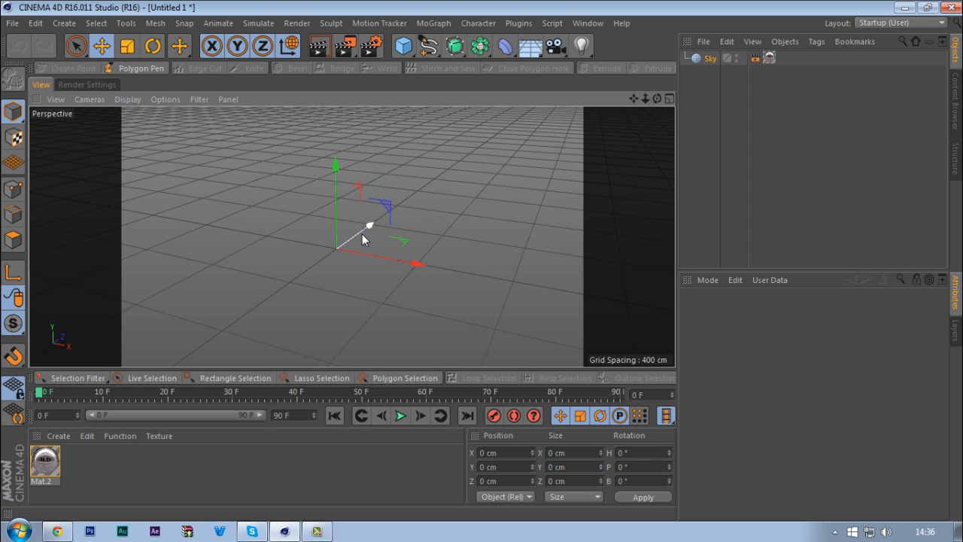
- Switch the viewport to a full-size Front view with the scene origin near its centre
middle_click(362, 234)
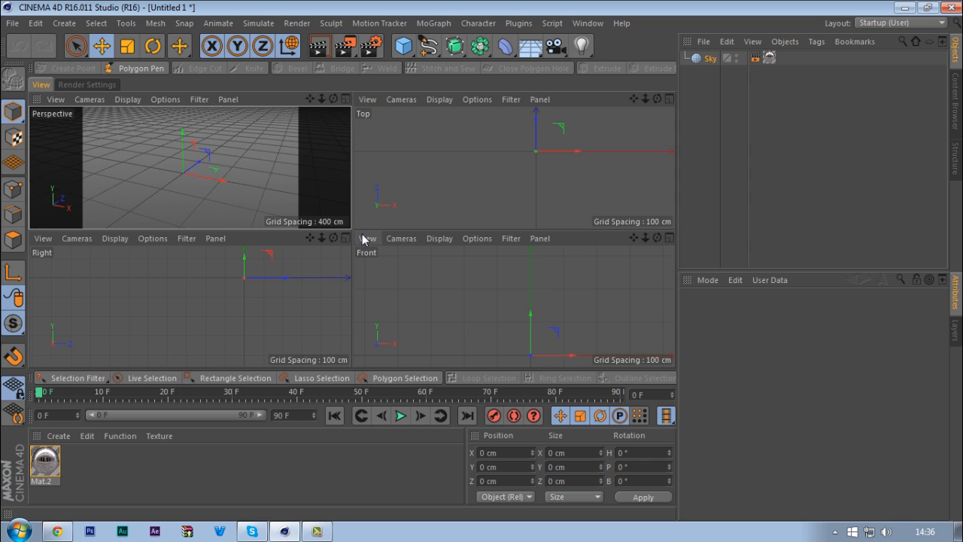
middle_click(246, 183)
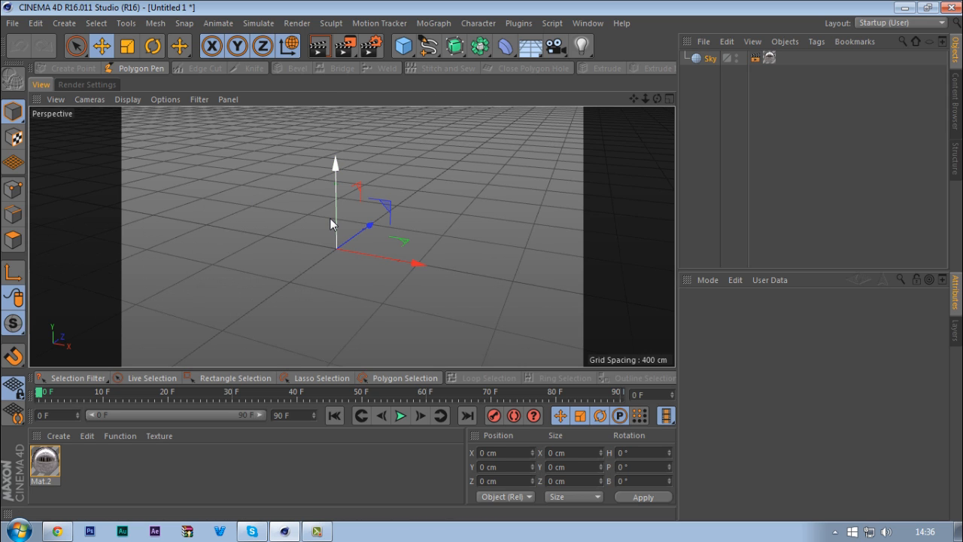
middle_click(330, 218)
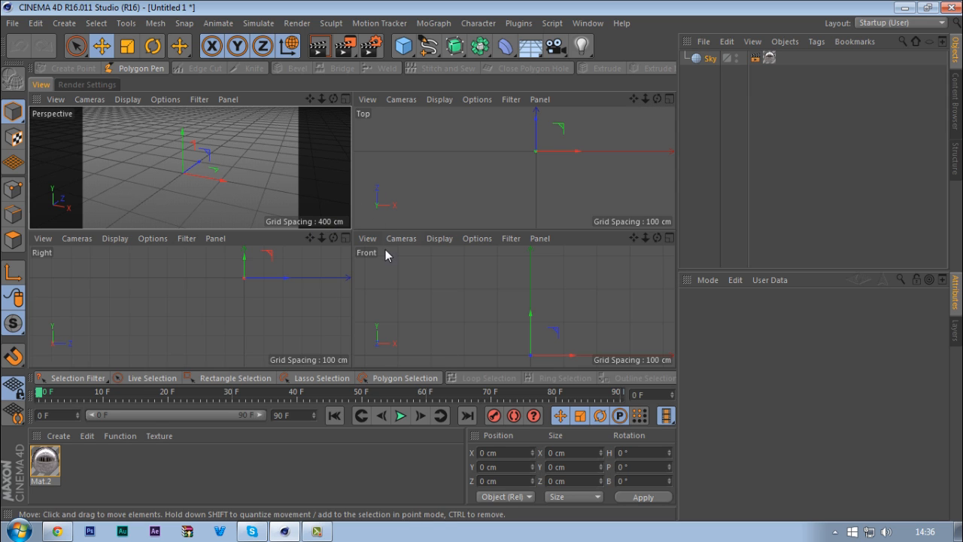
middle_click(485, 303)
scroll(335, 218, "down", 4)
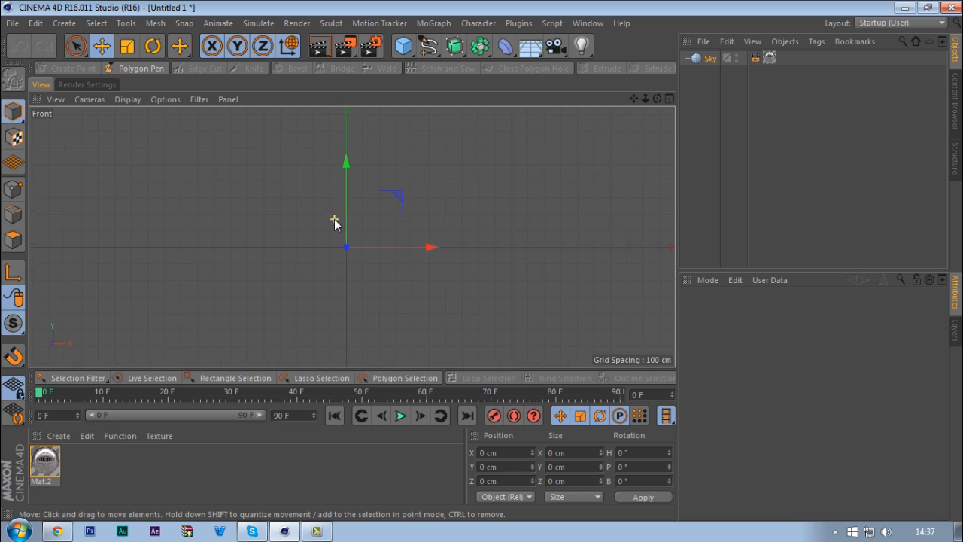
scroll(334, 219, "down", 1)
right_click_drag(355, 256, 391, 248, "alt")
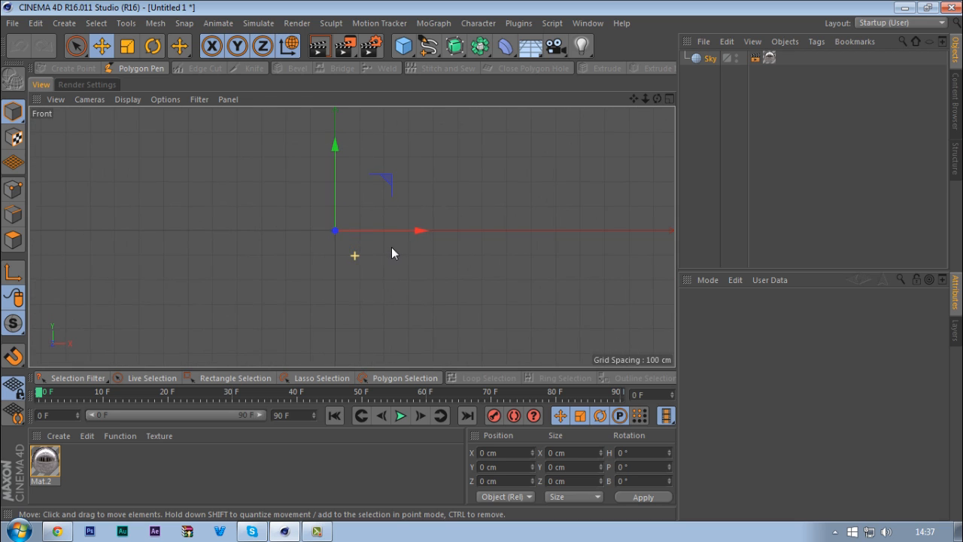
middle_click_drag(360, 252, 380, 254, "alt")
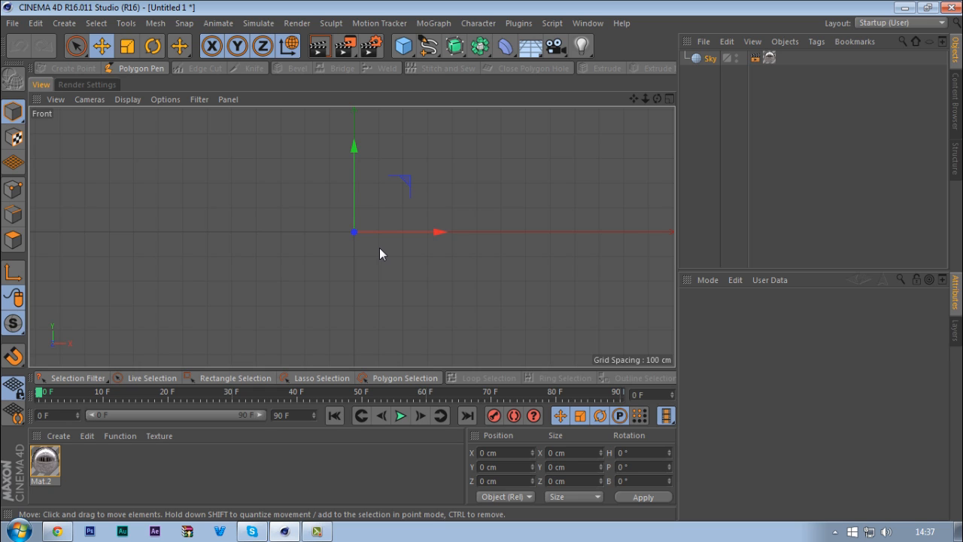
- Load the tube picture 24150 as the Front viewport's background image
key("shift+v")
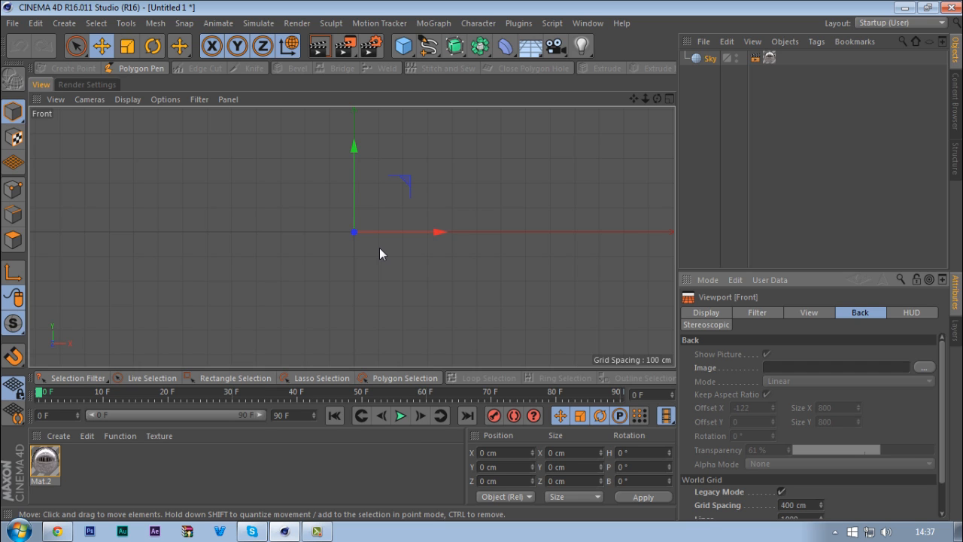
left_click(711, 283)
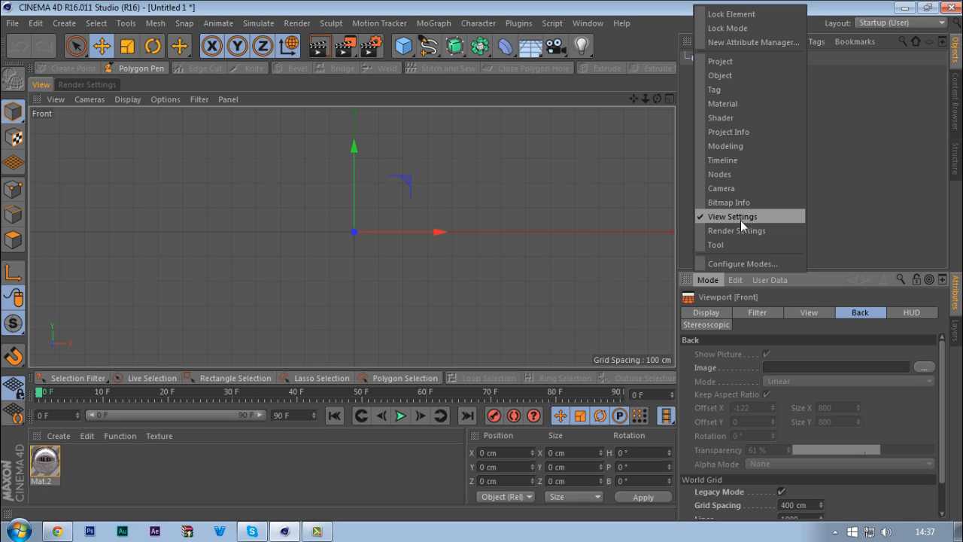
left_click(854, 310)
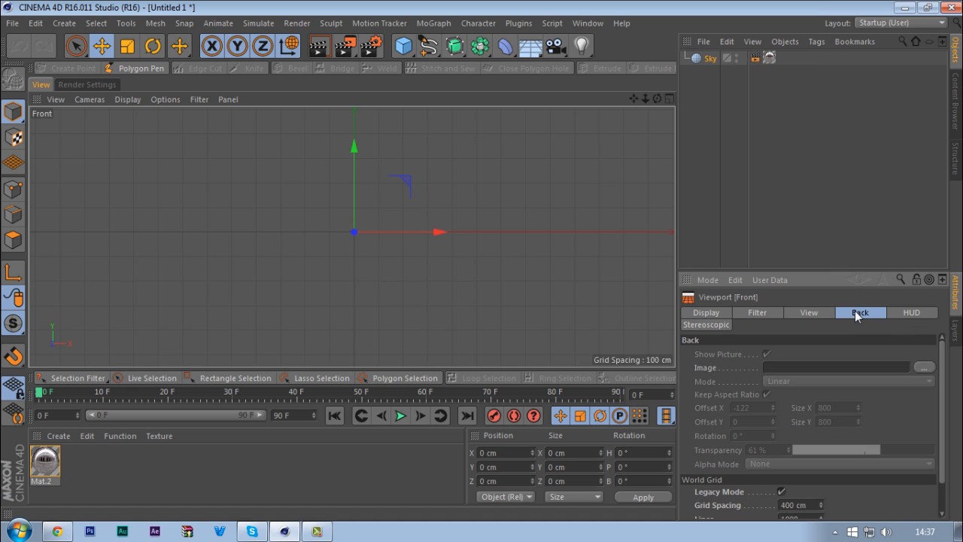
left_click(923, 369)
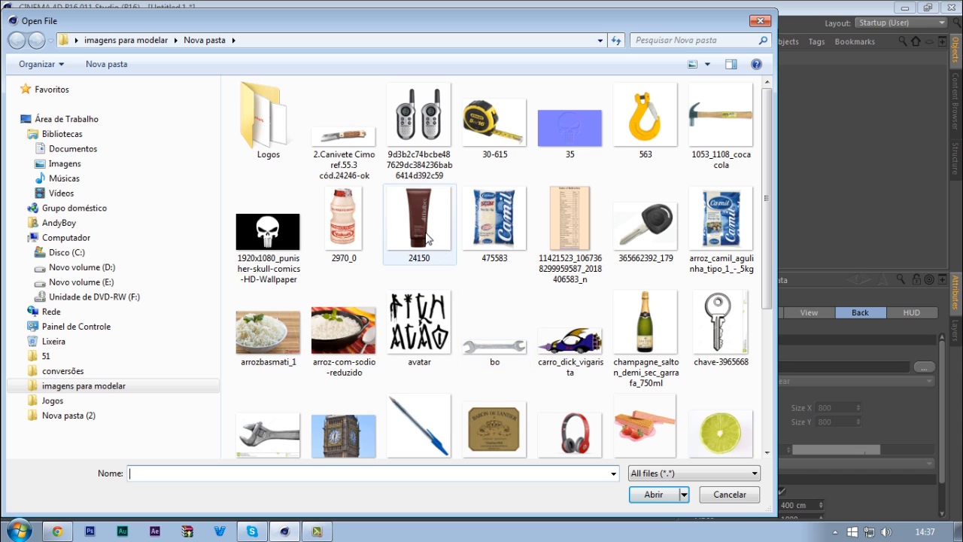
double_click(426, 236)
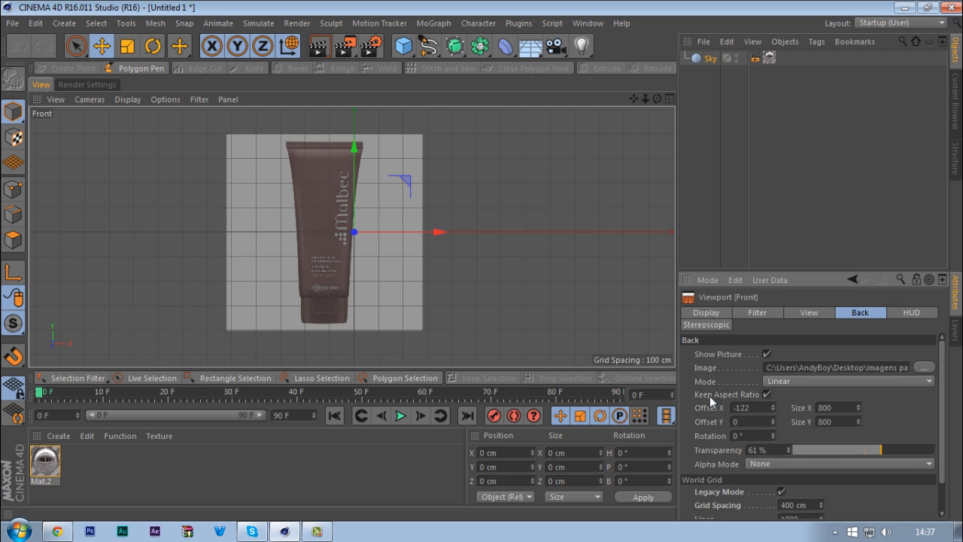
- Align the tube's base with the scene origin by setting the background image's Offset X to 3 and Offset Y to 369
left_click_drag(773, 407, 843, 407)
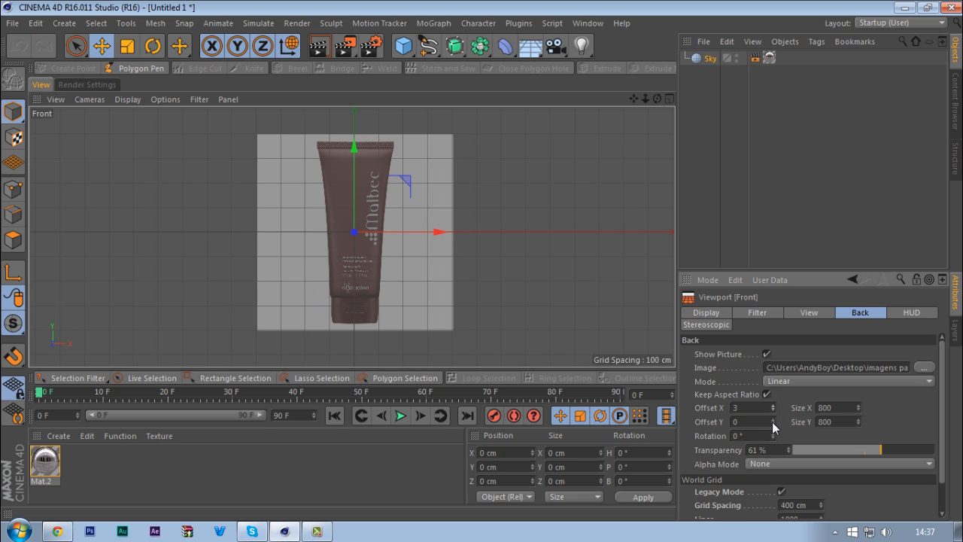
mouse_move(773, 422)
left_mouse_down()
mouse_move(772, 408)
mouse_move(771, 419)
left_mouse_up()
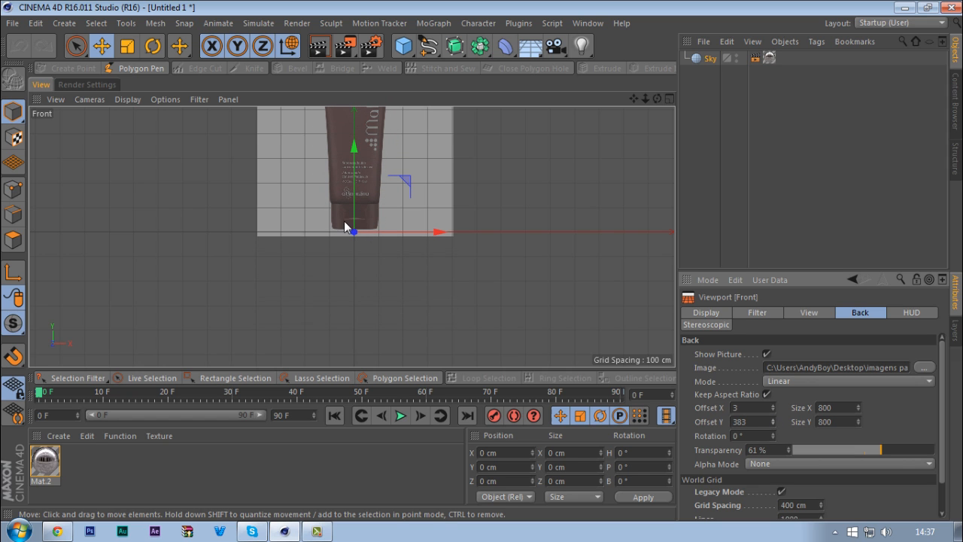
scroll(344, 220, "up", 8)
right_click_drag(491, 183, 361, 230, "alt")
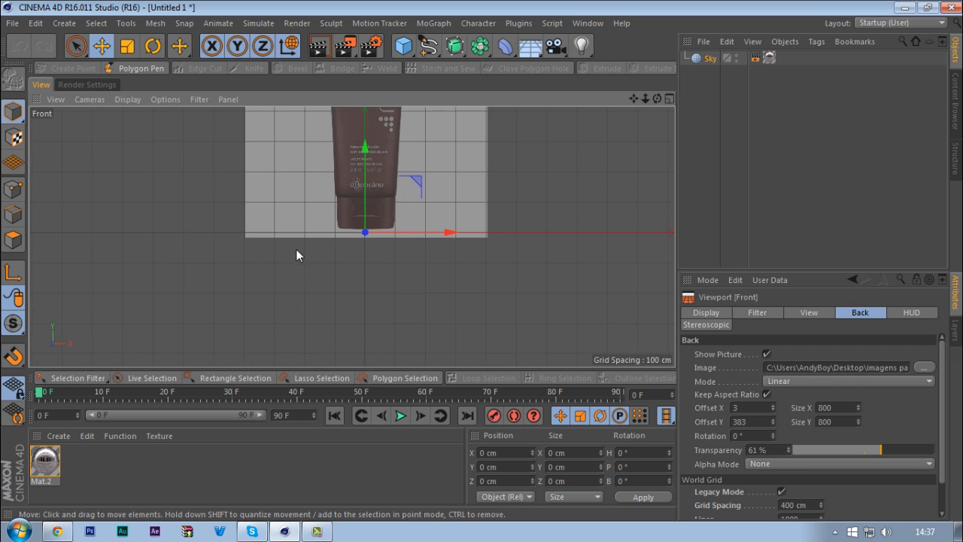
right_click_drag(296, 249, 498, 186, "alt")
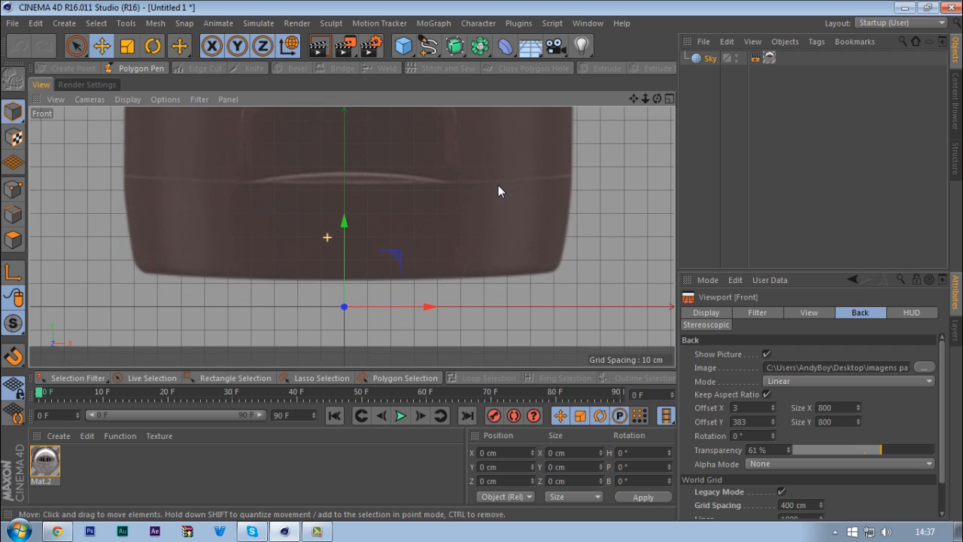
mouse_move(773, 421)
left_mouse_down()
mouse_move(773, 432)
mouse_move(774, 423)
left_mouse_up()
left_click(774, 424)
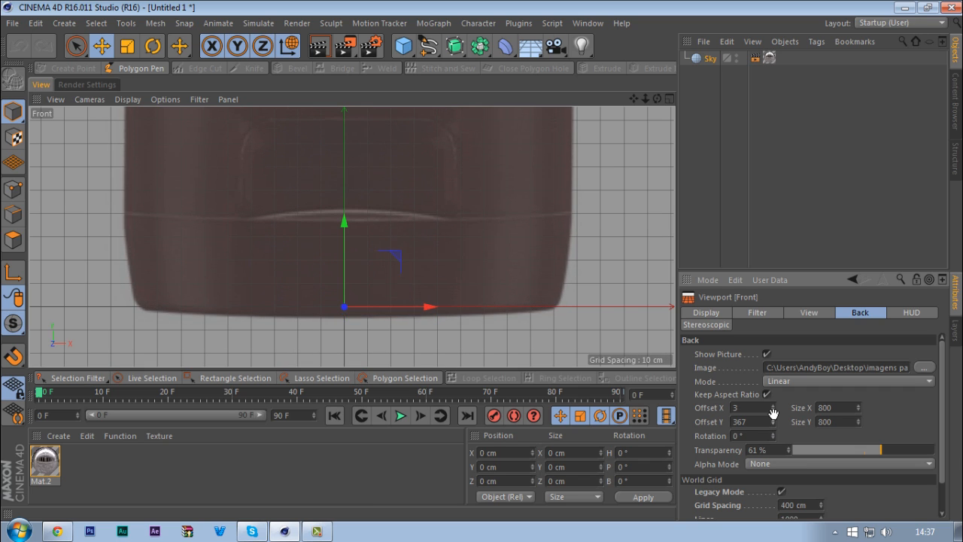
left_click(773, 417)
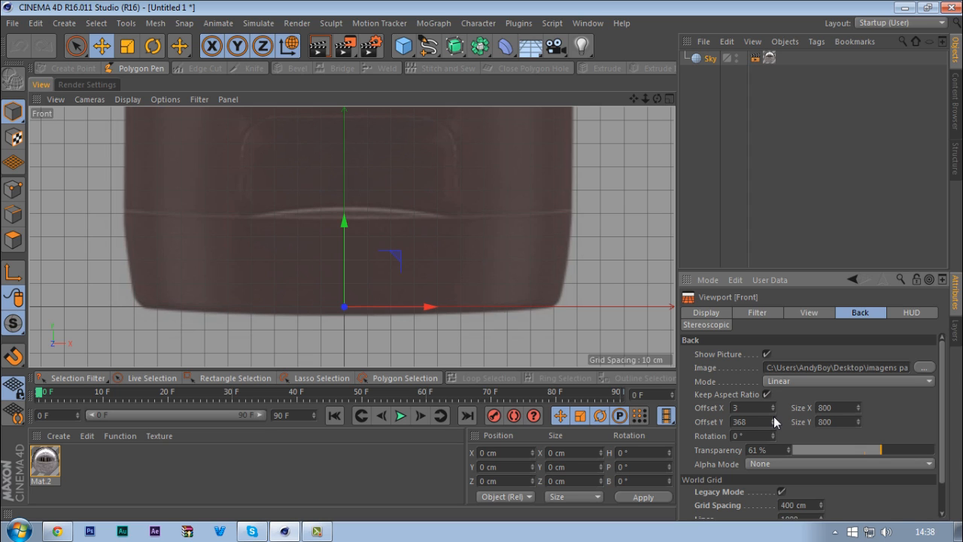
left_click(774, 418)
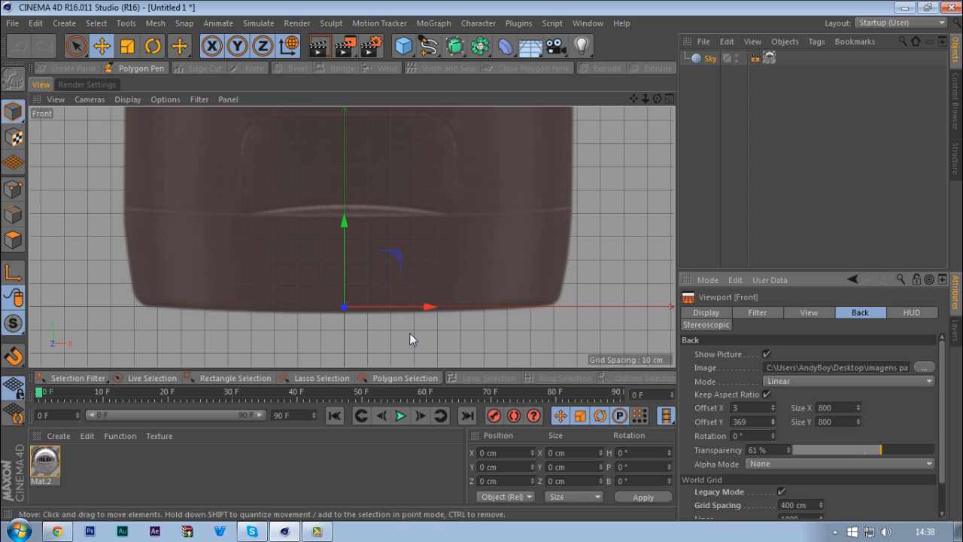
- Fine-tune the background image's horizontal centring by setting Offset X to 1
scroll(401, 324, "down", 5)
scroll(245, 355, "down", 1)
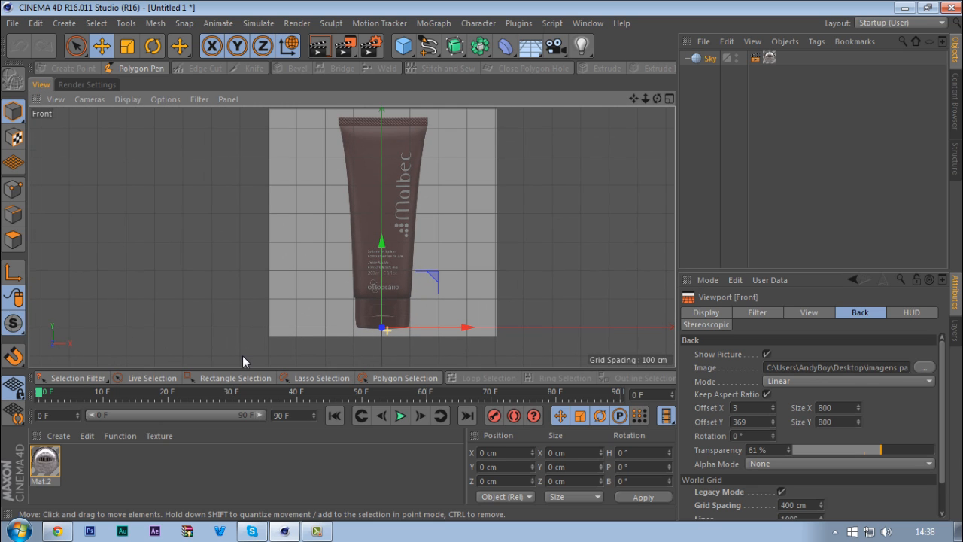
left_click(775, 411)
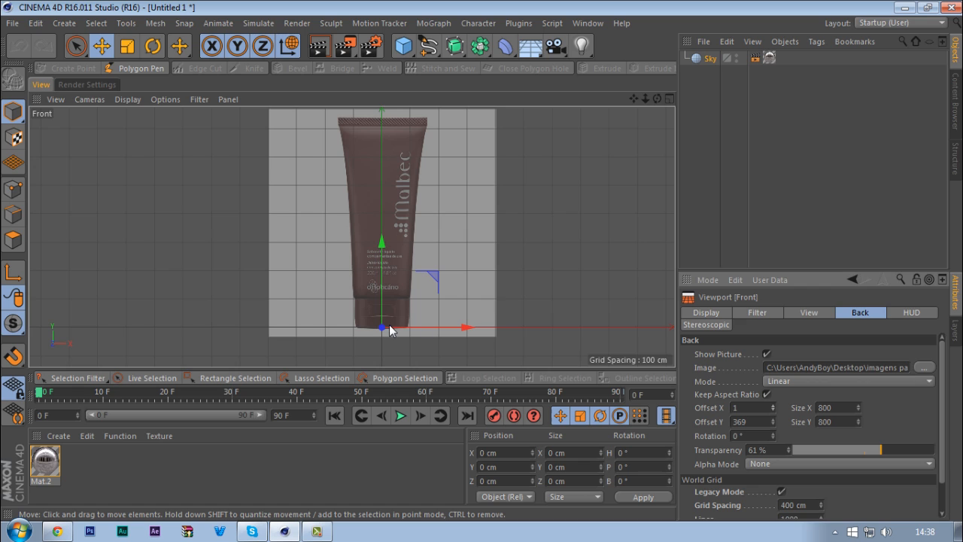
scroll(389, 328, "up", 2)
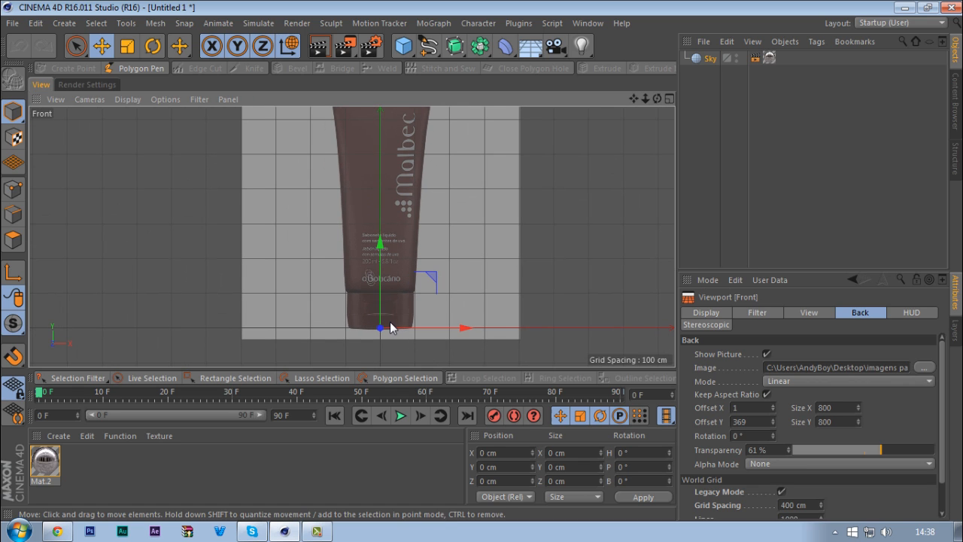
middle_click_drag(389, 324, 385, 328, "alt")
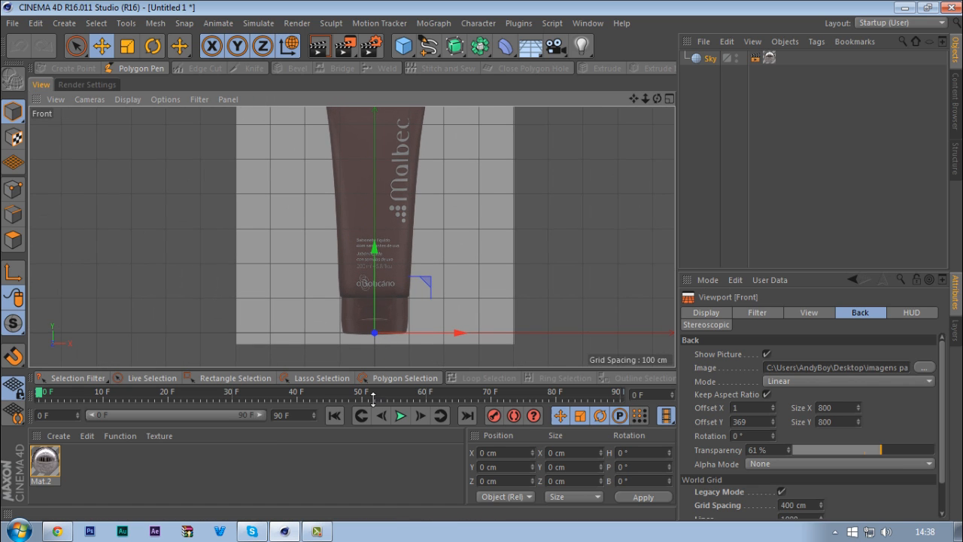
- Add a cylinder primitive and raise it along Y to about 101 cm, so it stands on the tube's base line
scroll(381, 358, "down", 3)
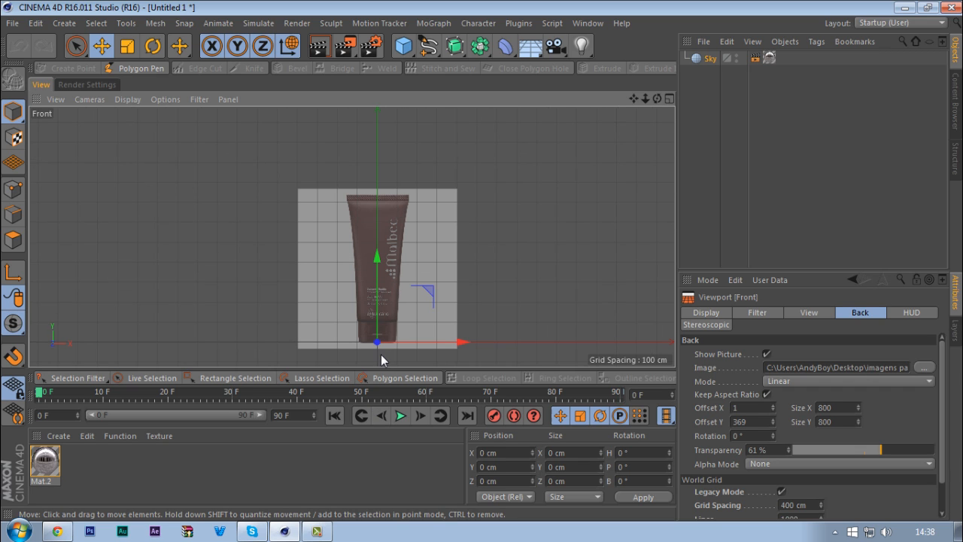
scroll(381, 354, "up", 2)
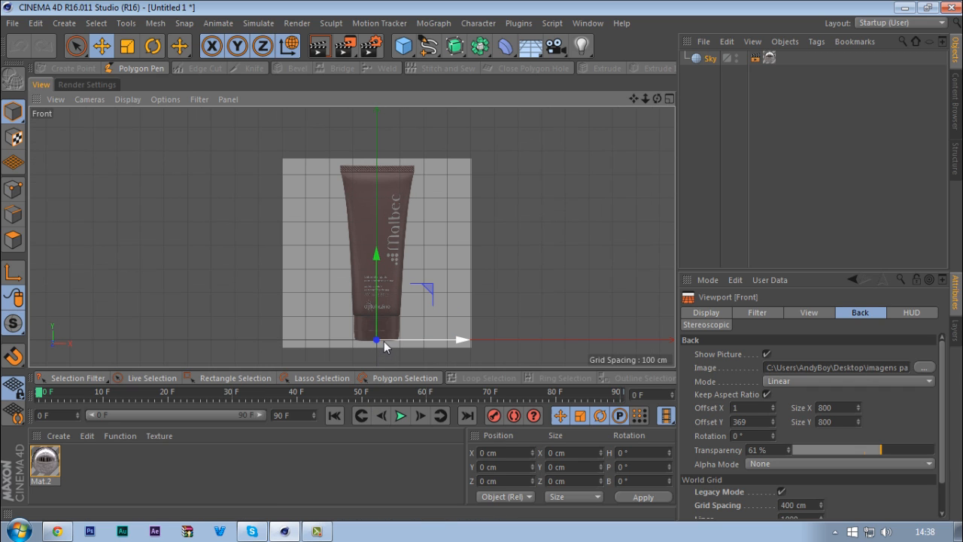
scroll(384, 342, "up", 1)
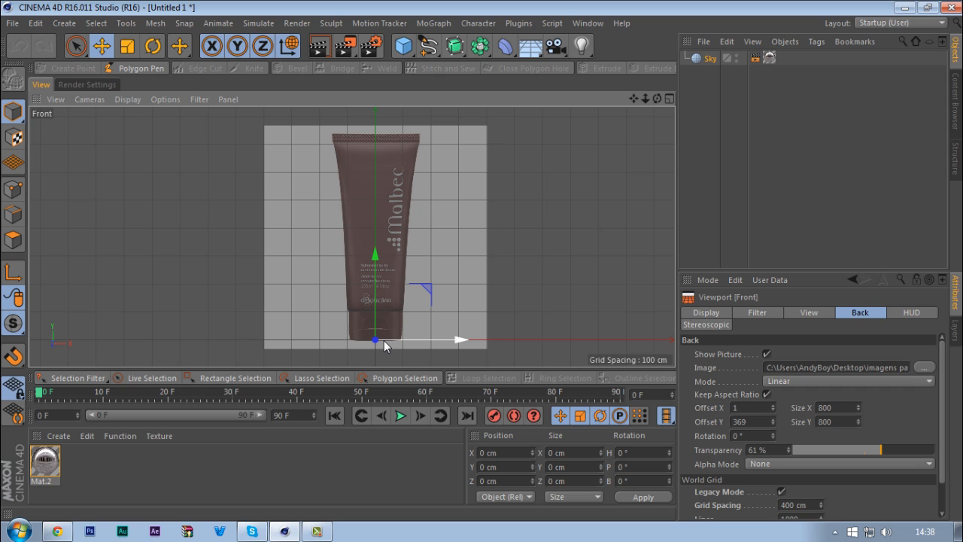
middle_click(383, 343)
middle_click(499, 325)
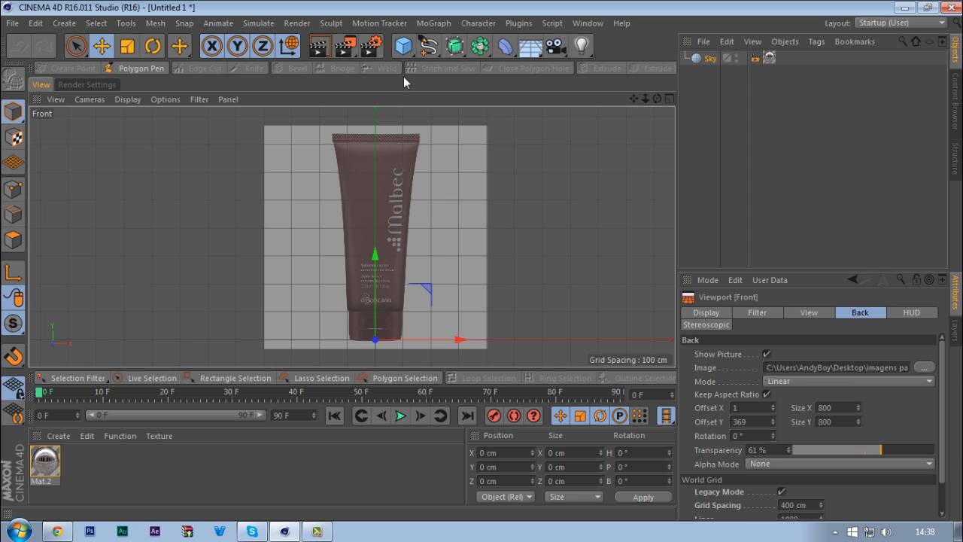
left_click(403, 46)
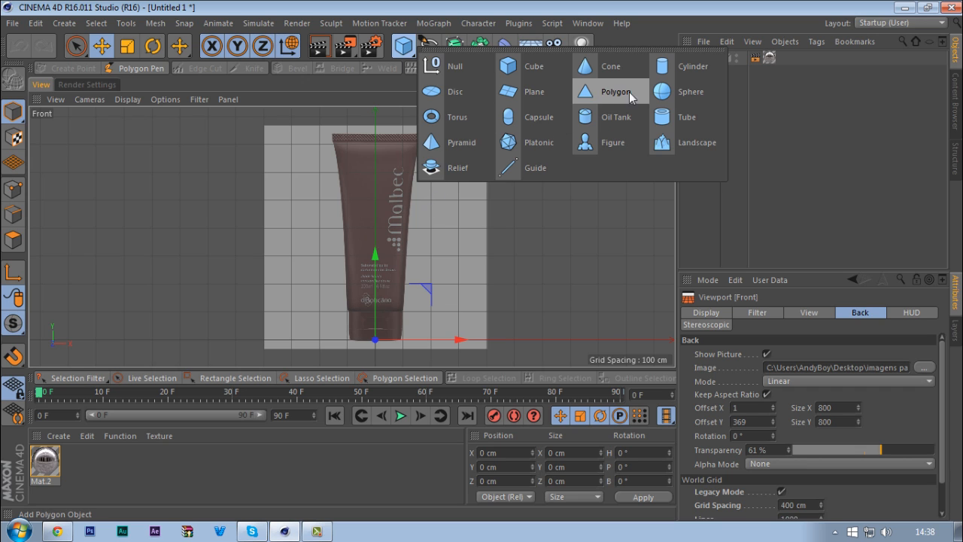
left_click(671, 70)
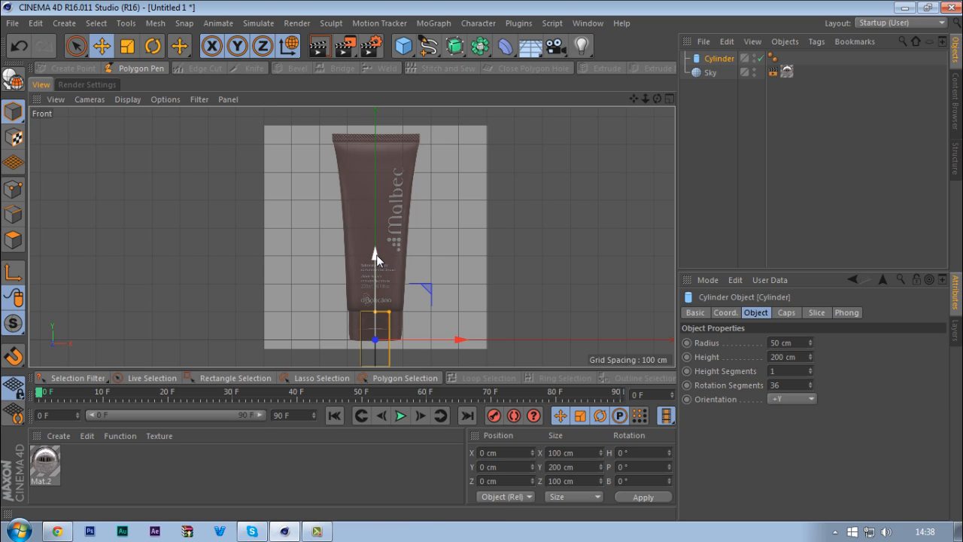
left_click_drag(376, 254, 373, 225)
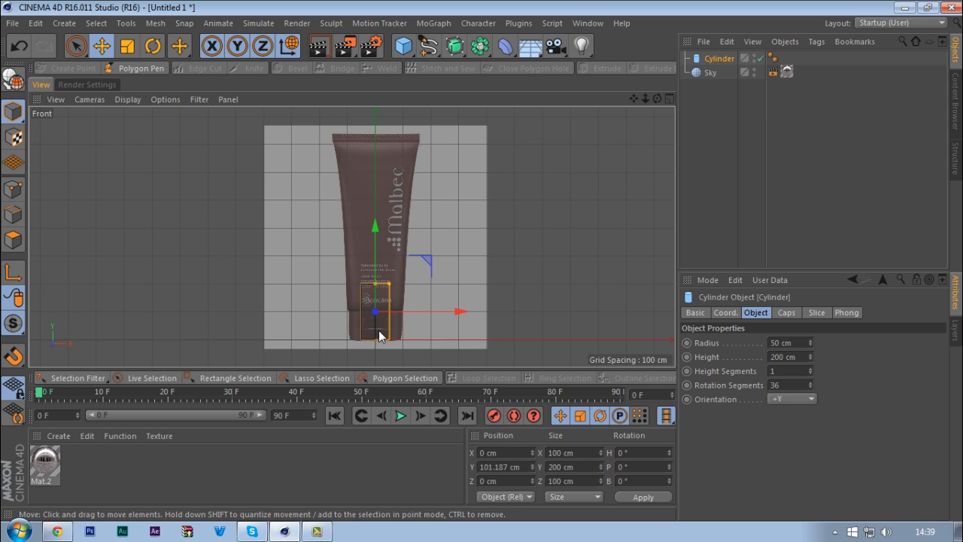
- Set the cylinder's Y position to exactly 100 cm
scroll(373, 338, "up", 6)
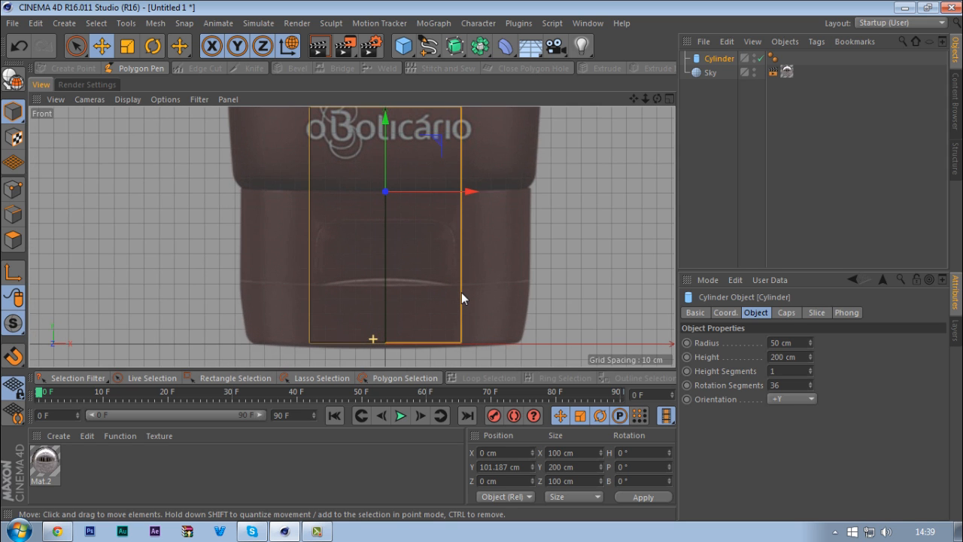
scroll(412, 331, "down", 1)
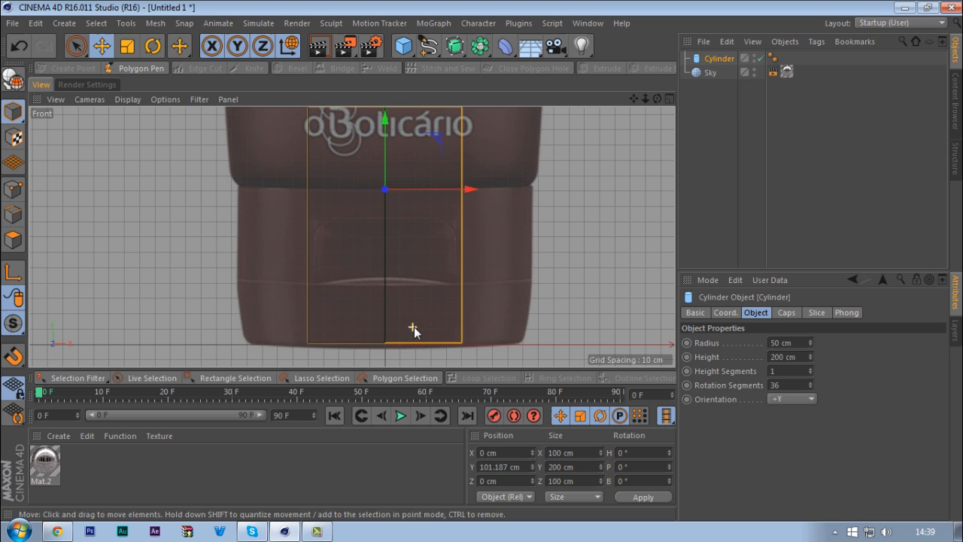
left_click(510, 468)
type("100")
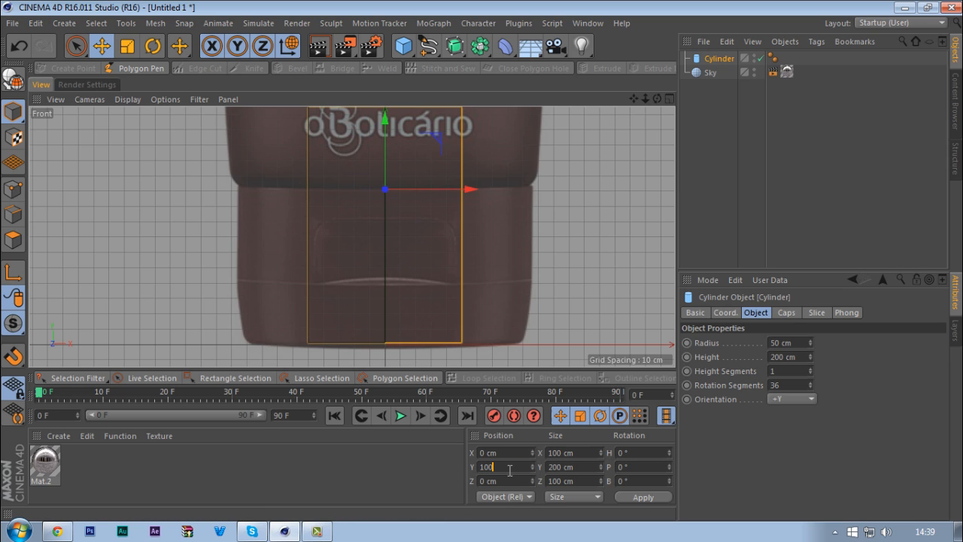
key("Return")
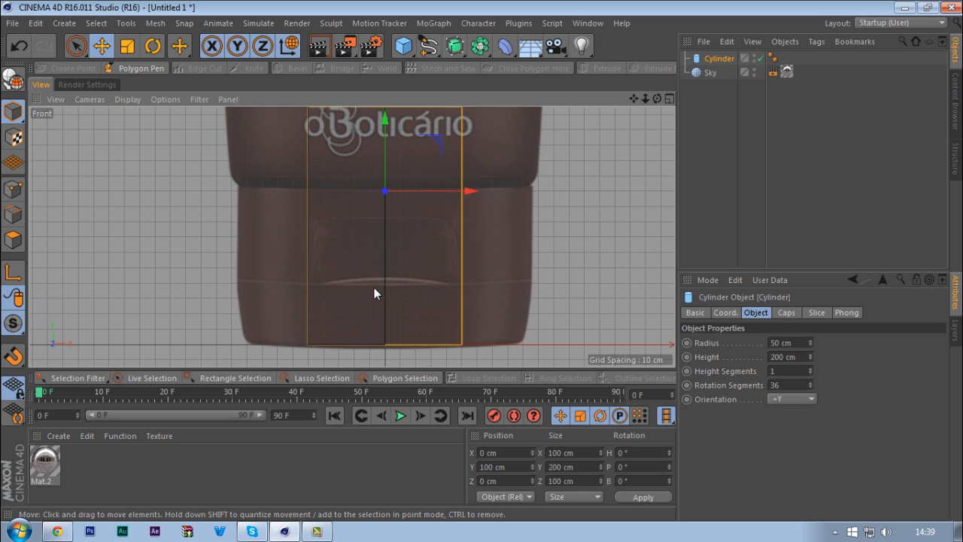
- Move the cylinder up to about 420 cm in Y and stretch its height to about 563 cm along the tube body
scroll(376, 290, "down", 10)
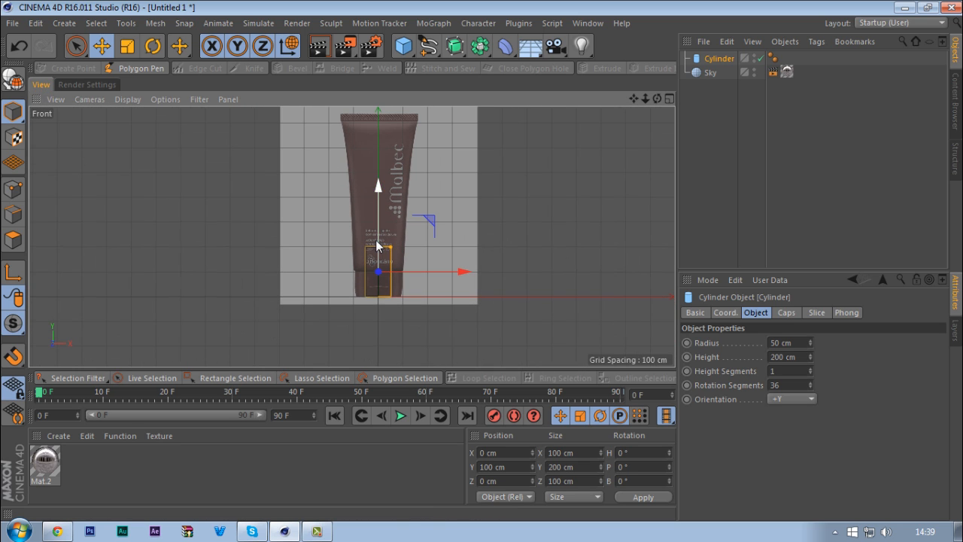
left_click_drag(378, 247, 378, 121)
scroll(409, 112, "up", 3)
scroll(389, 128, "down", 2)
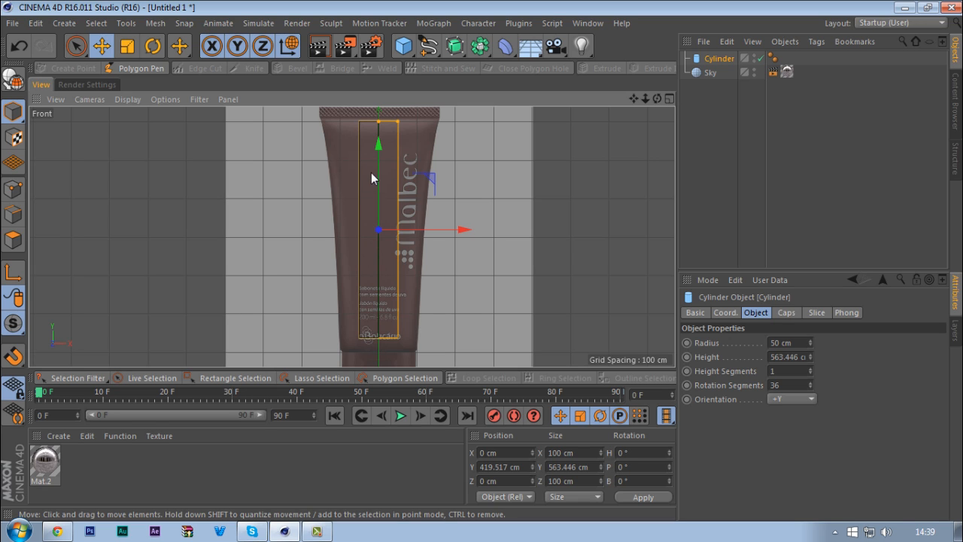
- Fit the cylinder to the tube body at about 408 cm in Y, with a height of about 574 cm and a radius of about 97 cm
left_click_drag(380, 176, 381, 185)
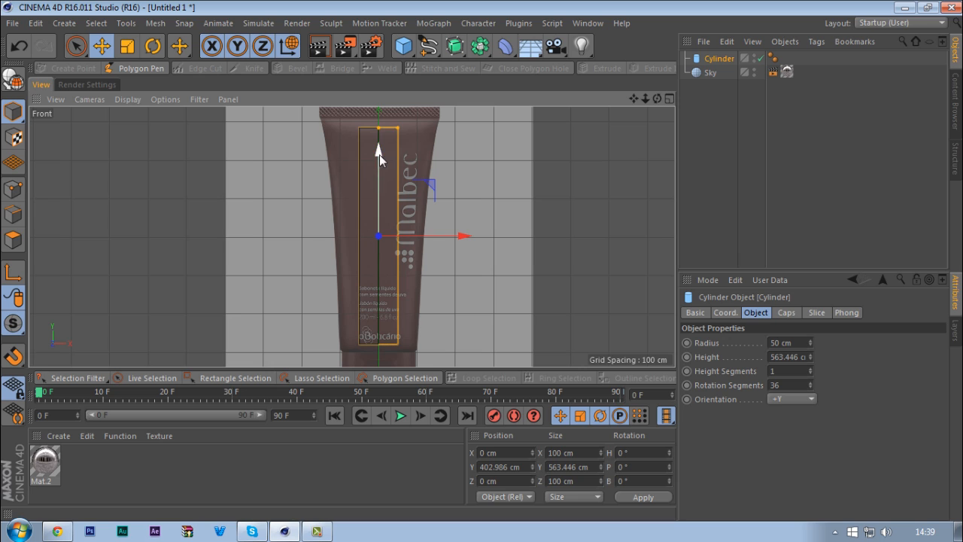
mouse_move(377, 129)
left_mouse_down()
mouse_move(380, 149)
mouse_move(382, 129)
left_mouse_up()
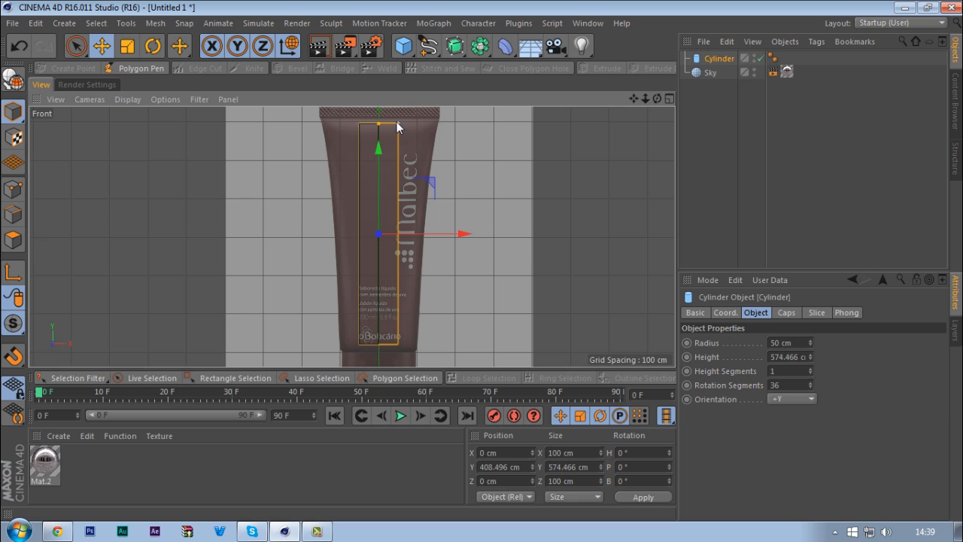
left_click_drag(396, 122, 416, 121)
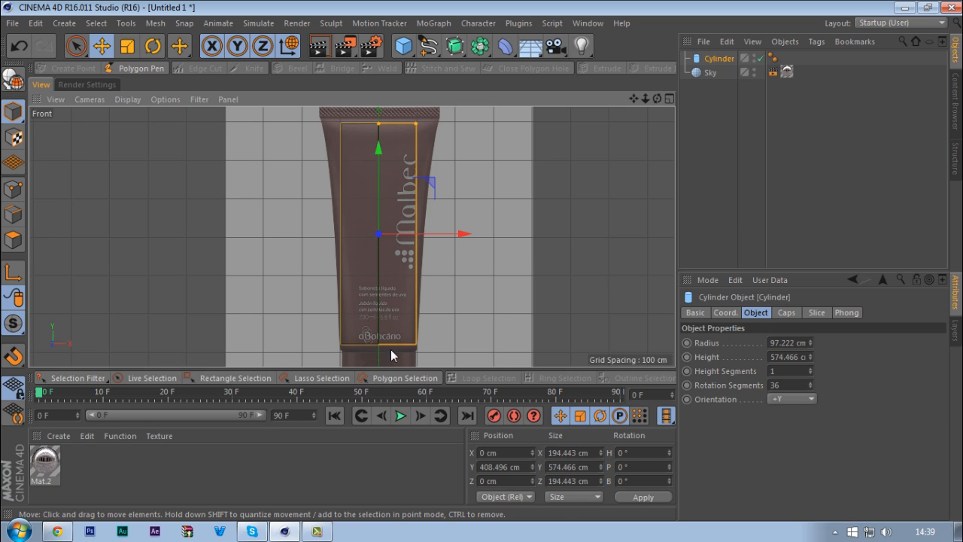
- Increase the cylinder's radius to 100.222 cm to match the lower end of the tube body in the reference picture
scroll(338, 264, "down", 3)
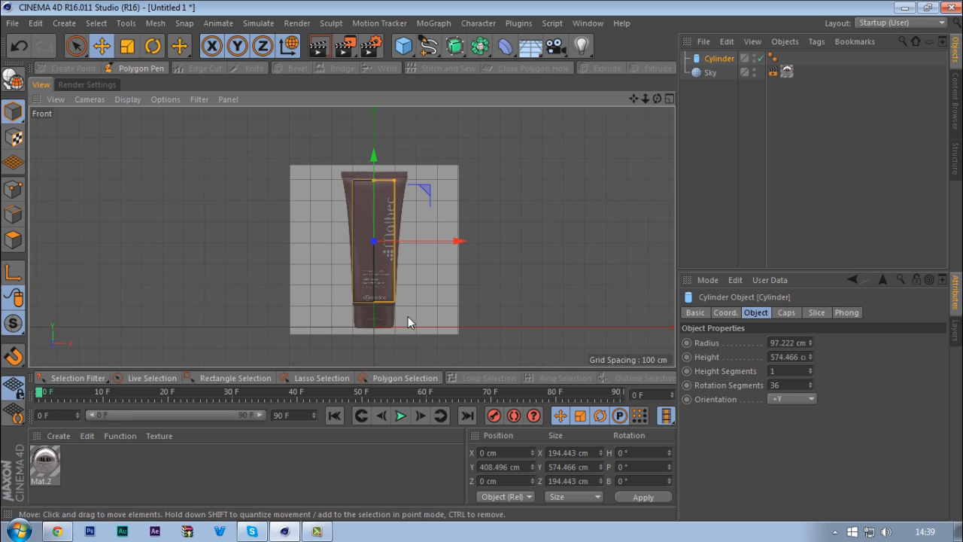
scroll(376, 230, "up", 2)
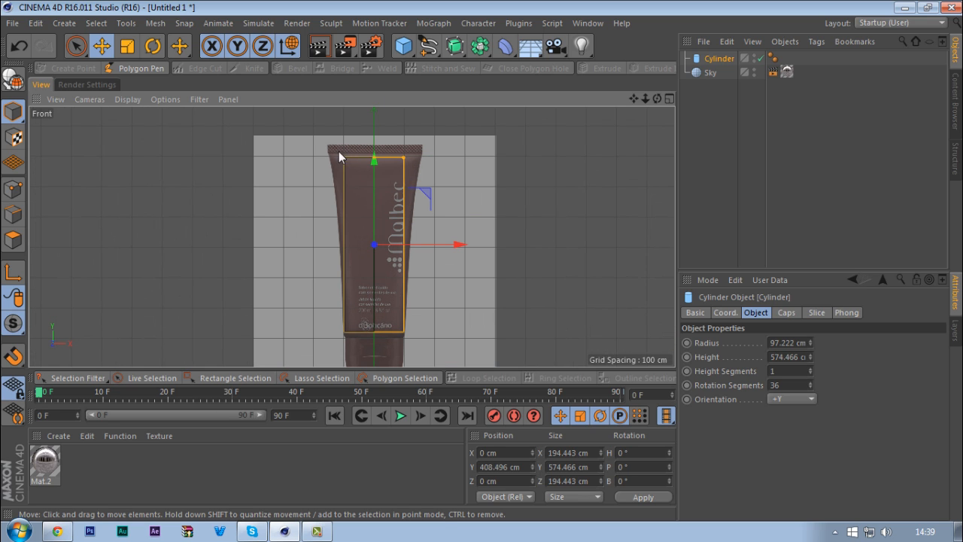
scroll(373, 328, "up", 4)
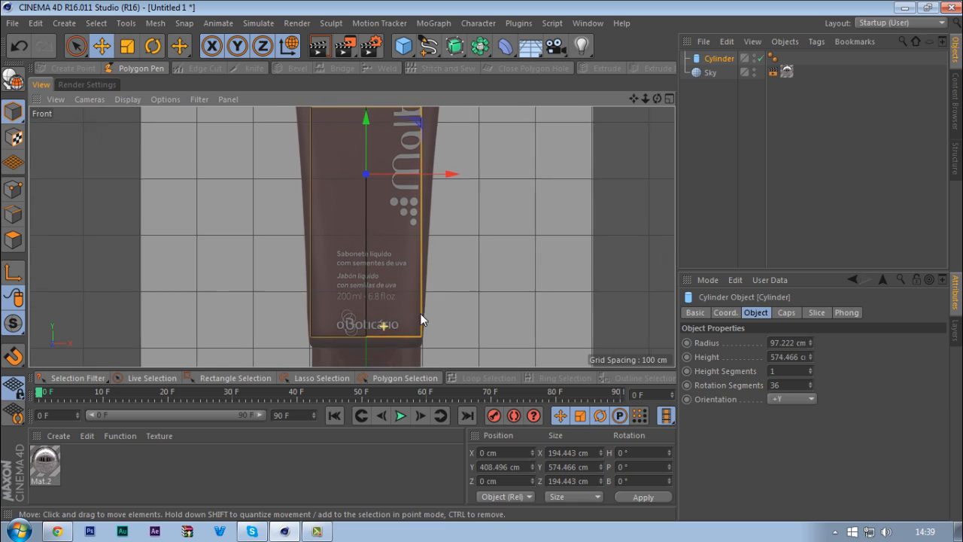
scroll(377, 315, "up", 2)
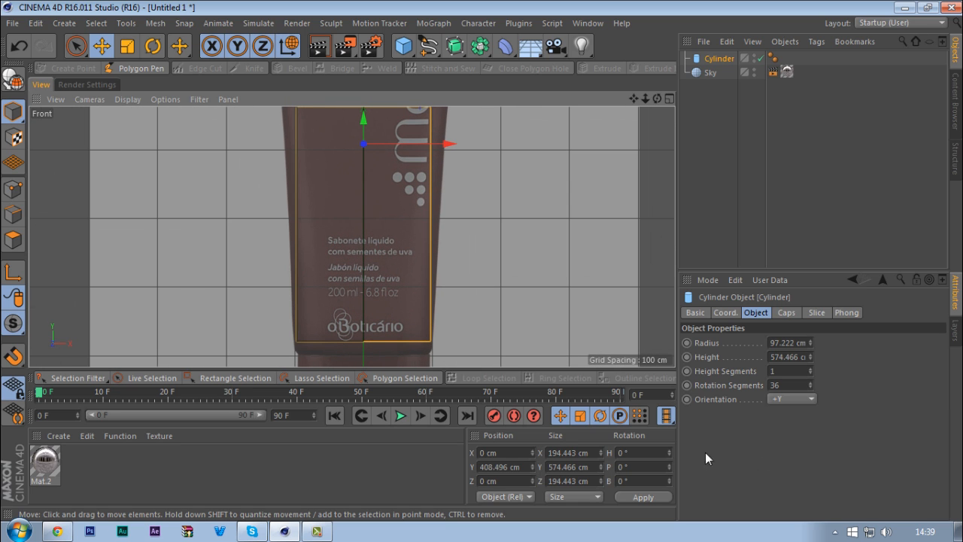
left_click(811, 340)
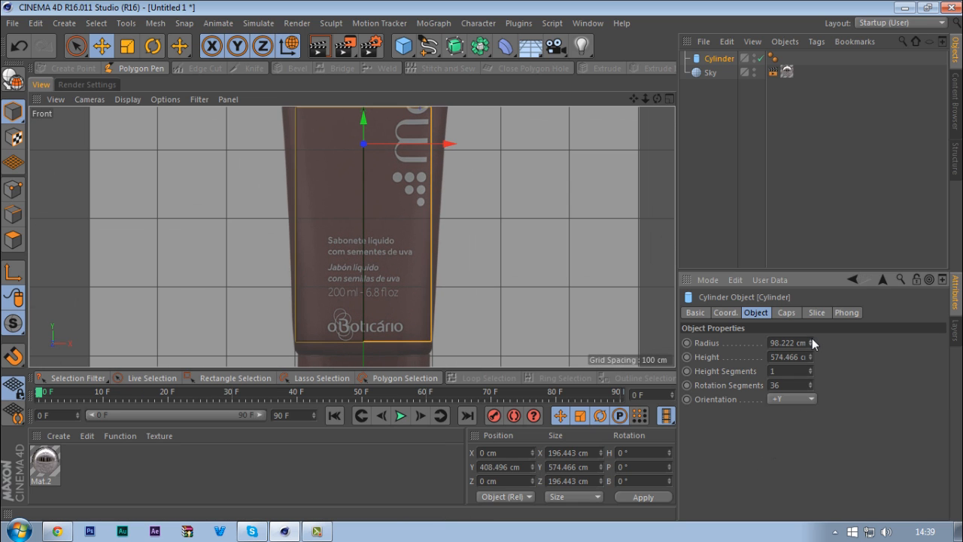
left_click(810, 340)
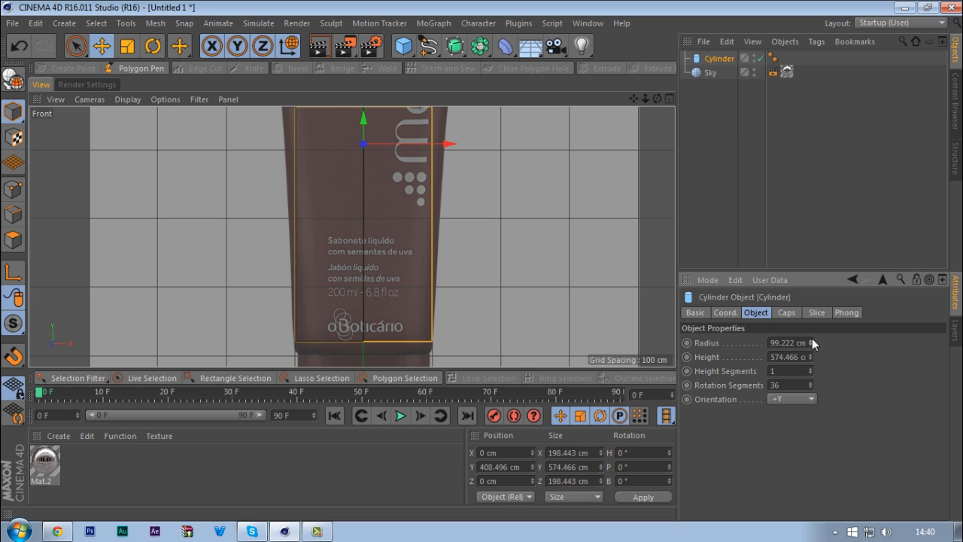
left_click(811, 340)
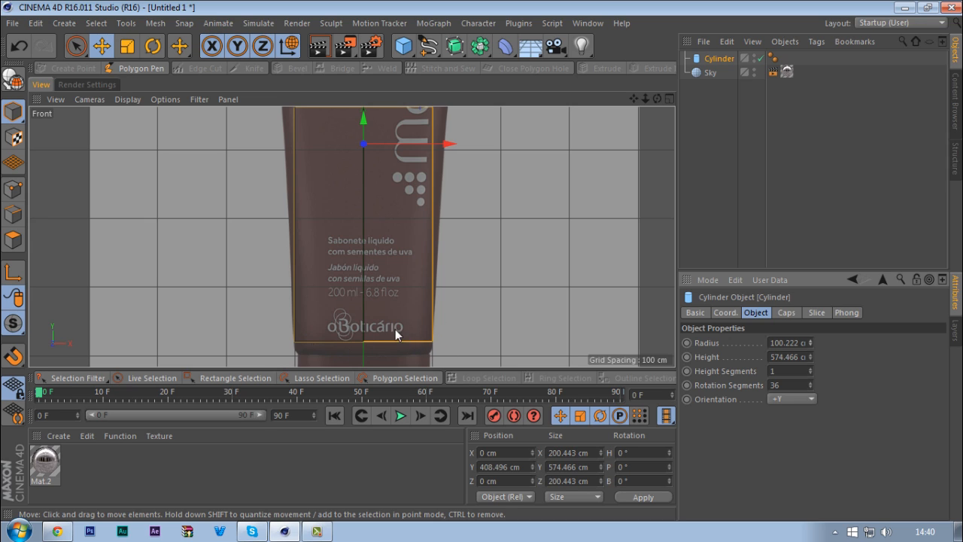
- In the Perspective view, turn off the cylinder's caps so both ends are open
middle_click(401, 246)
middle_click(303, 199)
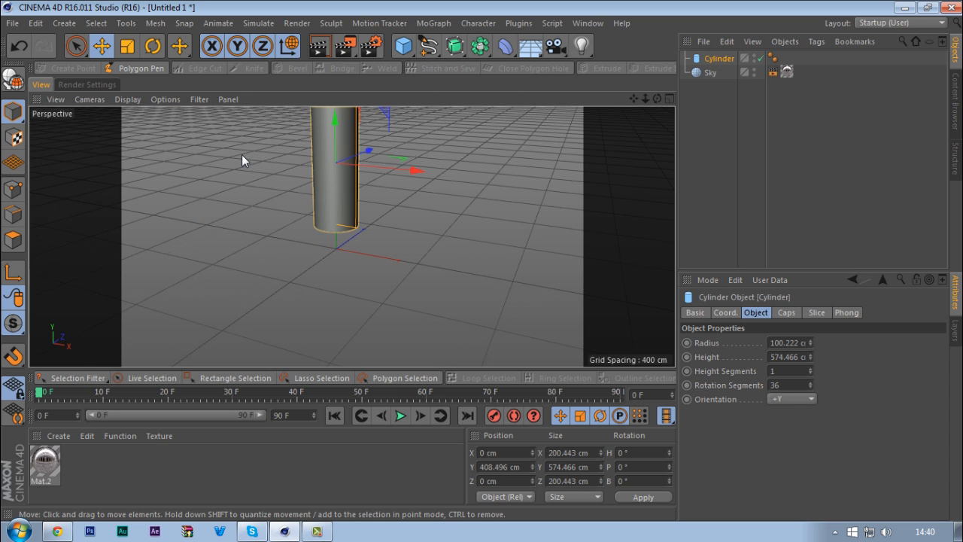
left_click_drag(312, 185, 306, 297, "alt")
left_click(786, 313)
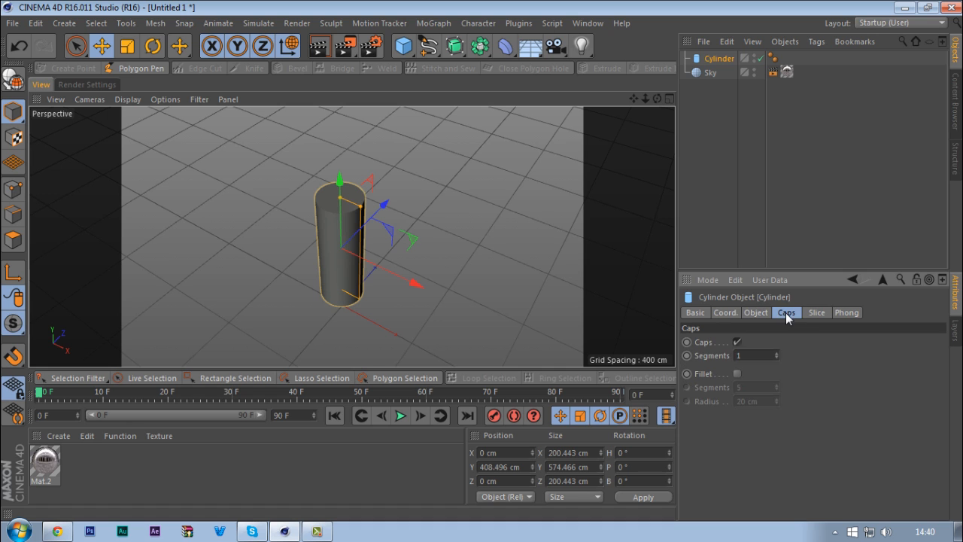
left_click(736, 342)
left_click_drag(334, 227, 398, 155, "alt")
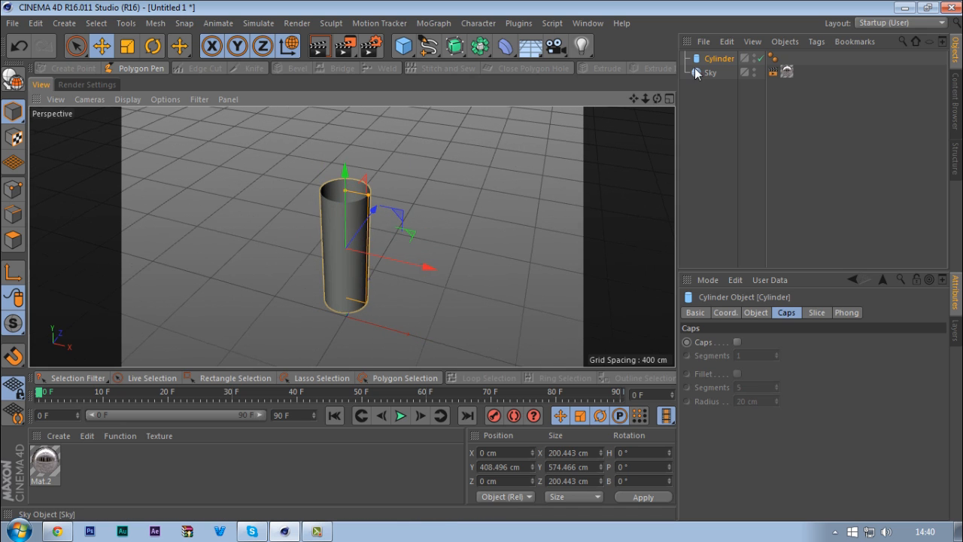
- Display the Perspective view in Gouraud Shading (Lines) to inspect the cylinder's segments
left_click(755, 312)
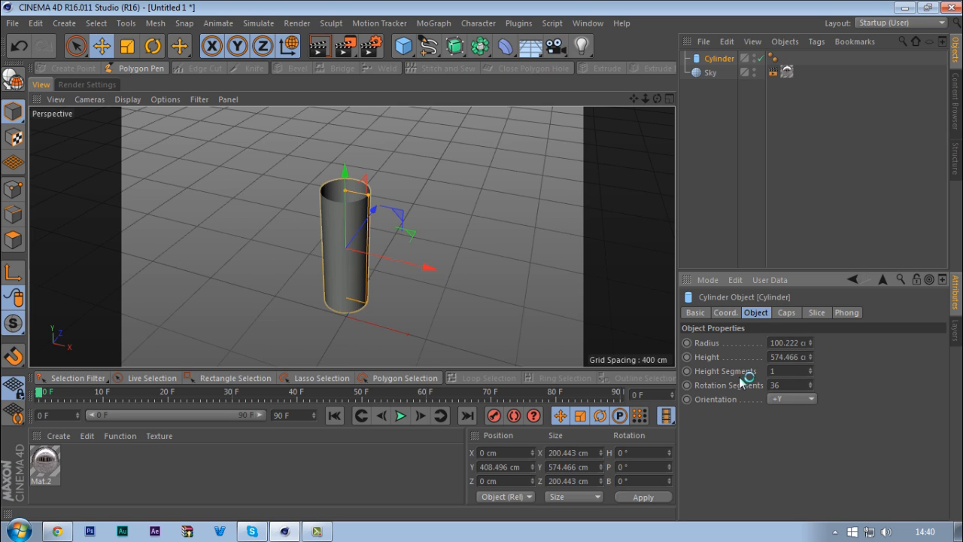
key("n")
key("b")
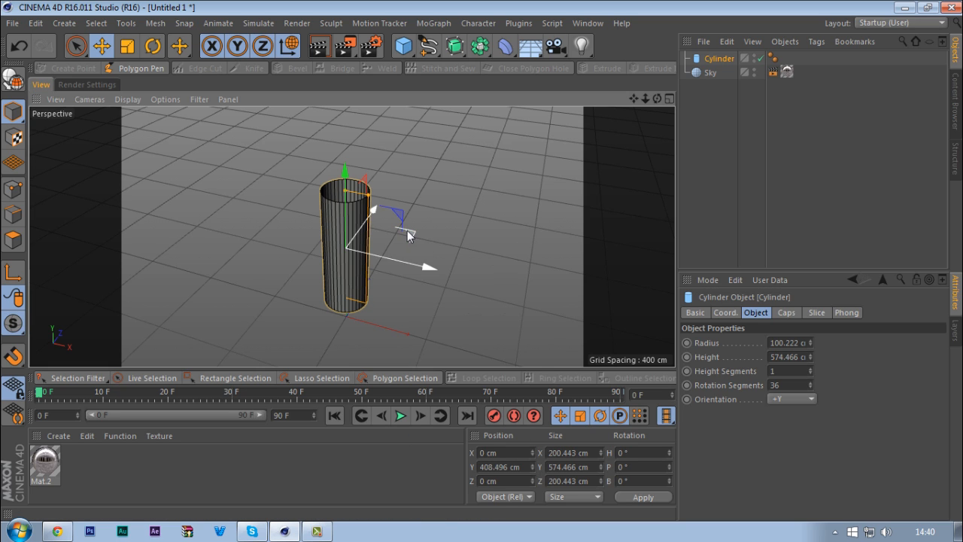
left_click(122, 101)
left_click(143, 119)
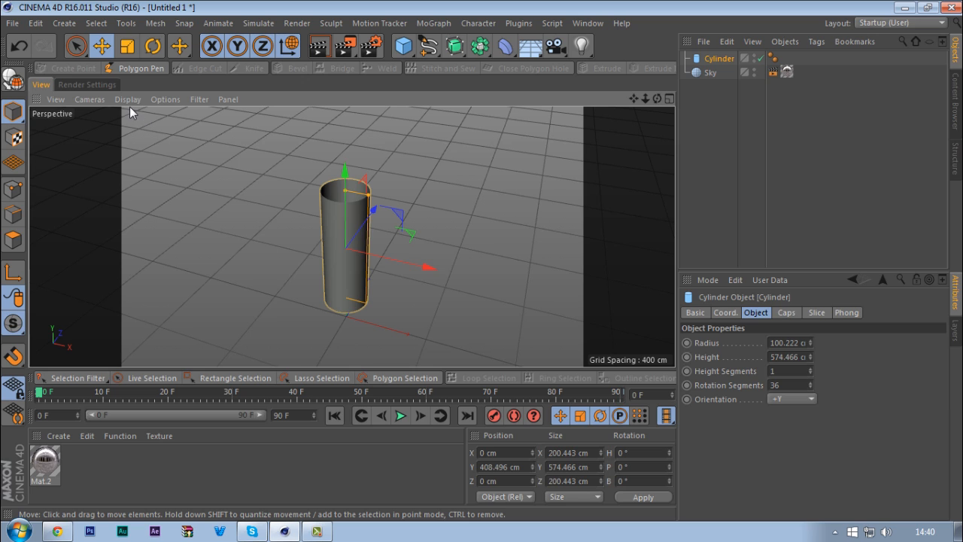
left_click(129, 108)
left_click(130, 99)
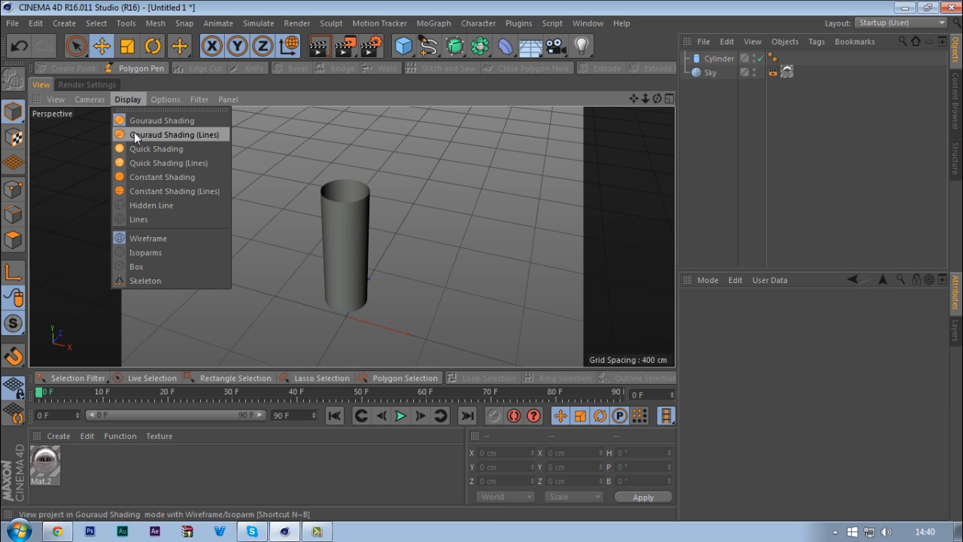
left_click(191, 135)
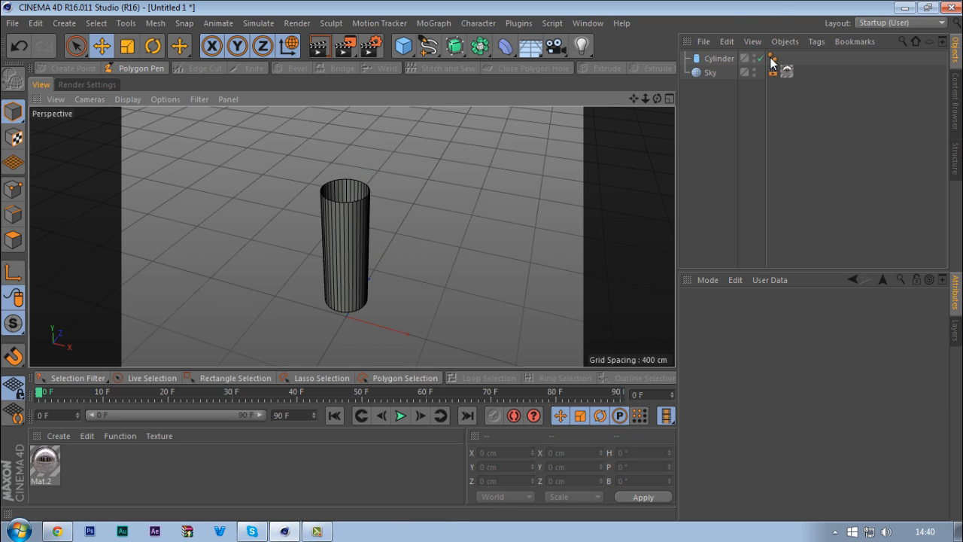
- Reselect the cylinder and return the Perspective view to plain Gouraud Shading
left_click(715, 59)
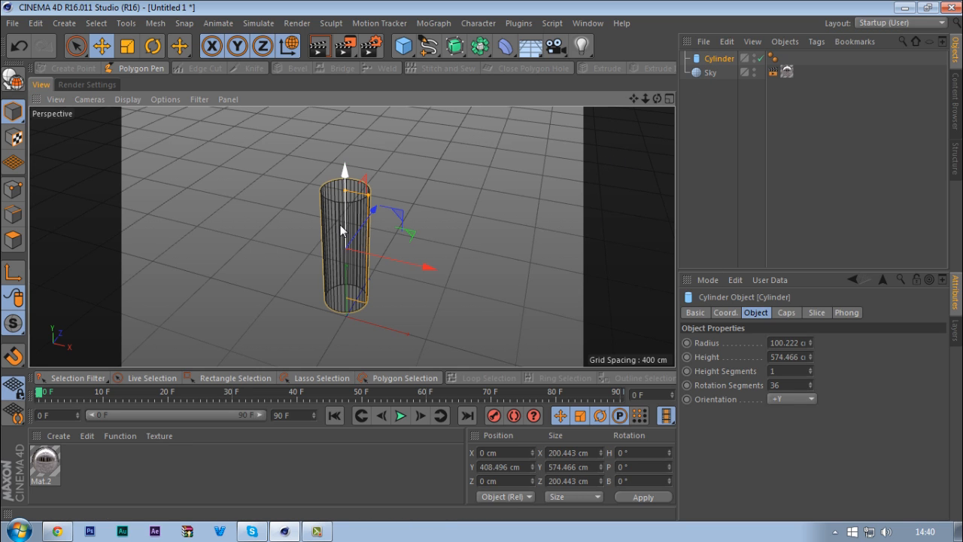
key("n")
key("a")
left_click(128, 100)
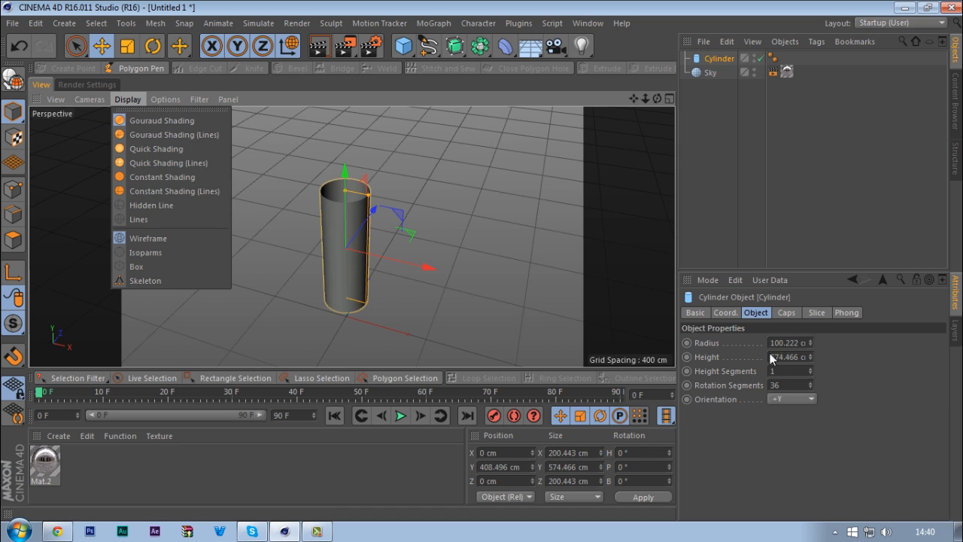
left_click(829, 394)
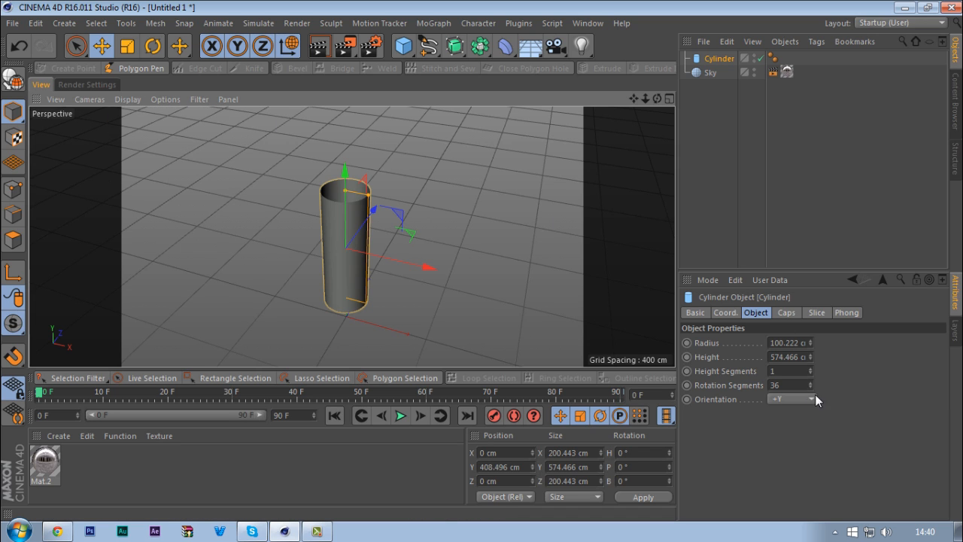
- Reduce the cylinder's rotation segments to 24
left_click_drag(810, 388, 810, 387)
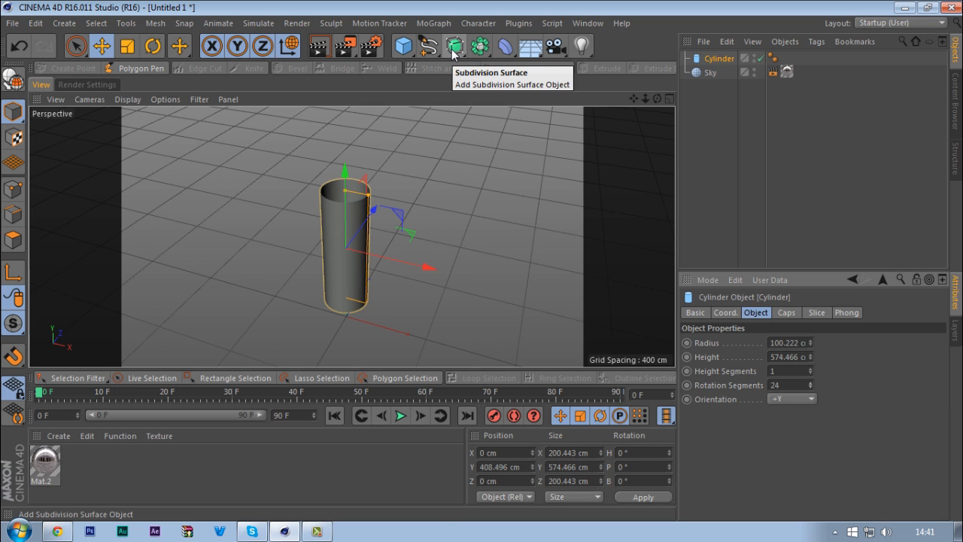
scroll(352, 220, "up", 5)
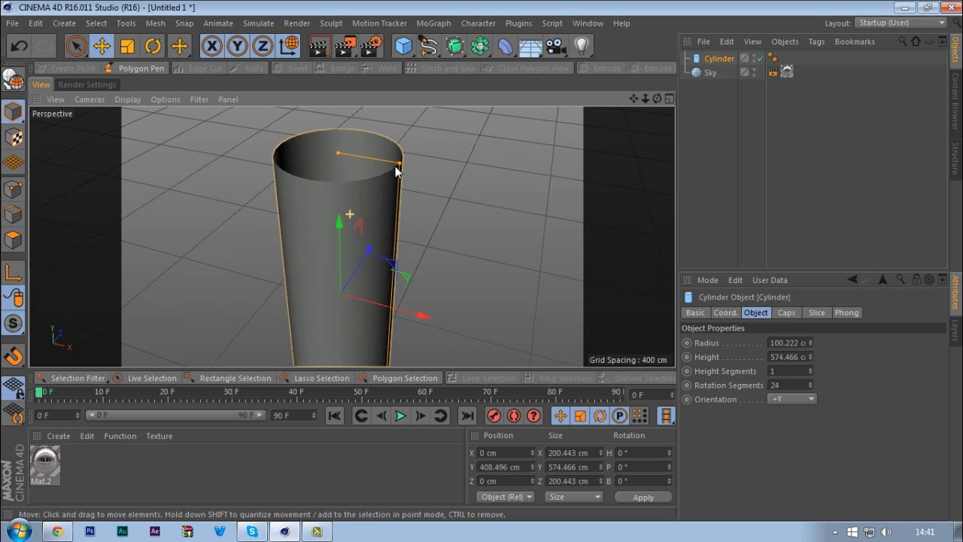
scroll(343, 197, "down", 3)
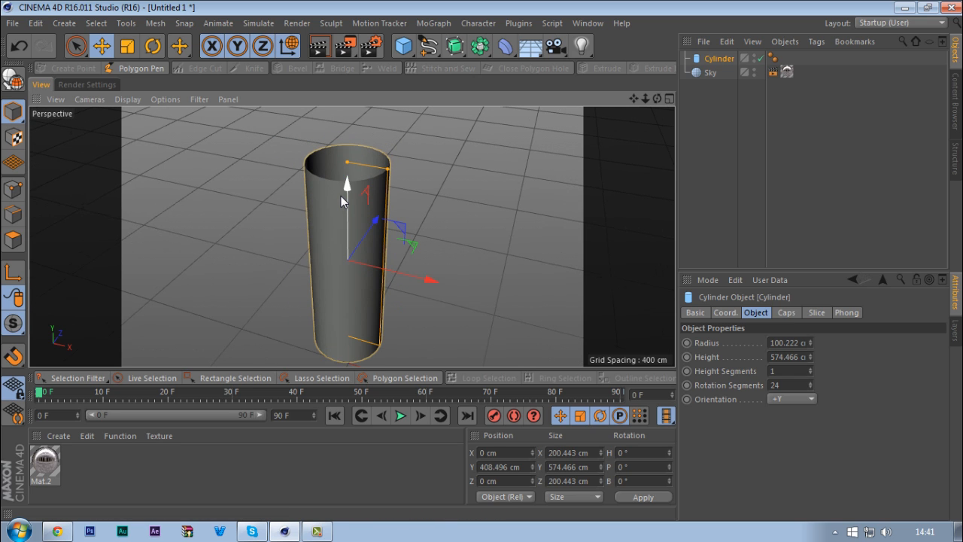
key("space")
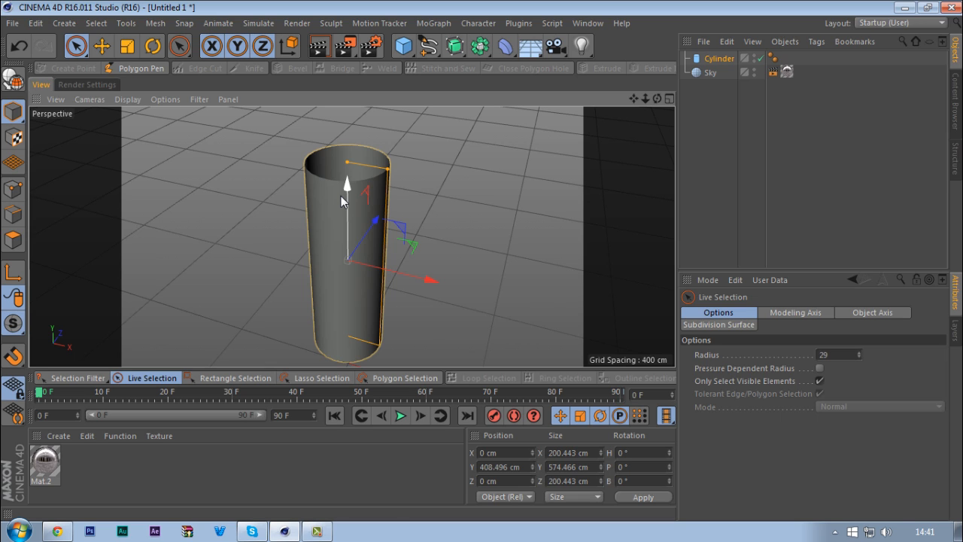
scroll(369, 223, "down", 1)
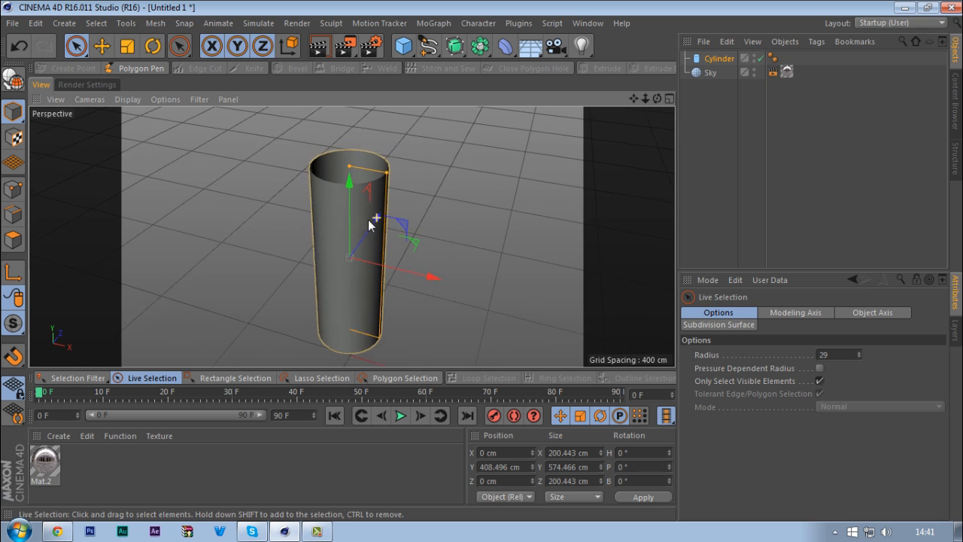
- Hide the cylinder and add a cube primitive at the origin as a test object
left_click(753, 58)
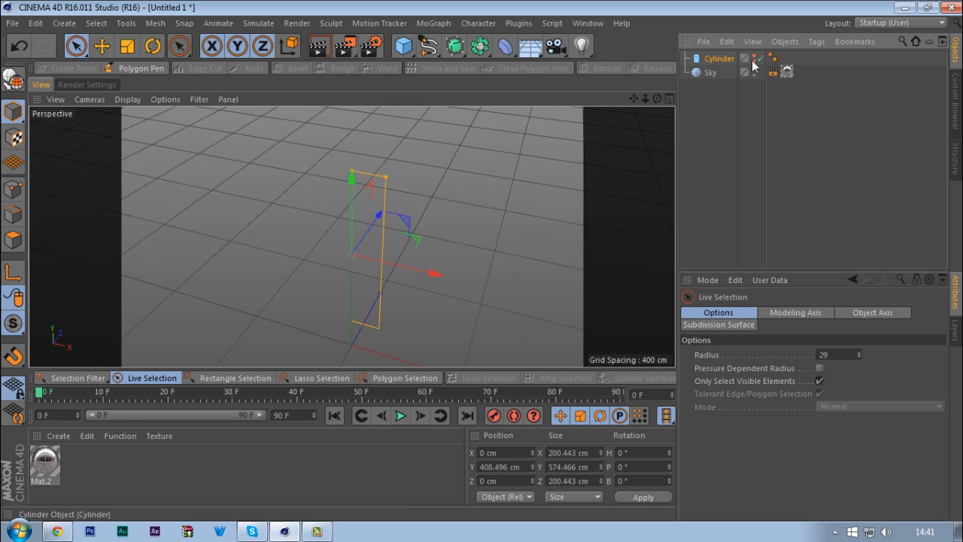
left_click(403, 46)
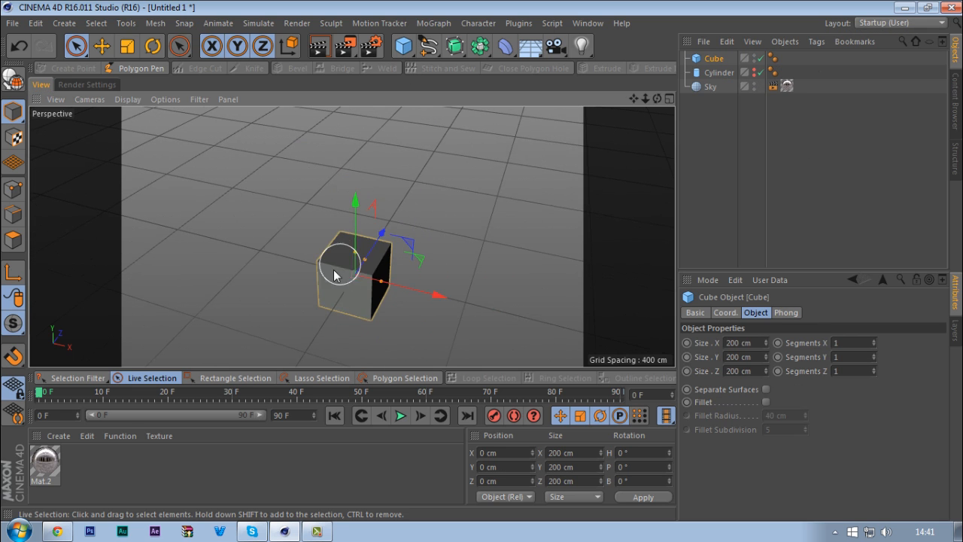
scroll(397, 294, "up", 3)
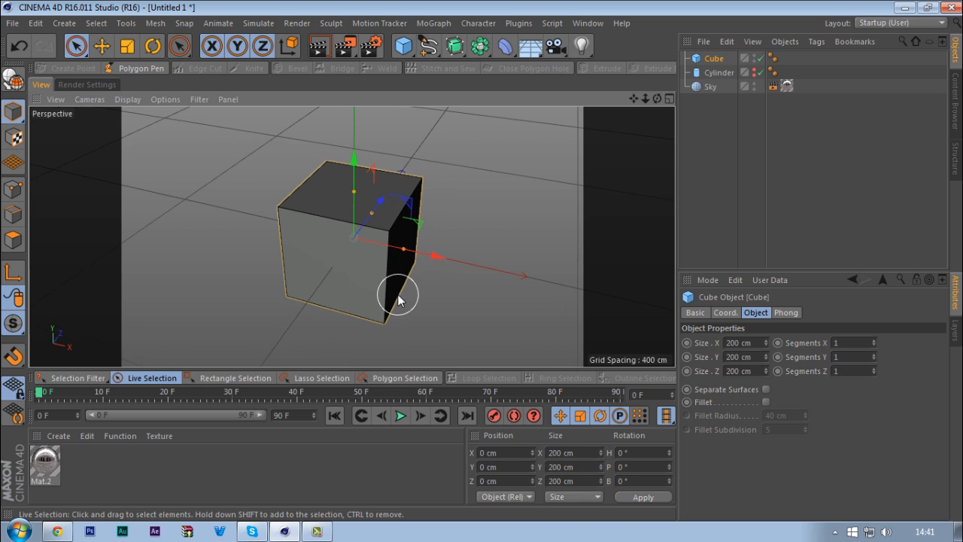
mouse_move(873, 343)
left_mouse_down()
mouse_move(873, 332)
mouse_move(874, 344)
left_mouse_up()
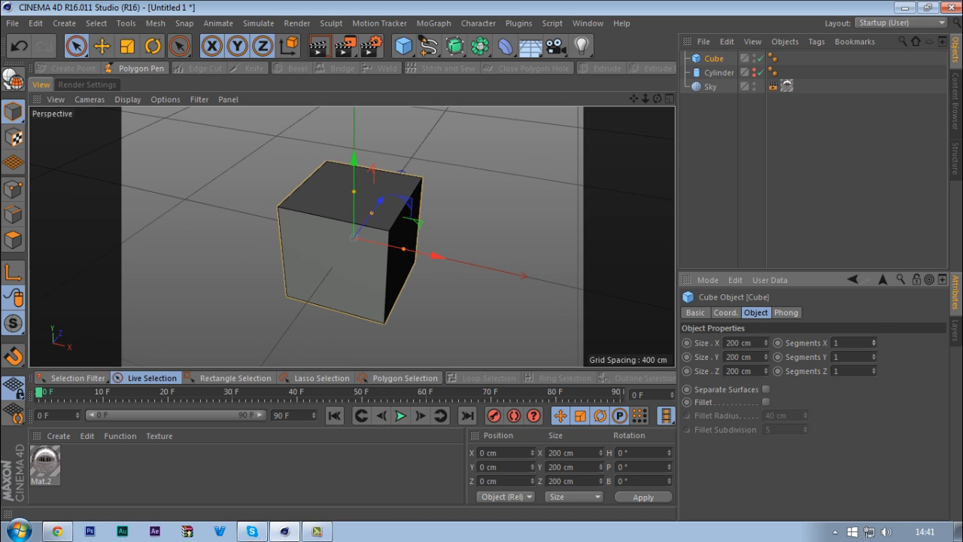
- Place the cube under a Subdivision Surface and make the cube editable
left_click(454, 45, "alt")
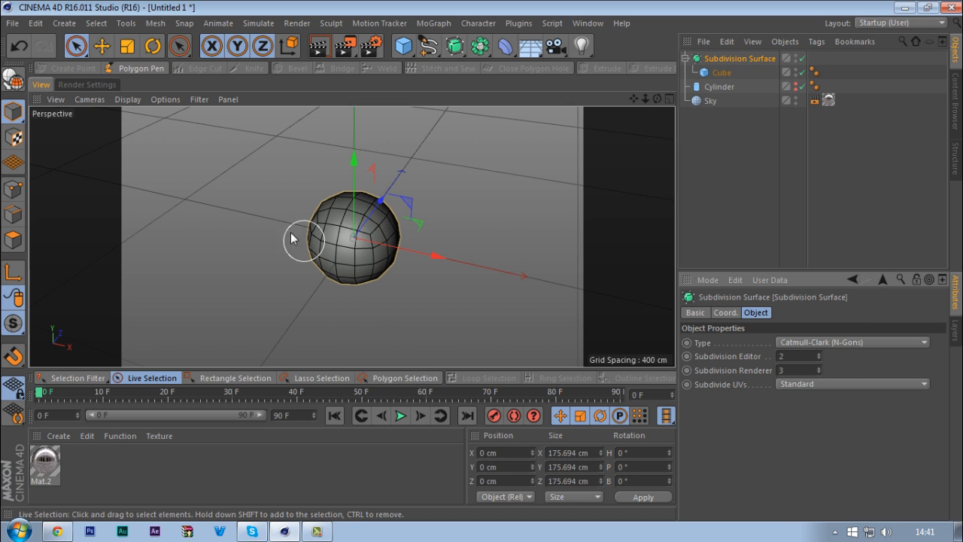
left_click(718, 72)
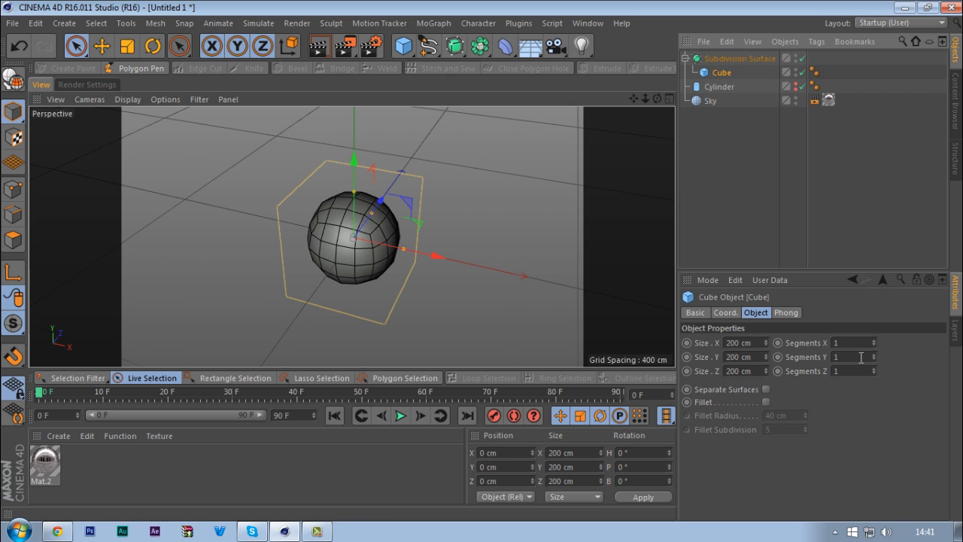
key("c")
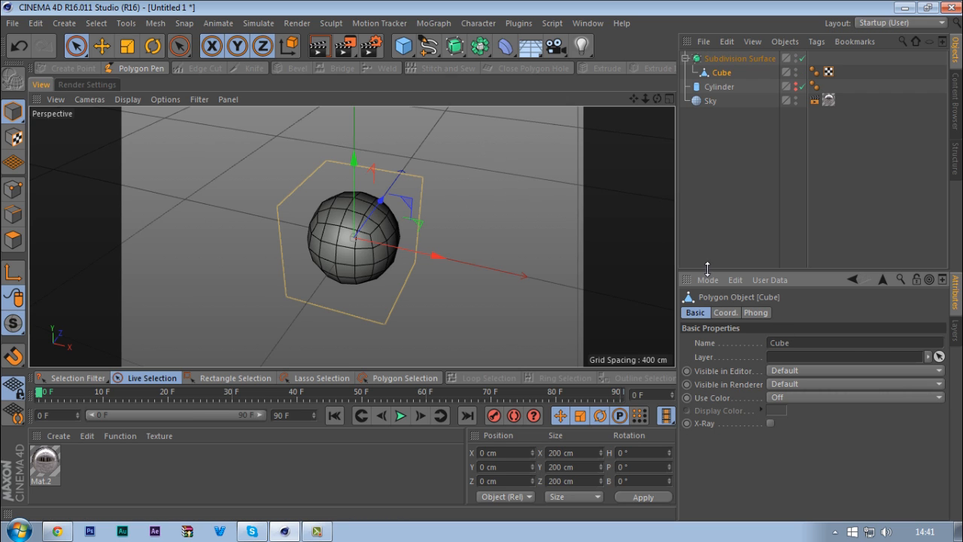
- Show the cube in the Right view with the Knife tool active in polygon mode
left_click_drag(420, 209, 256, 208, "alt")
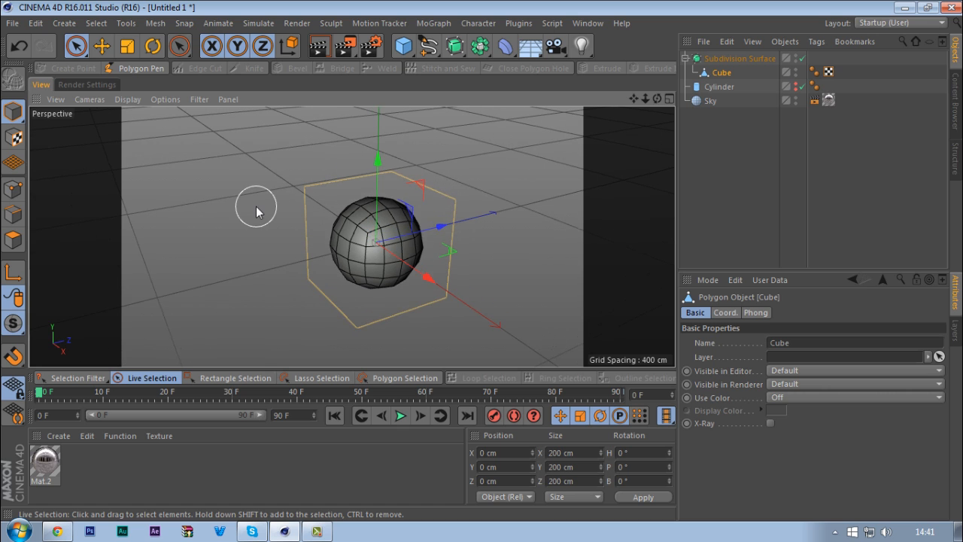
key("k")
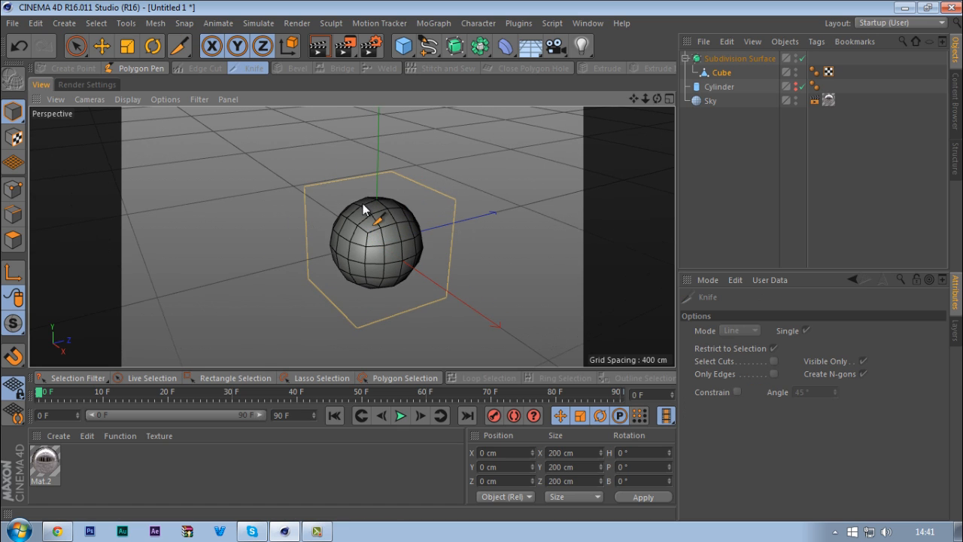
middle_click_drag(376, 230, 340, 219, "alt")
middle_click(340, 219)
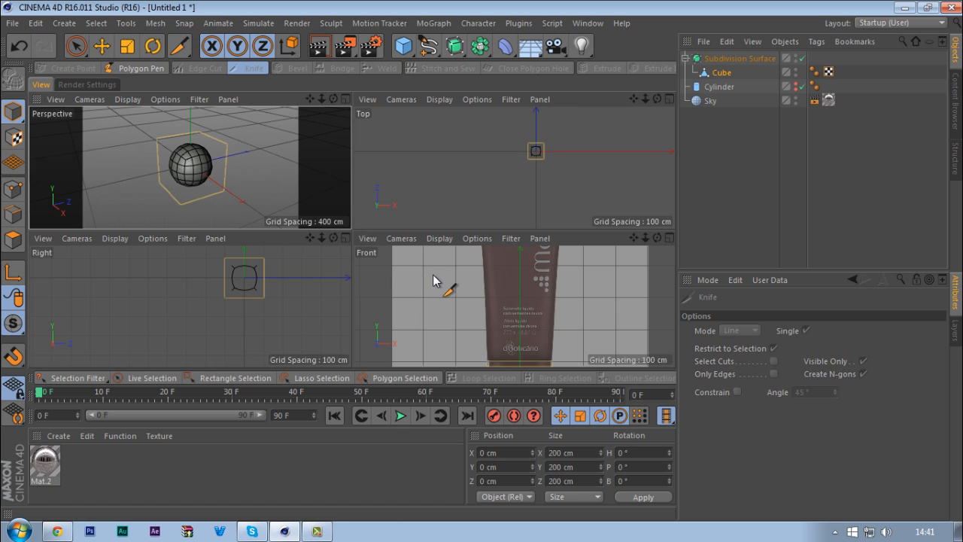
middle_click(233, 273)
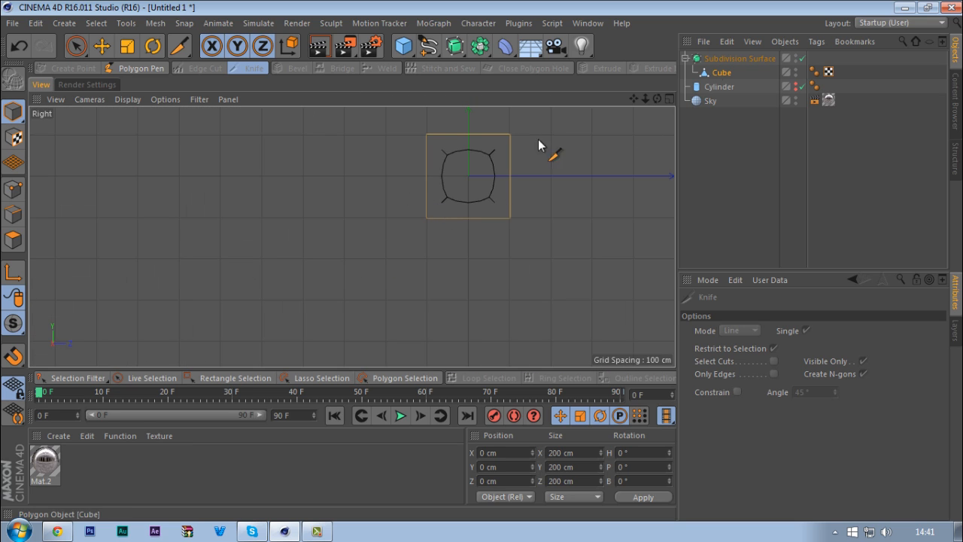
left_click(7, 243)
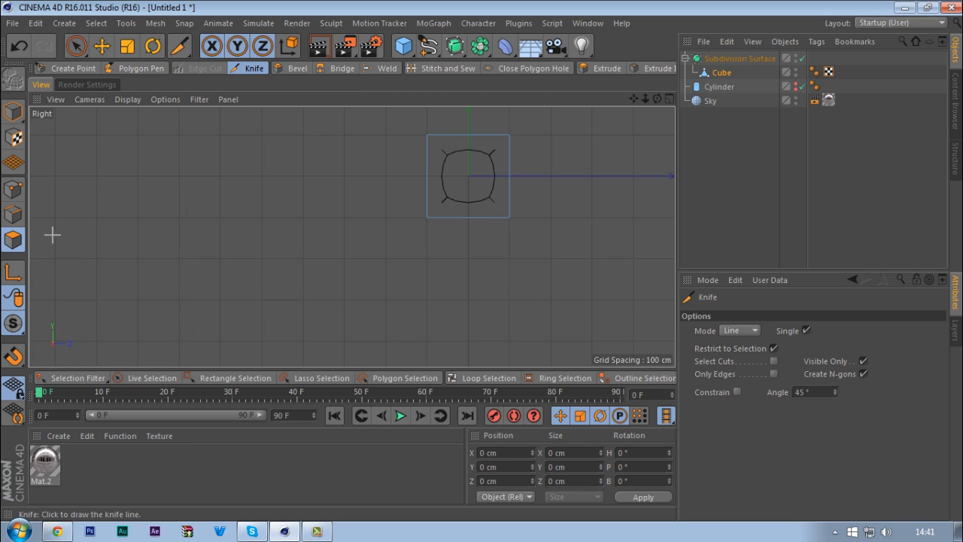
- Try horizontal Knife cuts near the cube's top and bottom edges with Visible Only enabled, and undo both
middle_click_drag(309, 174, 228, 229, "alt")
right_click_drag(305, 205, 404, 173, "alt")
middle_click(404, 173)
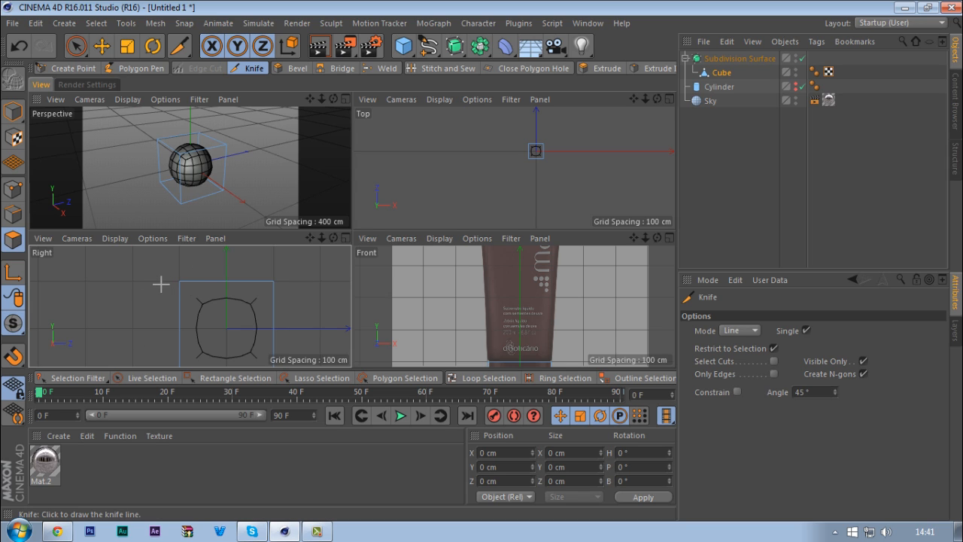
left_click_drag(160, 284, 348, 283)
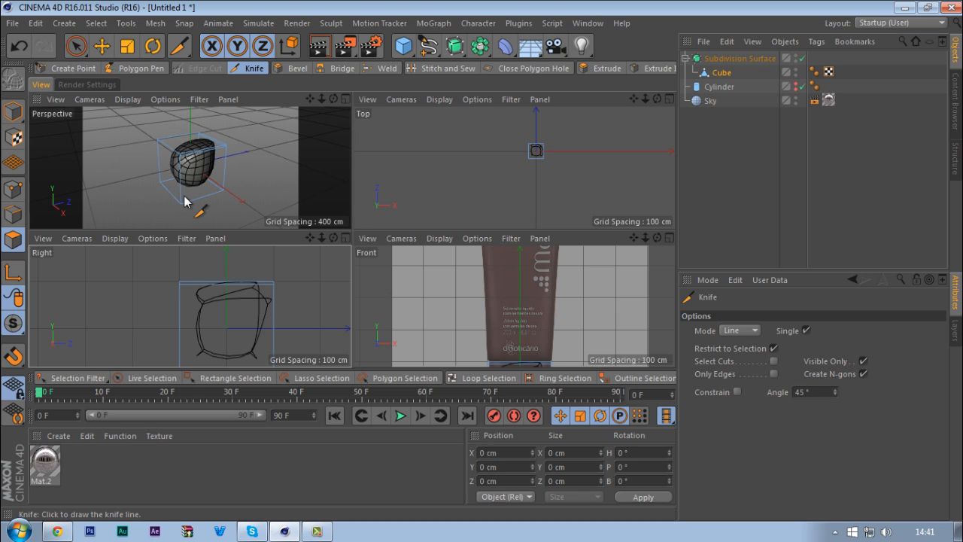
scroll(225, 158, "down", 3)
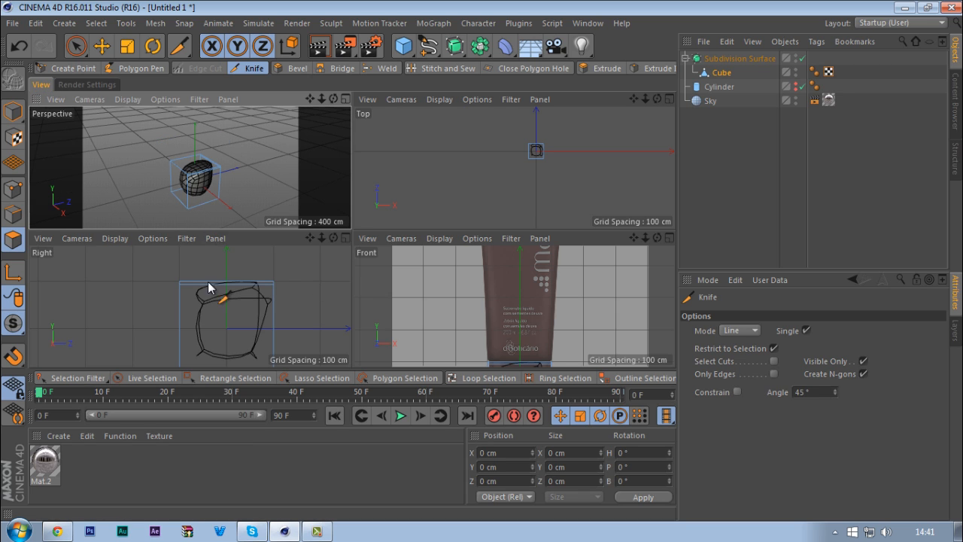
scroll(197, 286, "down", 2)
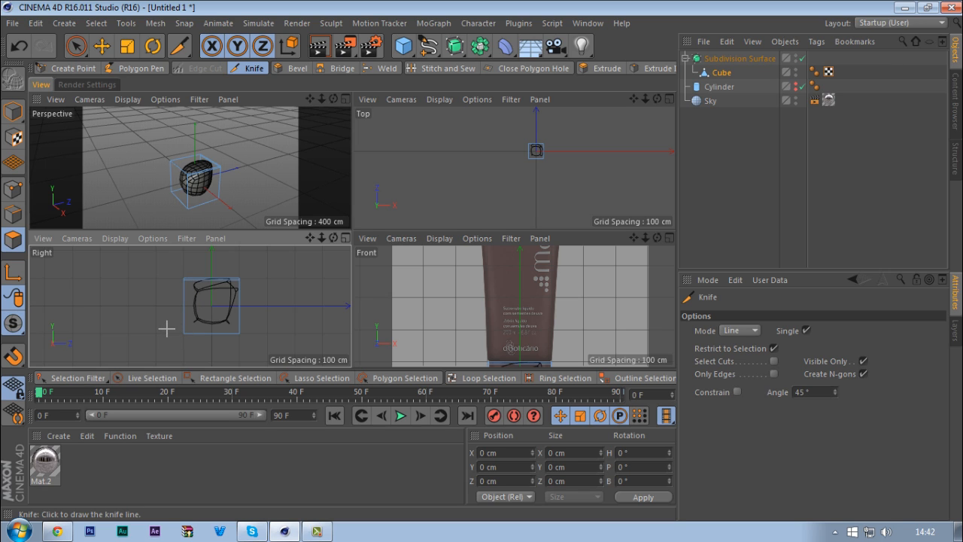
left_click_drag(166, 328, 319, 328)
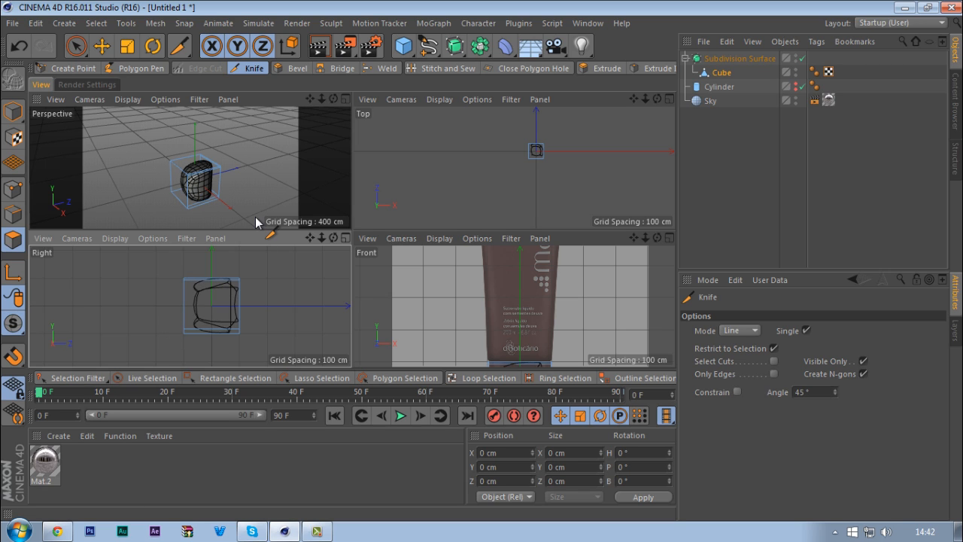
key("ctrl+z")
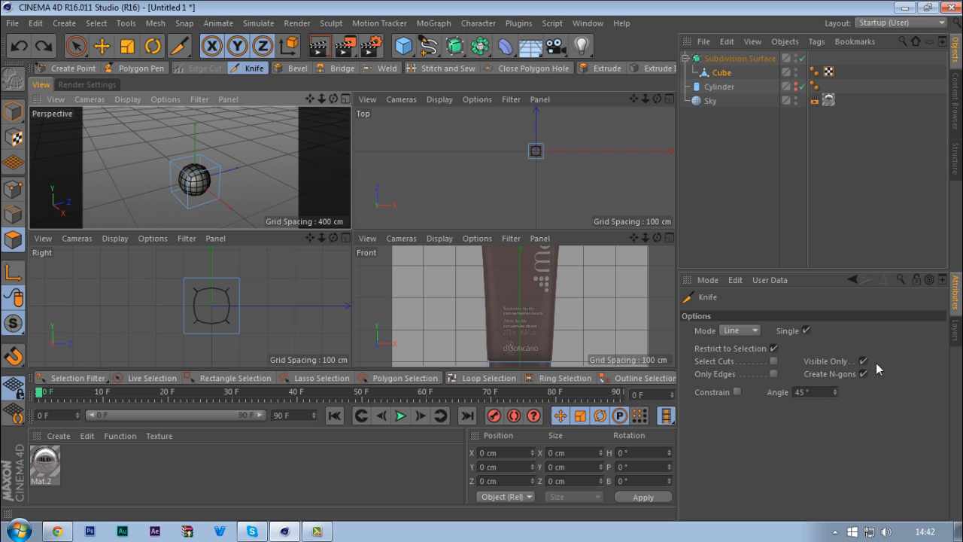
- Disable Visible Only for the Knife and cut the cube horizontally near its top and bottom edges in the Right view
left_click(865, 360)
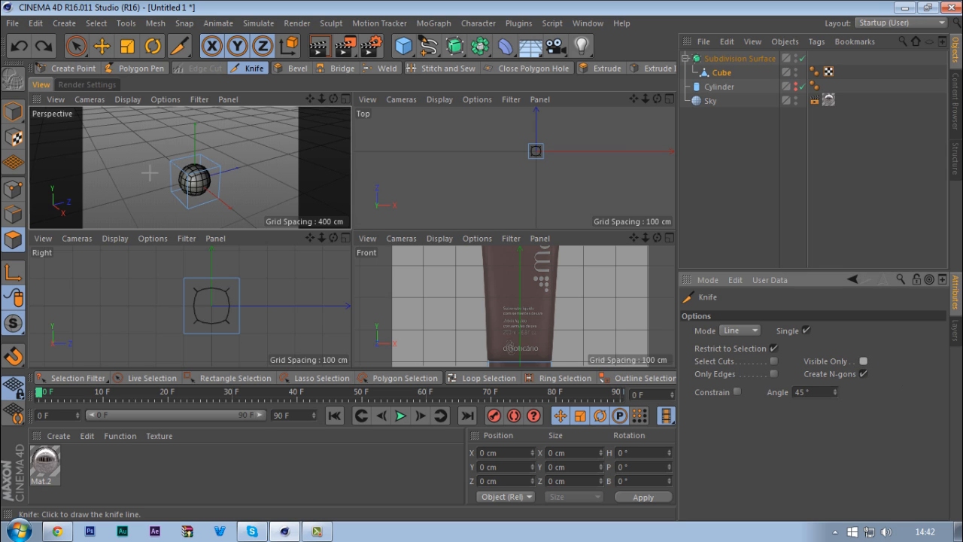
left_click(174, 282)
left_click_drag(173, 282, 319, 290)
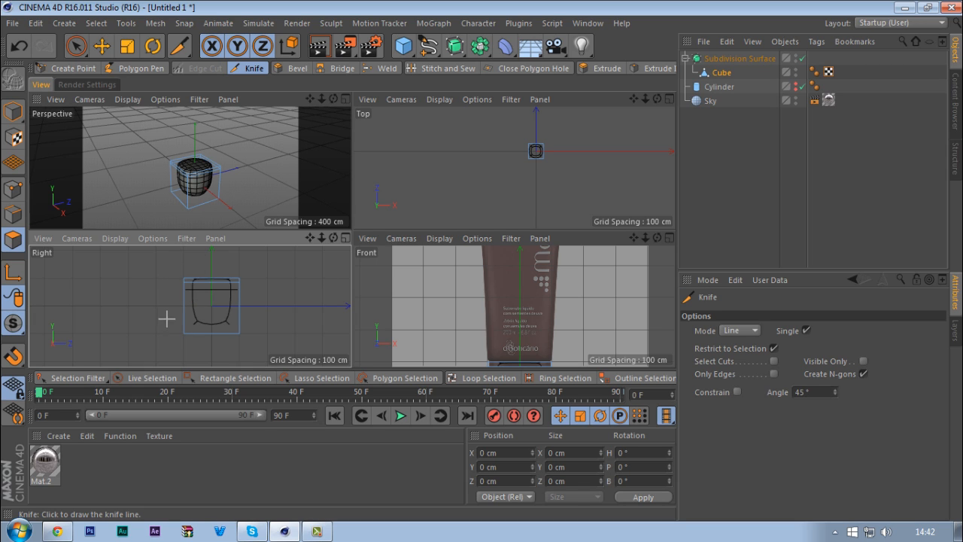
key("ctrl+z")
left_click_drag(166, 330, 316, 330)
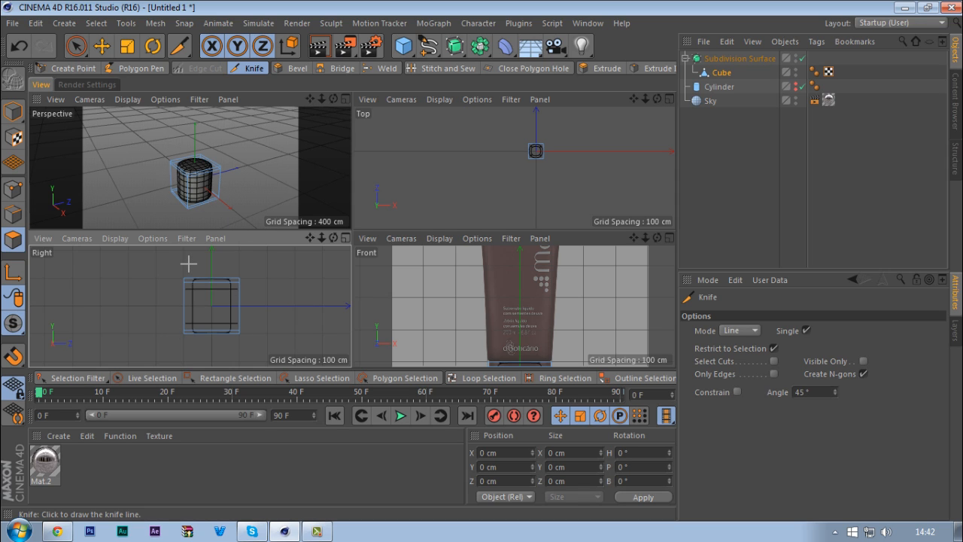
- Knife-cut the cube vertically near both of its side edges in the Right view
left_click_drag(188, 264, 188, 367)
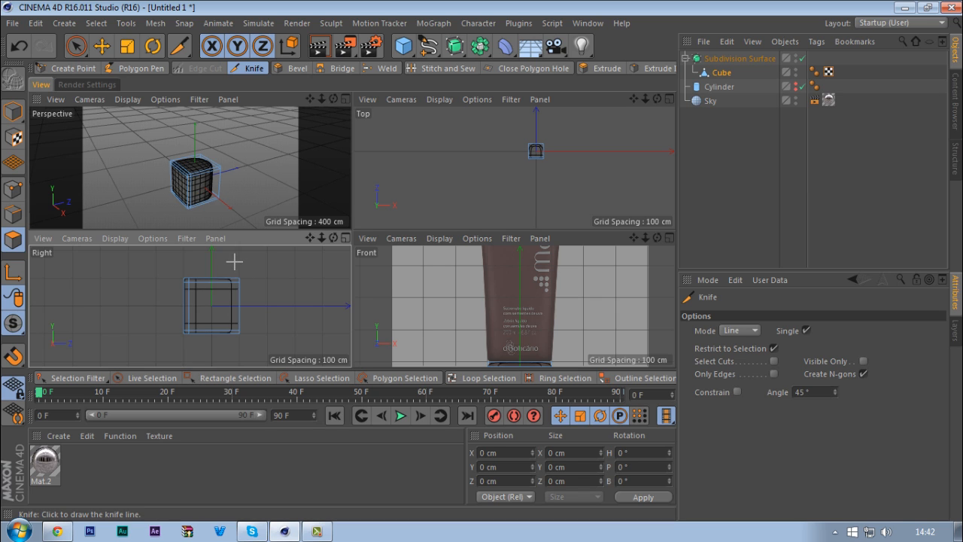
key("ctrl+z")
left_click_drag(235, 261, 235, 367)
- Deselect the cube and display it up close in the Perspective view with Gouraud Shading without lines
key("F1")
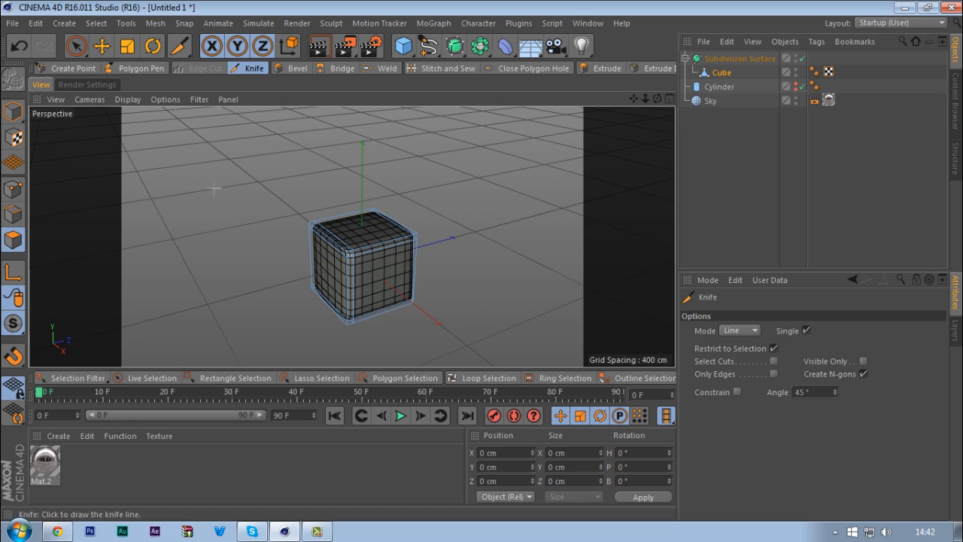
left_click(696, 207)
scroll(410, 251, "up", 5)
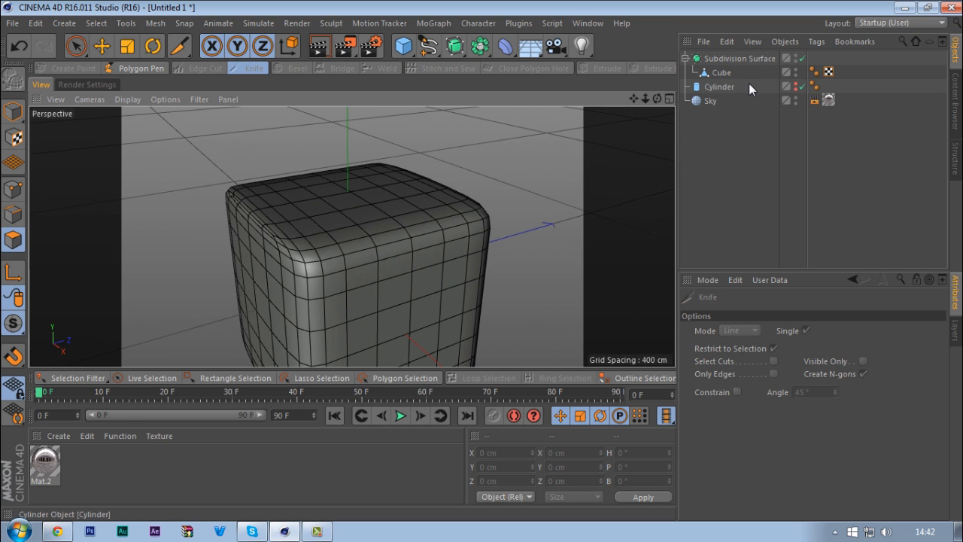
key("n")
key("a")
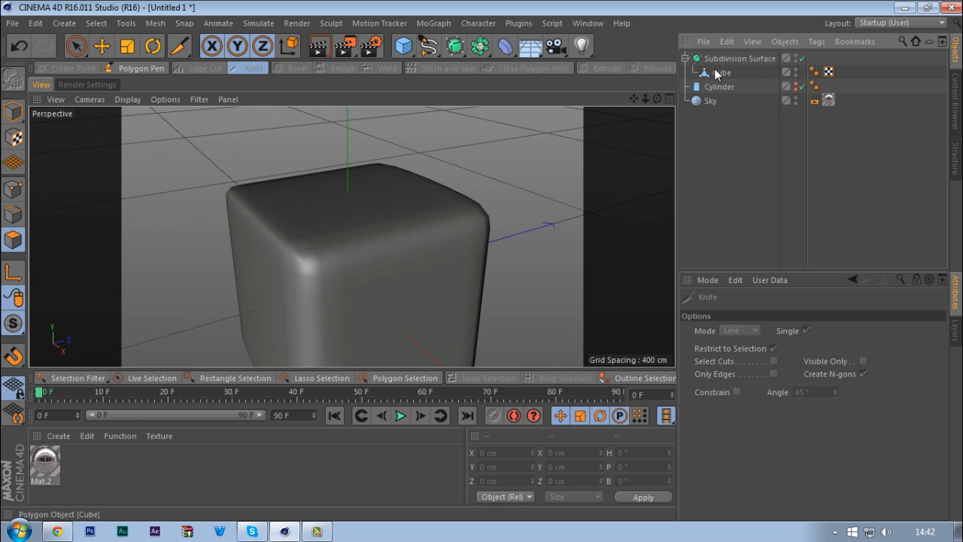
- Select the cube, knife-cut its front face vertically in the Perspective view, and examine the edge loops around the rounded corner
left_click(718, 73)
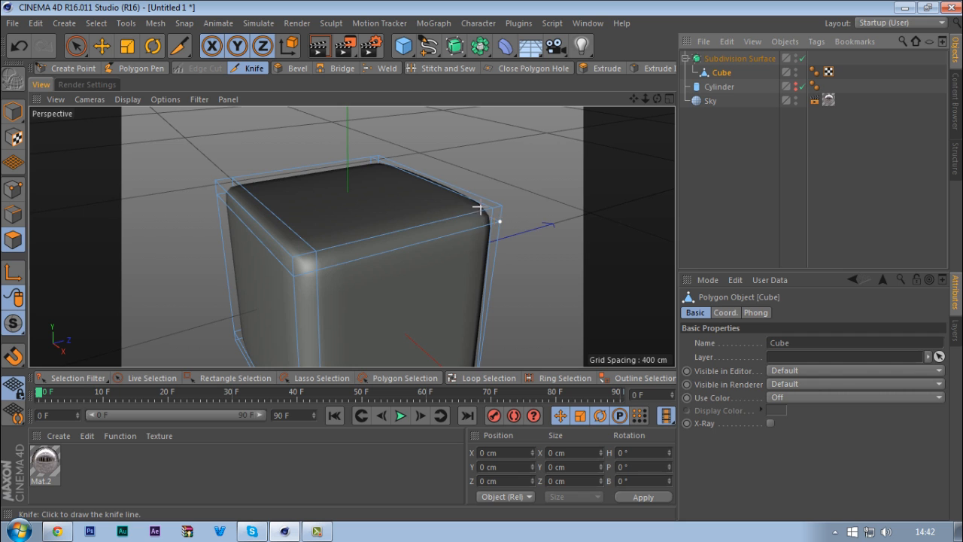
scroll(391, 185, "down", 6)
left_click_drag(371, 194, 345, 215, "alt")
left_click_drag(396, 133, 398, 380)
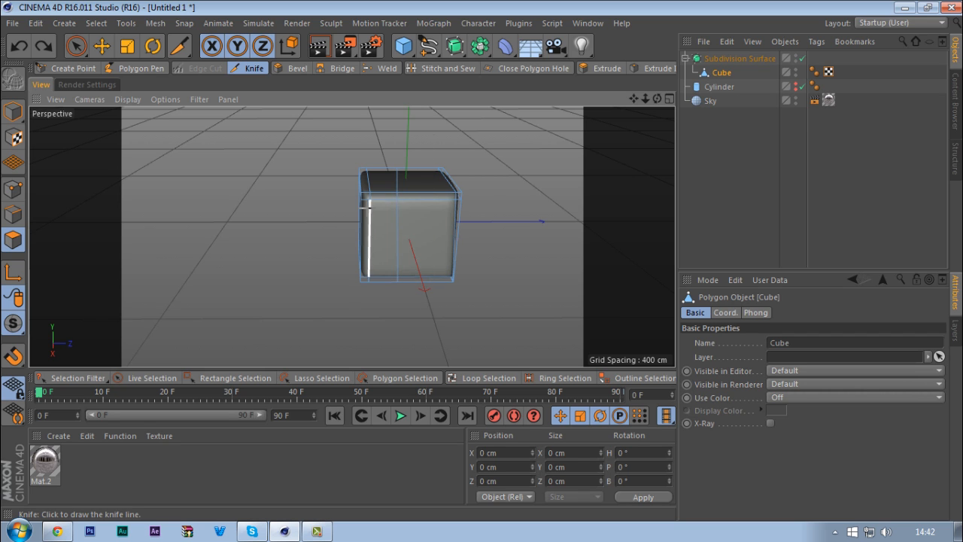
scroll(387, 210, "up", 8)
left_click_drag(357, 197, 359, 197, "alt")
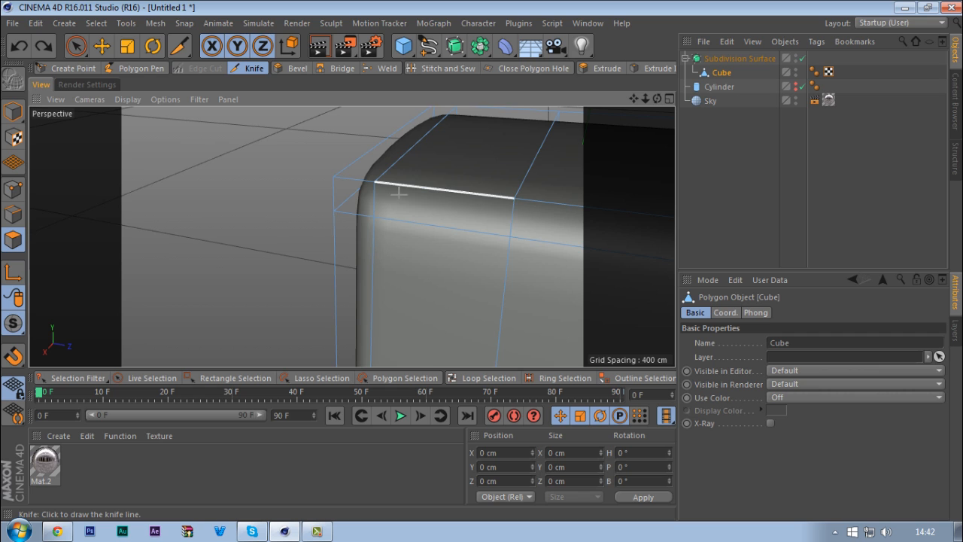
left_click_drag(399, 194, 329, 176, "alt")
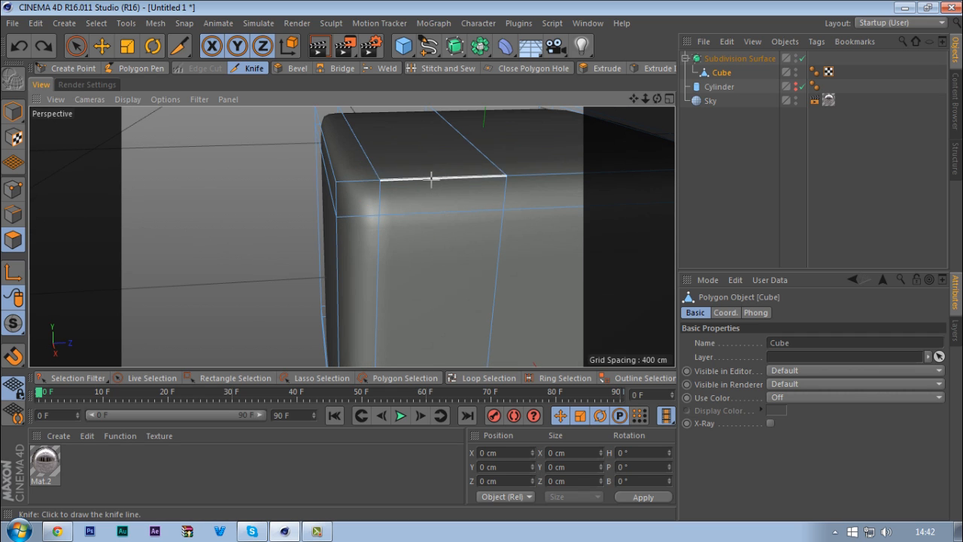
- Delete the Subdivision Surface together with its test cube and make the cylinder visible again
left_click(724, 59)
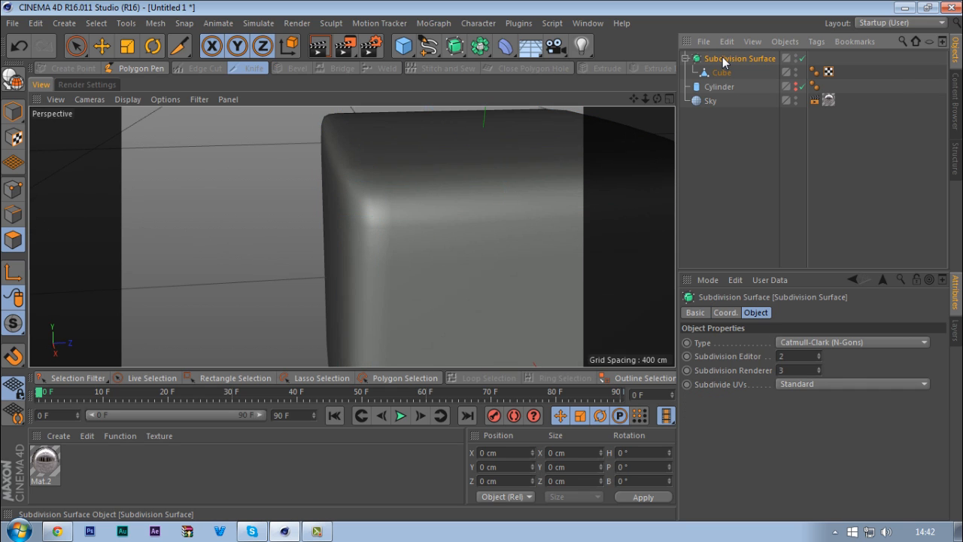
key("Delete")
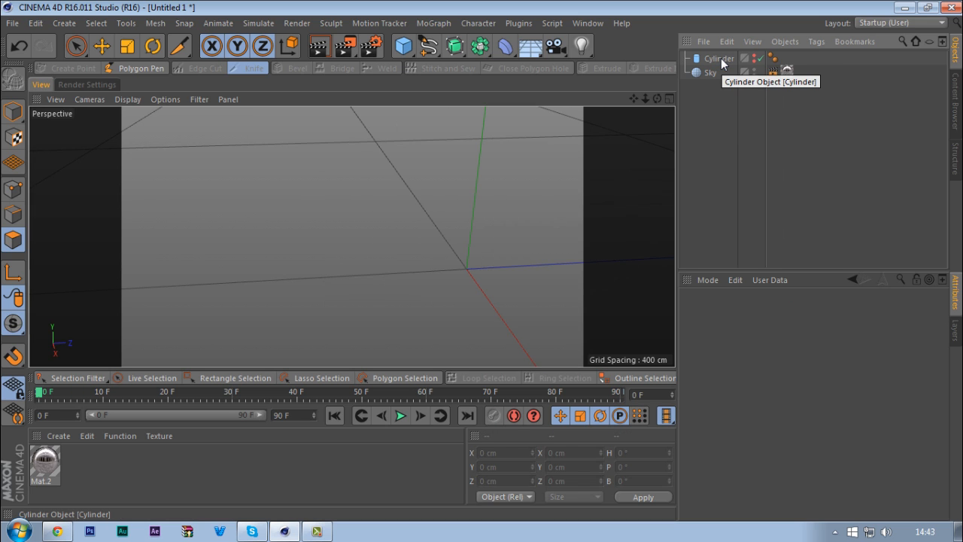
right_click_drag(526, 162, 226, 328, "alt")
right_click_drag(451, 183, 369, 259, "alt")
left_click_drag(368, 256, 333, 263, "alt")
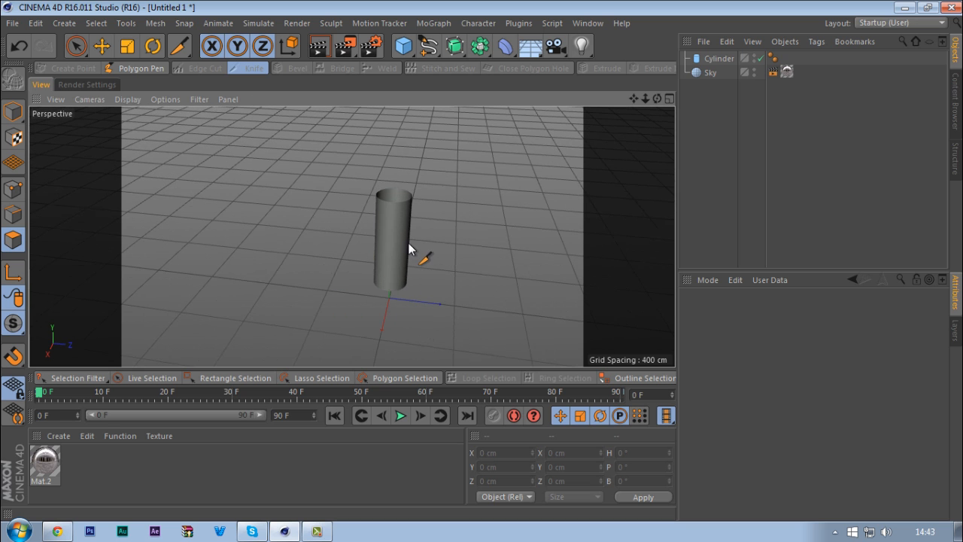
right_click_drag(408, 243, 444, 216, "alt")
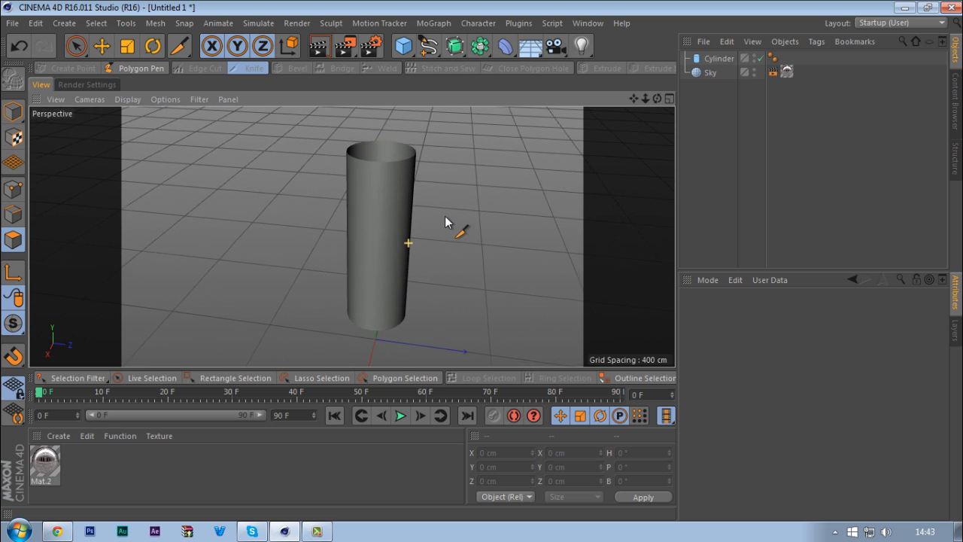
- Set the cylinder's rotation segments to 20
left_click(718, 57)
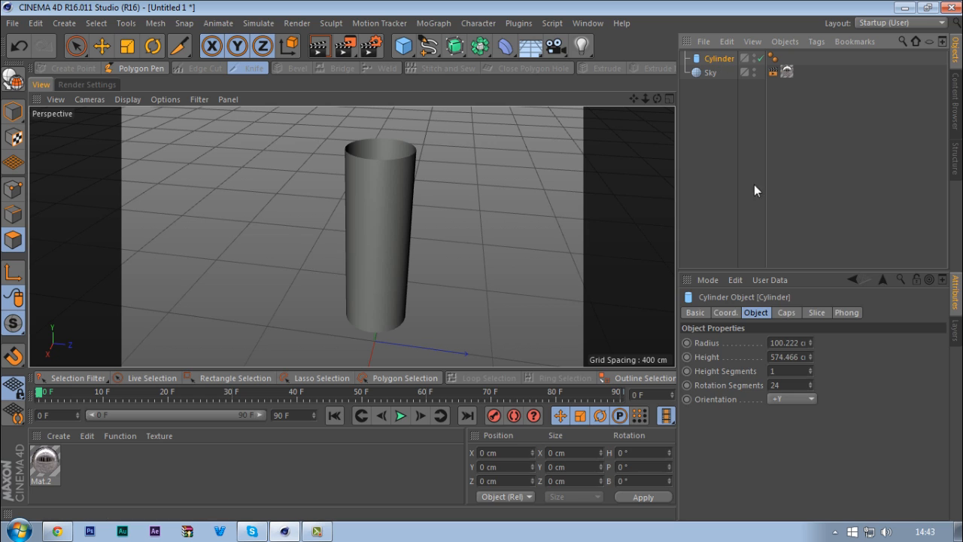
left_click(810, 389)
left_click(810, 390)
left_click(810, 390)
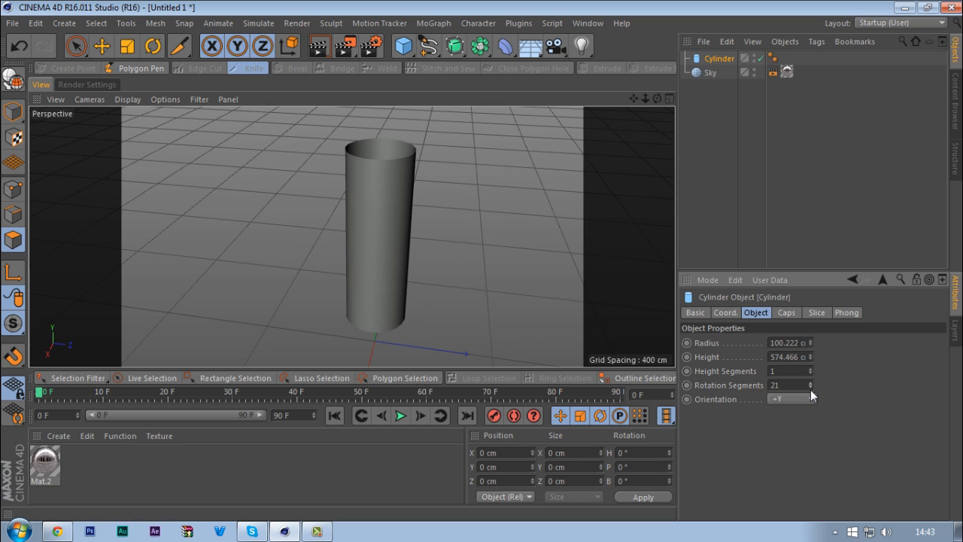
left_click(810, 390)
left_click(810, 390)
left_click(810, 390)
left_click_drag(409, 200, 349, 248, "alt")
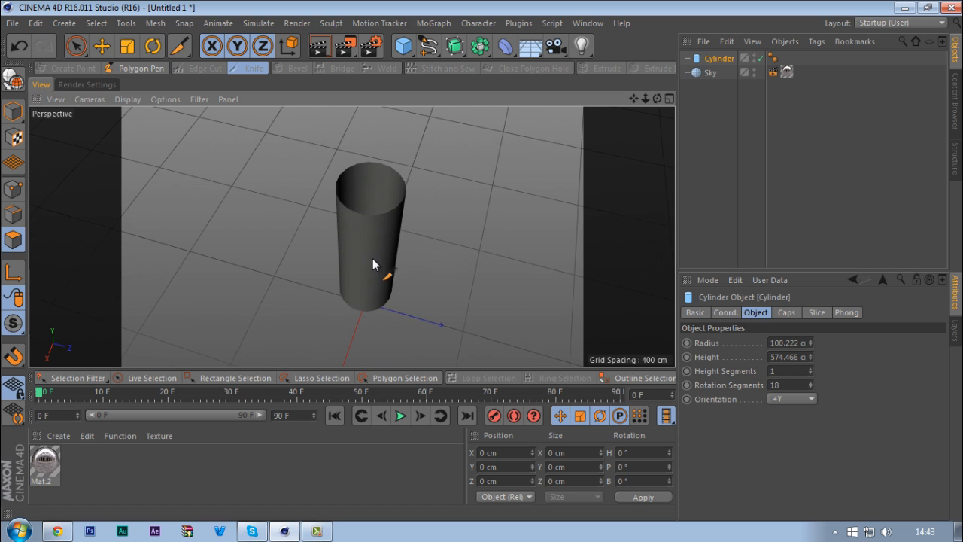
left_click(814, 382)
left_click(814, 382)
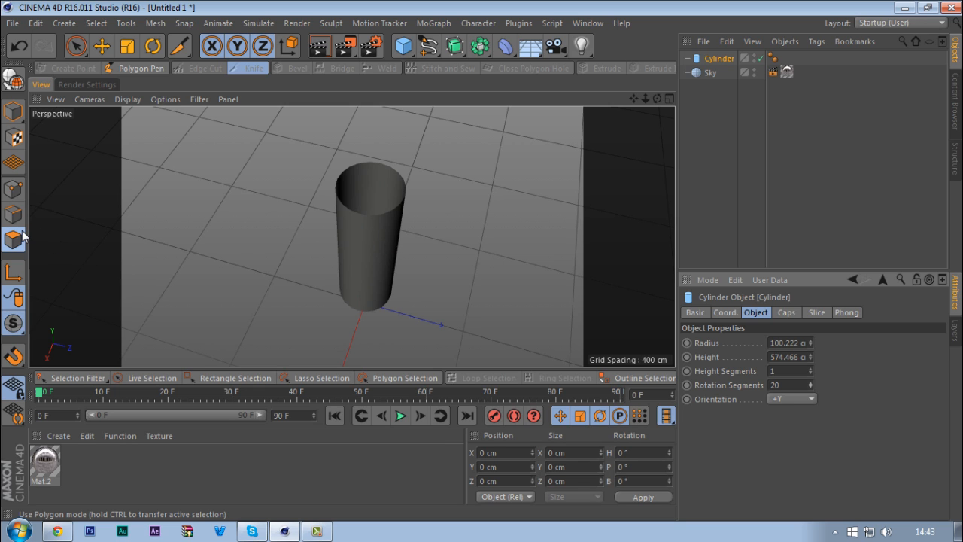
- Convert the cylinder into an editable polygon object
key("c")
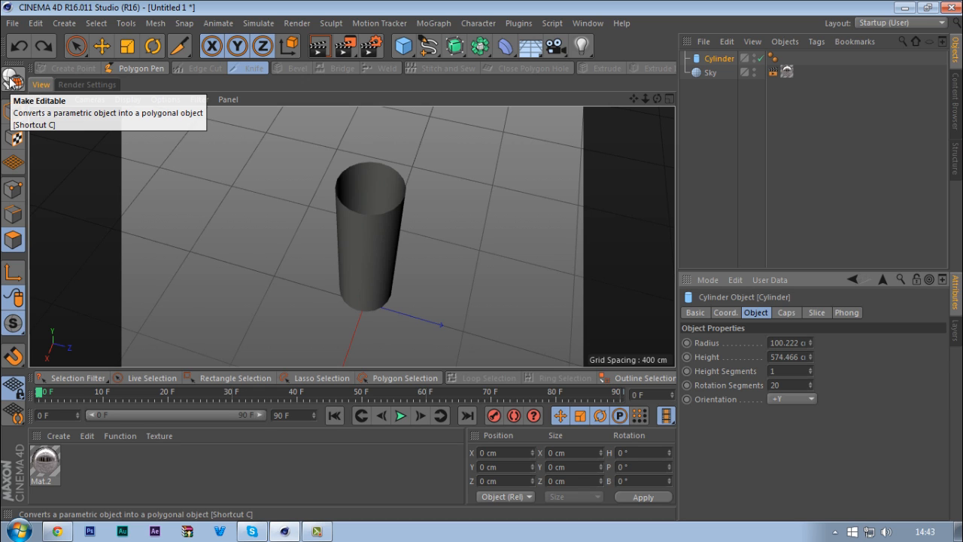
left_click(11, 78)
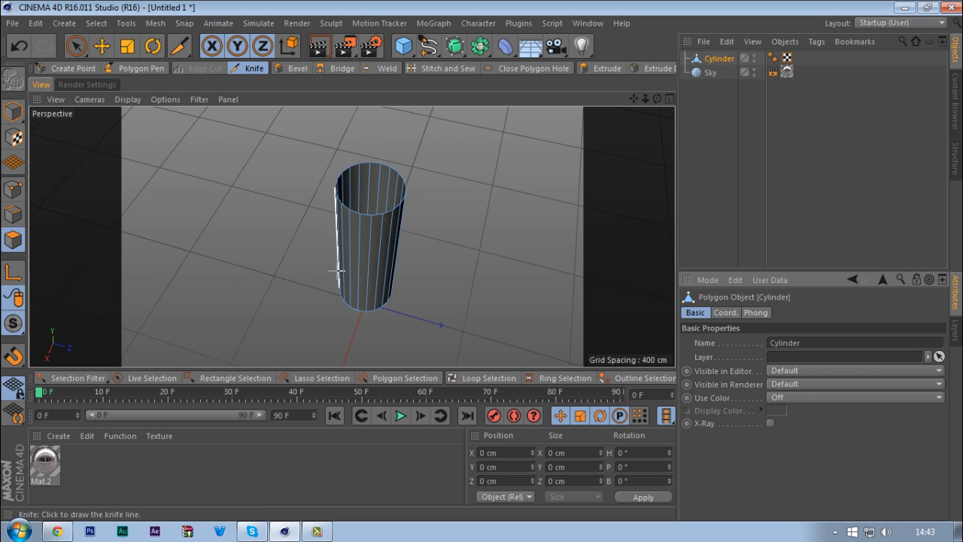
left_click_drag(340, 268, 343, 249, "alt")
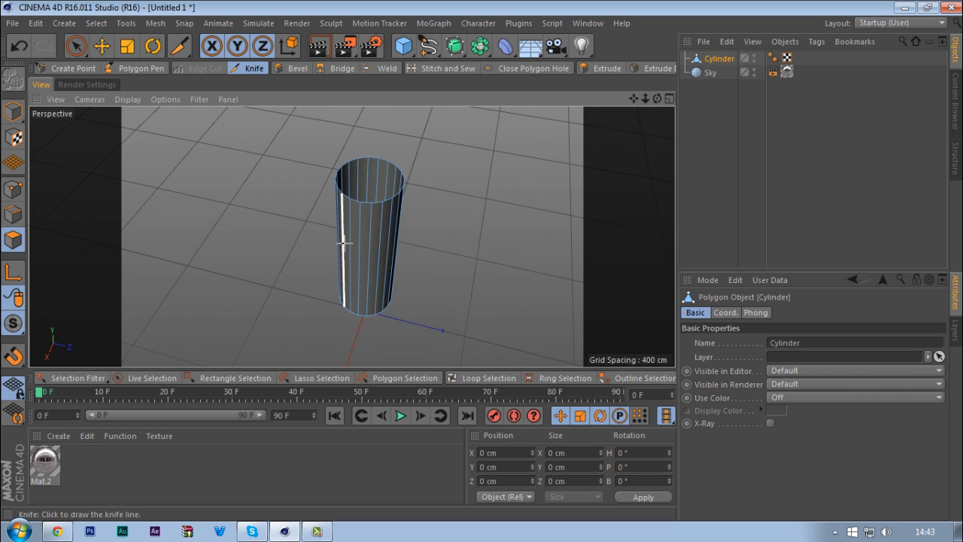
- In Edge mode, loop-select the cylinder's top rim and activate the Scale tool in the Front view
left_click(14, 217)
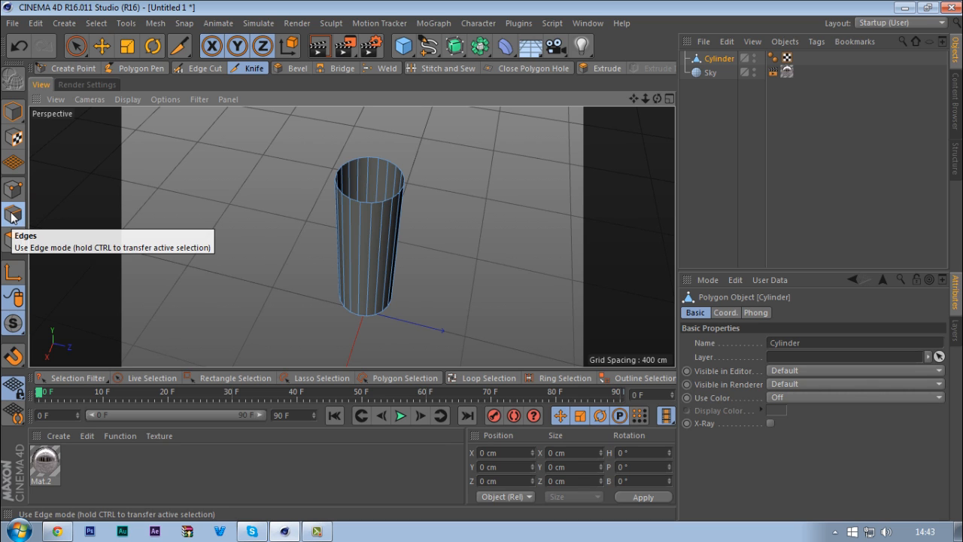
left_click(480, 377)
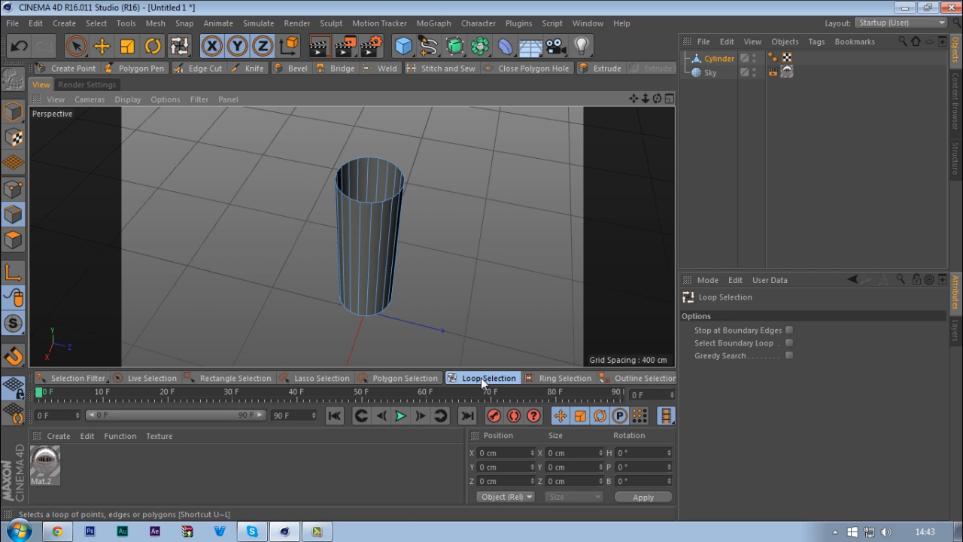
middle_click(485, 325)
scroll(478, 323, "down", 5)
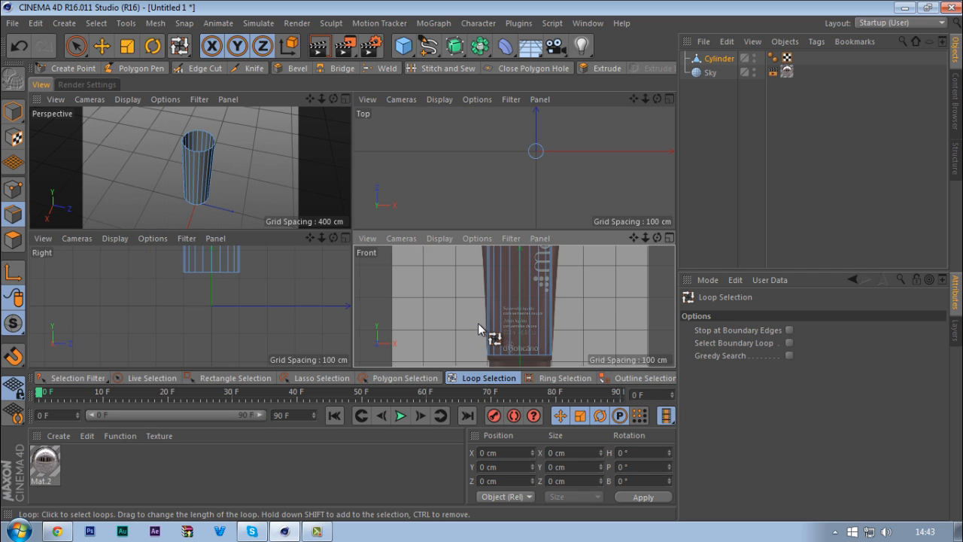
left_click(206, 151)
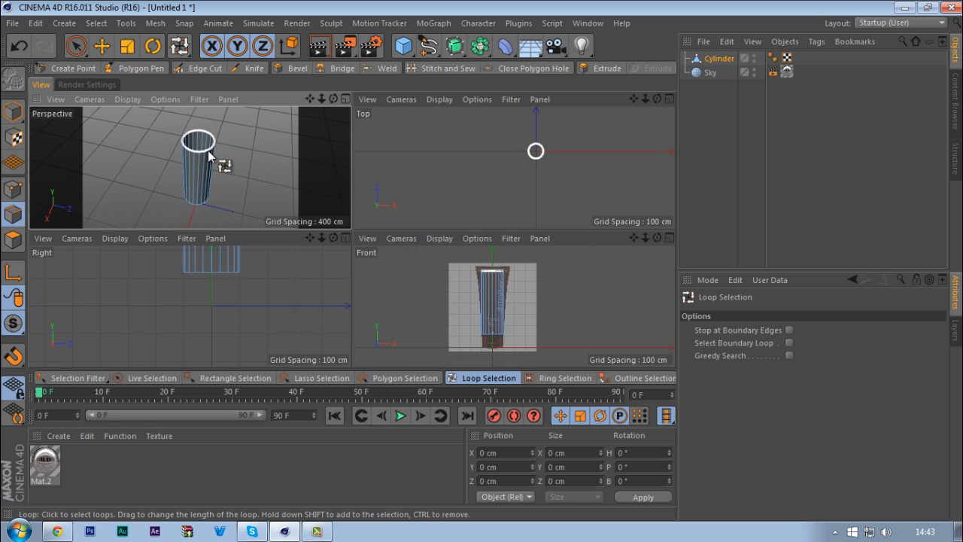
middle_click(451, 272)
scroll(296, 118, "up", 2)
key("t")
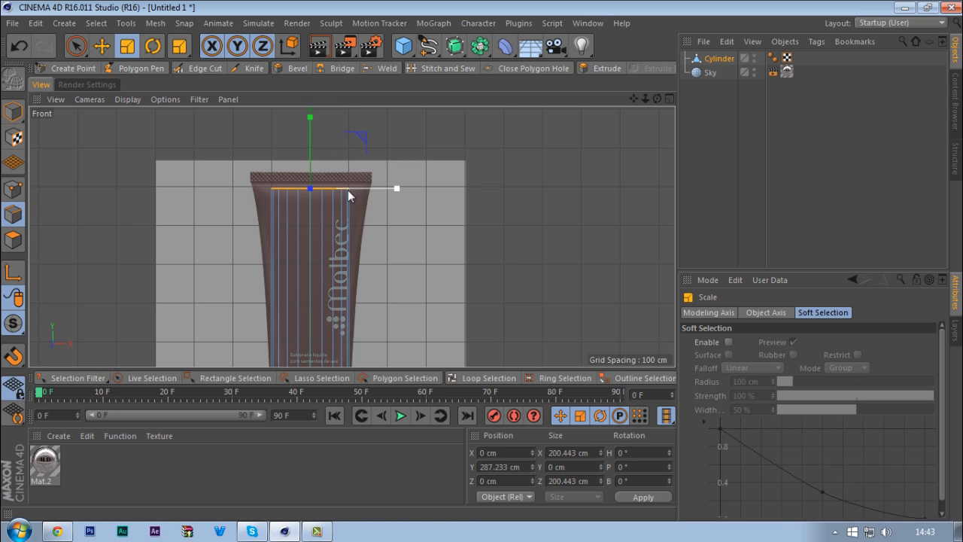
- Try scaling the cylinder's top edge loop freely in the Perspective view, and undo it
middle_click(263, 184)
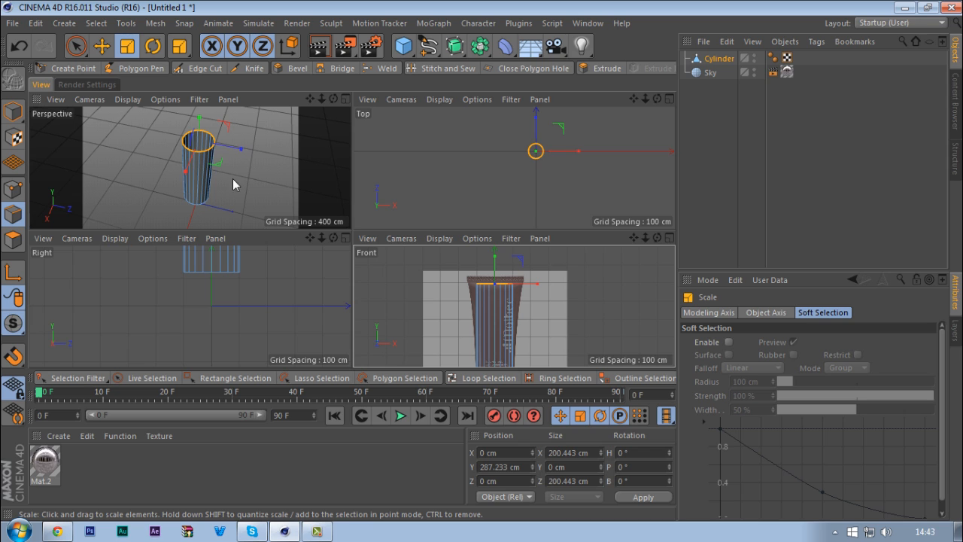
left_click_drag(248, 194, 384, 159)
key("ctrl+z")
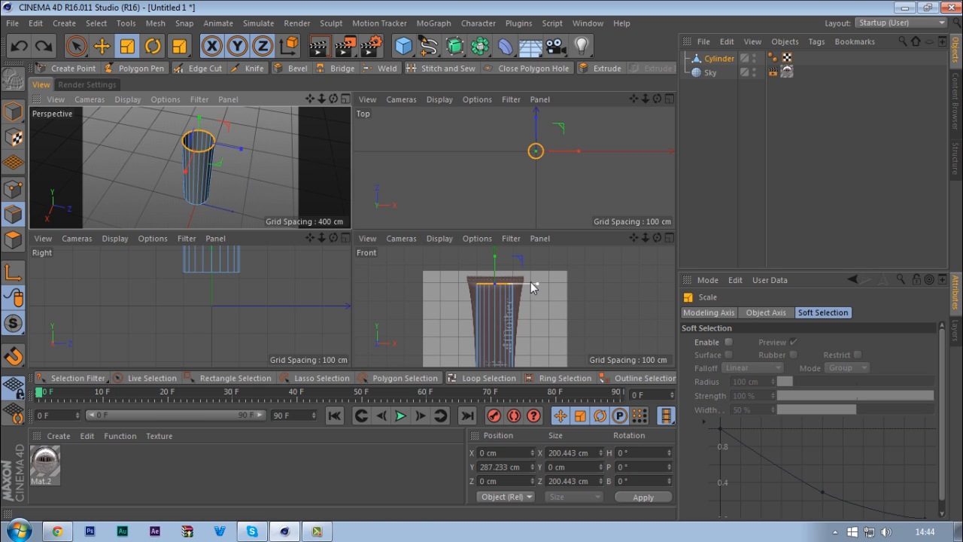
- Scale the top edge loop along X to about 308.9 cm, matching the reference tube's width below the crimp
left_click_drag(191, 176, 224, 227, "alt")
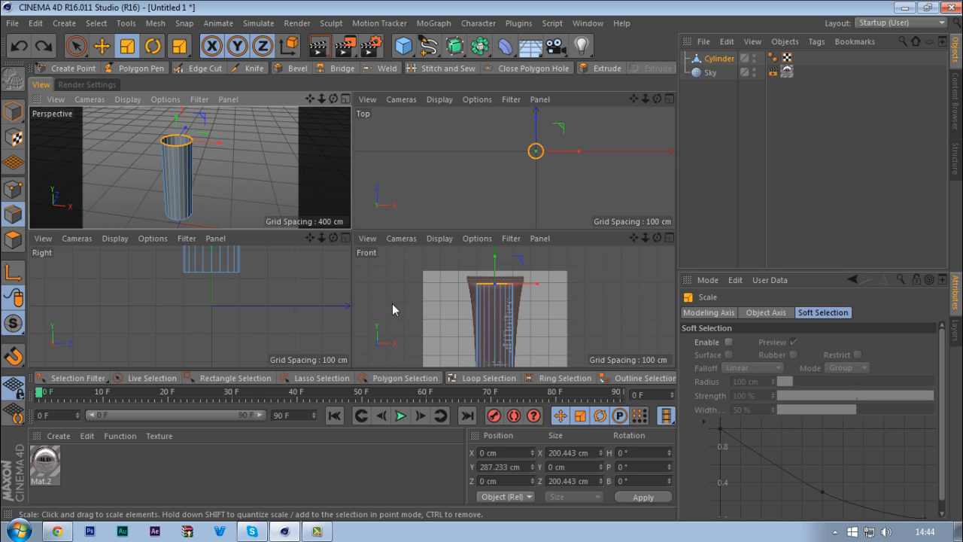
middle_click(531, 289)
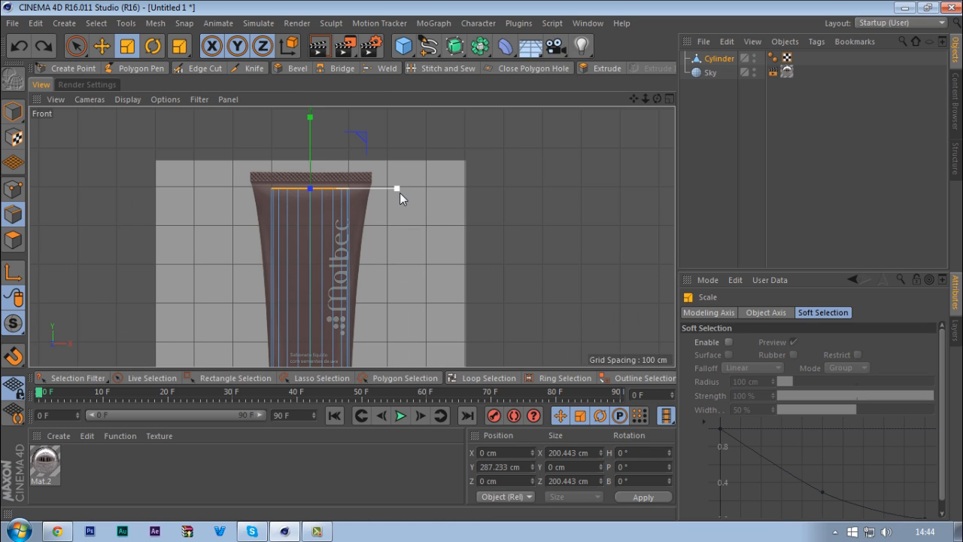
left_click_drag(396, 190, 442, 186)
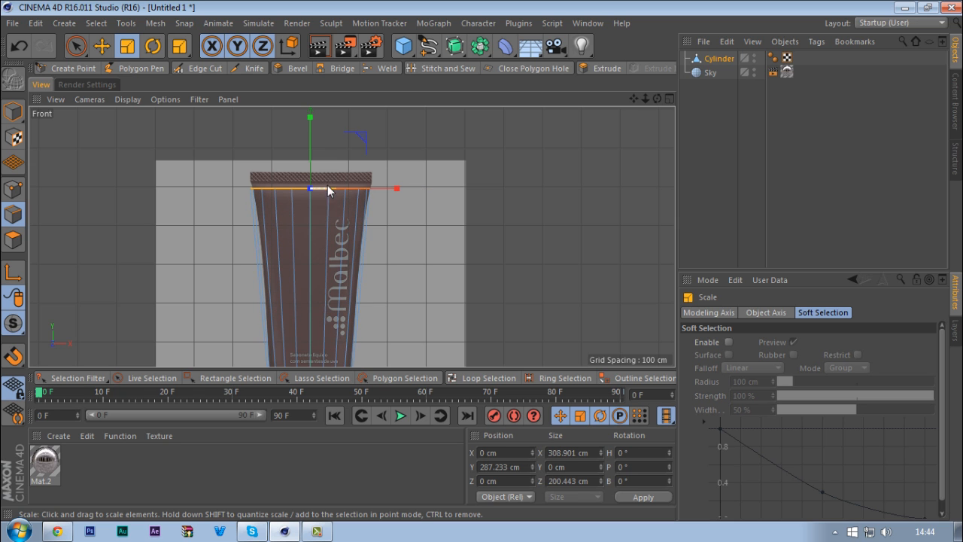
scroll(327, 185, "up", 5)
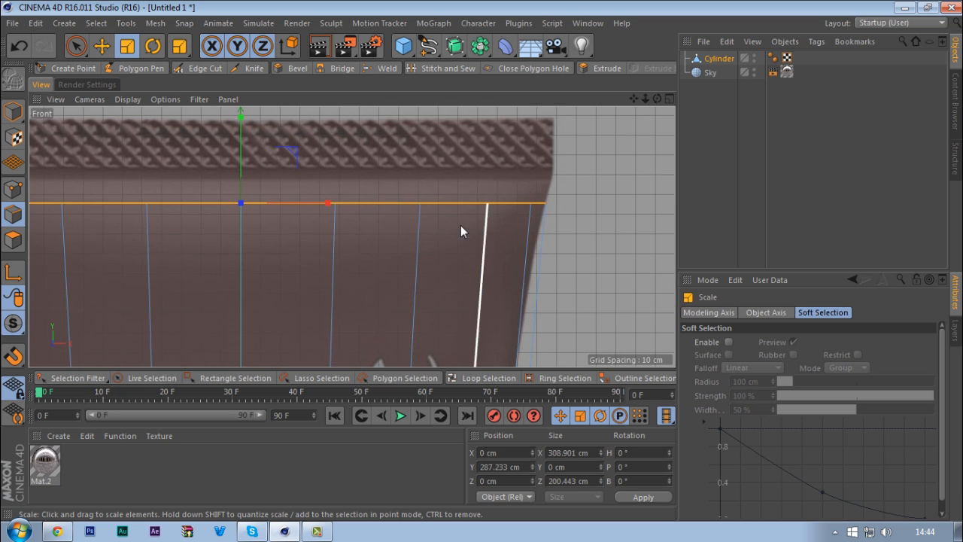
scroll(434, 226, "down", 3)
- Flatten the top edge loop by scaling it along Z to about 5.7 cm in the Perspective view
middle_click(391, 242)
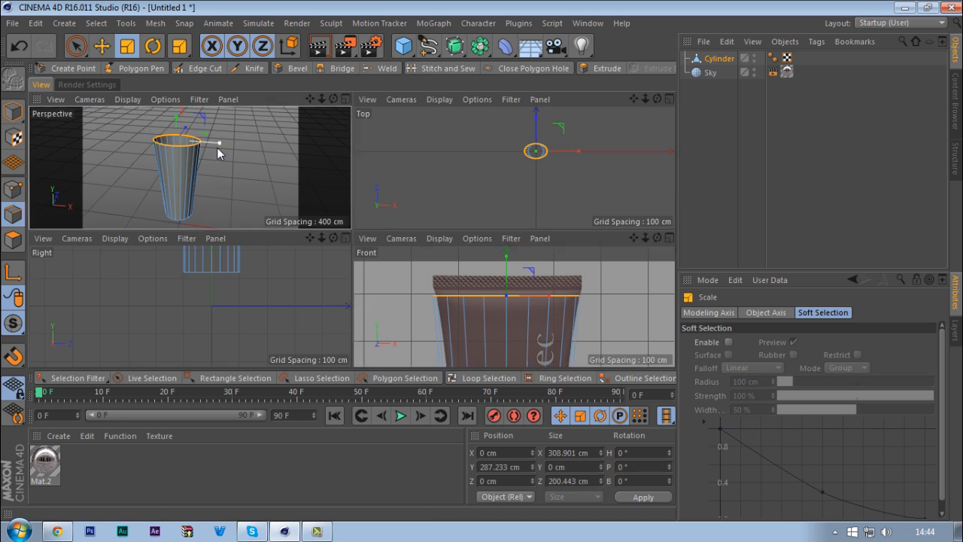
middle_click(217, 151)
scroll(306, 172, "up", 5)
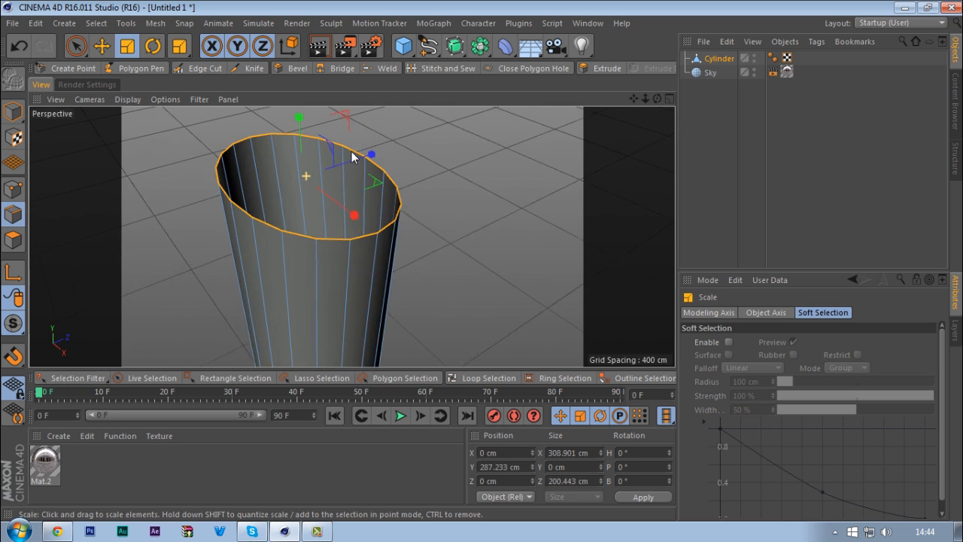
left_click_drag(372, 158, 318, 189)
middle_click(319, 192)
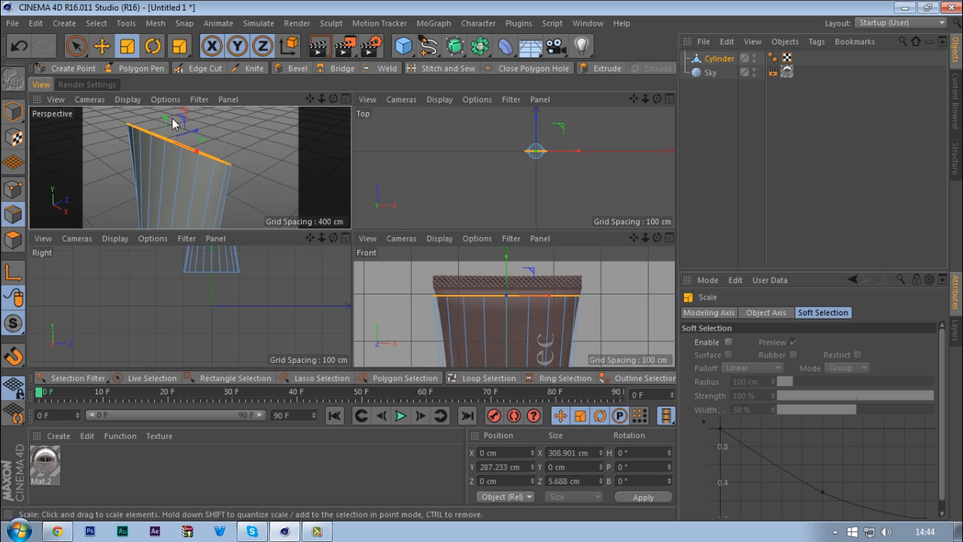
- Try scaling the flattened top edge loop along Y, and undo the scaling
left_click_drag(165, 120, 165, 92)
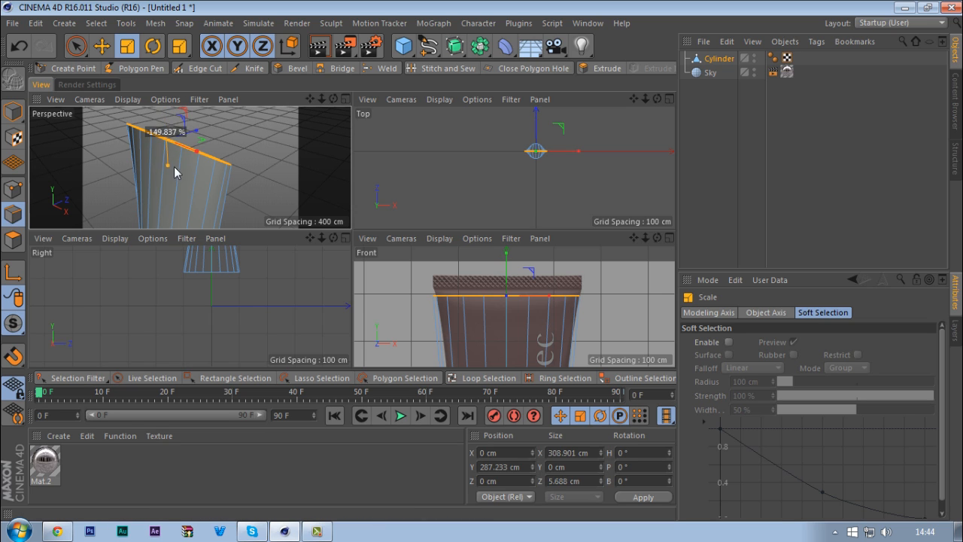
left_click_drag(163, 157, 168, 174)
key("ctrl+z")
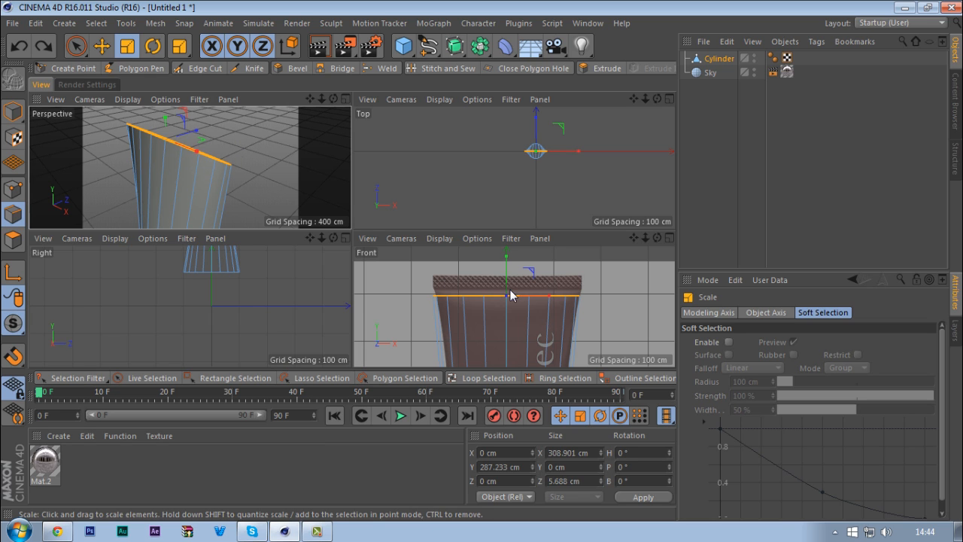
- Try extruding the flattened top edge loop with the Extrude tool, and undo the extrusion
middle_click(478, 283)
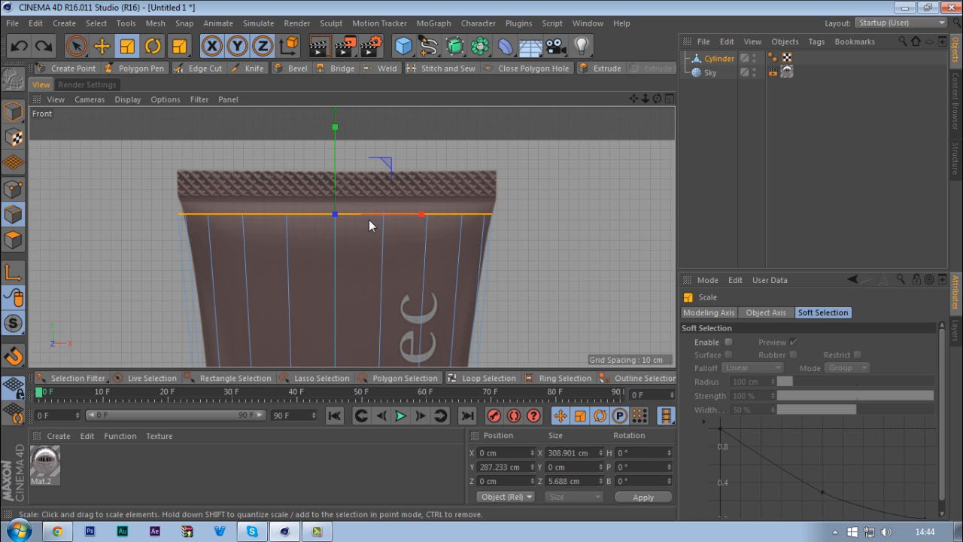
key("e")
key("d")
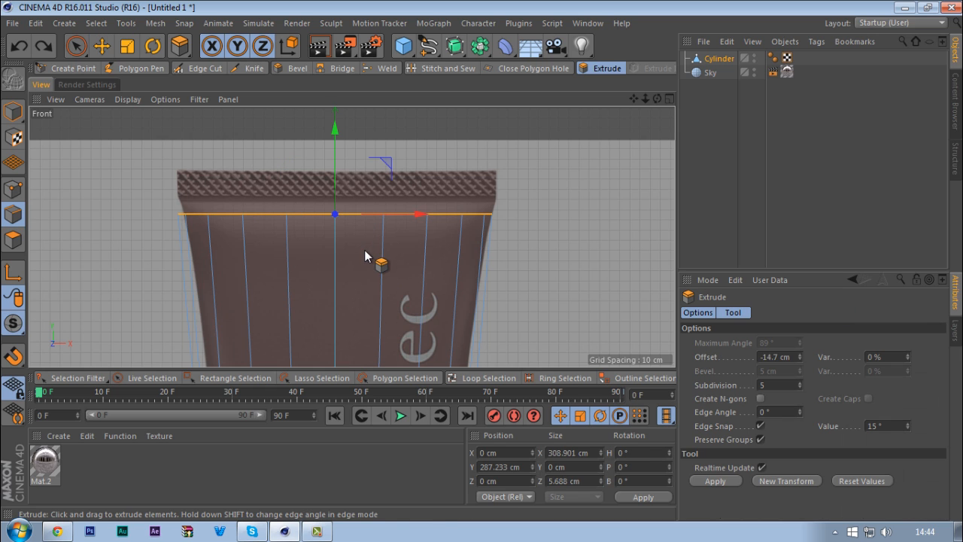
left_click_drag(376, 263, 421, 263)
left_click_drag(252, 157, 268, 157)
middle_click(161, 149)
middle_click(161, 149)
key("ctrl+z")
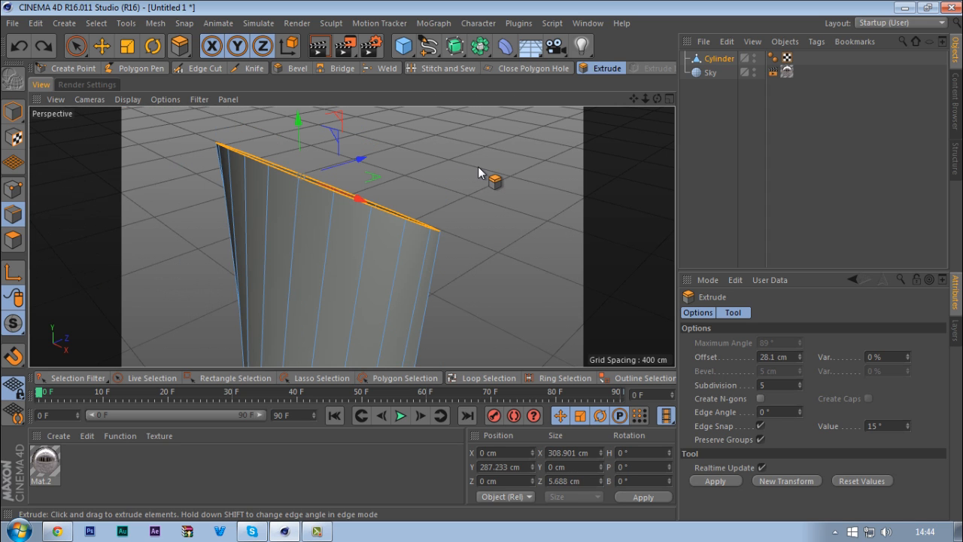
- Set the Extrude subdivision to 0 and test the extrusion on the top edge loop, undoing the trial
right_click(453, 156)
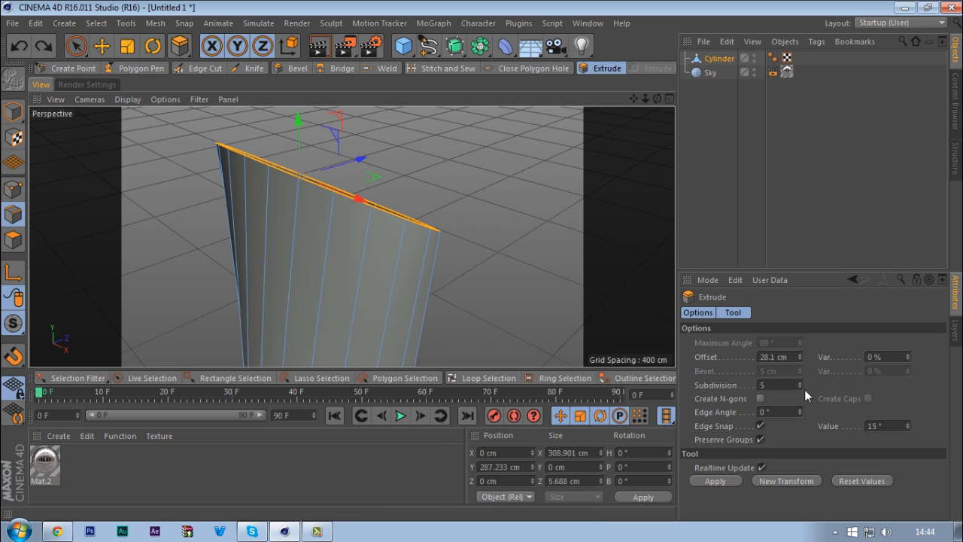
left_click_drag(799, 386, 800, 398)
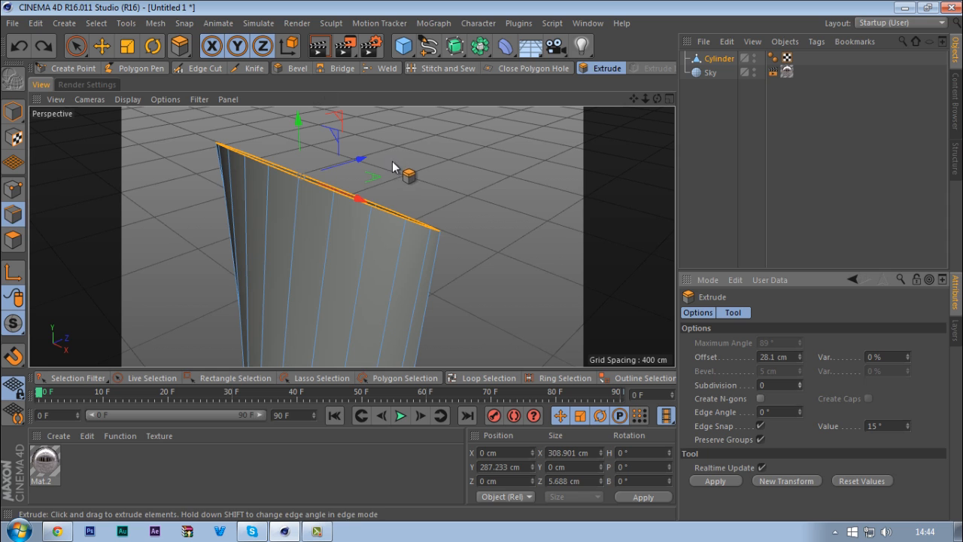
left_click_drag(384, 151, 242, 167)
key("ctrl+z")
left_click_drag(230, 259, 228, 201, "alt")
left_click_drag(227, 201, 261, 231)
middle_click(262, 231)
- Extrude the top edge loop upward along Y in the Front view and place it at about 298.3 cm, just below the crimp
middle_click(494, 301)
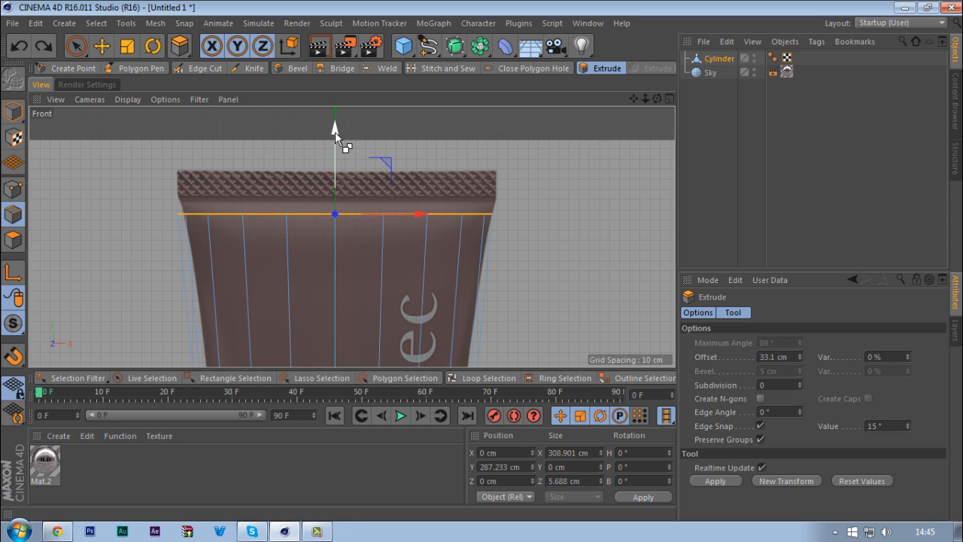
left_click_drag(334, 132, 339, 115)
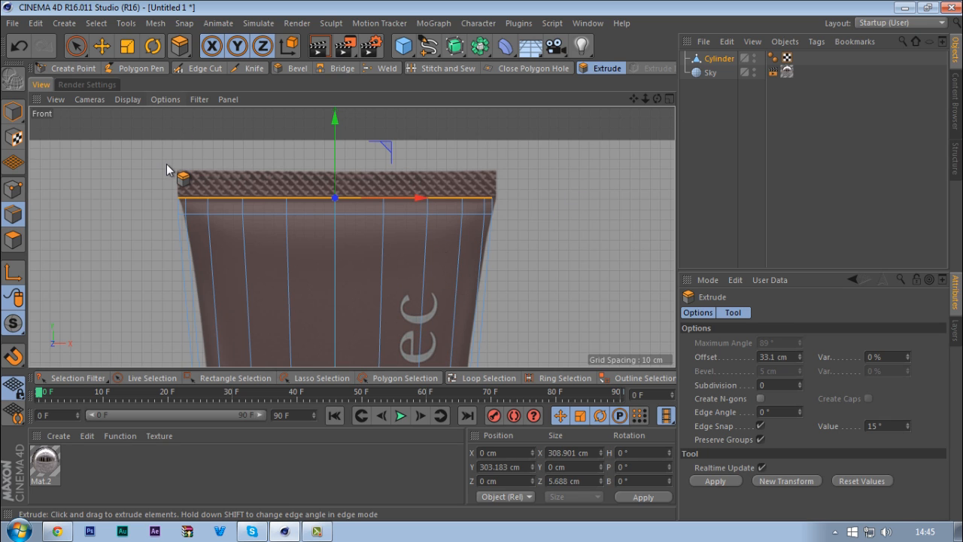
key("e")
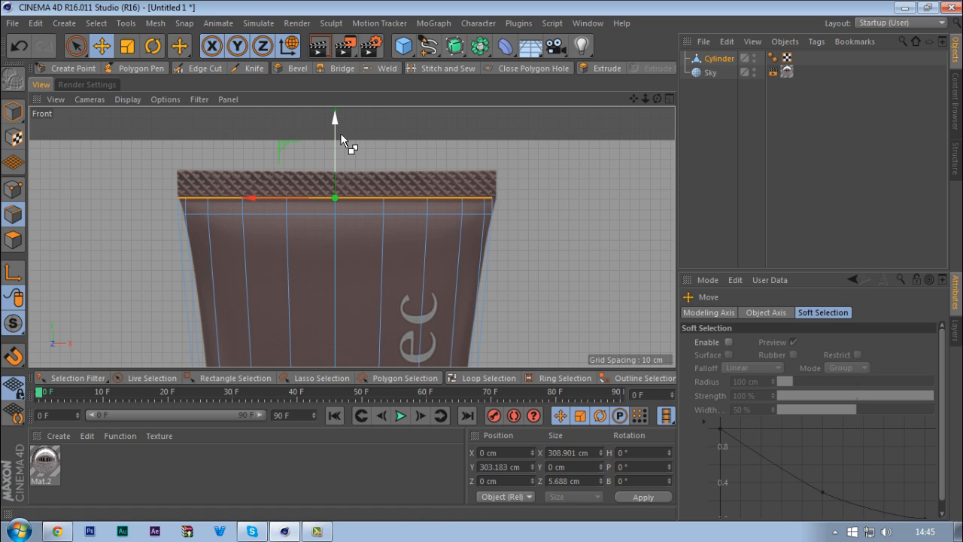
left_click_drag(334, 120, 335, 131)
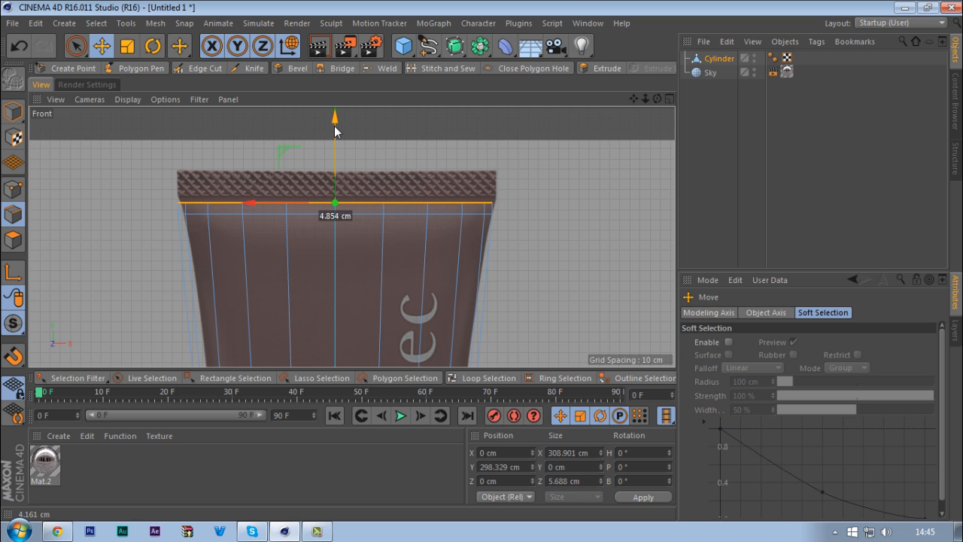
- Loop-select the edge loop just below the tube's top rim and widen it along Z to about 13.5 cm
middle_click(245, 196)
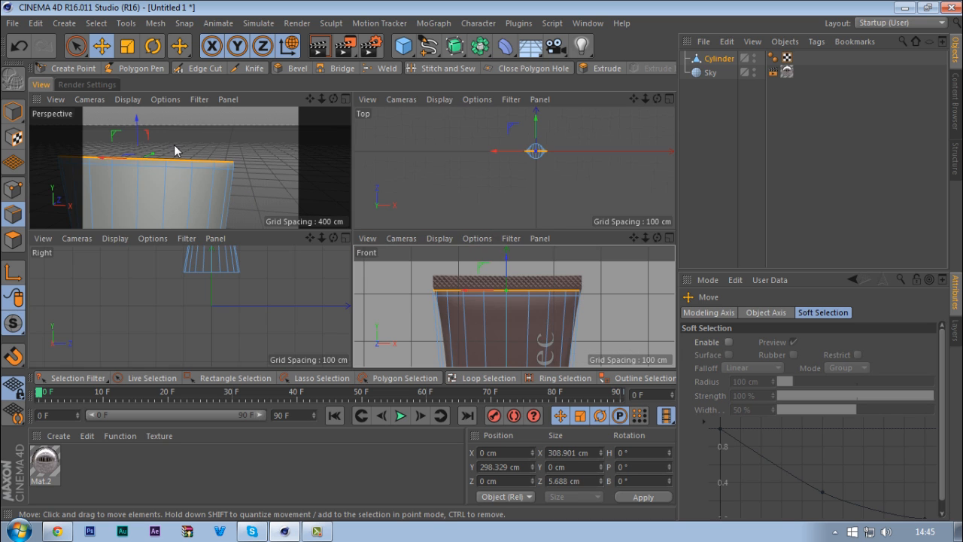
middle_click(176, 148)
left_click_drag(366, 242, 242, 238, "alt")
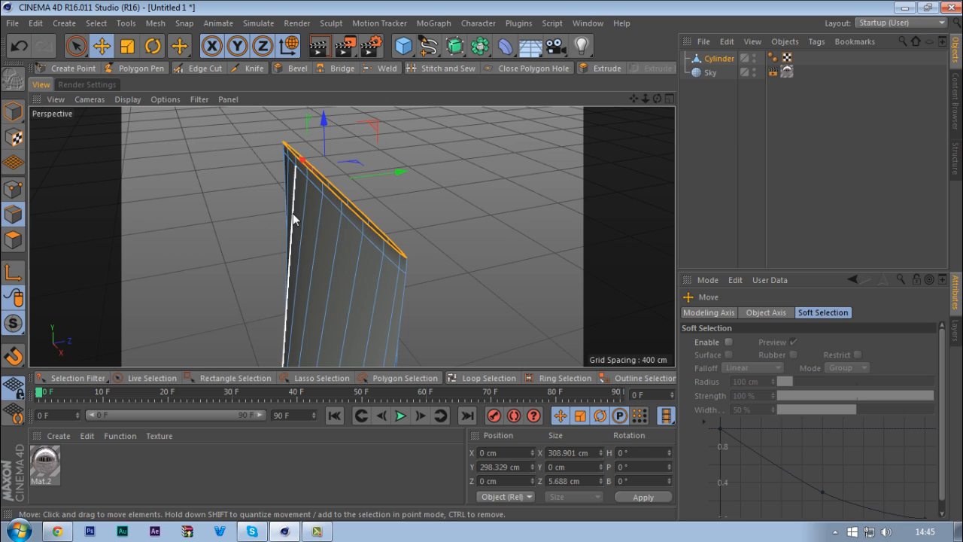
left_click(485, 378)
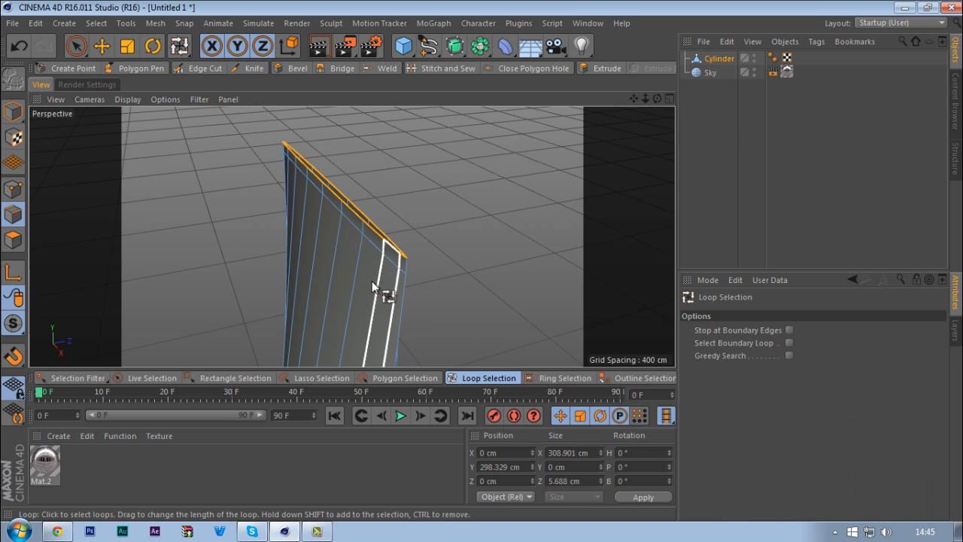
left_click(353, 228)
key("t")
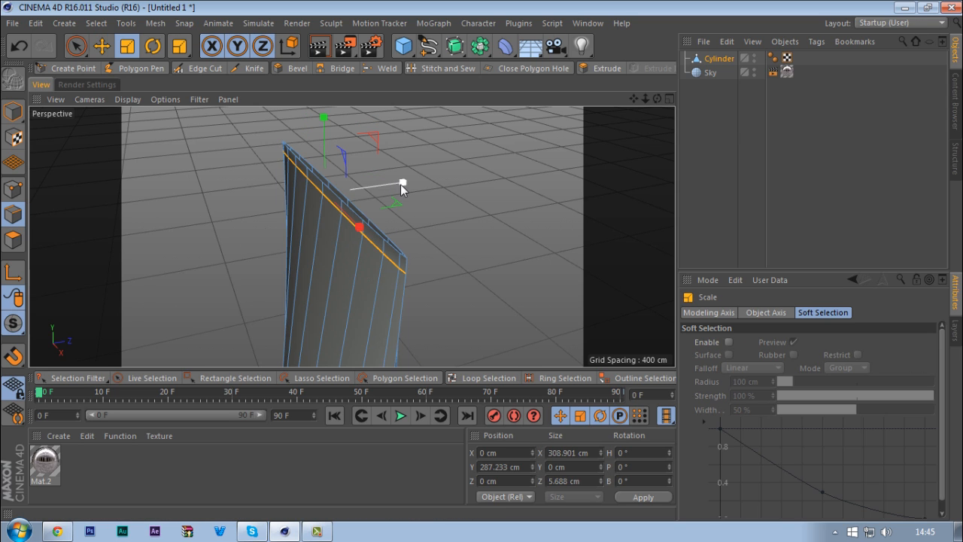
left_click_drag(402, 189, 493, 179)
left_click_drag(346, 292, 287, 234, "alt")
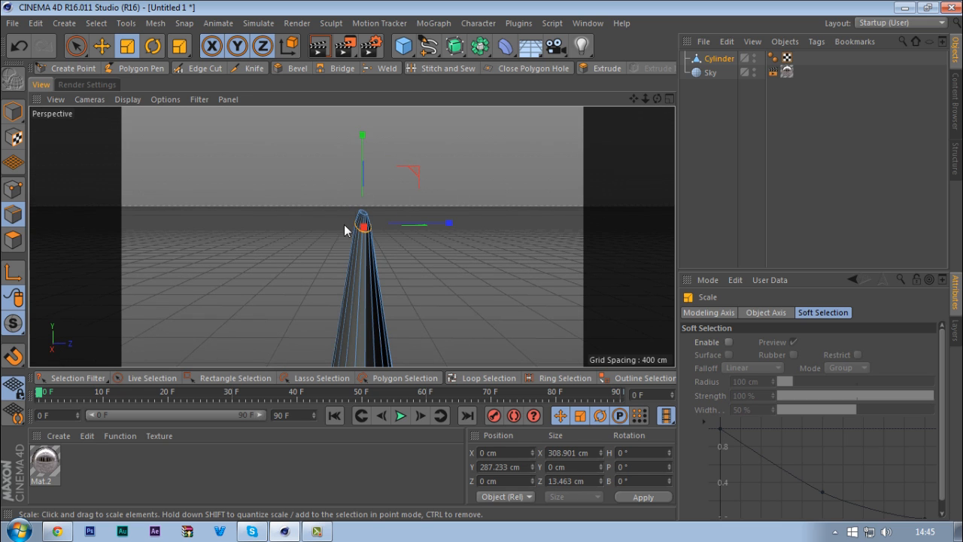
- Loop-select the tube's top rim again and lower it to about 296.8 cm on Y, checking its profile in the Perspective view
middle_click(366, 221)
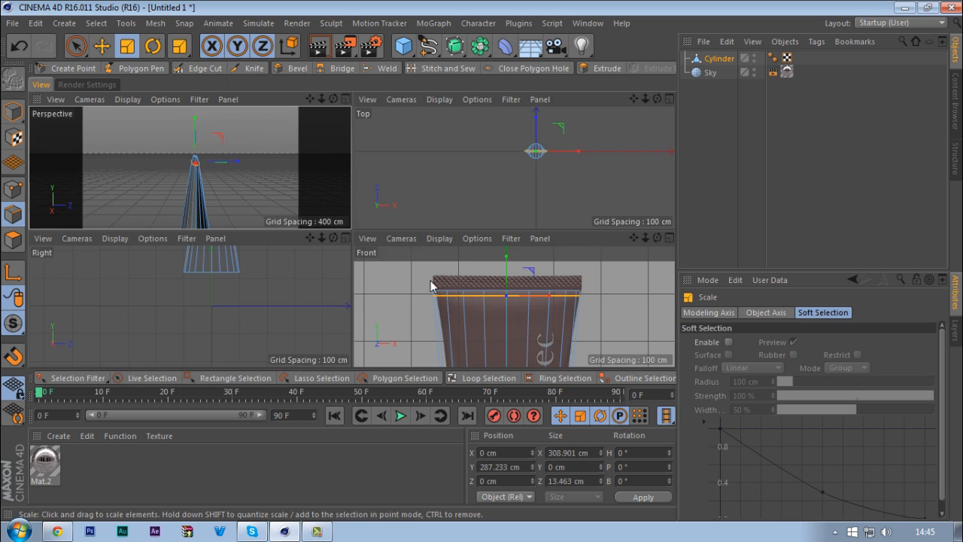
middle_click(454, 293)
scroll(301, 194, "up", 3)
key("e")
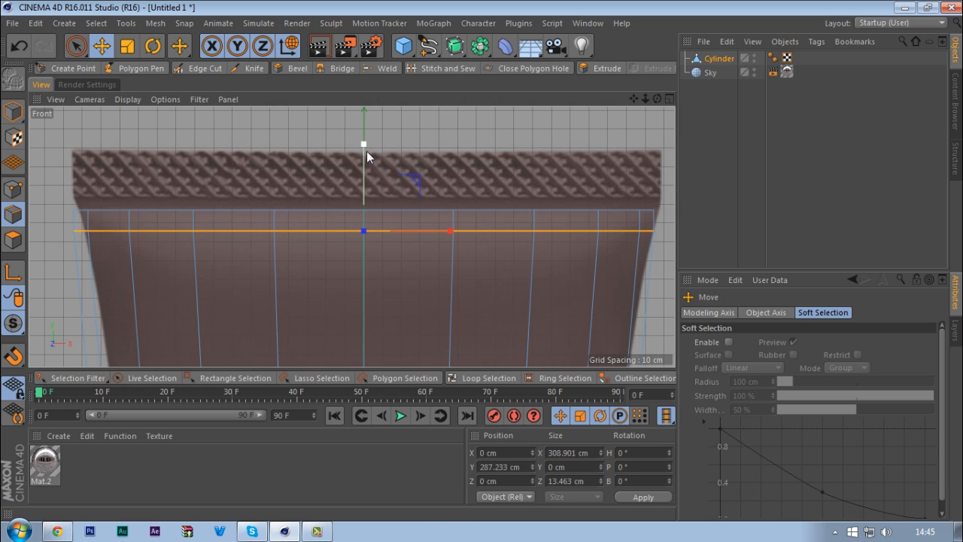
left_click(479, 377)
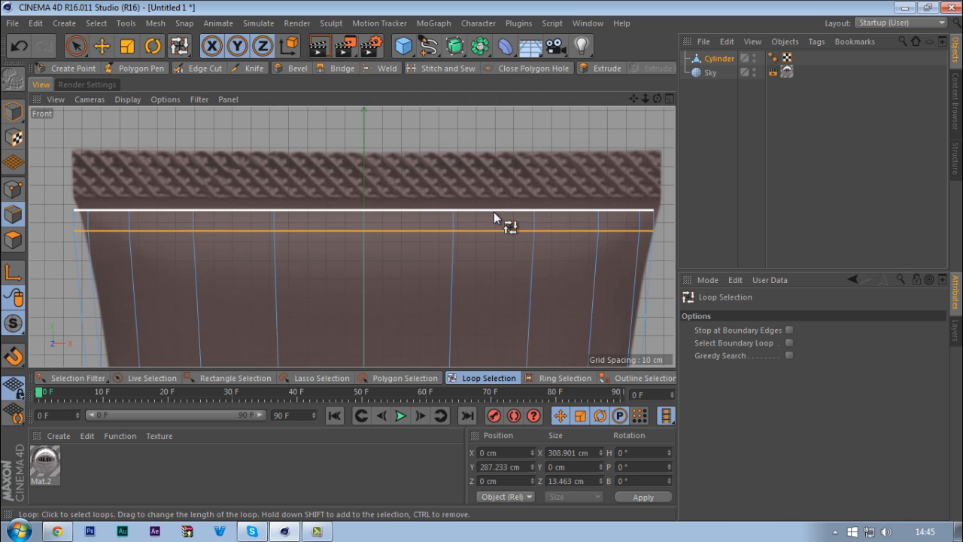
left_click(493, 211)
key("e")
left_click_drag(367, 129, 367, 130)
middle_click(362, 148)
middle_click(192, 154)
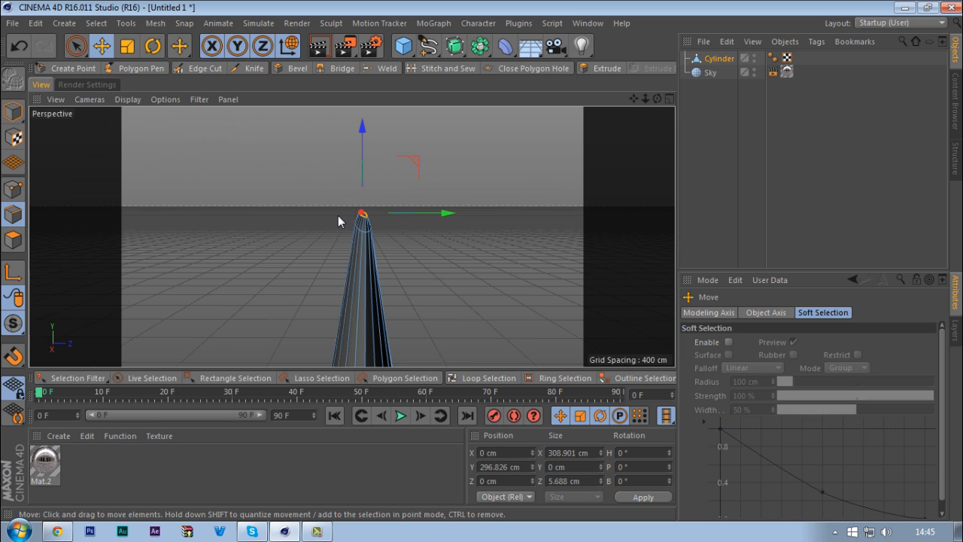
middle_click(392, 246)
middle_click(394, 248)
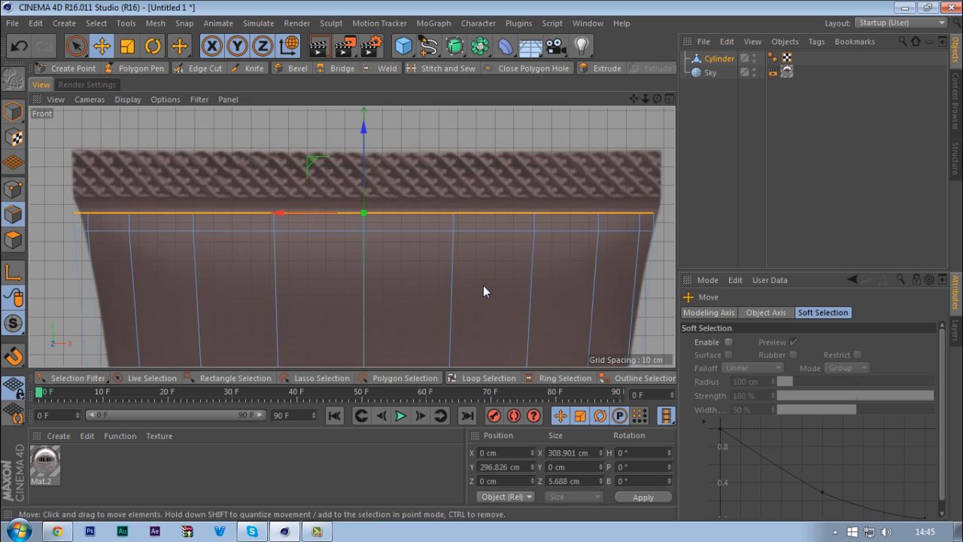
- Extrude the tube's top rim up to about 301.3 cm on Y and flatten it along Z to about 1 cm
left_click_drag(364, 130, 371, 122)
middle_click(359, 154)
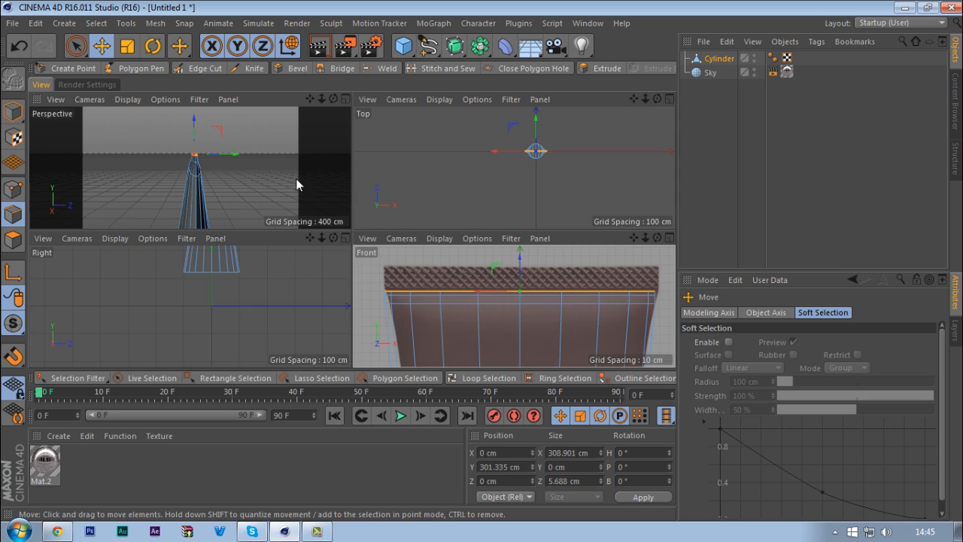
middle_click(297, 183)
key("t")
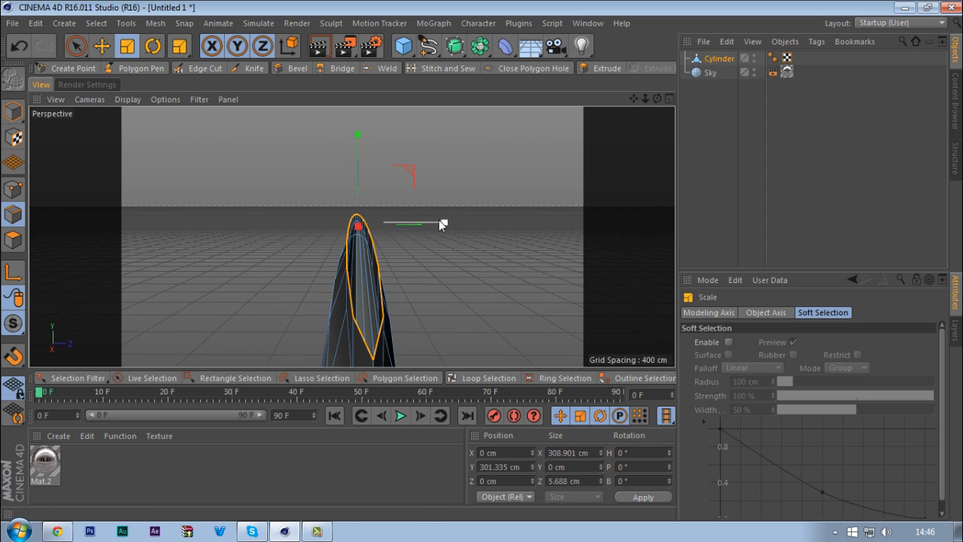
left_click_drag(438, 220, 371, 224)
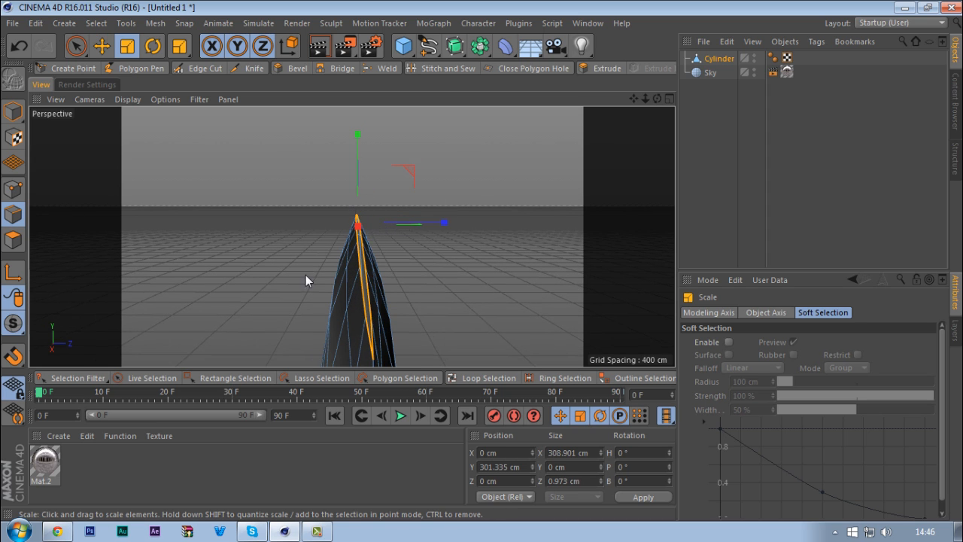
- Lower the flattened top rim to about 298.2 cm on Y
left_click_drag(305, 274, 357, 251, "alt")
scroll(318, 262, "down", 2)
key("e")
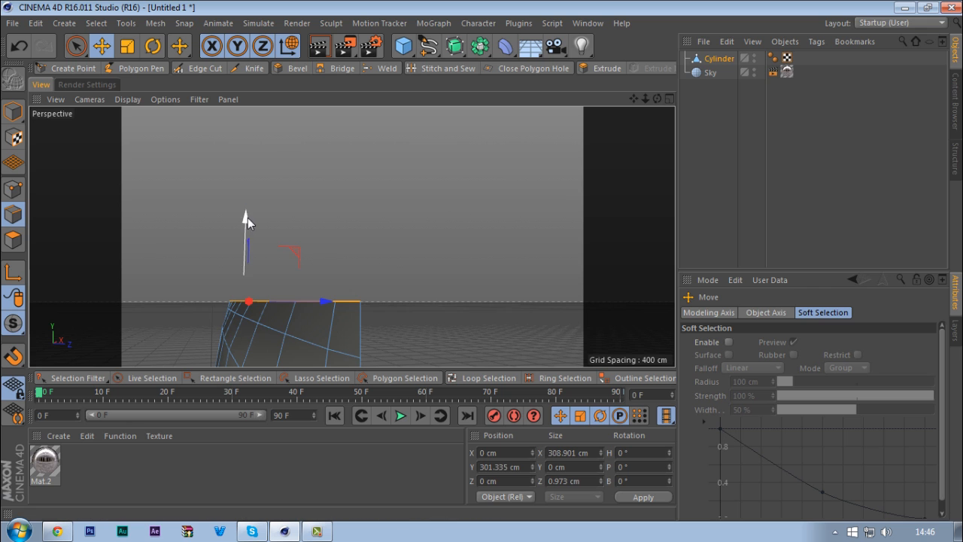
left_click_drag(247, 217, 249, 225)
scroll(272, 317, "down", 3)
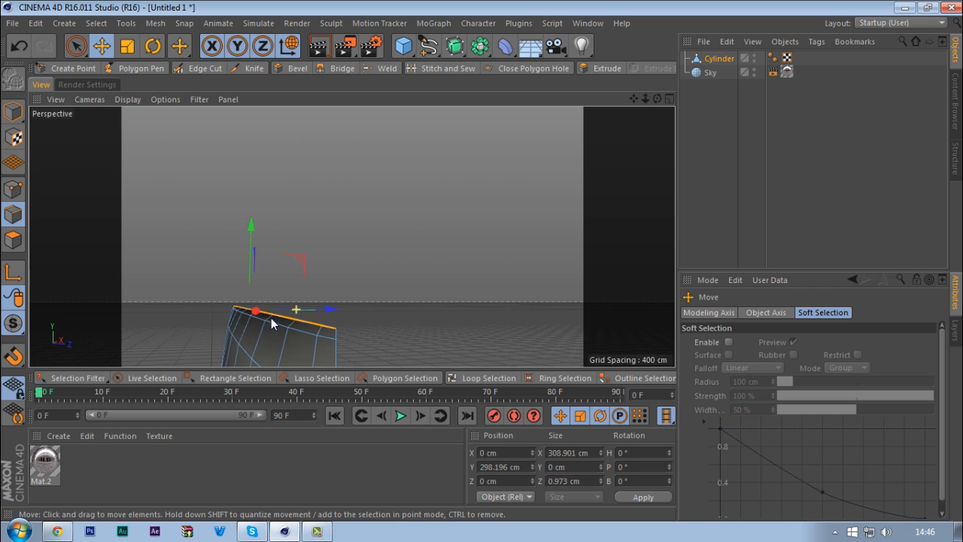
- Put the cylinder under a Subdivision Surface and inspect the smoothed tube and its flattened top edge in the Perspective view
middle_click_drag(273, 318, 325, 231, "alt")
left_click_drag(326, 230, 303, 306, "alt")
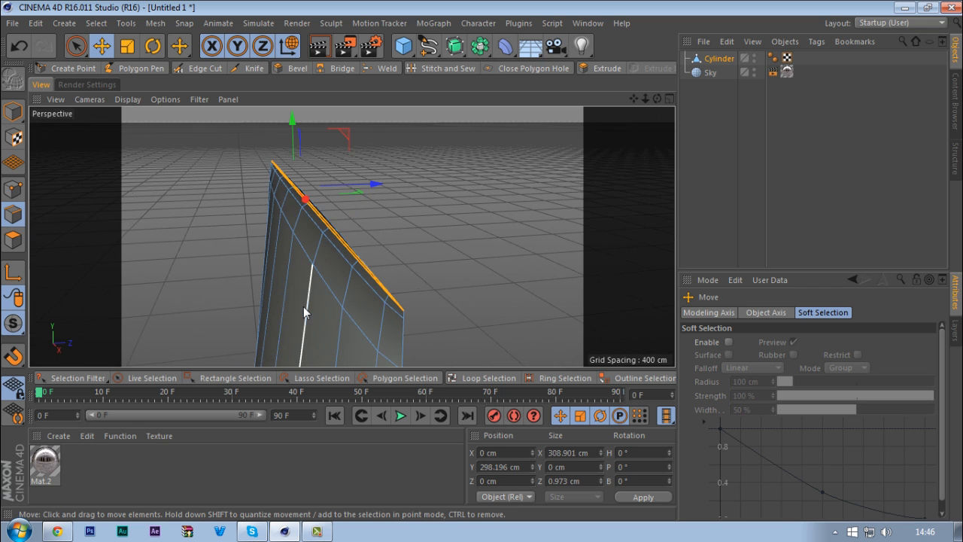
left_click(456, 48, "alt")
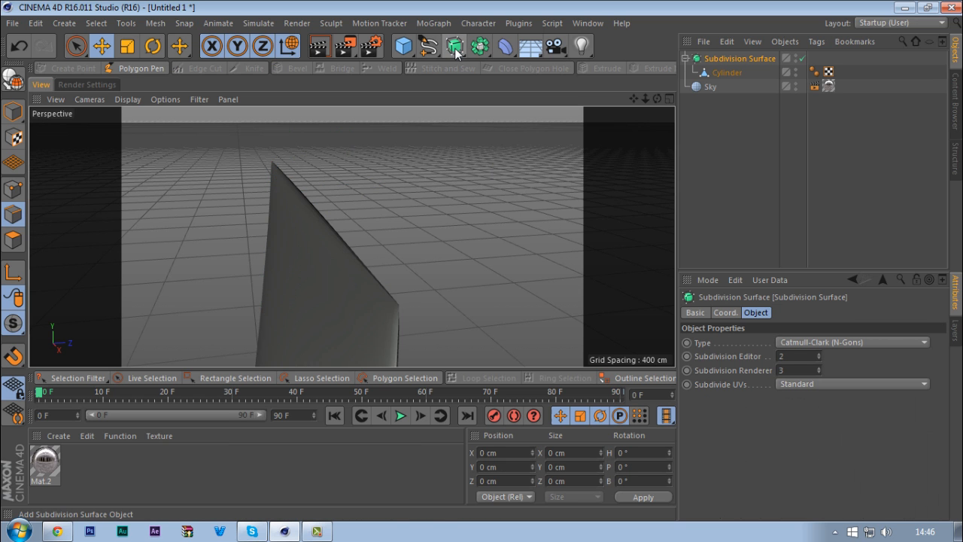
left_click_drag(309, 264, 396, 259, "alt")
left_click_drag(432, 215, 442, 259, "alt")
right_click_drag(461, 163, 228, 248, "alt")
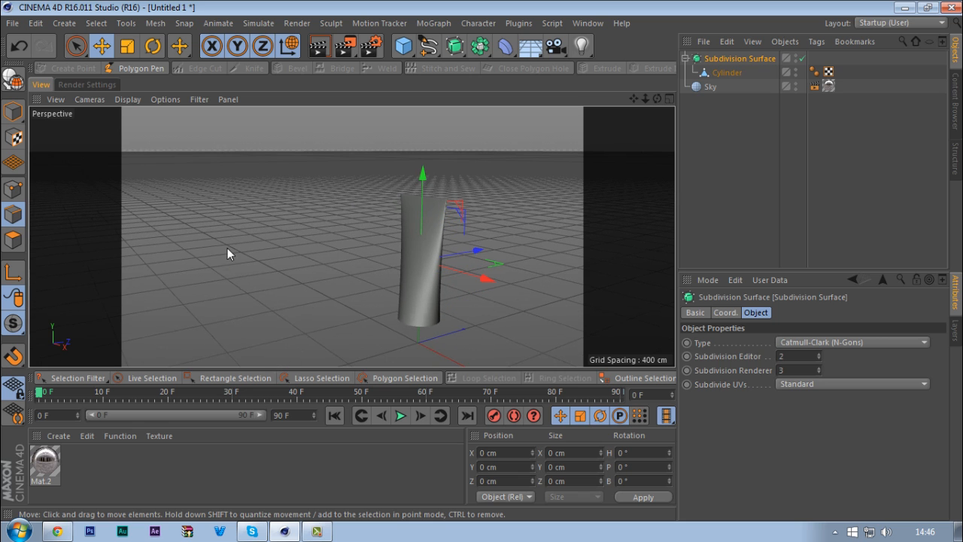
right_click_drag(444, 222, 505, 178, "alt")
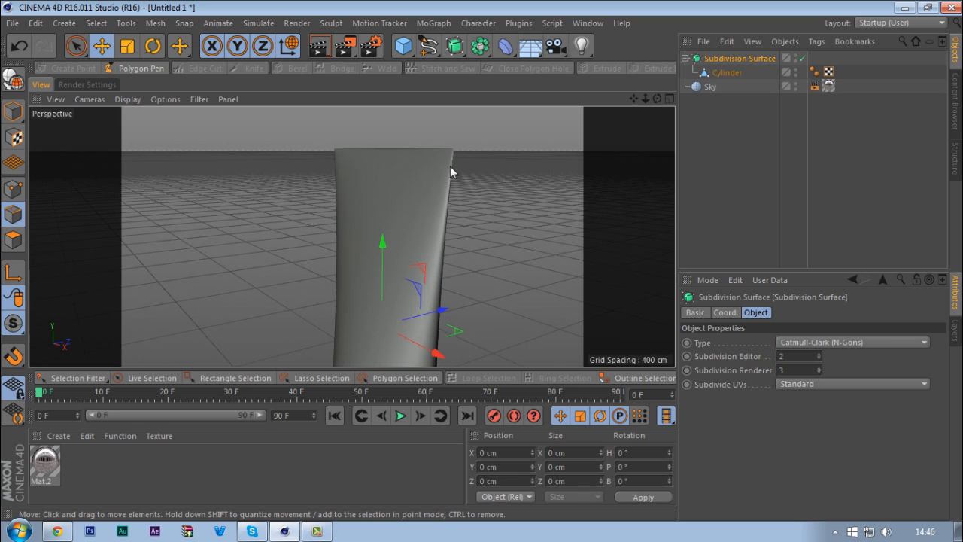
middle_click_drag(422, 167, 303, 146, "alt")
left_click_drag(297, 138, 323, 219, "alt")
right_click_drag(322, 219, 383, 163, "alt")
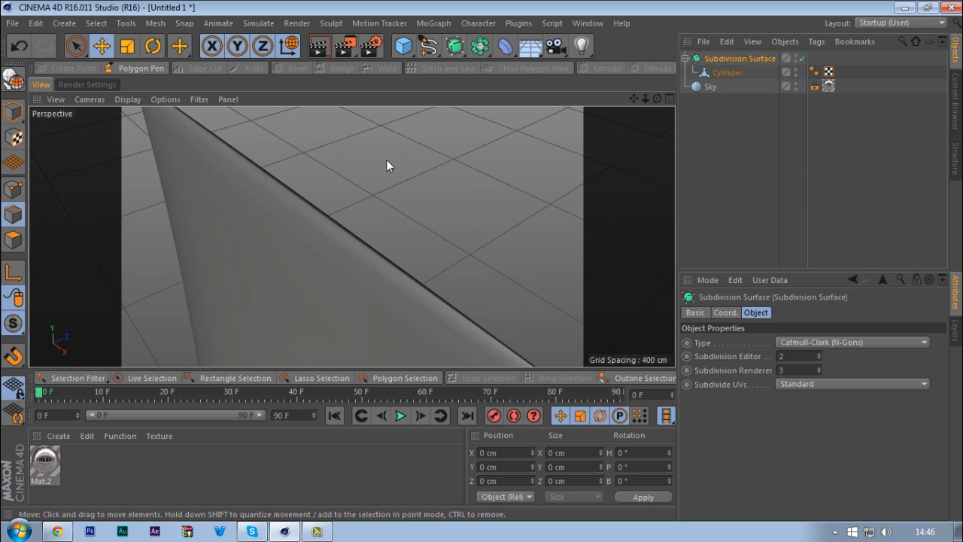
- Select the cylinder and examine its smoothed top edge from several angles and against the reference picture in the Front view
left_click(728, 72)
left_click_drag(499, 157, 322, 223, "alt")
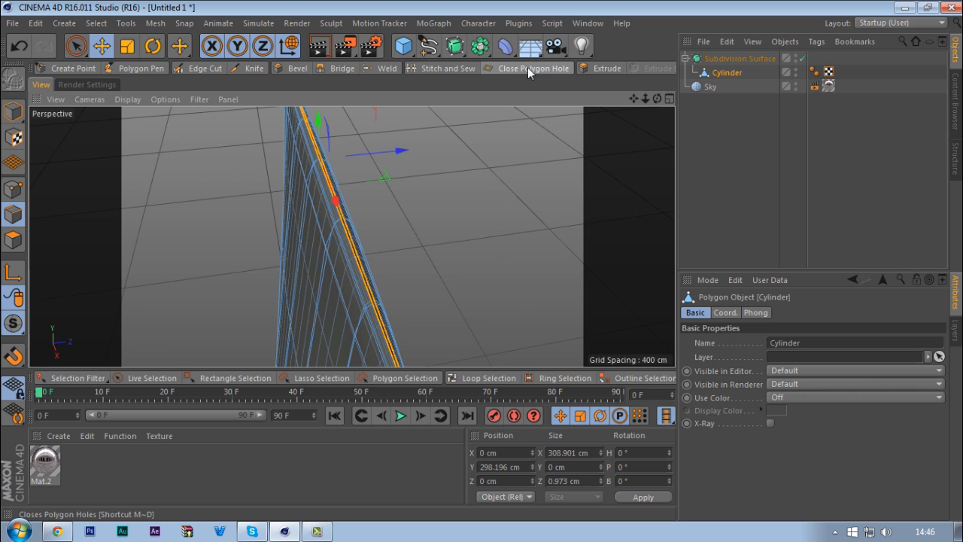
right_click(504, 168)
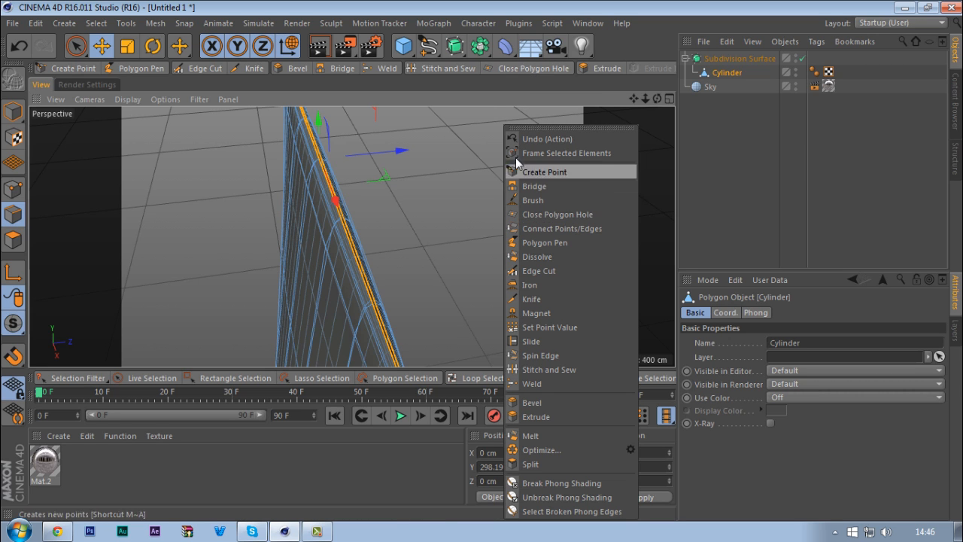
left_click(432, 82)
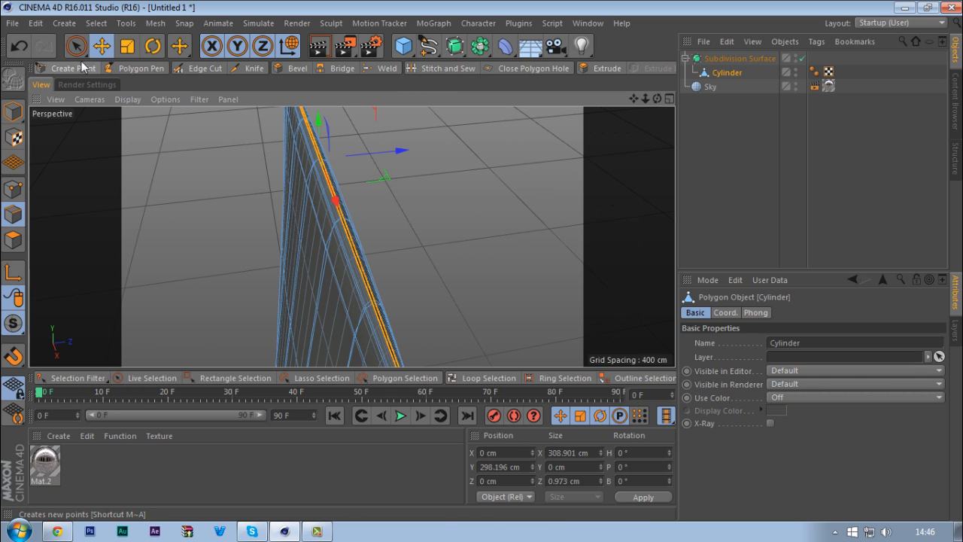
left_click_drag(441, 223, 339, 215, "alt")
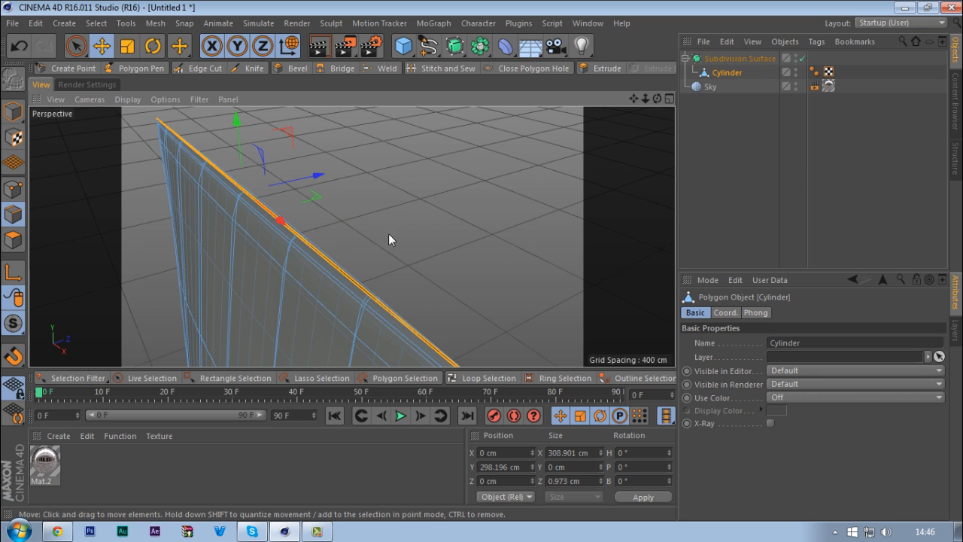
left_click_drag(388, 235, 325, 248, "alt")
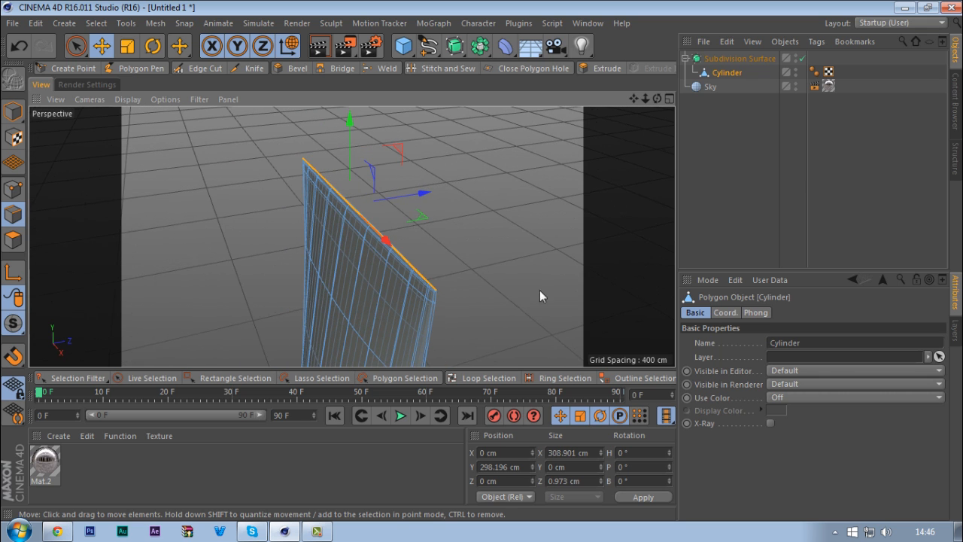
middle_click(511, 250)
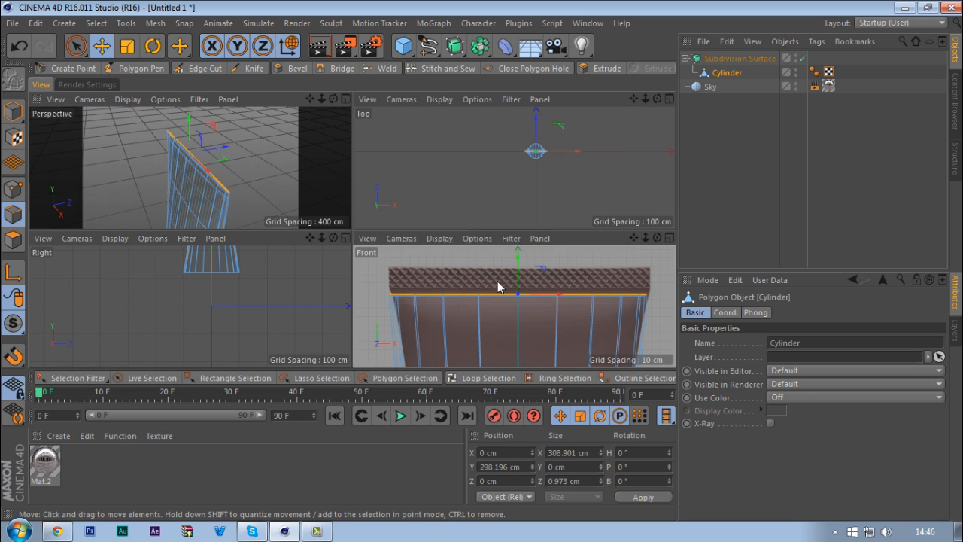
middle_click(498, 280)
scroll(637, 221, "up", 2)
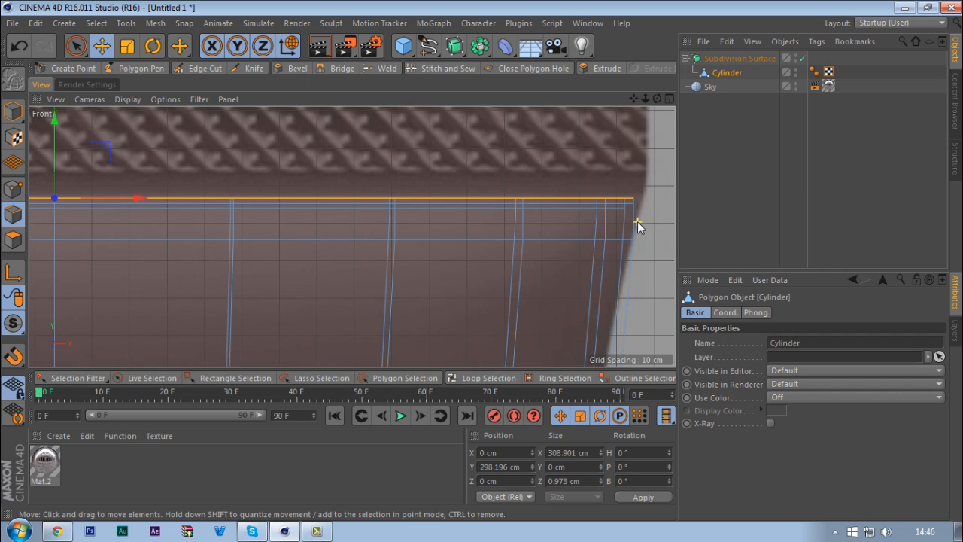
- Compare the tube's top corner with and without smoothing in the Front view, leaving the Subdivision Surface disabled and the cylinder selected
key("ctrl+z")
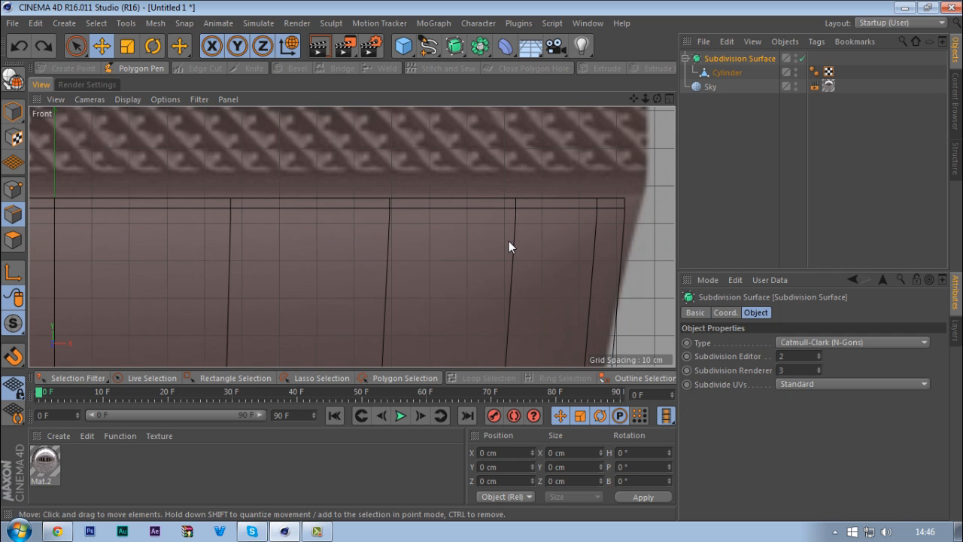
key("q")
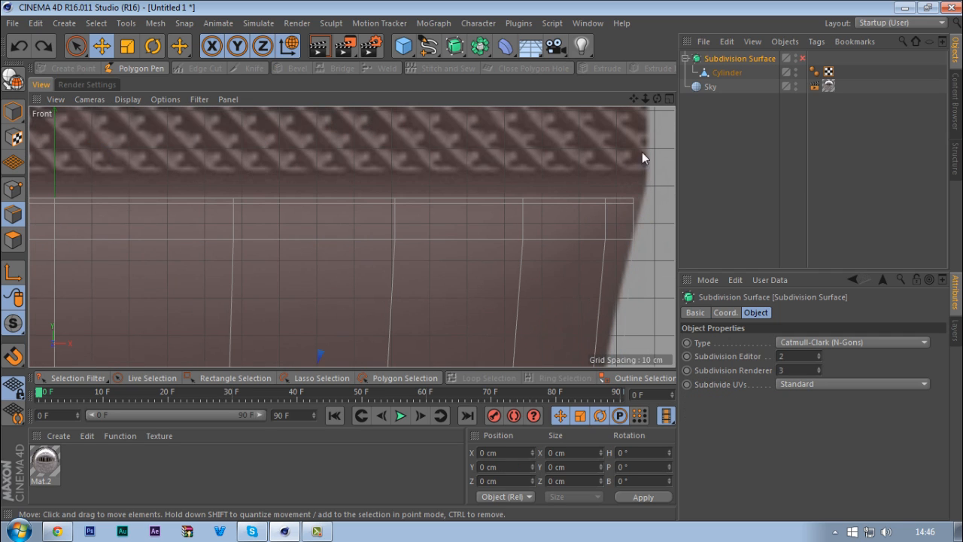
left_click(724, 73)
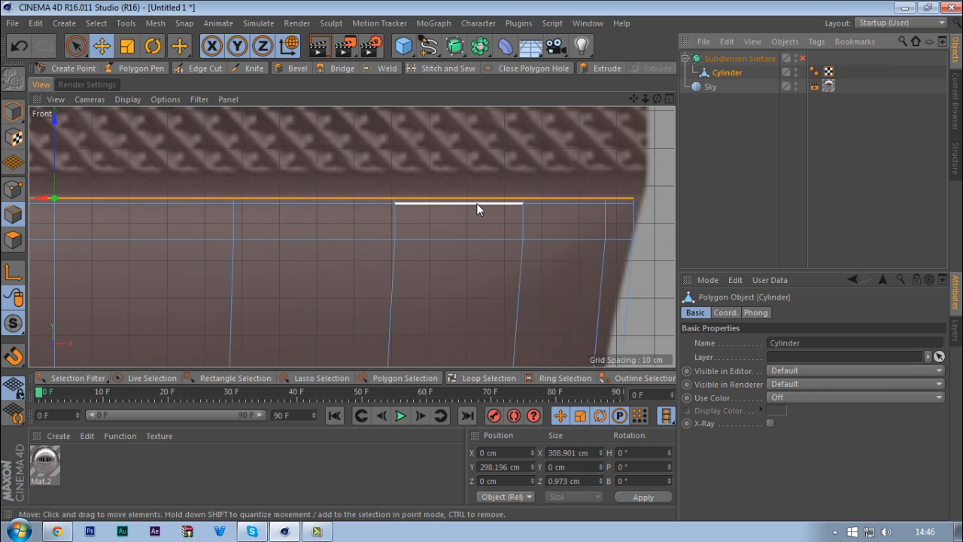
left_click(802, 58)
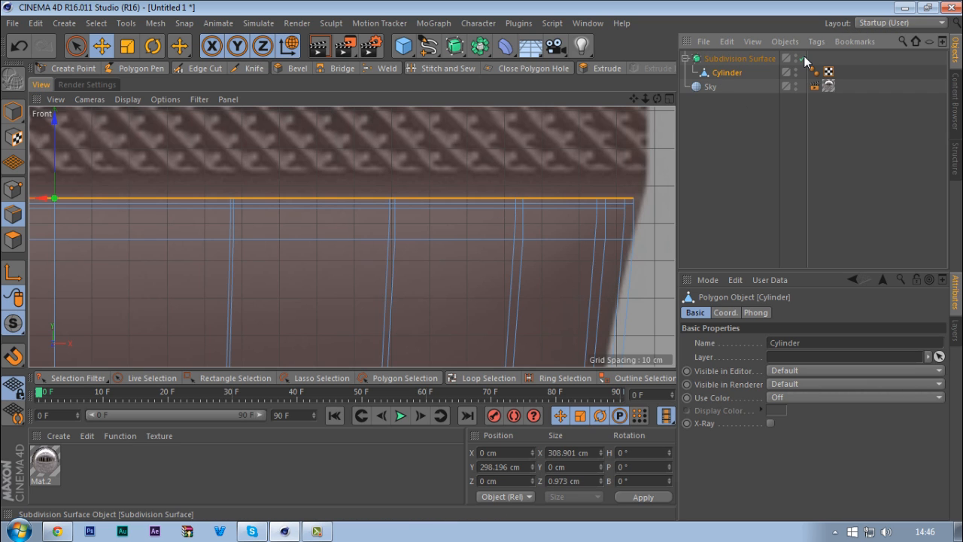
left_click(802, 58)
left_click(803, 57)
left_click(804, 58)
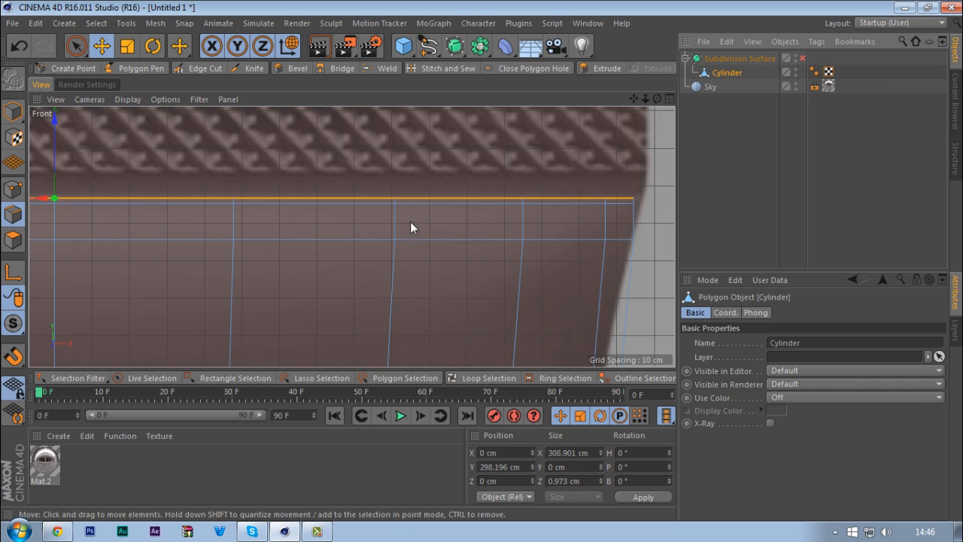
- Loop-select the edge loop just below the top rim and widen it along X to about 314 cm
left_click(475, 379)
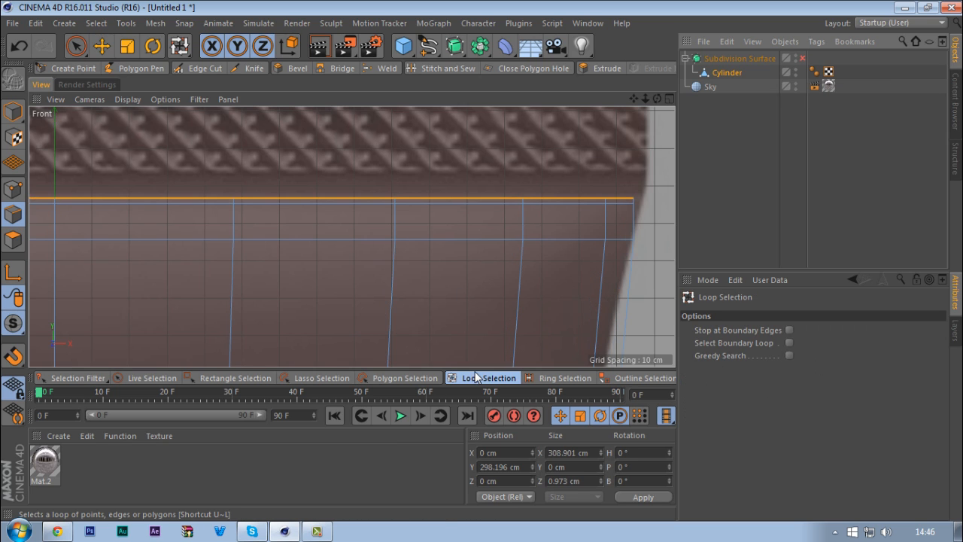
left_click(492, 217)
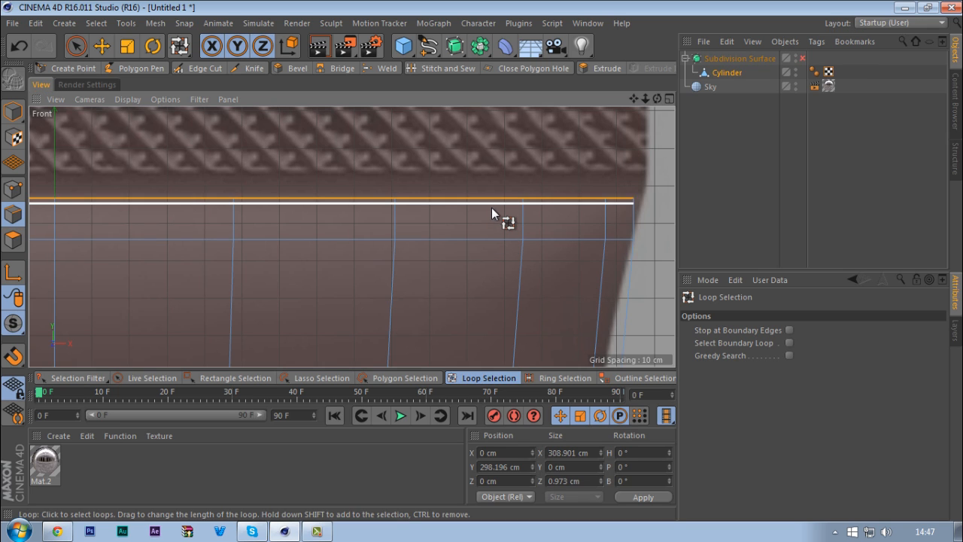
key("t")
left_click_drag(404, 142, 405, 141)
key("ctrl+z")
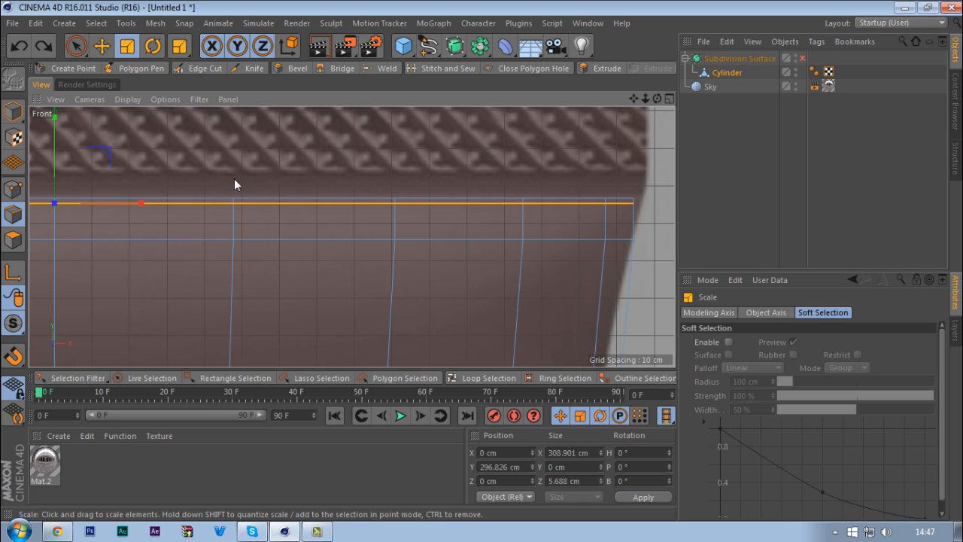
left_click_drag(139, 203, 142, 203)
- Loop-select the tube's top rim and scale it along X to about 313.9 cm to match the reference outline
left_click(485, 378)
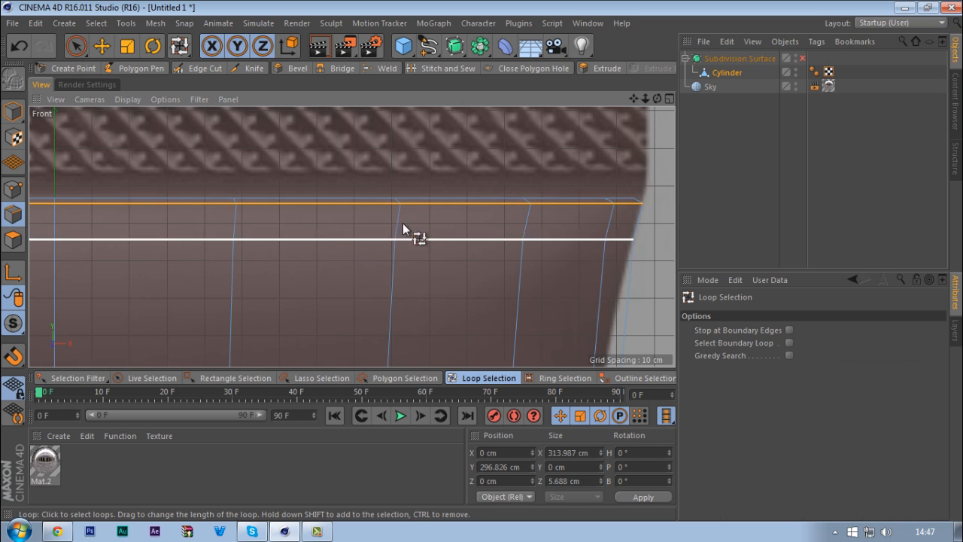
left_click(425, 197)
key("t")
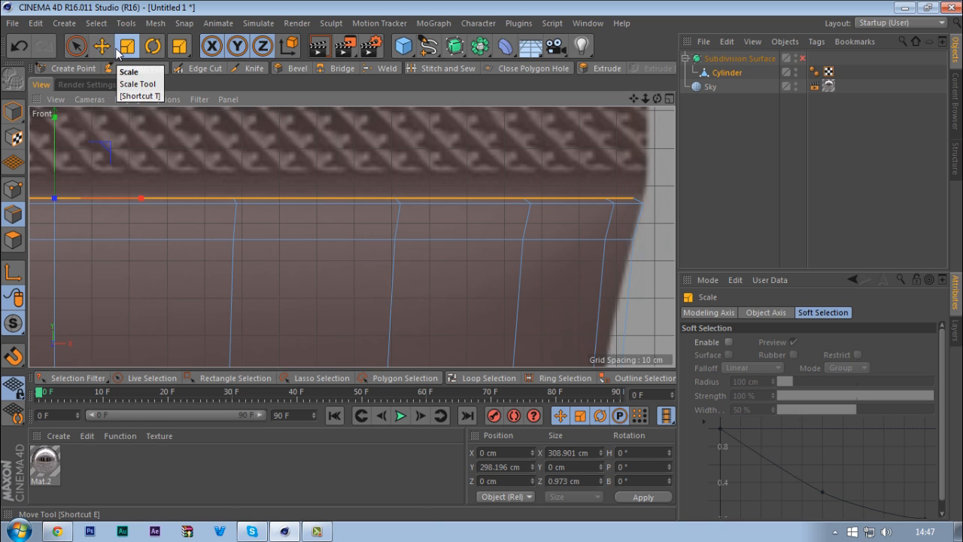
left_click_drag(138, 199, 141, 197)
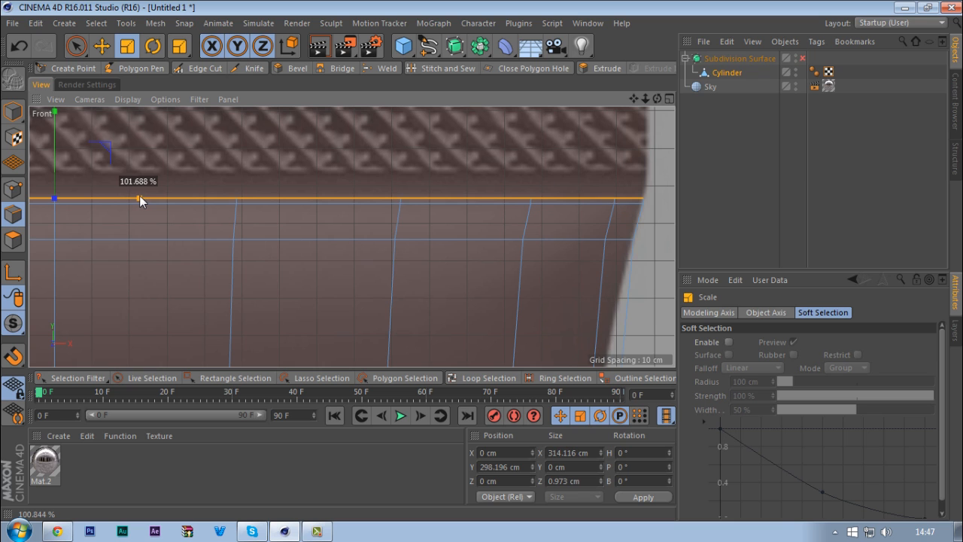
left_click_drag(141, 197, 140, 199)
scroll(248, 202, "down", 4)
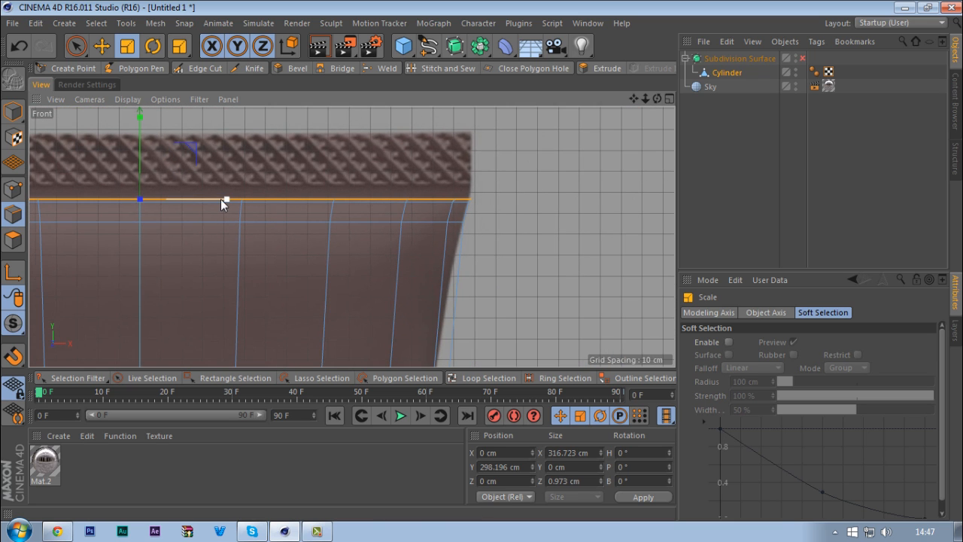
left_click_drag(220, 198, 222, 197)
scroll(522, 185, "up", 4)
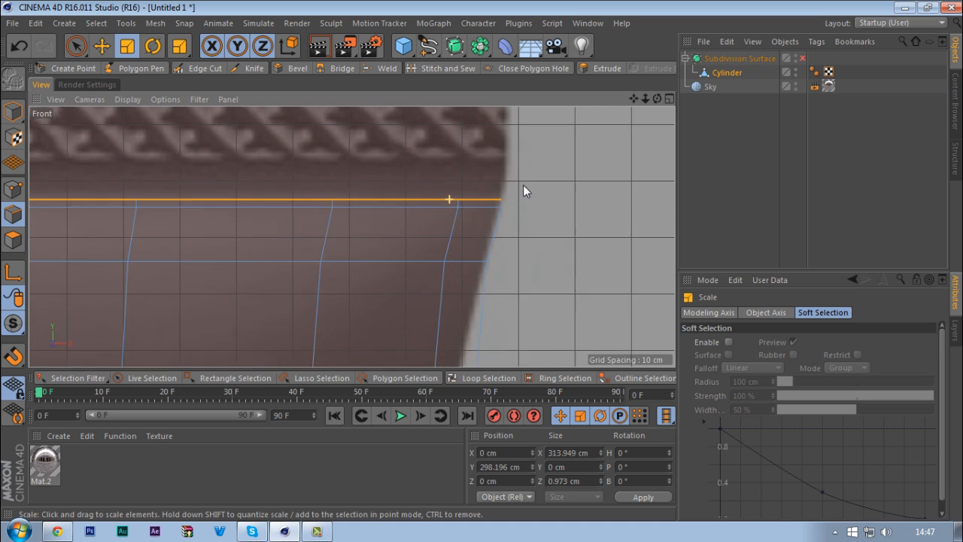
- Extrude the top rim upward in the Front view to about 304.3 cm on Y, at the base of the crimped band
middle_click(489, 206)
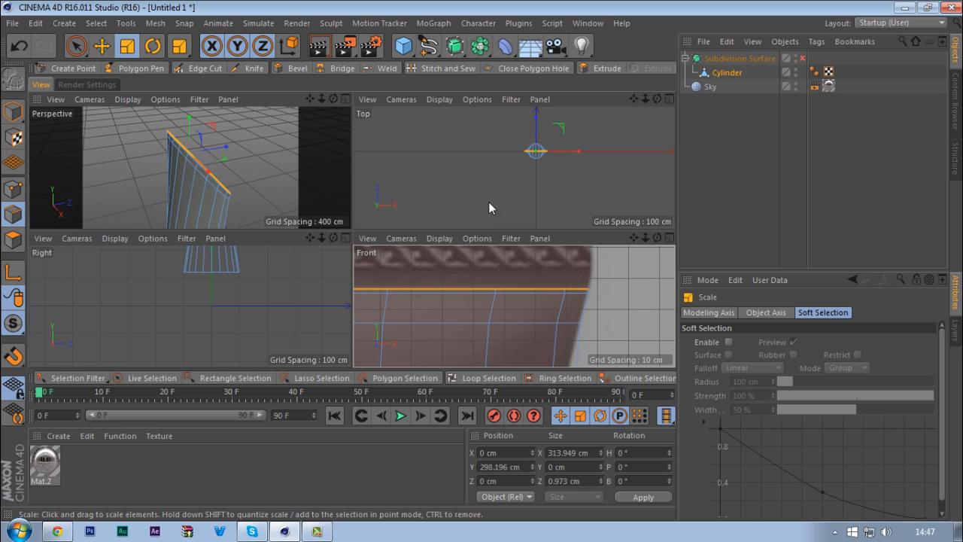
middle_click(464, 271)
key("e")
scroll(530, 254, "down", 5)
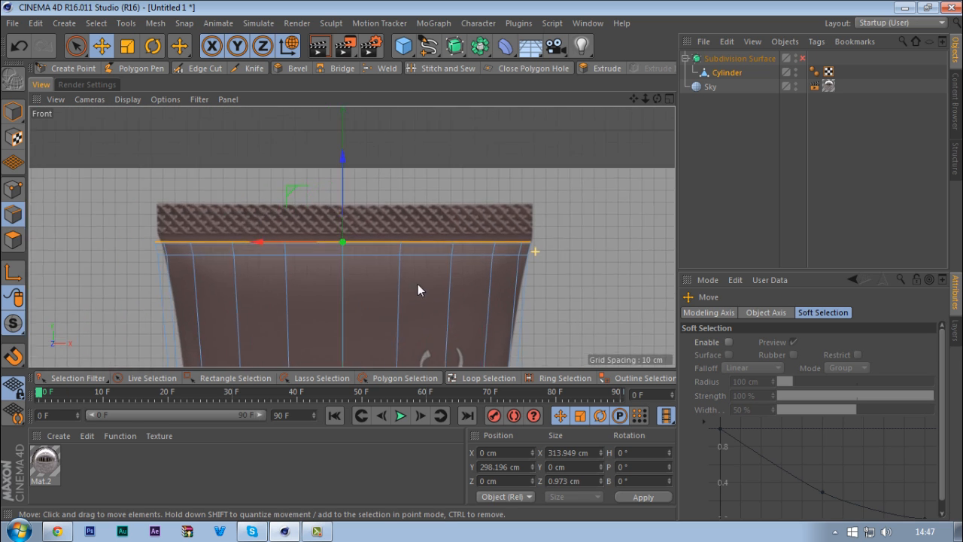
scroll(448, 207, "up", 5)
scroll(412, 211, "down", 3)
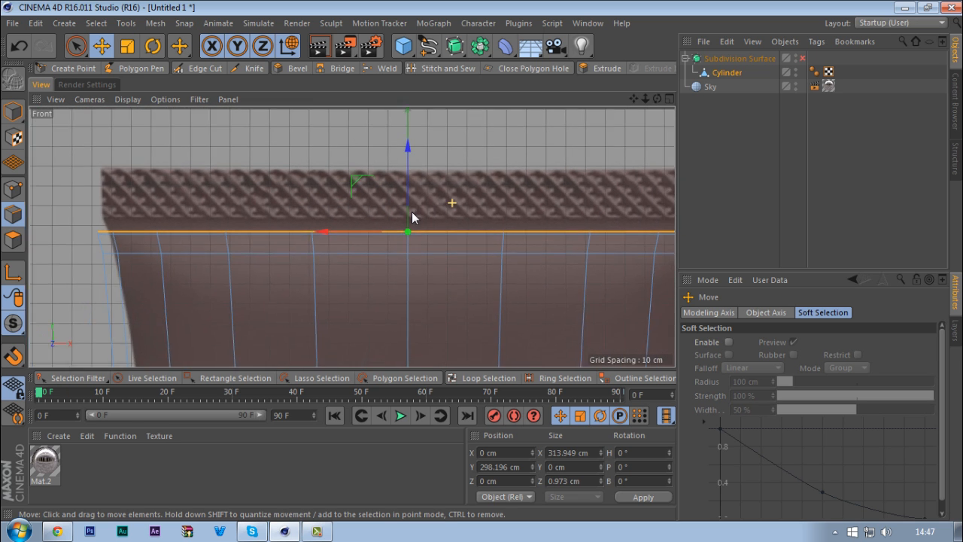
left_click_drag(411, 175, 411, 167)
middle_click_drag(505, 198, 363, 217, "alt")
key("ctrl+z")
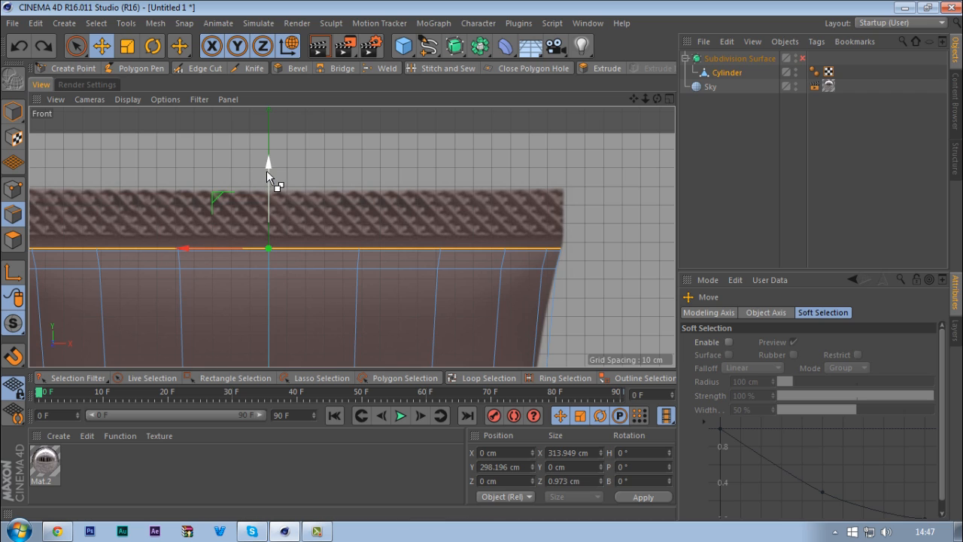
left_click_drag(267, 169, 269, 160)
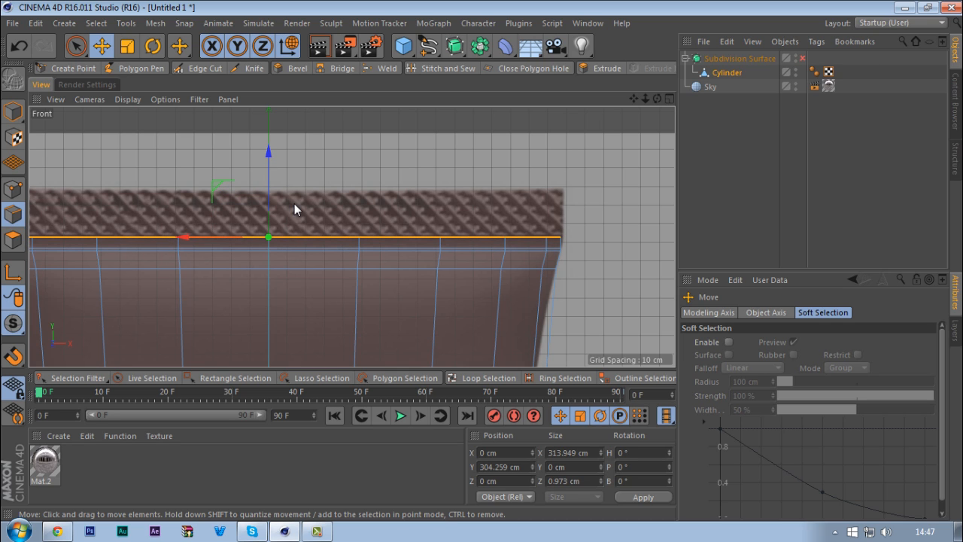
- Extrude the tube's top rim upward in the Front view to about 329.3 cm on Y, at the top of the crimped band
left_click_drag(270, 152, 289, 105)
middle_click(300, 168)
middle_click(284, 182)
left_click_drag(255, 192, 276, 266, "alt")
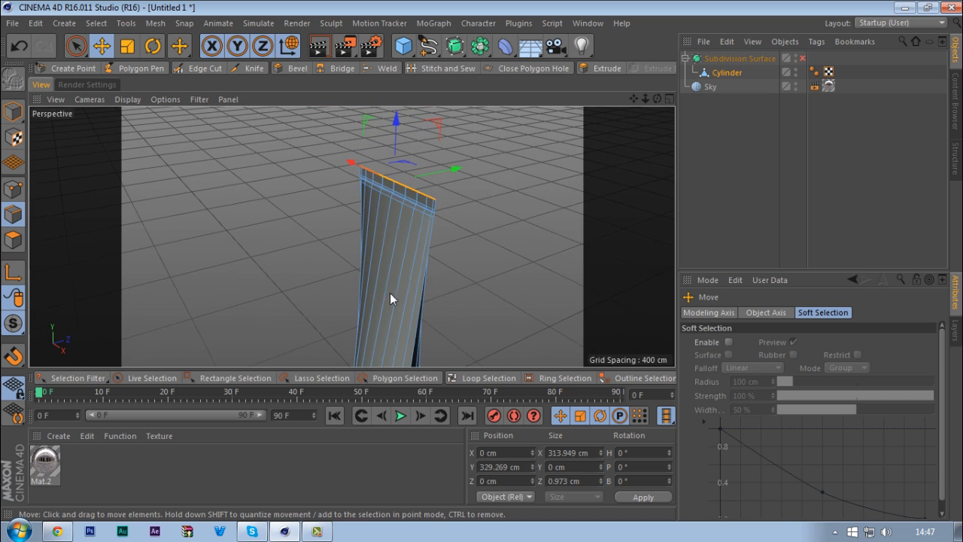
- Enable the Subdivision Surface, deselect the cylinder and examine the smoothed tube's side profile in Perspective
left_click_drag(390, 292, 440, 250, "alt")
right_click_drag(440, 250, 343, 209, "alt")
key("q")
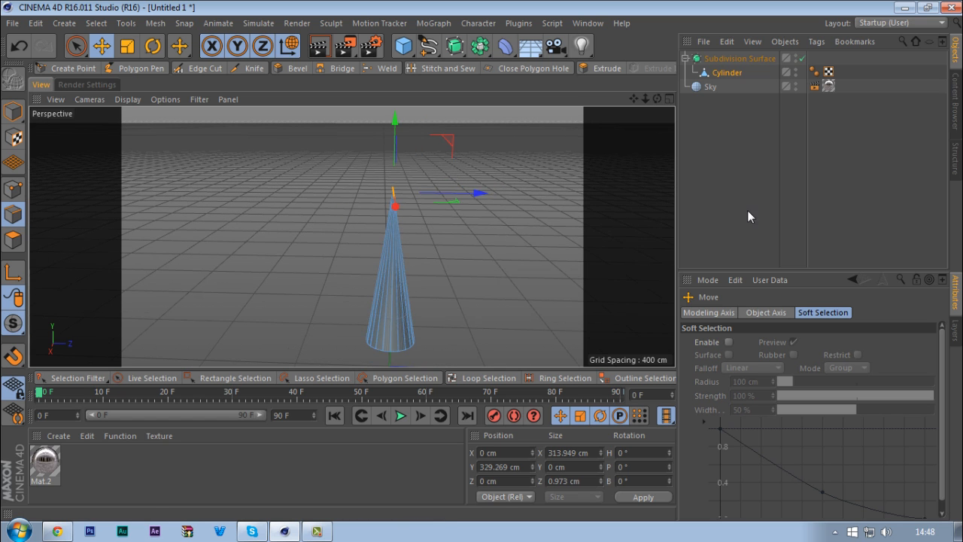
left_click(746, 216)
left_click_drag(406, 229, 434, 282, "alt")
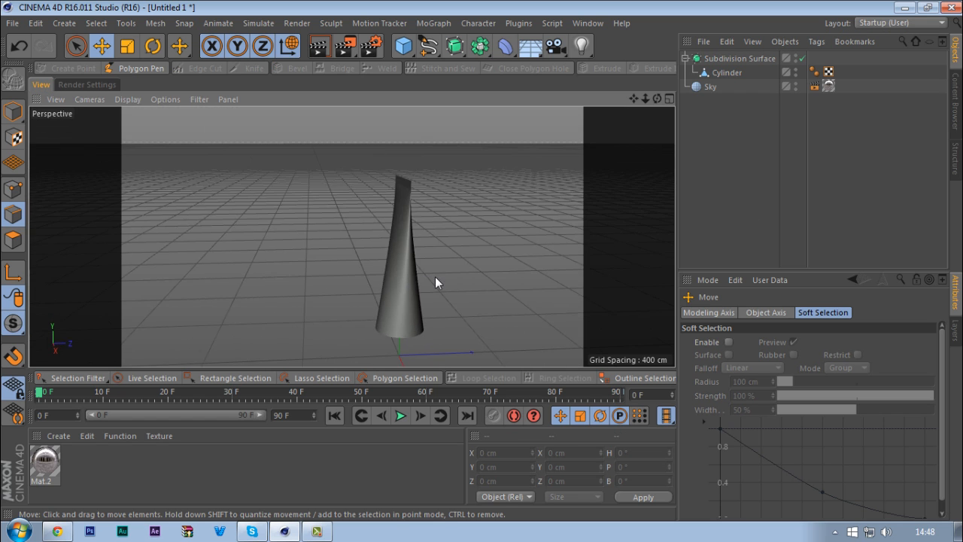
- Compare the tube's outline with the reference in the Front view and examine its side profile in the Right view
middle_click(435, 282)
middle_click(442, 290)
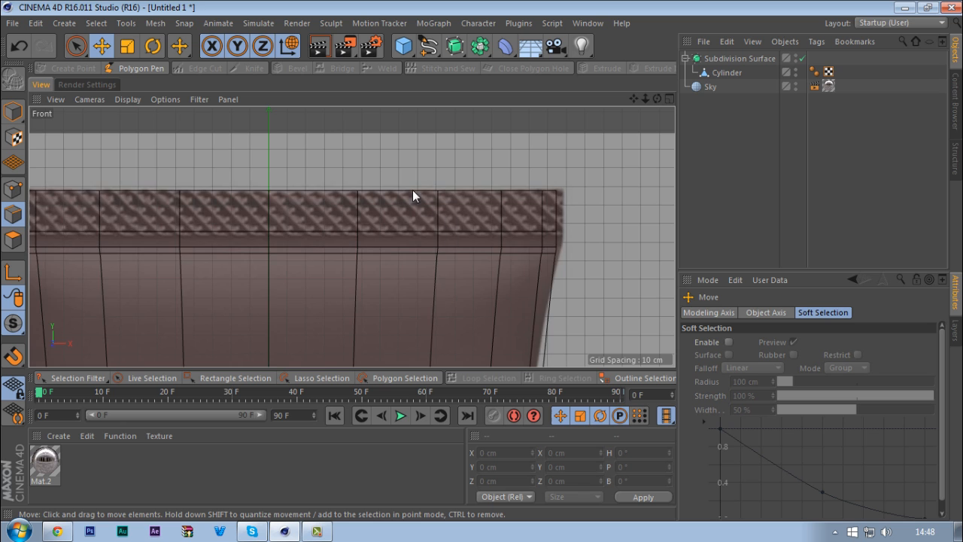
right_click_drag(412, 190, 346, 244, "alt")
middle_click_drag(352, 250, 365, 182, "alt")
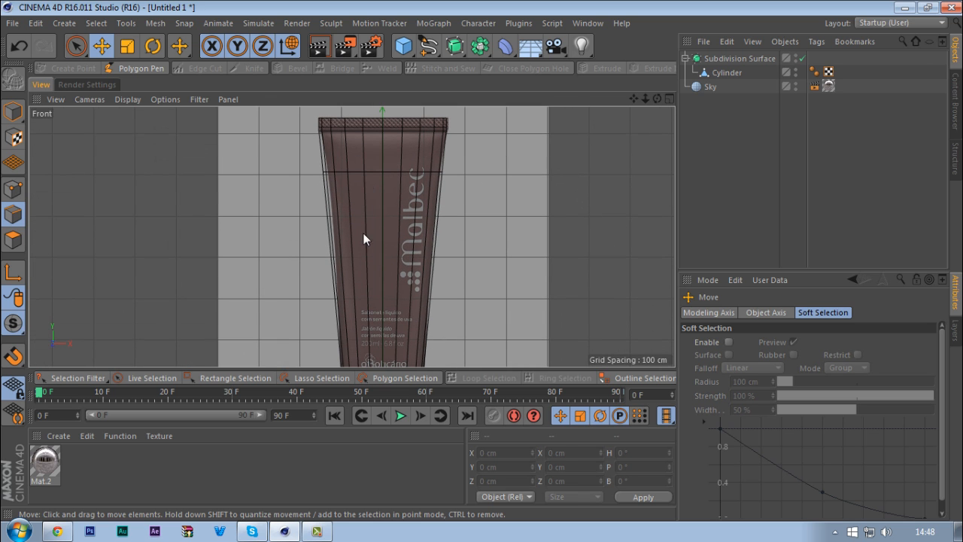
left_click_drag(403, 223, 416, 246, "alt")
right_click_drag(421, 217, 429, 265, "alt")
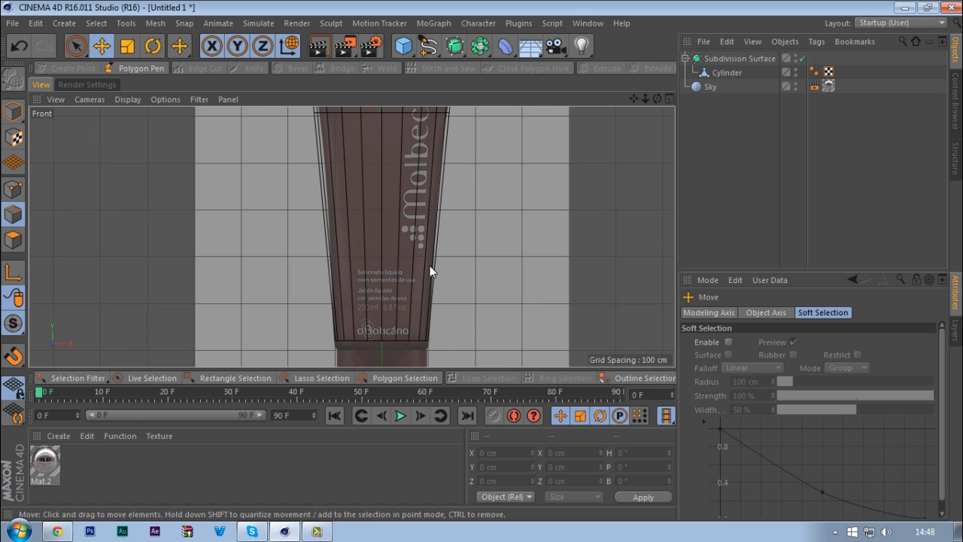
middle_click(382, 231)
middle_click(246, 280)
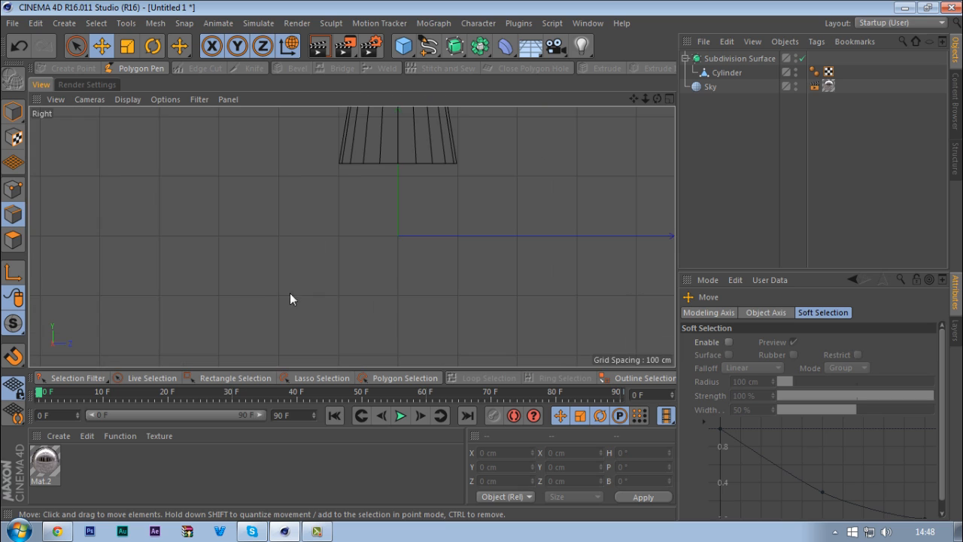
right_click_drag(363, 303, 273, 319, "alt")
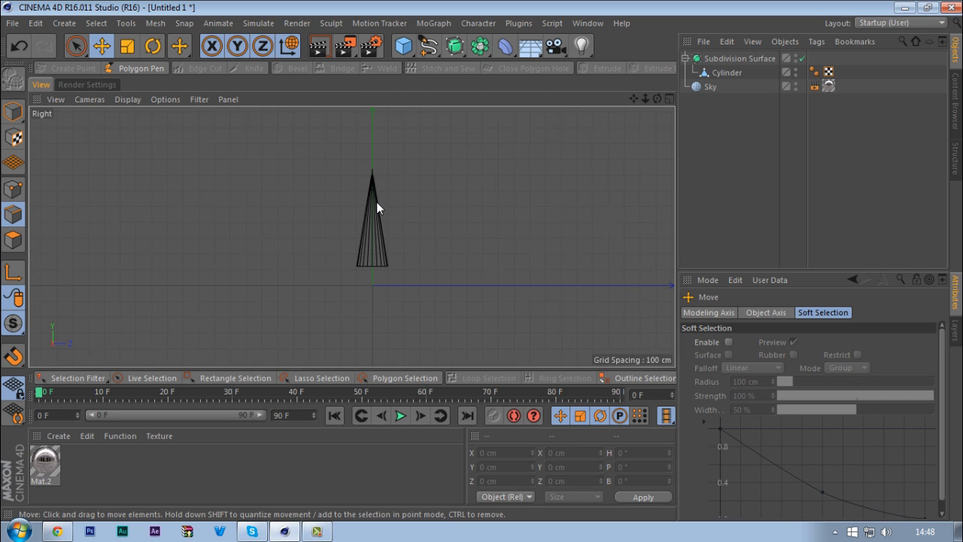
- Clear the cylinder's edge selection and knife three horizontal line cuts across the tube body in the Right view, with Visible Only off
left_click(726, 72)
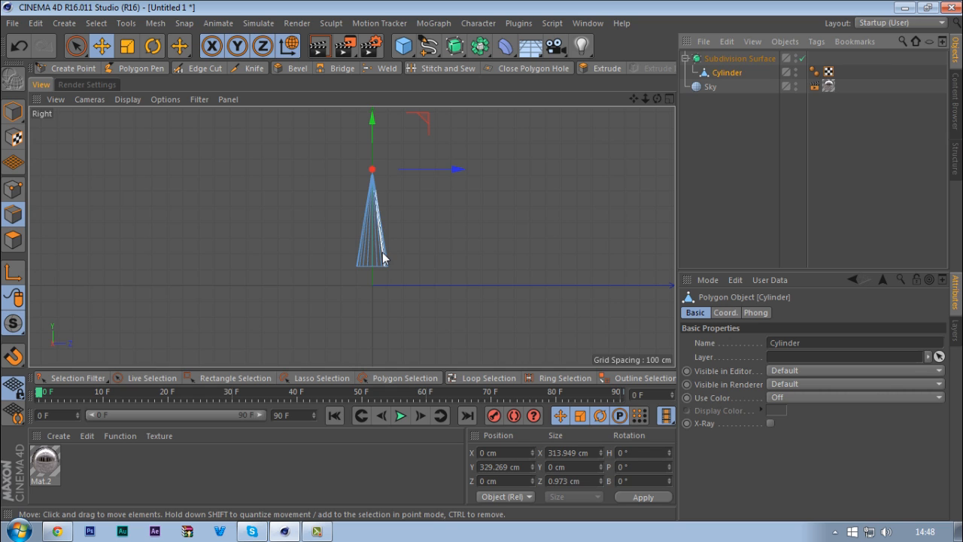
key("k")
key("9")
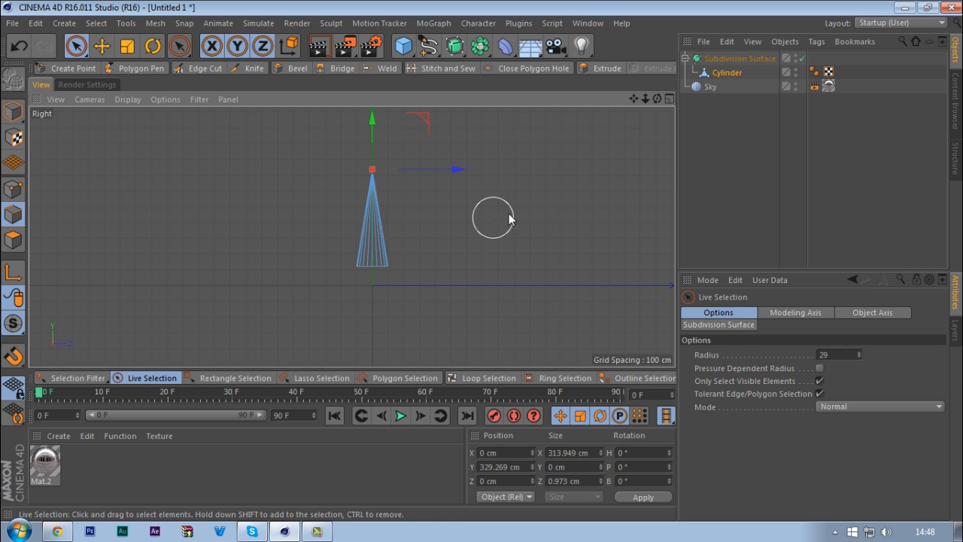
left_click(508, 226)
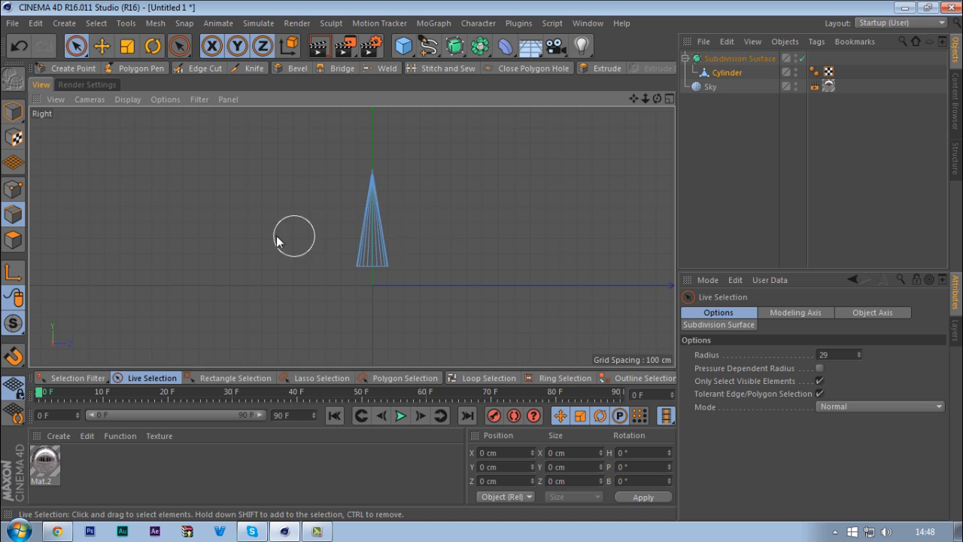
left_click(22, 239)
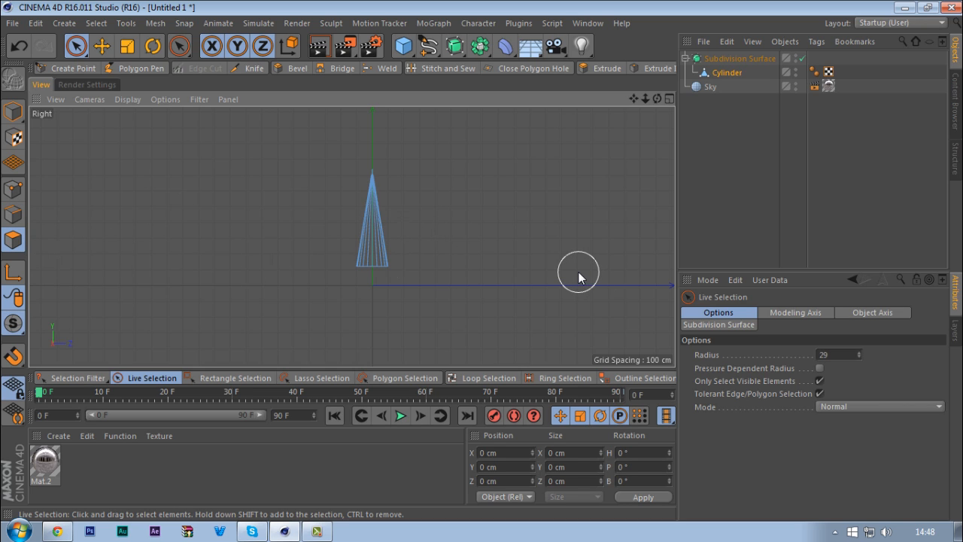
key("k")
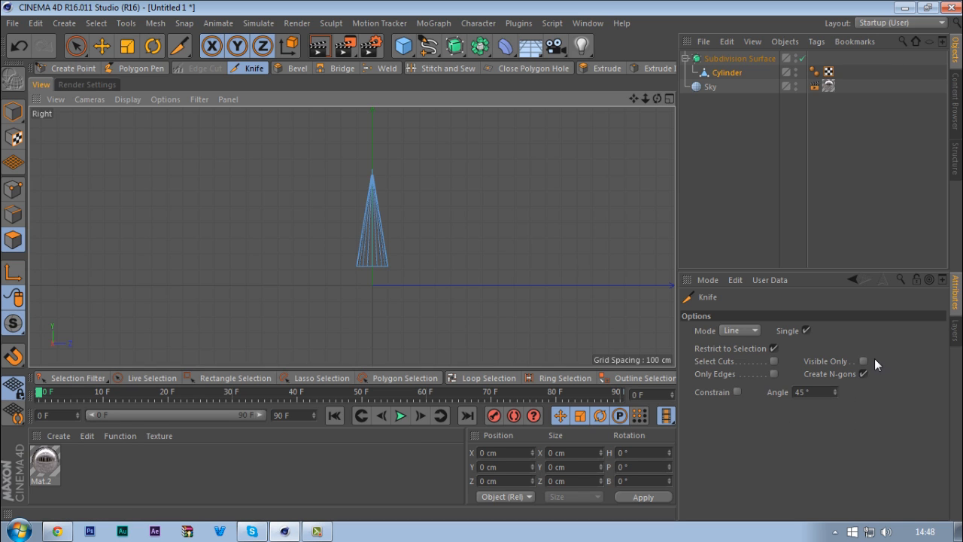
scroll(387, 239, "up", 5)
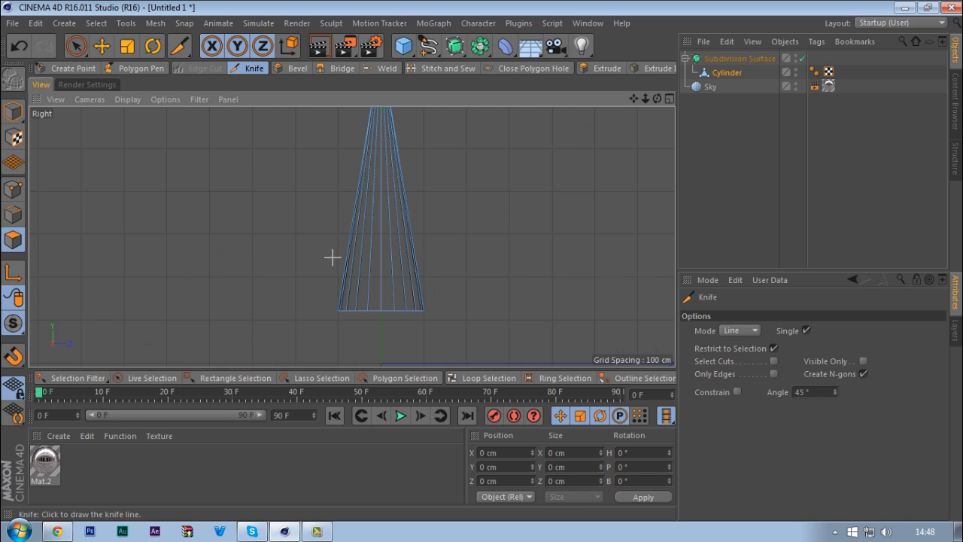
left_click_drag(323, 272, 518, 271)
left_click_drag(322, 208, 528, 208)
scroll(301, 211, "down", 2)
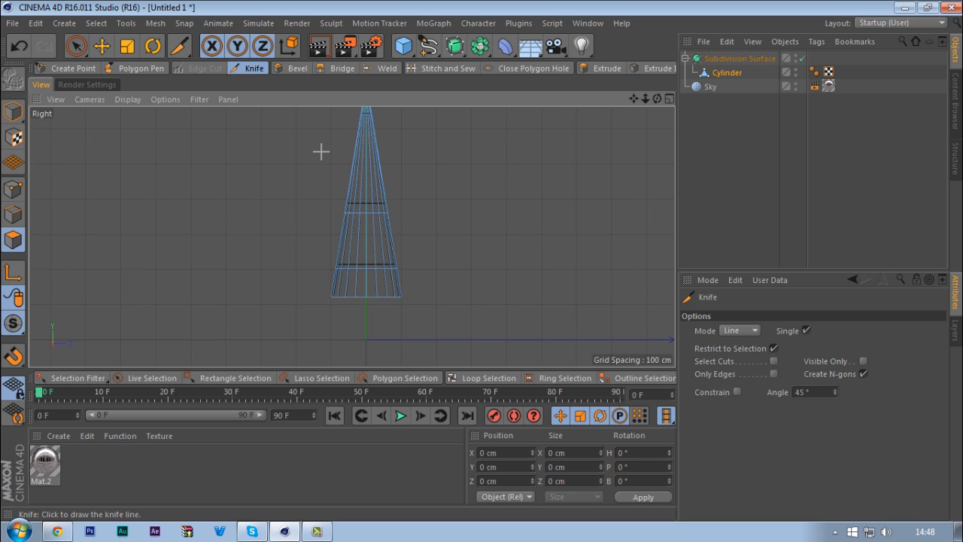
left_click_drag(320, 152, 472, 147)
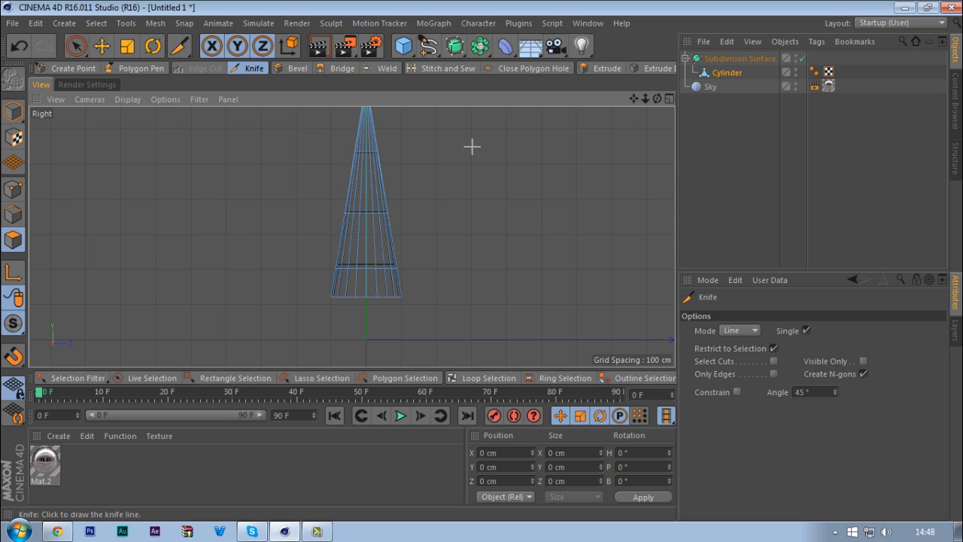
- Disable smoothing, loop-select the lowest cut and scale it along Z to about 200 cm in the Right view
left_click(13, 214)
left_click(493, 377)
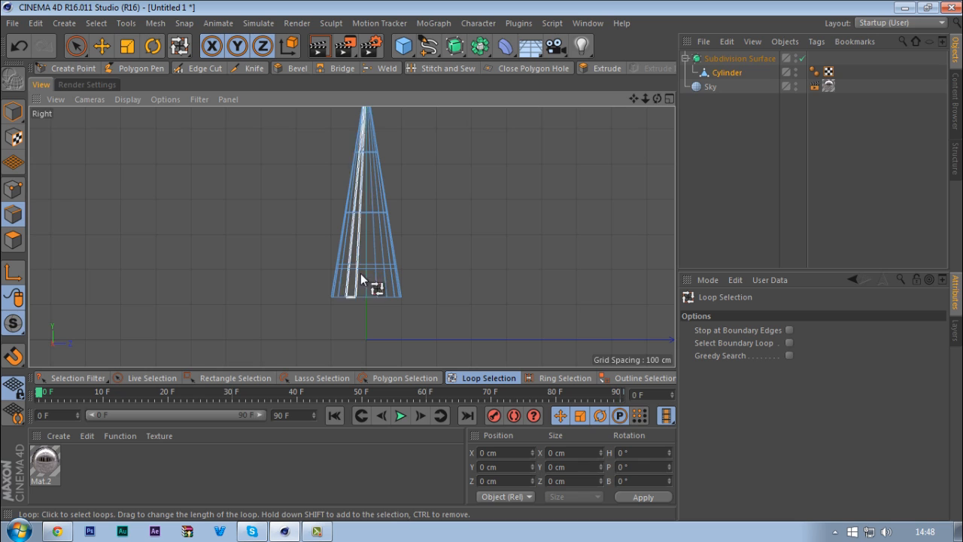
key("q")
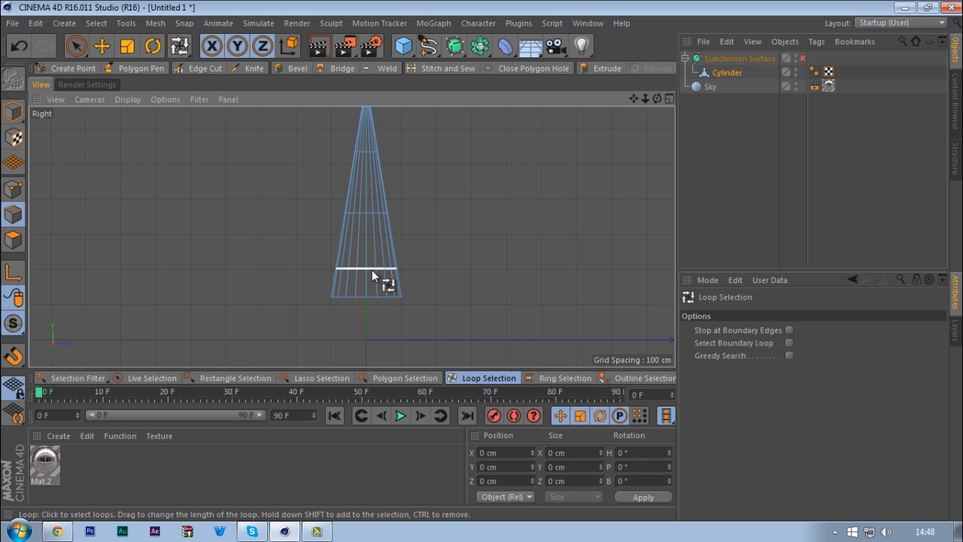
left_click(371, 269)
key("t")
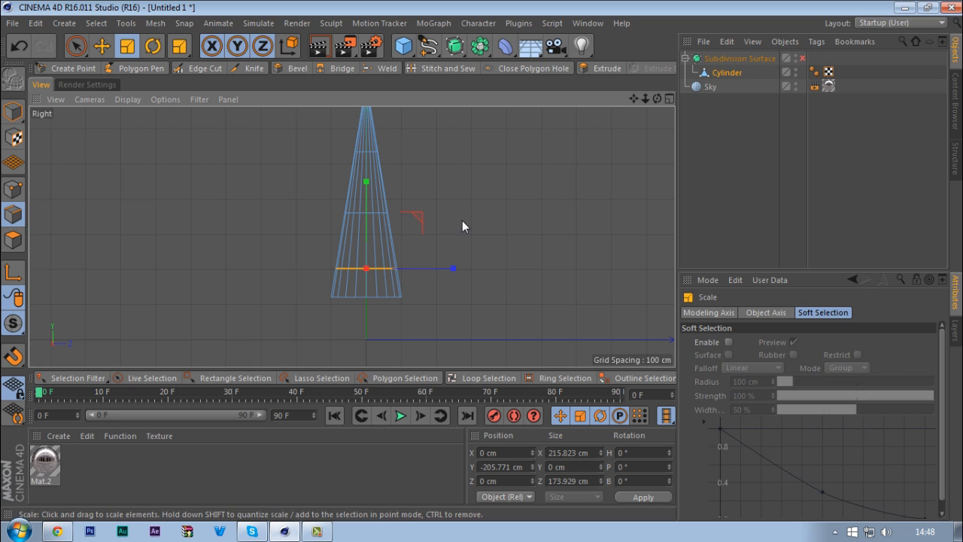
middle_click(270, 263)
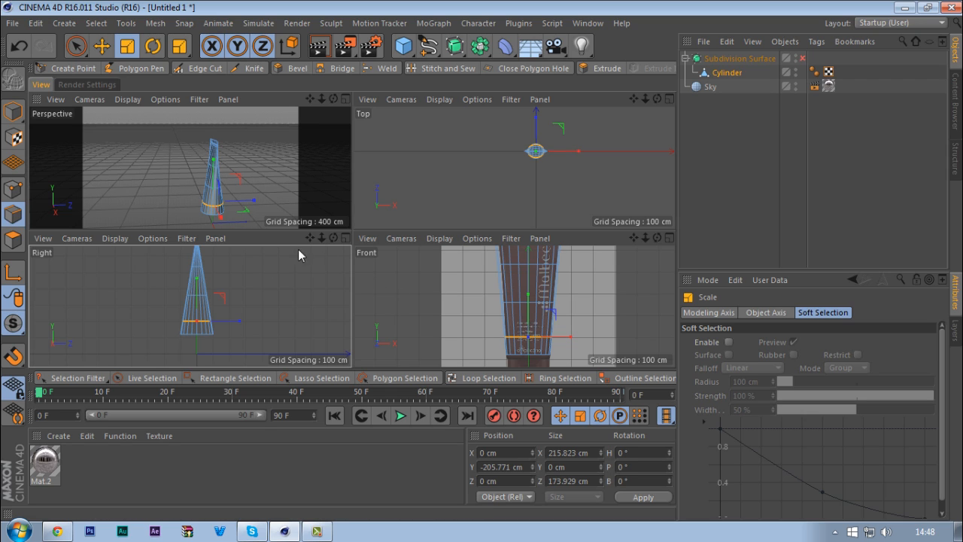
middle_click(292, 273)
left_click_drag(452, 267, 440, 243)
scroll(371, 282, "up", 2)
scroll(372, 282, "up", 2)
scroll(437, 272, "down", 4)
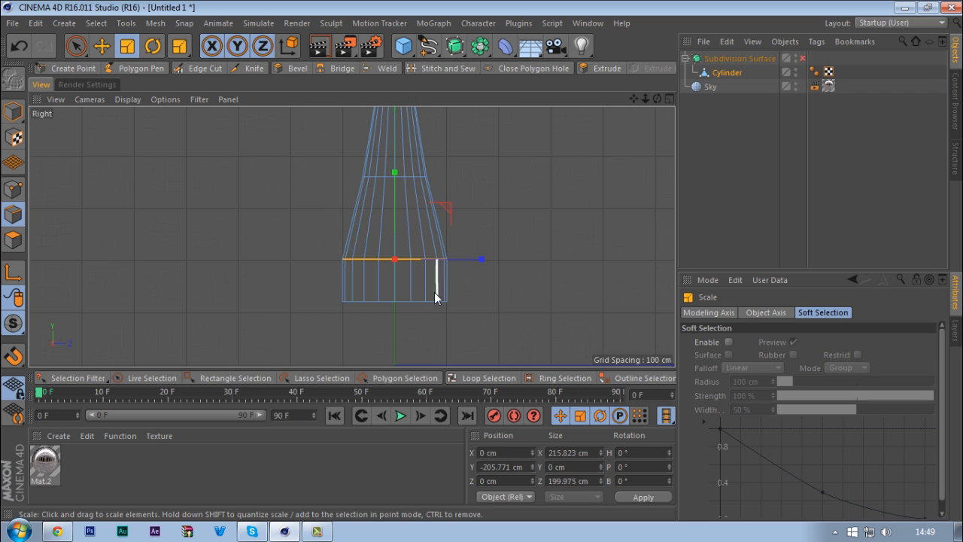
- Loop-select the middle cut of the tube body and scale it along Z to about 183.1 cm
left_click(489, 379)
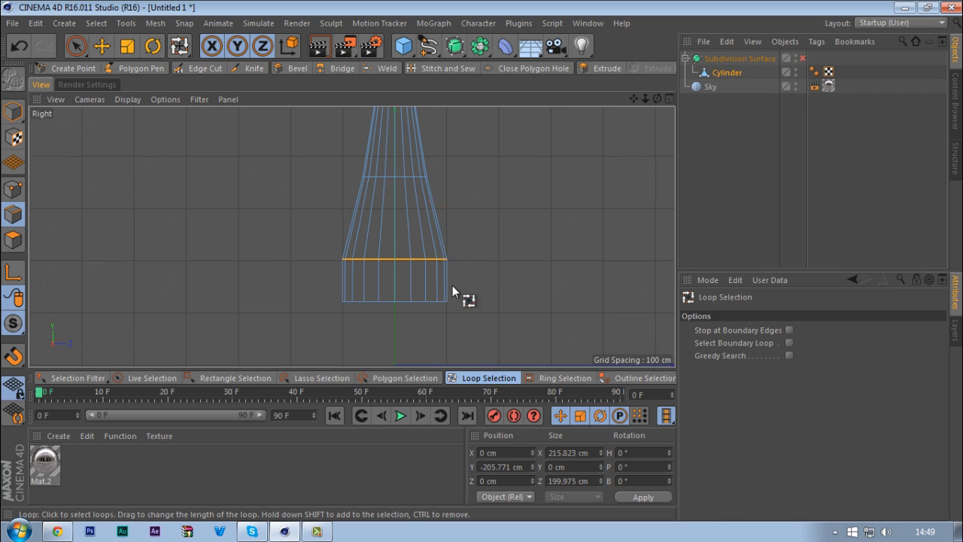
left_click(401, 177)
key("t")
left_click_drag(473, 176, 511, 172)
scroll(350, 260, "down", 3)
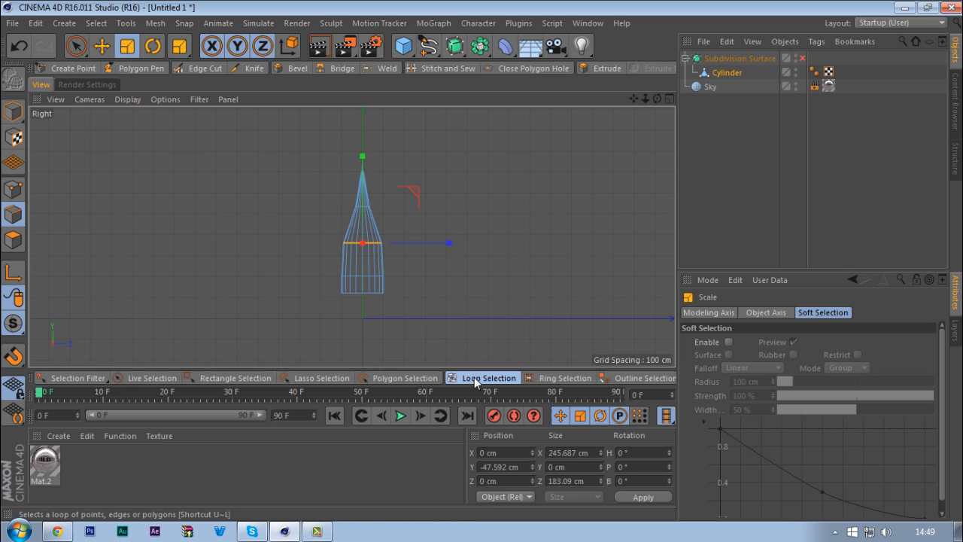
- Loop-select the highest of the three body cuts and scale it along Z to about 110 cm
left_click(474, 377)
scroll(361, 211, "up", 5)
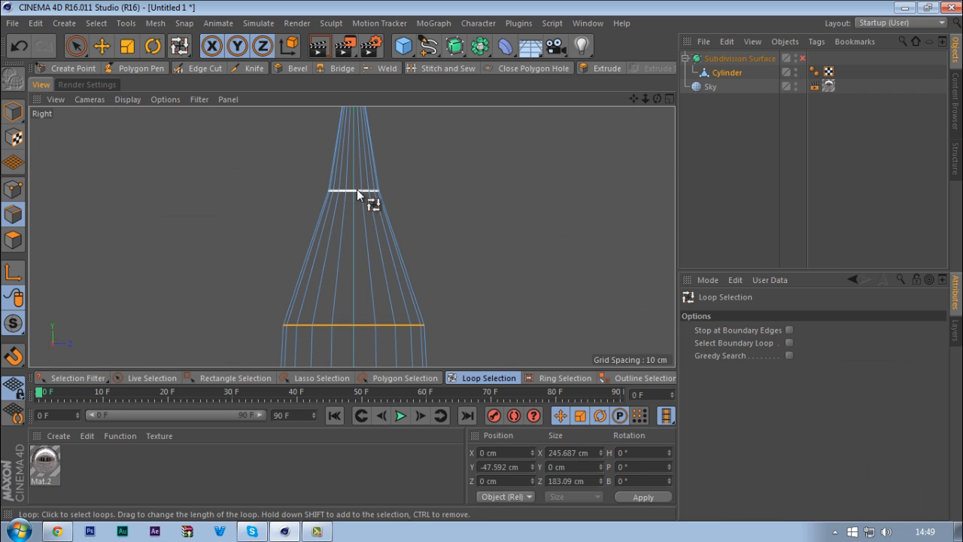
left_click(357, 188)
key("t")
left_click_drag(443, 189, 493, 186)
scroll(467, 207, "down", 5)
- Deselect the cylinder with the Subdivision Surface enabled and examine the rounded tube from the front and side in Perspective
middle_click(467, 209)
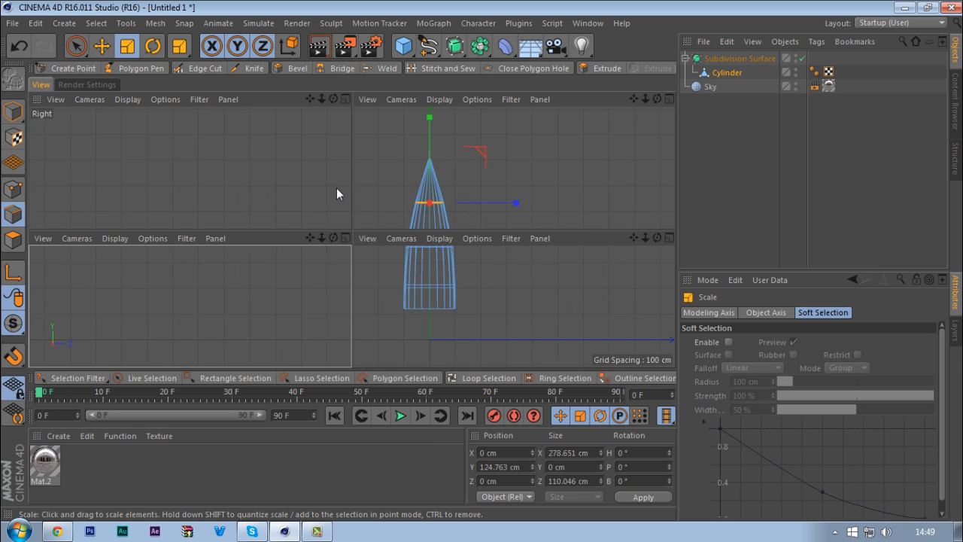
middle_click(265, 154)
left_click(731, 200)
left_click_drag(390, 266, 371, 274, "alt")
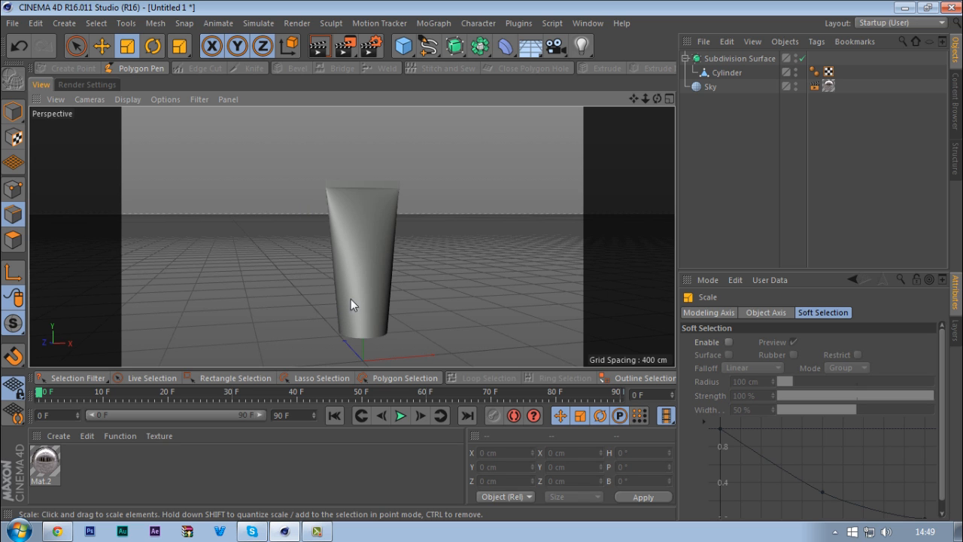
left_click_drag(357, 331, 301, 301, "alt")
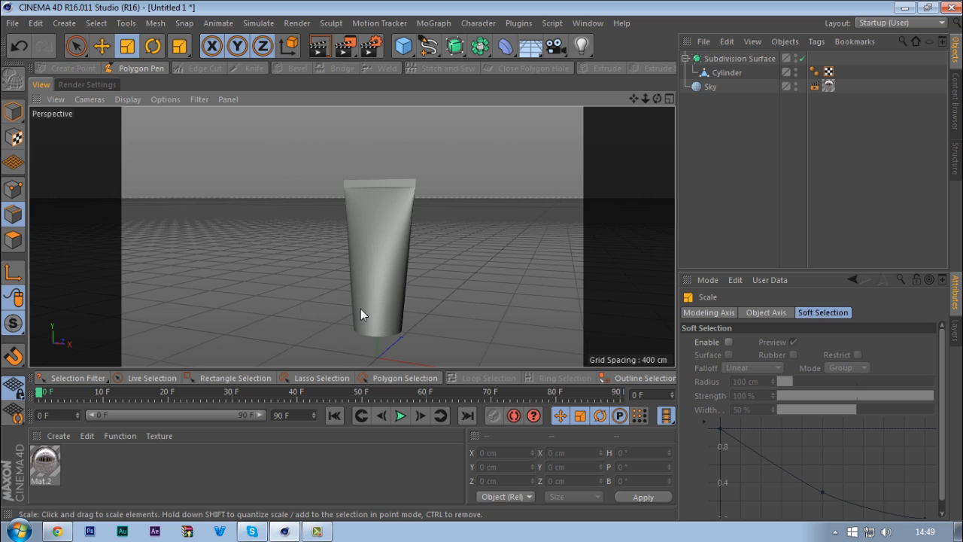
left_click_drag(405, 268, 254, 274, "alt")
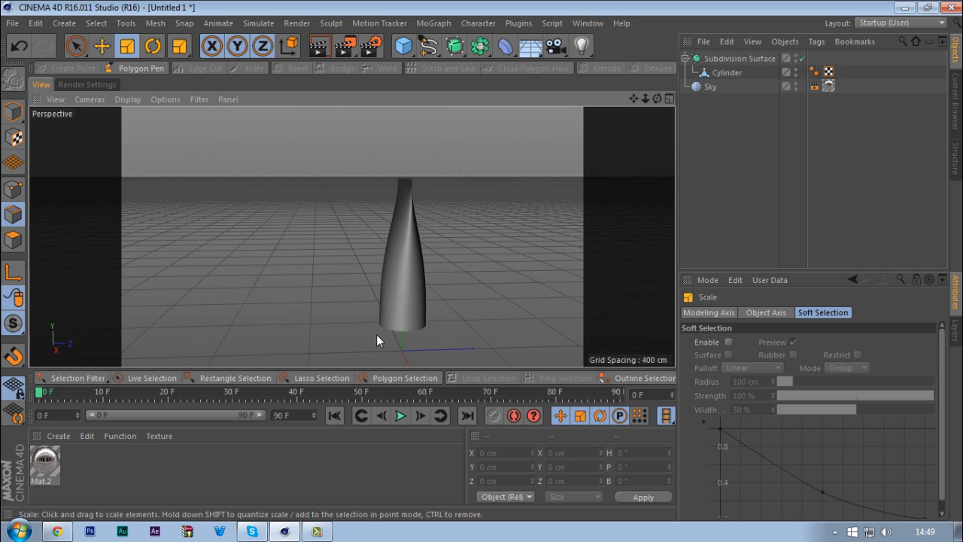
left_click_drag(376, 279, 426, 294, "alt")
right_click_drag(396, 298, 442, 290, "alt")
key("ctrl+shift+z")
key("ctrl+shift+z")
key("ctrl+shift+z")
key("ctrl+shift+z")
key("ctrl+shift+z")
key("ctrl+shift+z")
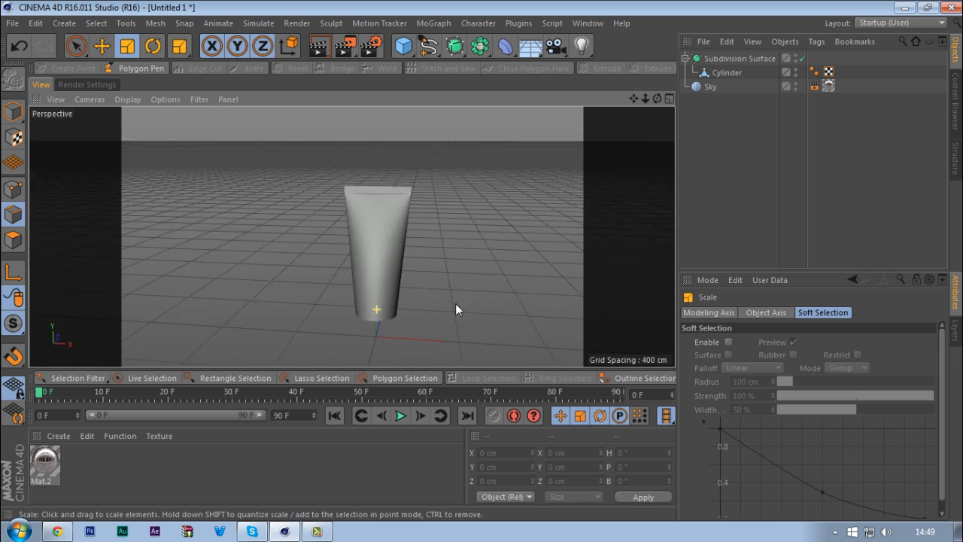
- With smoothing disabled, loop-select the cylinder's bottom edge and extrude it down about 9.6 cm in the Front view
left_click(731, 74)
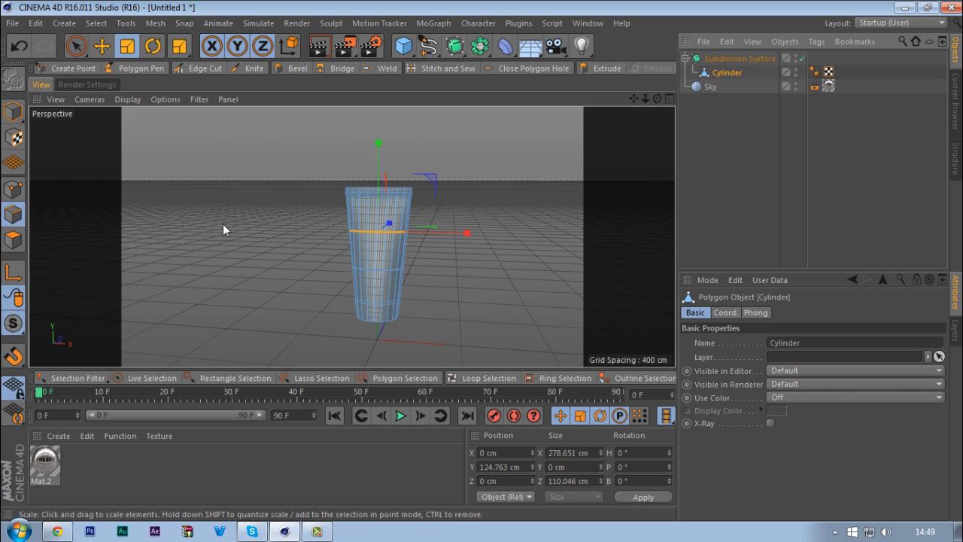
key("q")
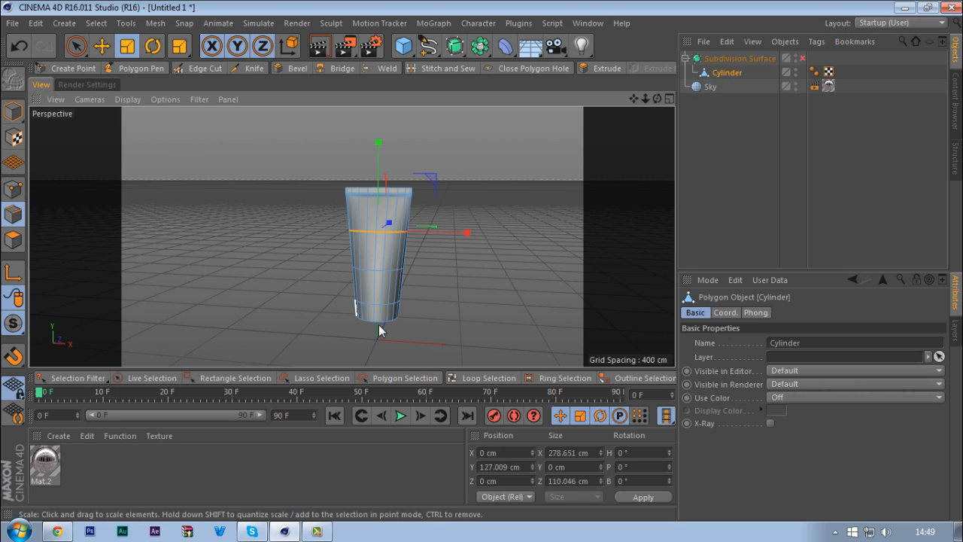
left_click(481, 378)
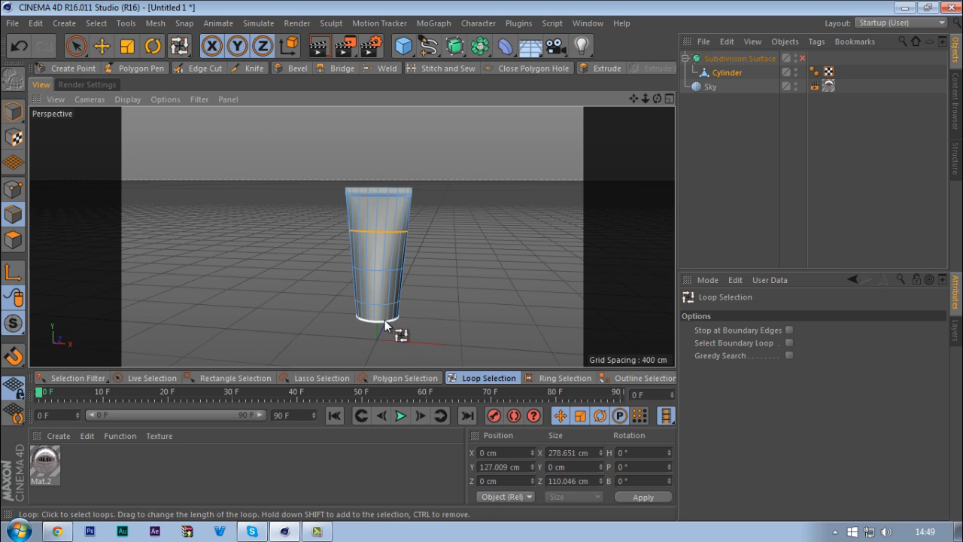
left_click(384, 320)
middle_click(427, 336)
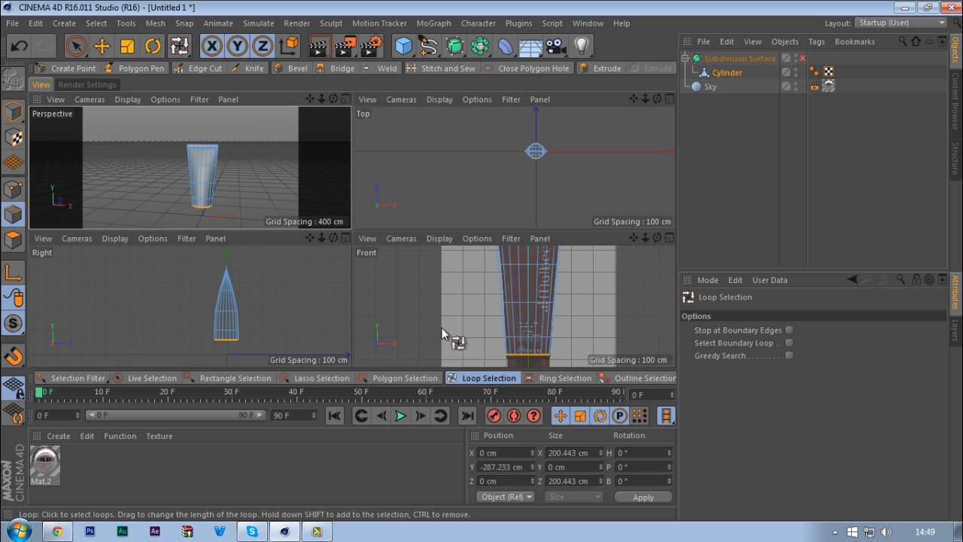
middle_click(501, 318)
scroll(461, 286, "down", 1)
scroll(381, 288, "up", 5)
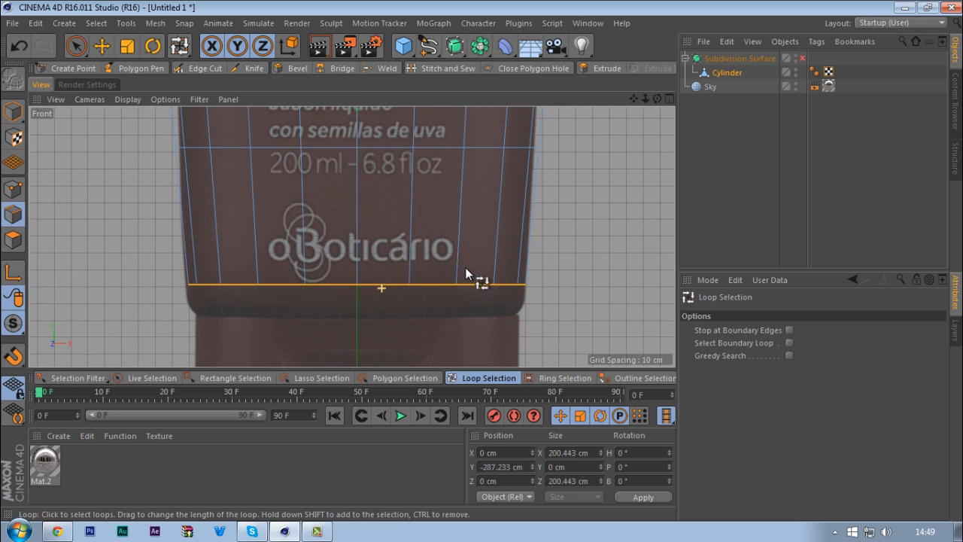
key("e")
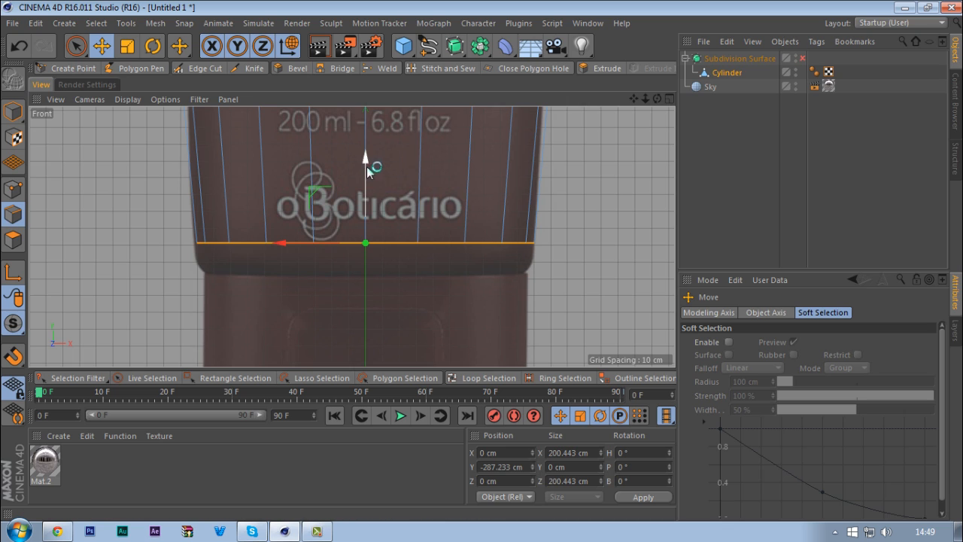
left_click_drag(363, 160, 361, 175)
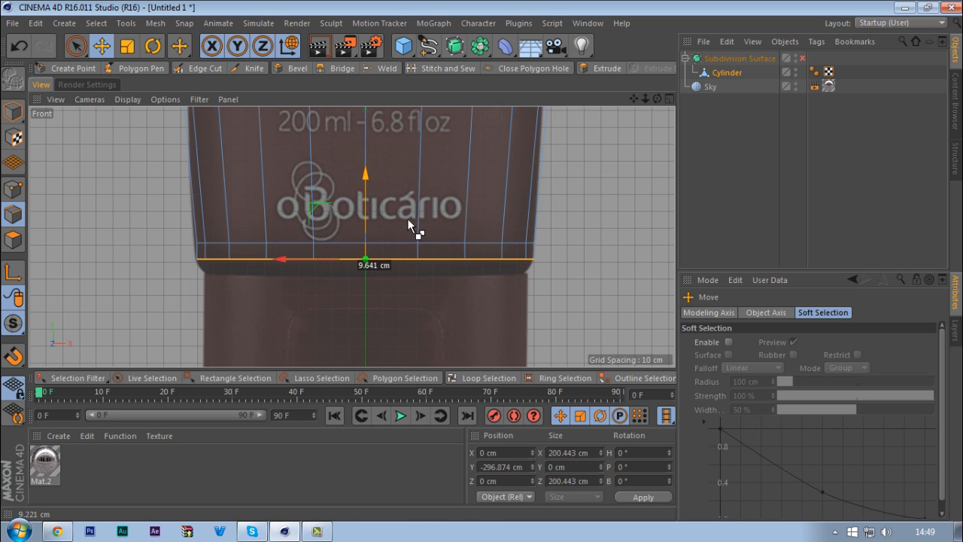
- Extrude the bottom edge down to Y about -301.9 cm and scale it to about 193.3 cm, following the reference's rounded corner
key("t")
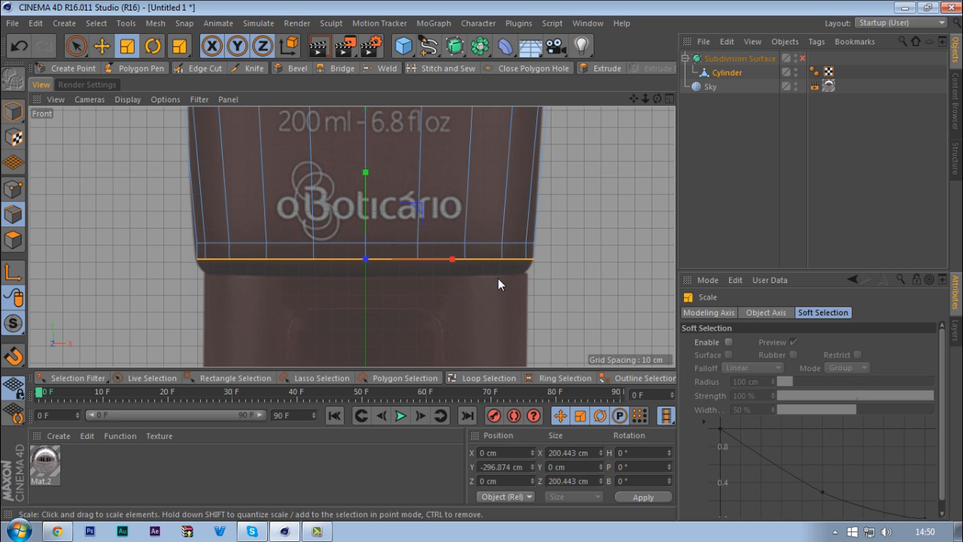
middle_click(446, 292)
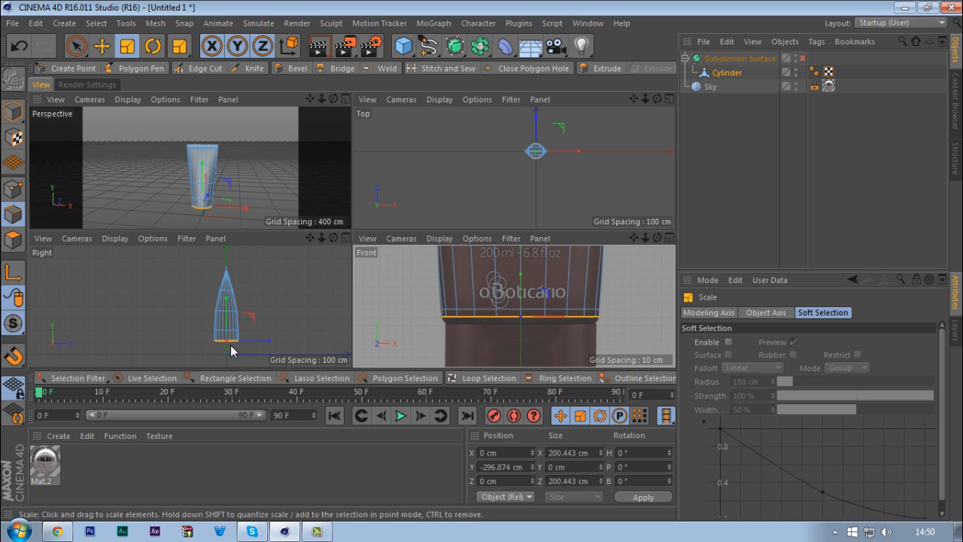
middle_click(433, 322)
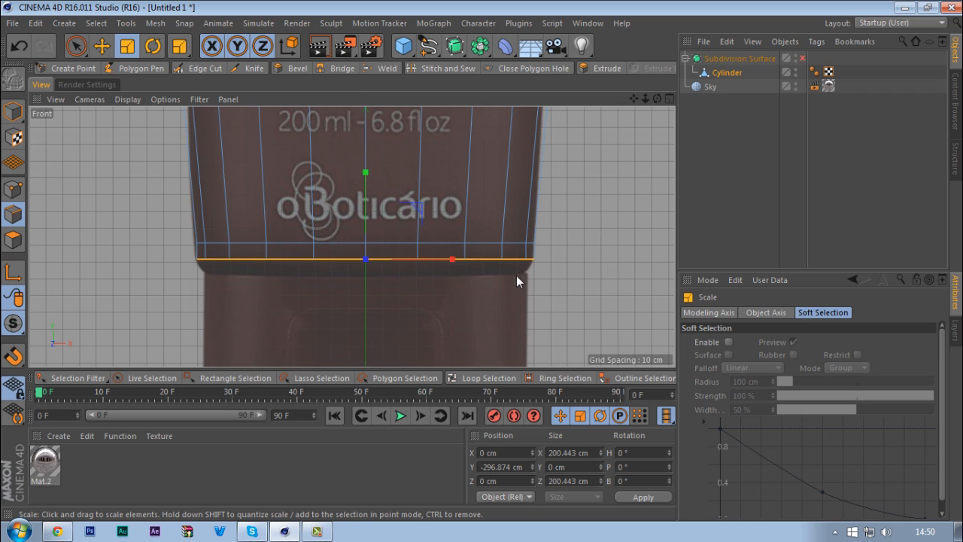
middle_click(318, 259)
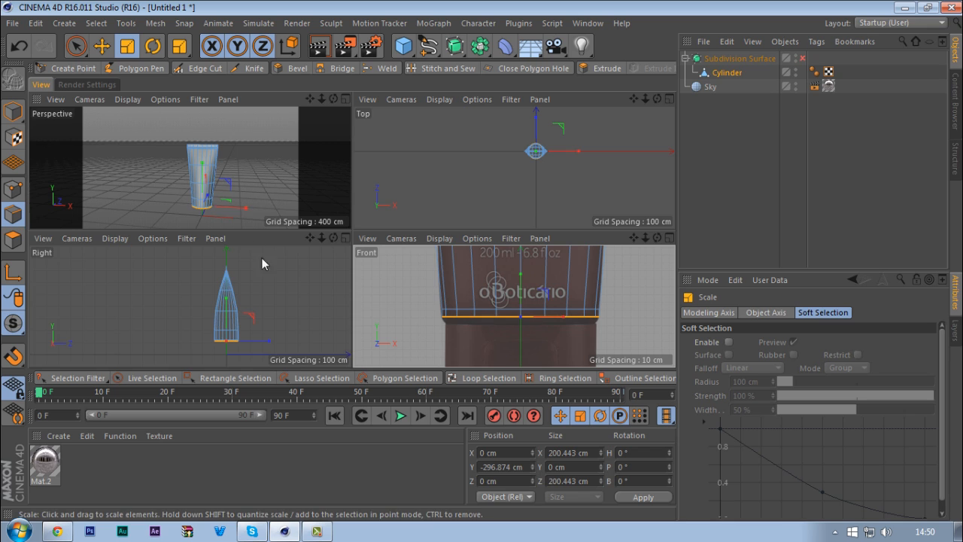
middle_click(420, 289)
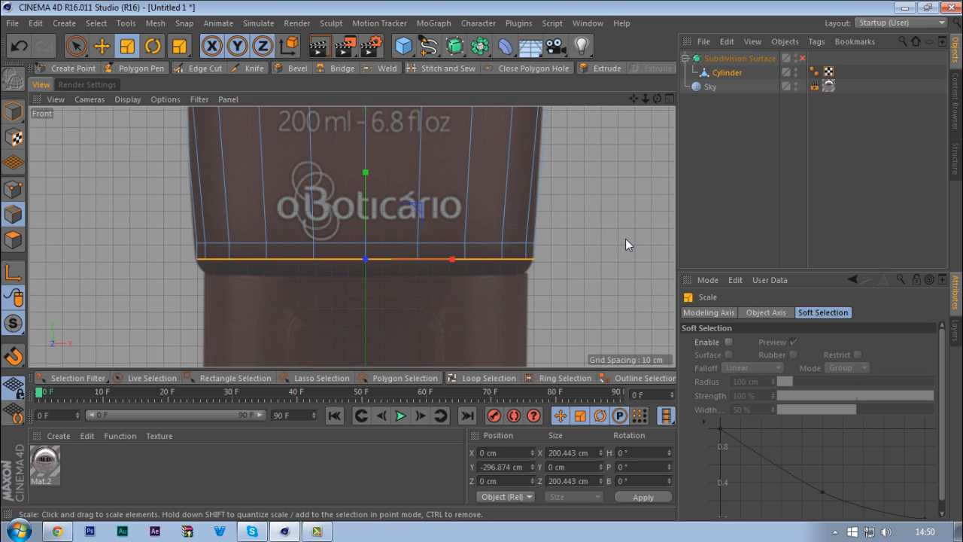
left_click_drag(625, 240, 622, 243)
key("e")
left_click_drag(366, 174, 367, 183)
key("t")
left_click_drag(618, 255, 571, 263)
- Extrude the bottom edge down to Y about -307.4 cm and scale it inward to about 181.3 cm
key("e")
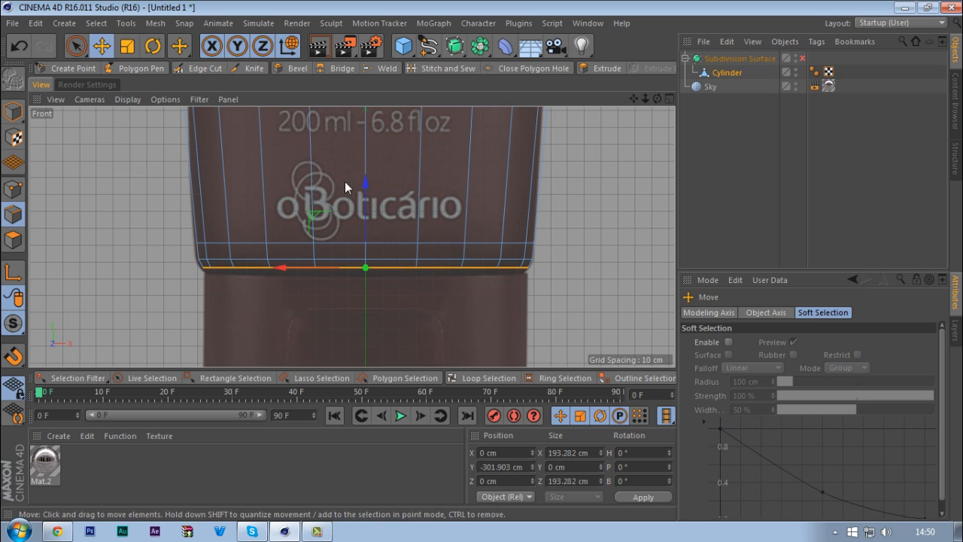
left_click_drag(365, 181, 364, 189)
key("t")
scroll(536, 279, "up", 3)
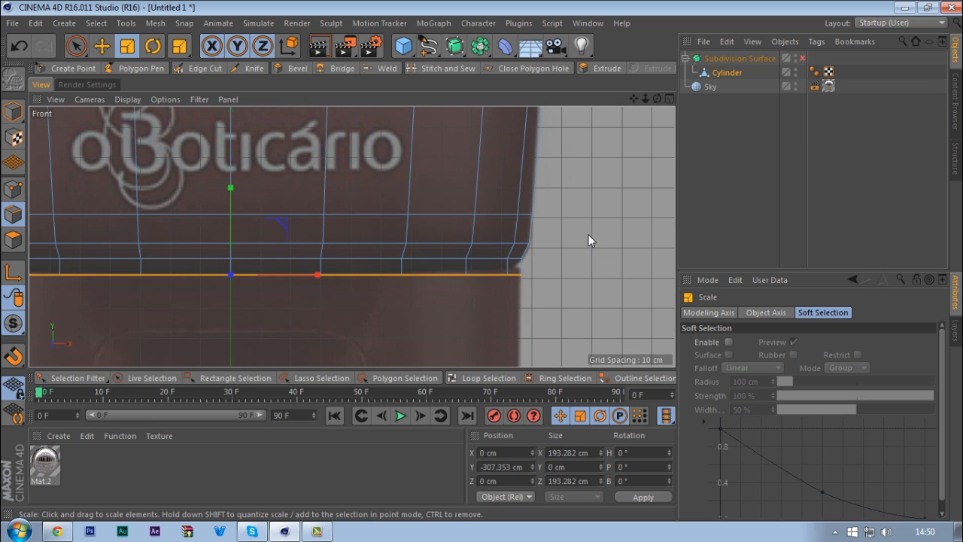
left_click_drag(588, 234, 548, 256)
- Enable smoothing, deselect the cylinder and examine the tube's rounded bottom up close in Perspective
key("F5")
key("F1")
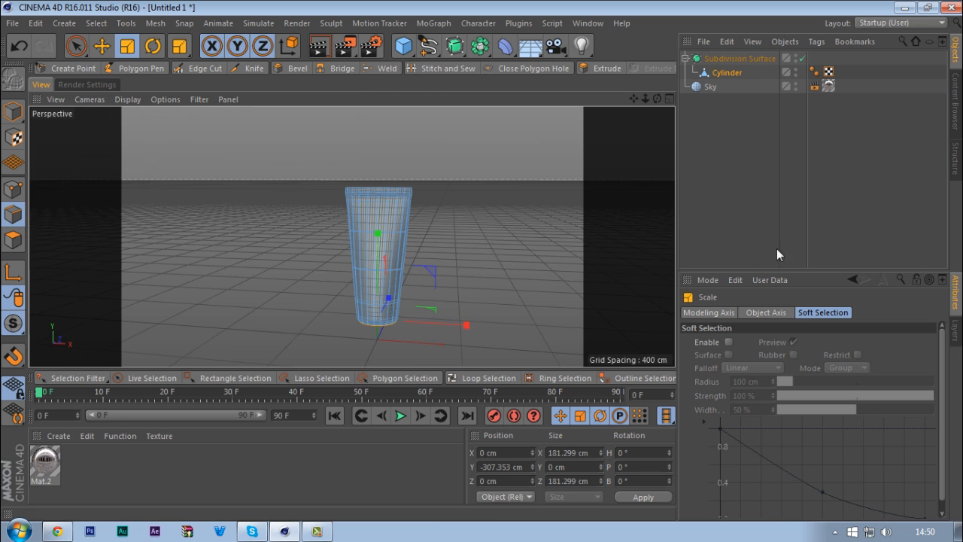
left_click(738, 219)
scroll(368, 327, "up", 6)
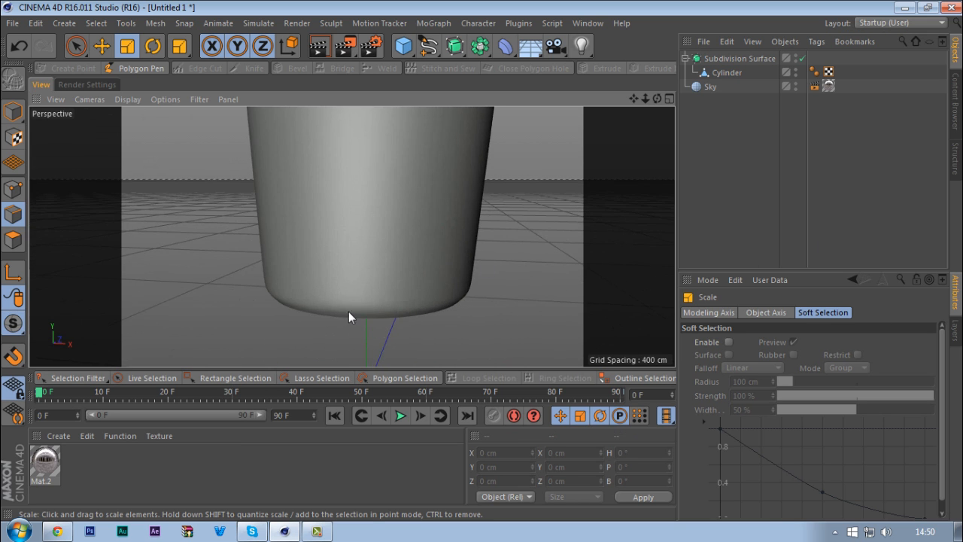
left_click_drag(408, 264, 344, 299, "alt")
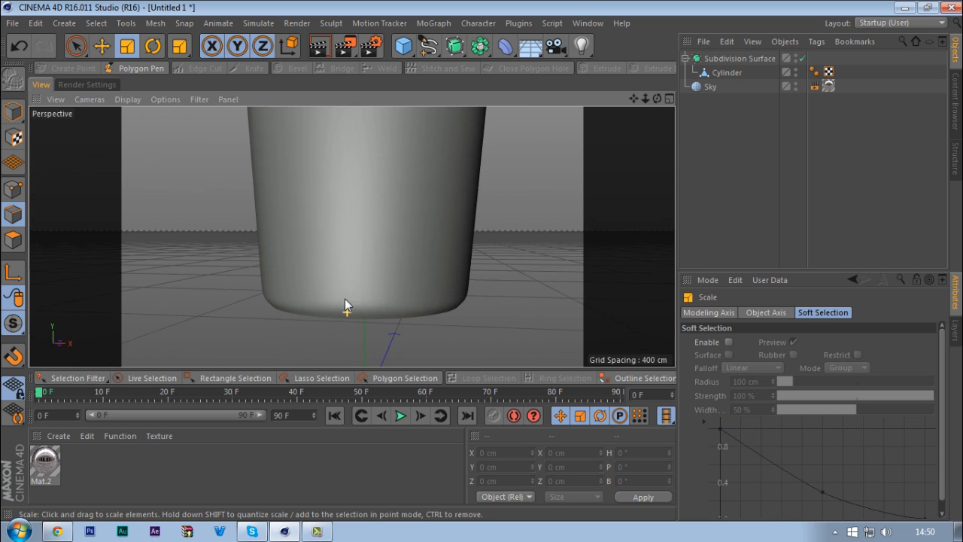
- Reselect the cylinder with smoothing disabled and inspect its bottom edge in the Front and Perspective views
key("F5")
left_click(733, 73)
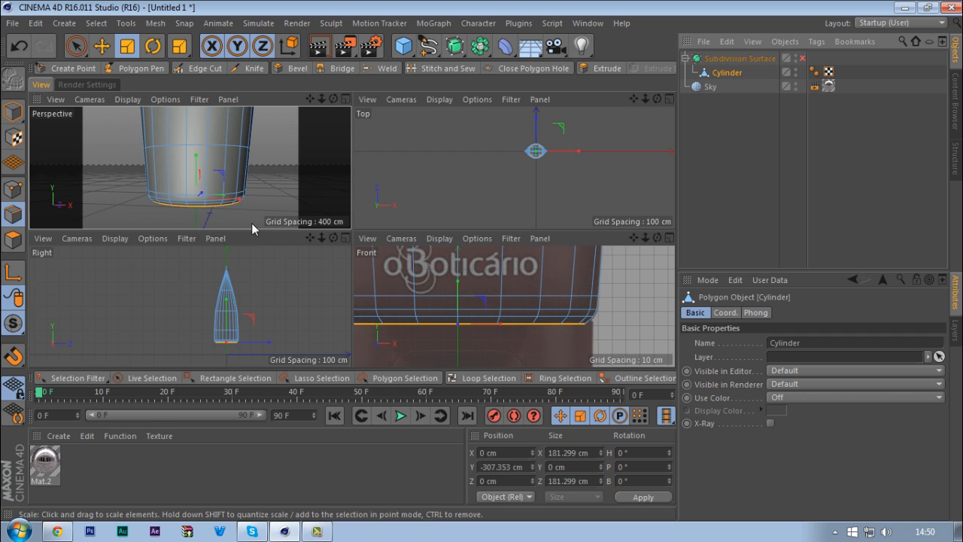
middle_click(230, 217)
middle_click(362, 282)
middle_click(459, 318)
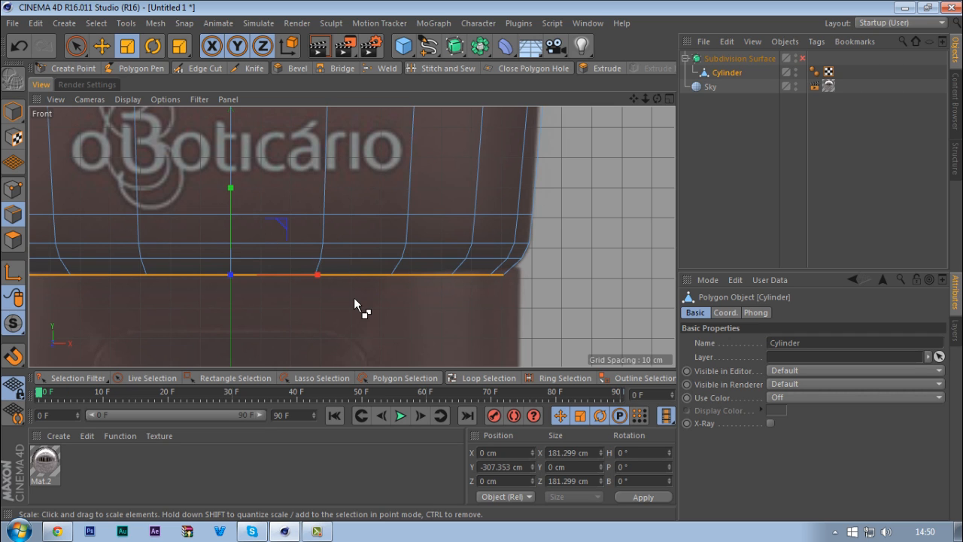
middle_click(431, 301)
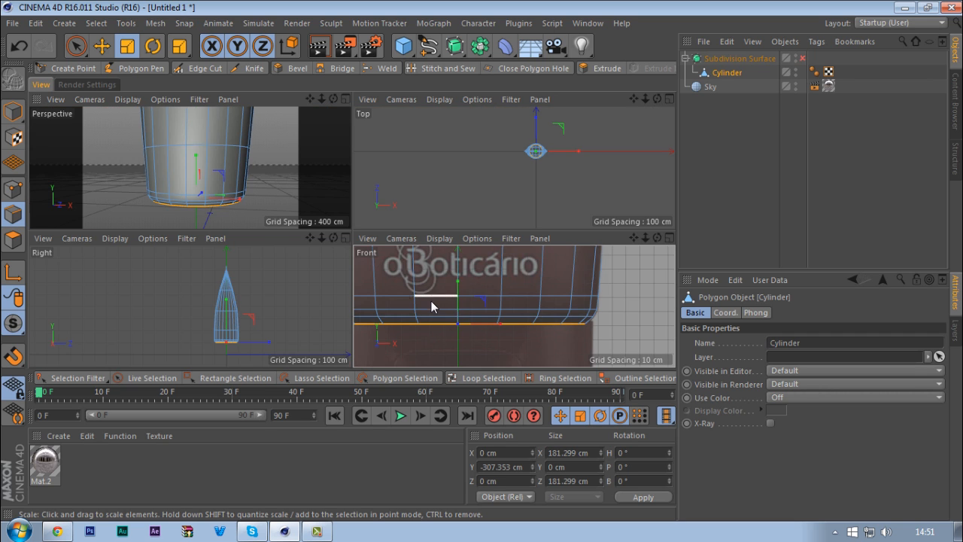
middle_click(267, 211)
scroll(386, 294, "up", 4)
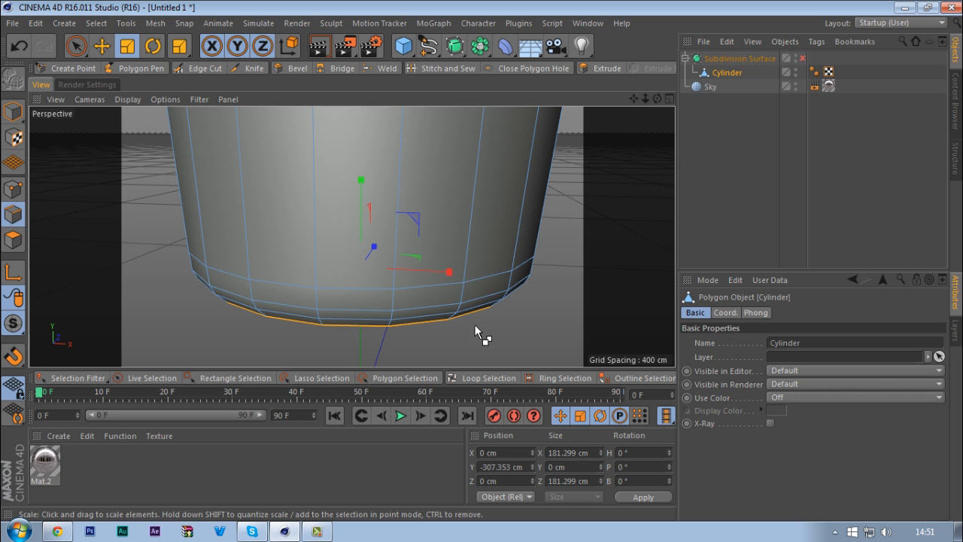
mouse_move(467, 326)
left_mouse_down()
mouse_move(479, 333)
mouse_move(477, 325)
left_mouse_up()
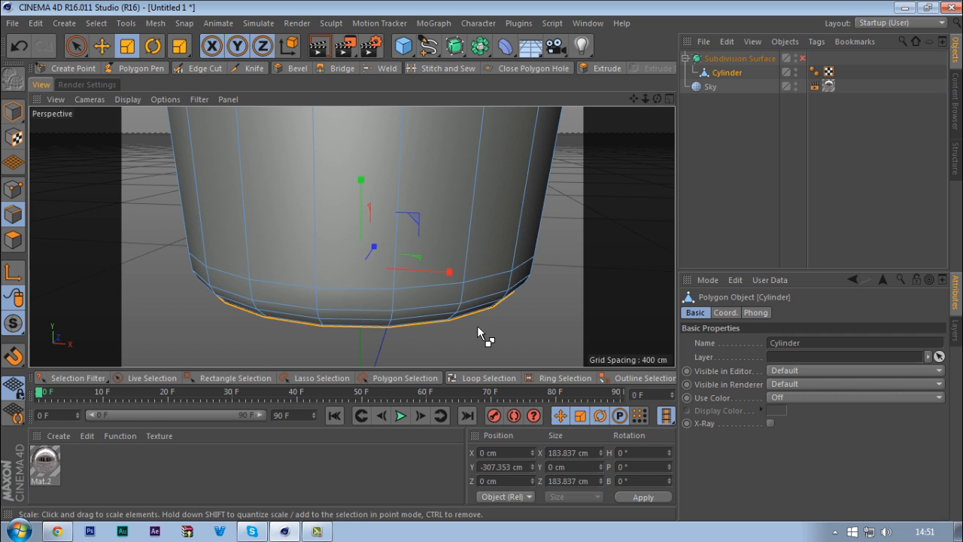
scroll(396, 317, "up", 5)
middle_click_drag(407, 316, 439, 268, "alt")
left_click_drag(424, 271, 407, 295, "alt")
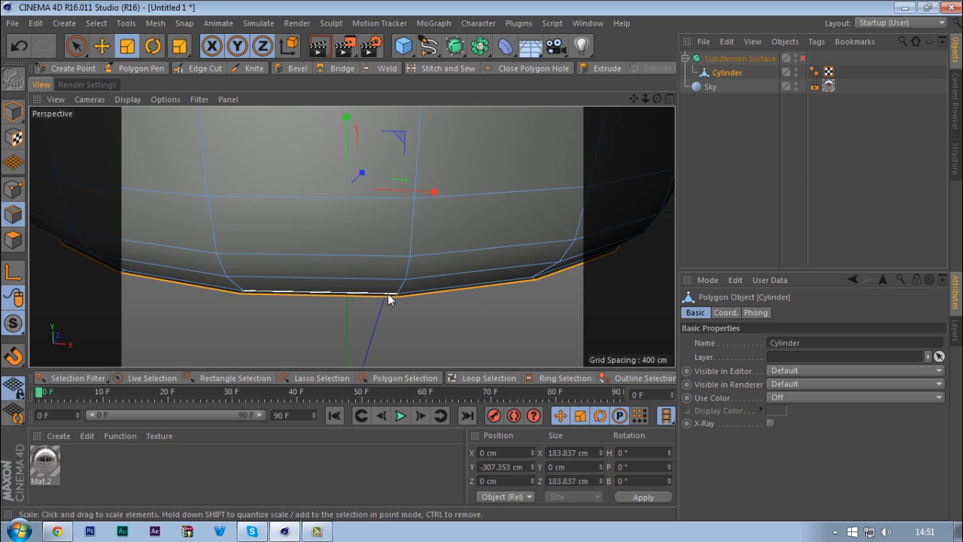
middle_click(387, 294)
middle_click(393, 296)
key("e")
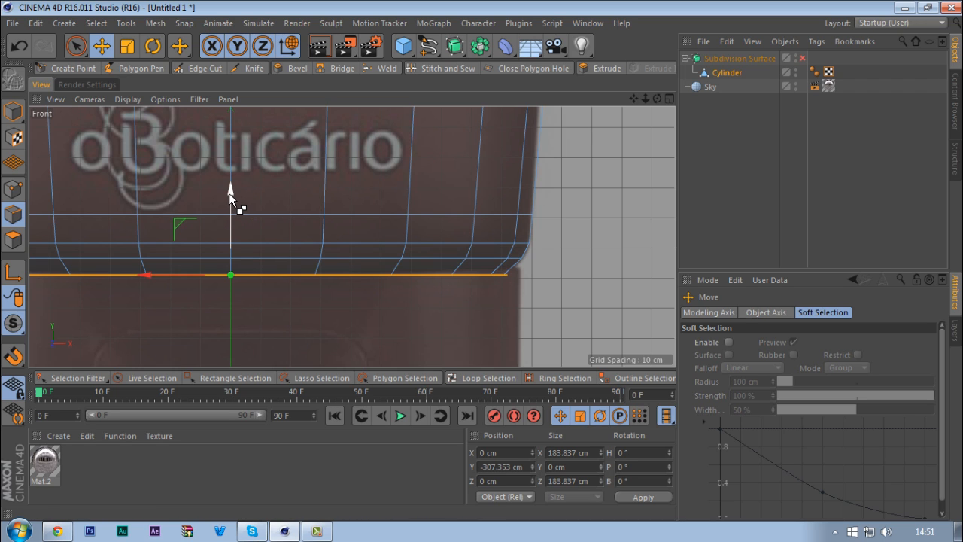
left_click_drag(230, 193, 230, 188)
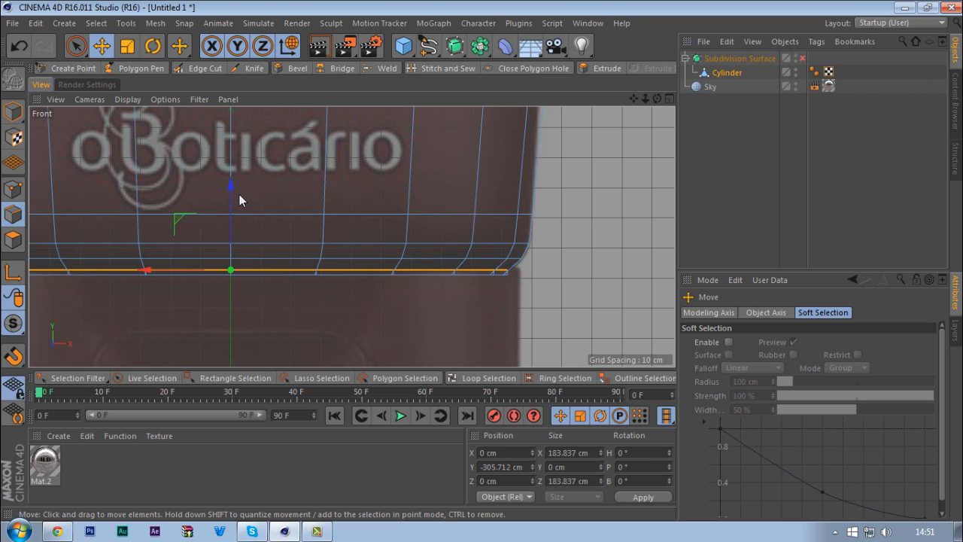
key("ctrl+z")
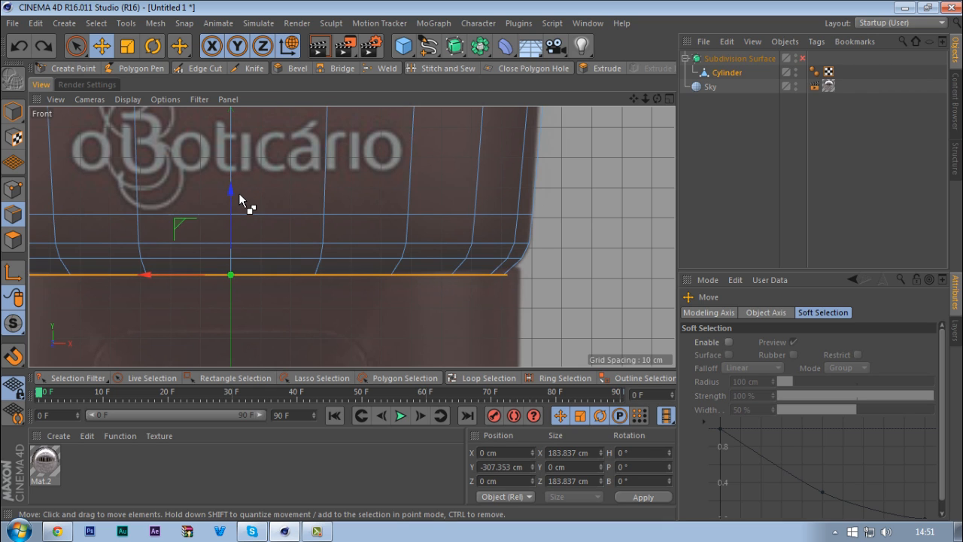
middle_click(239, 195)
middle_click(239, 196)
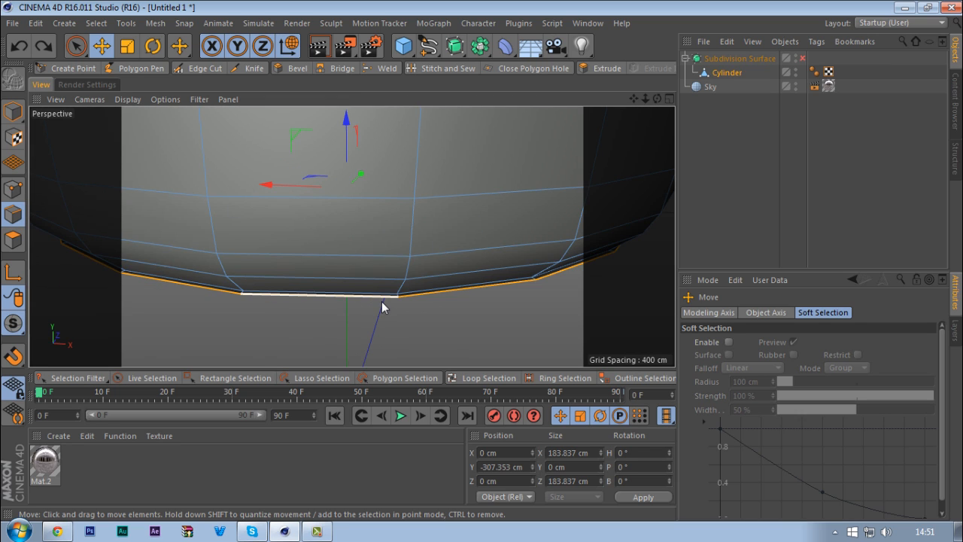
key("ctrl+z")
- Extrude the bottom edge slightly outward by scaling it to about 183.7 cm in Perspective
key("t")
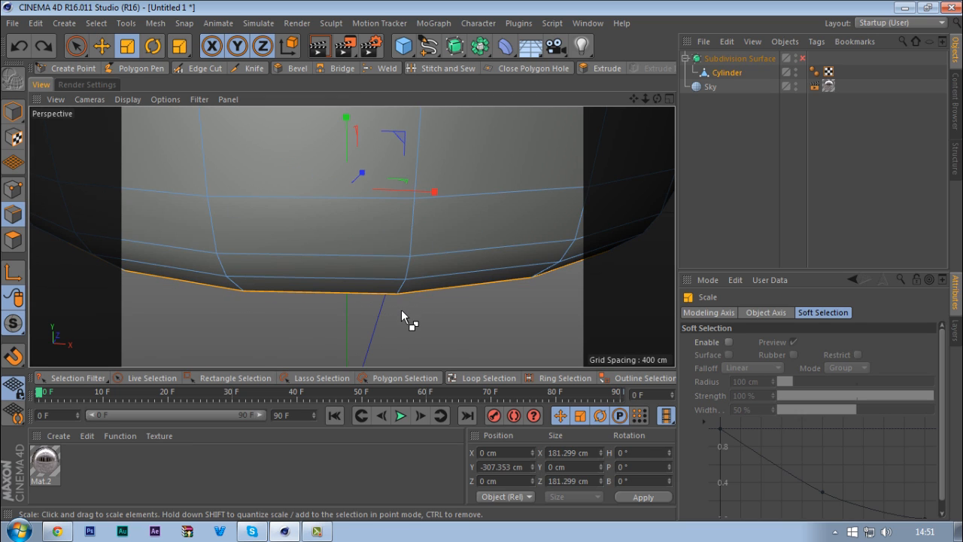
mouse_move(403, 310)
left_mouse_down()
mouse_move(478, 263)
mouse_move(397, 295)
mouse_move(405, 304)
mouse_move(394, 317)
left_mouse_up()
key("ctrl+z")
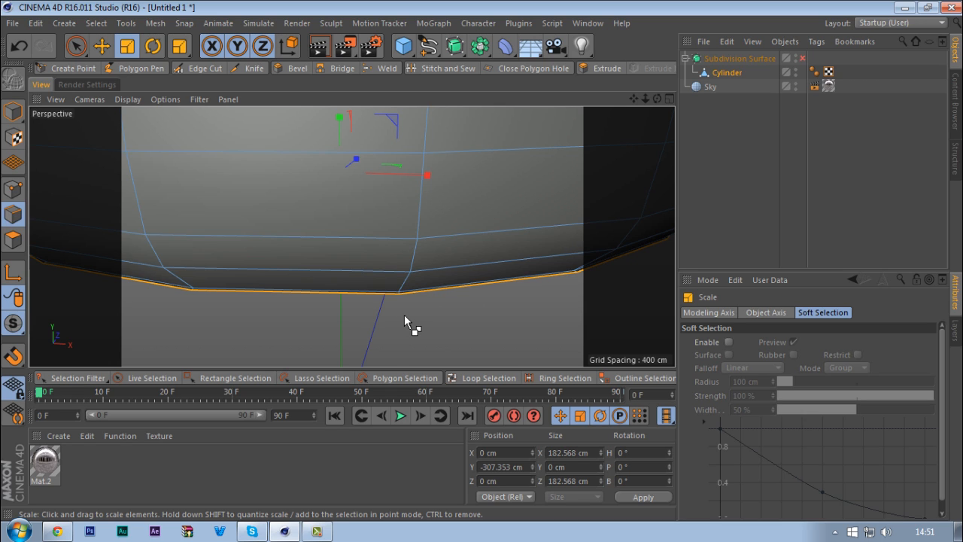
left_click_drag(404, 314, 407, 314)
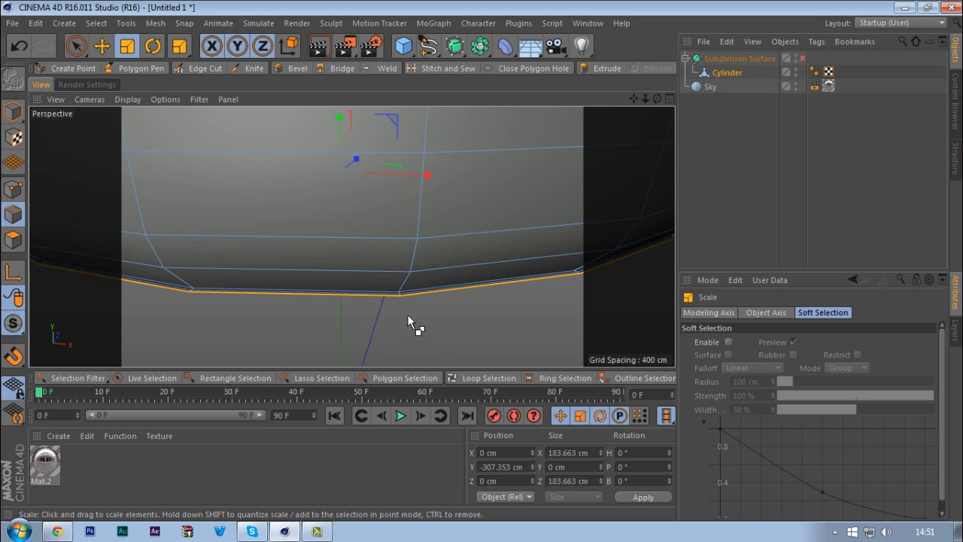
- In the Front view, extrude the edge up to Y about -305.5 cm, scale it outward to about 192.1 cm and check it in Perspective
middle_click(398, 298)
middle_click(384, 290)
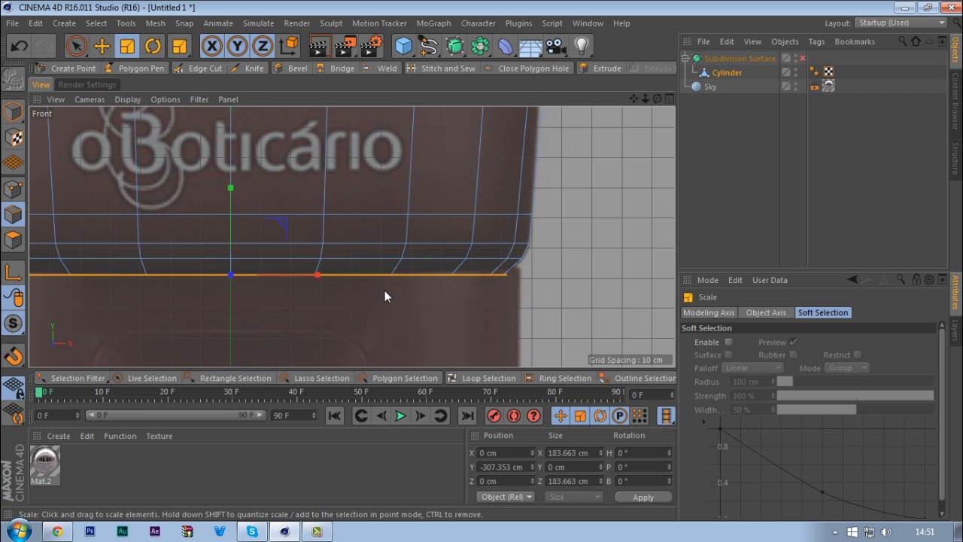
key("e")
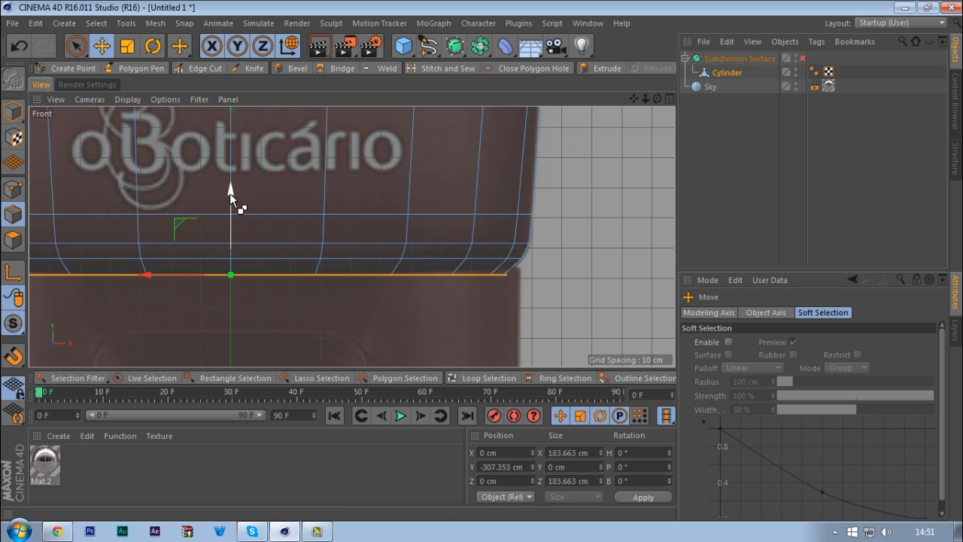
left_click_drag(229, 192, 230, 188)
key("t")
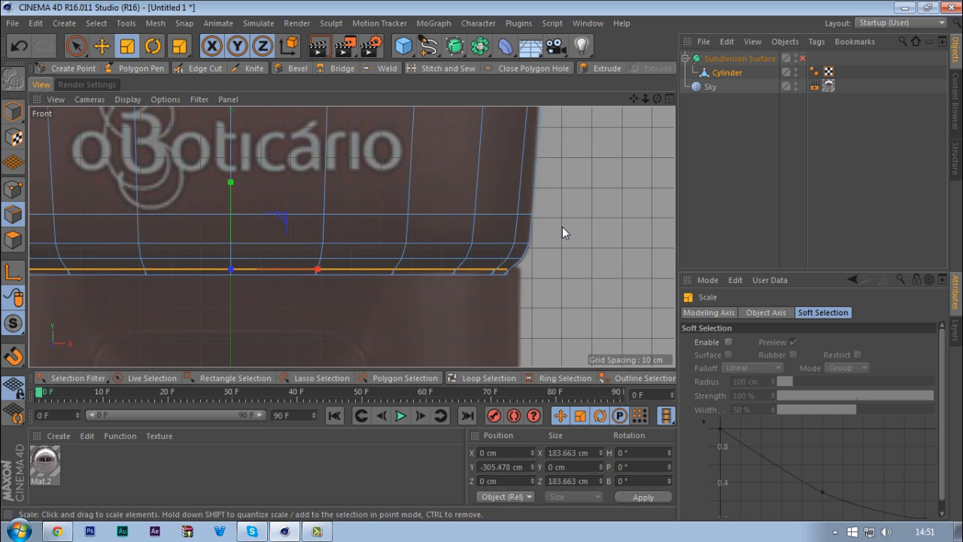
left_click_drag(561, 228, 586, 224)
middle_click(451, 218)
middle_click(293, 207)
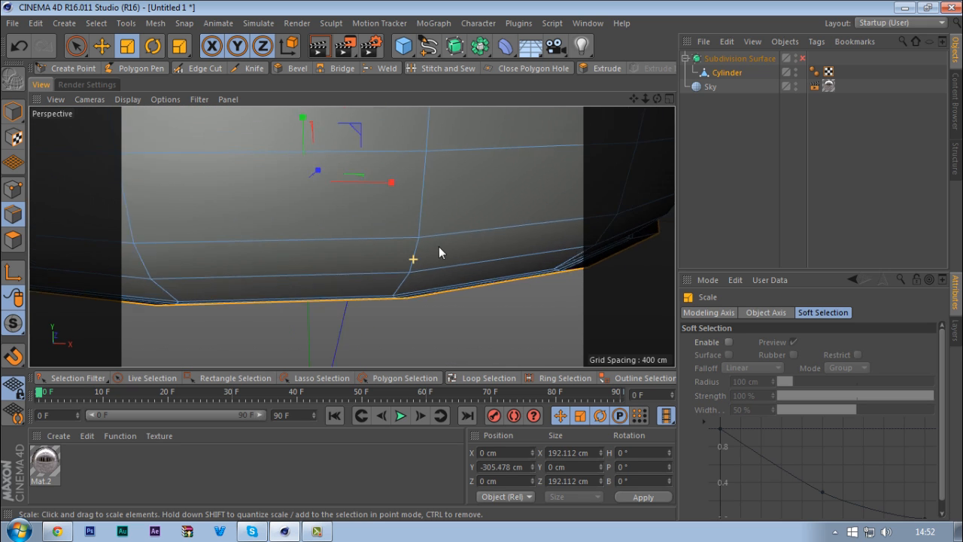
left_click_drag(439, 246, 468, 217, "alt")
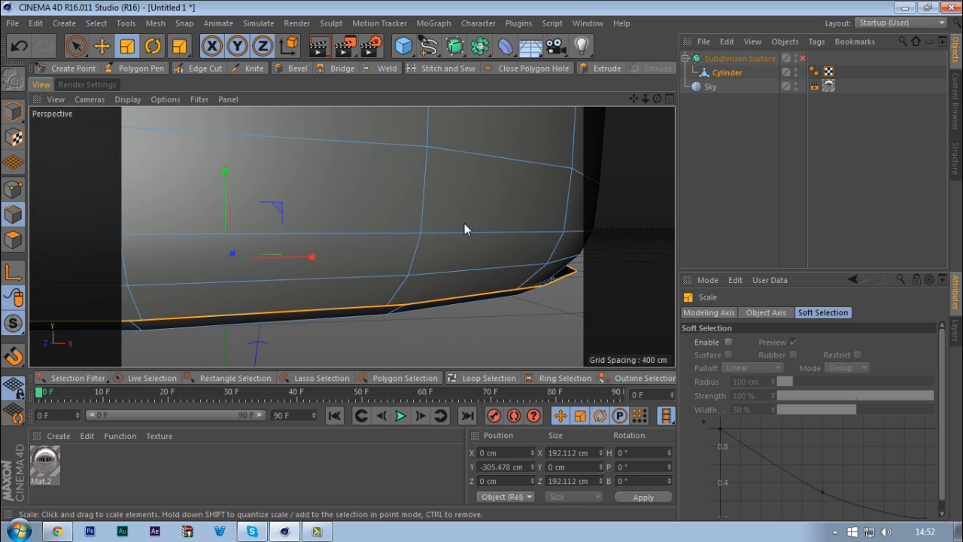
- In the Front view, extrude the bottom edge down to Y about -306.9 cm and again to about -332.9 cm
key("e")
middle_click(458, 223)
middle_click(408, 271)
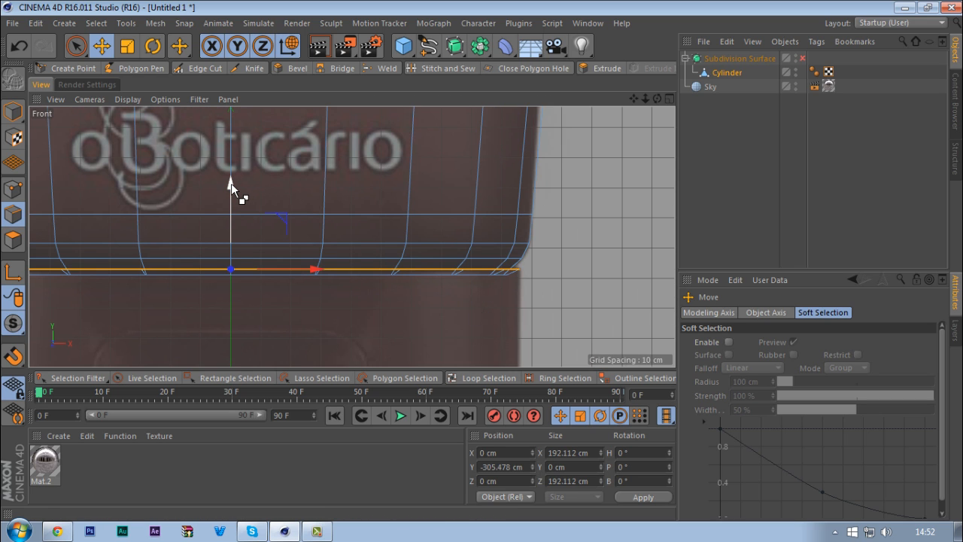
left_click_drag(231, 182, 231, 188)
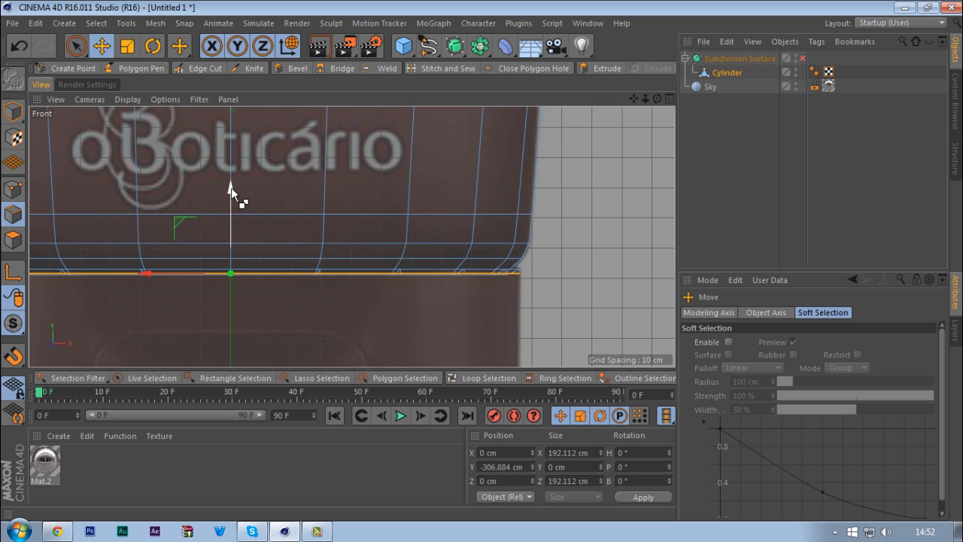
left_click_drag(231, 187, 228, 265)
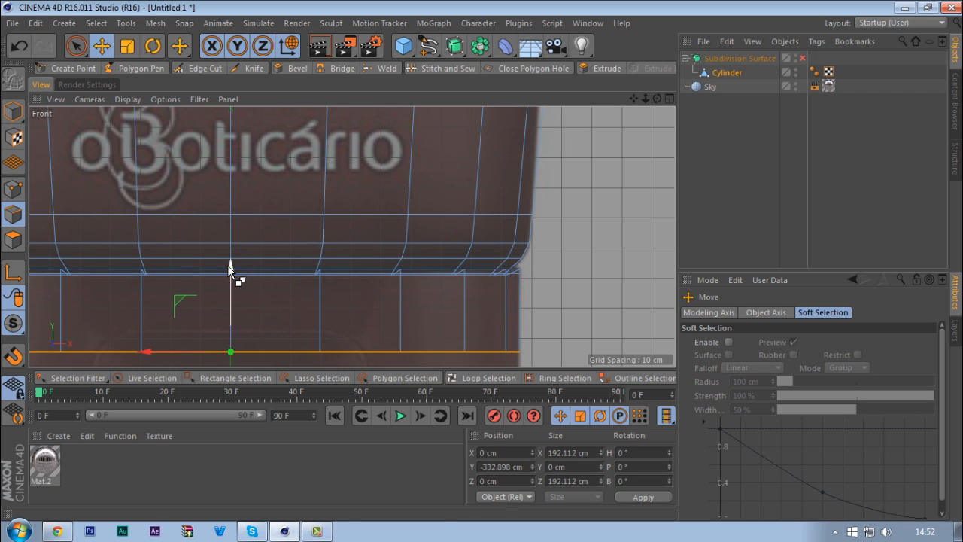
- Enable smoothing, deselect the cylinder and examine the groove between the tube body and the cap in Perspective
middle_click(228, 265)
middle_click(250, 215)
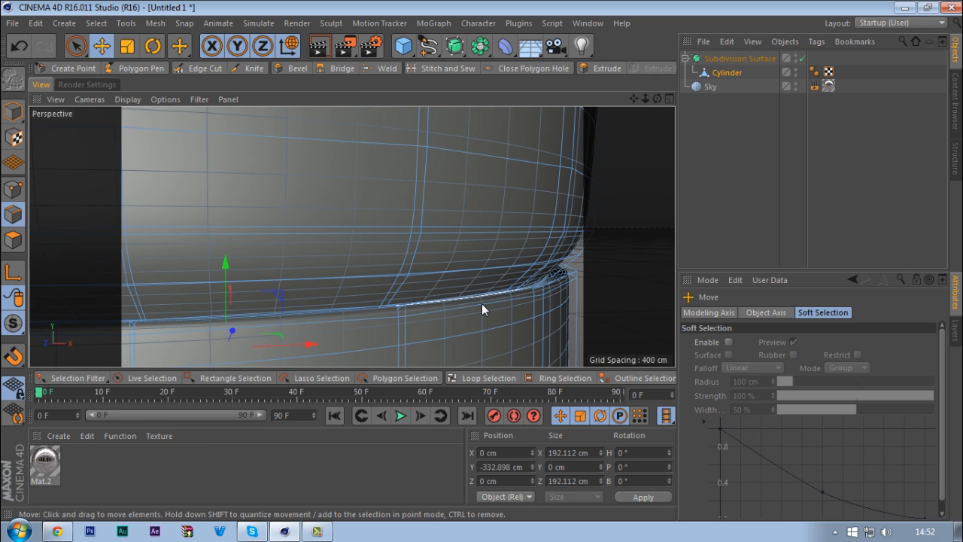
left_click(767, 228)
left_click_drag(493, 291, 478, 314, "alt")
right_click_drag(479, 299, 406, 330, "alt")
left_click_drag(407, 330, 379, 285, "alt")
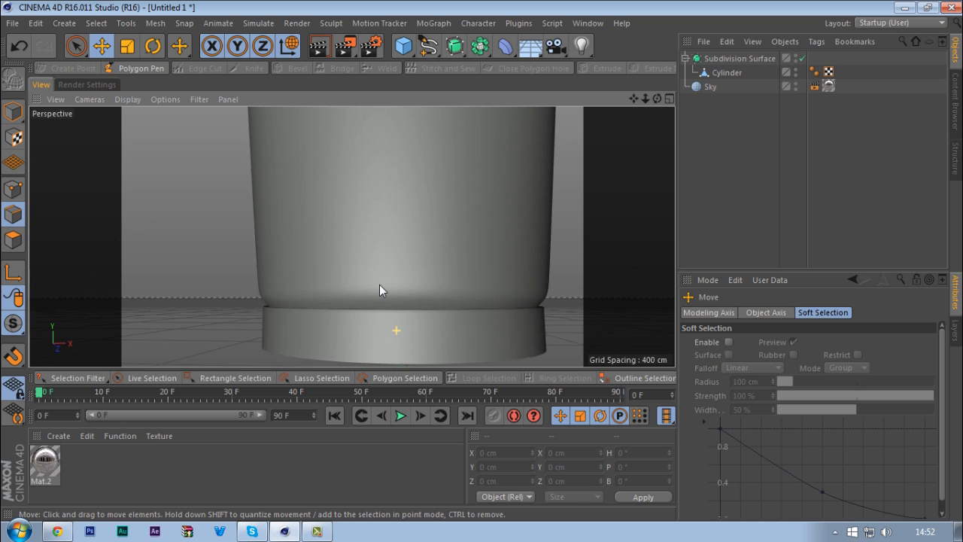
right_click_drag(379, 284, 335, 330, "alt")
left_click_drag(335, 331, 391, 316, "alt")
right_click_drag(391, 315, 331, 340, "alt")
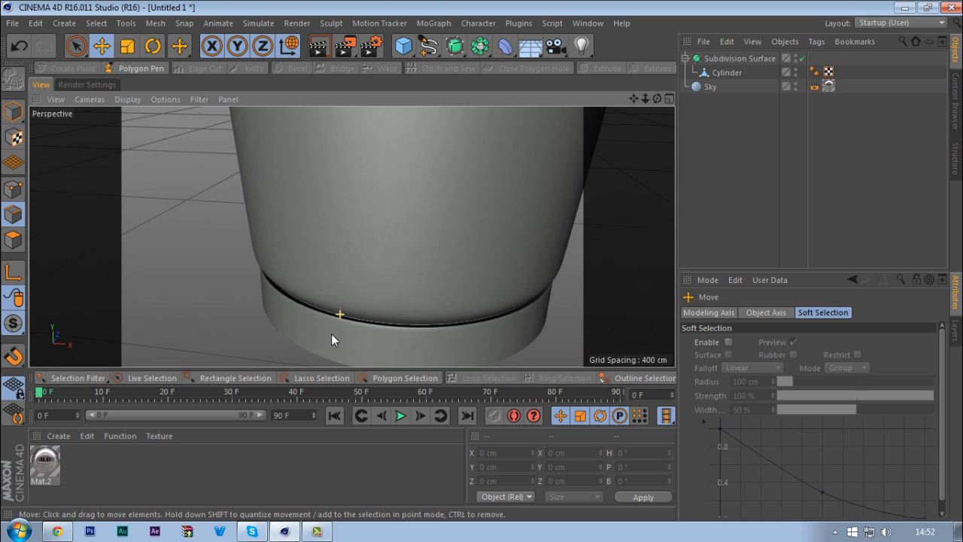
left_click_drag(331, 333, 342, 284, "alt")
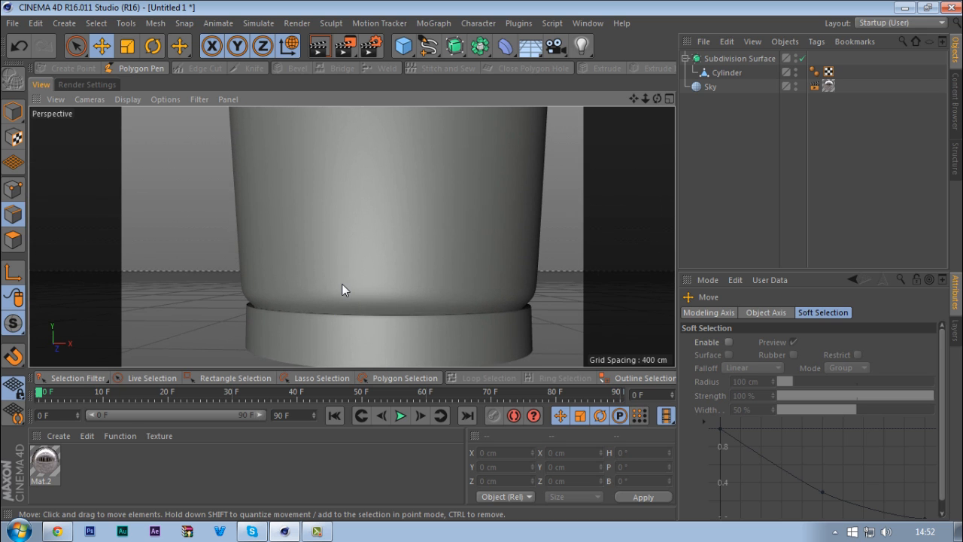
- Reselect the cylinder with smoothing disabled and raise its bottom edge to Y about -326.0 cm in the Front view
middle_click(341, 283)
middle_click(455, 297)
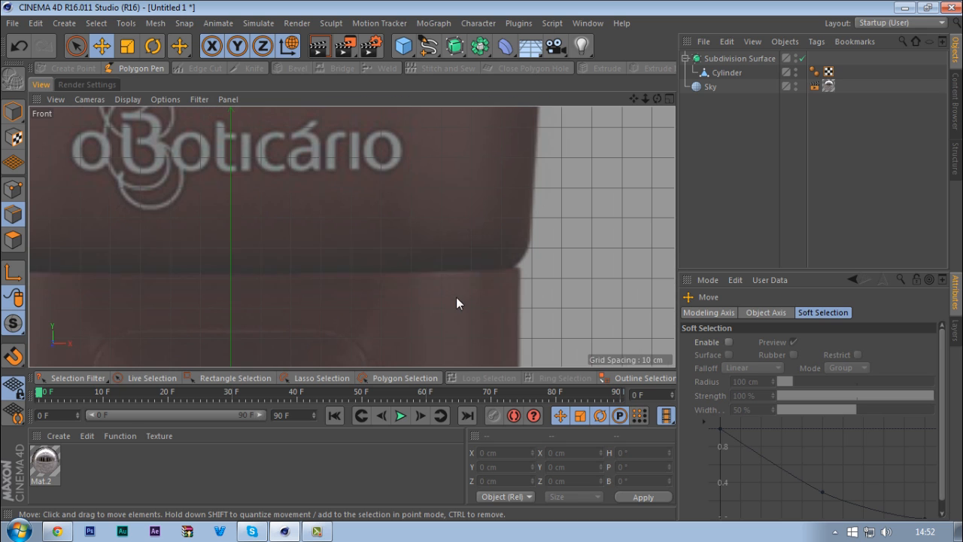
left_click(718, 73)
scroll(403, 212, "down", 5)
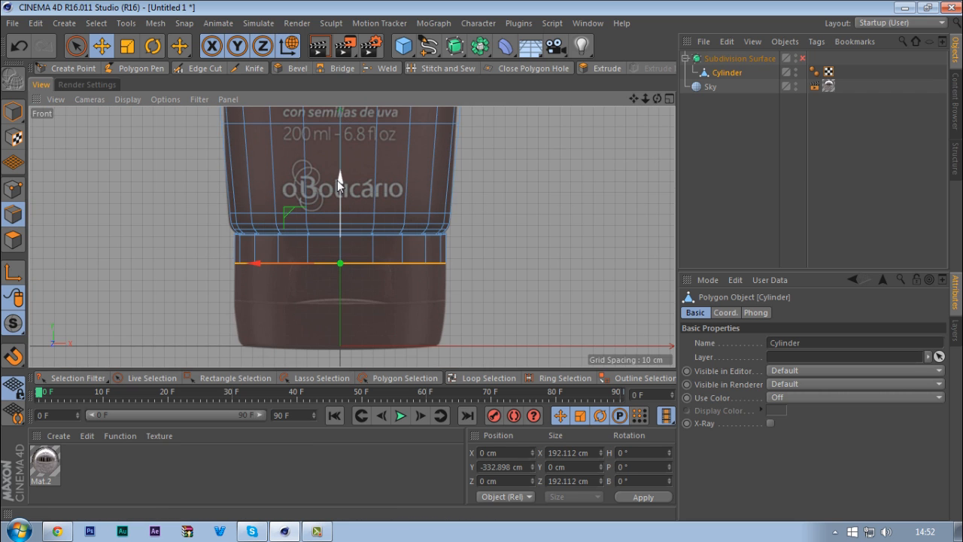
scroll(348, 211, "up", 2)
left_click_drag(341, 199, 340, 187)
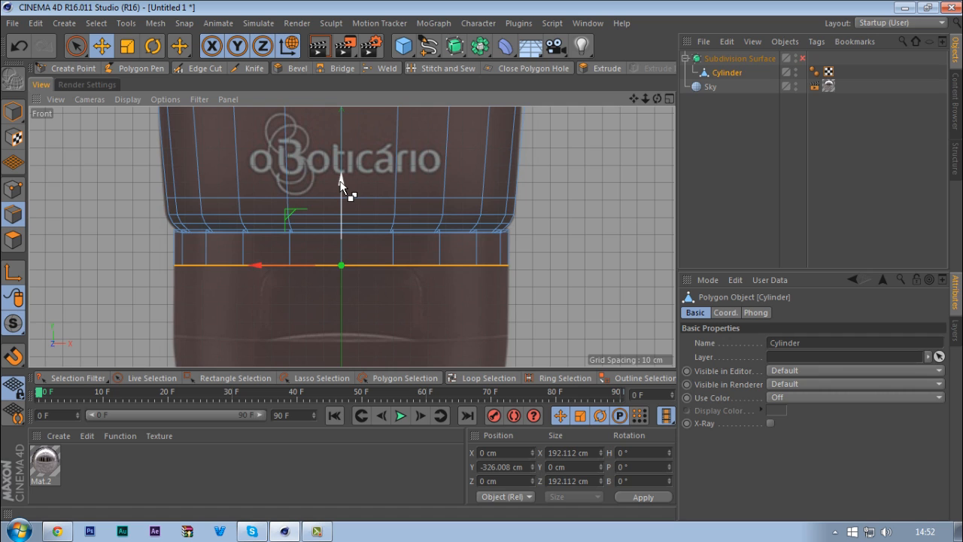
- Extrude the bottom edge down to Y about -367.8 cm, level with the cap's opening line in the reference
left_click_drag(340, 187, 337, 223)
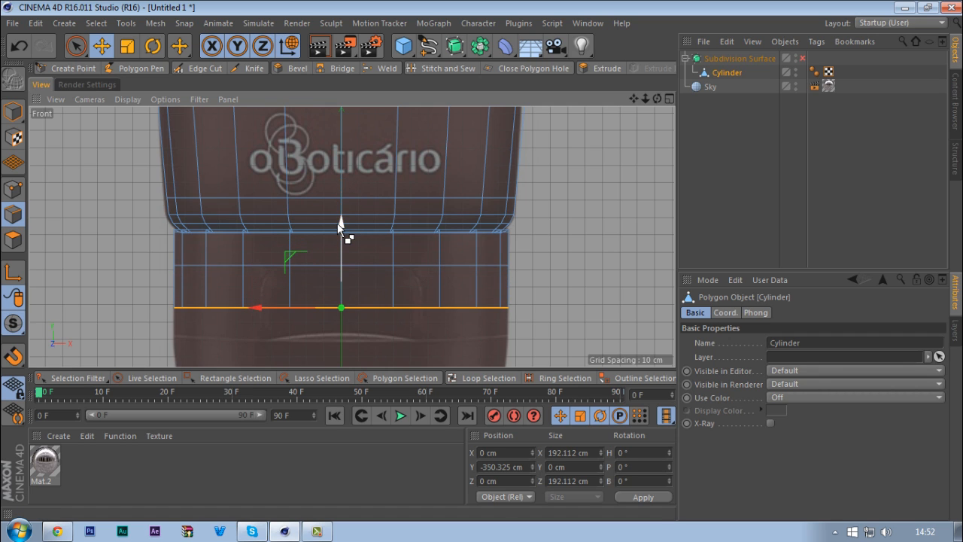
key("ctrl+z")
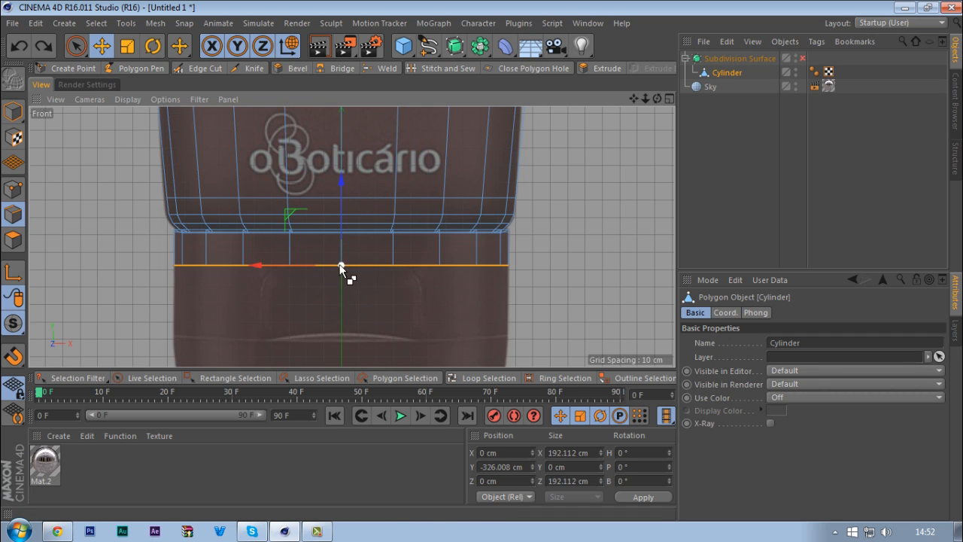
left_click_drag(342, 186, 342, 258)
- Extrude the cap edge down to Y about -386.6 cm and scale it inward to about 187.7 cm
scroll(332, 253, "down", 4)
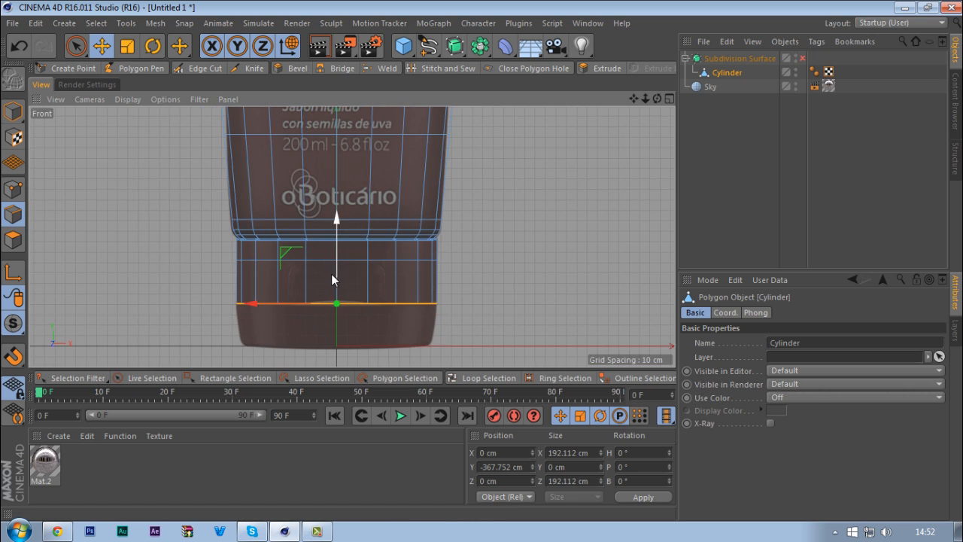
scroll(332, 280, "up", 4)
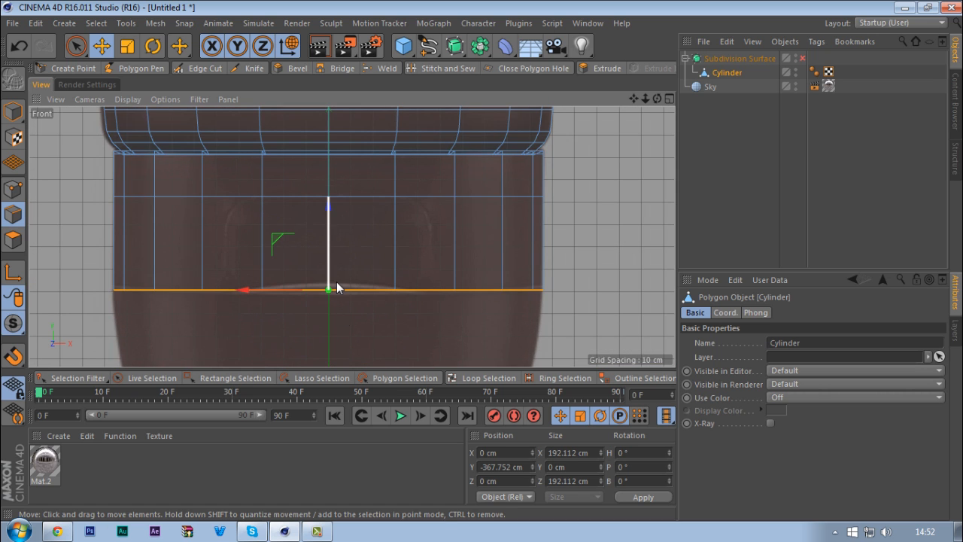
scroll(336, 287, "down", 3)
scroll(333, 283, "up", 5)
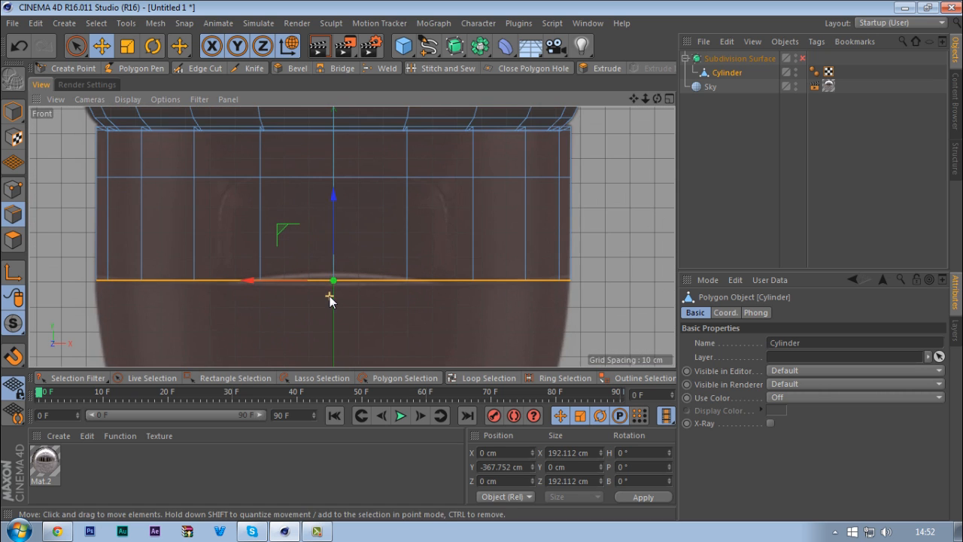
left_click_drag(335, 197, 328, 245)
key("t")
left_click_drag(612, 257, 599, 261)
- Extrude the cap edge down to Y about -402.1 cm and scale it inward to about 181.7 cm
scroll(408, 175, "down", 2)
key("e")
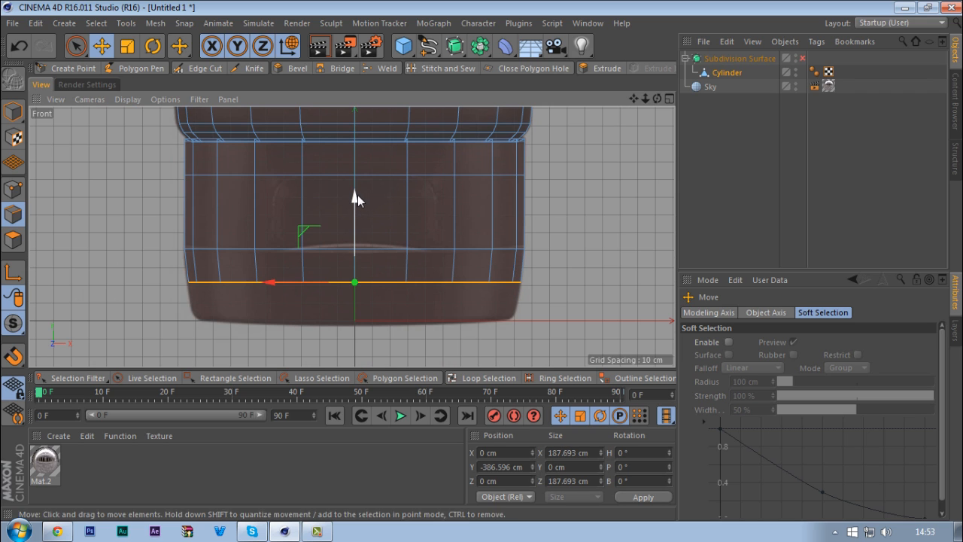
left_click_drag(355, 193, 351, 220)
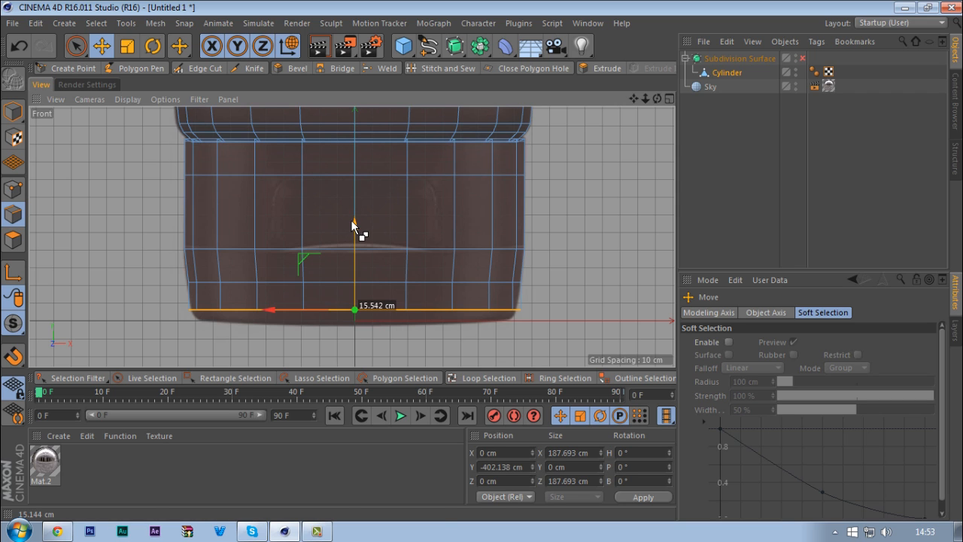
key("t")
left_click_drag(583, 261, 565, 266)
- Extrude the cap edge to Y about -405.0 cm scaled to about 178.1 cm, and extrude it again to Y about -407.8 cm
scroll(272, 214, "up", 3)
key("e")
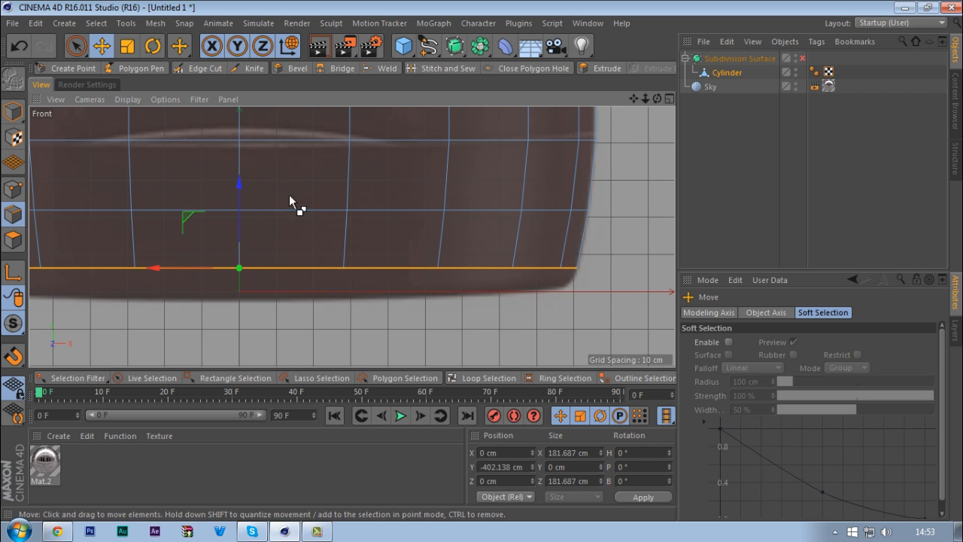
left_click_drag(237, 188, 238, 201)
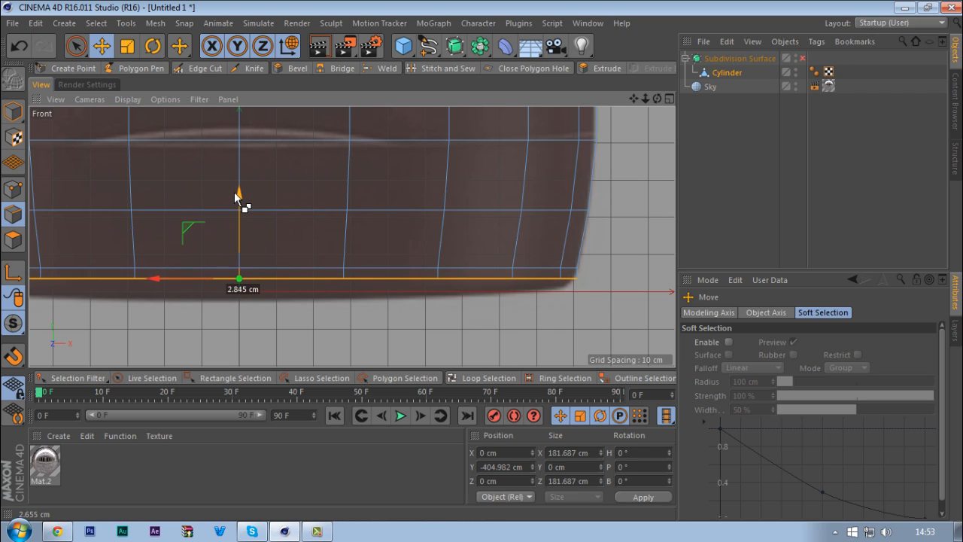
key("t")
left_click_drag(531, 220, 600, 246)
key("e")
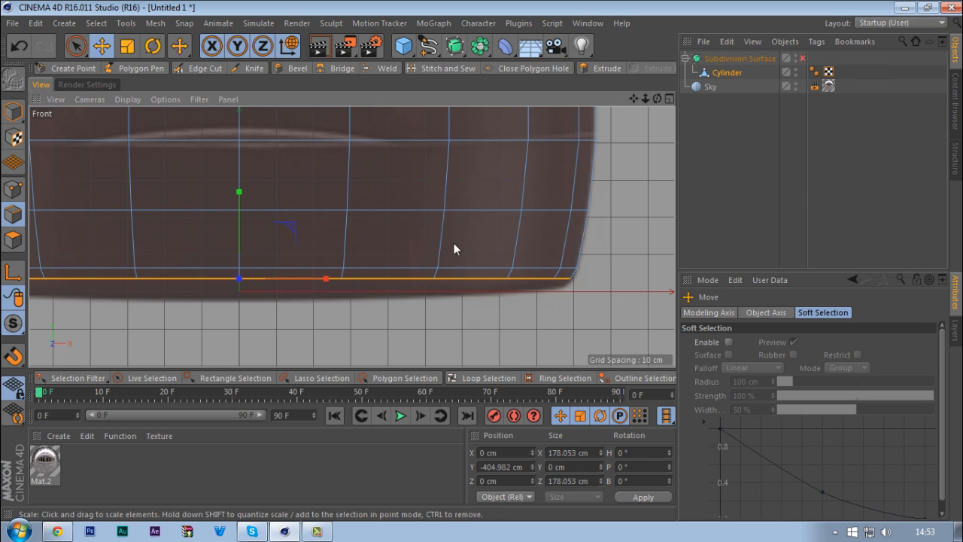
left_click_drag(241, 197, 237, 202)
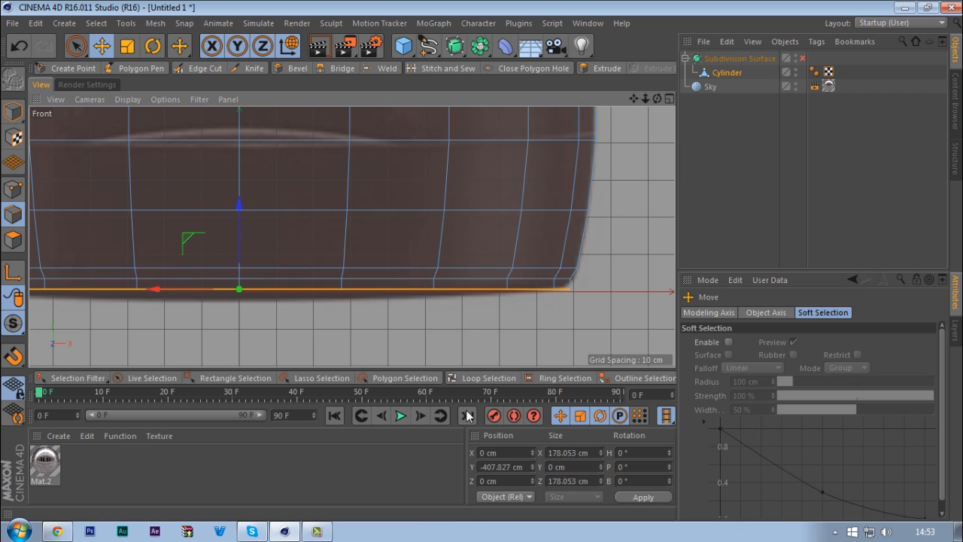
left_click(506, 467)
type("0")
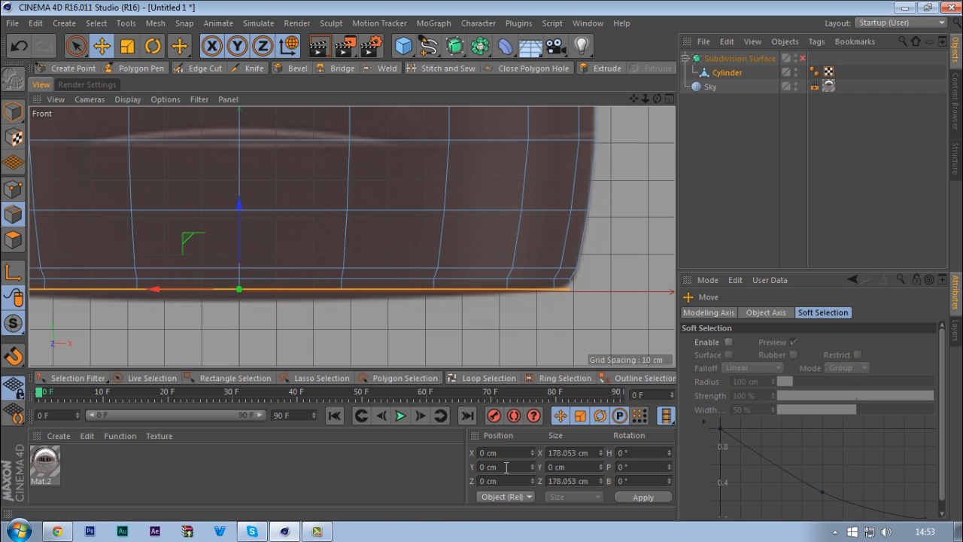
key("Return")
key("ctrl+z")
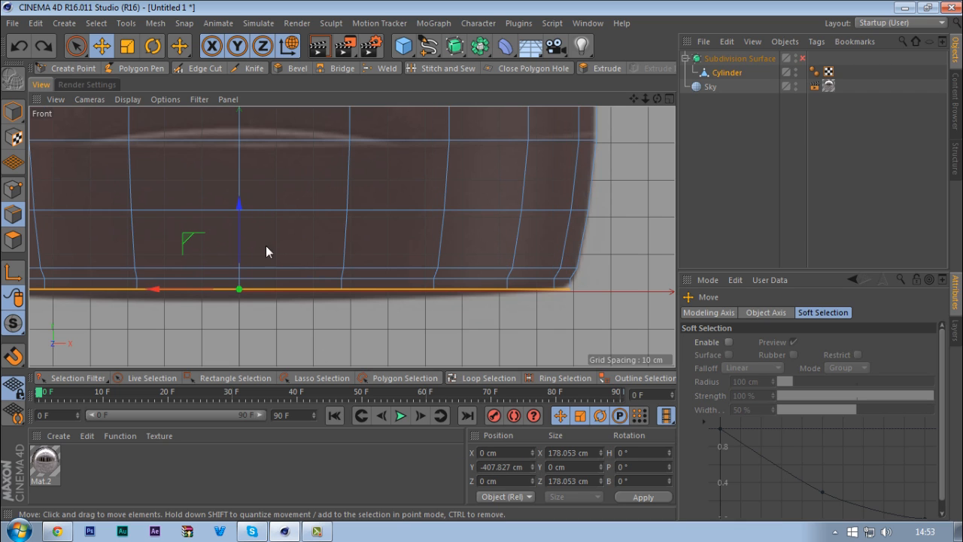
- Move the cap's bottom edge to Y about -407.1 cm, scale it in slightly and extrude it inward to about 158.4 cm
left_click_drag(239, 203, 238, 208)
key("t")
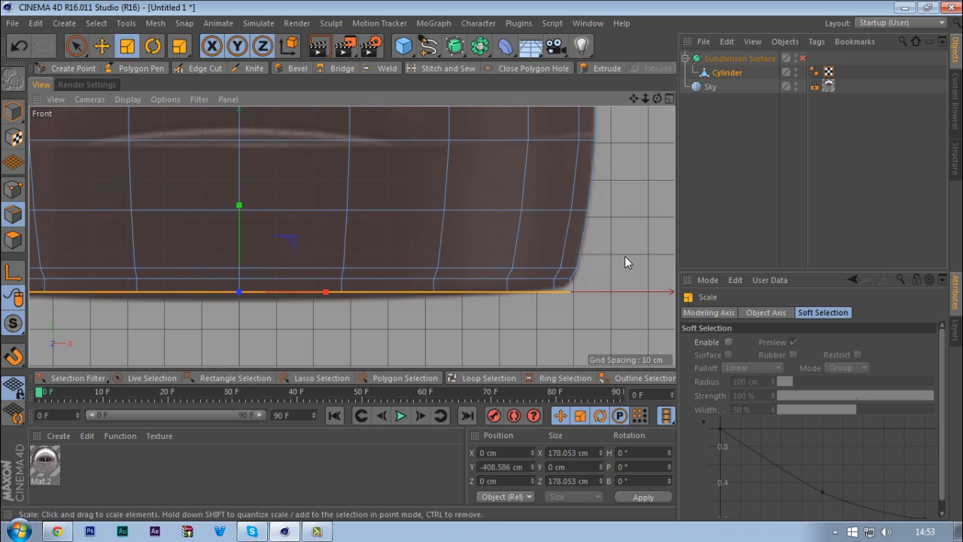
left_click_drag(624, 256, 580, 271)
key("ctrl+z")
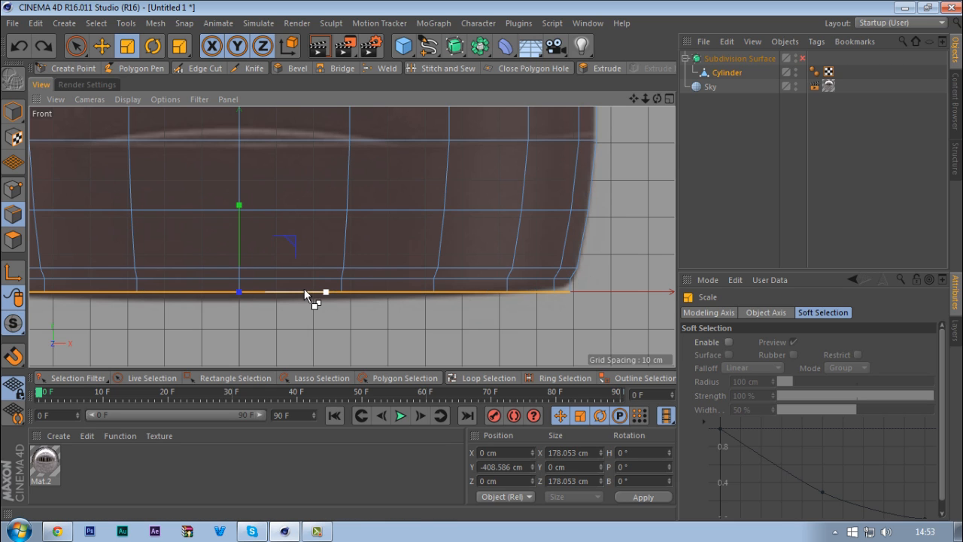
key("e")
left_click_drag(238, 209, 237, 204)
key("t")
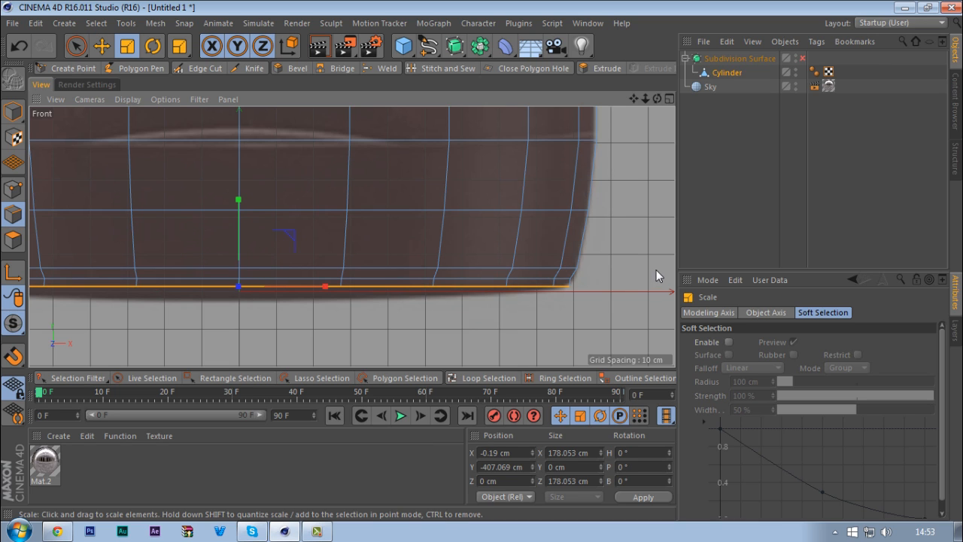
left_click_drag(637, 271, 617, 270)
left_click_drag(543, 237, 486, 242)
- Inspect the cap's open underside and inward-extruded rim in the Perspective view
middle_click(486, 241)
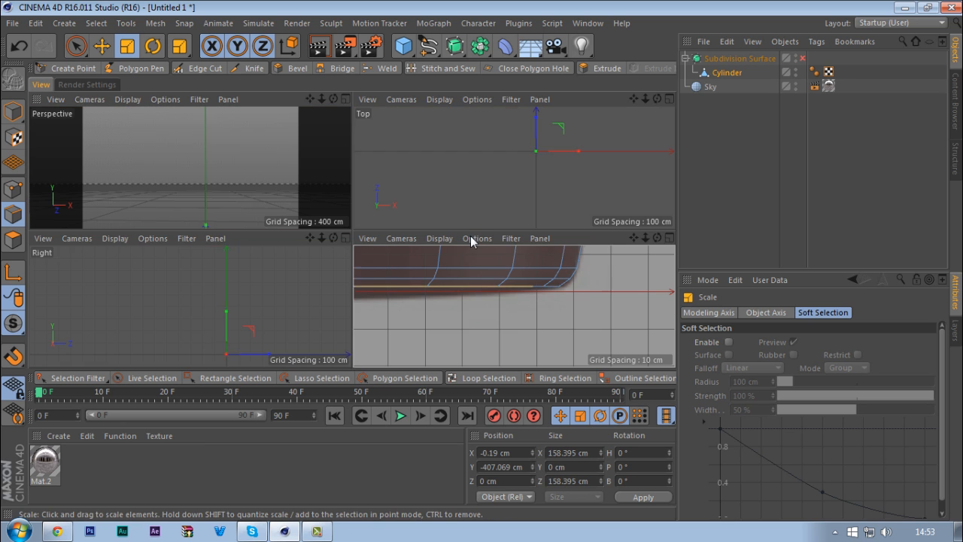
middle_click(171, 160)
scroll(171, 161, "down", 7)
left_click_drag(423, 239, 344, 332, "alt")
scroll(569, 196, "up", 10)
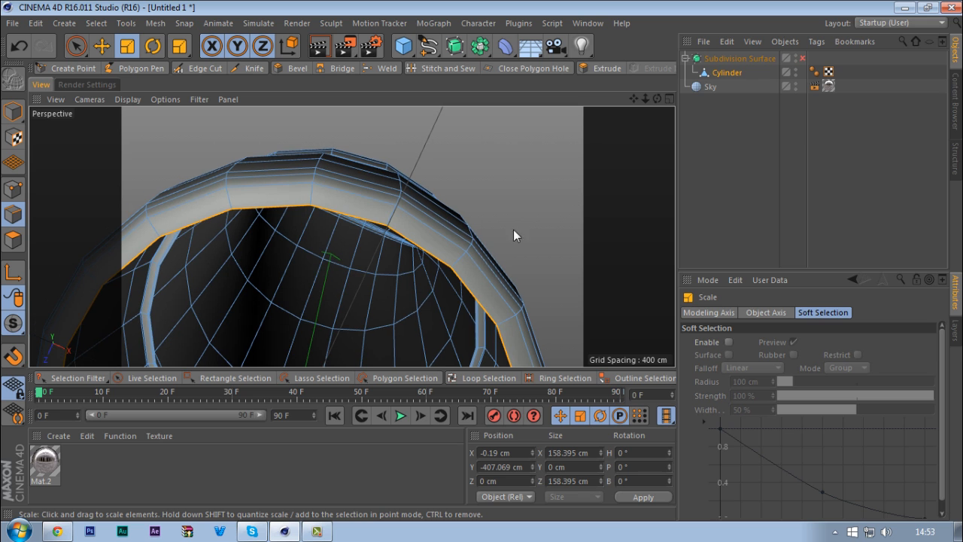
left_click_drag(449, 230, 503, 197, "alt")
- Enable smoothing, deselect the cylinder and examine the finished cap shape and whole tube in Perspective
key("q")
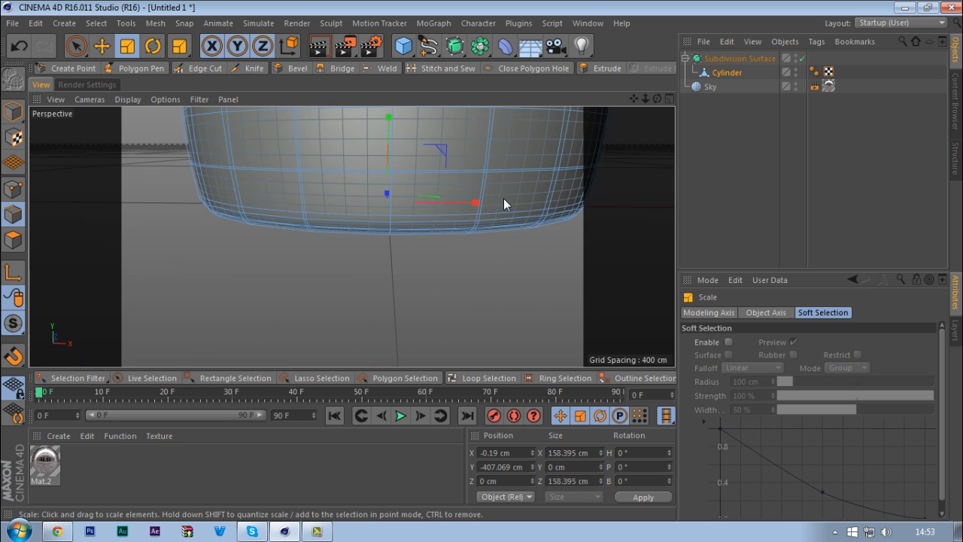
scroll(412, 292, "down", 5)
left_click(737, 207)
middle_click_drag(403, 168, 353, 236, "alt")
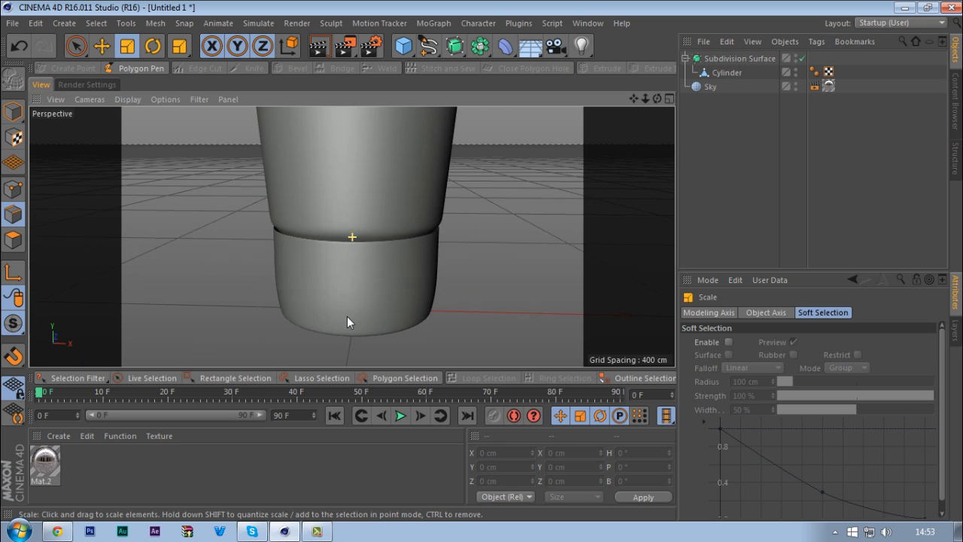
scroll(377, 310, "down", 10)
left_click_drag(431, 276, 350, 298, "alt")
right_click_drag(378, 312, 520, 205, "alt")
- Reselect the cylinder with smoothing disabled and switch to polygon editing in the Front view
left_click(725, 72)
key("q")
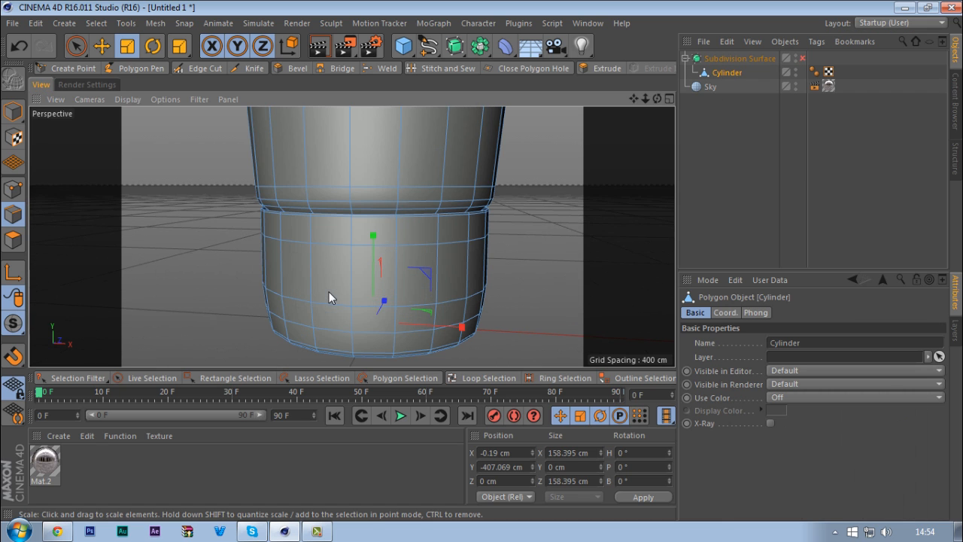
middle_click(343, 295)
middle_click(437, 315)
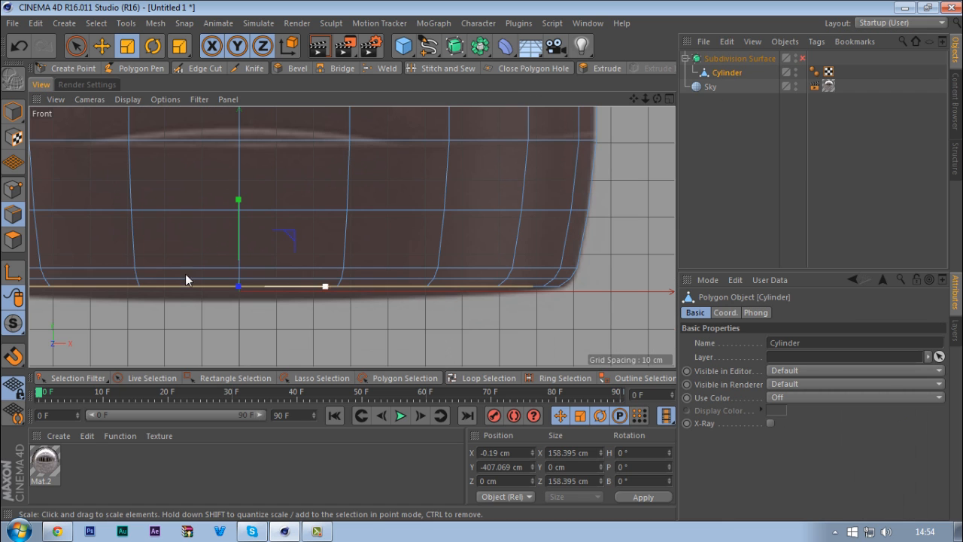
left_click(13, 239)
left_click(294, 230)
- Examine how the cap's front polygons line up with the finger recess in the reference picture
scroll(357, 262, "down", 6)
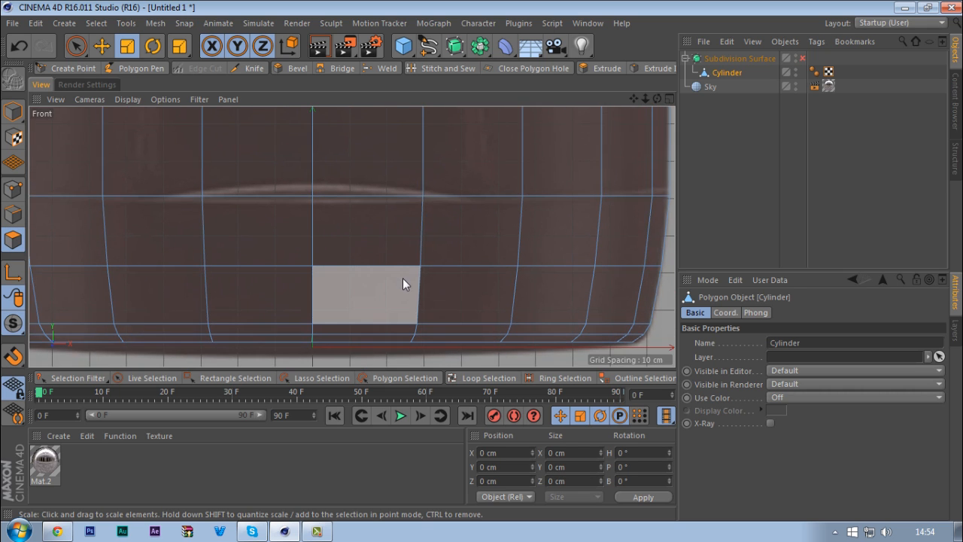
left_click(290, 196)
left_click(377, 192)
left_click(305, 196)
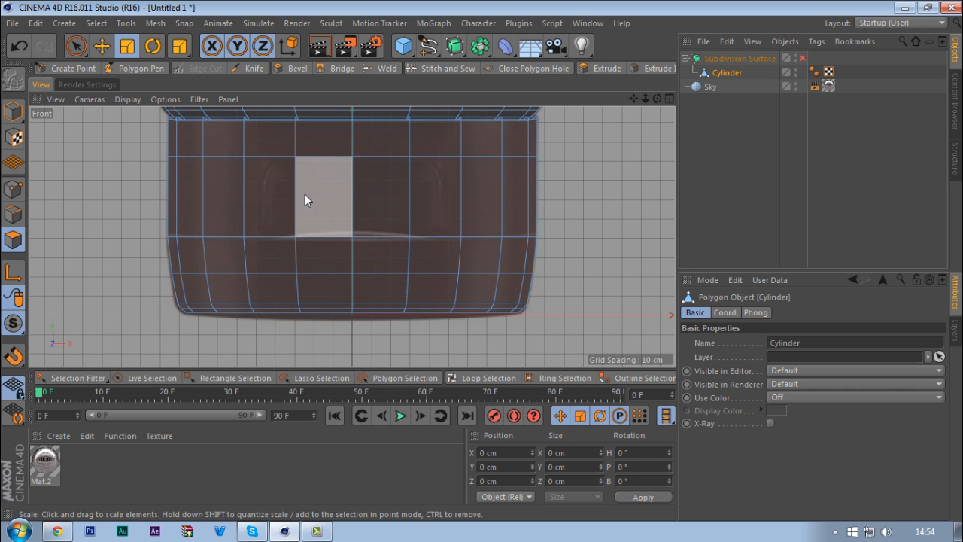
left_click(293, 258)
scroll(294, 256, "down", 5)
scroll(261, 203, "up", 6)
scroll(321, 242, "down", 3)
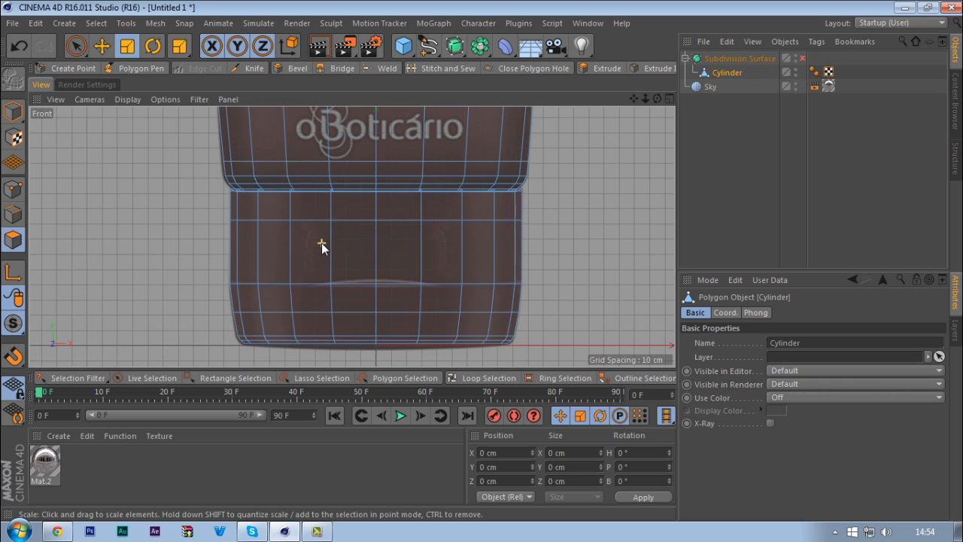
- Select the four adjacent front polygons of the cap that cover the reference picture's finger recess
key("q")
key("q")
left_click(323, 244)
left_click(335, 245)
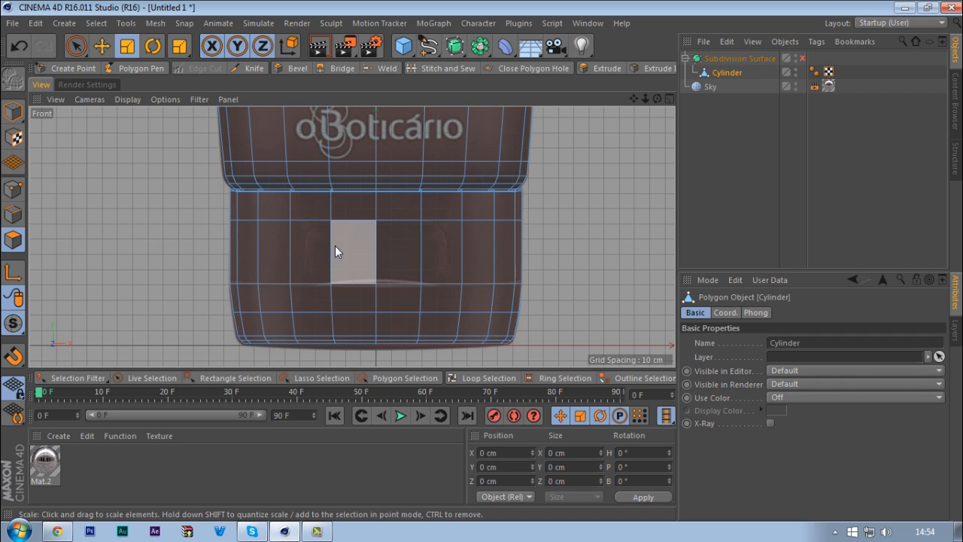
key("space")
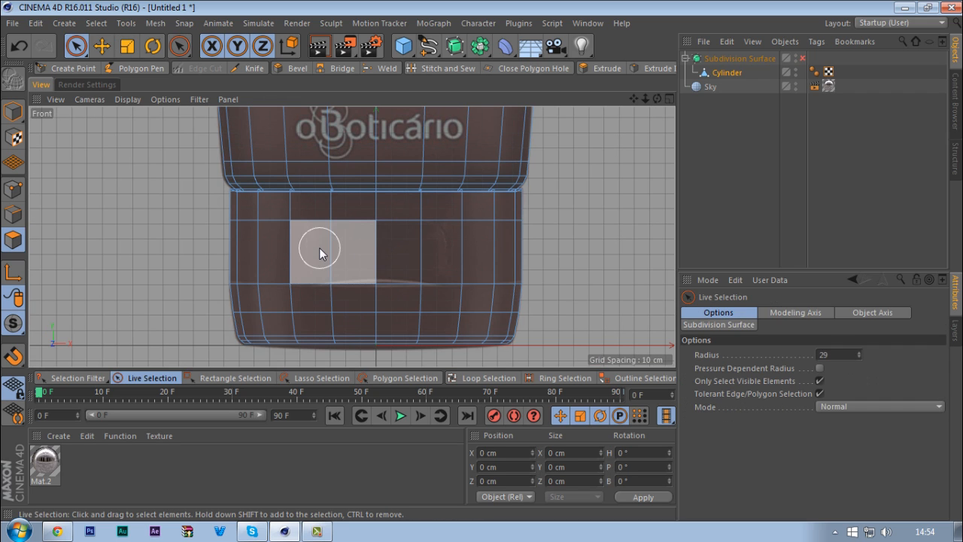
left_click_drag(318, 248, 419, 252)
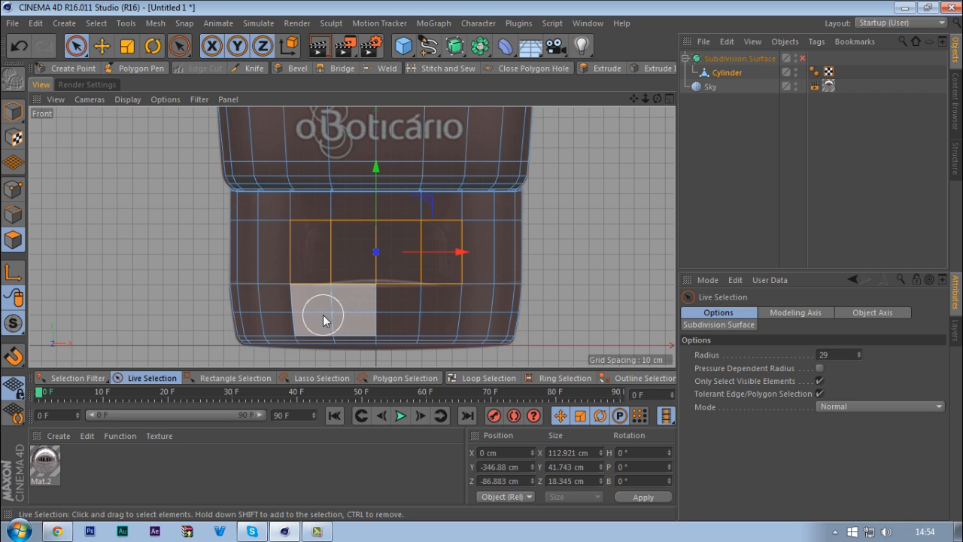
- Knife vertical cuts through both outer selected polygons along the recess's side edges, restricted to the selection
key("k")
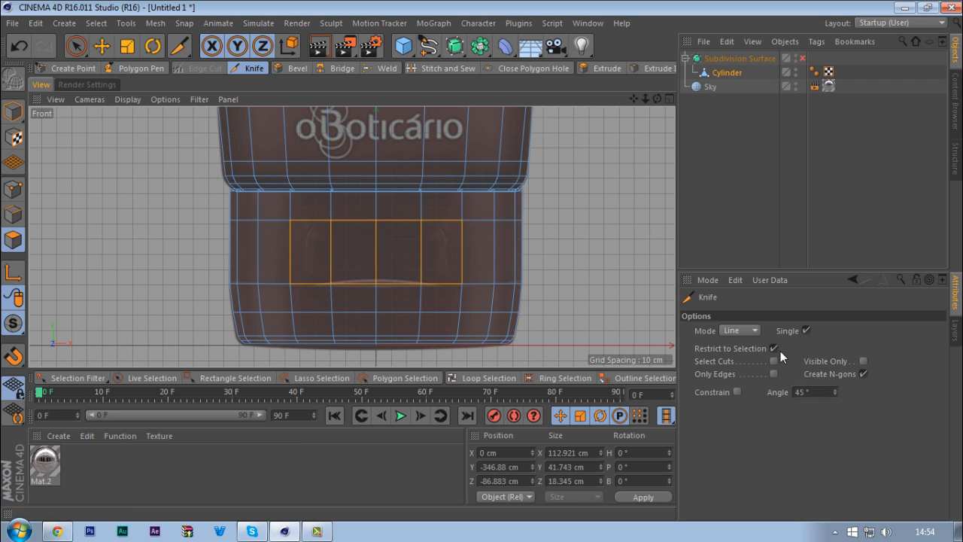
left_click(304, 220)
left_click(306, 283)
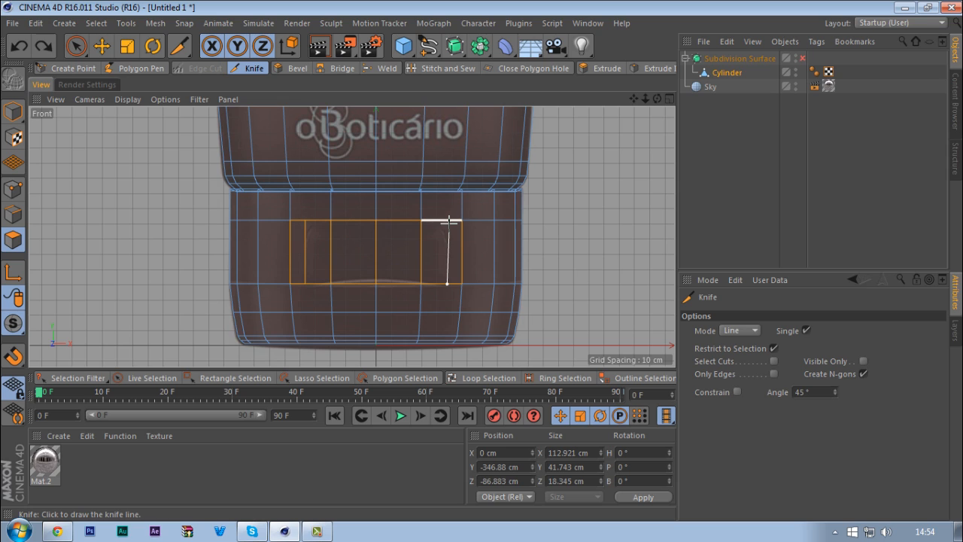
left_click(447, 218)
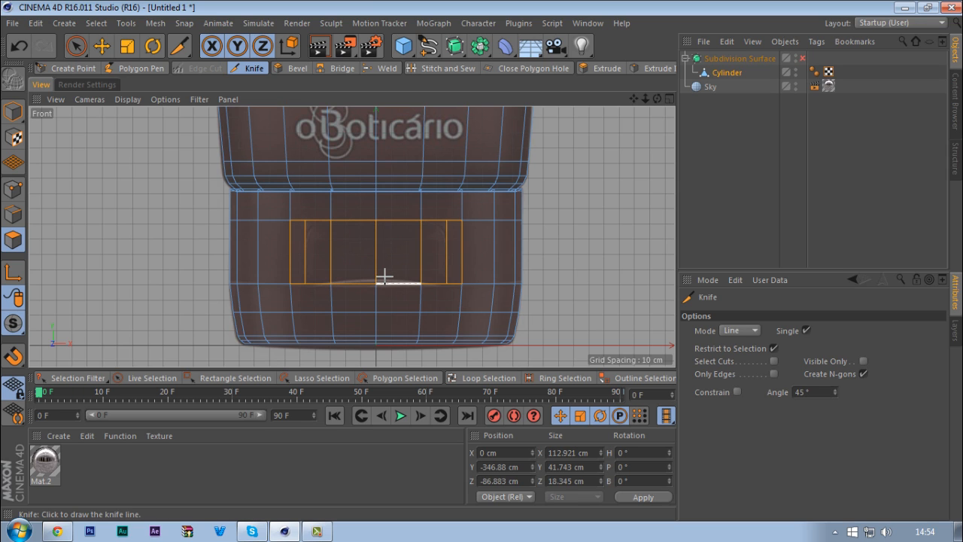
- Set the Front view reference picture's transparency to 60% and deselect the narrow polygons outside the two new cuts
key("shift+v")
left_click_drag(816, 447, 876, 447)
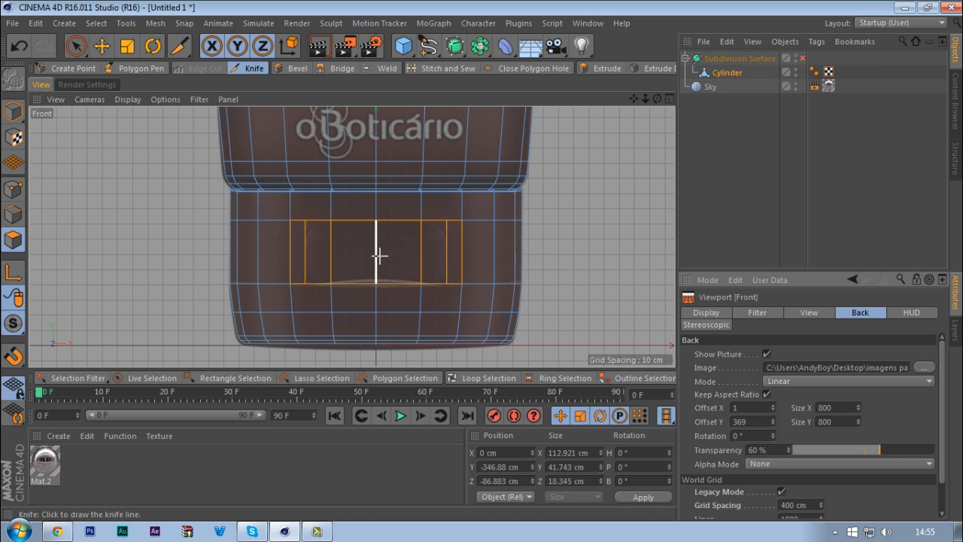
key("space")
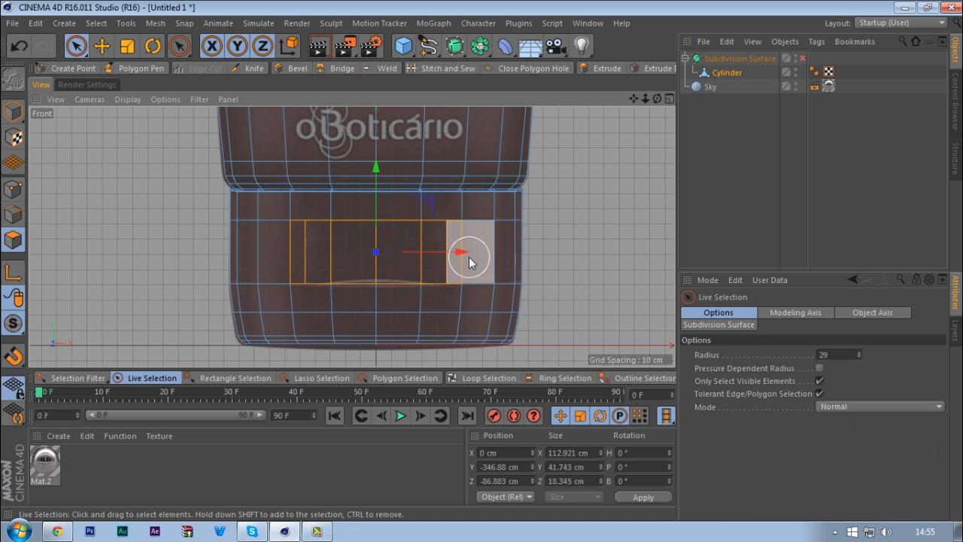
left_click(469, 257, "ctrl")
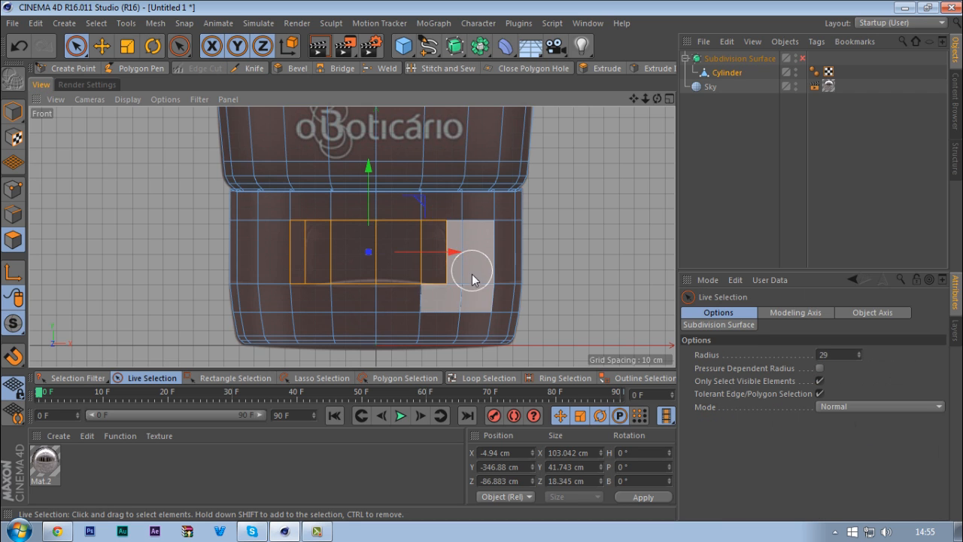
left_click(274, 252, "ctrl")
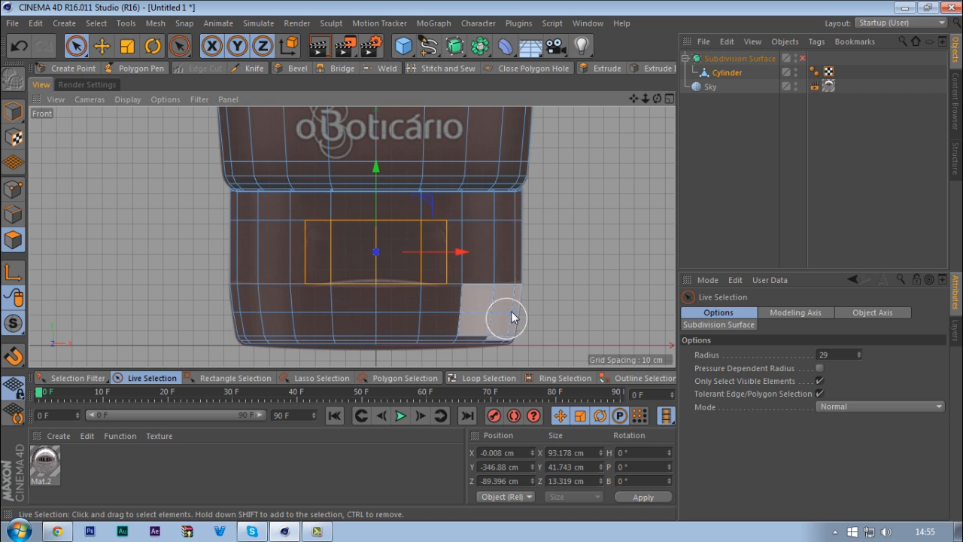
mouse_move(451, 289)
left_mouse_down("shift")
mouse_move(486, 258)
mouse_move(430, 309)
mouse_move(308, 308)
mouse_move(390, 318)
left_mouse_up("shift")
key("ctrl+z")
key("ctrl+z")
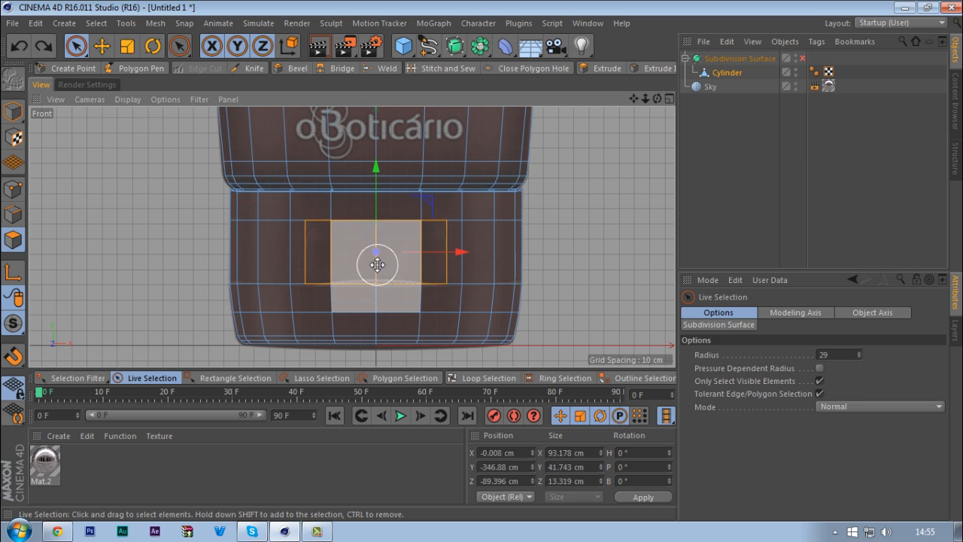
- Try extruding the selected recess polygons into the cap and check the smoothed hollow in Perspective
middle_click(376, 260)
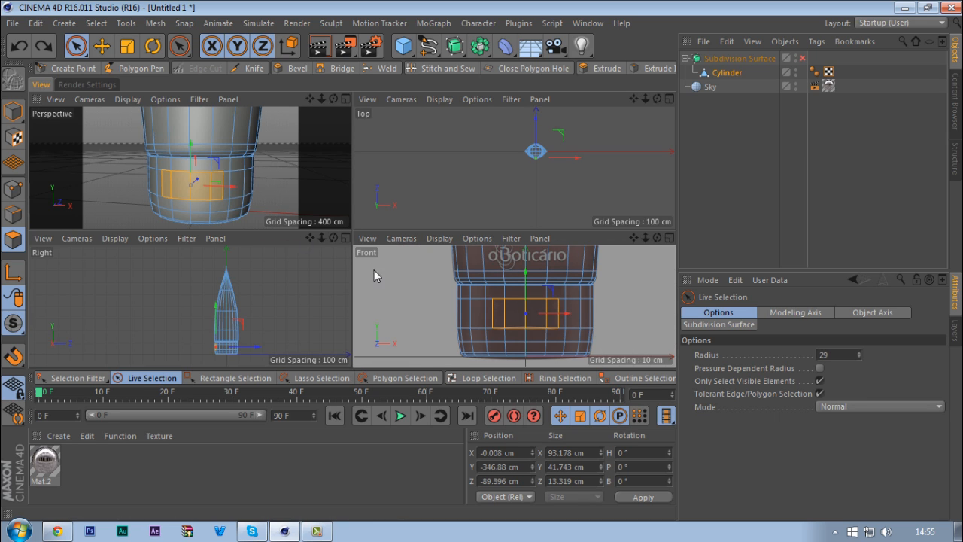
middle_click(488, 314)
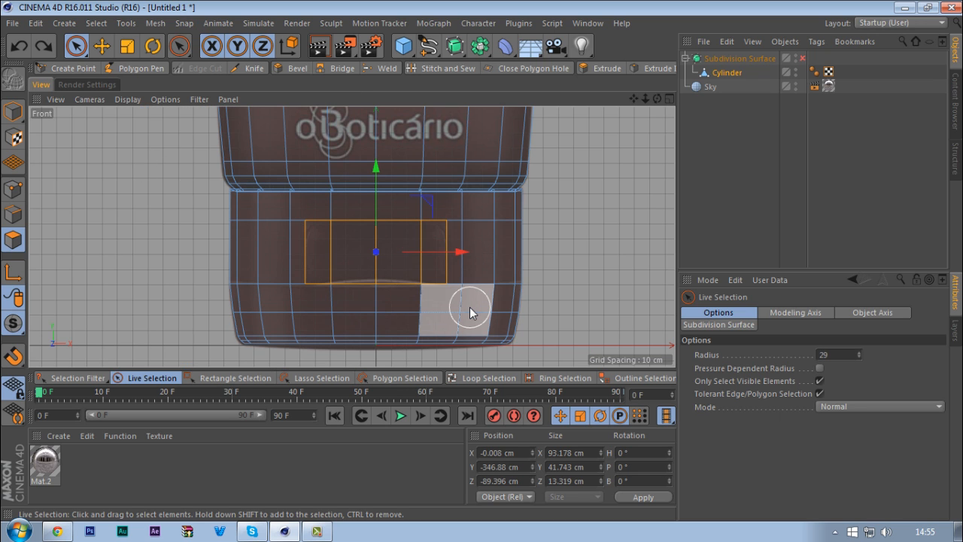
middle_click(424, 281)
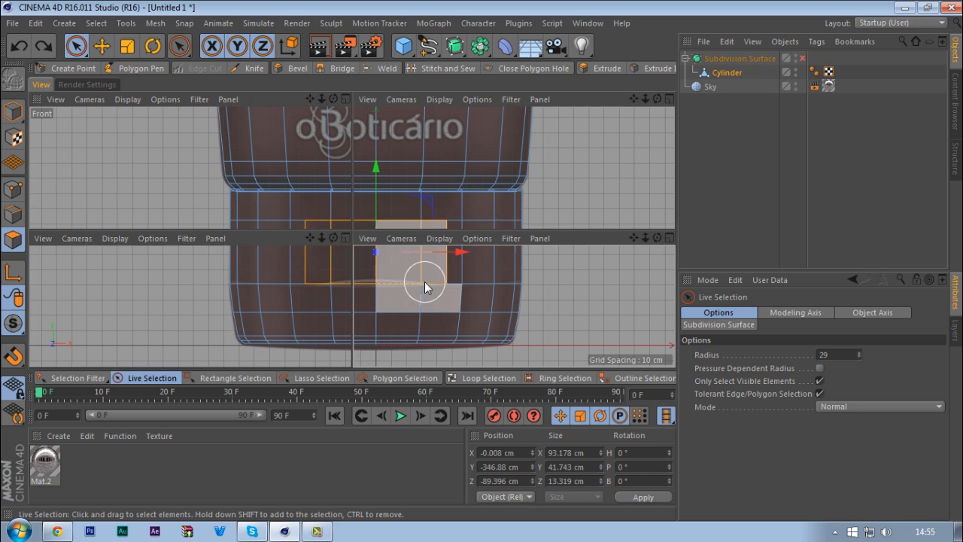
middle_click(198, 192)
key("q")
left_click_drag(331, 265, 413, 236, "alt")
left_click(720, 235)
mouse_move(350, 296)
right_mouse_down("alt")
mouse_move(390, 278)
mouse_move(356, 290)
right_mouse_up("alt")
left_click_drag(337, 298, 318, 279, "alt")
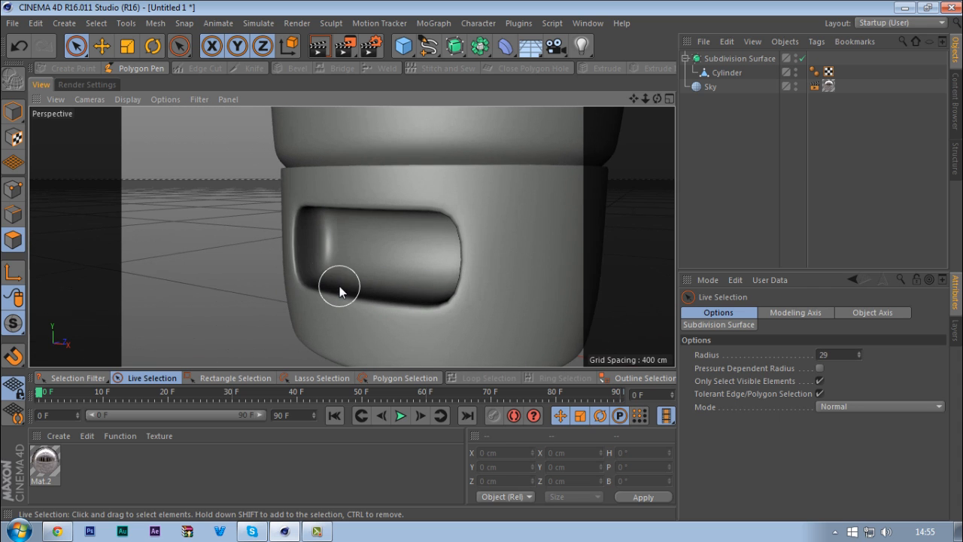
left_click(338, 283)
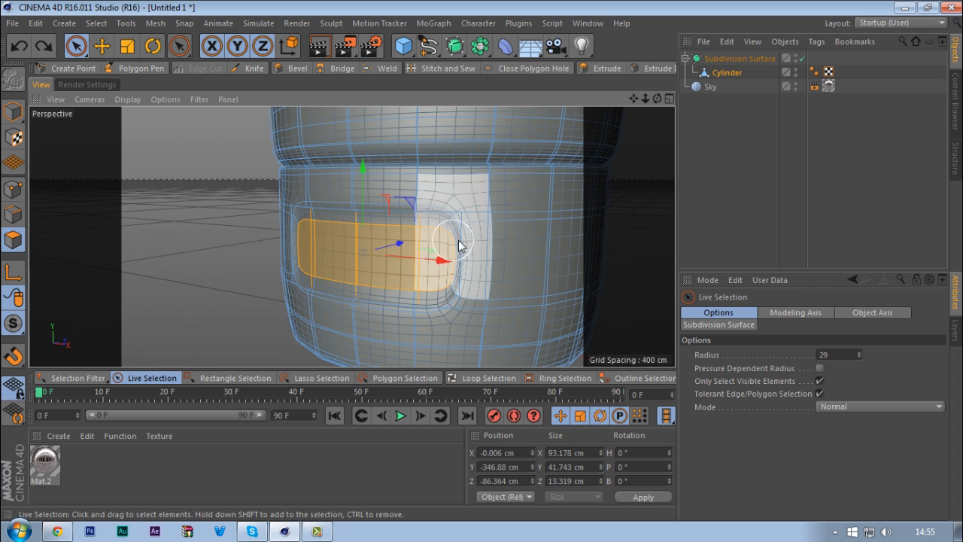
- Knife a horizontal cut through the selected recess polygons just above their lower edge in the Front view with smoothing disabled
left_click_drag(419, 263, 421, 276)
middle_click(422, 276)
middle_click(356, 263)
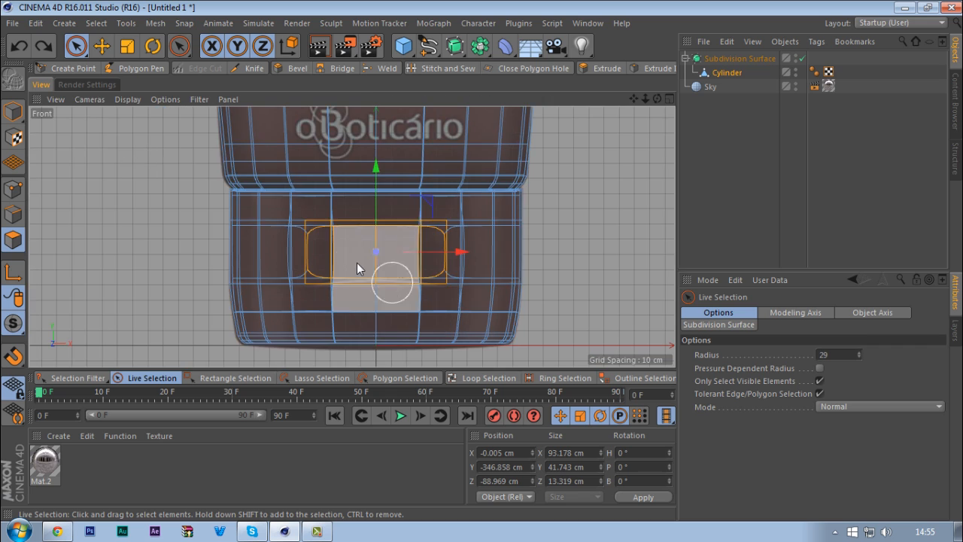
scroll(356, 262, "up", 3)
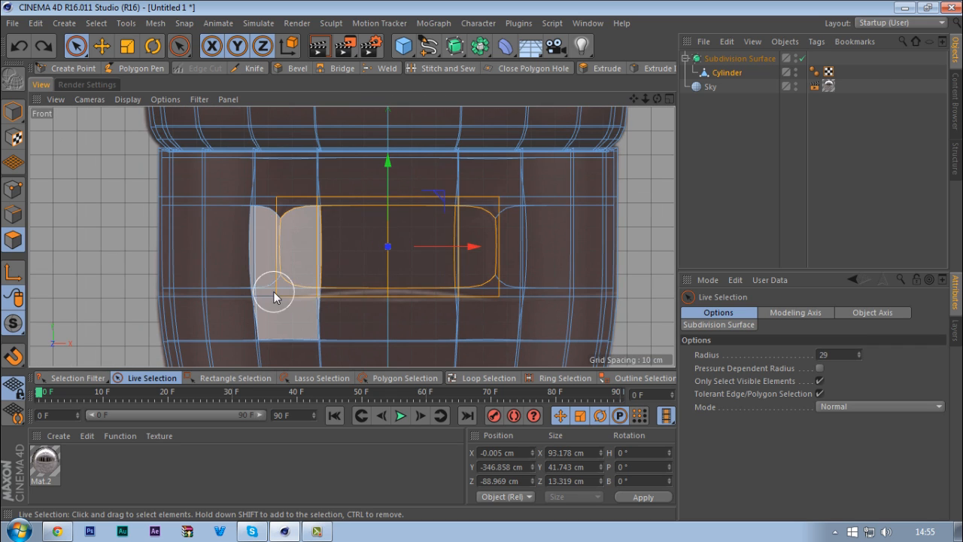
key("q")
key("k")
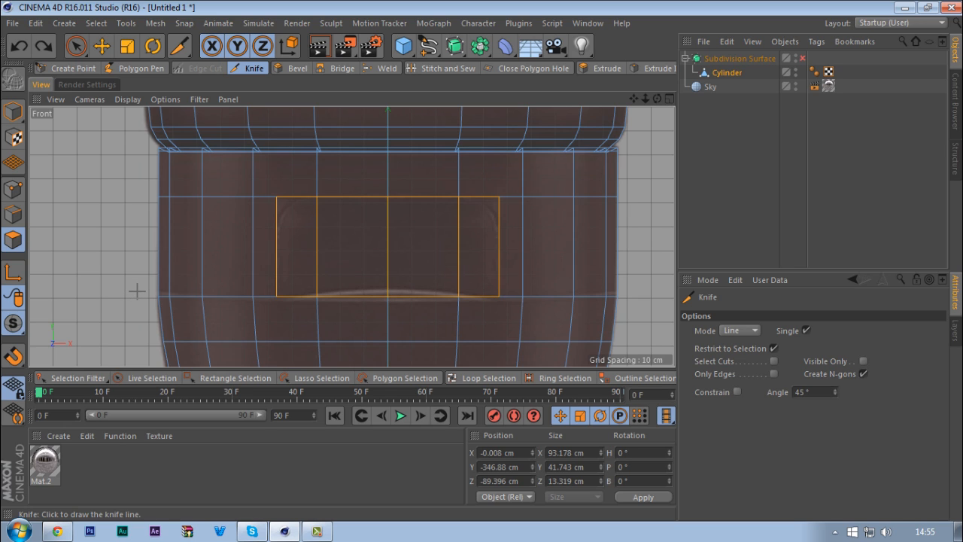
left_click_drag(137, 291, 643, 299)
- Extrude the selected recess polygons inward along their depth axis in Perspective with smoothing enabled, then deselect the cylinder
middle_click(382, 265)
middle_click(254, 185)
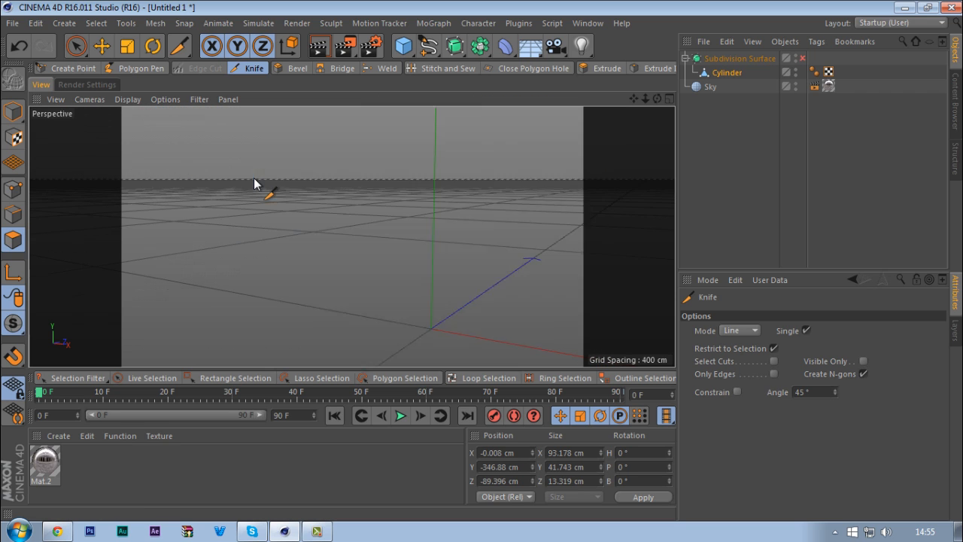
key("q")
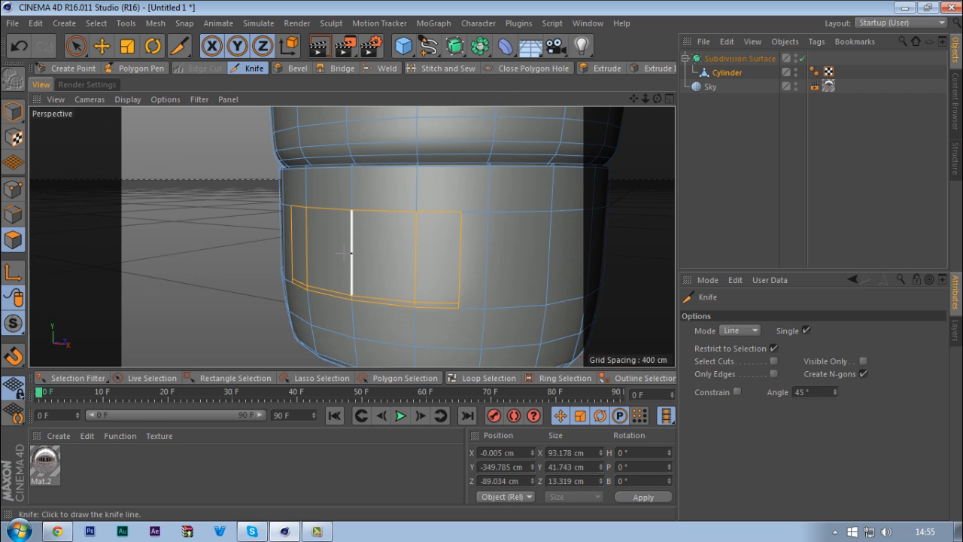
key("e")
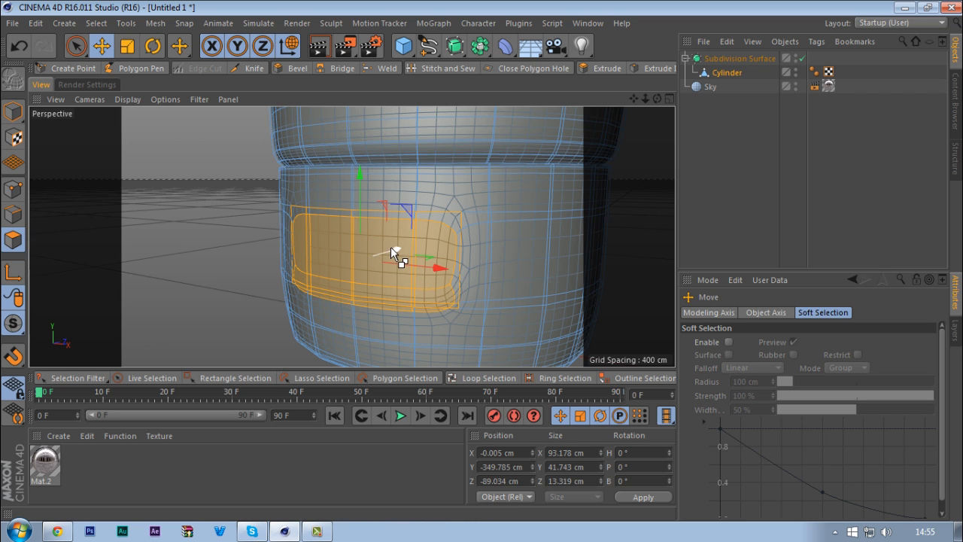
left_click_drag(391, 246, 416, 244)
left_click(688, 210)
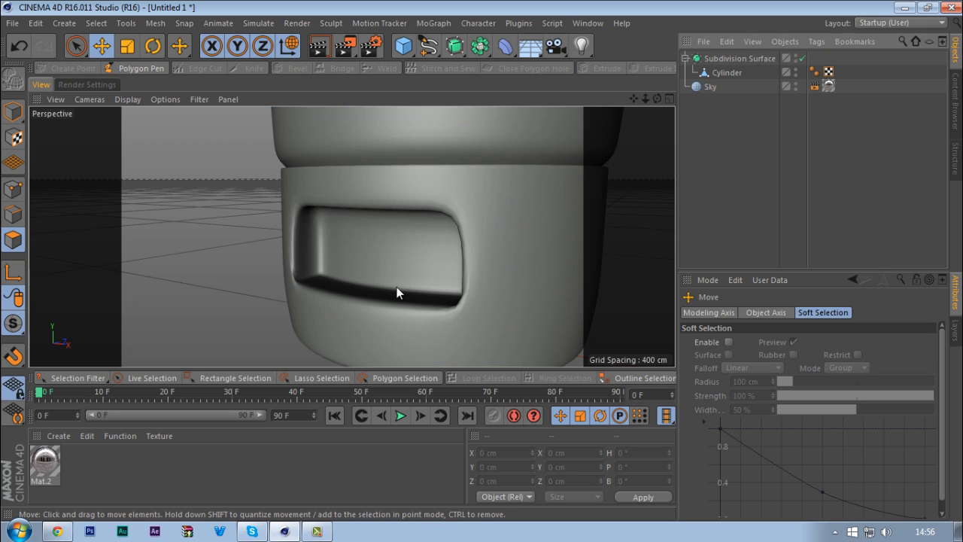
- Inspect the smoothed recess's corners and lower ledge from several Perspective angles and against the Front view
left_click_drag(396, 286, 410, 298, "alt")
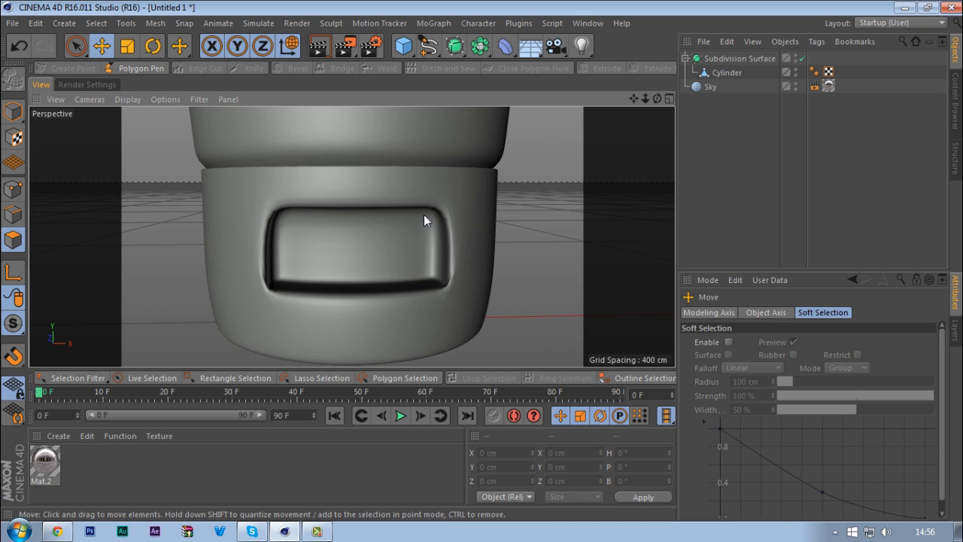
left_click_drag(624, 175, 292, 320, "alt")
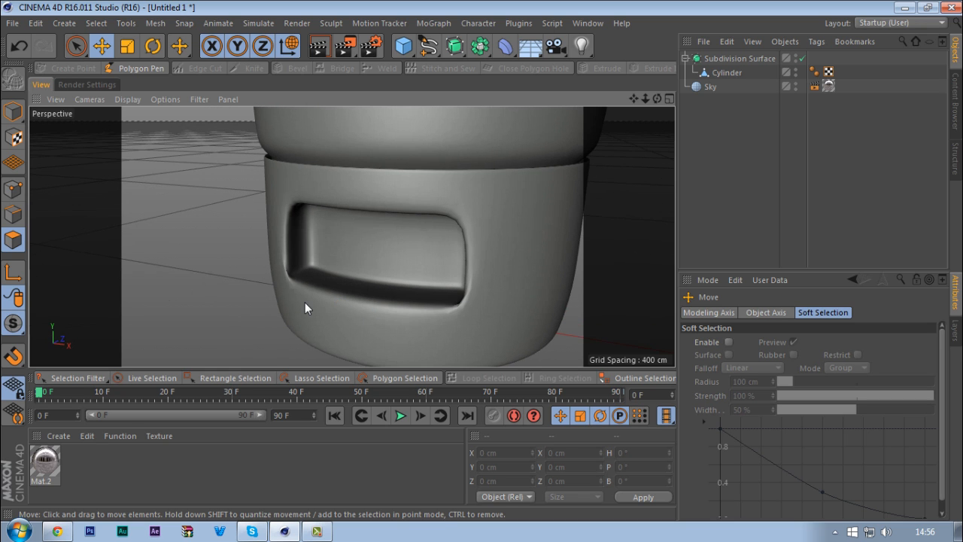
middle_click(304, 302)
middle_click(445, 311)
middle_click(372, 283)
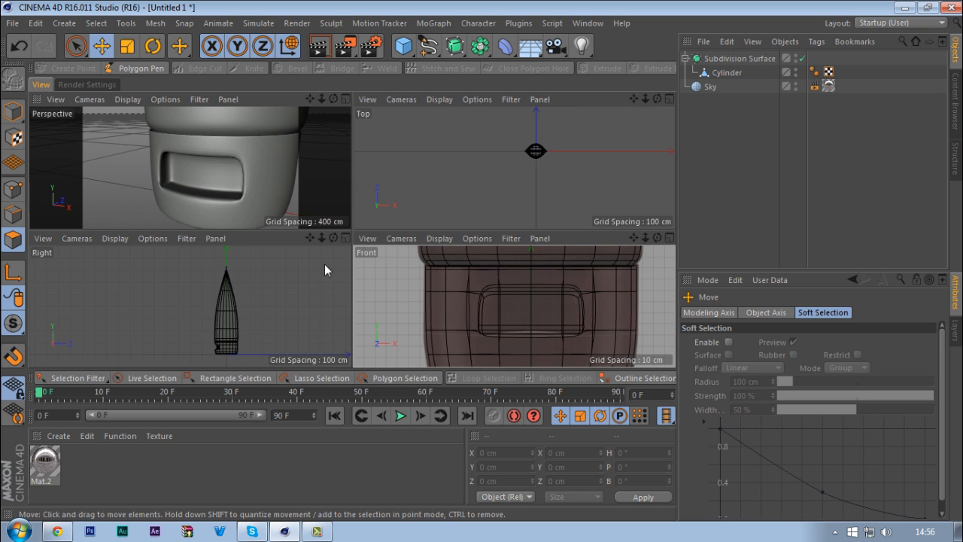
middle_click(228, 191)
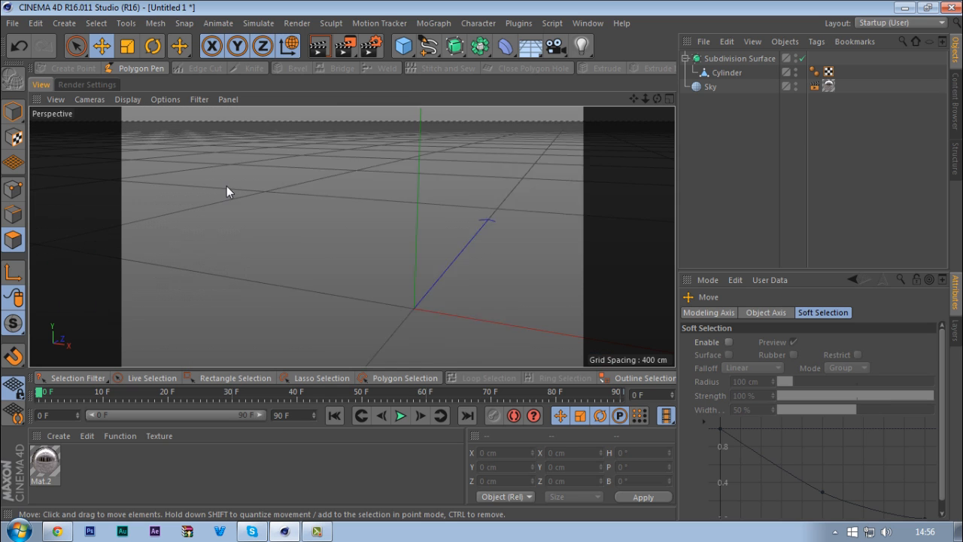
left_click_drag(354, 241, 357, 273, "alt")
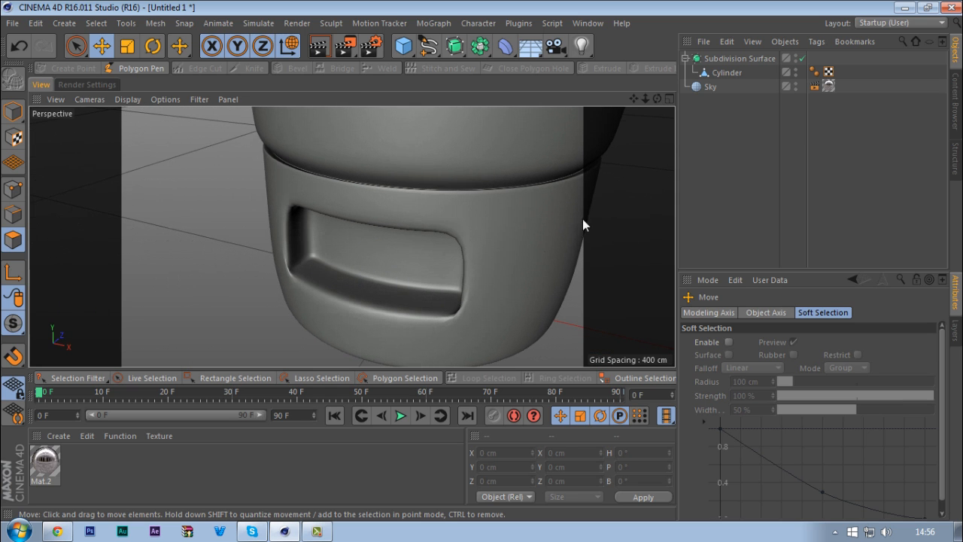
- Undo the inward extrusion of the recess polygons after reselecting the cylinder with smoothing disabled
left_click(713, 61)
left_click(710, 72)
key("q")
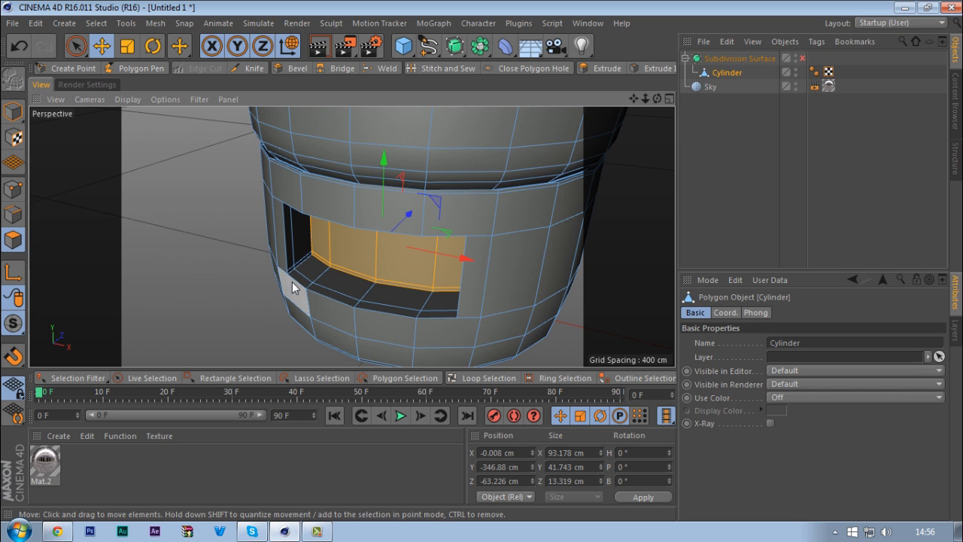
scroll(293, 280, "up", 3)
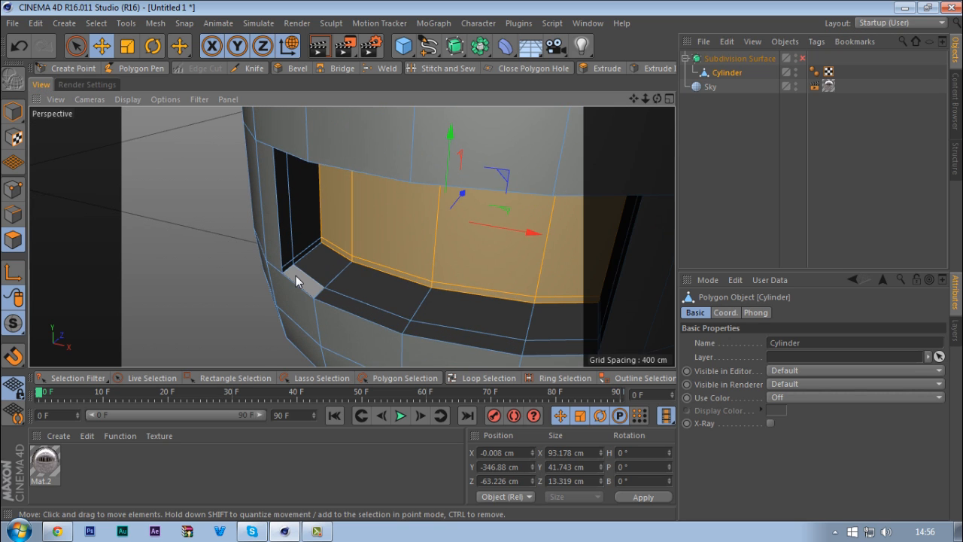
key("ctrl+z")
key("ctrl+z")
key("ctrl+z")
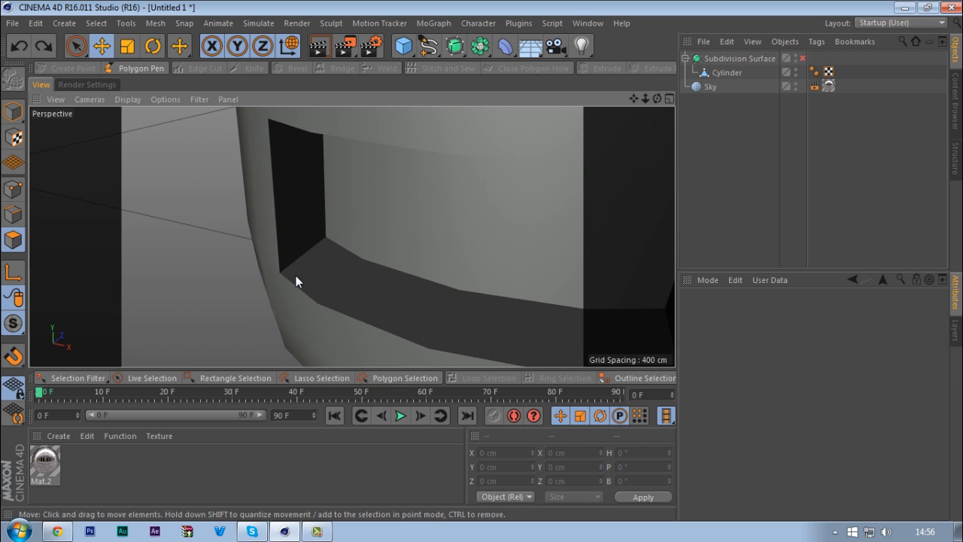
key("ctrl+y")
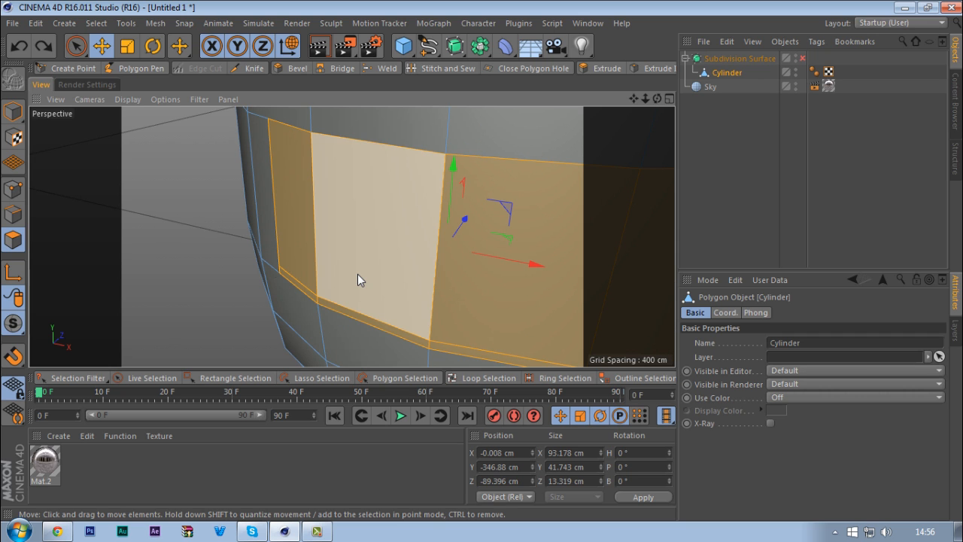
- Enable smoothing, extrude the recess polygons deep into the cap again and deselect the cylinder
key("q")
scroll(313, 255, "down", 4)
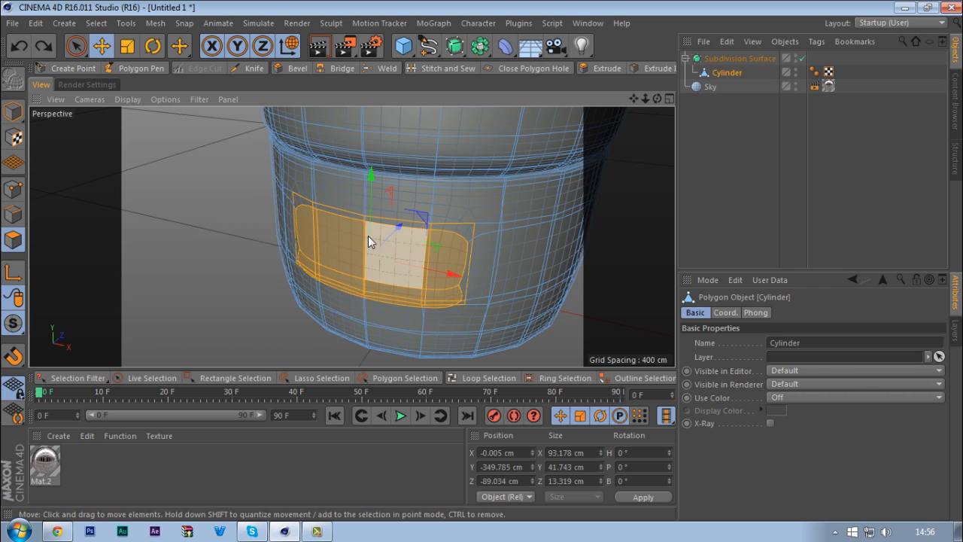
left_click_drag(365, 243, 345, 261, "alt")
scroll(379, 255, "up", 6)
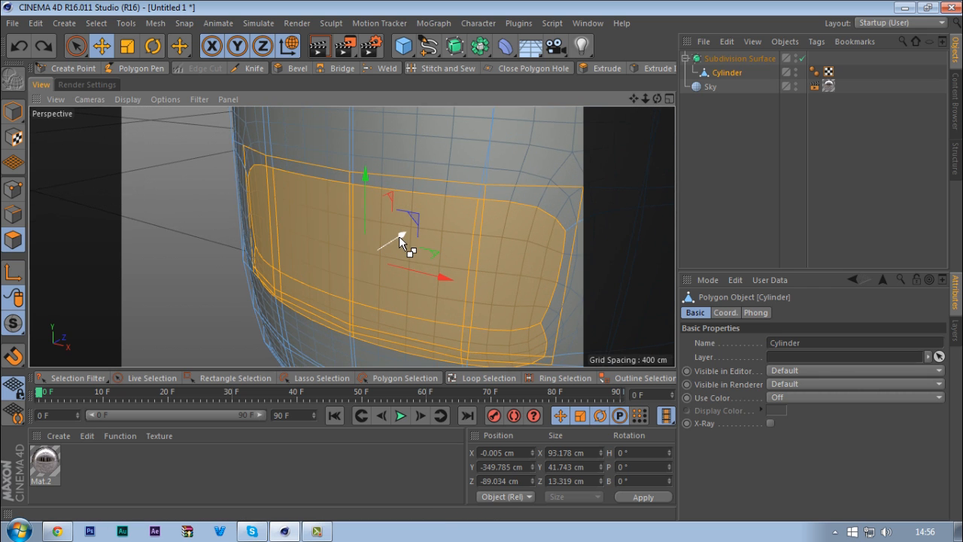
left_click_drag(408, 248, 465, 212)
left_click(747, 222)
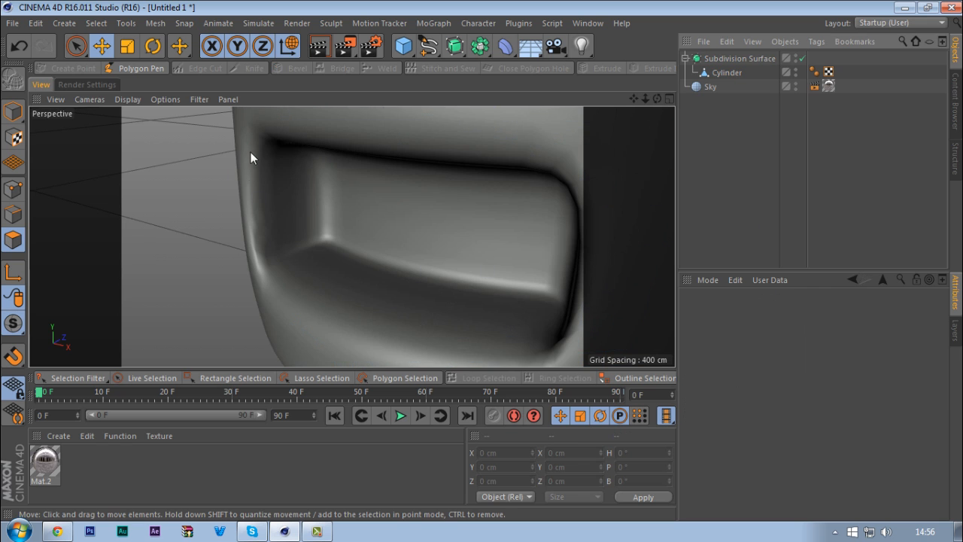
- Undo the last recess extrusion and rework the selected polygons for a tighter rim, placing the back face at about Z -62.4 cm
key("ctrl+z")
key("ctrl+z")
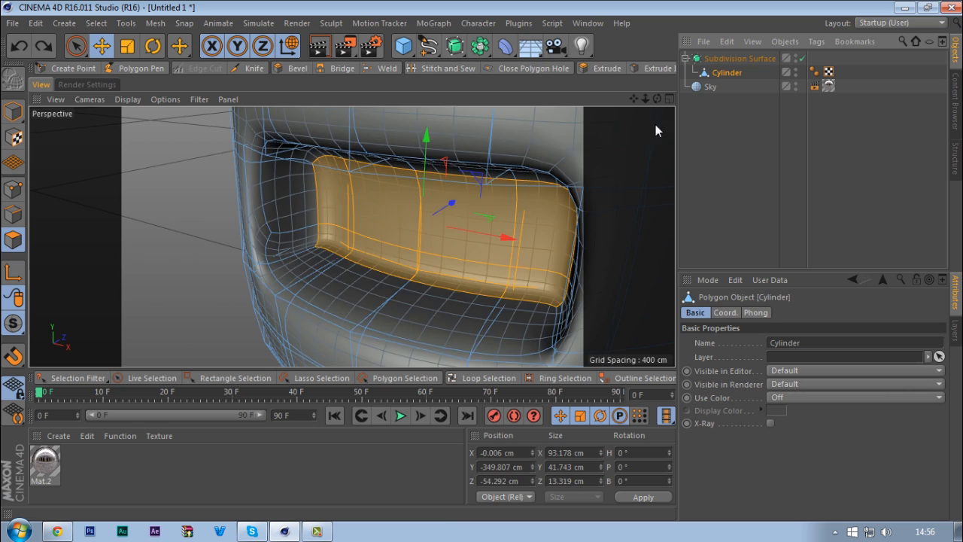
left_click_drag(400, 233, 464, 211)
left_click(701, 199)
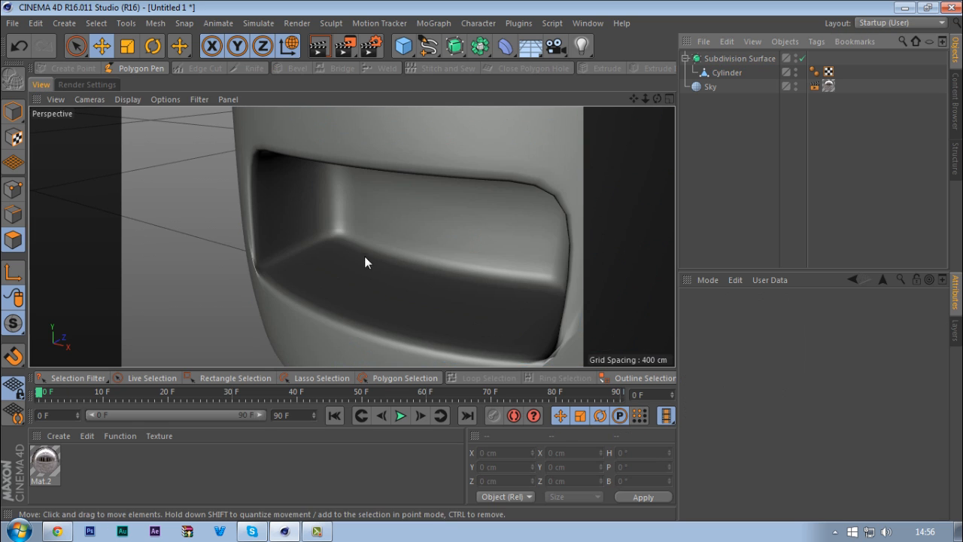
left_click(564, 267)
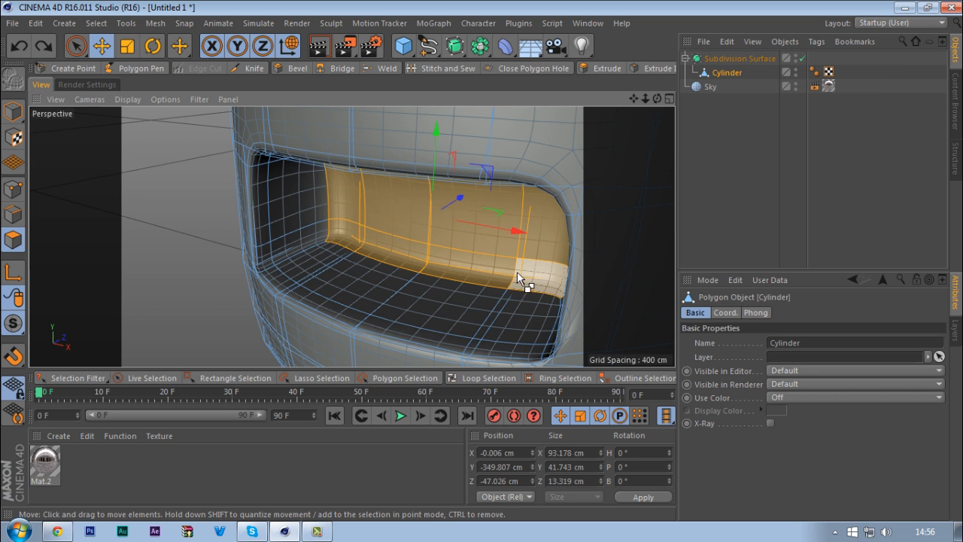
left_click_drag(403, 232, 452, 217)
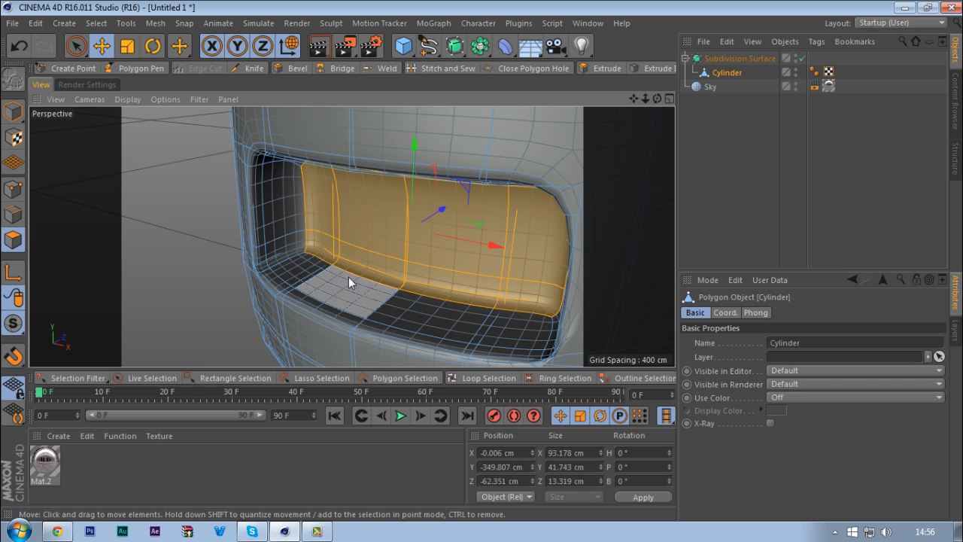
- Disable smoothing, select all of the cylinder's points and run Optimize on them
key("q")
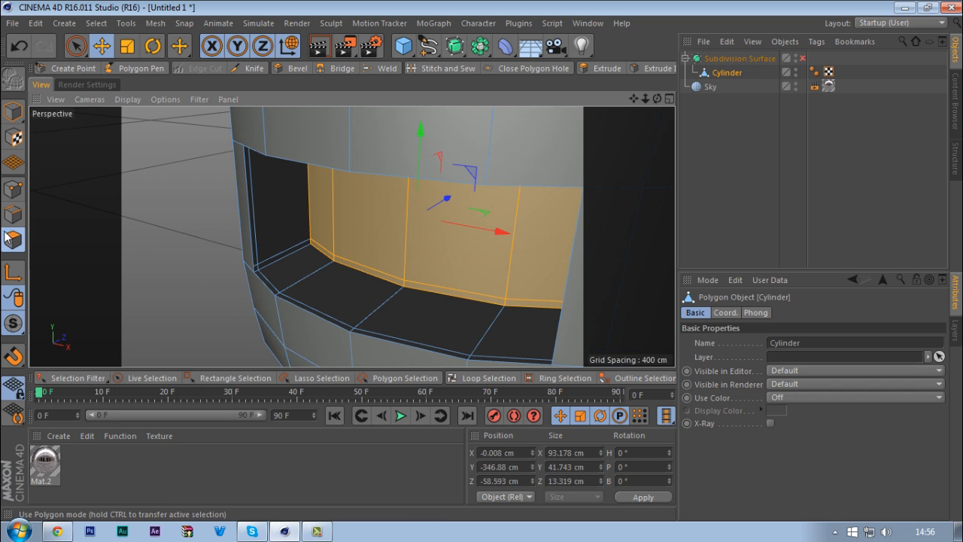
left_click(8, 195)
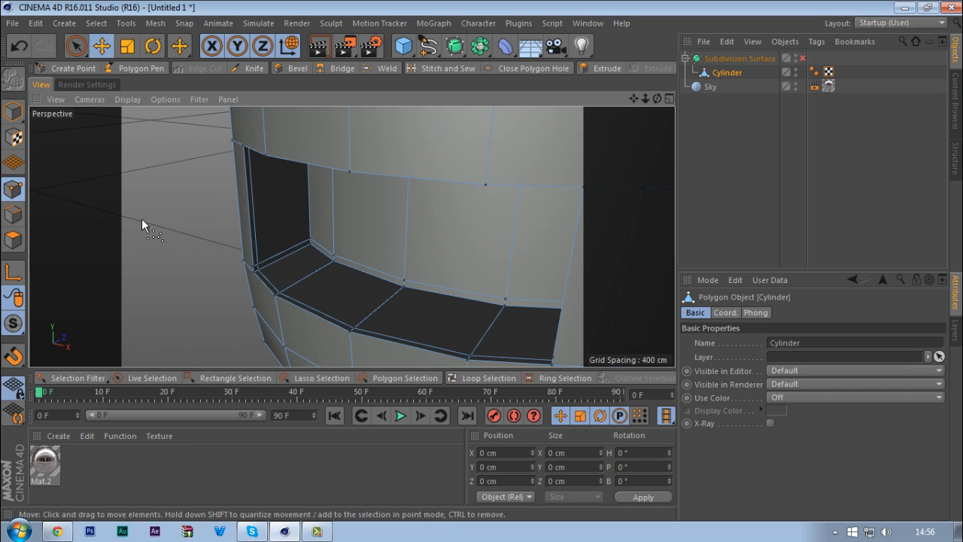
right_click(141, 219)
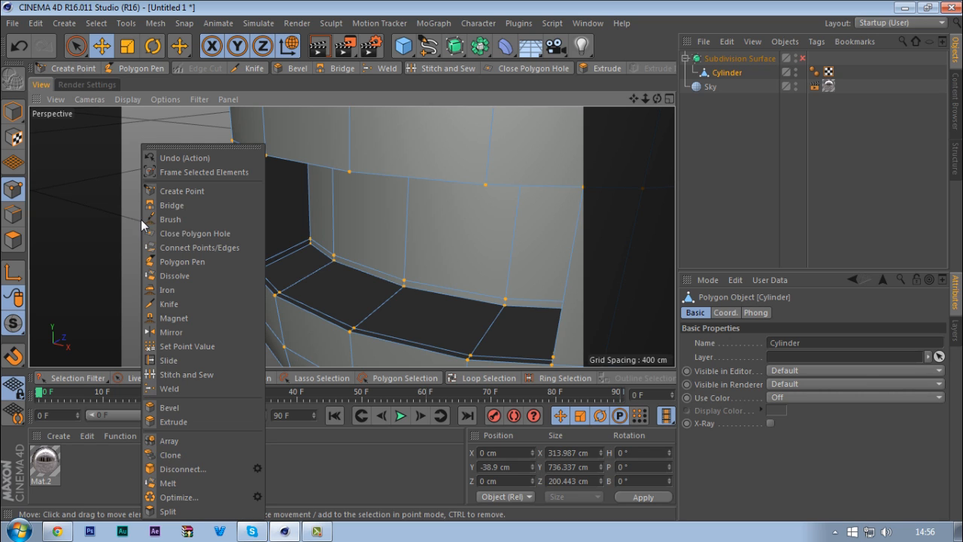
left_click(188, 492)
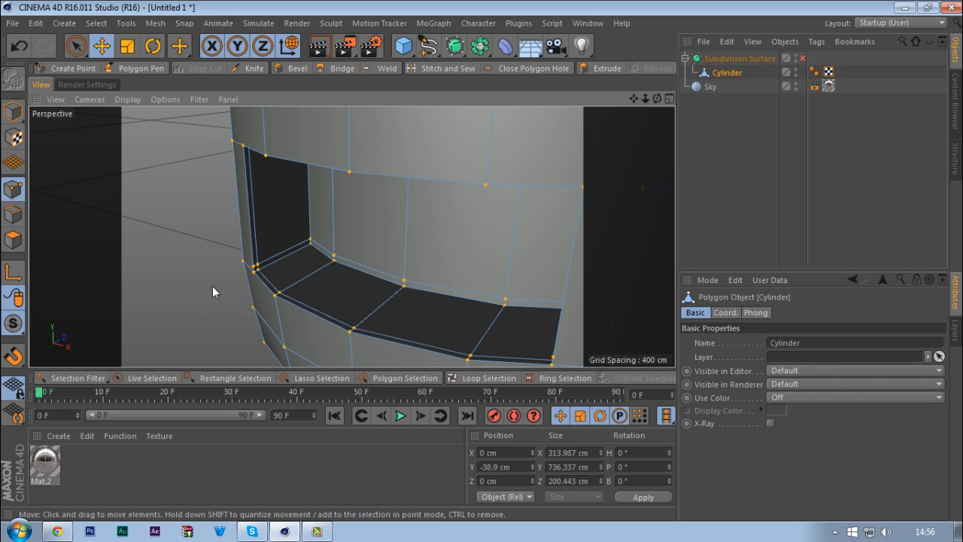
- Switch the cylinder to edge editing and set Live Selection to a radius of 9 for picking the recess's edges
left_click(13, 214)
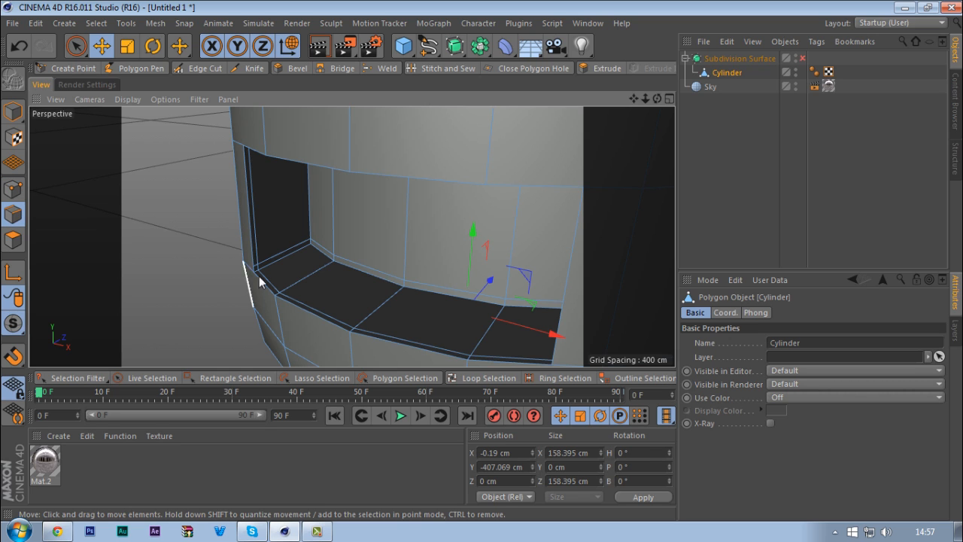
left_click(14, 190)
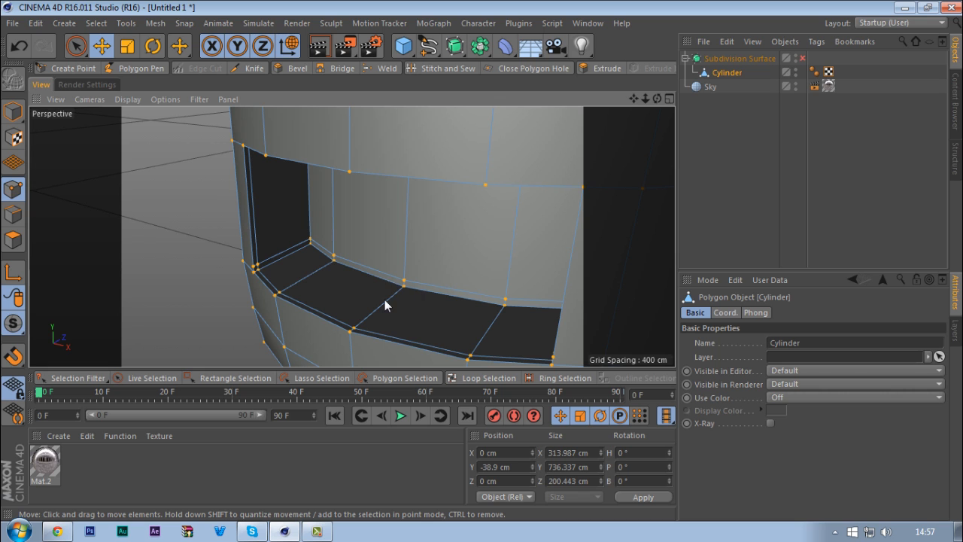
left_click(14, 215)
key("space")
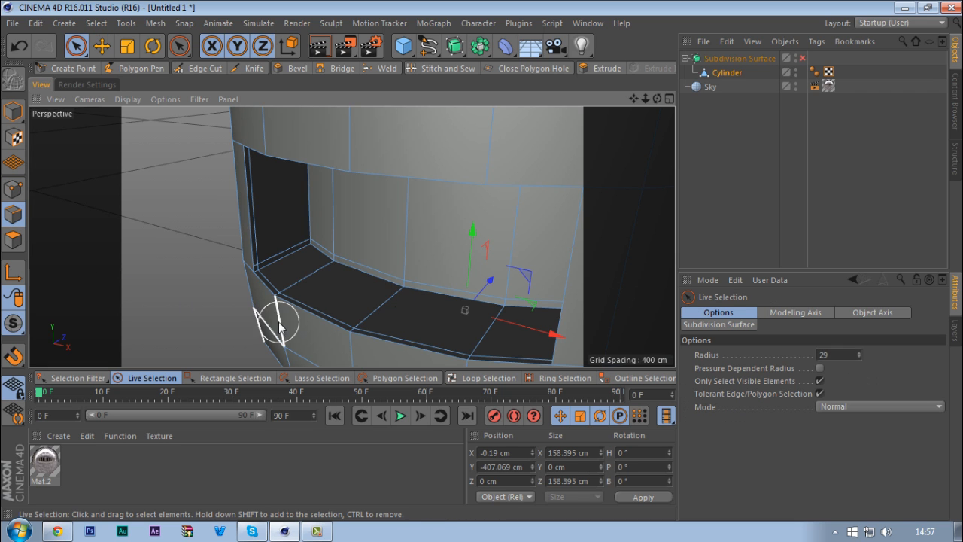
left_click_drag(273, 323, 346, 325)
middle_click(346, 325)
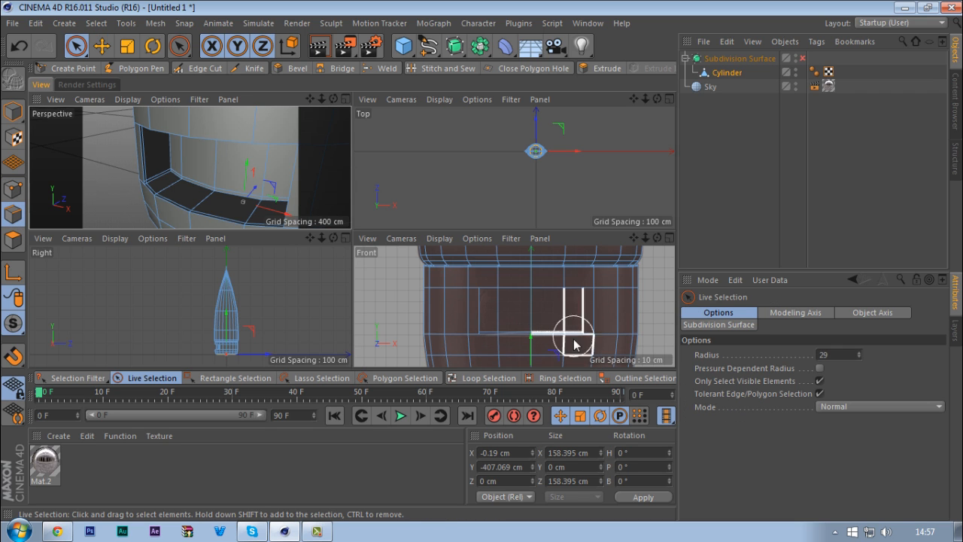
middle_click(152, 168)
left_click_drag(361, 254, 251, 221, "alt")
mouse_move(273, 135)
left_mouse_down("alt")
mouse_move(286, 270)
mouse_move(351, 232)
mouse_move(333, 276)
mouse_move(334, 262)
mouse_move(465, 240)
left_mouse_up("alt")
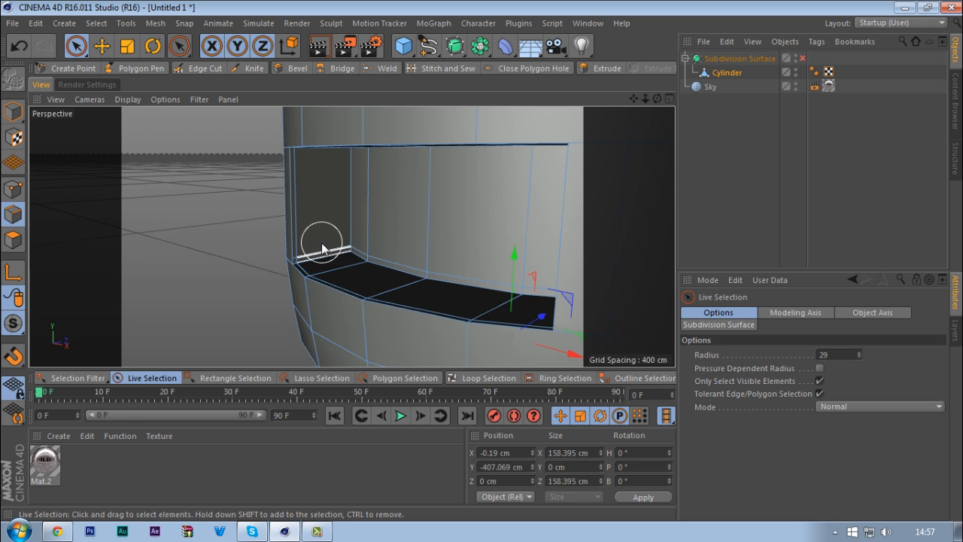
mouse_move(318, 248)
left_mouse_down("alt")
mouse_move(387, 239)
mouse_move(320, 295)
mouse_move(368, 280)
left_mouse_up("alt")
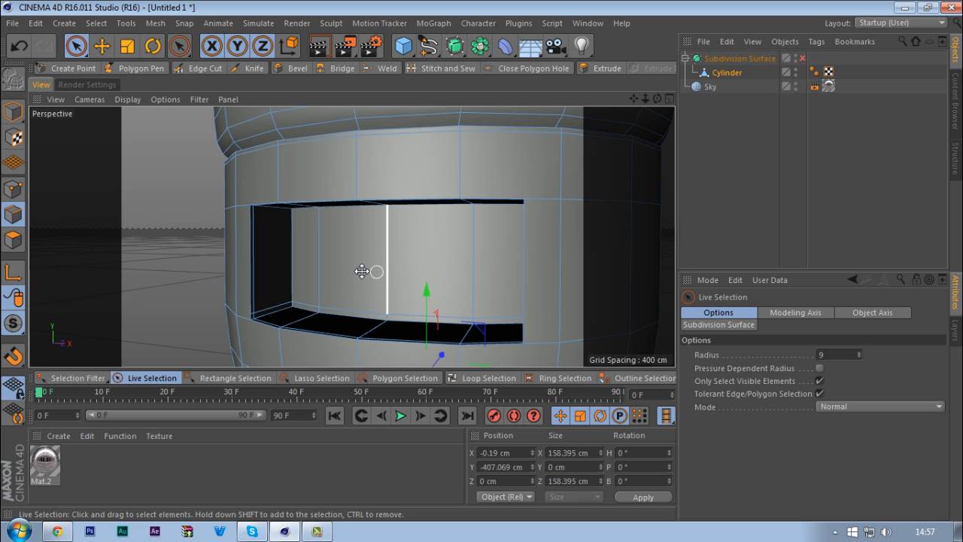
left_click(388, 311)
left_click(389, 217, "shift")
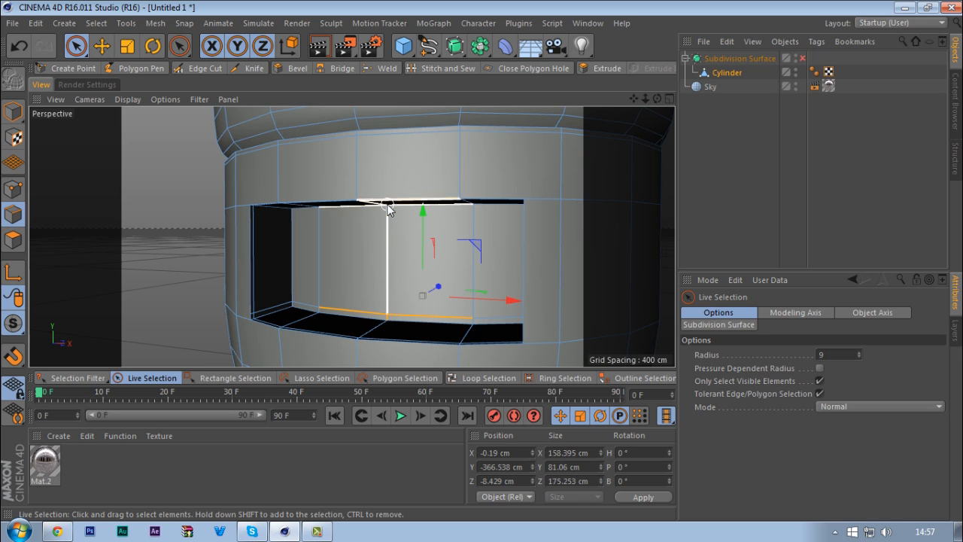
left_click_drag(383, 208, 369, 193, "alt")
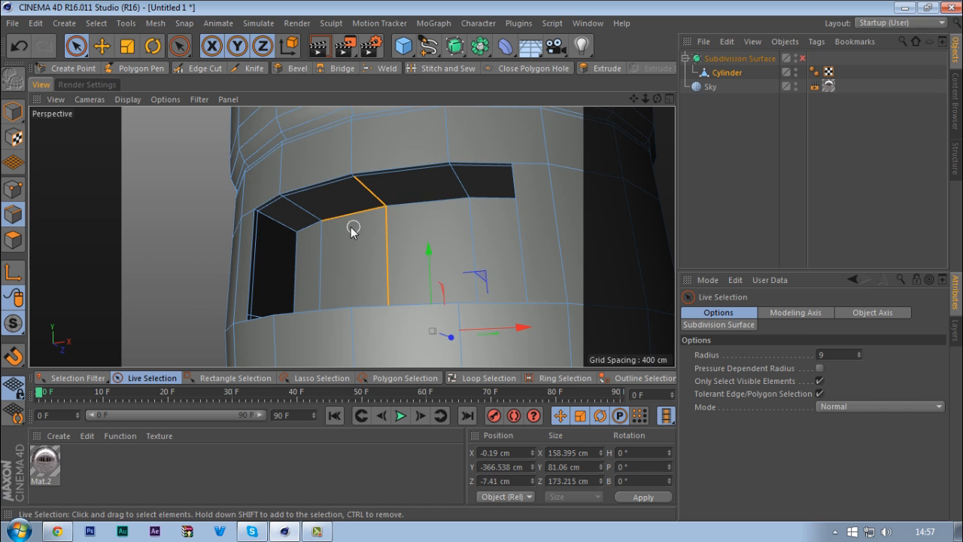
left_click_drag(355, 237, 381, 230, "alt")
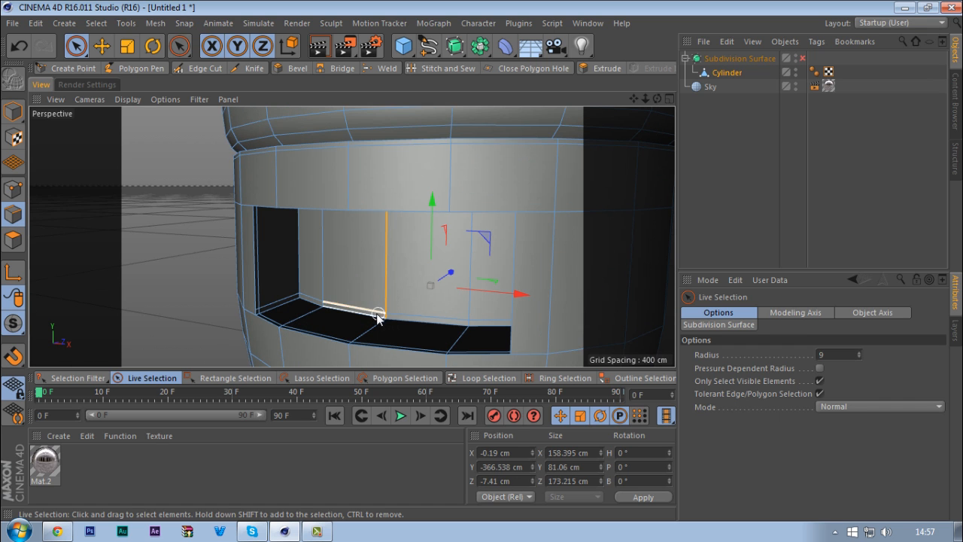
mouse_move(392, 297)
left_mouse_down("alt")
mouse_move(380, 300)
mouse_move(396, 295)
left_mouse_up("alt")
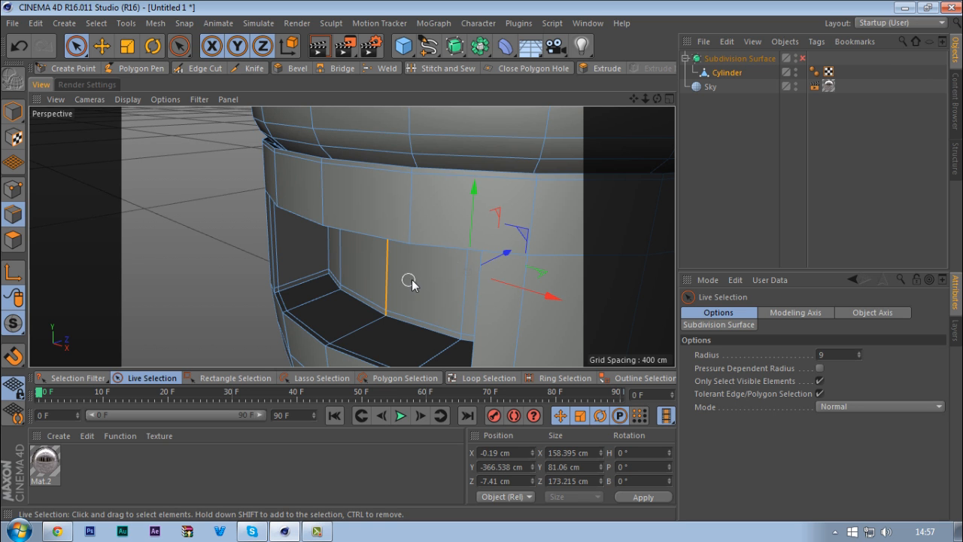
right_click_drag(386, 276, 325, 298, "alt")
left_click_drag(485, 324, 330, 303, "alt")
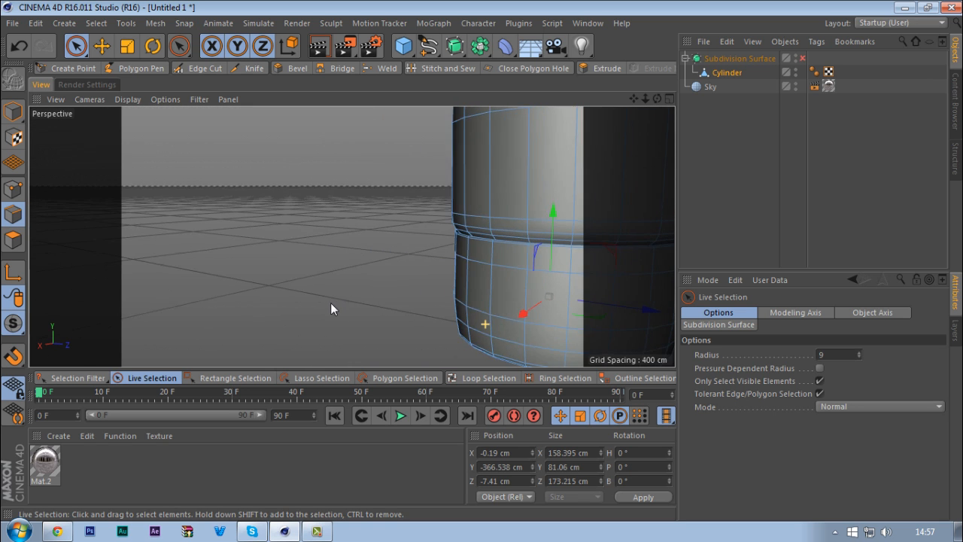
right_click_drag(340, 273, 263, 288, "alt")
left_click_drag(262, 287, 466, 284, "alt")
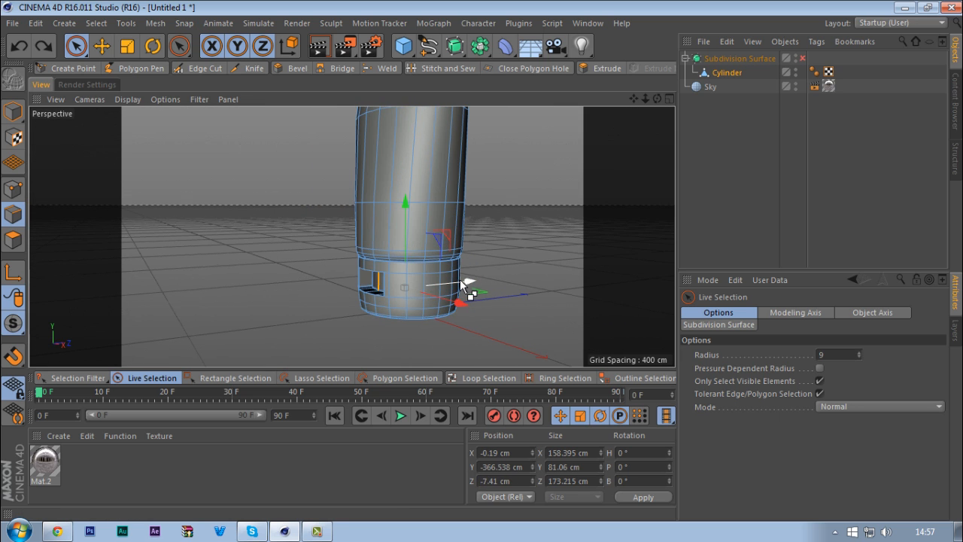
left_click(222, 295)
- Select only the central vertical edge of the recess's back wall and push it about 12.7 cm deeper along Z
scroll(362, 298, "up", 10)
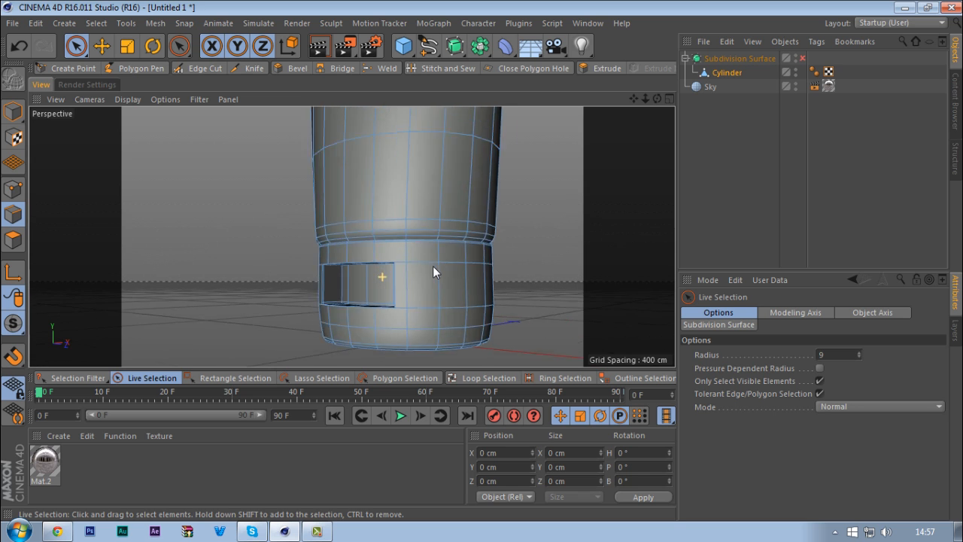
left_click_drag(390, 330, 375, 325, "alt")
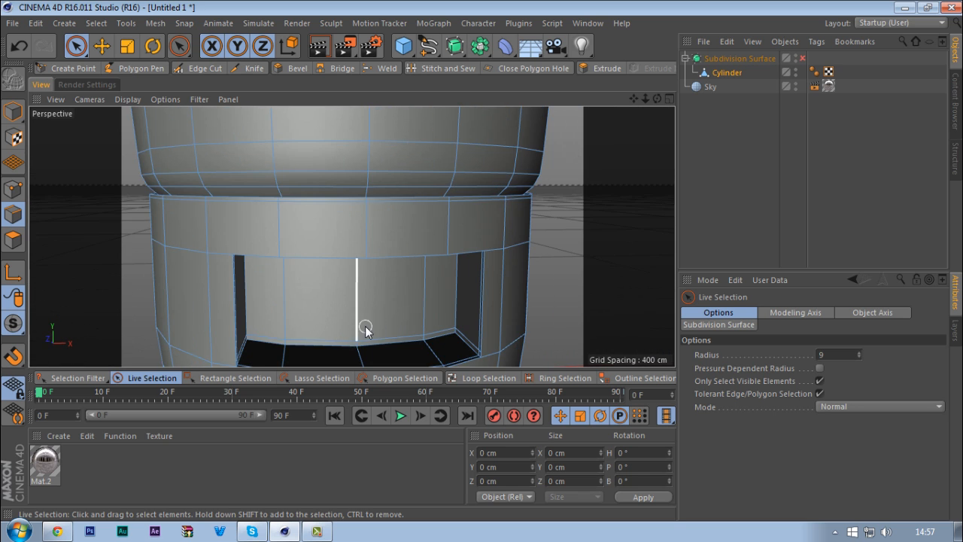
scroll(366, 331, "up", 5)
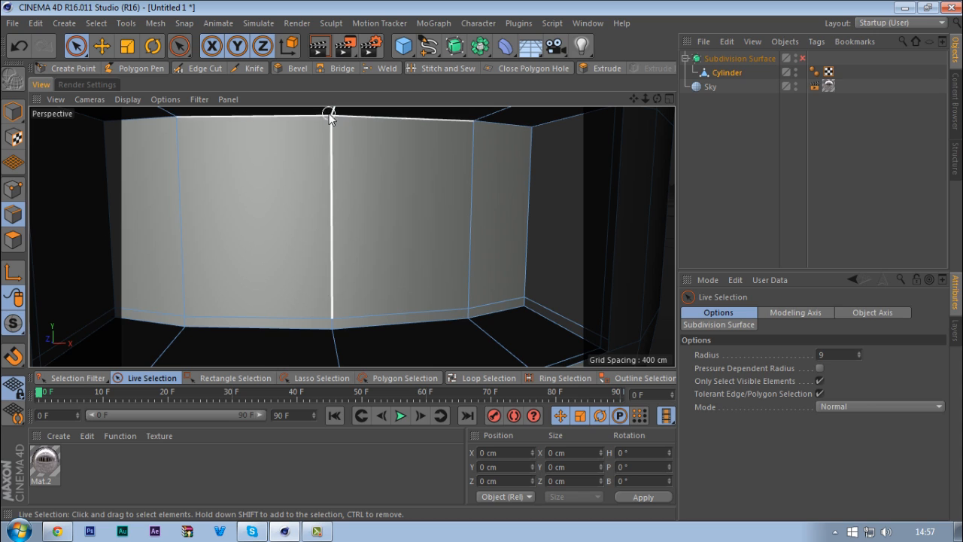
left_click(336, 297)
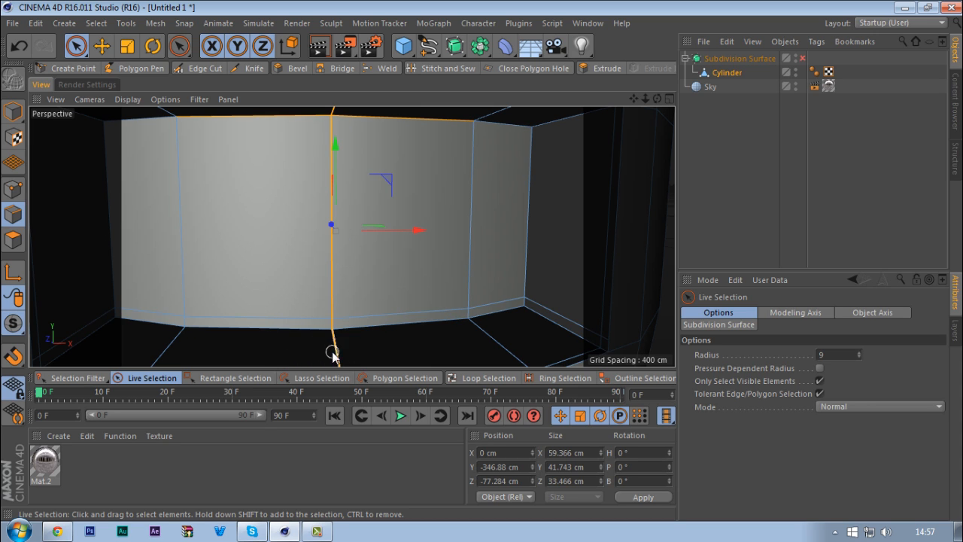
left_click(361, 120, "ctrl")
left_click_drag(307, 117, 230, 242, "alt")
left_click(284, 114, "shift")
left_click(283, 113, "ctrl")
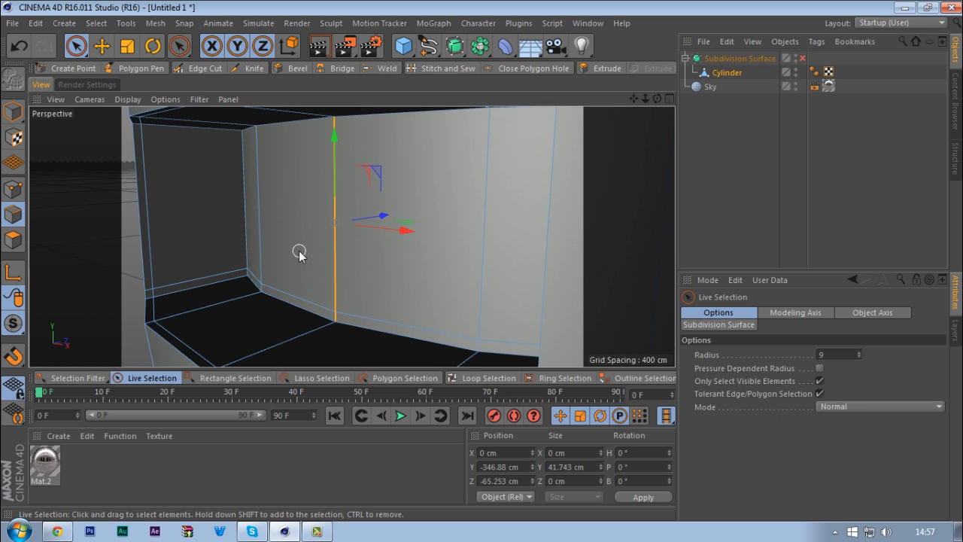
left_click_drag(298, 253, 297, 252, "alt")
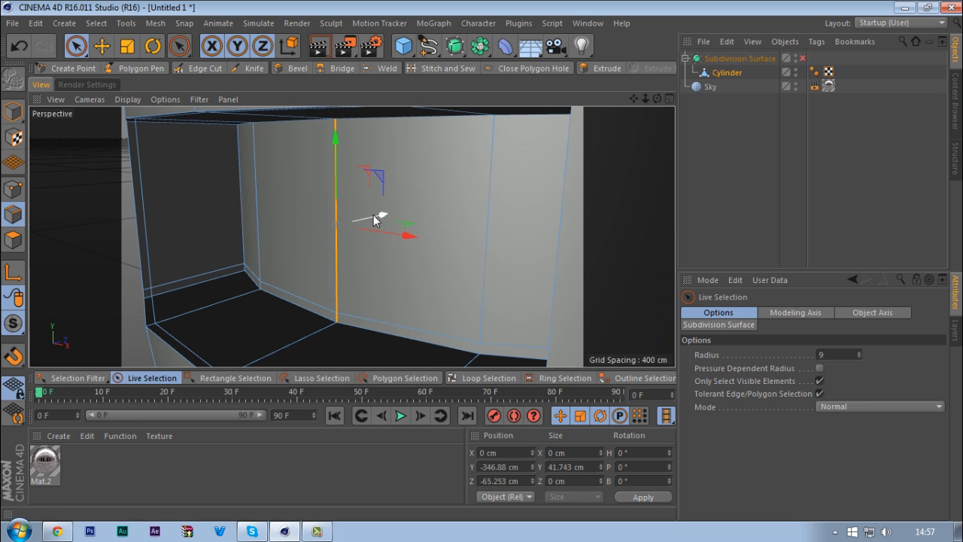
left_click_drag(375, 219, 407, 216)
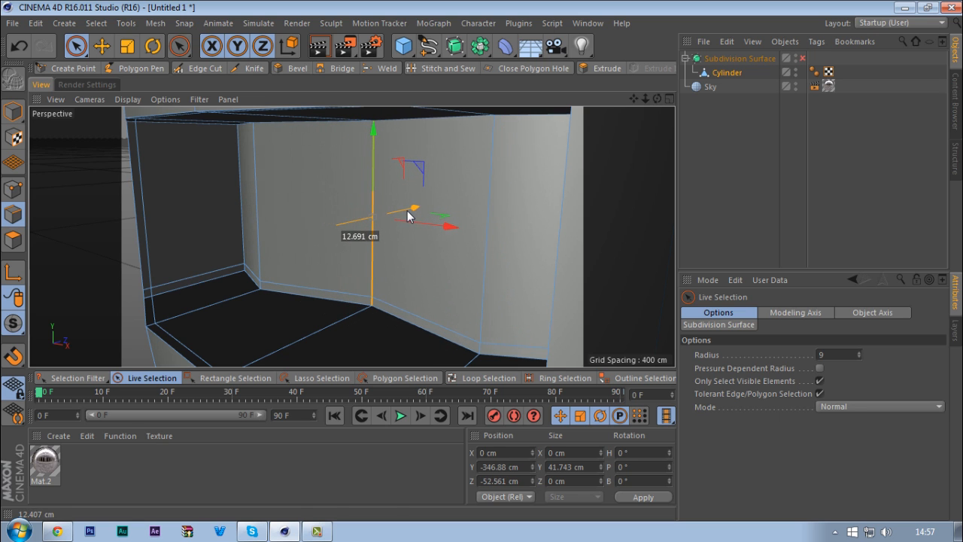
left_click_drag(273, 275, 343, 296, "alt")
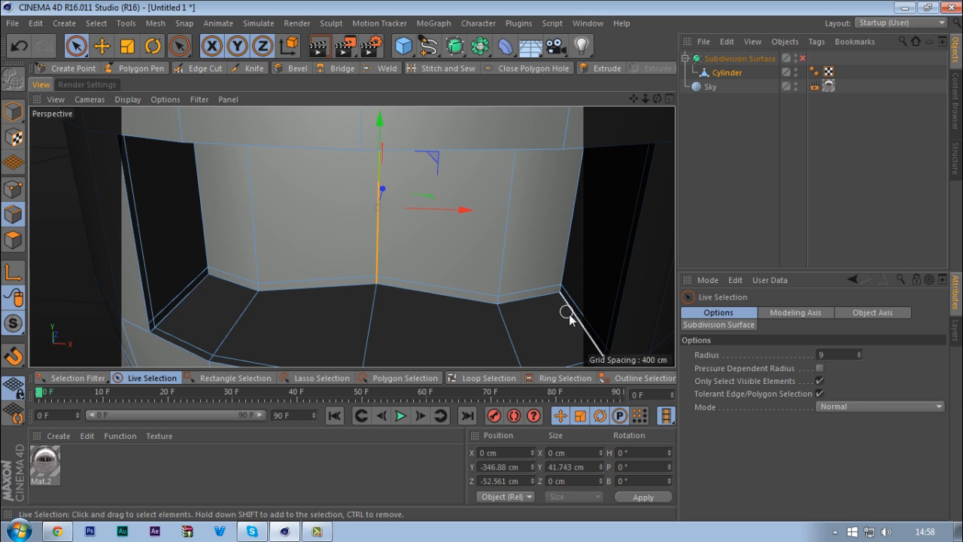
left_click(254, 269)
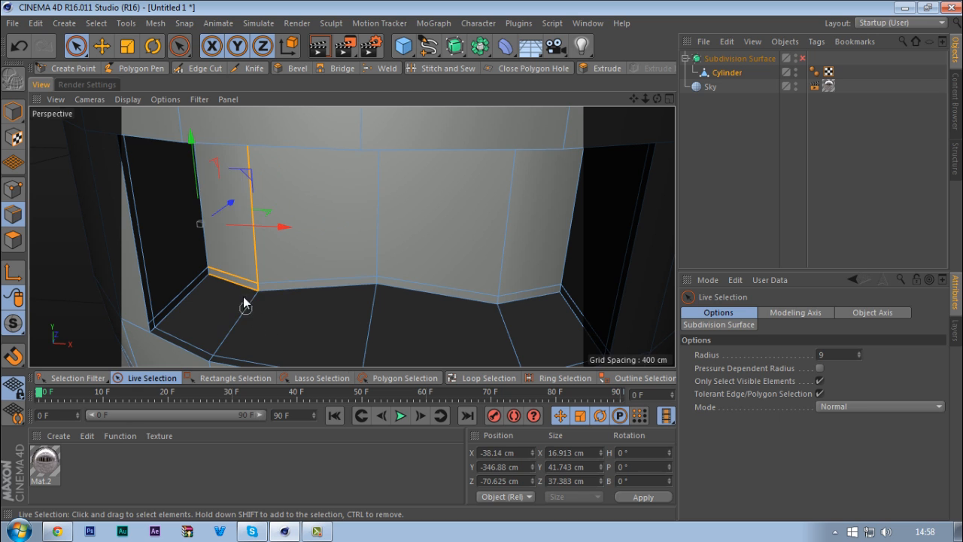
left_click_drag(240, 308, 361, 320, "alt")
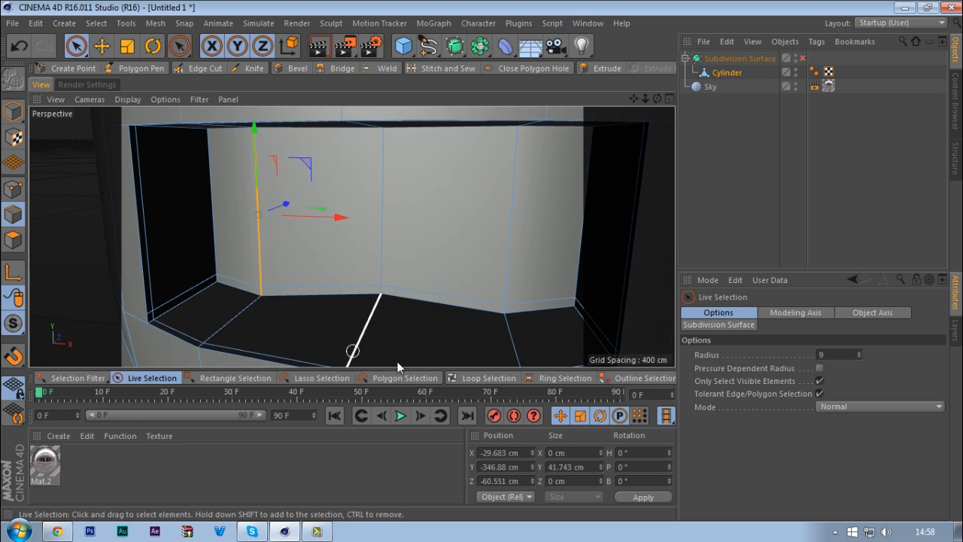
left_click(505, 320, "shift")
mouse_move(504, 326)
left_mouse_down("ctrl")
mouse_move(490, 295)
mouse_move(542, 322)
mouse_move(543, 291)
left_mouse_up("ctrl")
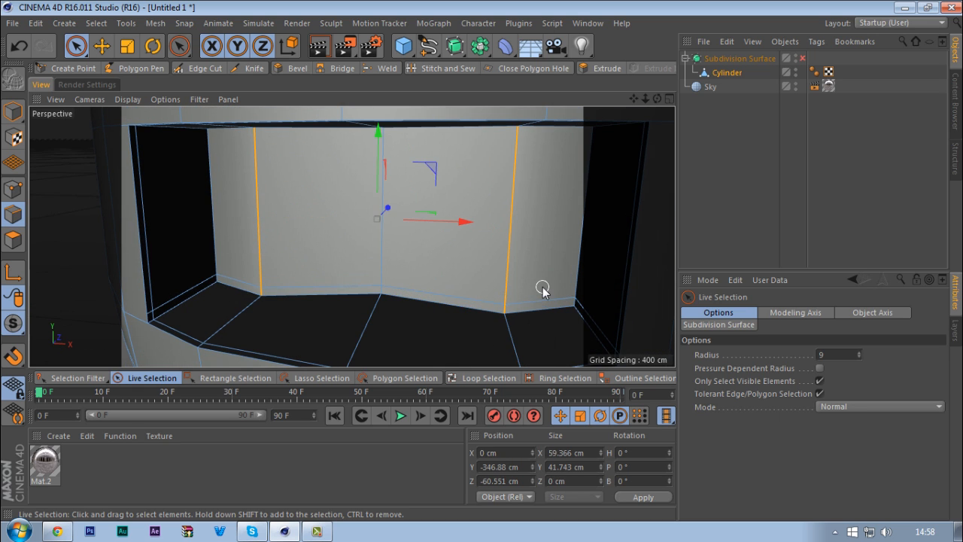
left_click_drag(345, 301, 316, 306, "alt")
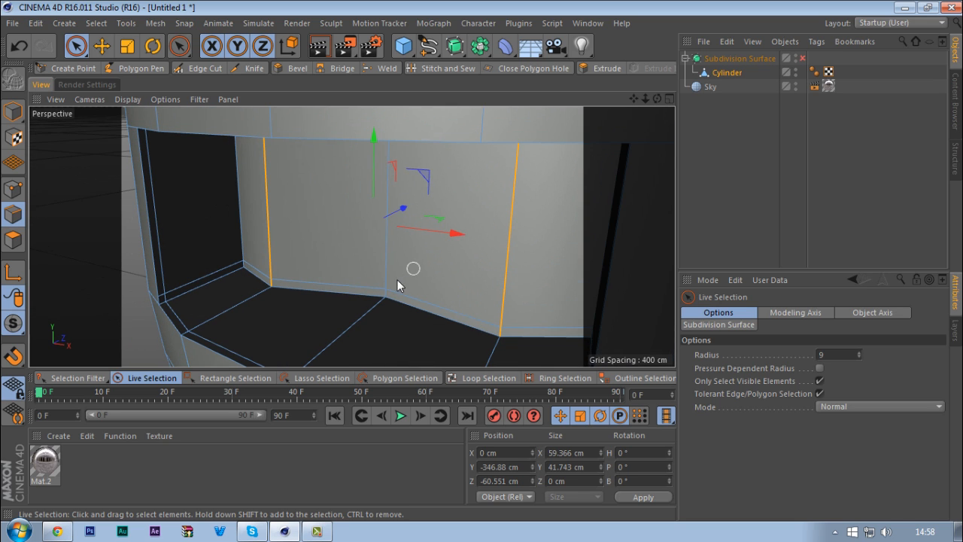
- Select the two outermost vertical edges of the recess's back wall and pull them toward the opening, to about Z -79.9 cm
left_click(242, 250)
left_click_drag(242, 251, 248, 269, "shift")
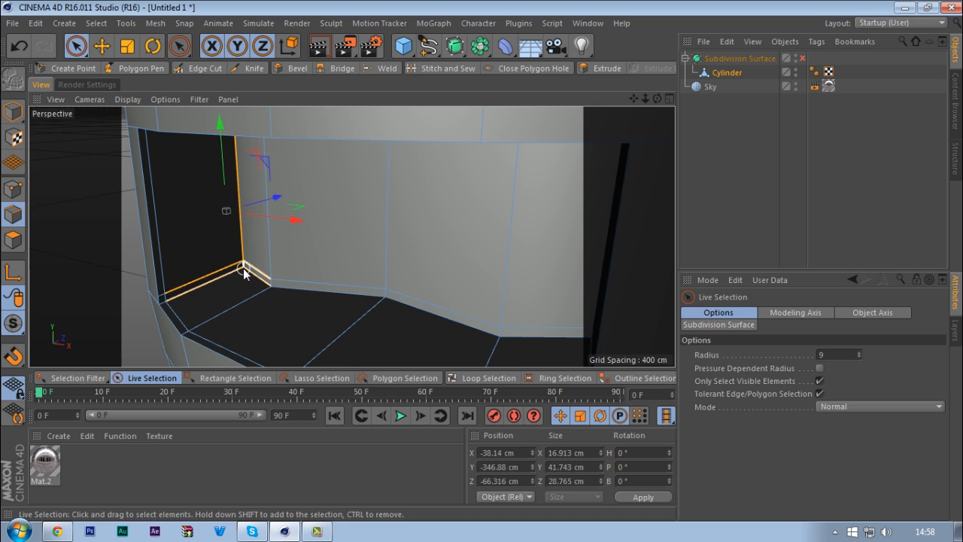
left_click(226, 271, "ctrl")
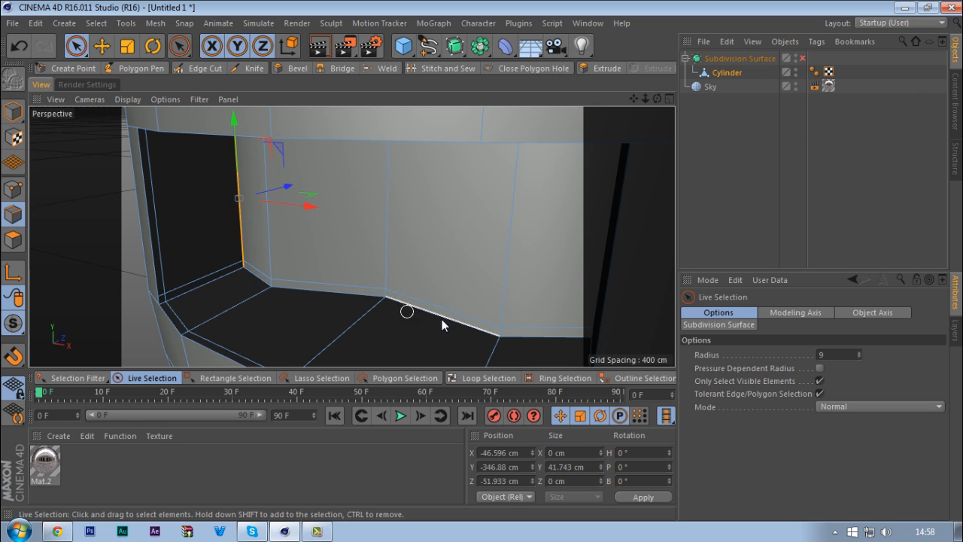
left_click_drag(431, 306, 301, 309, "alt")
left_click(533, 283, "shift")
left_click(517, 299, "ctrl")
left_click_drag(439, 224, 340, 227)
left_click_drag(239, 276, 297, 310, "alt")
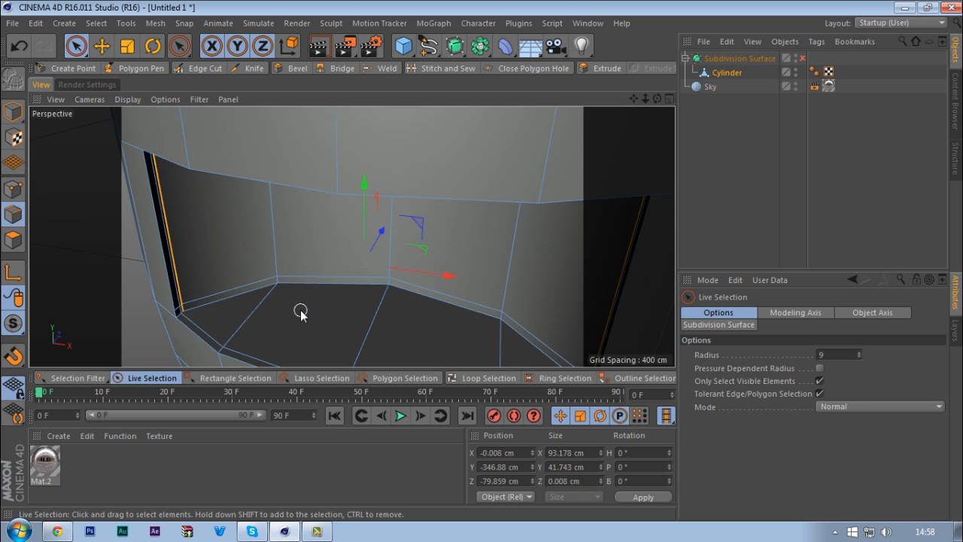
- Preview the smoothed recess with the cylinder deselected, and return to the unsmoothed cylinder's edges
key("q")
left_click(730, 219)
scroll(275, 247, "down", 6)
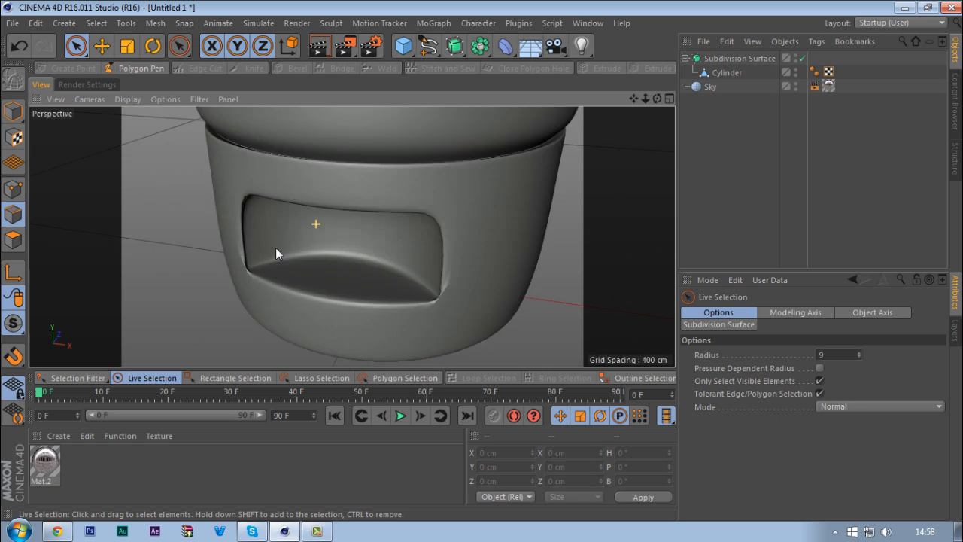
left_click_drag(234, 237, 526, 188, "alt")
left_click(727, 71)
key("q")
scroll(376, 226, "up", 8)
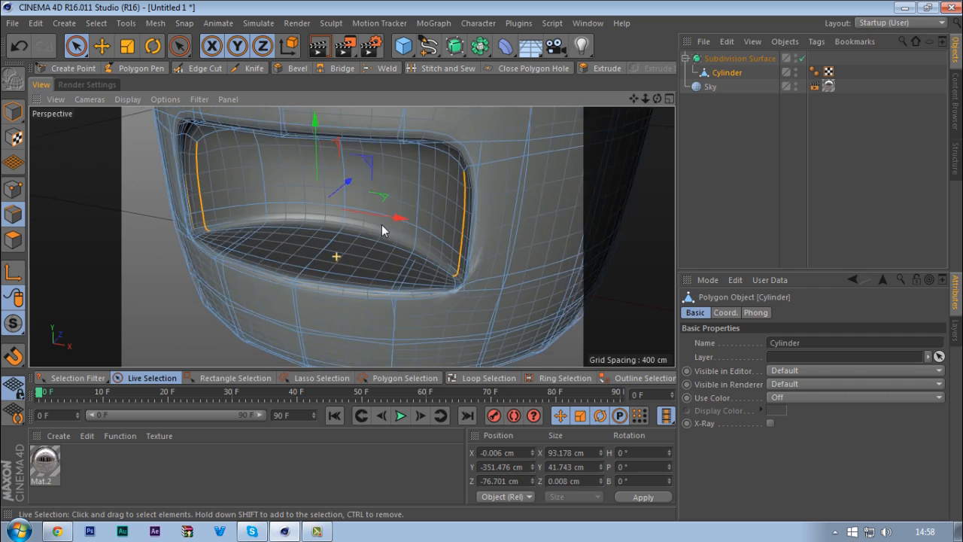
left_click_drag(351, 230, 320, 228, "alt")
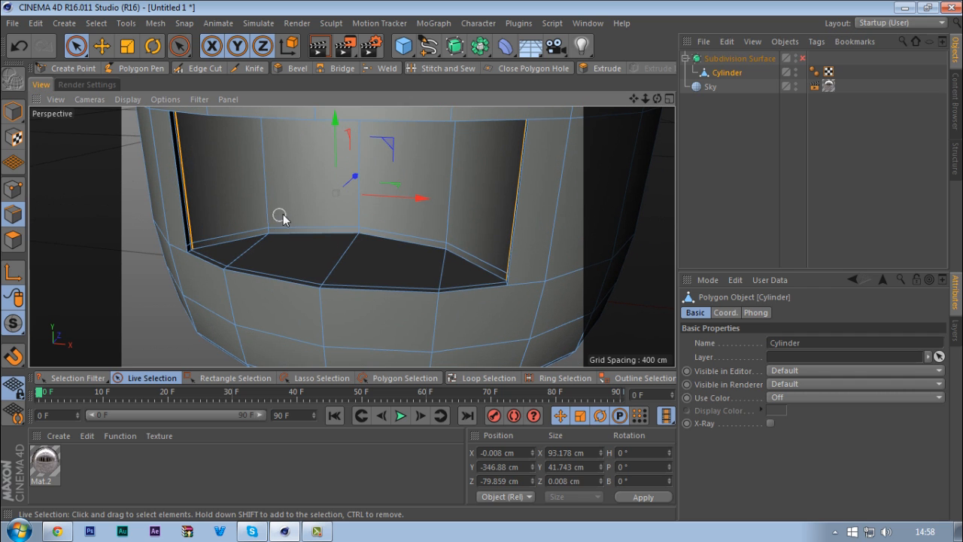
- Use Path Selection to select the whole horizontal edge path just above the recess's floor, from one side wall to the other
key("v")
mouse_move(334, 199)
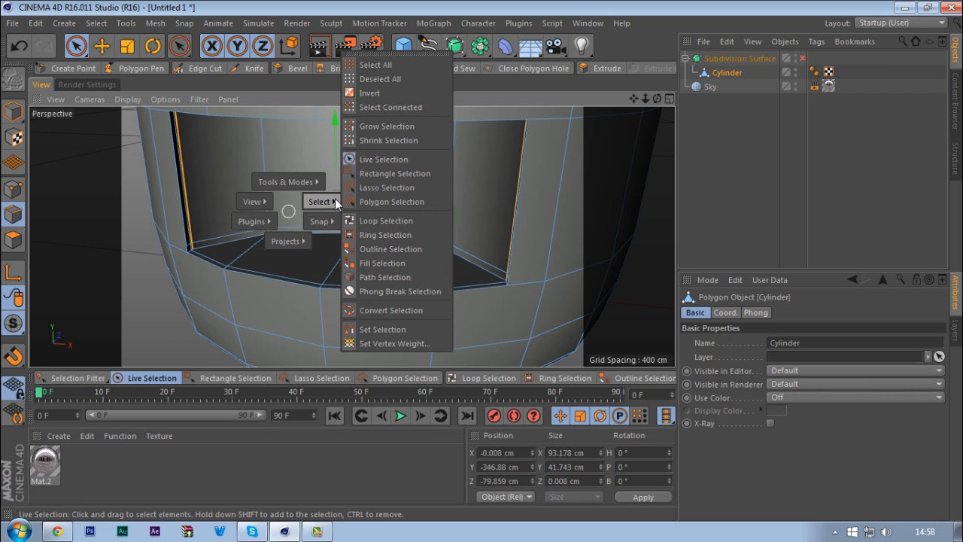
left_click(371, 275)
scroll(188, 251, "up", 4)
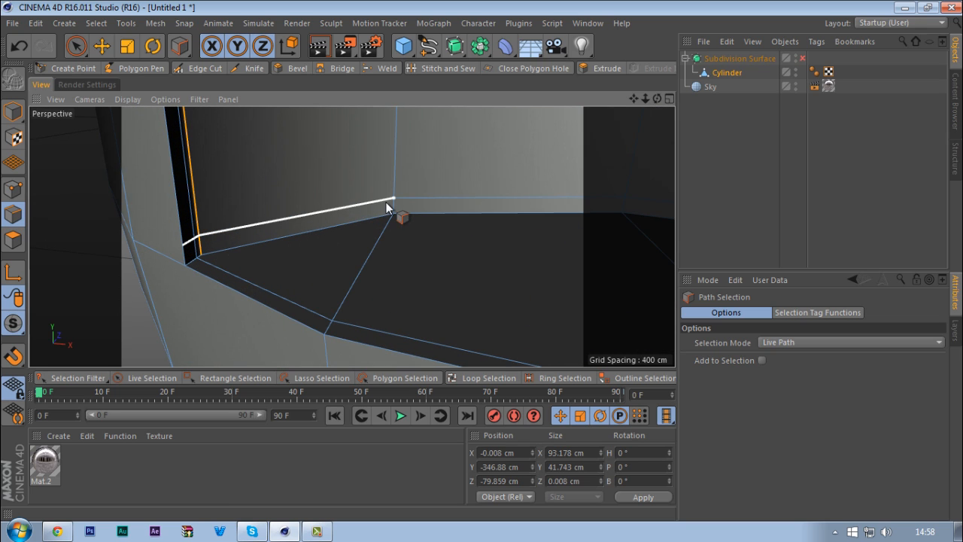
left_click_drag(584, 195, 610, 195)
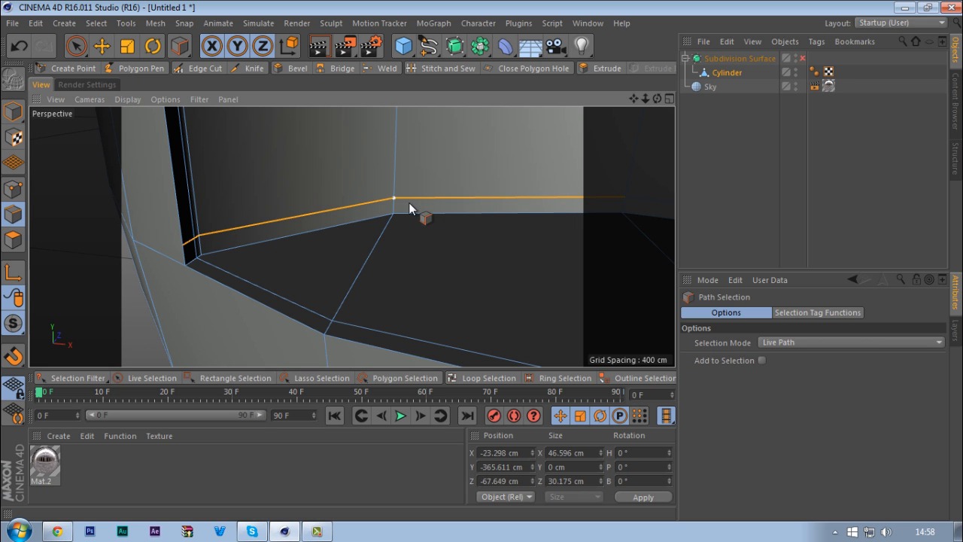
scroll(273, 215, "down", 3)
middle_click_drag(434, 226, 291, 245, "alt")
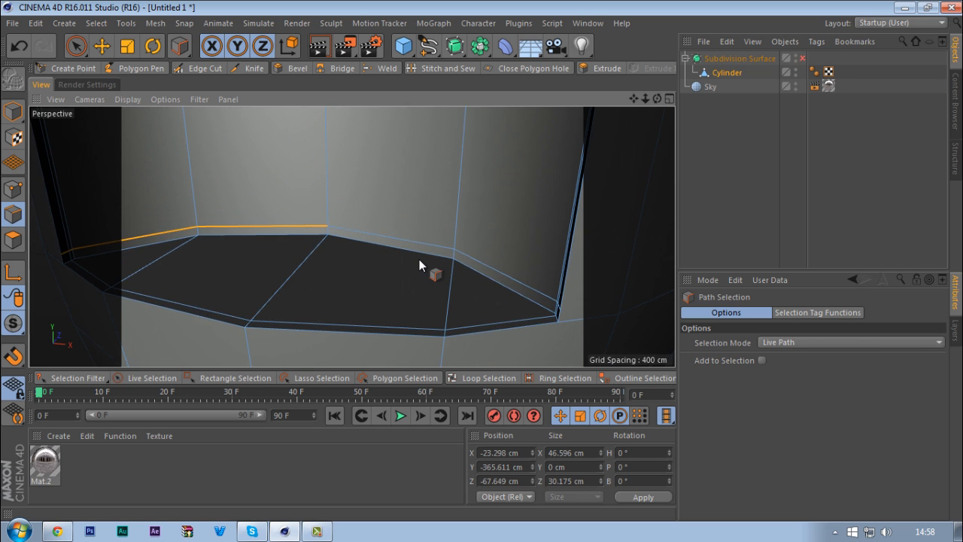
middle_click_drag(418, 258, 262, 217, "alt")
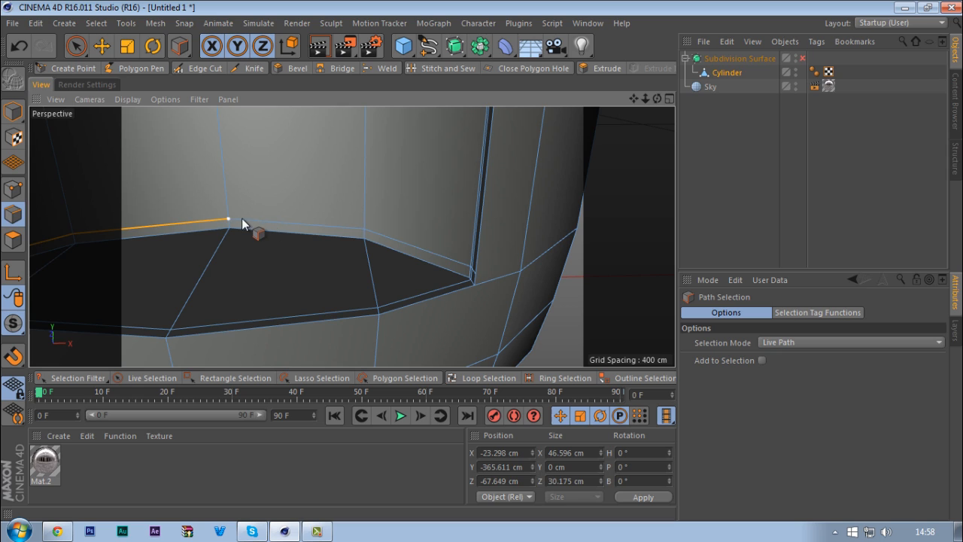
left_click_drag(226, 221, 330, 230)
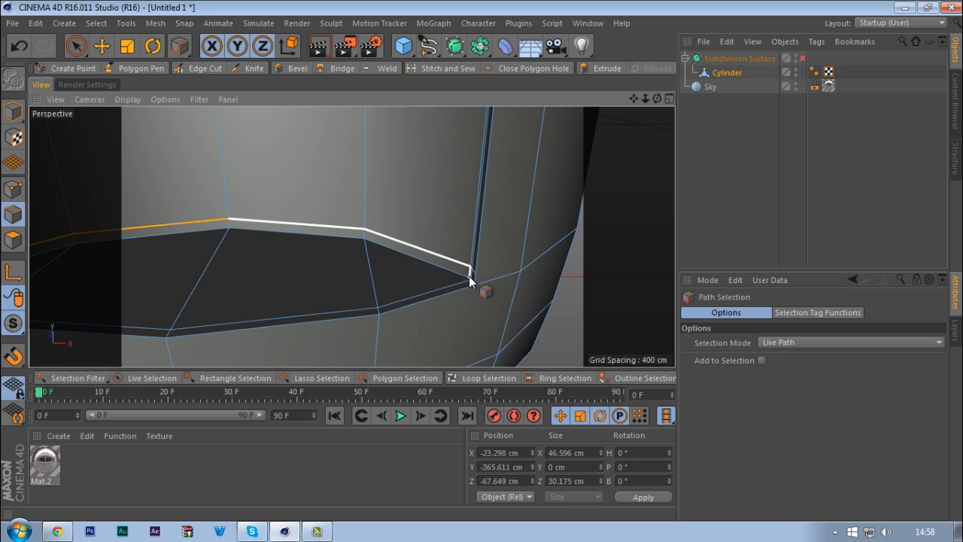
left_click_drag(479, 270, 479, 273)
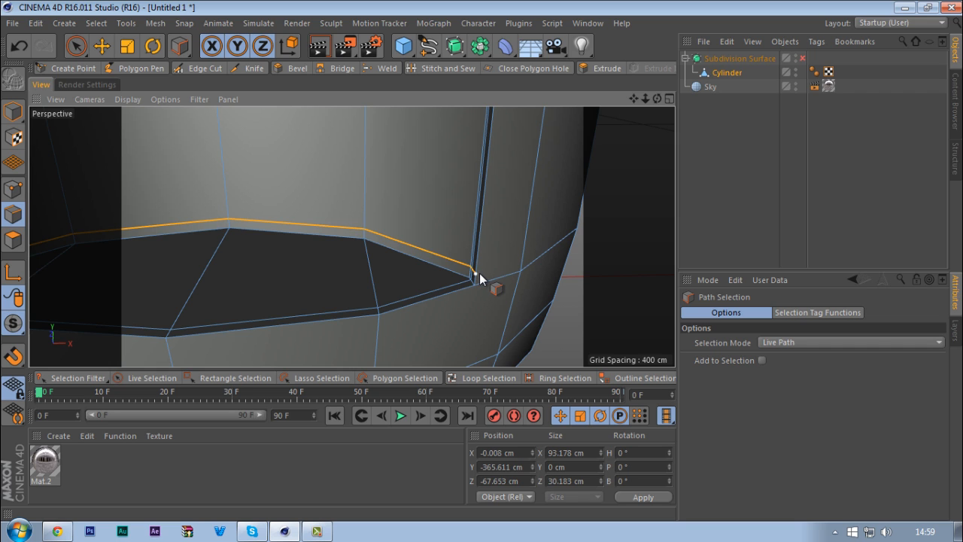
- Move the selected edge path down along Y, closer to the recess's floor, to about Y -366.8 cm
scroll(328, 217, "down", 4)
key("e")
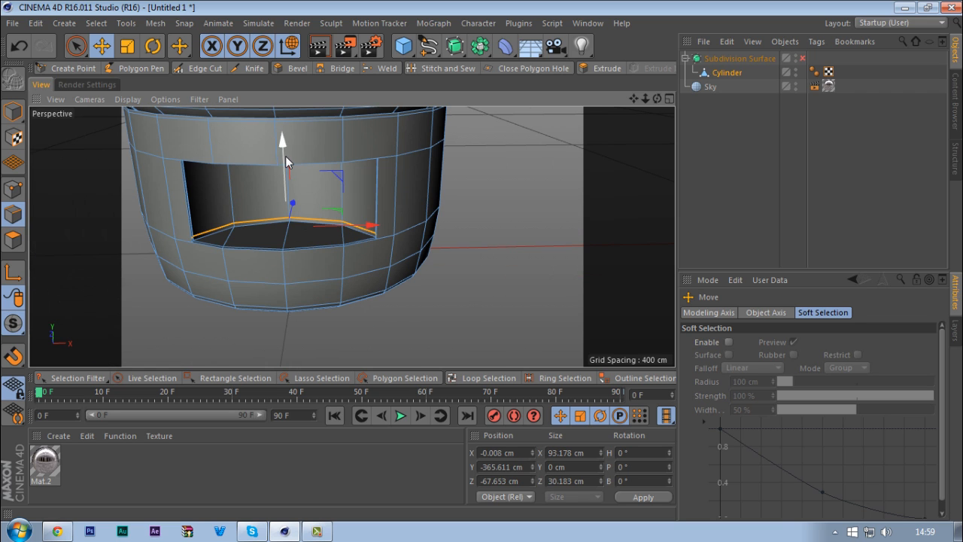
left_click_drag(285, 148, 286, 151)
- Examine the recess's lower corners with smoothing on, and return to the unsmoothed cylinder for editing
key("q")
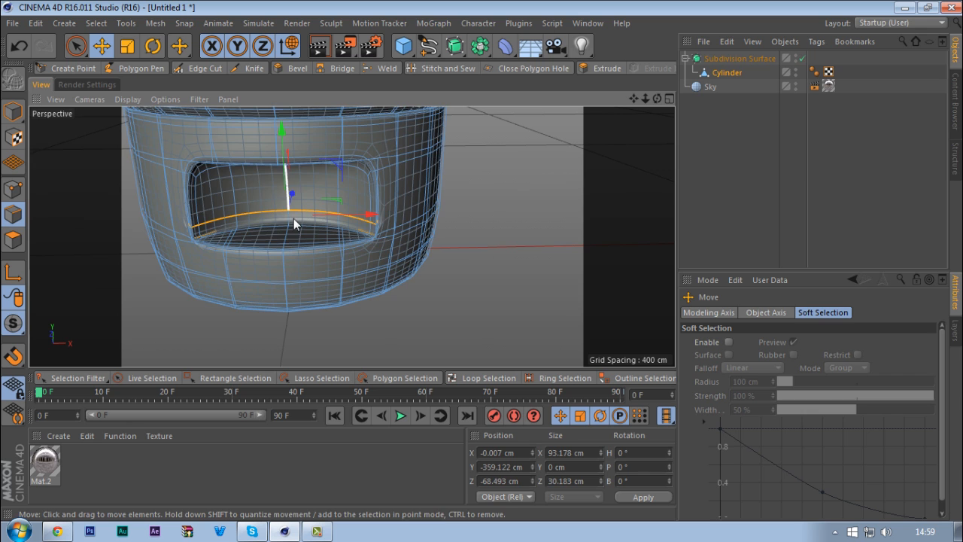
left_click(694, 197)
left_click_drag(305, 234, 249, 212, "alt")
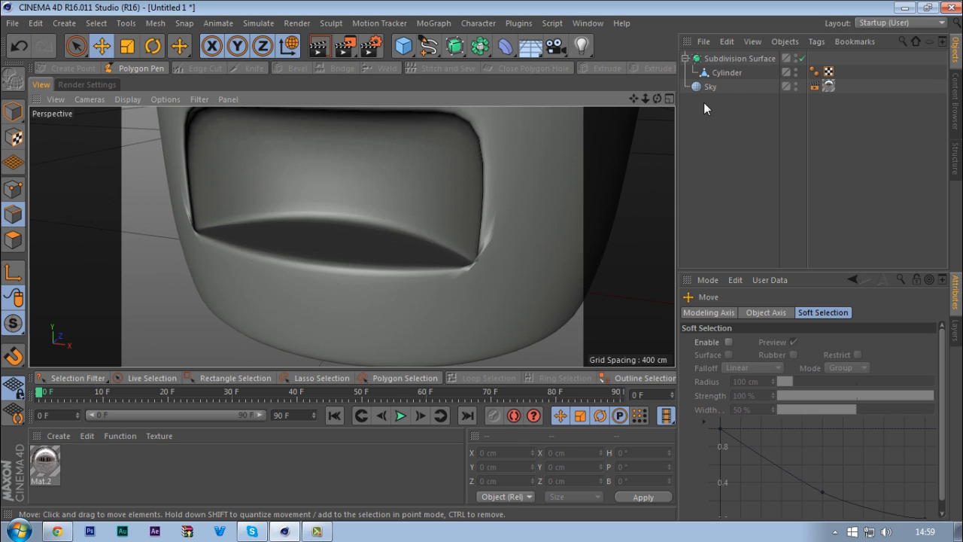
left_click(728, 72)
key("q")
- Loop-select the edge loop just inside the recess's opening and try to move it with smoothing on
left_click_drag(174, 218, 233, 294, "alt")
key("u")
key("l")
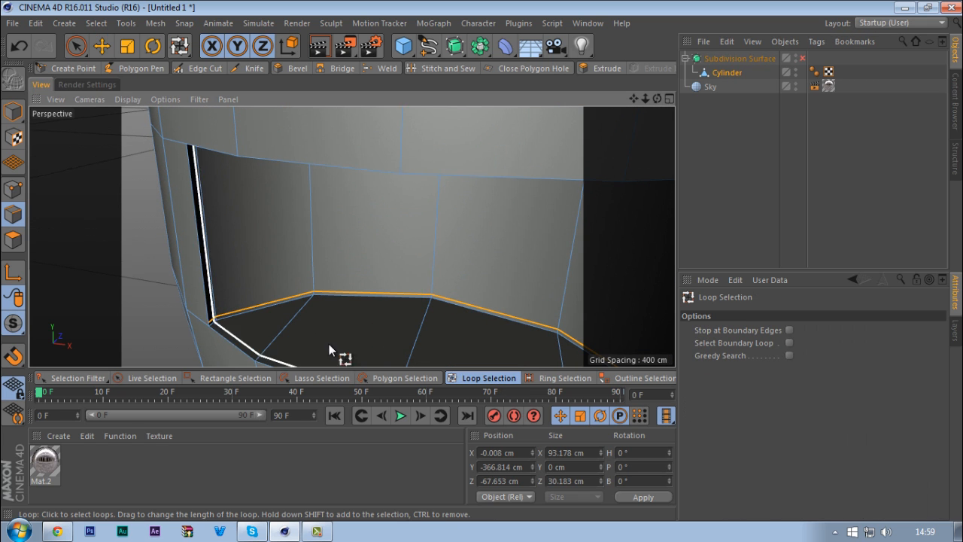
left_click(233, 336)
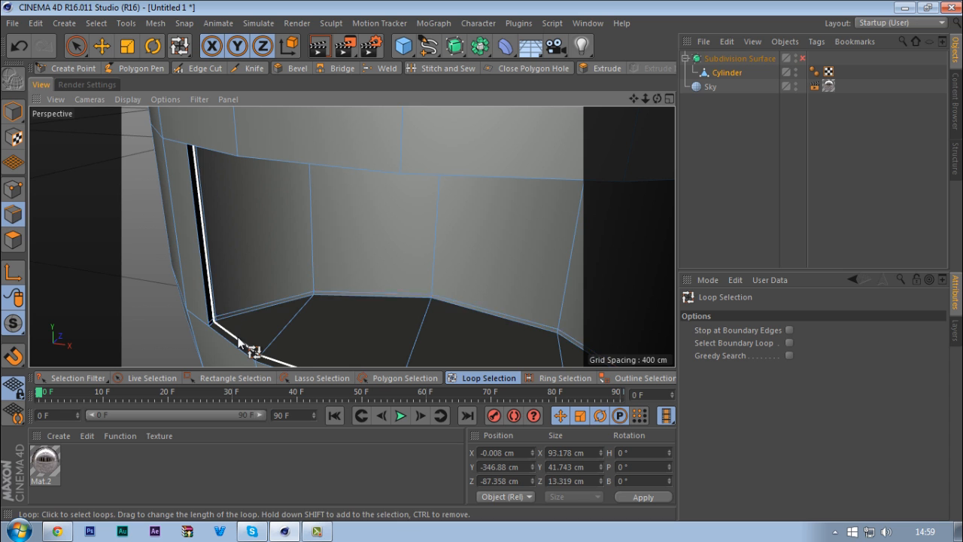
left_click_drag(233, 337, 237, 278, "alt")
key("q")
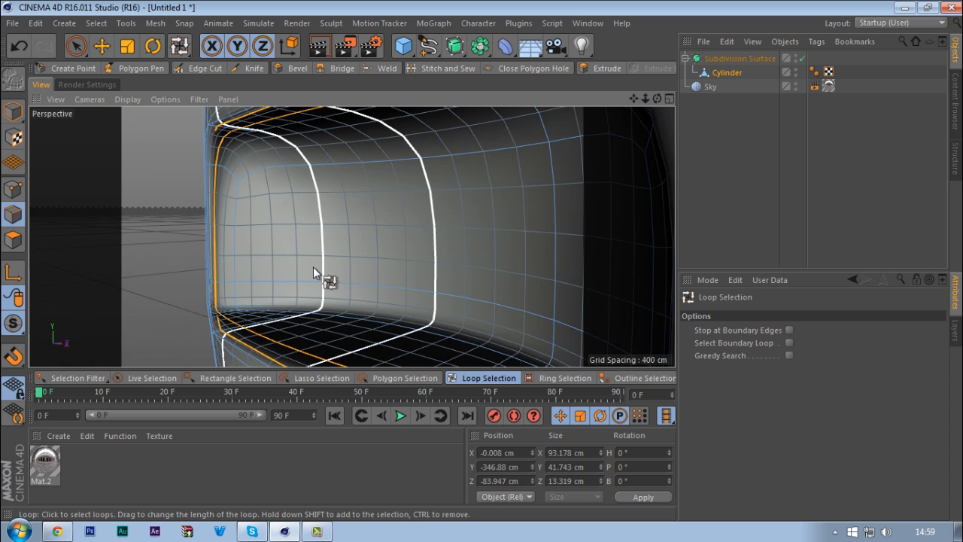
key("e")
left_click_drag(391, 230, 393, 235)
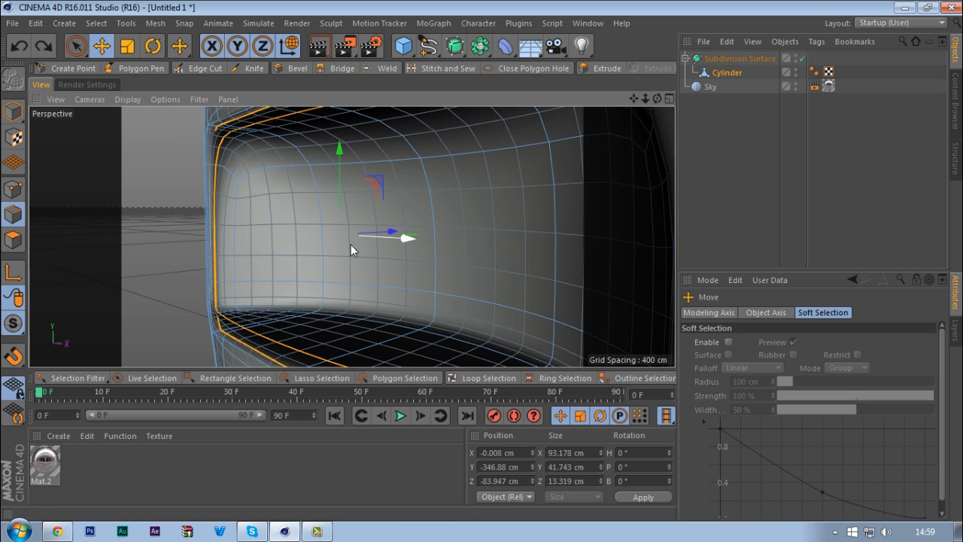
- Undo the edge loop's move and selection, and turn smoothing off
key("ctrl+z")
key("ctrl+z")
key("ctrl+z")
key("q")
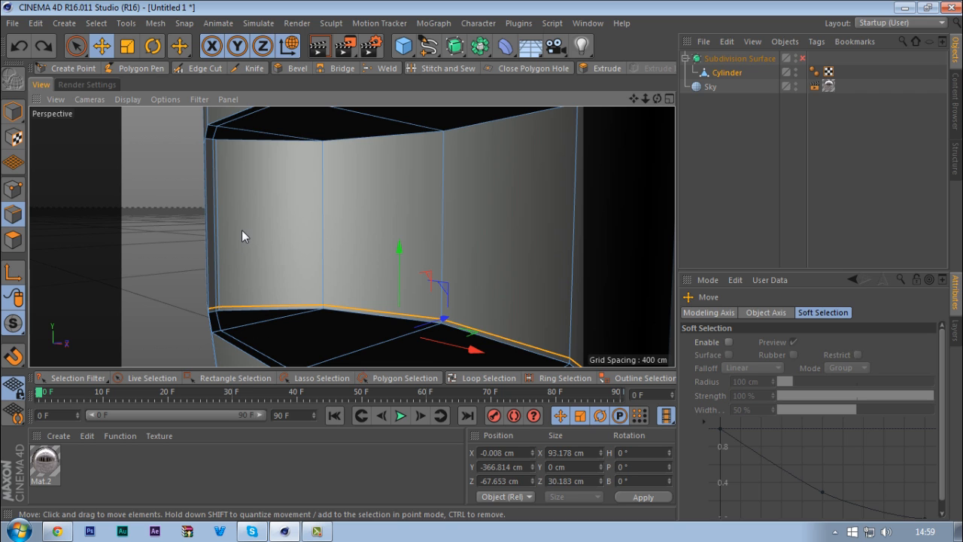
- Switch to point editing and weld the two close points at the upper left corner of the recess's back wall
mouse_move(241, 230)
left_mouse_down("alt")
mouse_move(214, 241)
mouse_move(228, 241)
left_mouse_up("alt")
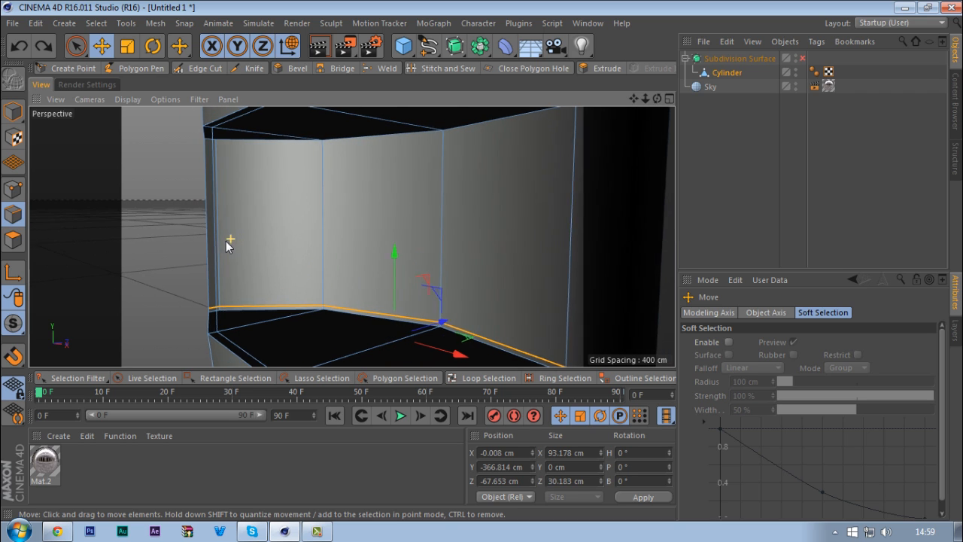
left_click(19, 189)
scroll(210, 141, "up", 4)
key("9")
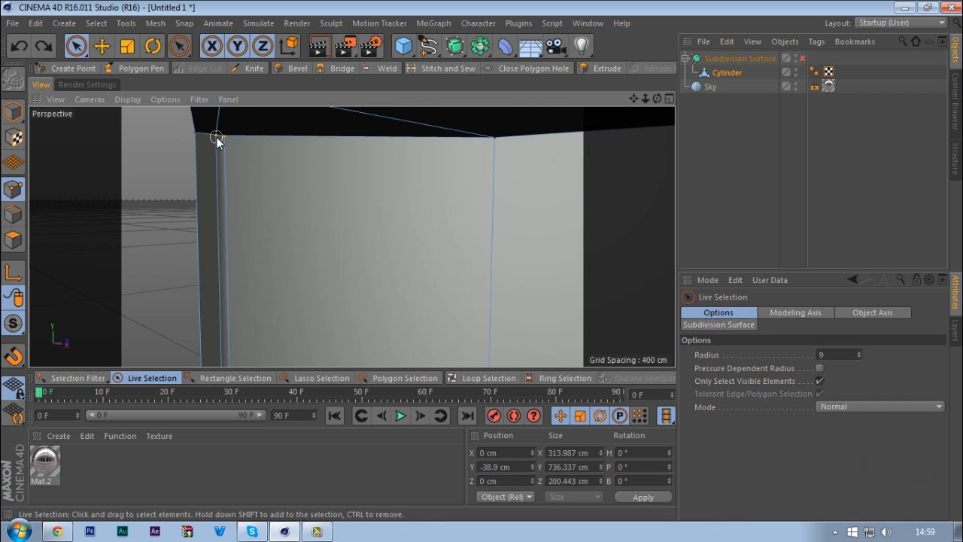
left_click(216, 137)
left_click(372, 67)
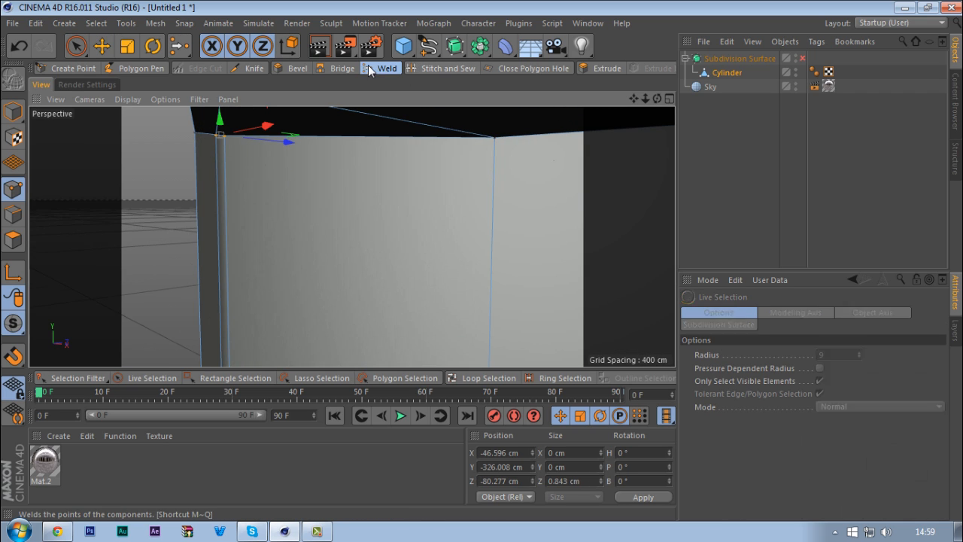
left_click(240, 195)
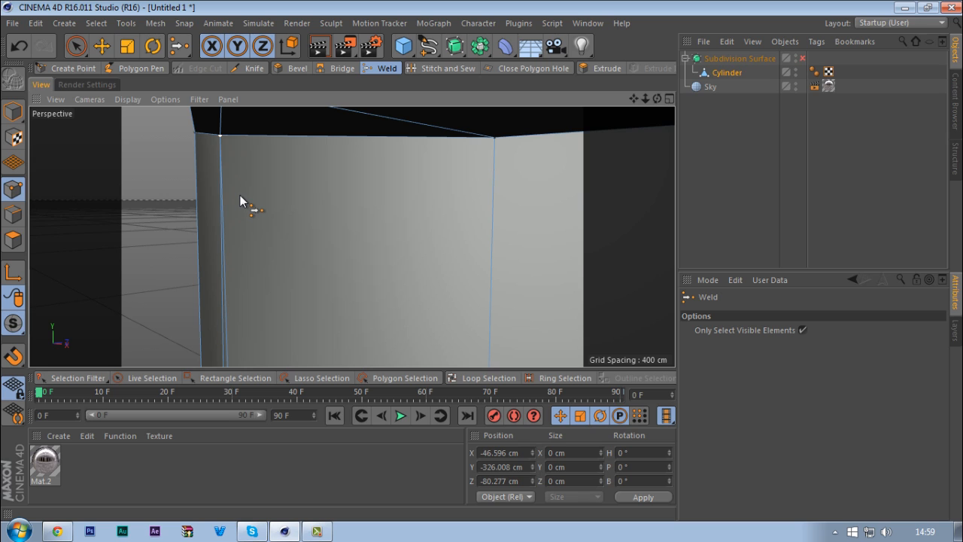
right_click(240, 195)
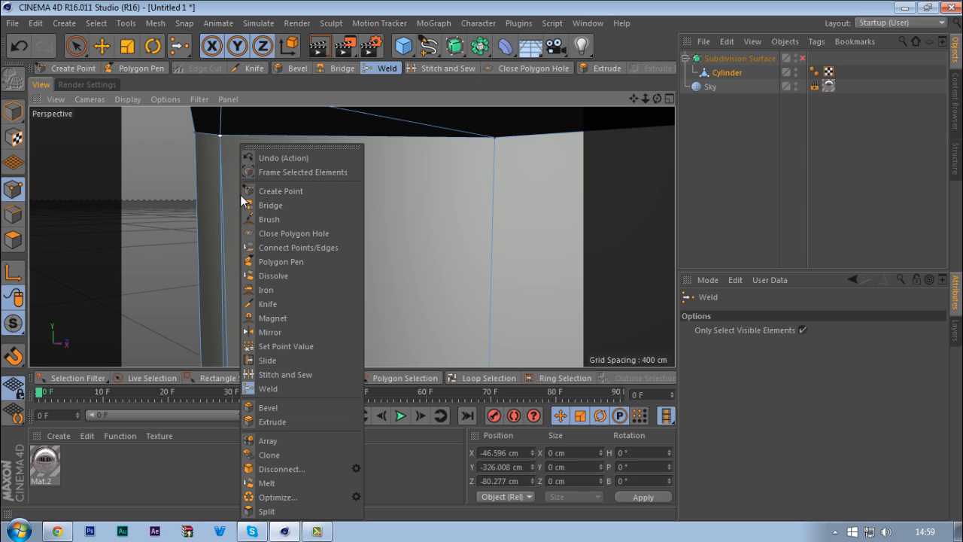
left_click(274, 389)
- Weld the upper pair of close points at the lower left corner of the recess's back wall
scroll(258, 233, "down", 5)
middle_click_drag(253, 248, 252, 217, "alt")
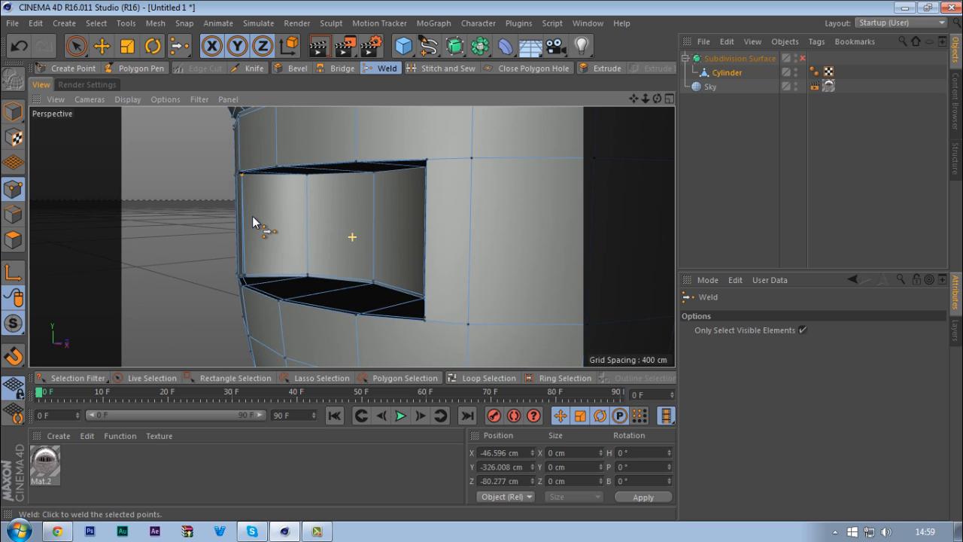
right_click_drag(240, 271, 335, 232, "alt")
key("space")
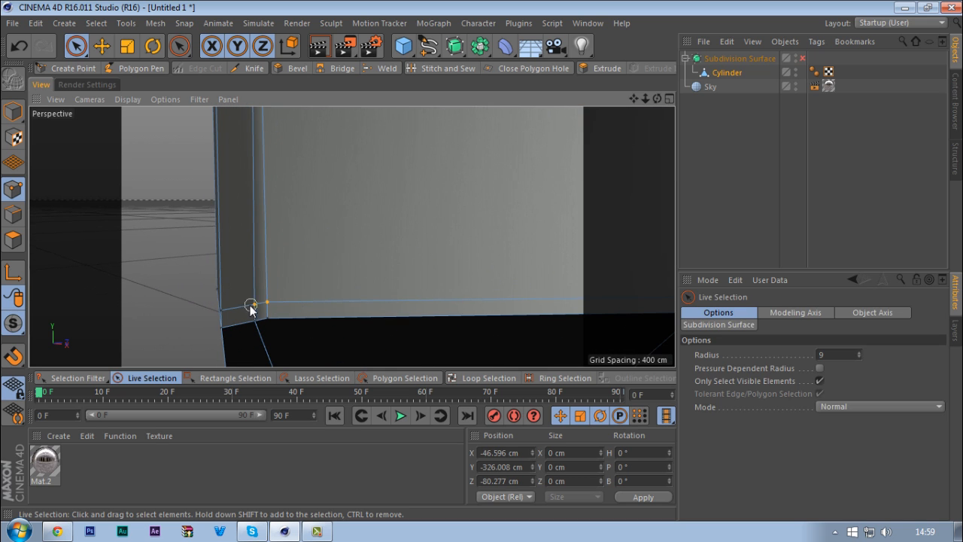
left_click(251, 309, "shift")
key("space")
left_click(167, 269)
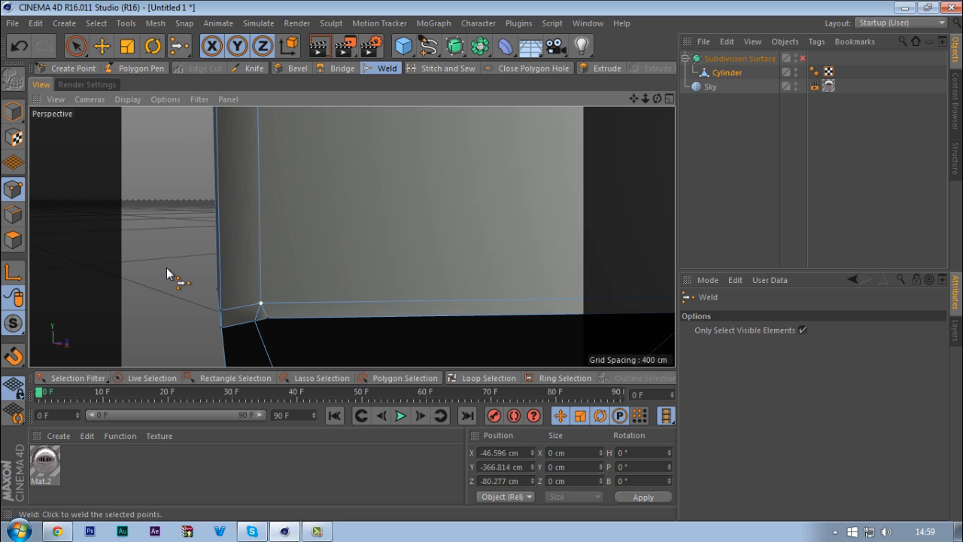
- Weld the remaining pair of close points on the floor edge of the recess's lower left corner
key("space")
left_click(266, 324)
key("space")
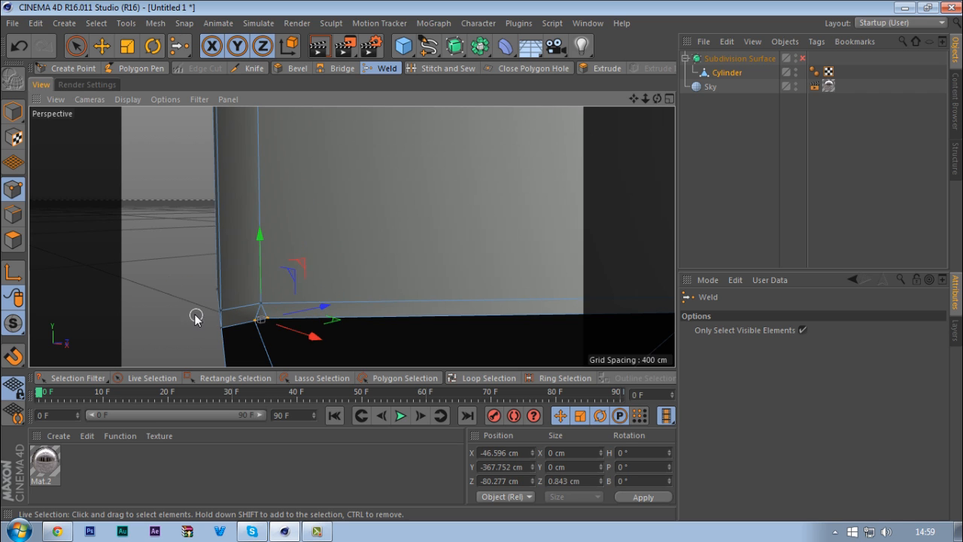
- Try to weld points at the recess's lower right corner while the opposite corner's point is still selected, and undo it
left_click_drag(147, 275, 431, 260, "alt")
key("q")
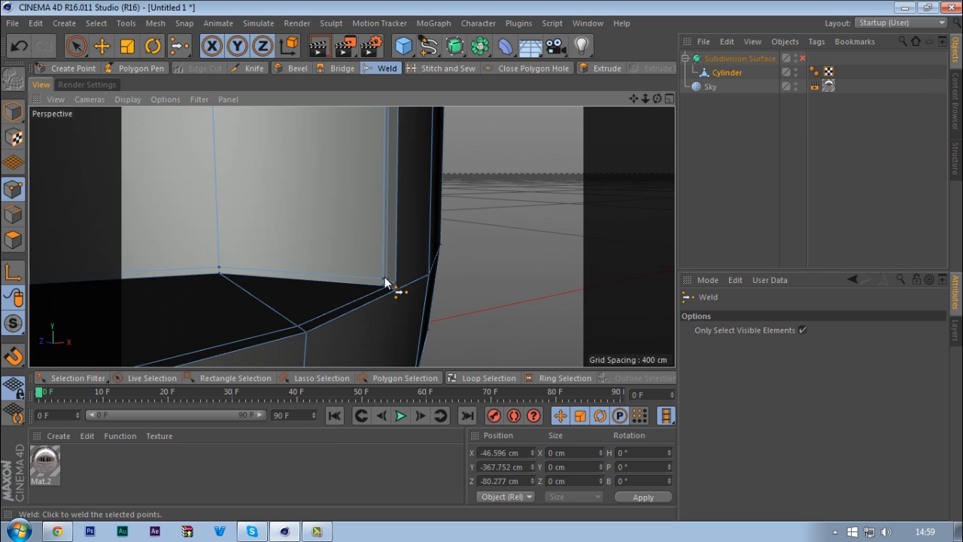
right_click_drag(384, 282, 411, 281, "alt")
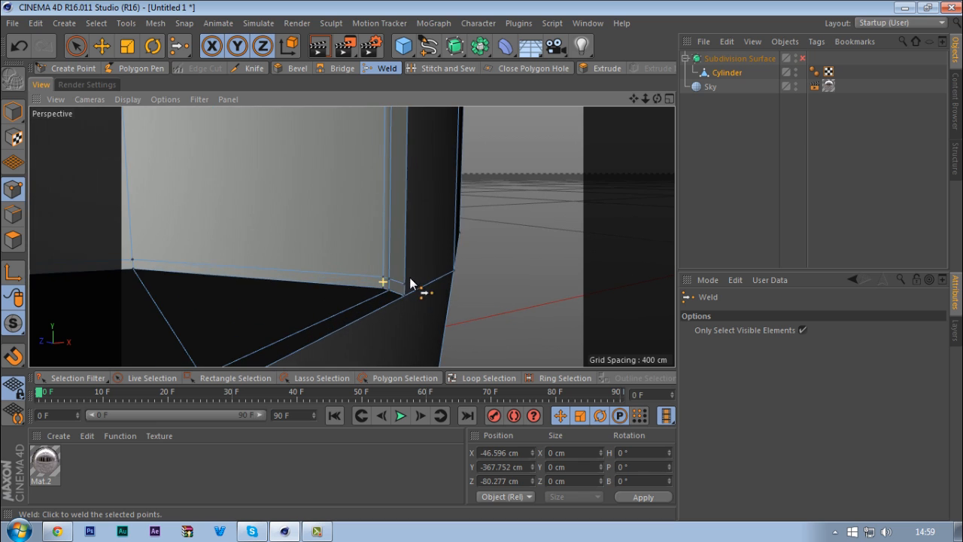
key("q")
key("q")
key("q")
key("space")
key("space")
key("space")
key("space")
key("space")
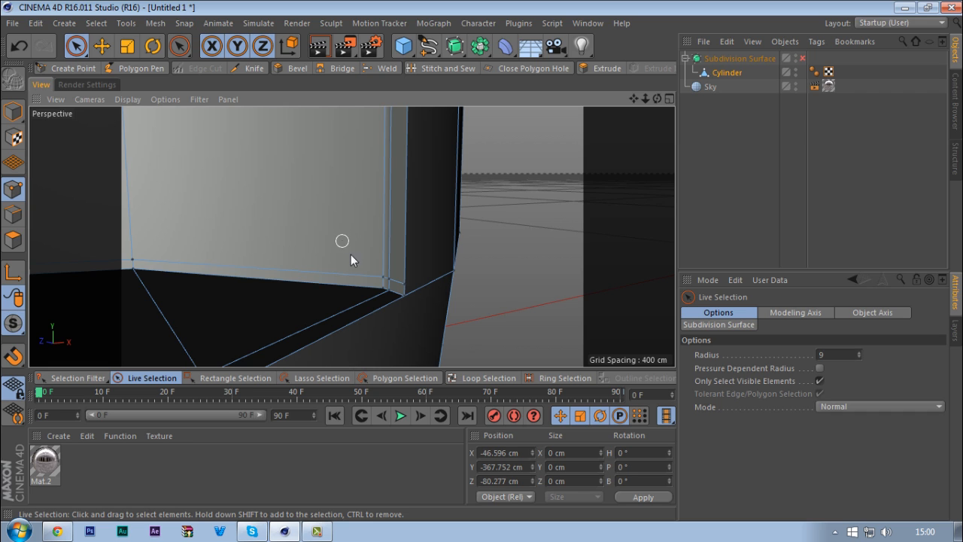
left_click(387, 280, "shift")
key("space")
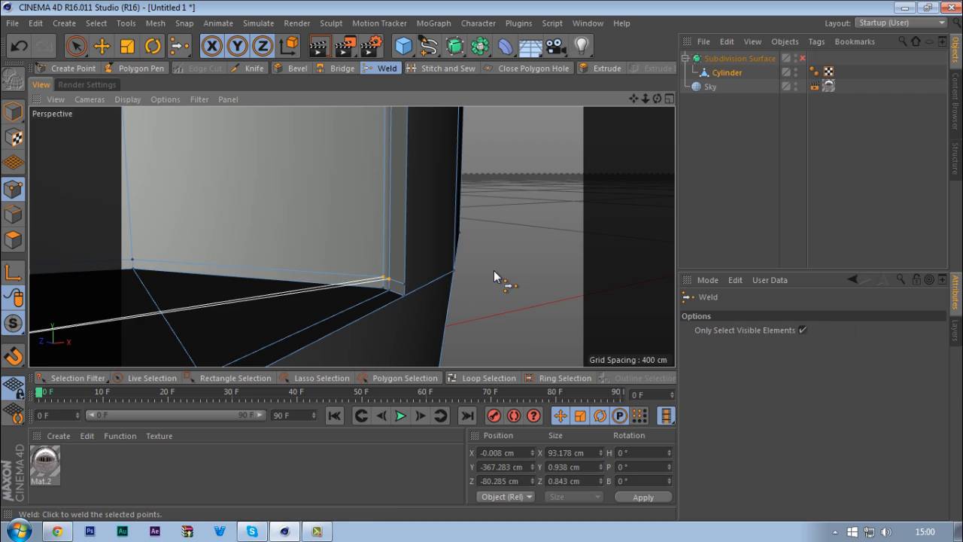
left_click(494, 271)
key("space")
key("ctrl+z")
- Select only the upper pair of close points at the recess's lower right corner and weld them
key("space")
left_click(493, 271)
left_click(391, 278)
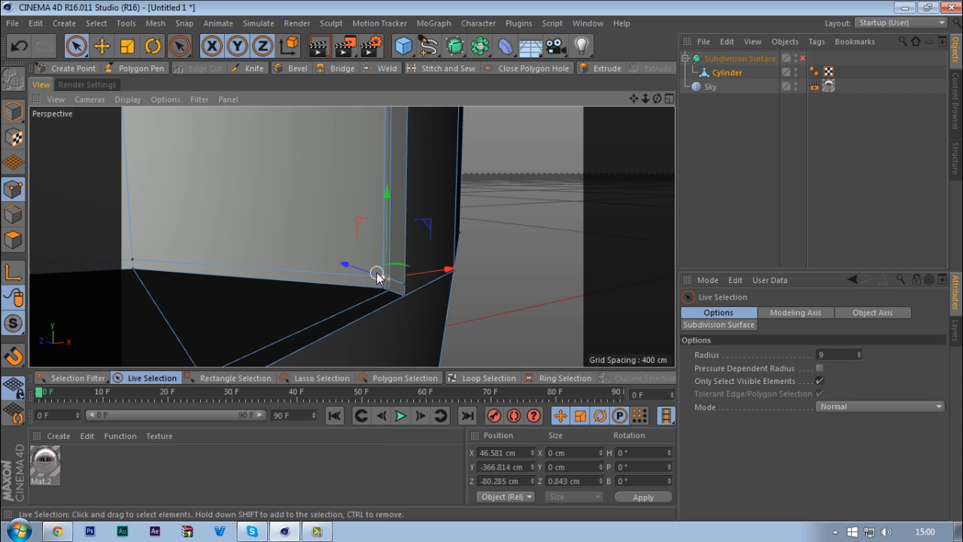
key("space")
key("space")
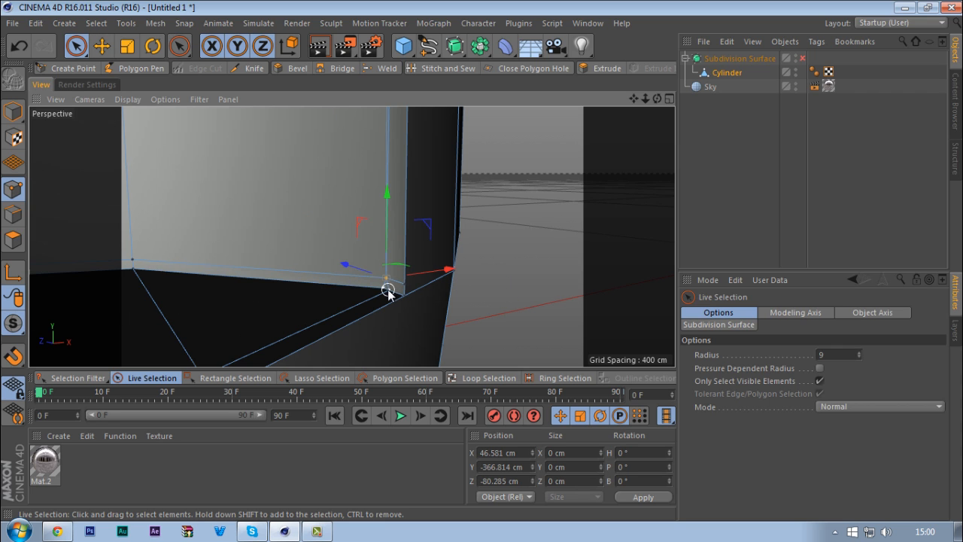
- Weld the pair of close points on the floor edge of the recess's lower right corner
left_click(393, 291)
key("space")
left_click(487, 279)
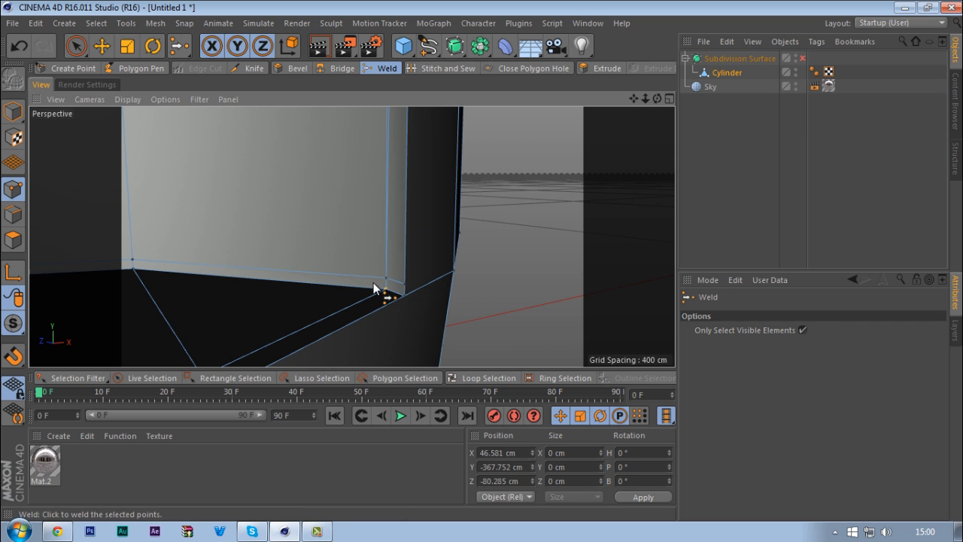
- Weld the pair of close points at the recess's upper right corner
scroll(370, 286, "down", 5)
scroll(378, 129, "up", 6)
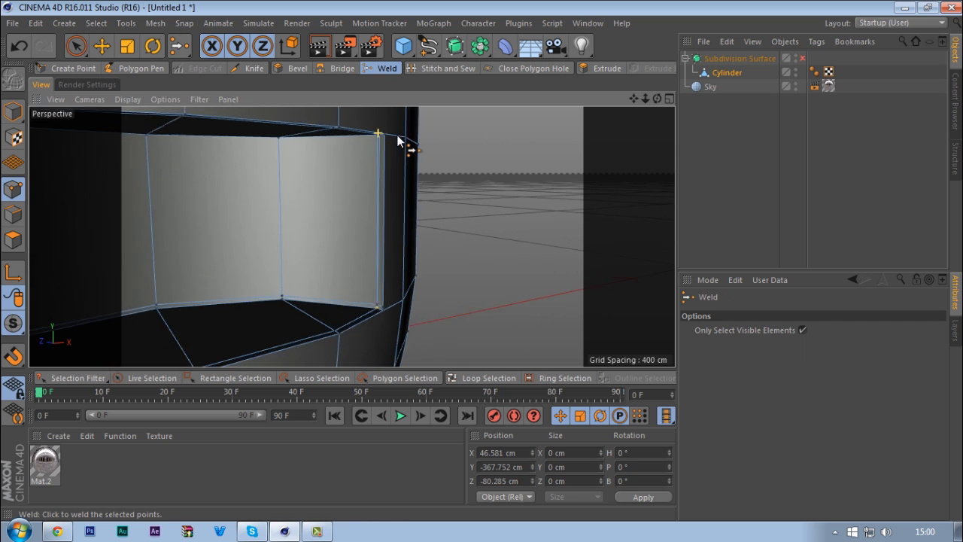
key("space")
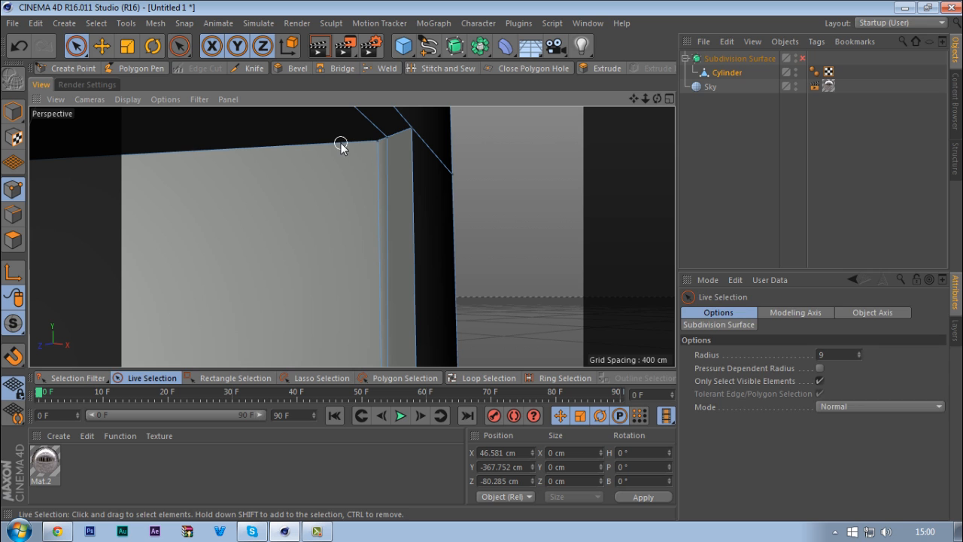
left_click(380, 142)
key("space")
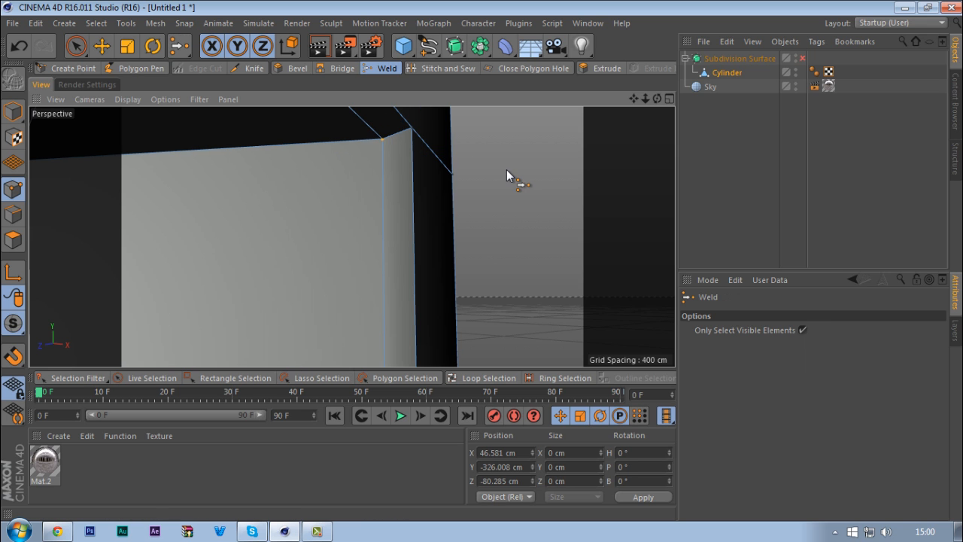
- Examine the finger recess's corners with Subdivision Surface enabled and the mesh deselected
key("space")
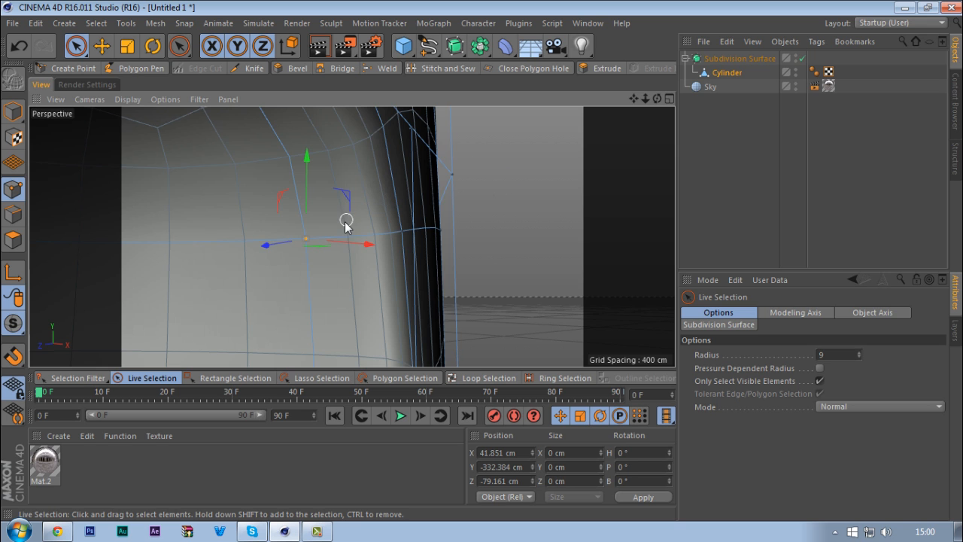
scroll(336, 235, "down", 6)
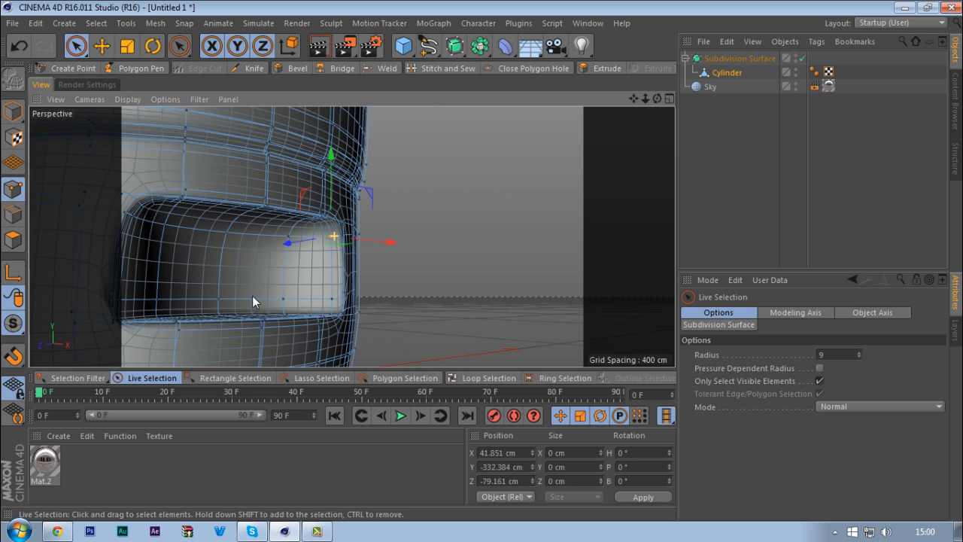
left_click(715, 208)
left_click_drag(266, 292, 294, 296, "alt")
scroll(298, 296, "up", 5)
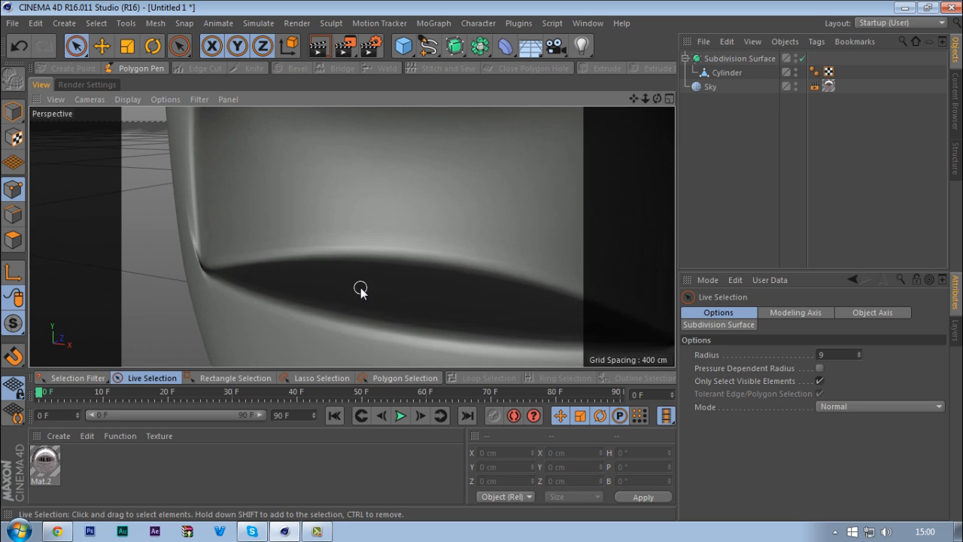
scroll(309, 292, "down", 4)
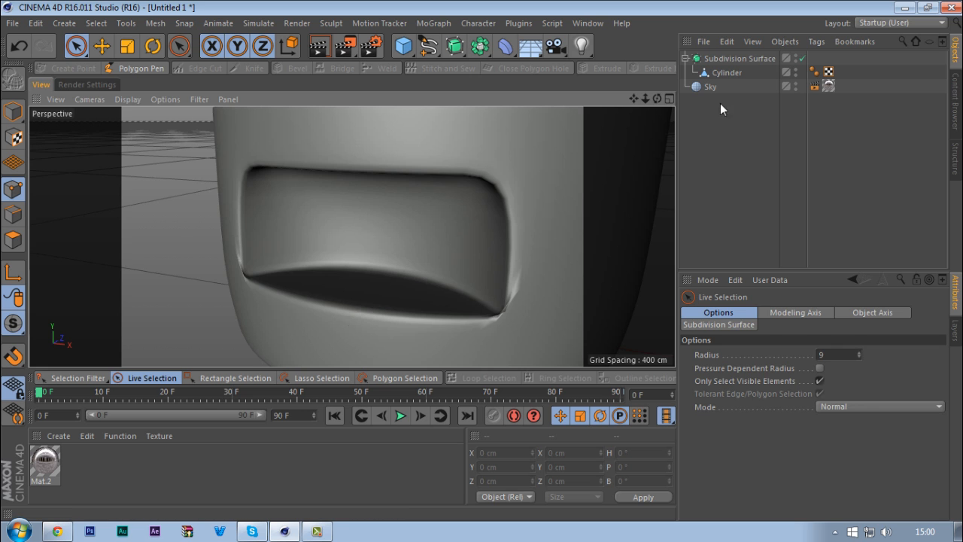
- Compare the recess's lower right corner in the unsmoothed Cylinder mesh and in the smoothed surface
left_click(801, 58)
left_click(723, 73)
scroll(511, 328, "up", 5)
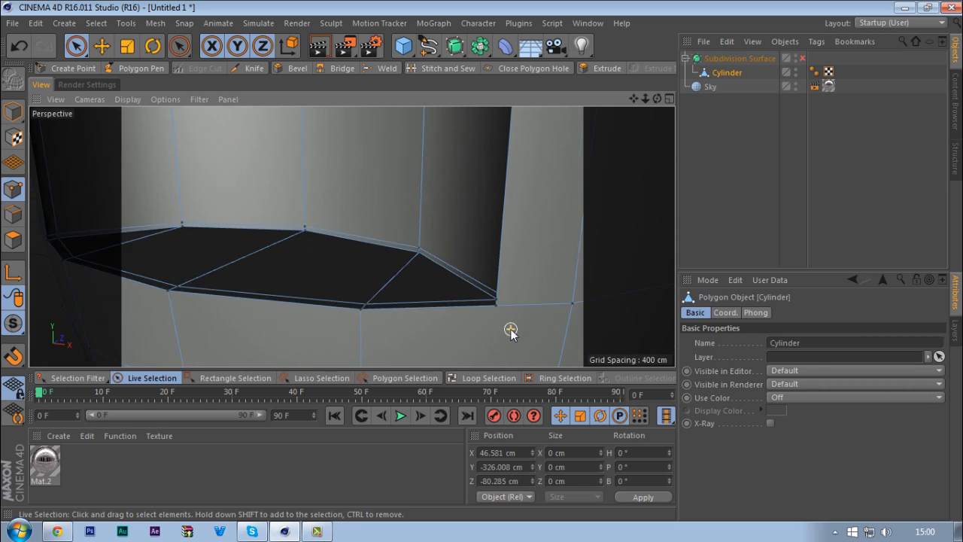
mouse_move(479, 305)
left_mouse_down("alt")
mouse_move(569, 298)
mouse_move(522, 309)
mouse_move(541, 310)
mouse_move(484, 292)
left_mouse_up("alt")
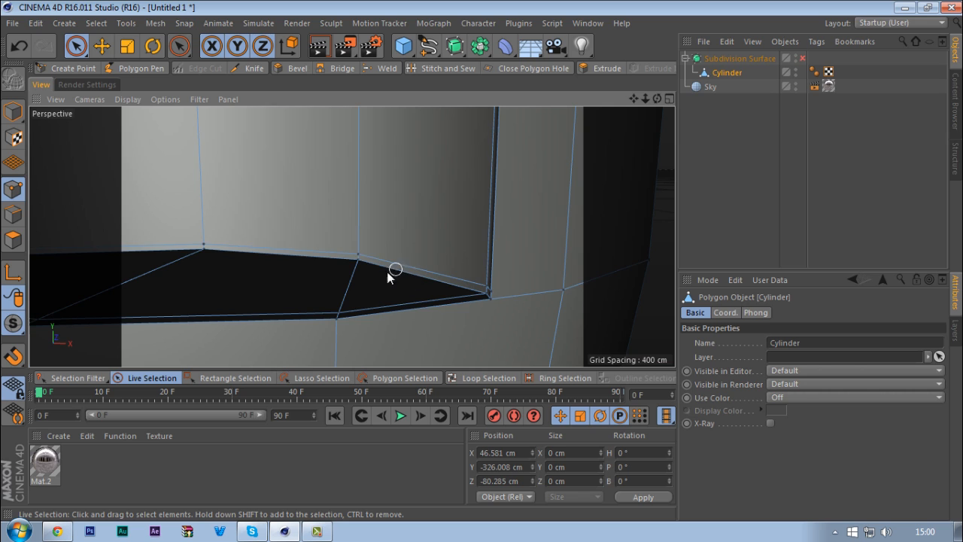
left_click_drag(391, 273, 385, 281, "alt")
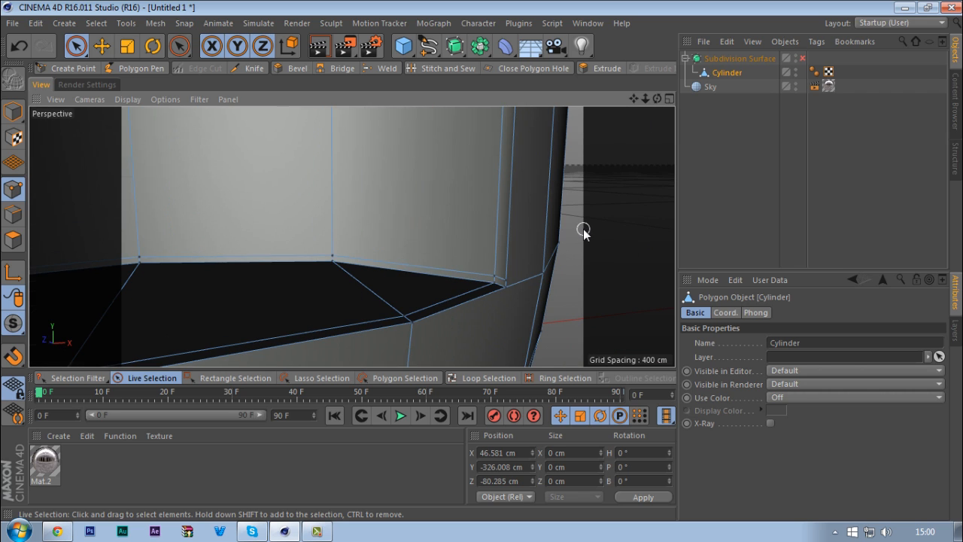
key("q")
left_click(704, 204)
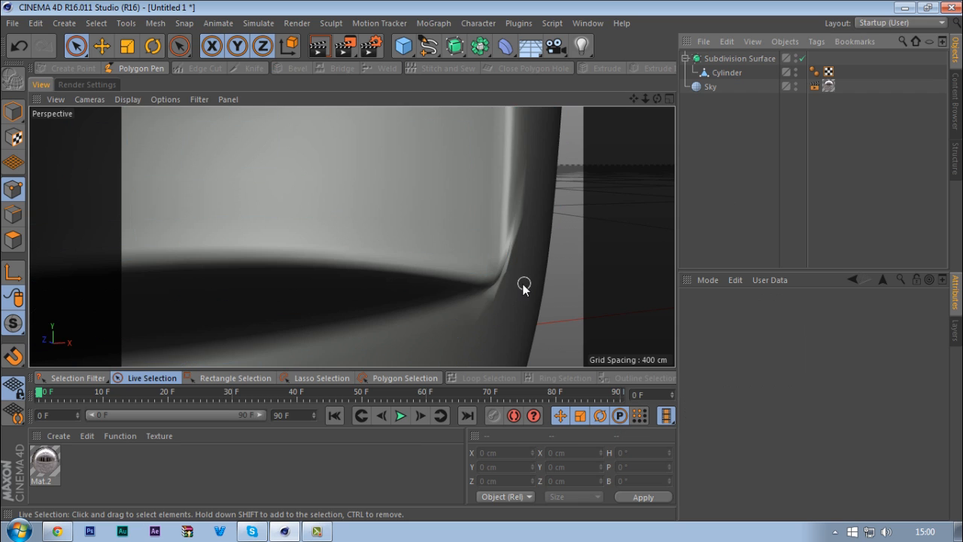
left_click_drag(521, 283, 479, 305, "alt")
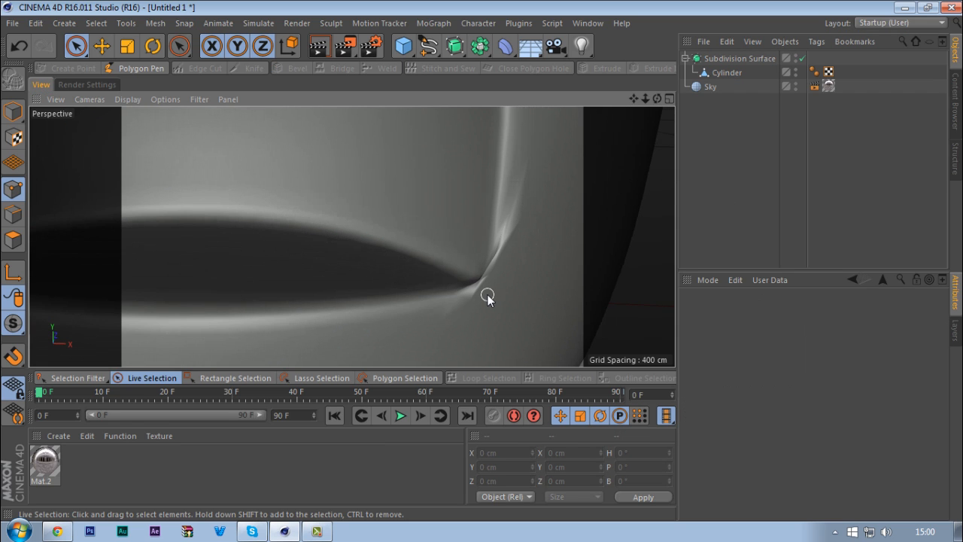
- With Subdivision Surface off, make a horizontal Knife cut in the front view from the recess's lower right corner past the cap's right edge
left_click(722, 73)
key("q")
middle_click(484, 273)
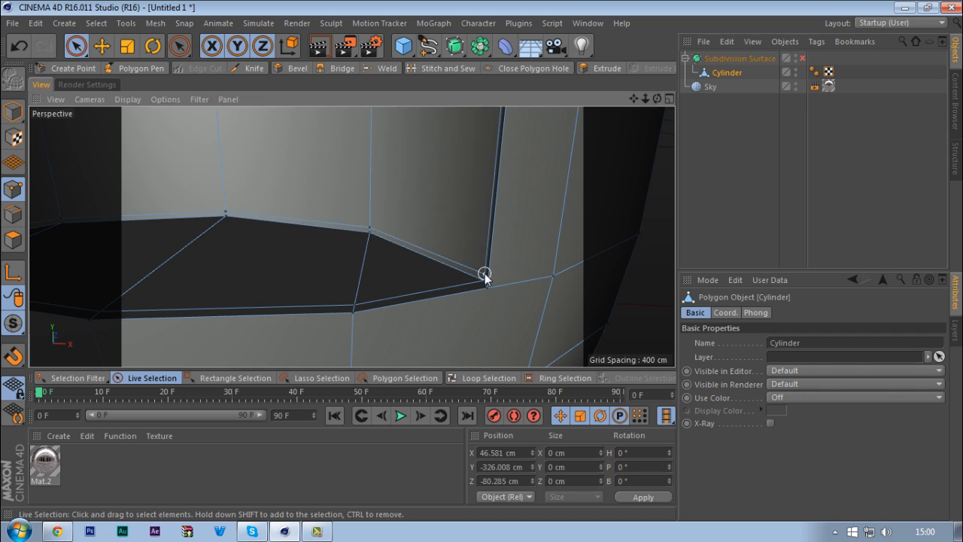
scroll(571, 338, "up", 10)
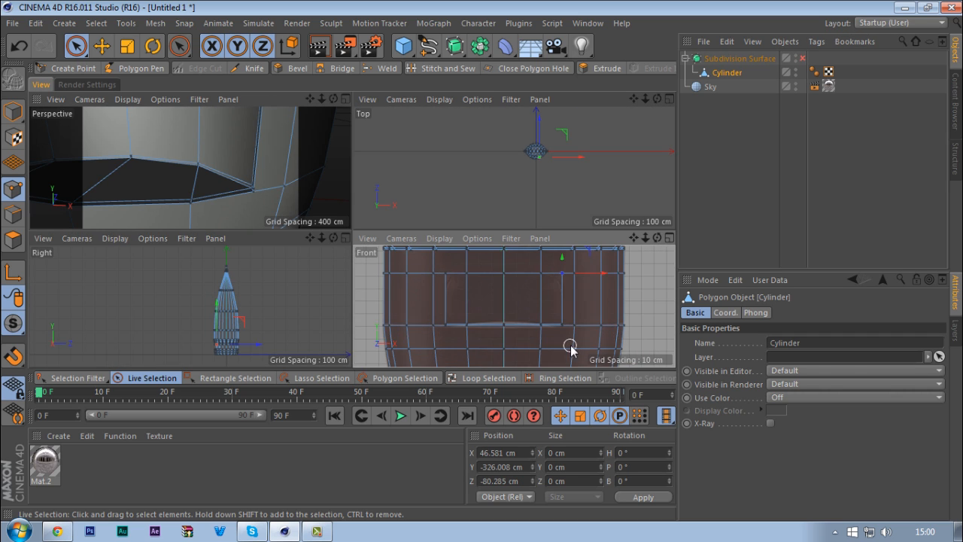
scroll(568, 325, "up", 5)
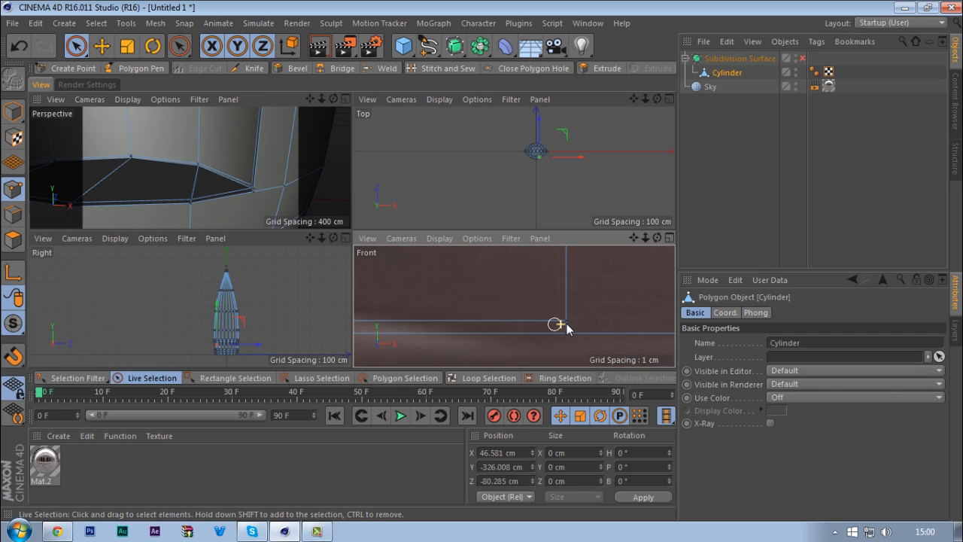
left_click(568, 324)
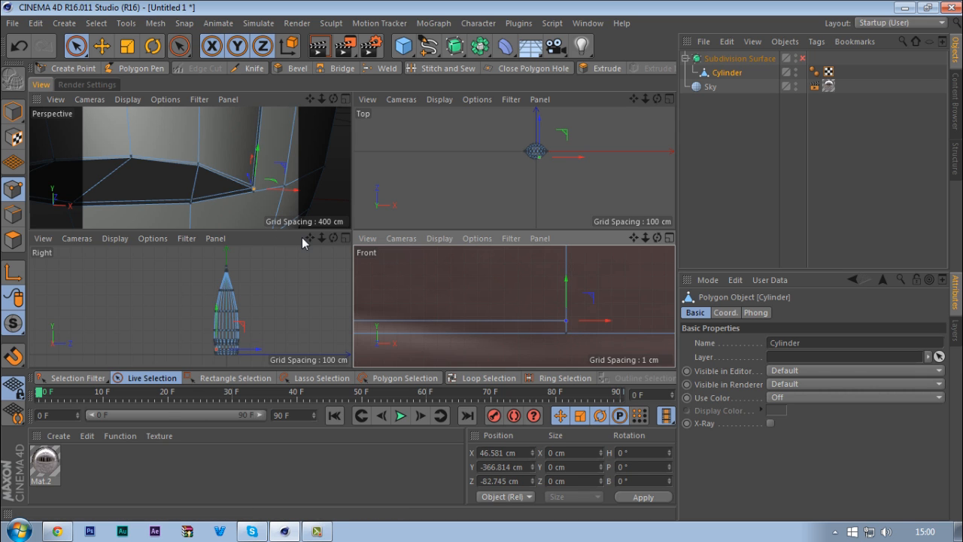
key("k")
key("k")
middle_click(466, 285)
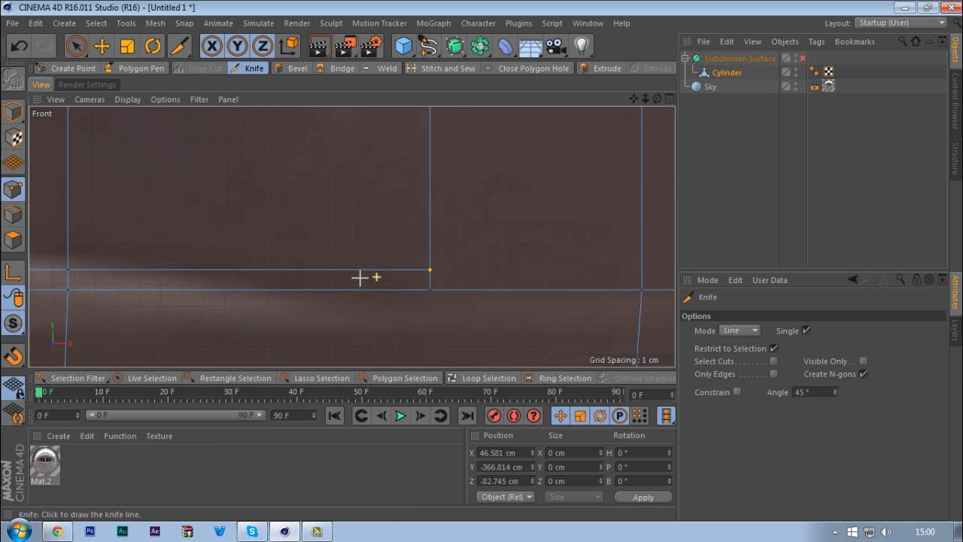
scroll(359, 277, "down", 6)
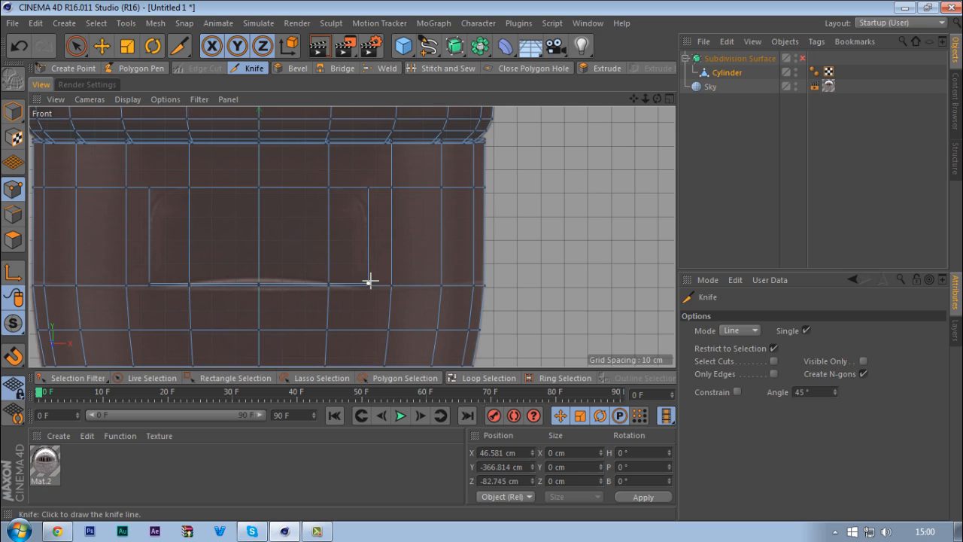
mouse_move(369, 283)
left_mouse_down()
mouse_move(544, 269)
mouse_move(558, 284)
left_mouse_up()
- Enable Subdivision Surface and examine the recess's lower corners in the perspective and front views
middle_click(530, 267)
middle_click(304, 214)
left_click_drag(306, 211, 277, 213, "alt")
right_click_drag(275, 212, 234, 232, "alt")
left_click_drag(348, 230, 297, 228, "alt")
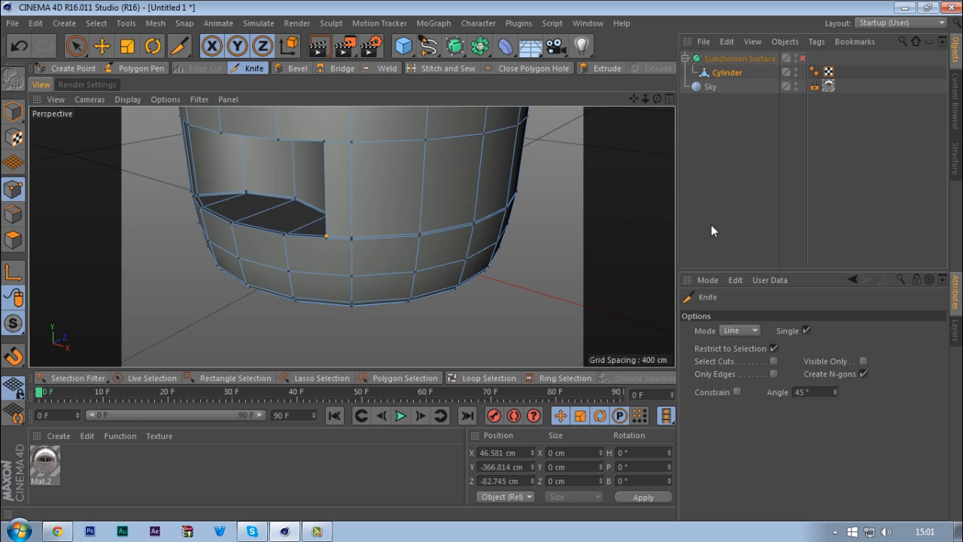
key("q")
left_click(722, 218)
left_click_drag(344, 263, 459, 251, "alt")
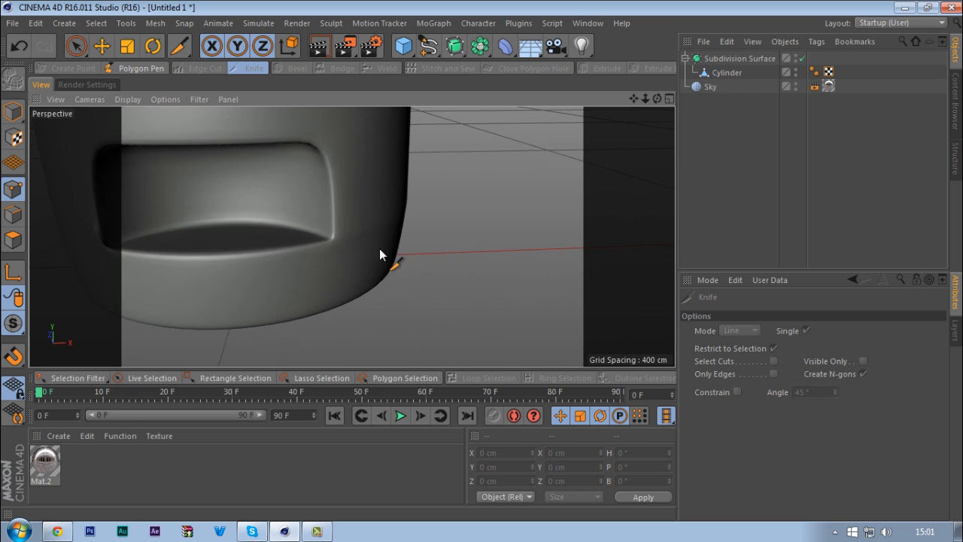
left_click_drag(379, 248, 488, 260, "alt")
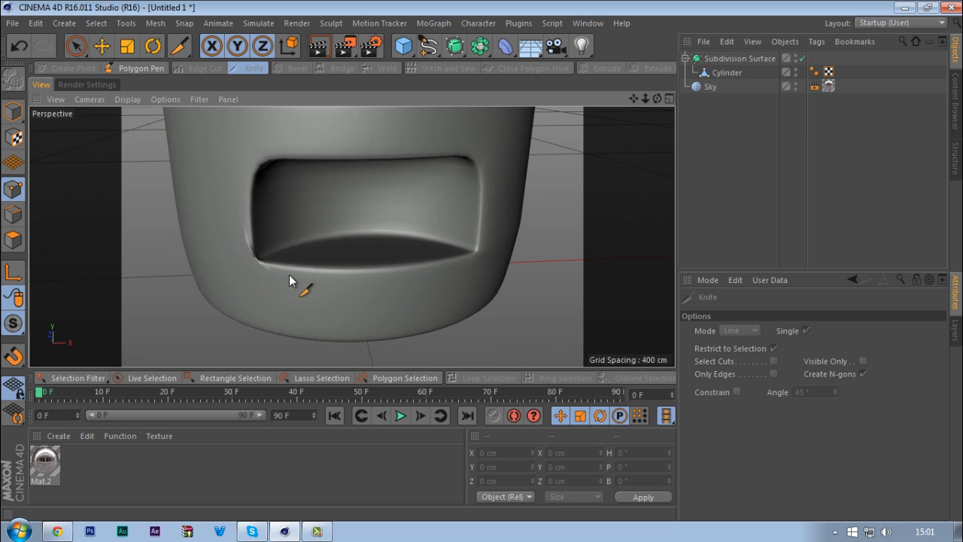
middle_click(348, 240)
middle_click(458, 317)
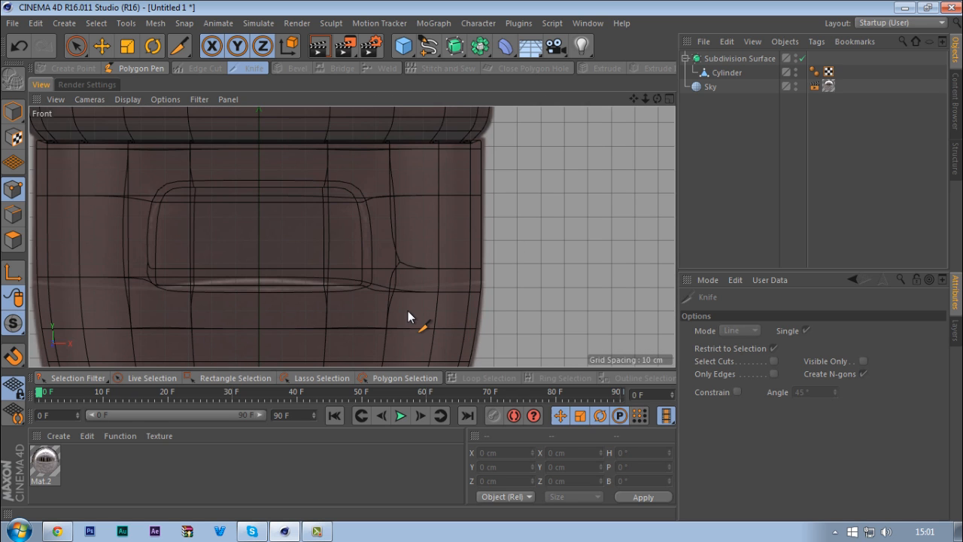
- Turn off the smoothing on the cylinder and select the lower-left corner point of the base recess
left_click(725, 71)
key("q")
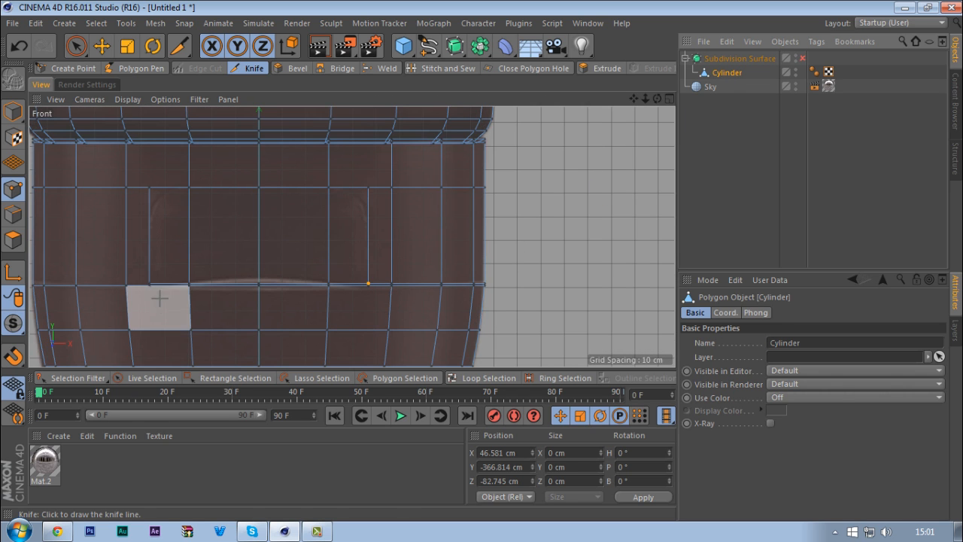
key("space")
scroll(213, 260, "up", 6)
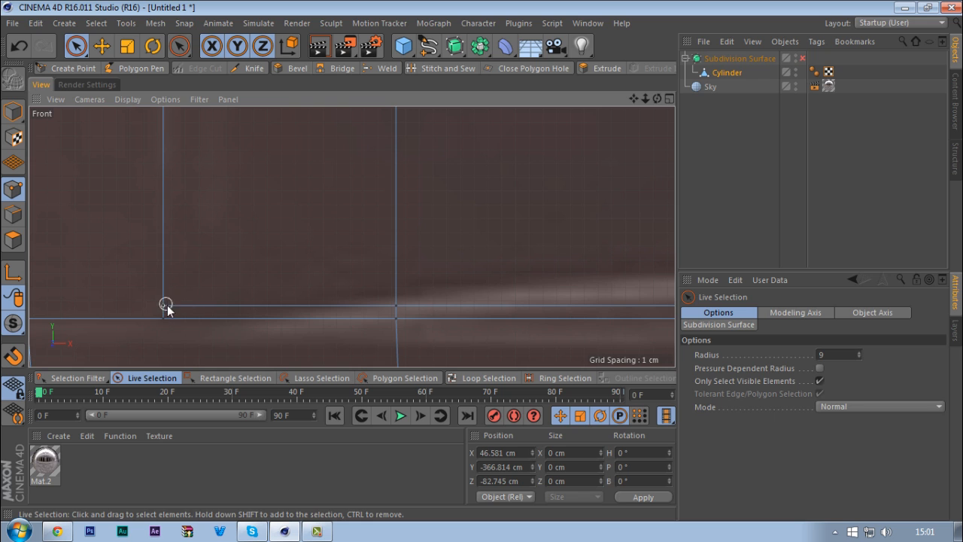
scroll(166, 309, "down", 5)
middle_click(193, 215)
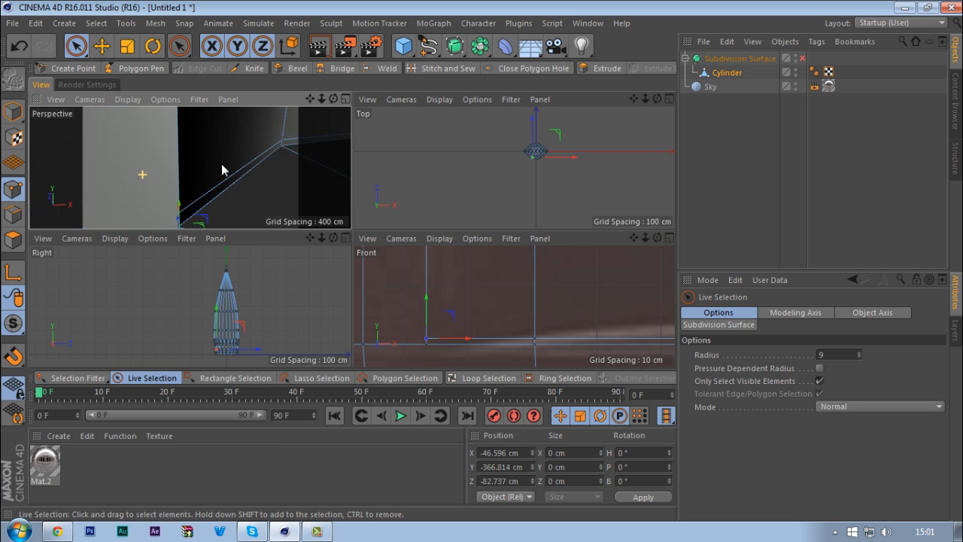
middle_click_drag(221, 164, 187, 201, "alt")
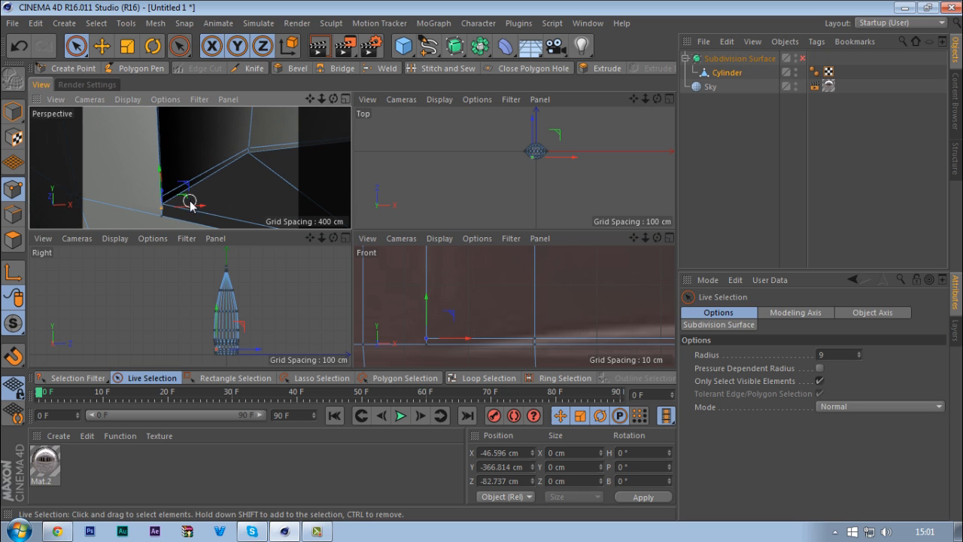
- Knife a straight line in the front view from the recess's lower-left corner horizontally past the base's left edge
middle_click(426, 325)
key("k")
scroll(448, 316, "down", 5)
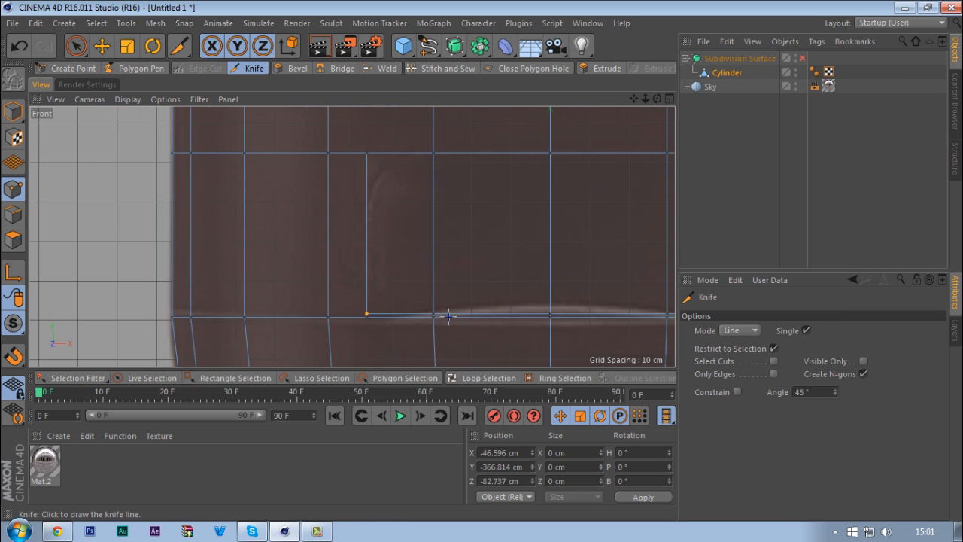
left_click_drag(366, 313, 83, 314)
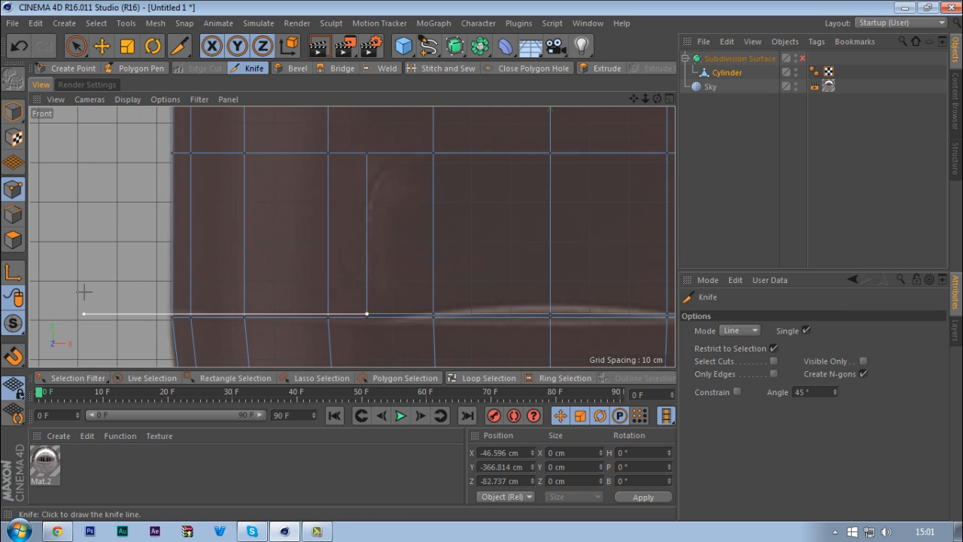
left_click(78, 293)
- Examine the recess and surrounding base mesh, smoothed and unsmoothed, in the perspective and front views
middle_click(194, 286)
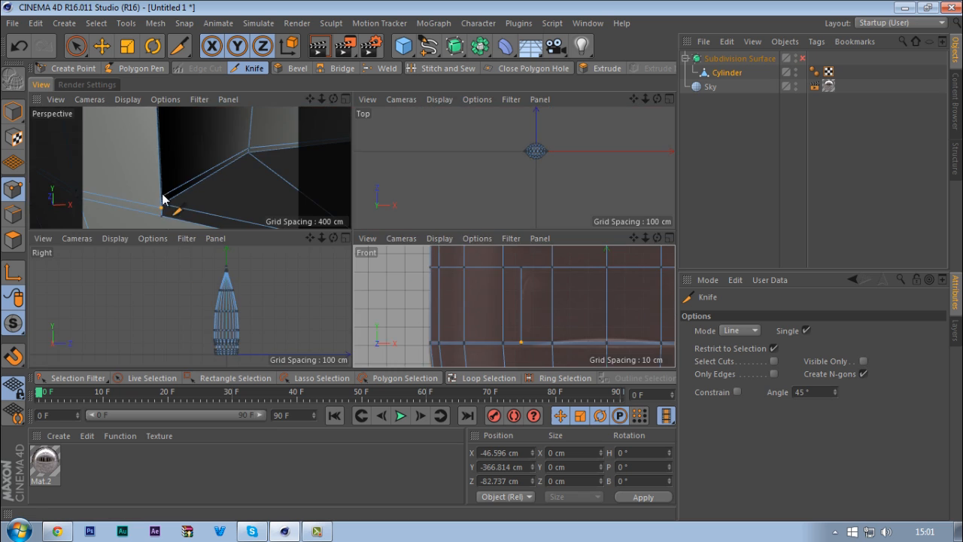
middle_click(164, 199)
key("q")
left_click(720, 198)
scroll(318, 215, "down", 6)
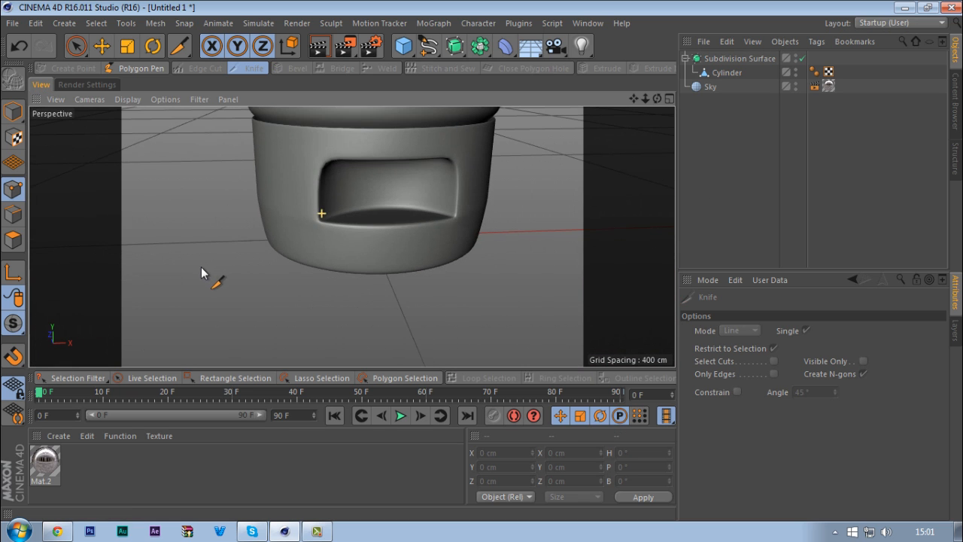
left_click_drag(354, 219, 387, 244, "alt")
left_click(726, 72)
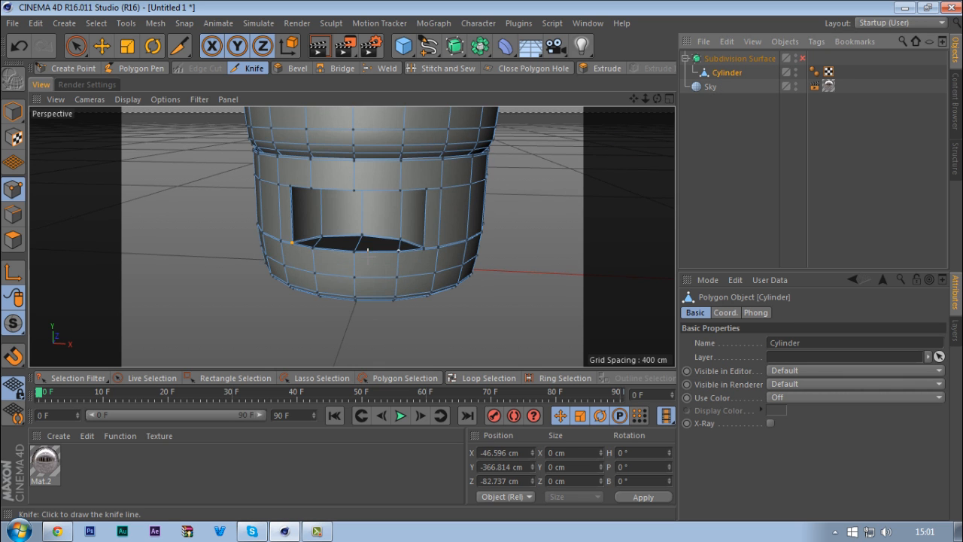
middle_click(335, 267)
middle_click(425, 300)
scroll(376, 290, "down", 6)
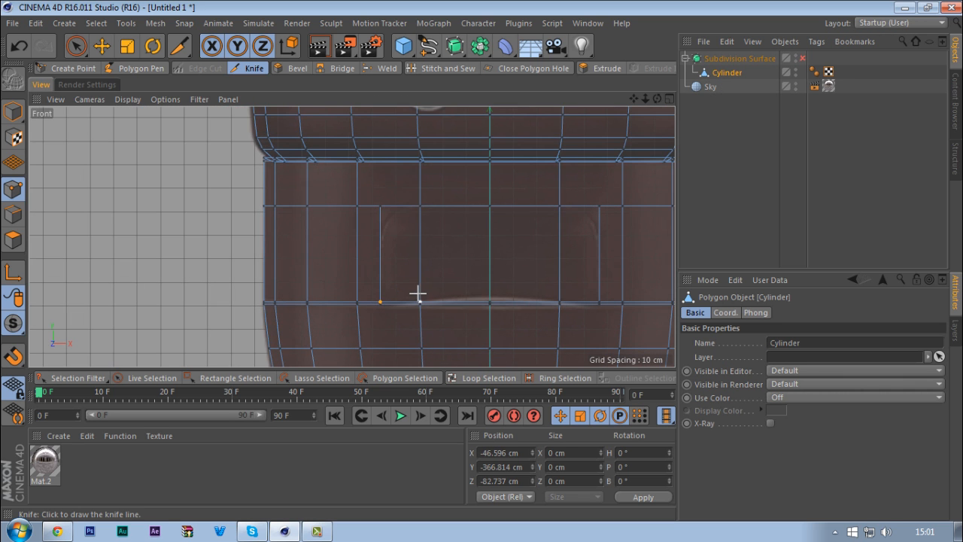
middle_click_drag(448, 267, 373, 284, "alt")
right_click_drag(374, 275, 414, 258, "alt")
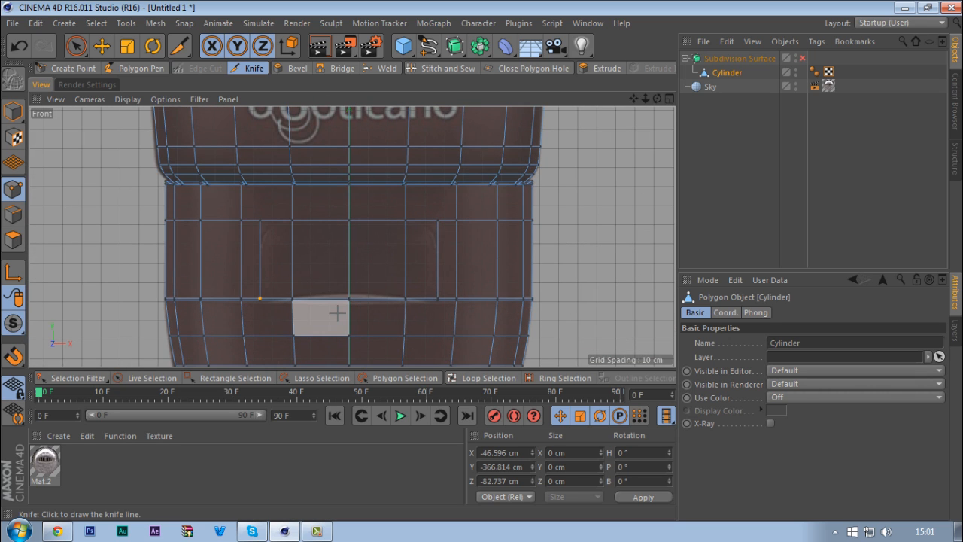
mouse_move(361, 313)
right_mouse_down("alt")
mouse_move(321, 318)
mouse_move(362, 308)
right_mouse_up("alt")
- Add a Knife cut in Loop mode around the base, just below the recess's lower edge
middle_click(347, 280)
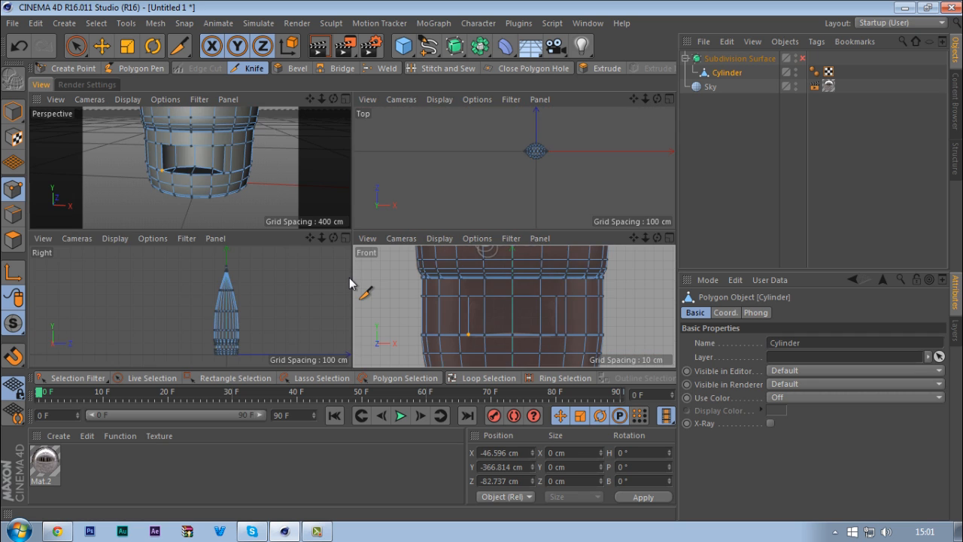
middle_click(198, 178)
right_click_drag(327, 258, 408, 218, "alt")
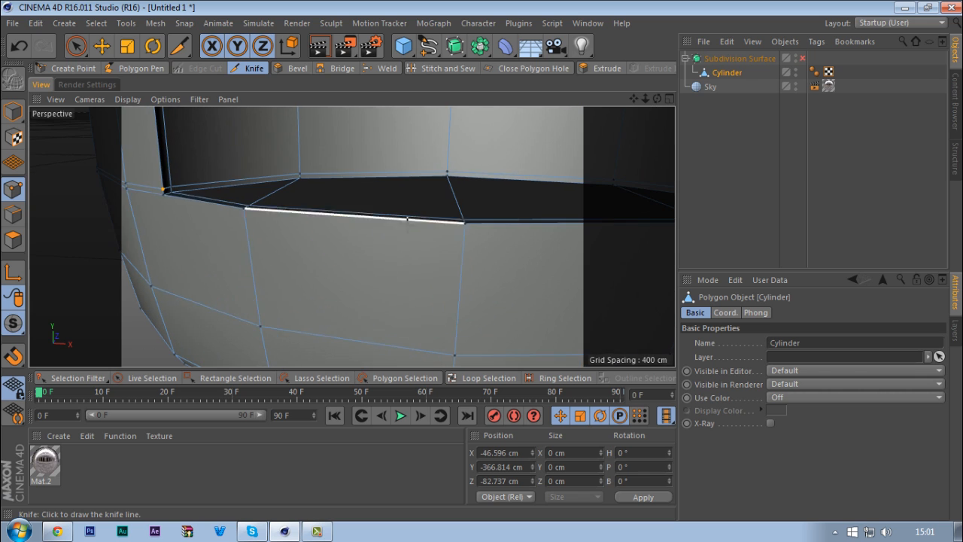
left_click(12, 214)
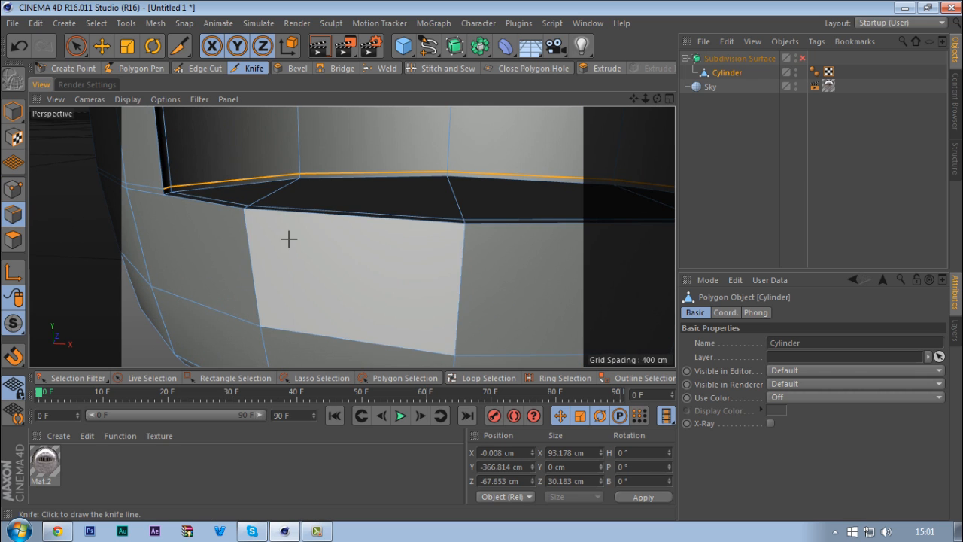
key("space")
key("space")
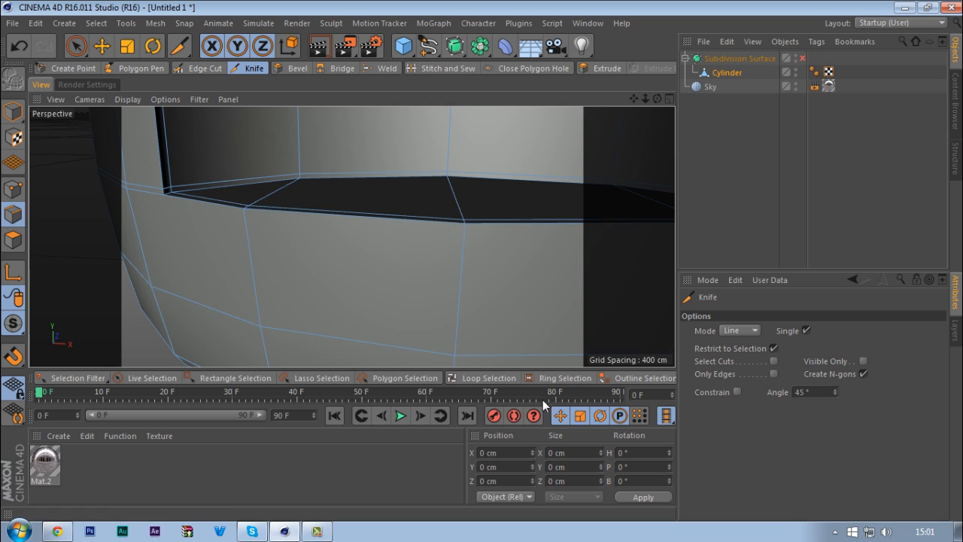
left_click(747, 330)
left_click(744, 381)
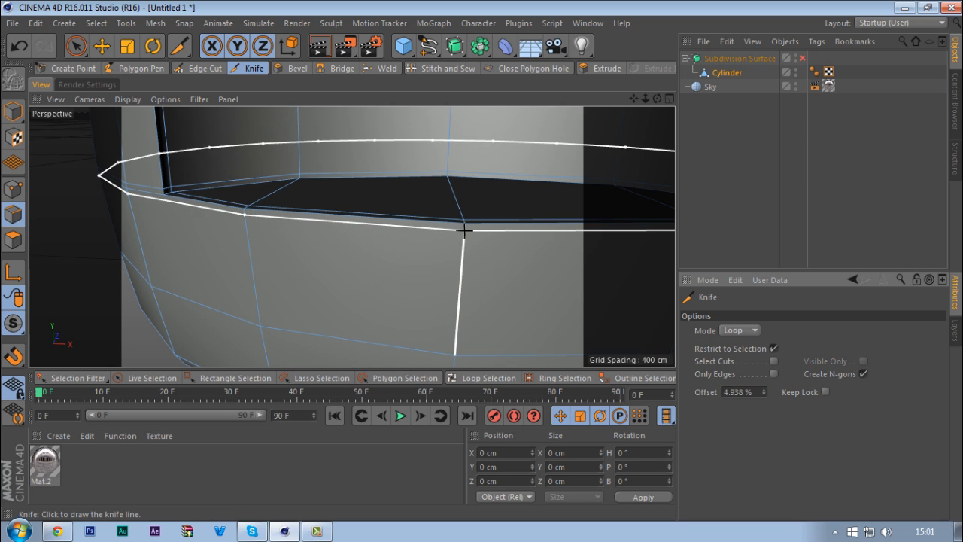
scroll(311, 255, "down", 3)
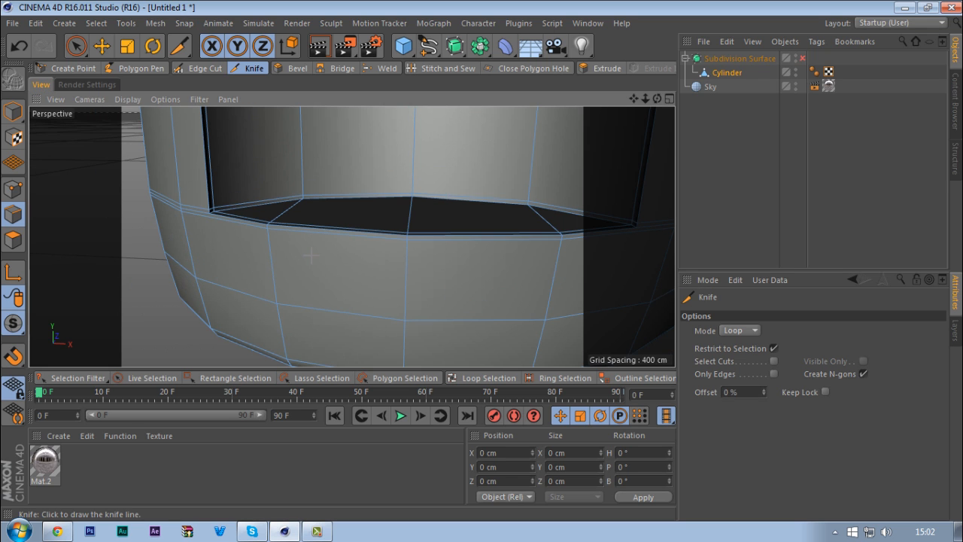
left_click_drag(436, 260, 371, 265, "alt")
key("q")
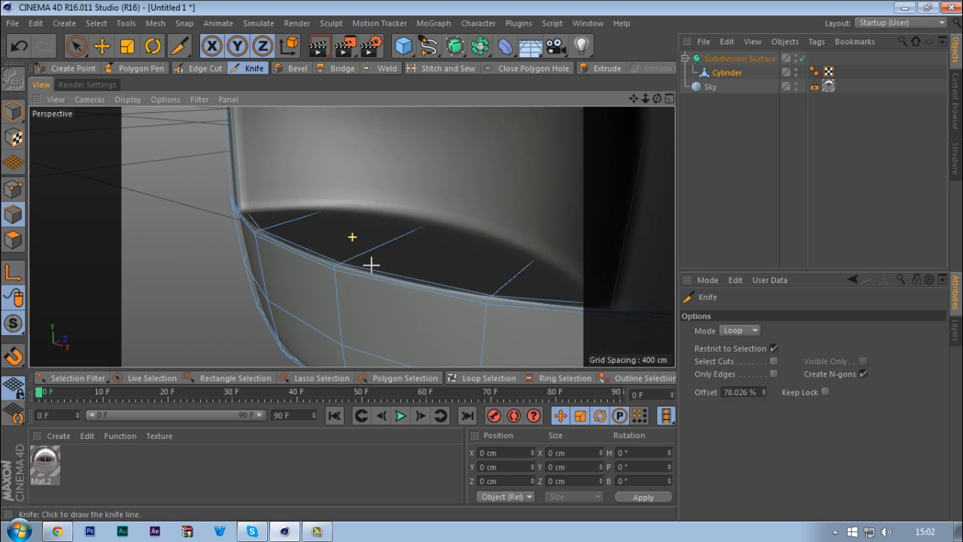
- Loop-select the new edge ring running around the base just below the recess
left_click(485, 378)
key("q")
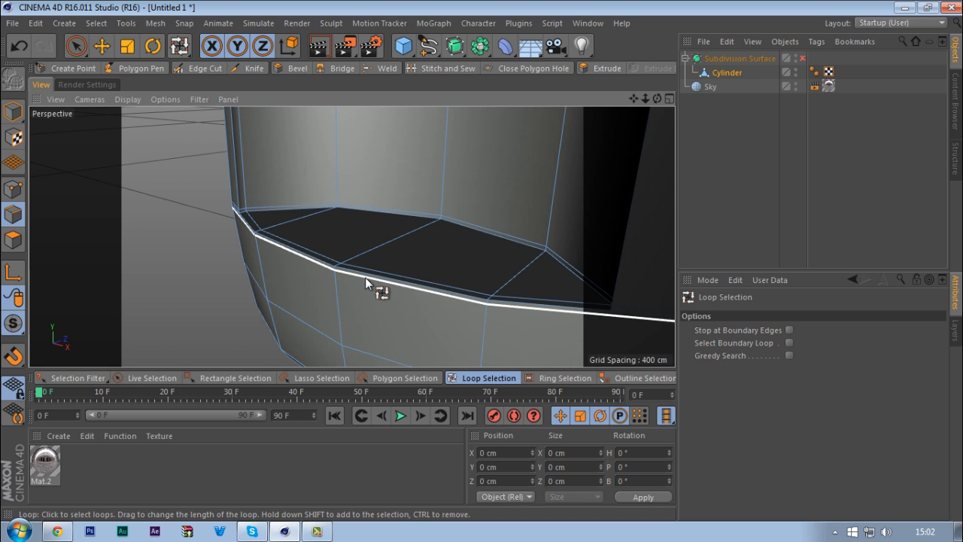
left_click(364, 276)
key("q")
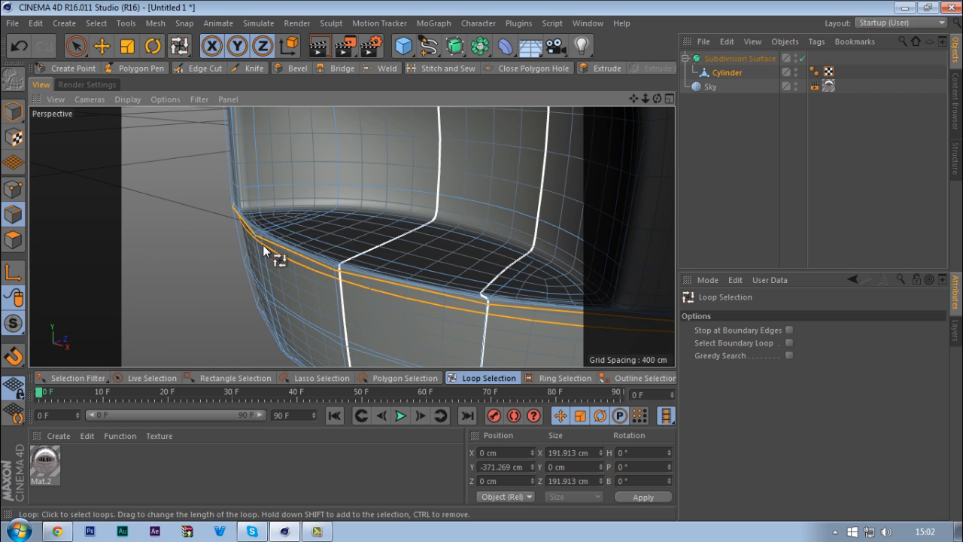
- Bevel the selected edge ring with subdivision 0 and an offset of about 0.3 cm
left_click(294, 69)
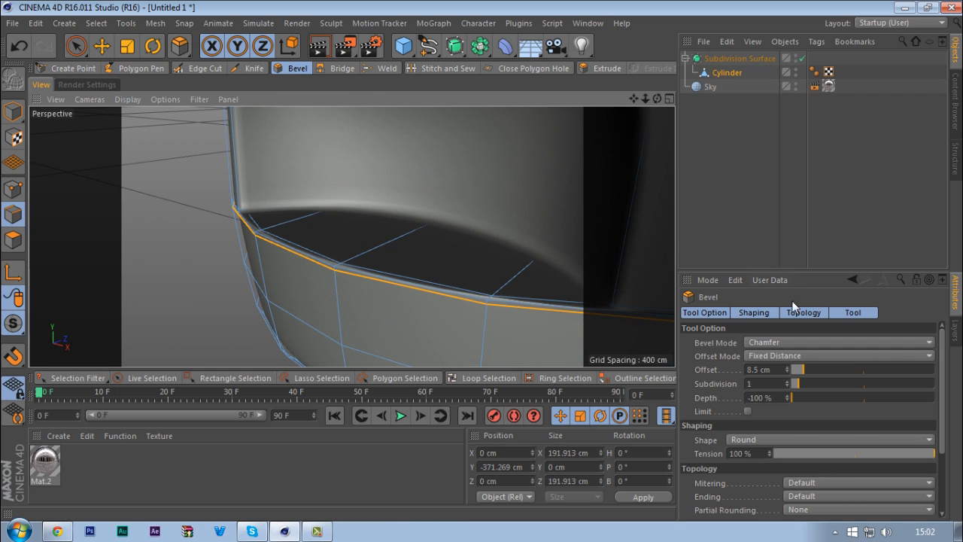
left_click_drag(794, 383, 602, 364)
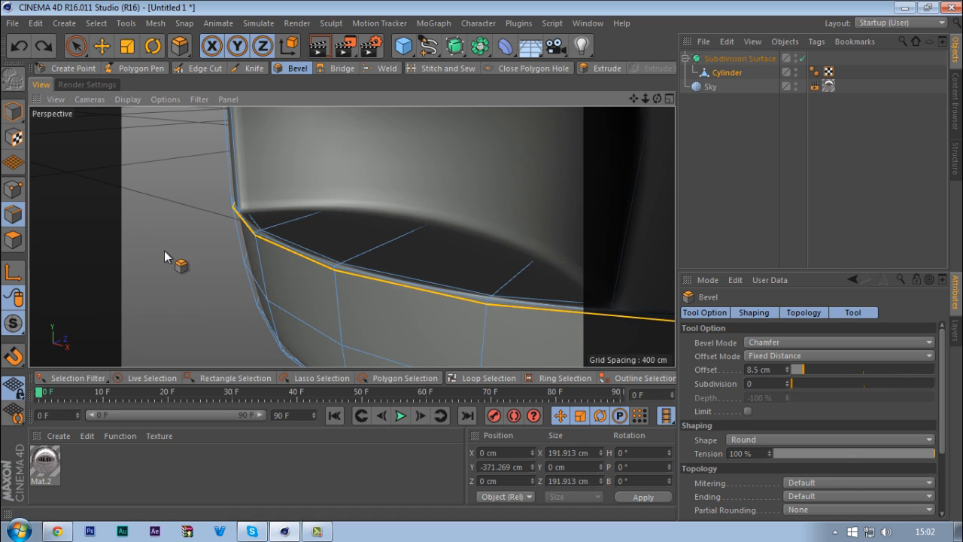
scroll(344, 265, "up", 6)
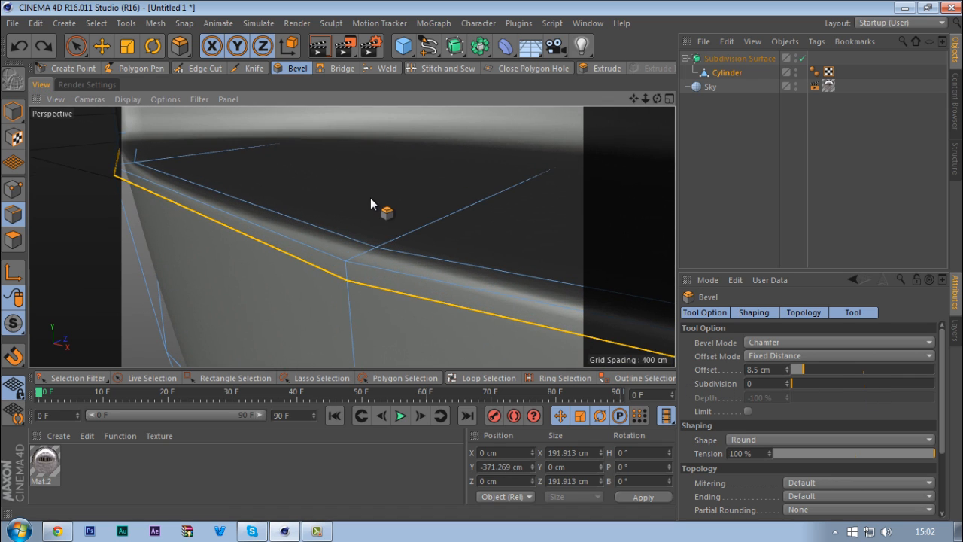
left_click_drag(370, 198, 373, 198)
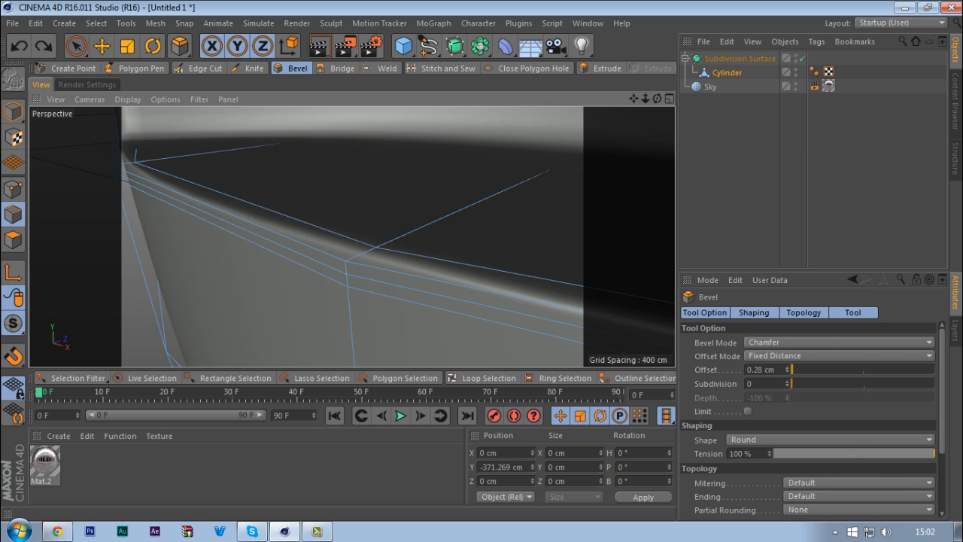
key("ctrl+y")
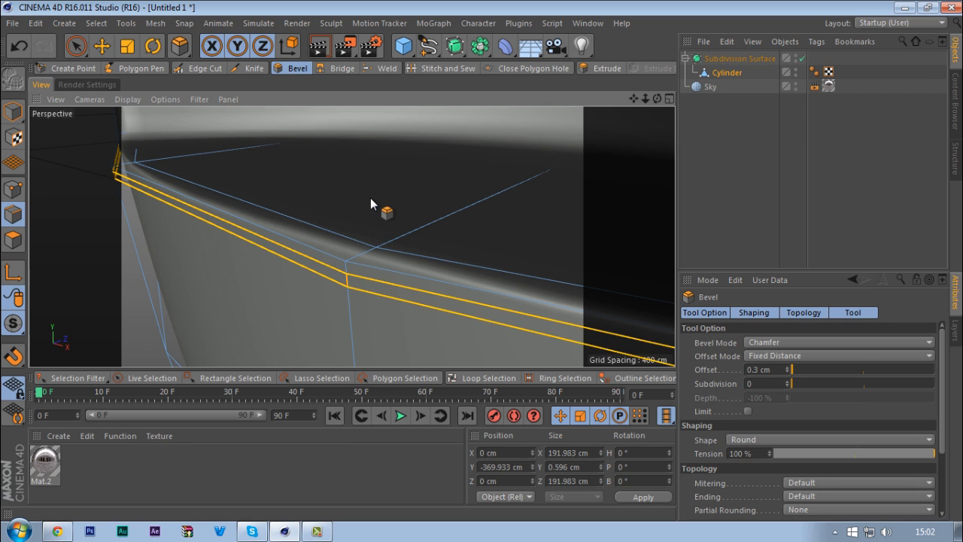
scroll(365, 197, "down", 5)
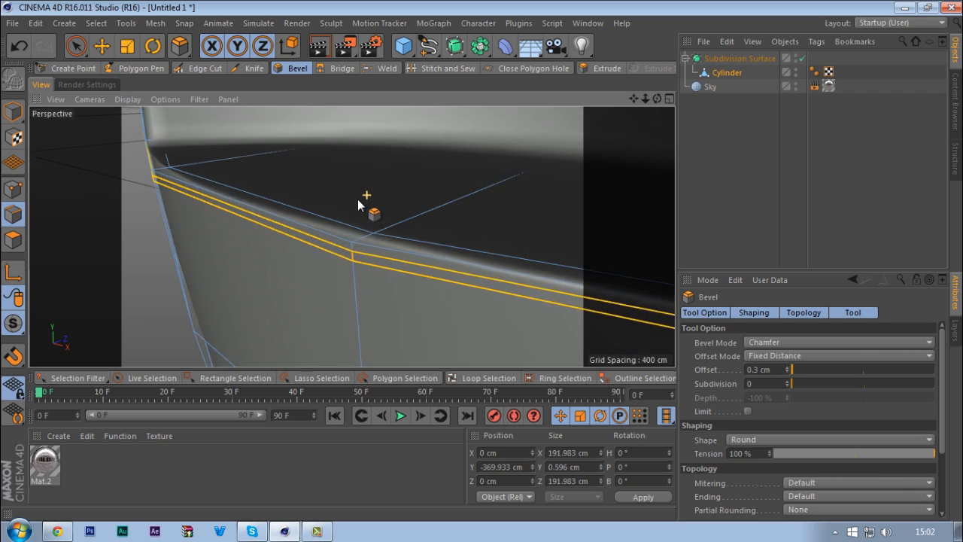
- Replace the polygon selection with a loop selection of the thin beveled band around the base
left_click(14, 240)
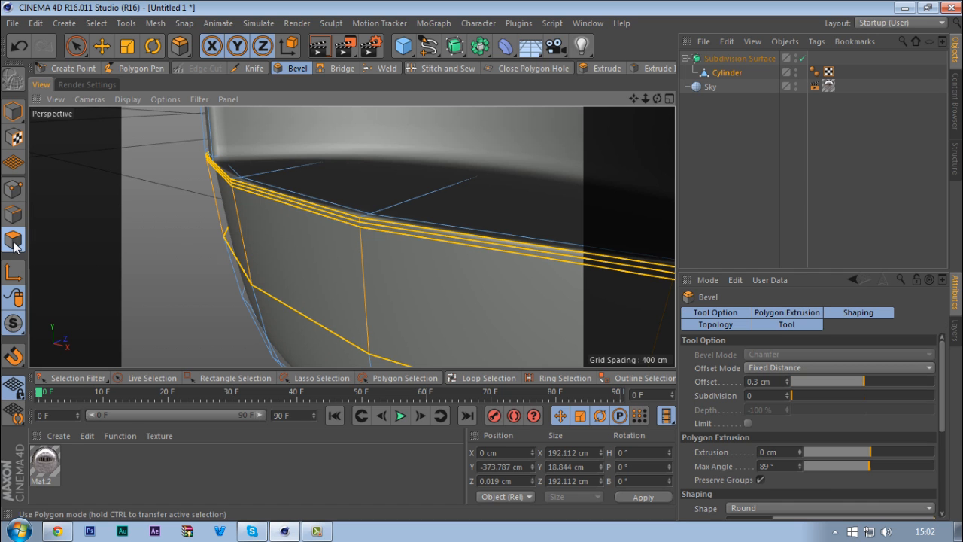
left_click(473, 382)
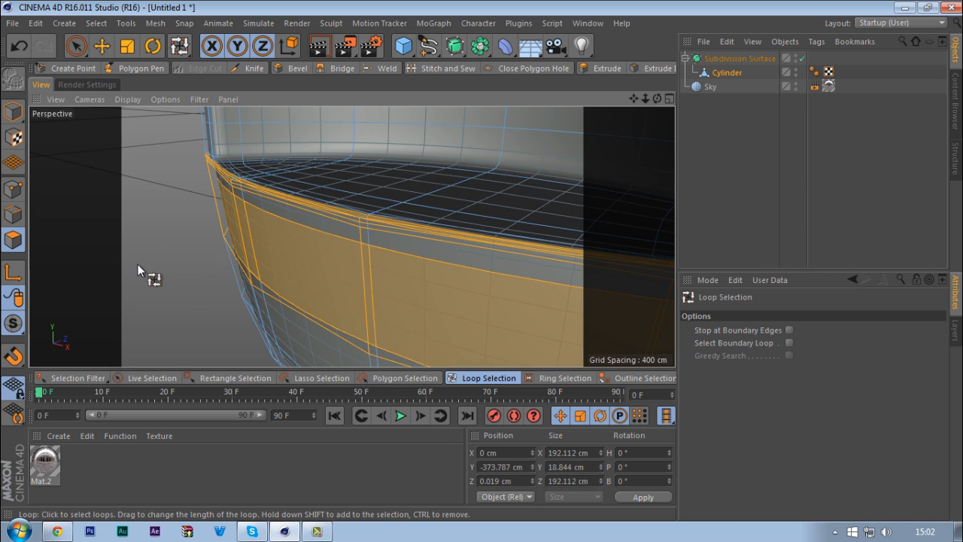
left_click(145, 264)
key("q")
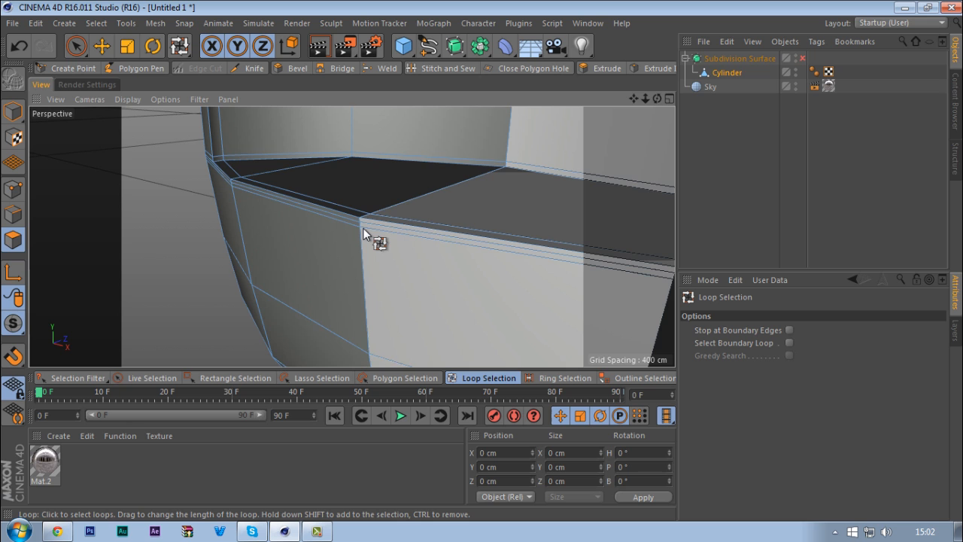
left_click(360, 225)
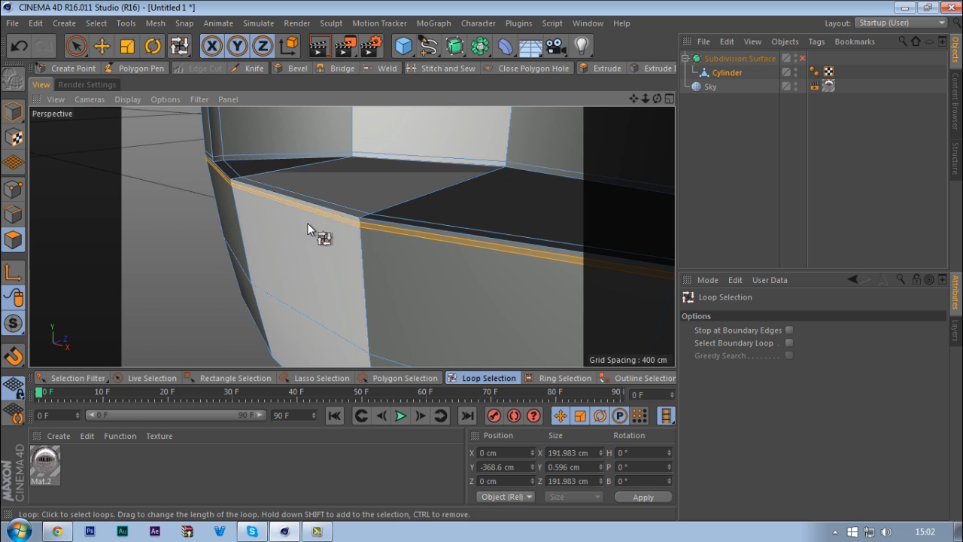
key("q")
scroll(245, 259, "down", 6)
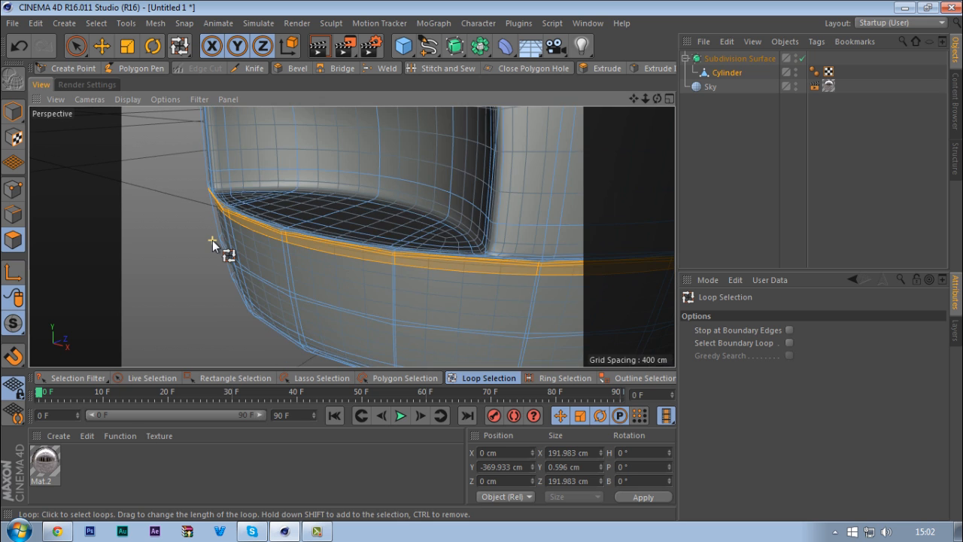
- Extrude the thin band inward twice, with offsets of about -0.06 cm and about -3.46 cm, to form a groove
key("d")
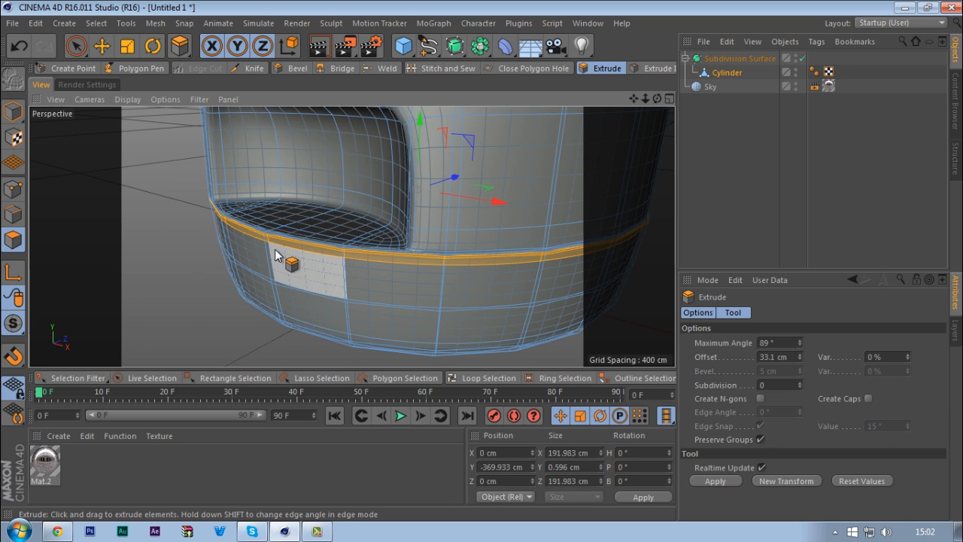
left_click_drag(288, 273, 323, 230, "alt")
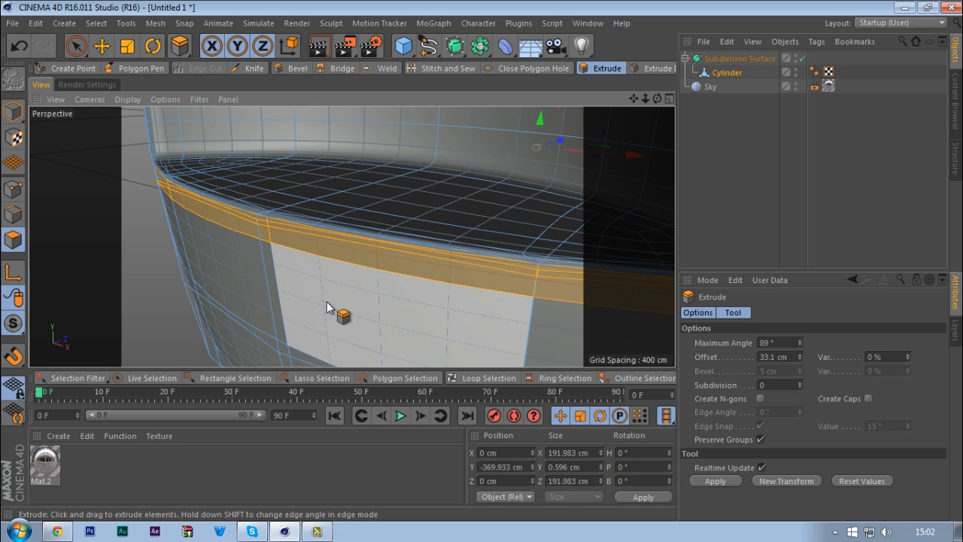
left_click_drag(327, 306, 326, 306)
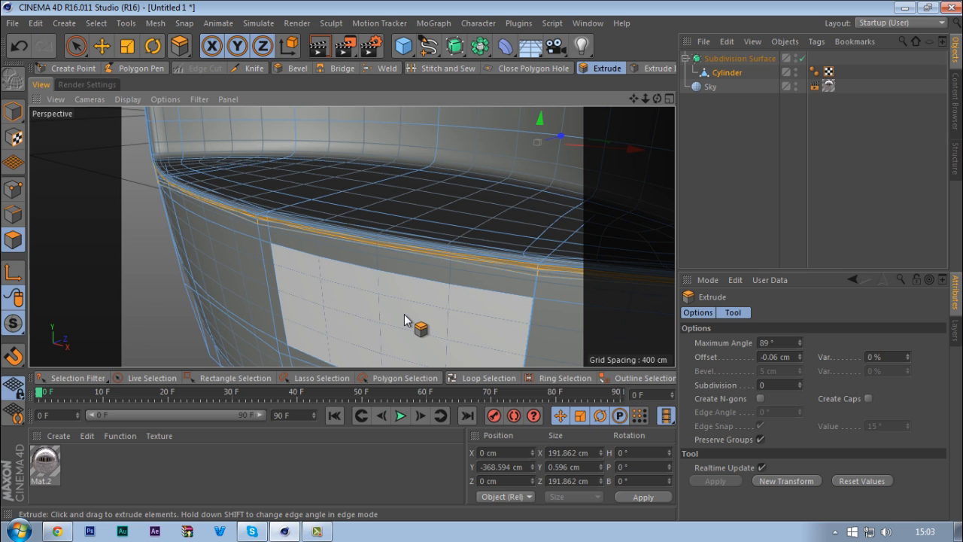
left_click_drag(404, 313, 403, 314)
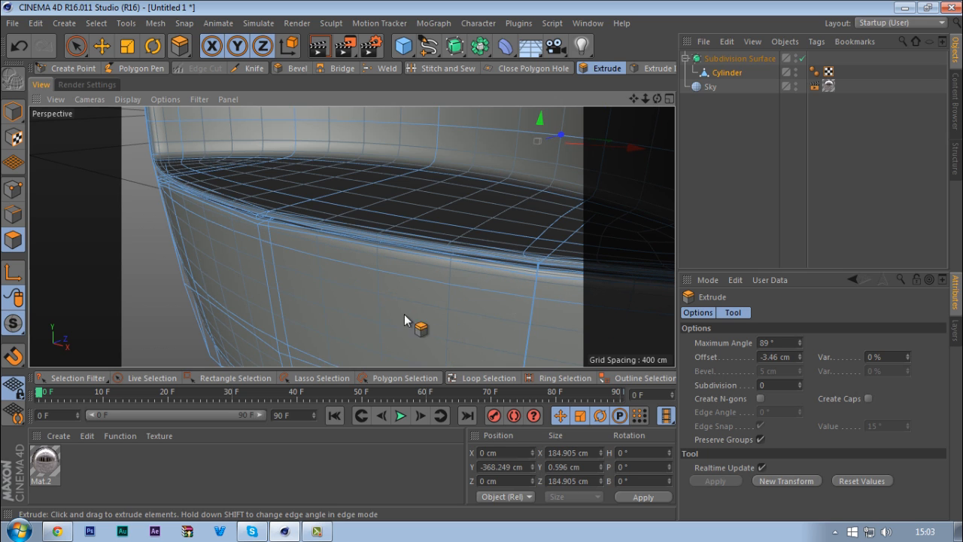
- Undo the last groove extrusion and extrude the thin band inward twice again, with offsets of about -1.14 cm and -3.04 cm
left_click(758, 198)
scroll(389, 223, "down", 5)
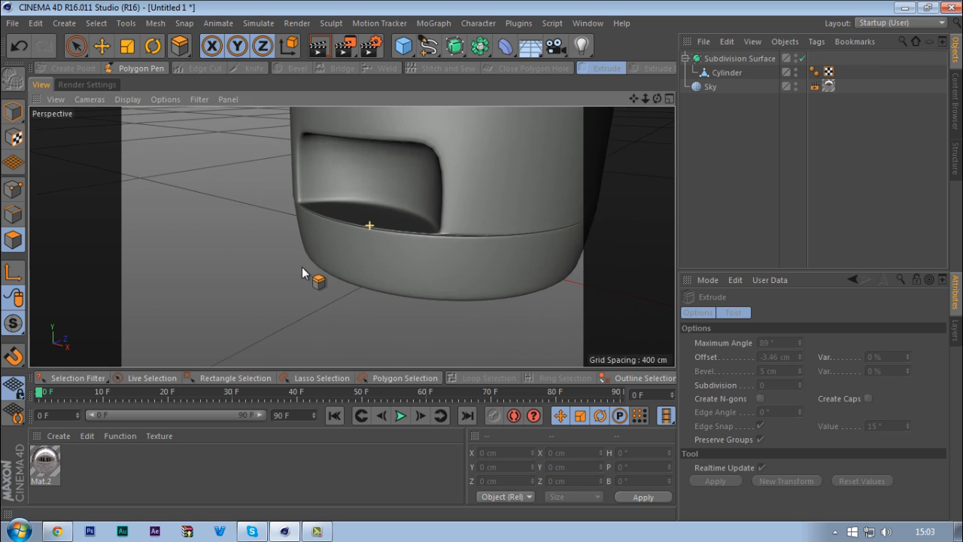
scroll(372, 230, "up", 8)
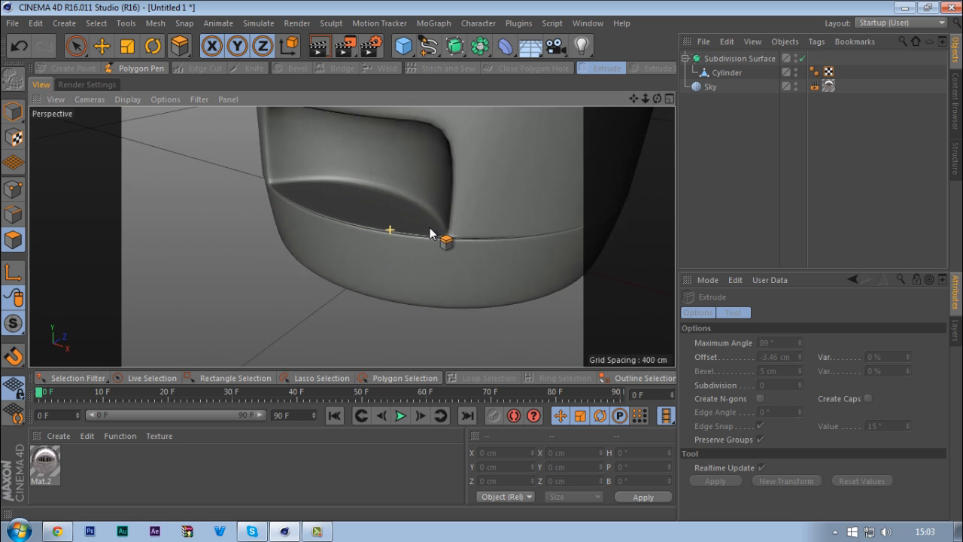
left_click(337, 200)
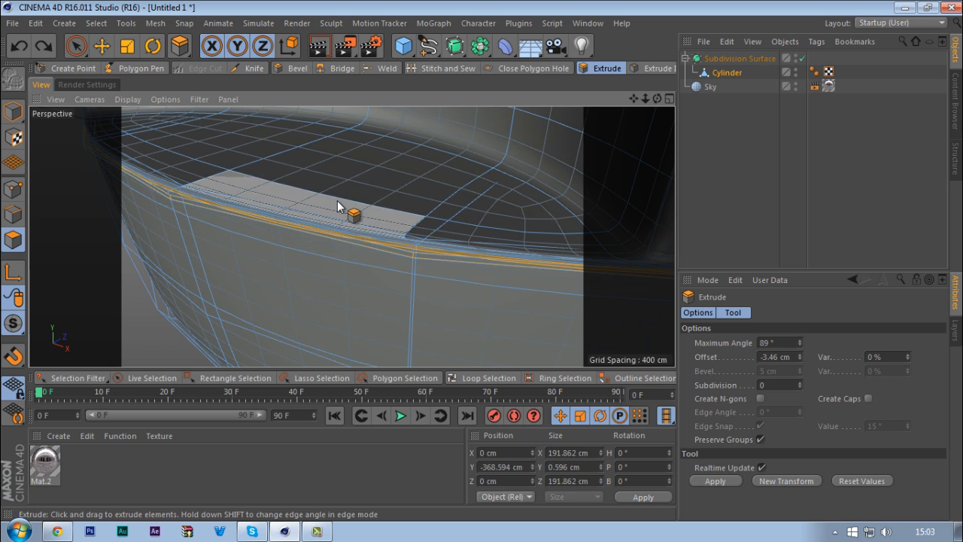
left_click_drag(379, 193, 359, 193)
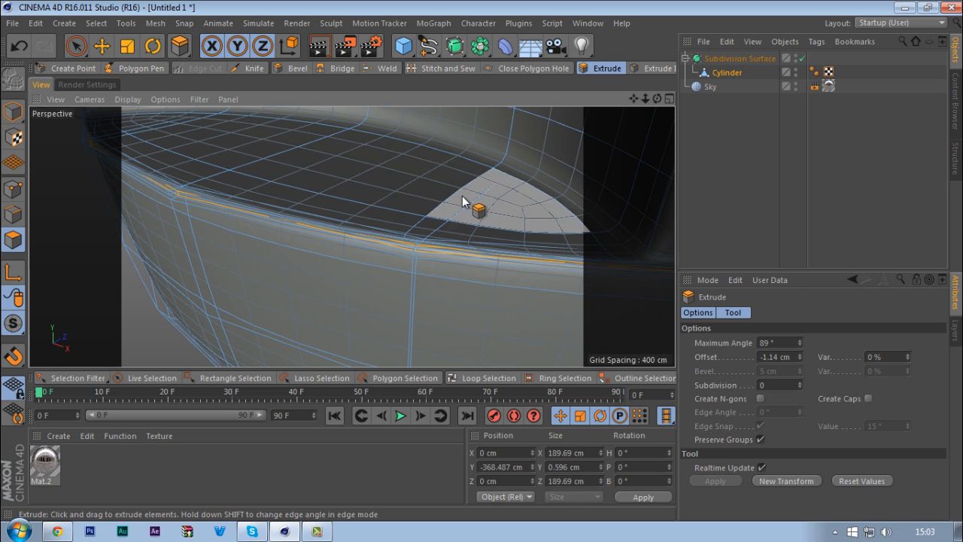
left_click_drag(461, 196, 409, 196)
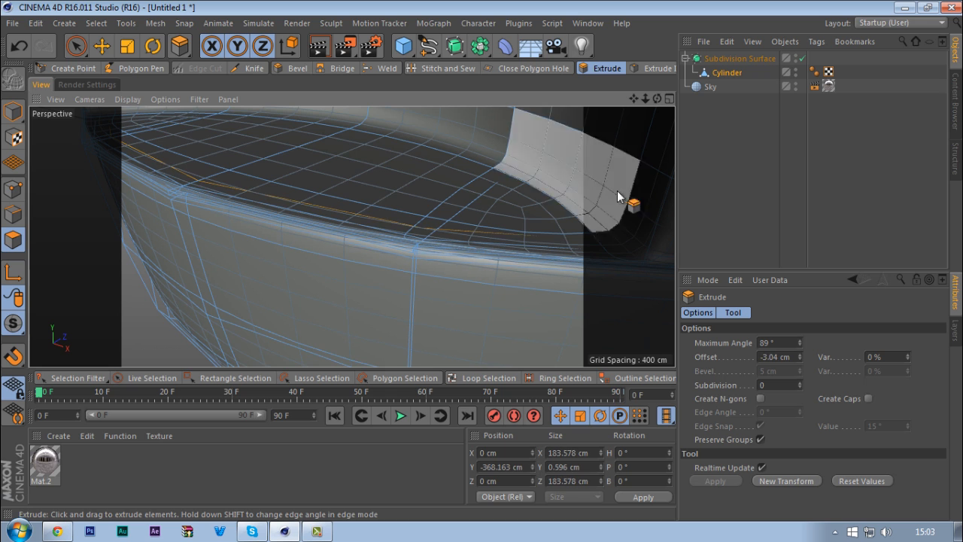
- Examine the smoothed groove and the recess above it close up from several angles
left_click(741, 188)
scroll(532, 181, "down", 10)
right_click_drag(535, 185, 656, 117, "alt")
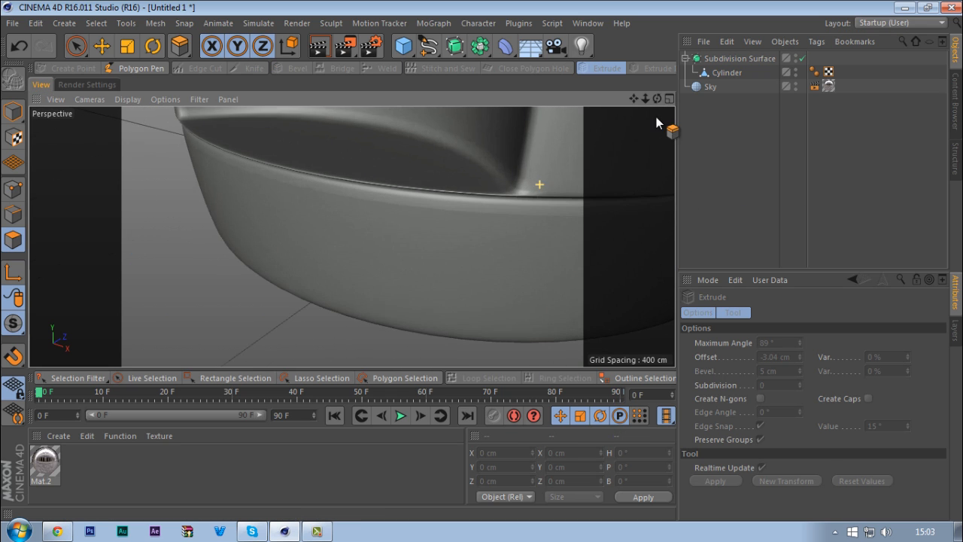
middle_click_drag(506, 185, 392, 284, "alt")
scroll(451, 276, "down", 5)
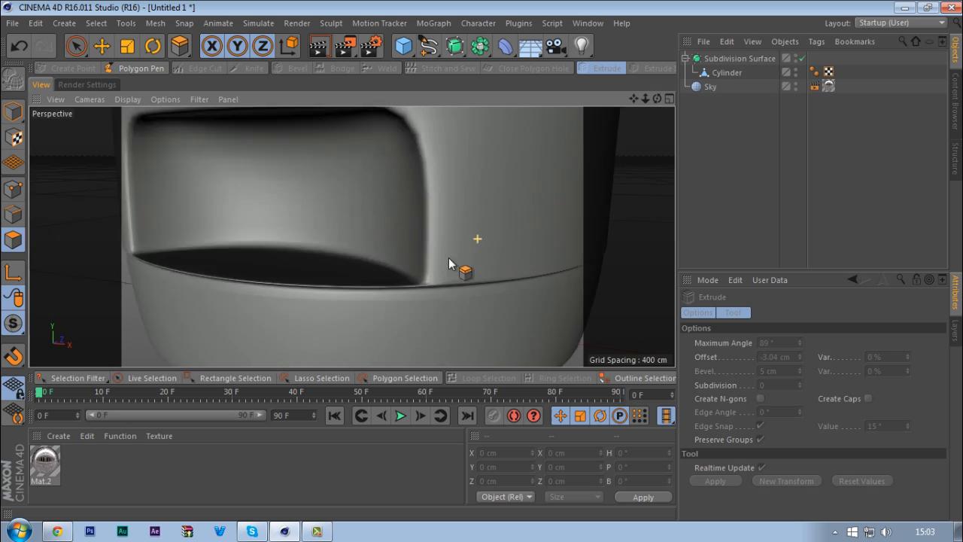
left_click_drag(414, 250, 384, 274, "alt")
scroll(383, 273, "up", 5)
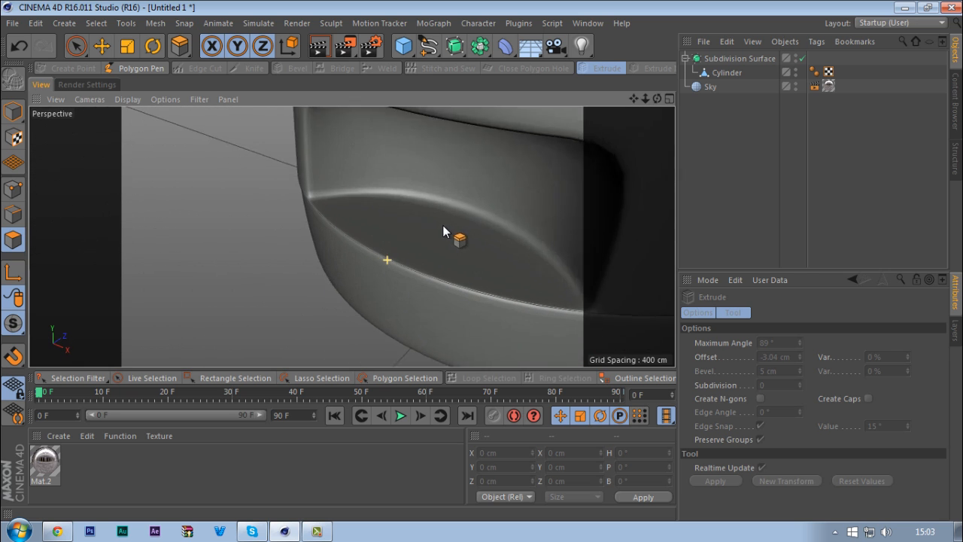
left_click_drag(444, 228, 397, 207, "alt")
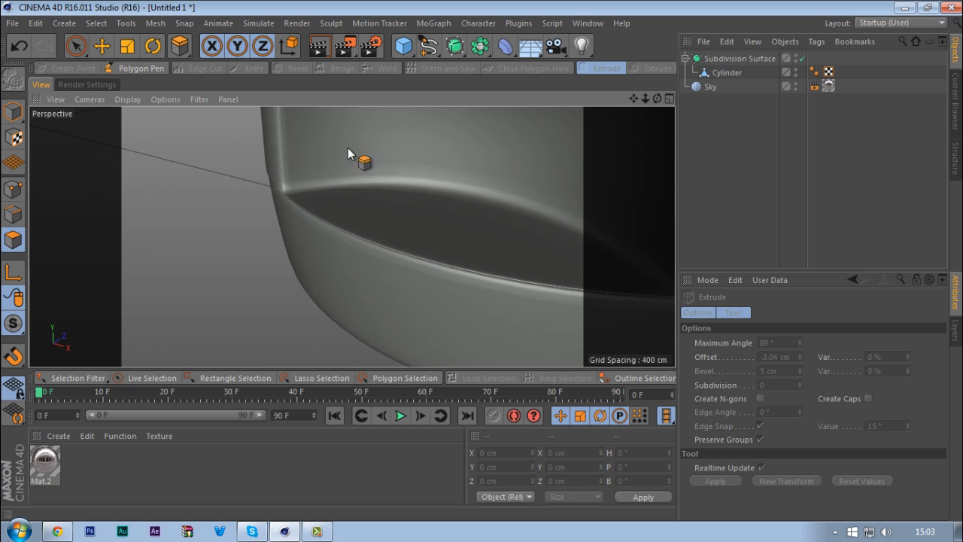
left_click_drag(298, 218, 375, 291, "alt")
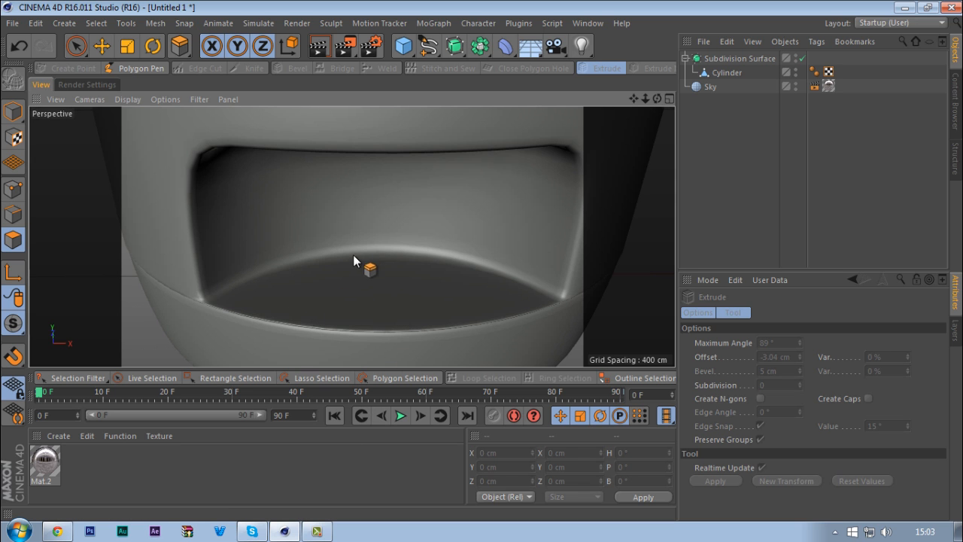
- Examine the whole tube's shape from its cap to the sealed end
scroll(353, 254, "down", 10)
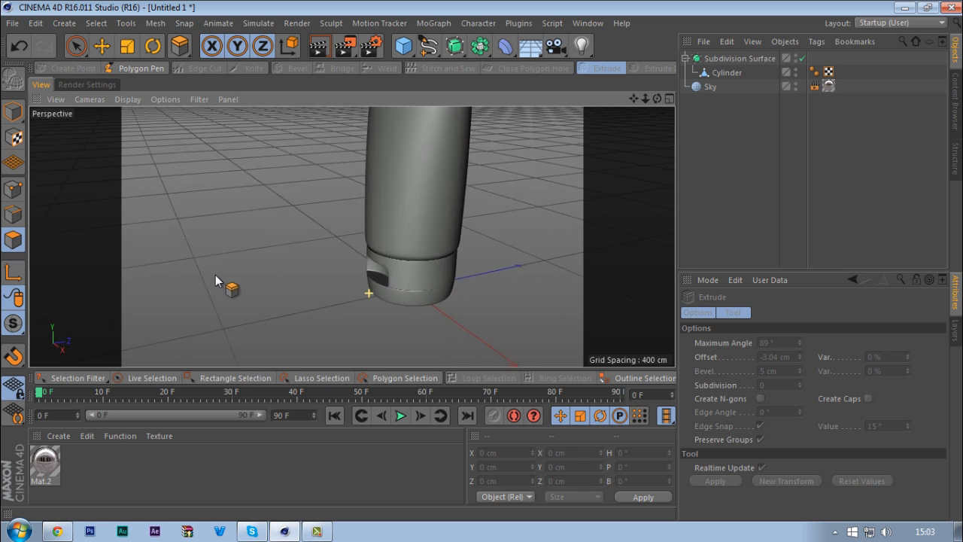
left_click_drag(216, 280, 365, 229, "alt")
scroll(353, 287, "down", 5)
scroll(353, 260, "up", 3)
scroll(371, 275, "up", 3)
mouse_move(372, 269)
left_mouse_down("alt")
mouse_move(395, 248)
mouse_move(400, 290)
mouse_move(389, 275)
mouse_move(350, 285)
mouse_move(430, 288)
mouse_move(378, 283)
left_mouse_up("alt")
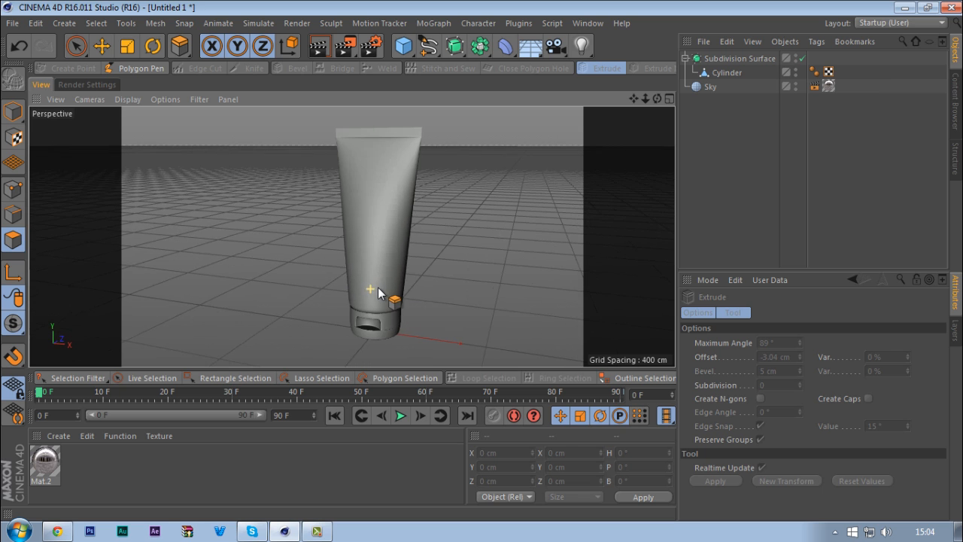
- In the front view, turn off smoothing, loop-select the edge ring across the tube's upper body and scale its X width to about 260 cm
middle_click(382, 299)
middle_click(466, 290)
right_click_drag(463, 287, 323, 290, "alt")
mouse_move(489, 200)
right_mouse_down("alt")
mouse_move(529, 176)
mouse_move(476, 186)
right_mouse_up("alt")
right_click_drag(486, 146, 531, 118, "alt")
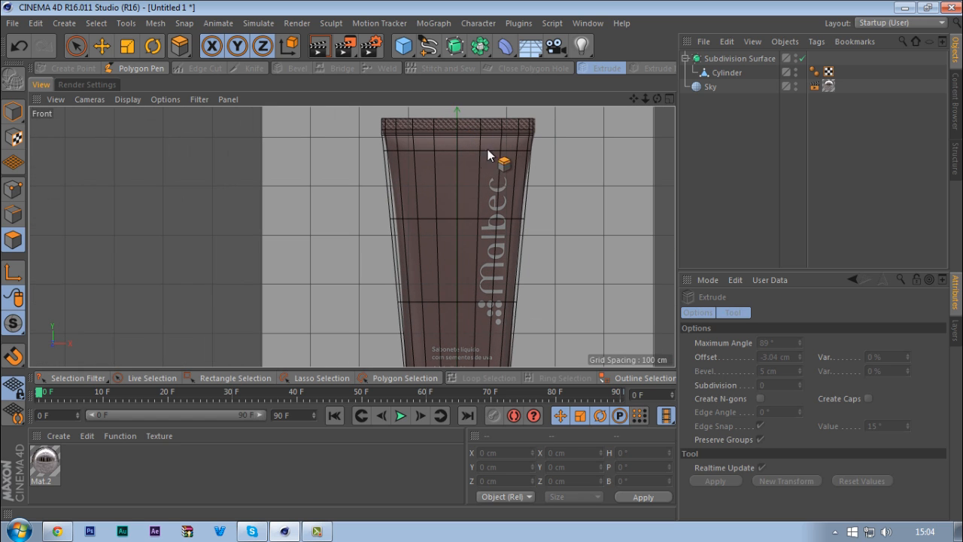
right_click_drag(493, 182, 477, 183, "alt")
right_click_drag(523, 151, 557, 135, "alt")
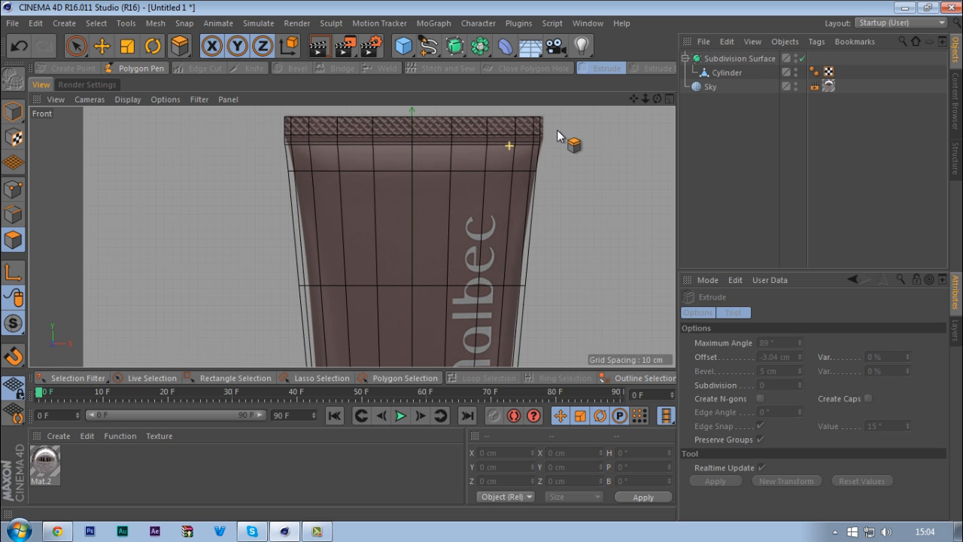
left_click(731, 72)
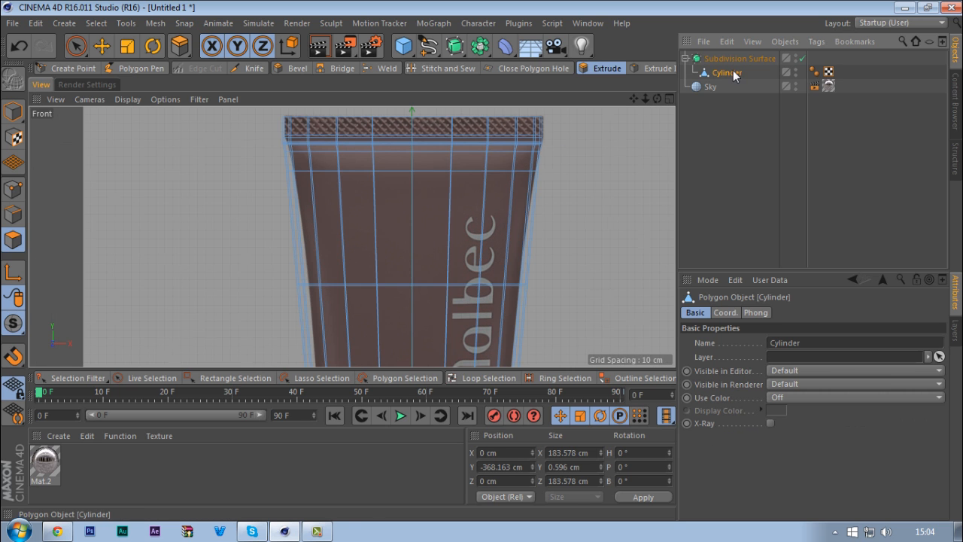
left_click(486, 377)
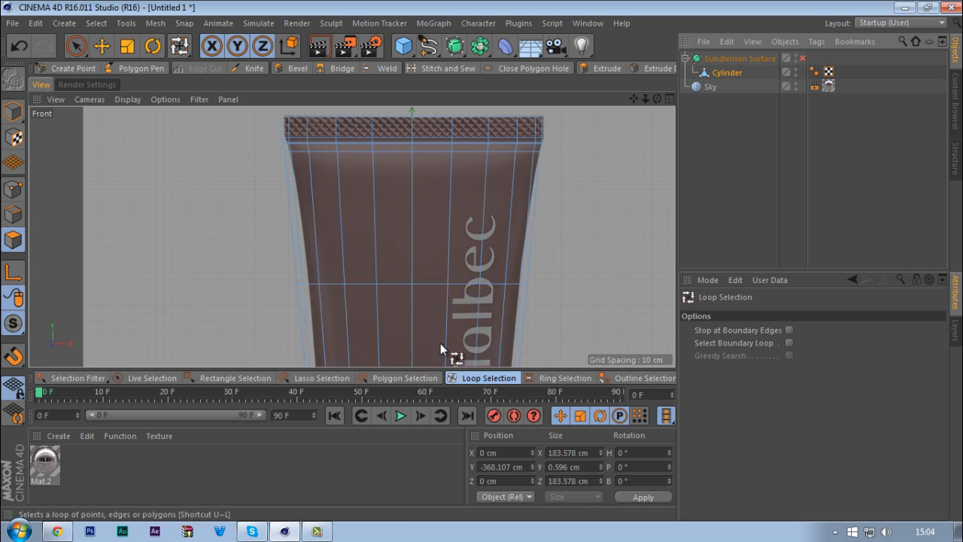
left_click(12, 214)
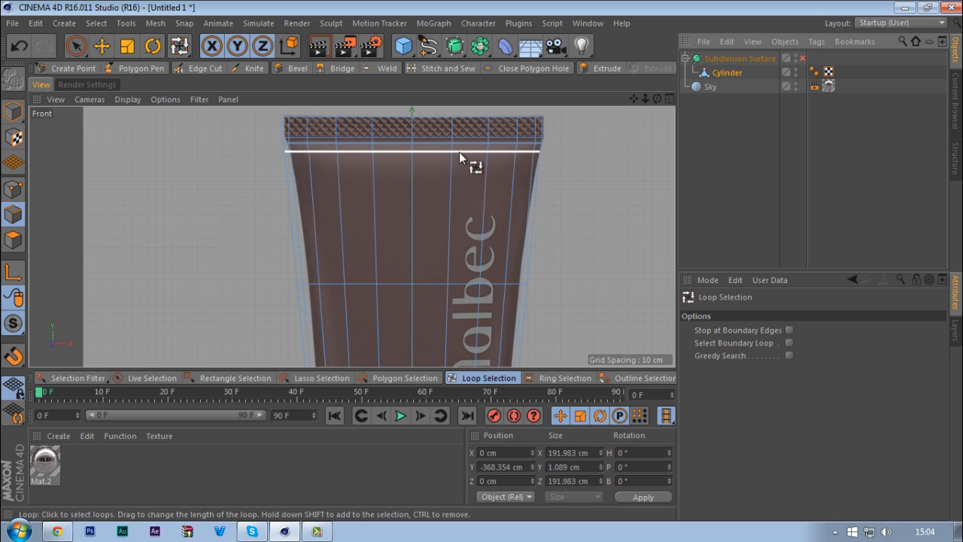
left_click(468, 284)
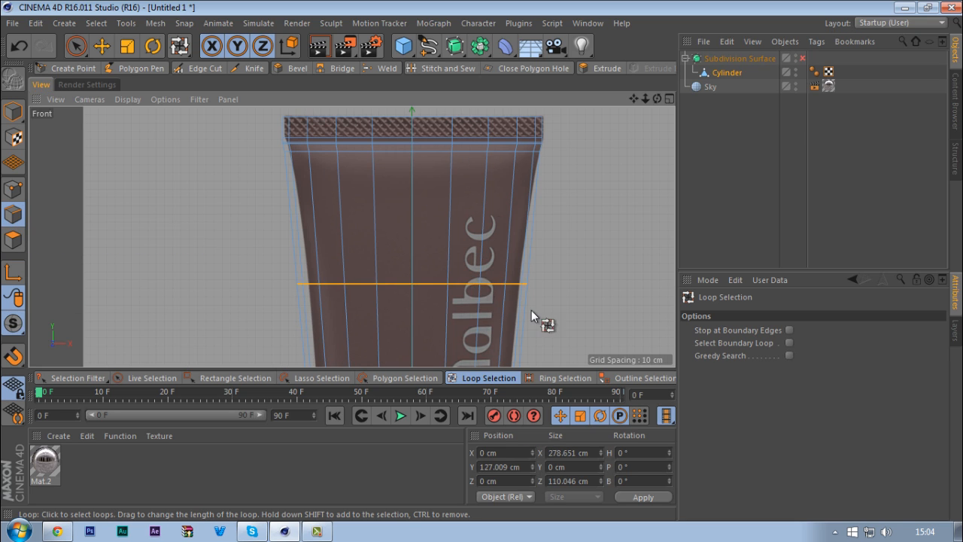
key("t")
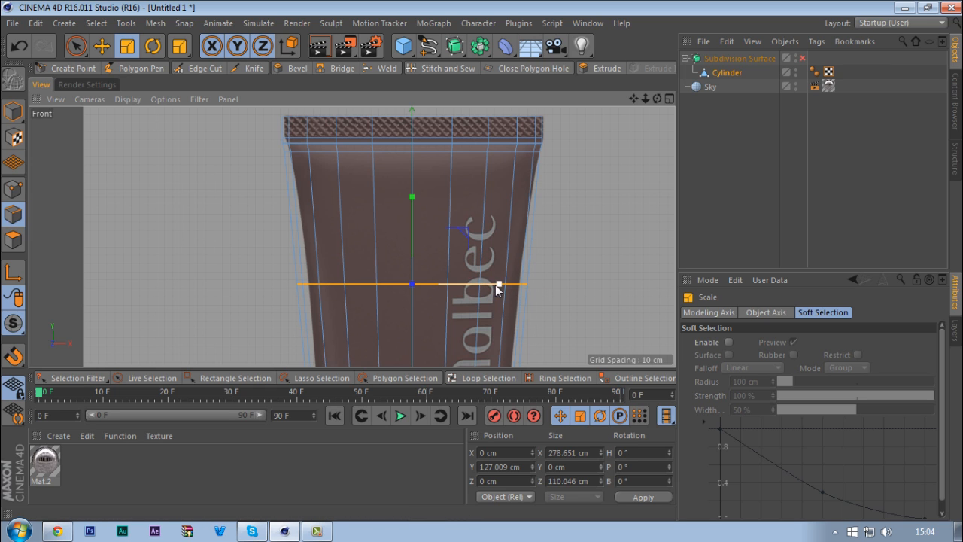
left_click_drag(497, 284, 489, 281)
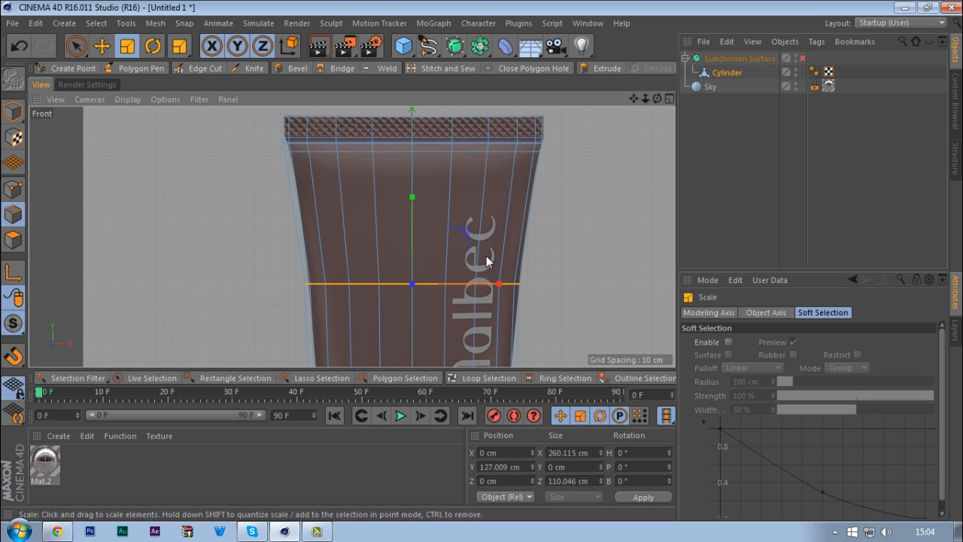
- Loop-select the edge ring beside the logo's dots and scale its X width to about 229 cm to match the reference
scroll(487, 261, "down", 3)
scroll(477, 318, "up", 5)
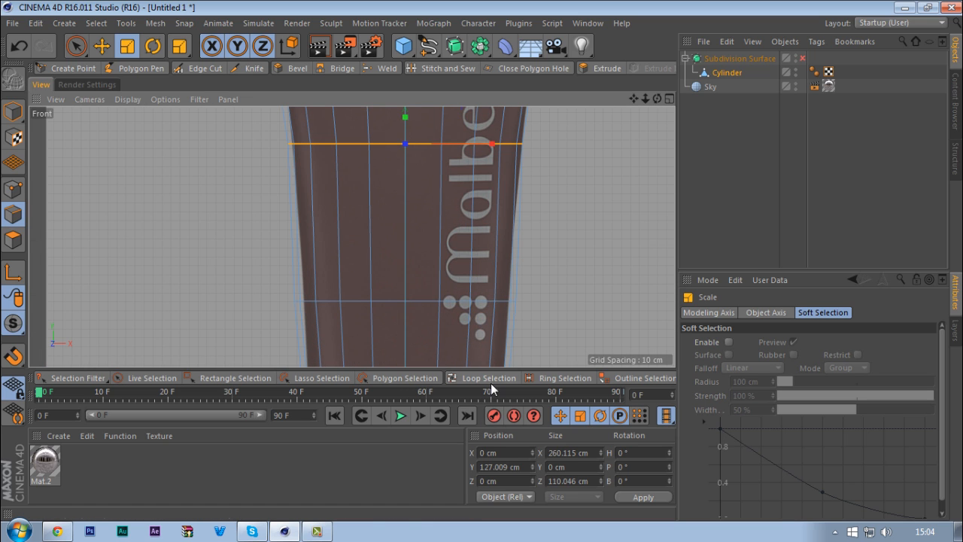
left_click(490, 378)
left_click(482, 300)
key("t")
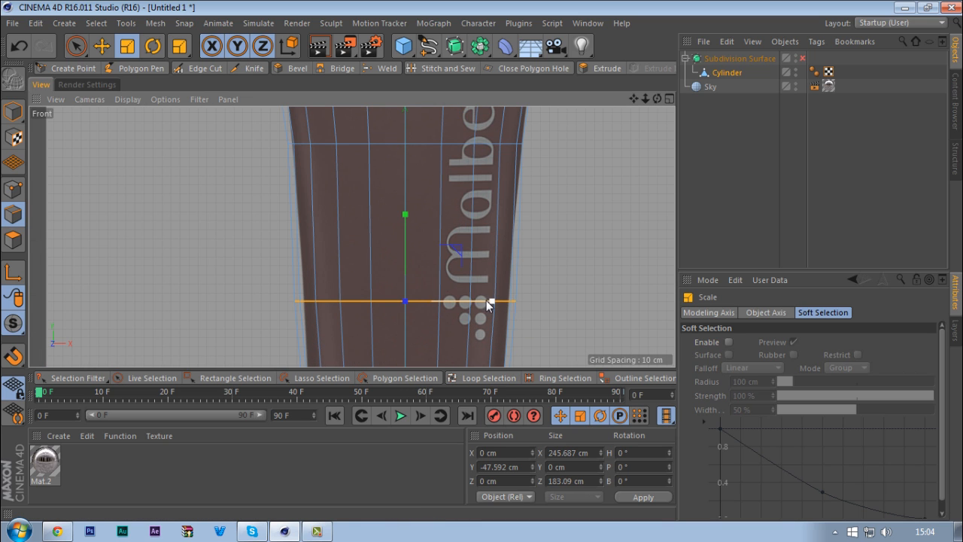
left_click_drag(486, 300, 482, 299)
- Loop-select the edge ring beside the "200 ml" text and scale its X width to about 210 cm
scroll(448, 188, "down", 4)
scroll(454, 288, "up", 6)
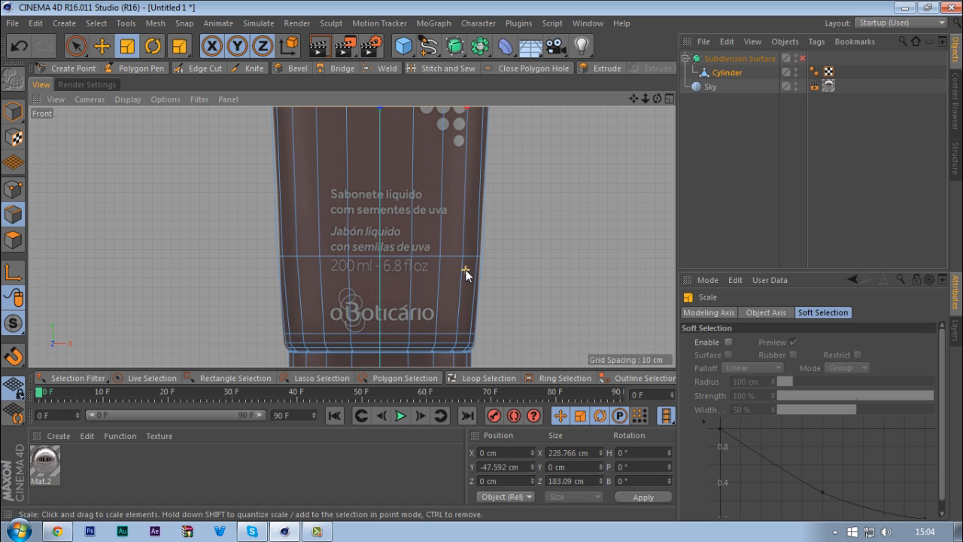
scroll(478, 301, "up", 3)
left_click(489, 378)
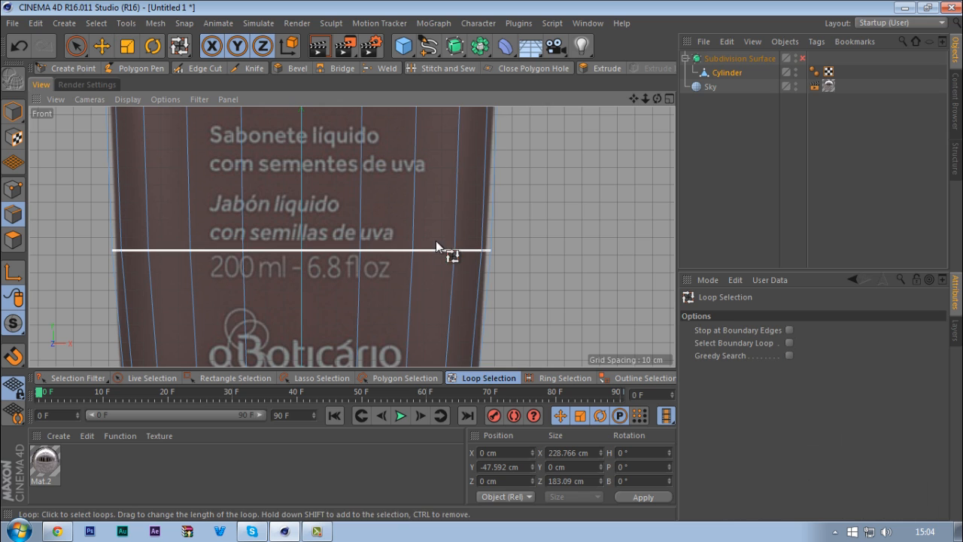
left_click(461, 253)
key("t")
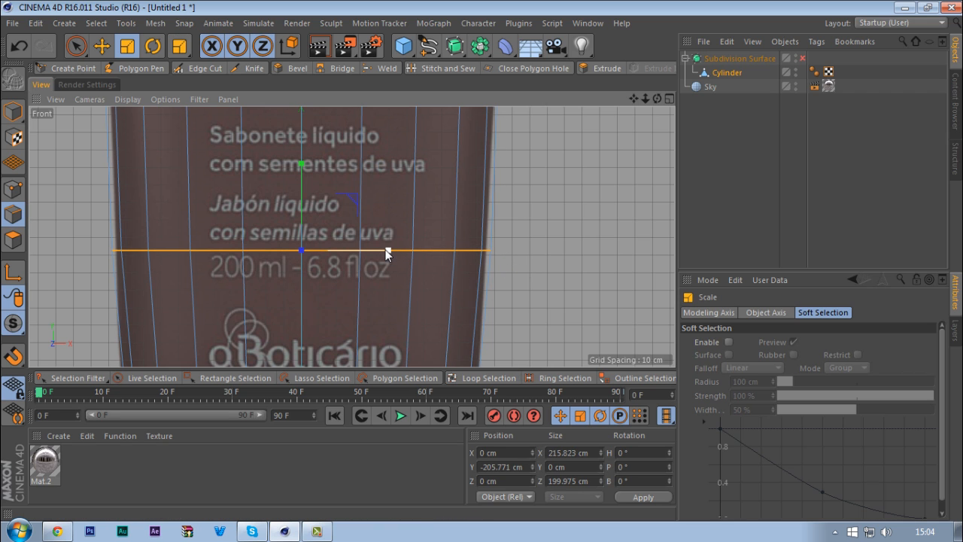
left_click_drag(386, 253, 383, 247)
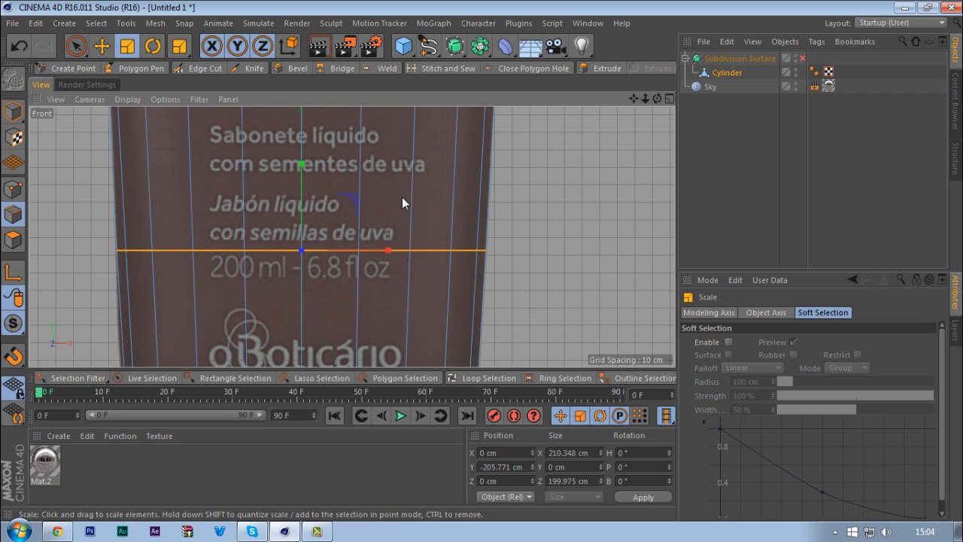
- Return to the perspective view, turn the Subdivision Surface back on and deselect the tube
middle_click(402, 197)
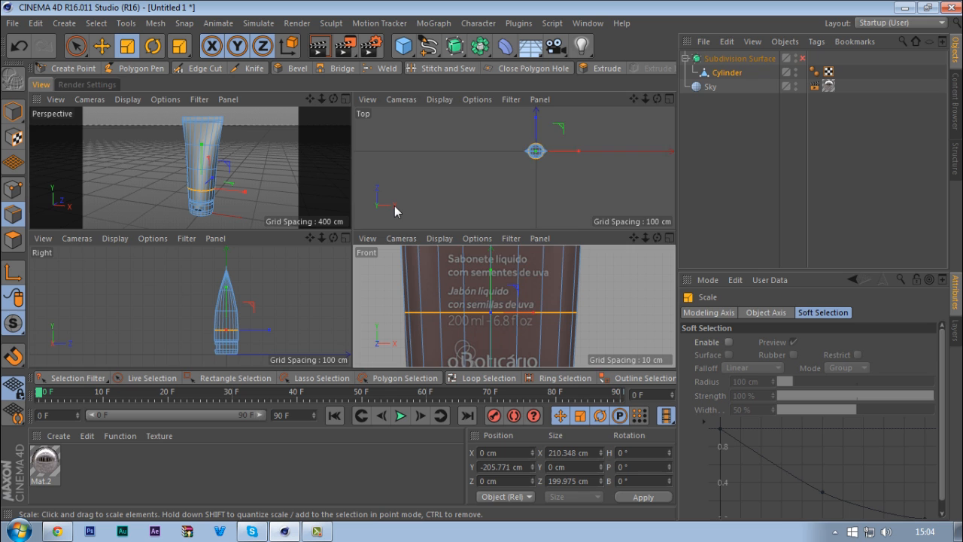
middle_click(284, 180)
left_click(802, 58)
left_click(743, 199)
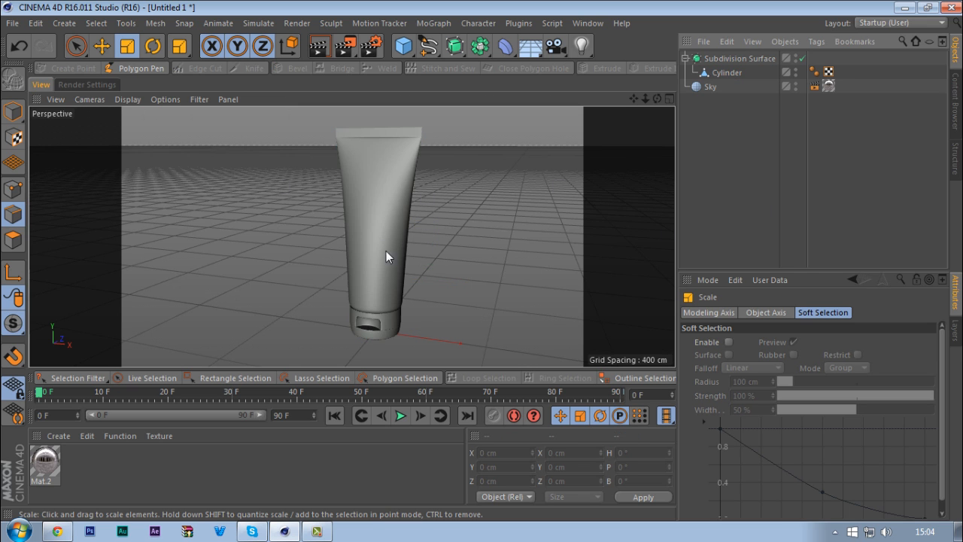
- Examine the smoothed tube's overall shape from several angles and distances
left_click_drag(386, 252, 380, 276, "alt")
left_click(317, 531)
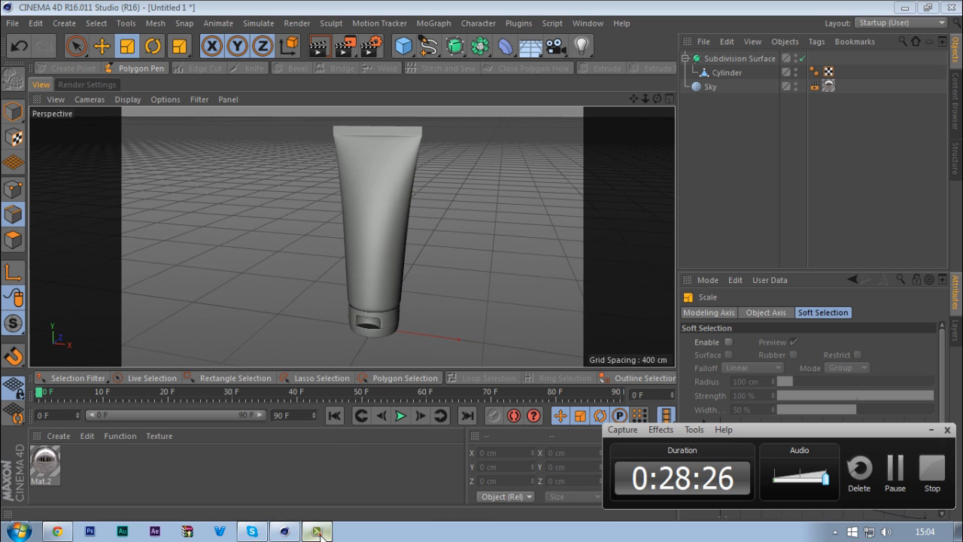
left_click(317, 531)
mouse_move(395, 211)
left_mouse_down("alt")
mouse_move(244, 236)
mouse_move(192, 233)
mouse_move(403, 236)
mouse_move(408, 222)
left_mouse_up("alt")
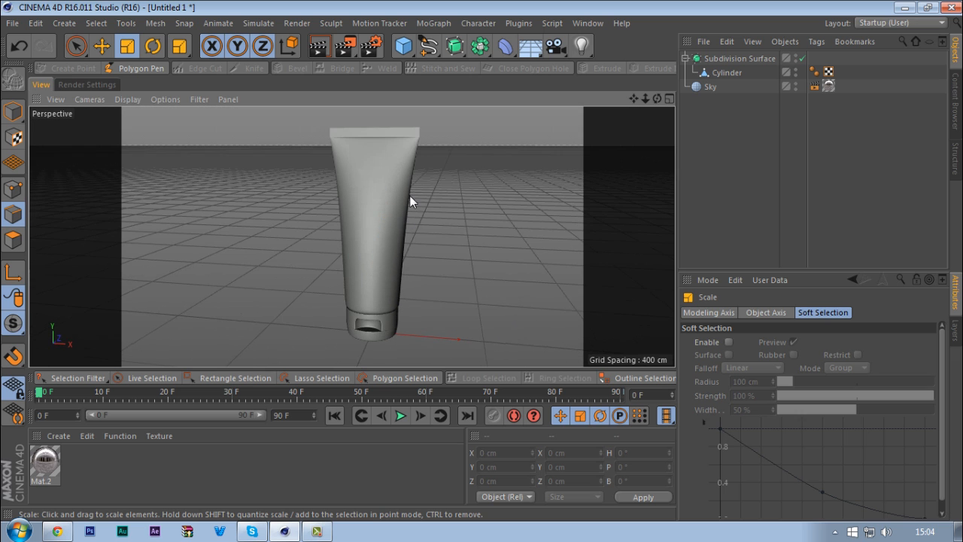
right_click_drag(409, 195, 374, 205, "alt")
right_click_drag(382, 255, 352, 237, "alt")
right_click_drag(352, 238, 369, 278, "alt")
left_click_drag(373, 244, 311, 310, "alt")
mouse_move(372, 159)
right_mouse_down("alt")
mouse_move(434, 138)
mouse_move(370, 164)
right_mouse_up("alt")
left_click_drag(377, 213, 362, 189, "alt")
right_click_drag(362, 189, 329, 199, "alt")
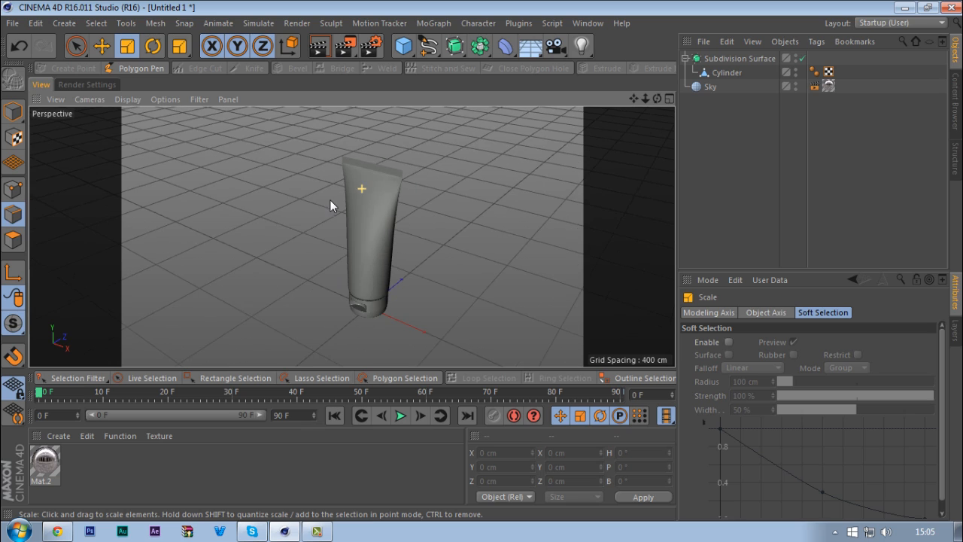
mouse_move(365, 249)
left_mouse_down("alt")
mouse_move(482, 197)
mouse_move(230, 248)
mouse_move(144, 227)
mouse_move(427, 217)
mouse_move(368, 241)
mouse_move(375, 258)
left_mouse_up("alt")
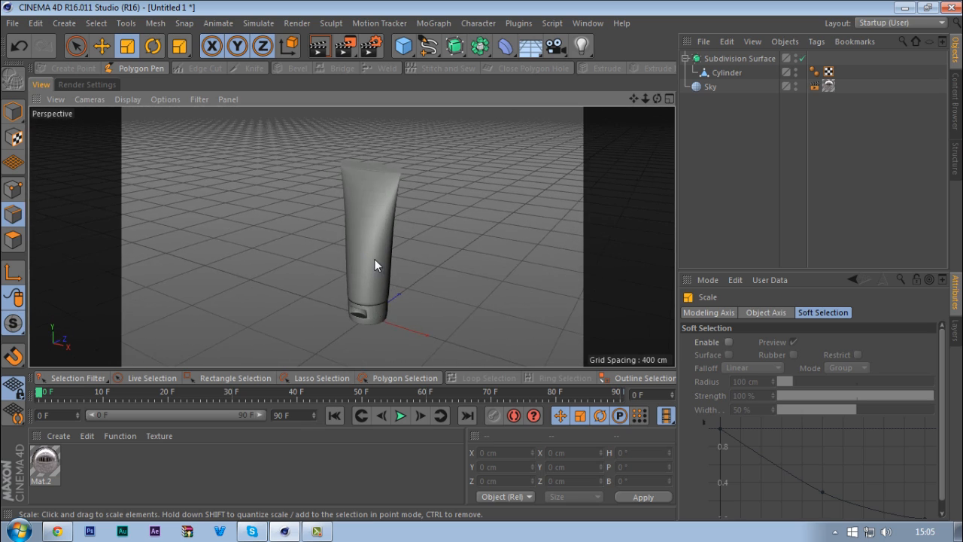
right_click_drag(374, 258, 349, 256, "alt")
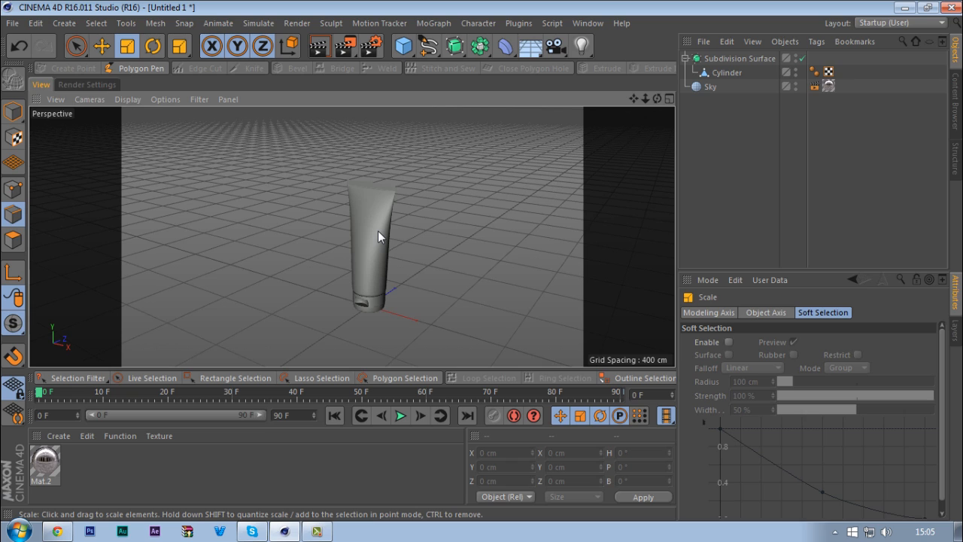
- Switch to the open project Untitled 4.c4d
key("v")
mouse_move(386, 268)
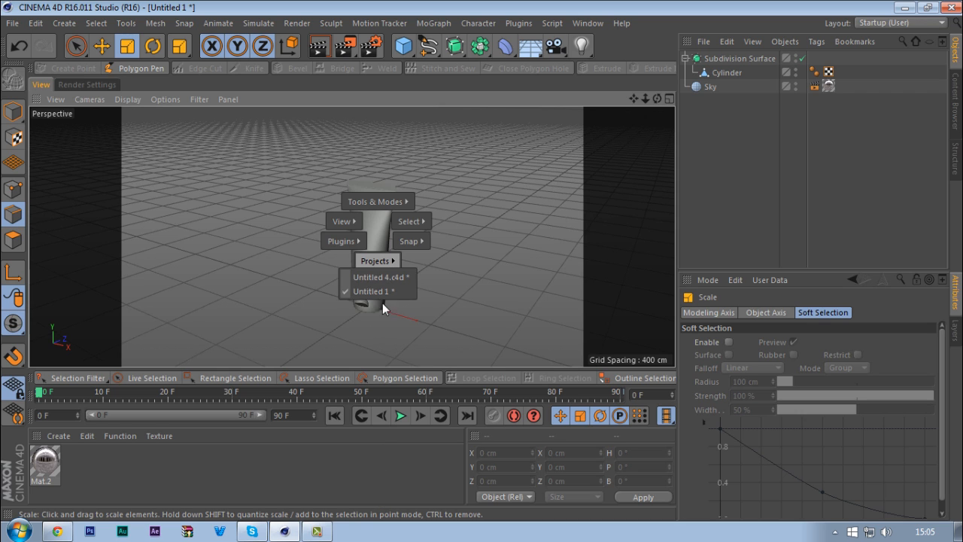
left_click(380, 276)
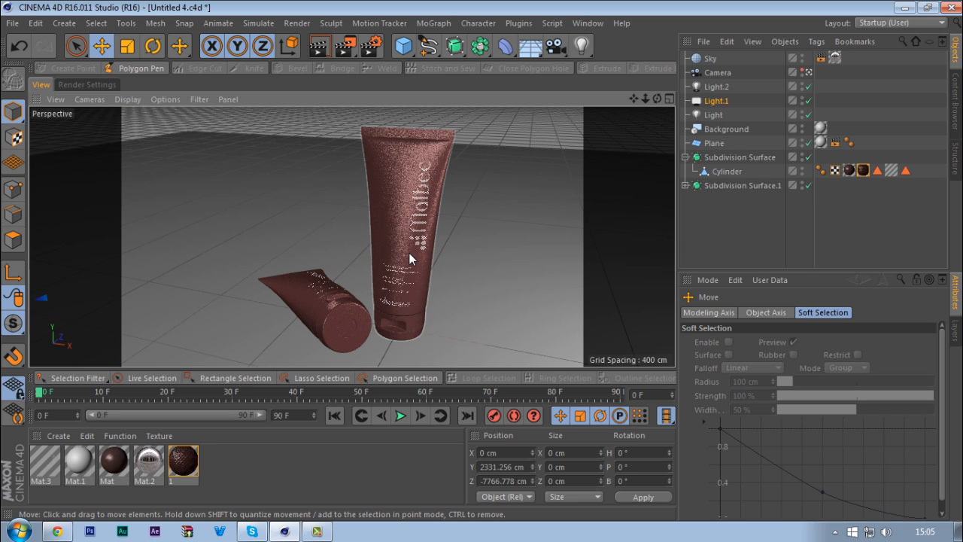
- Open Mat.3 and inspect its label texture in an enlarged preview window, then close the preview and the material's settings
double_click(57, 461)
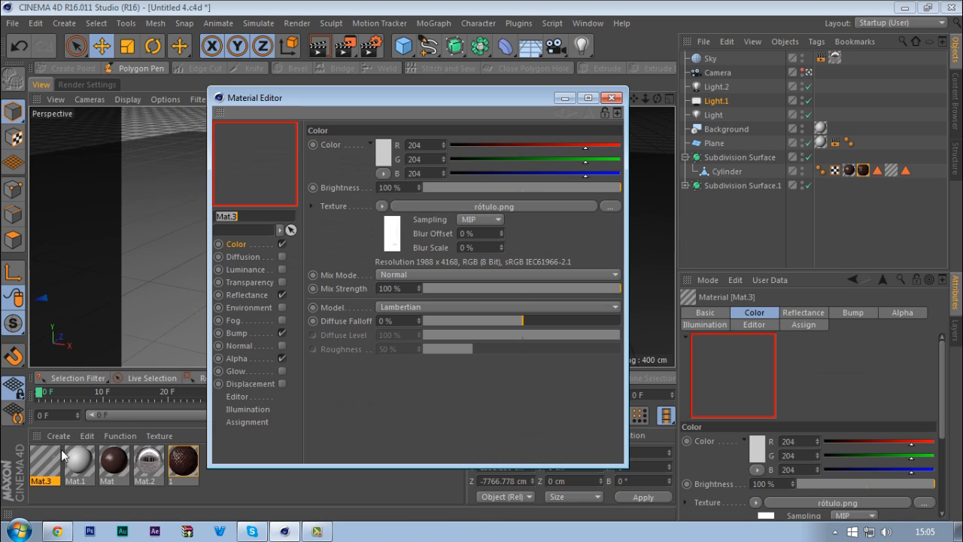
right_click(261, 158)
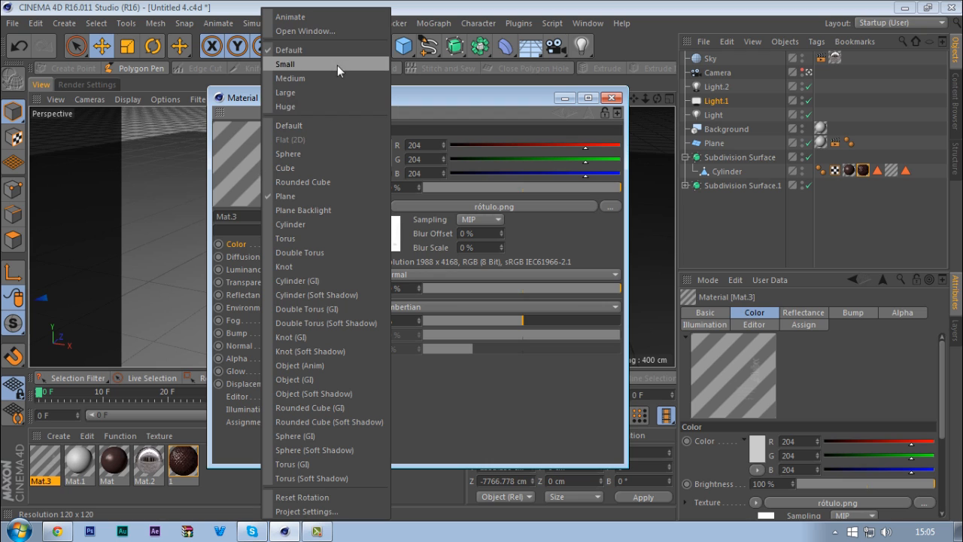
left_click(227, 164)
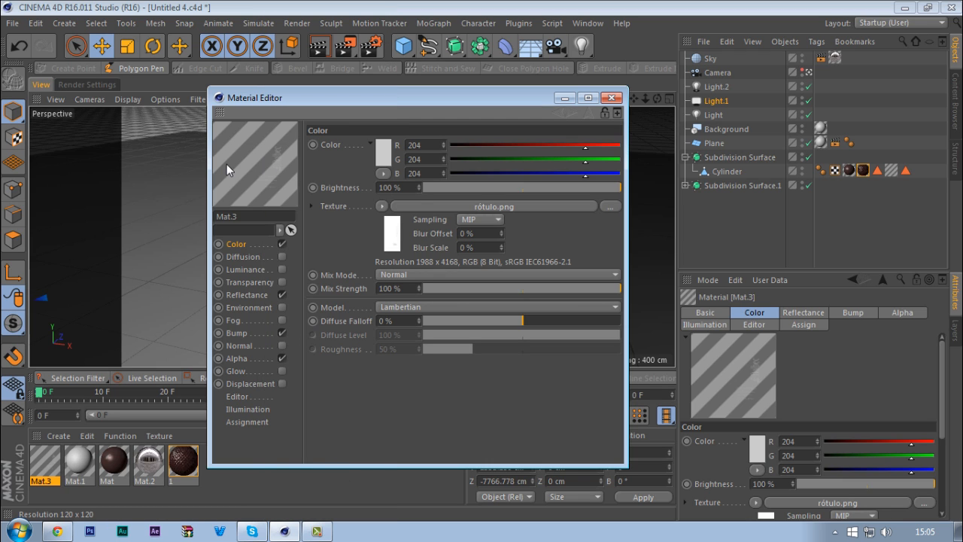
right_click(228, 150)
left_click(318, 31)
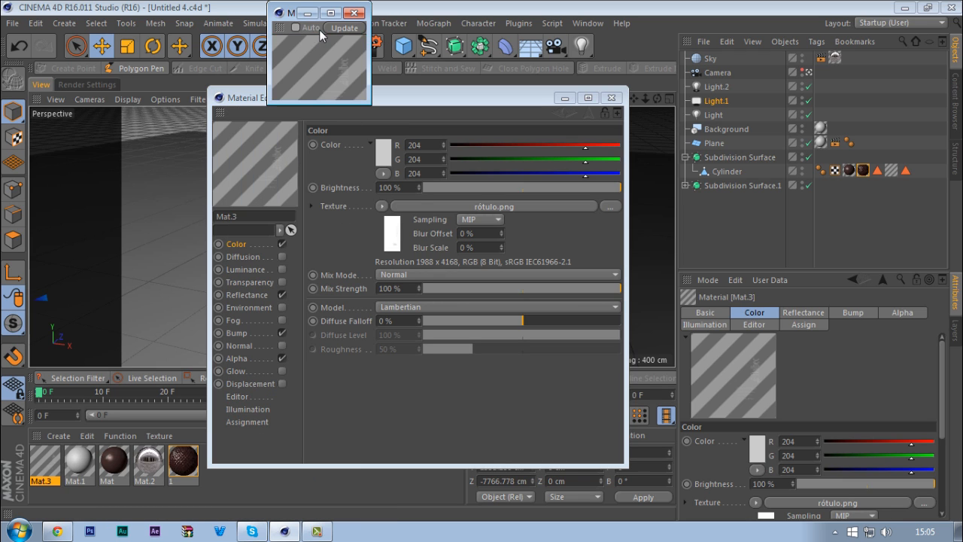
left_click_drag(369, 102, 912, 518)
left_click_drag(615, 13, 576, 3)
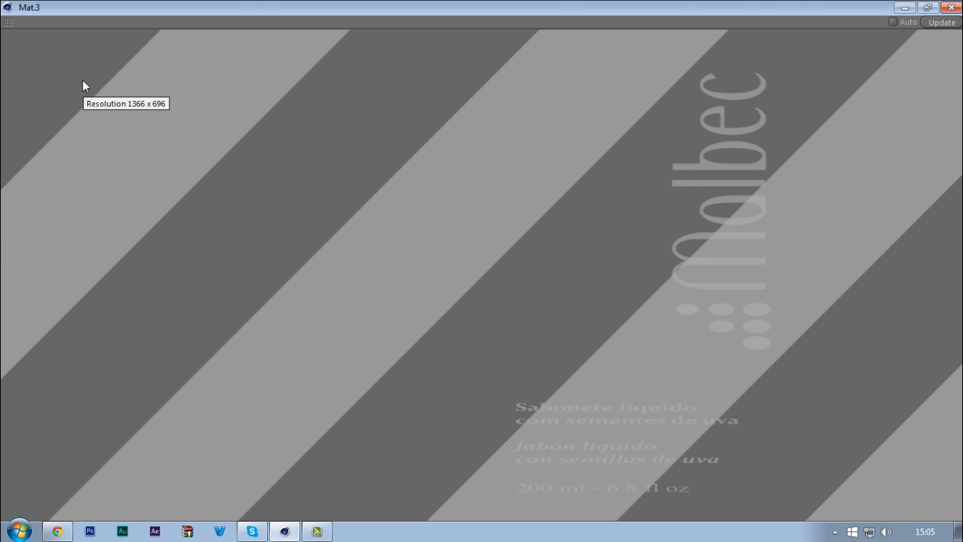
left_click(926, 6)
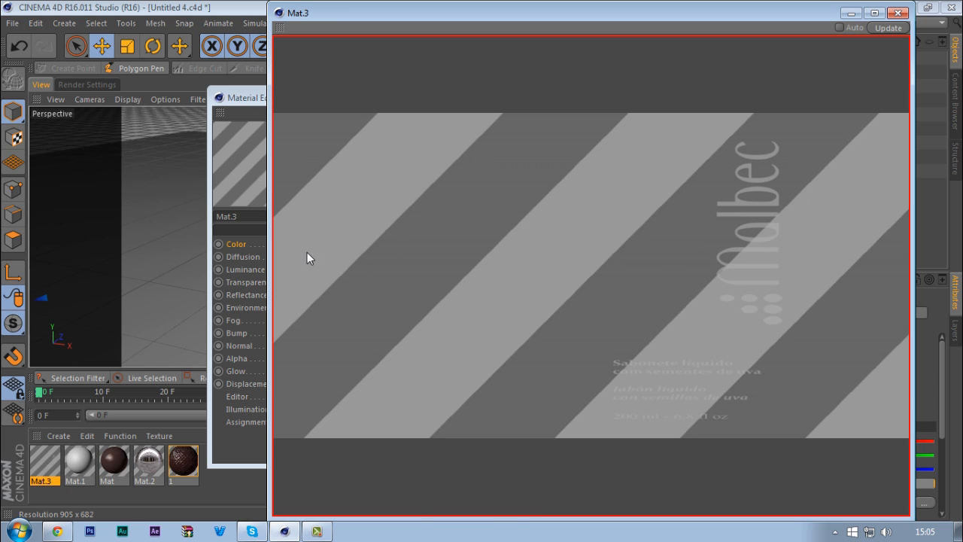
left_click_drag(268, 247, 245, 249)
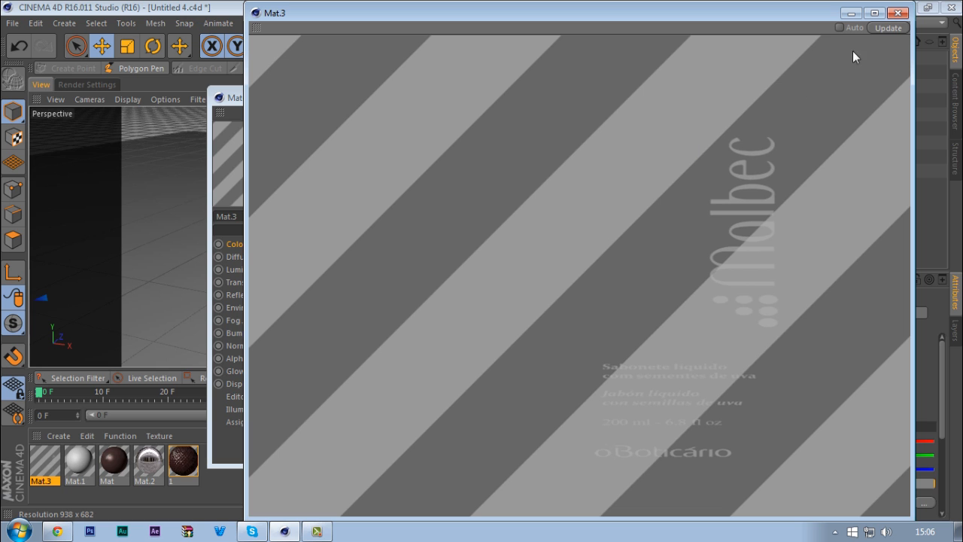
left_click(897, 13)
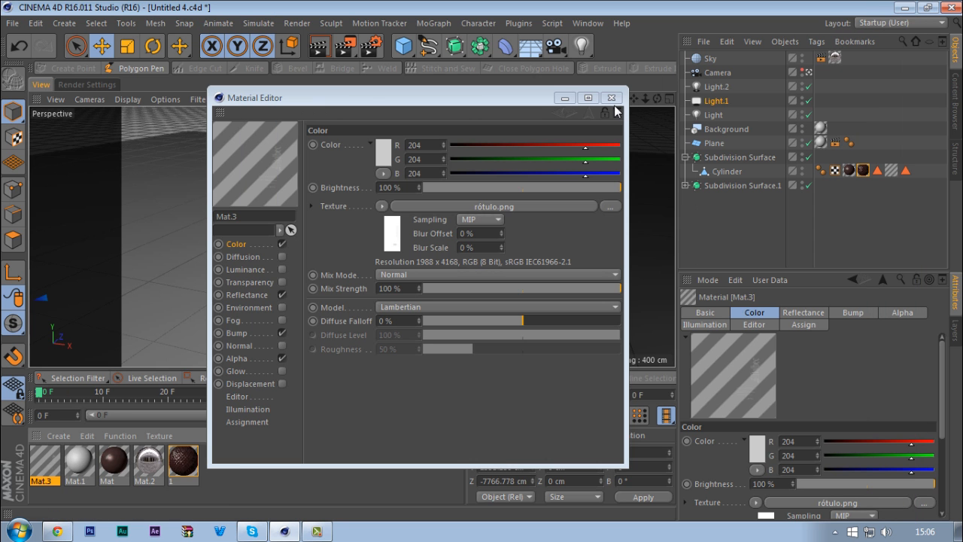
left_click(612, 98)
- Examine how the label text and logo sit on the standing tube in the front view
middle_click(498, 200)
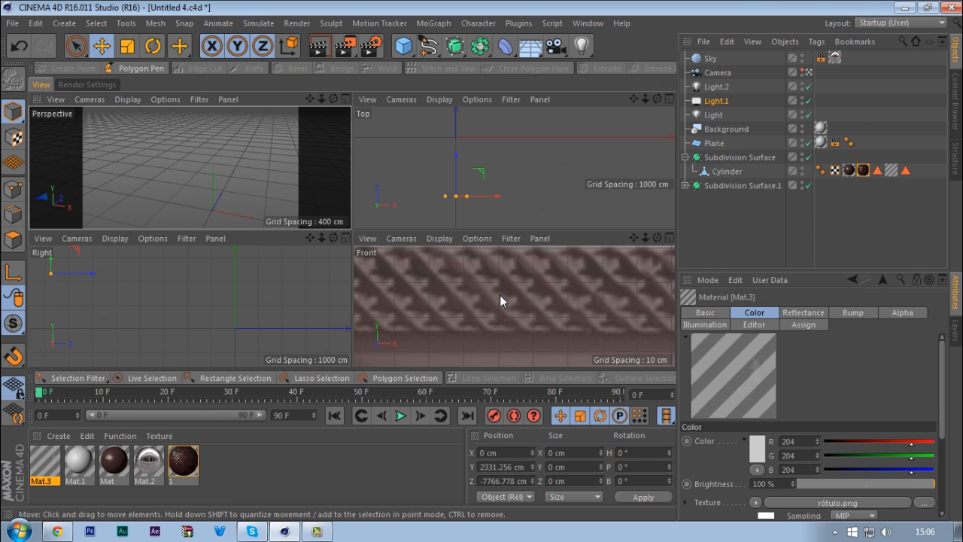
middle_click(501, 301)
scroll(394, 206, "down", 10)
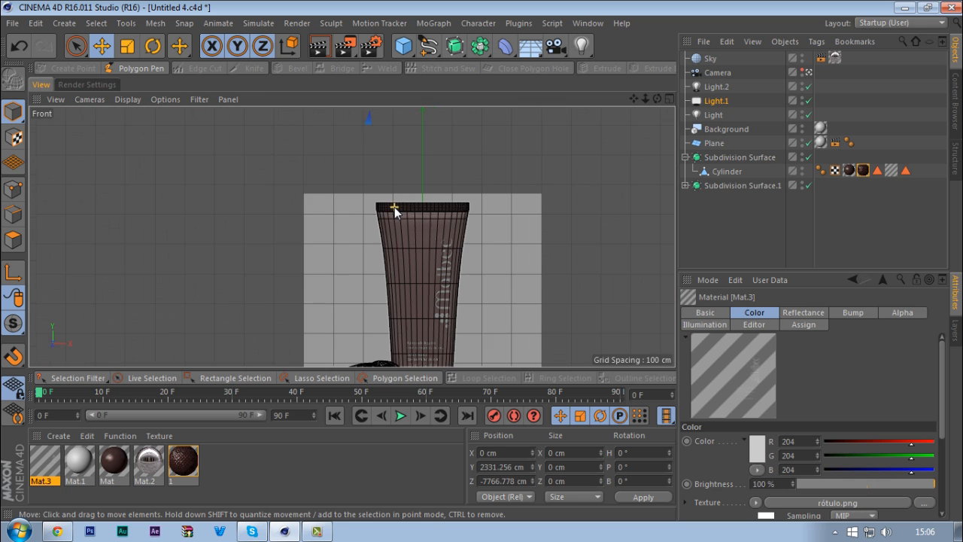
scroll(395, 207, "down", 2)
scroll(427, 283, "up", 12)
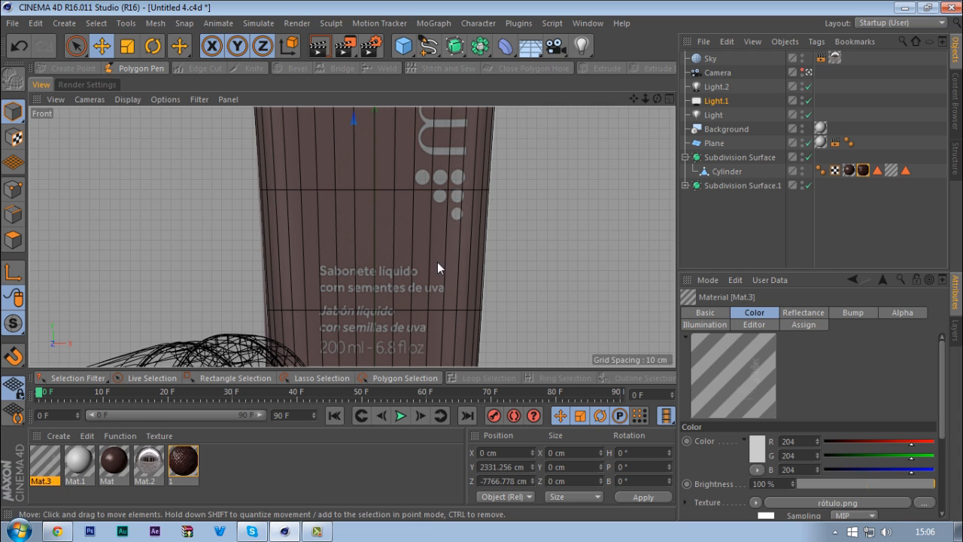
scroll(380, 221, "down", 5)
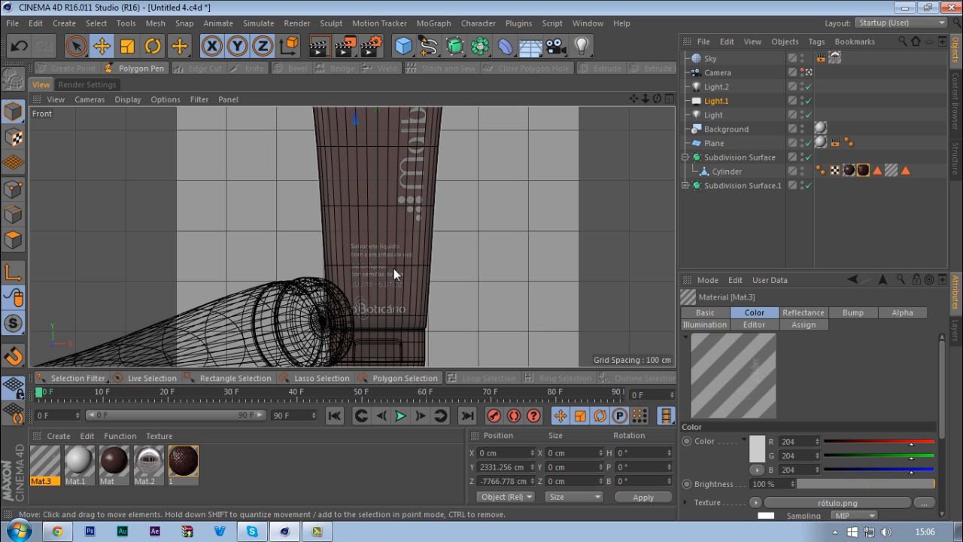
middle_click(420, 255)
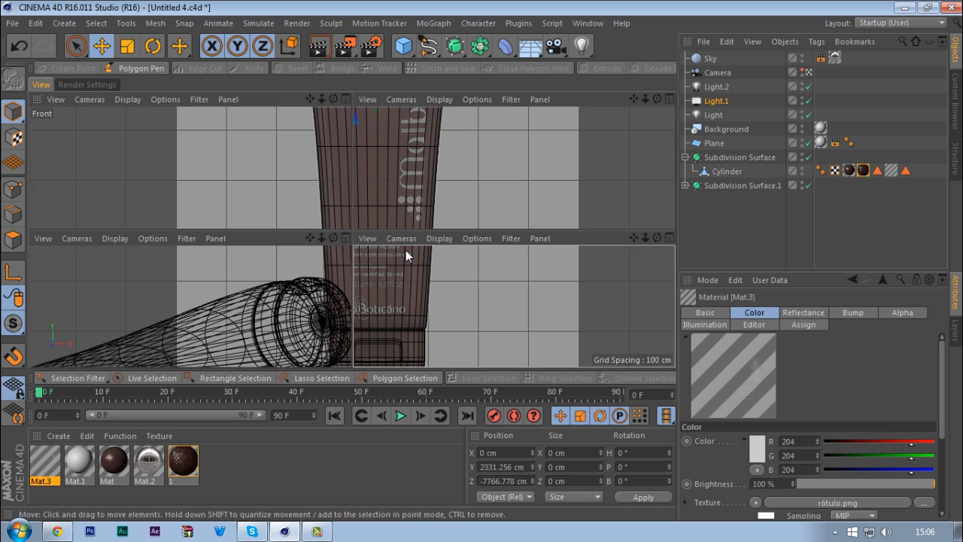
- Reopen Mat.3 and review the rótulo.png texture in its Color and Alpha channels, leaving the image file unchanged
double_click(60, 459)
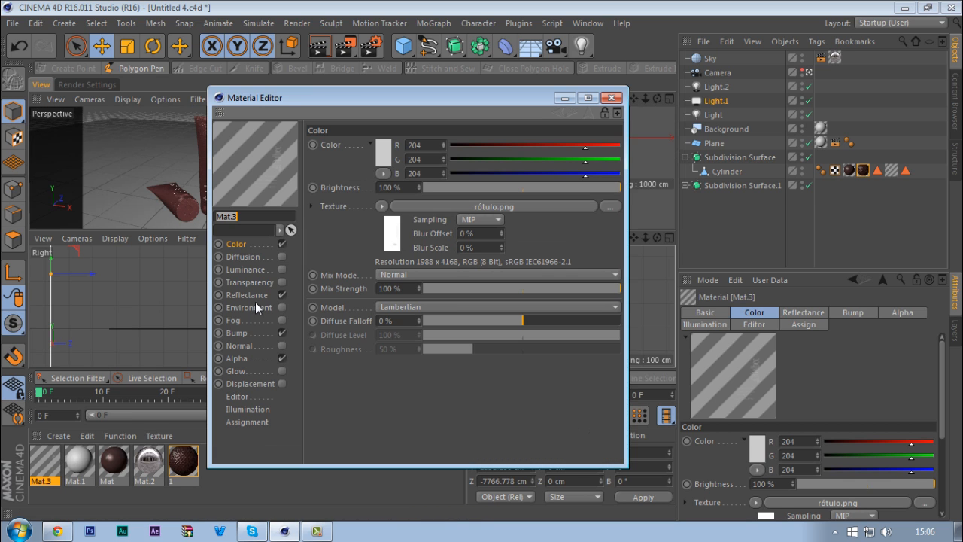
middle_click(263, 188)
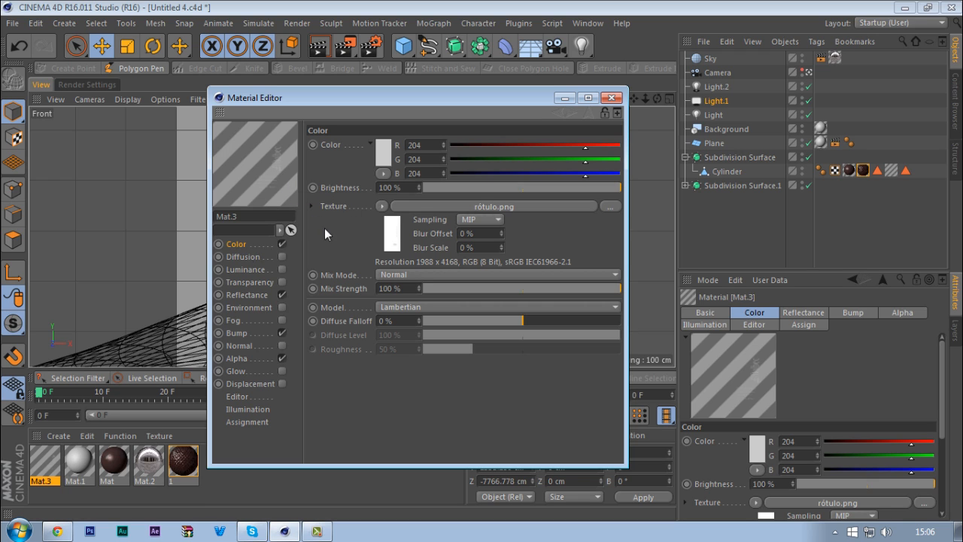
left_click(610, 208)
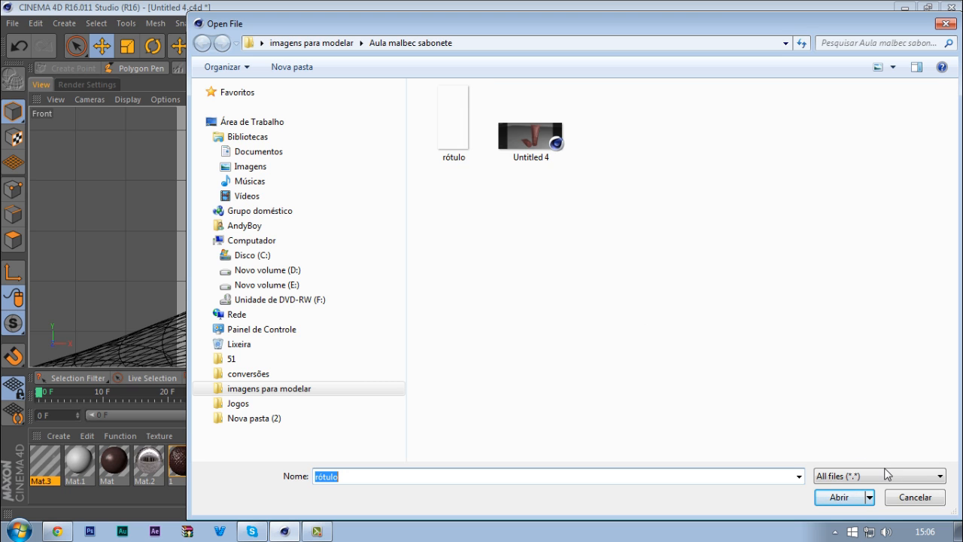
left_click(910, 498)
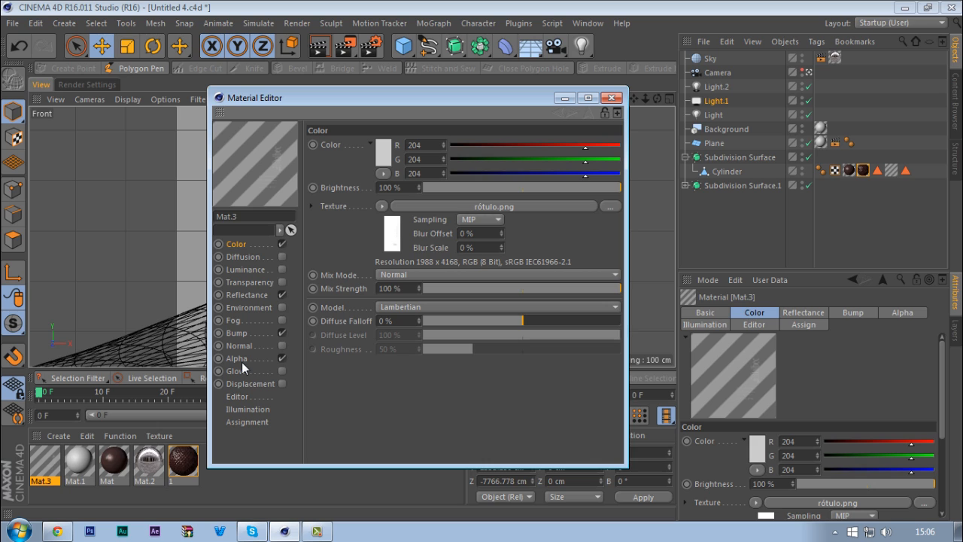
left_click_drag(383, 246, 386, 265)
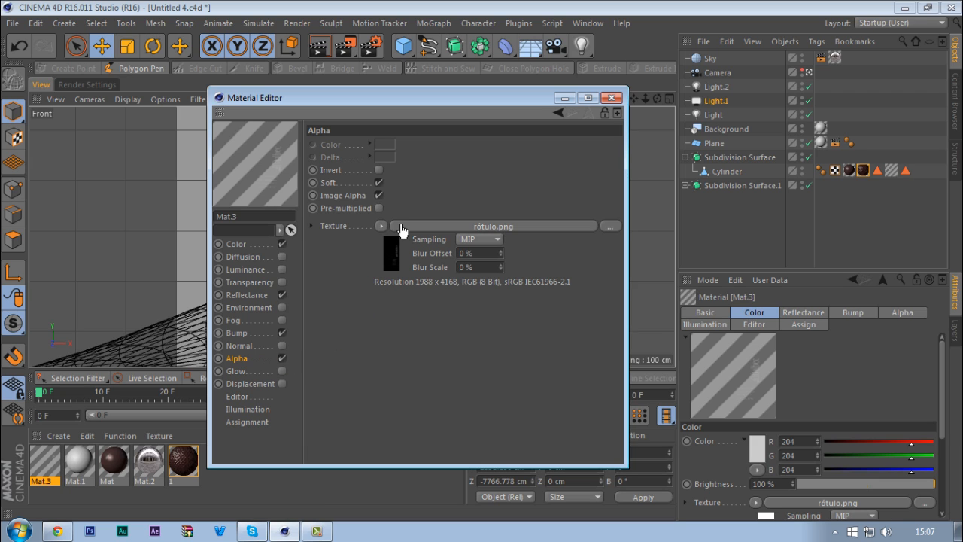
left_click_drag(400, 225, 400, 224)
- Switch to the brown Mat material, show the tubes in perspective beside it and review its Color and Luminance channels
left_click_drag(451, 99, 654, 97)
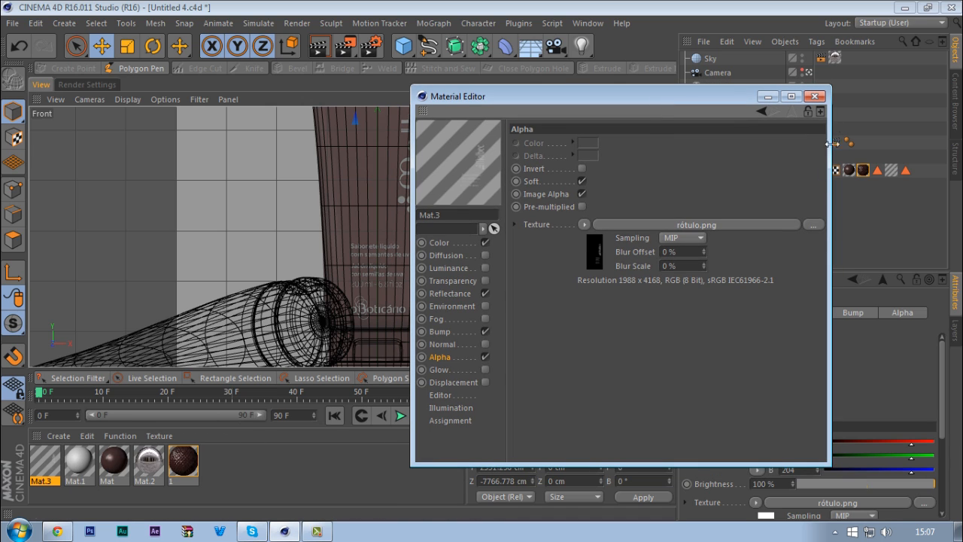
left_click(110, 466)
middle_click(248, 190)
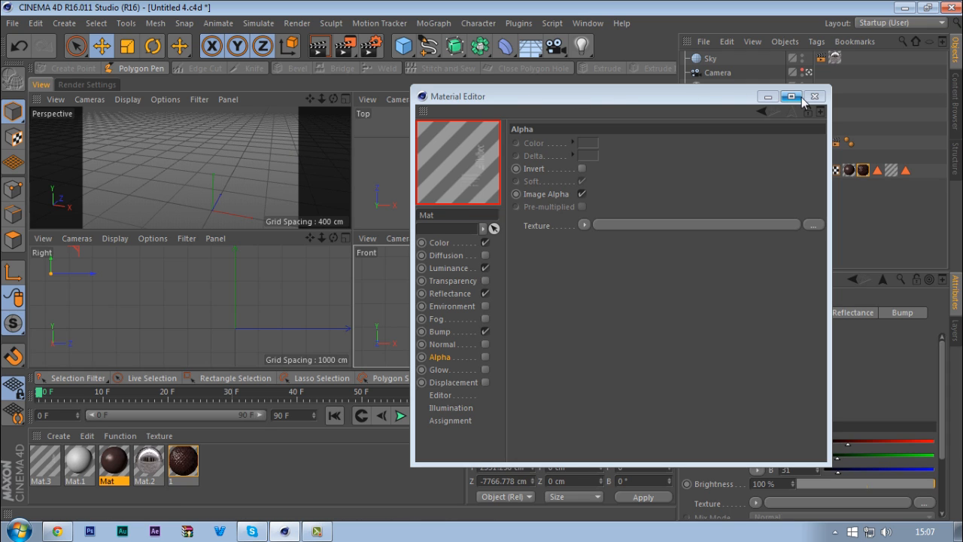
middle_click(205, 178)
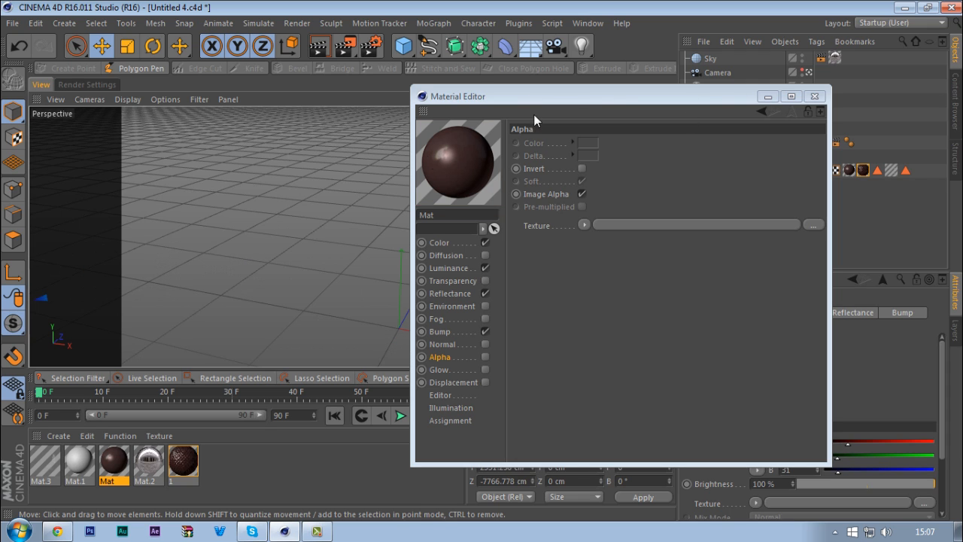
left_click_drag(607, 102, 770, 129)
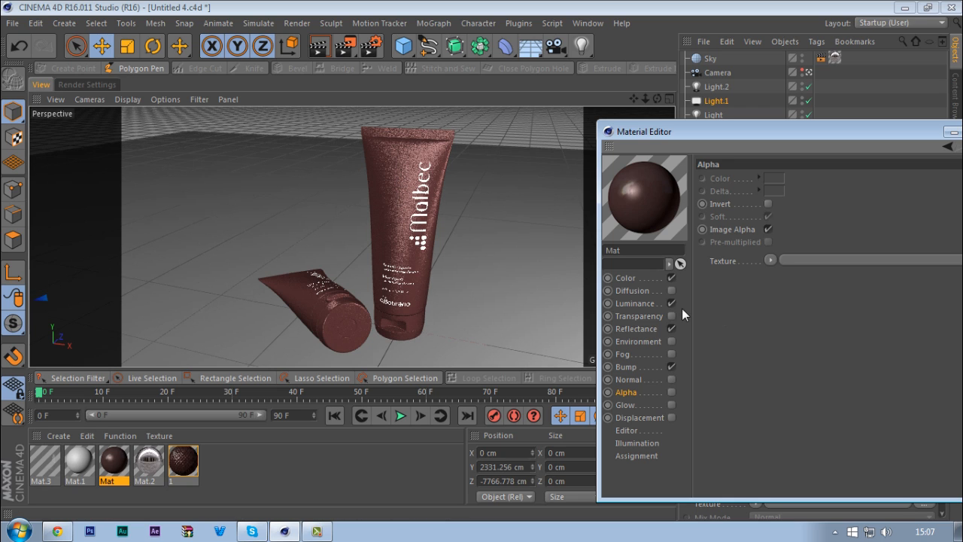
left_click(627, 278)
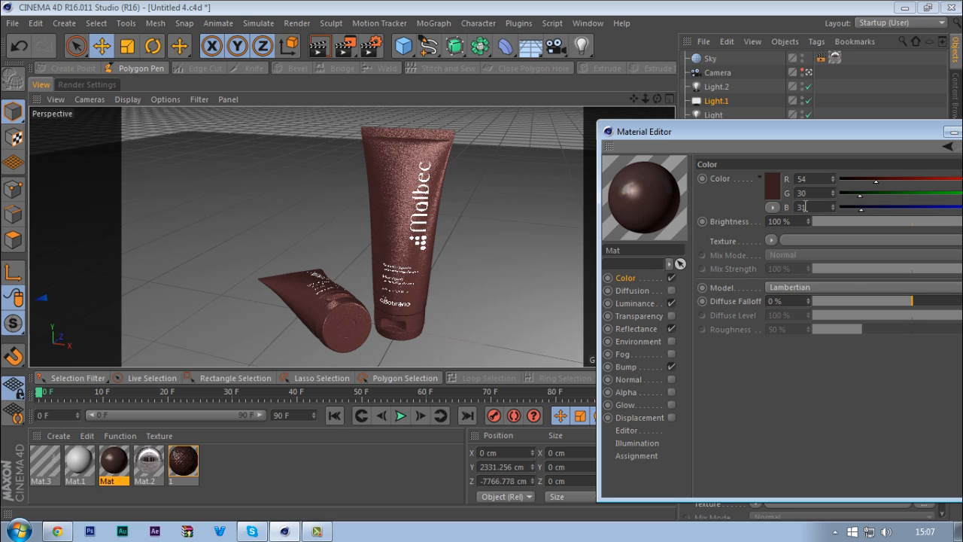
left_click(636, 303)
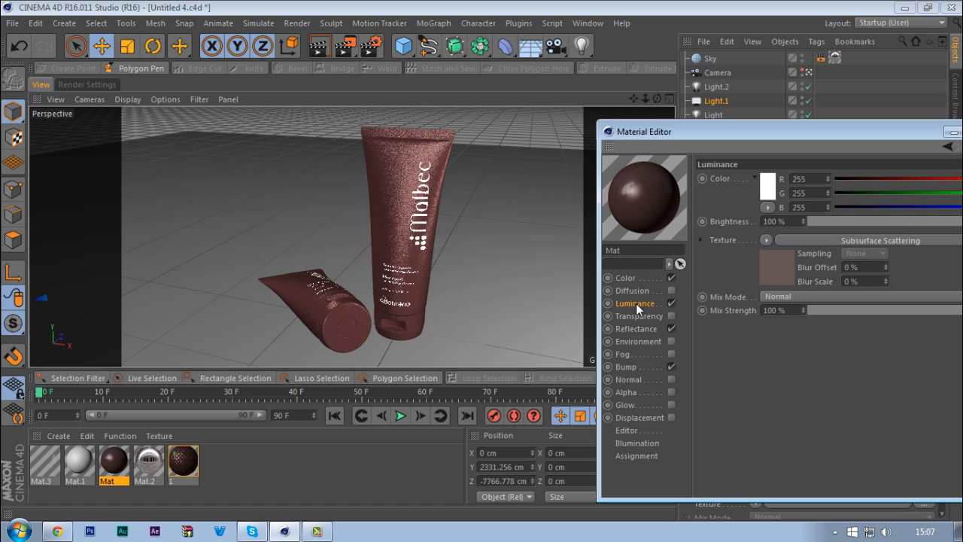
- Reposition the Material Editor so all luminance settings are visible and make its window taller
left_click_drag(711, 135, 600, 77)
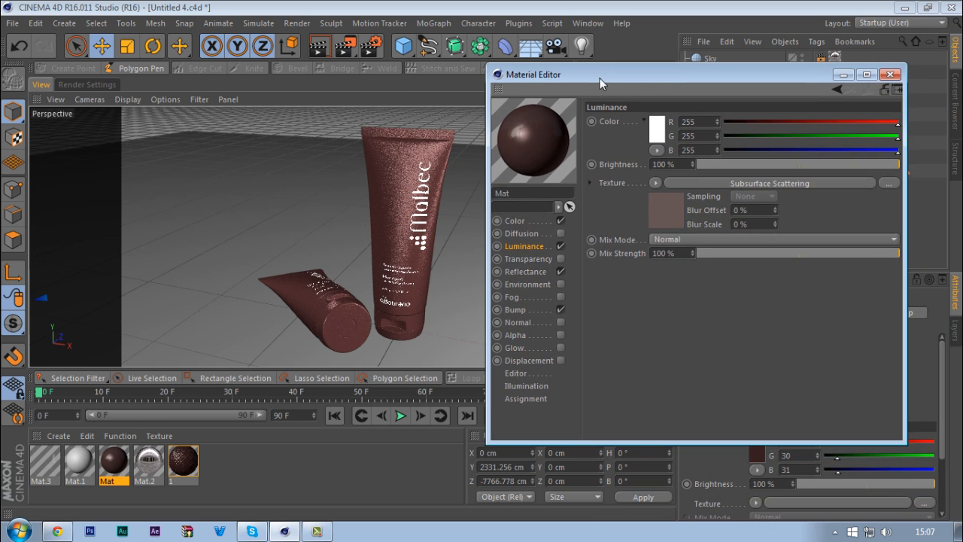
double_click(599, 78)
left_click(926, 6)
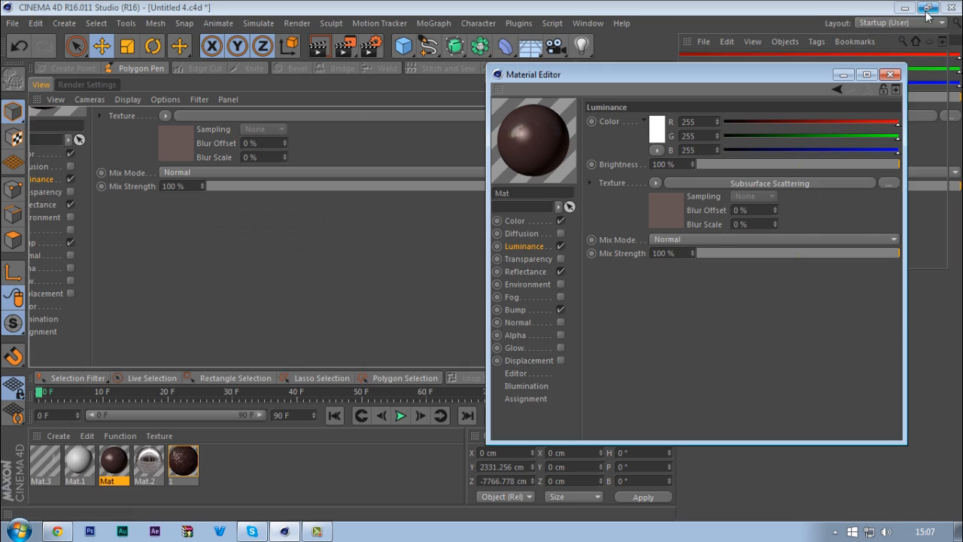
left_click_drag(674, 79, 600, 57)
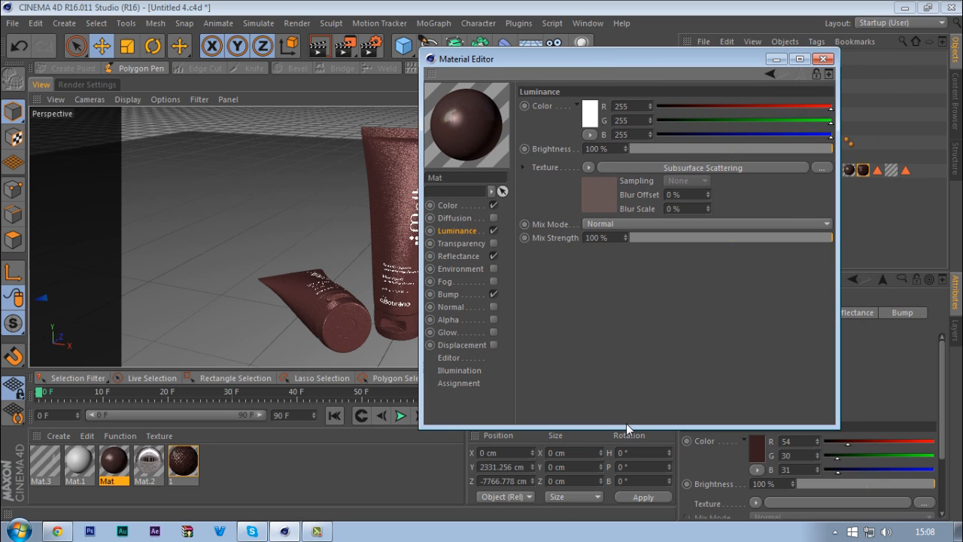
left_click_drag(630, 425, 632, 489)
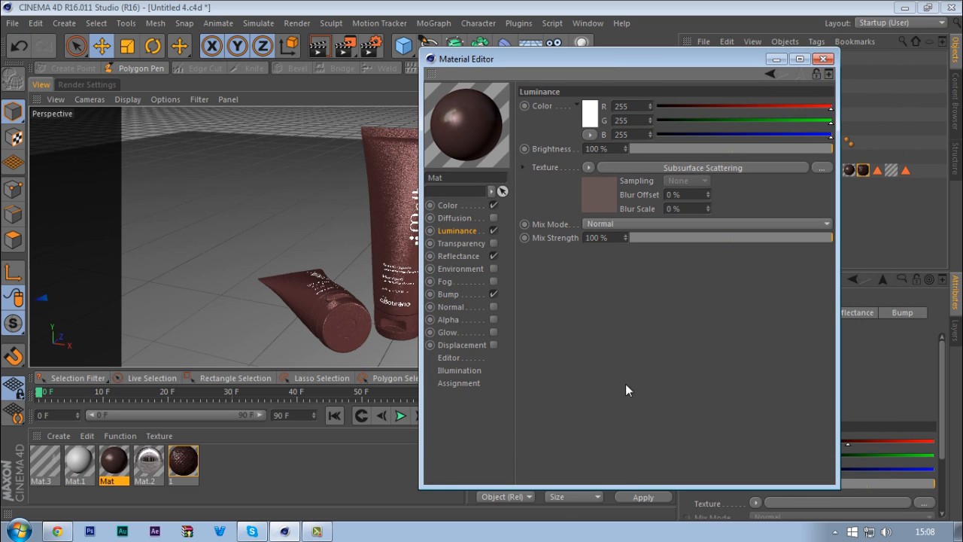
- Choose the Subsurface Scattering effect as the luminance texture of Mat and open its shader settings
left_click(587, 168)
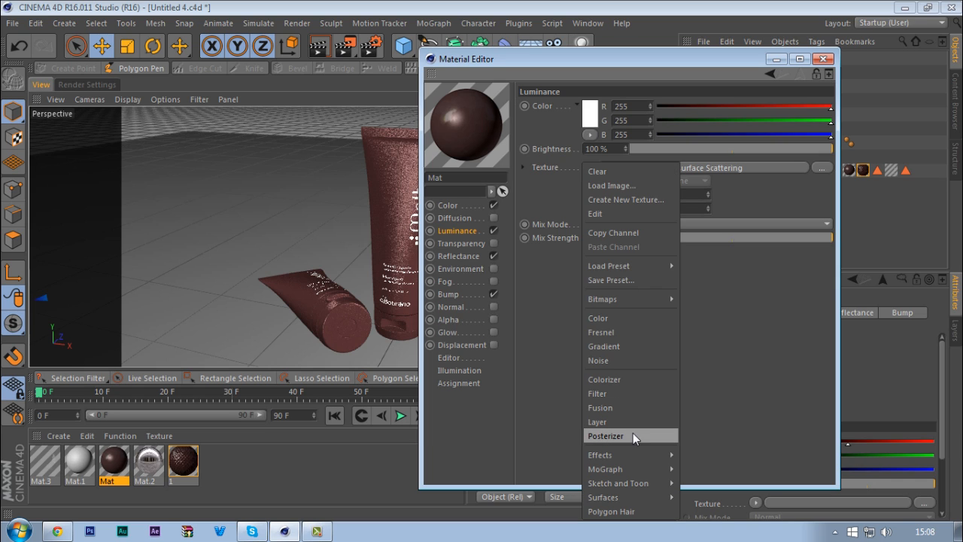
left_click(538, 212)
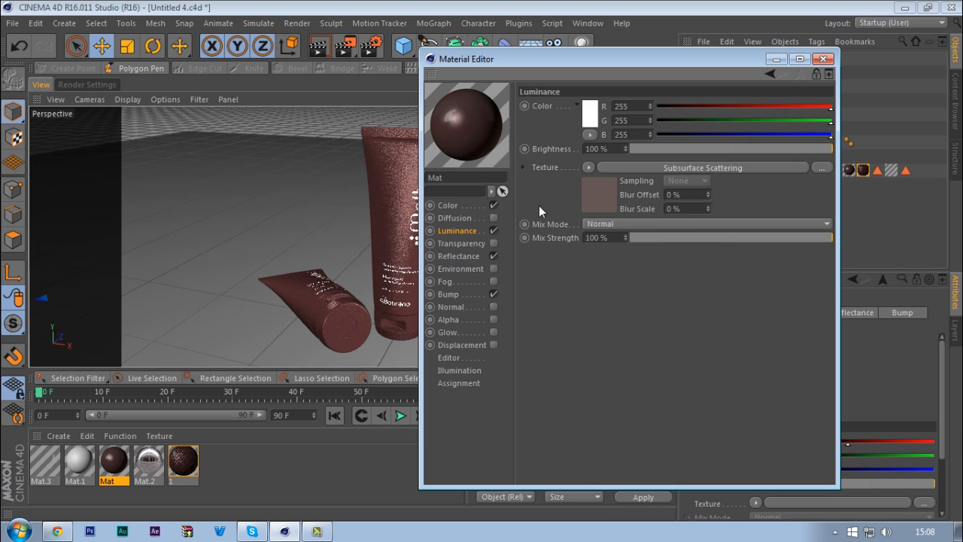
left_click(587, 167)
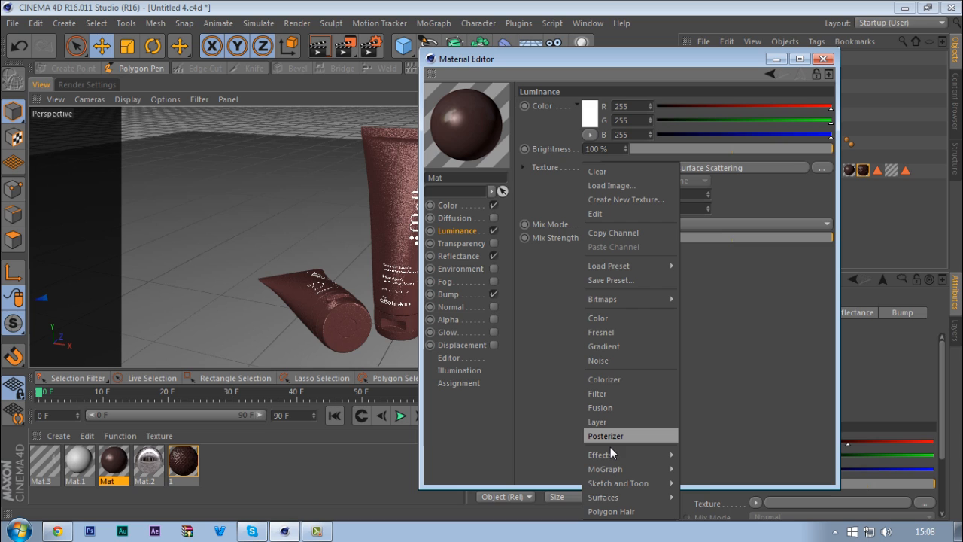
mouse_move(617, 496)
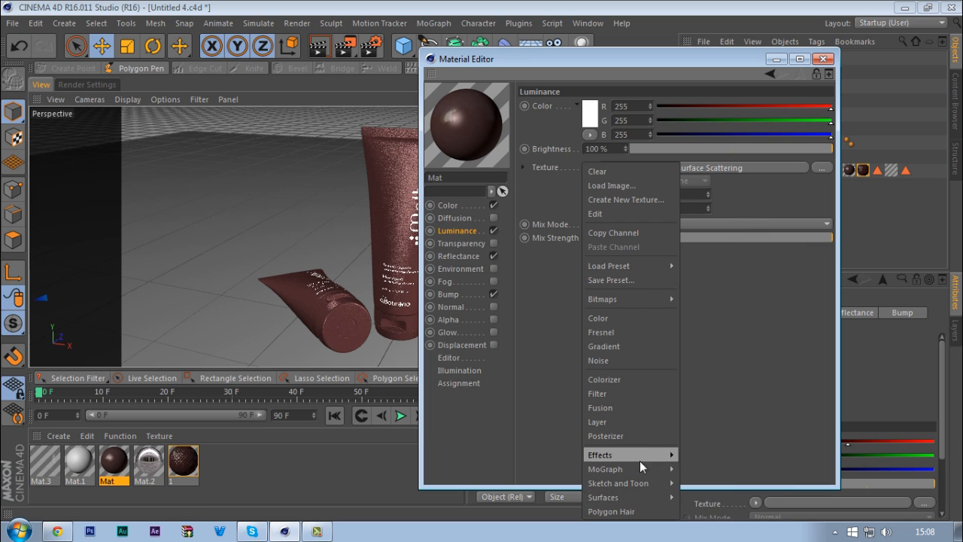
mouse_move(641, 454)
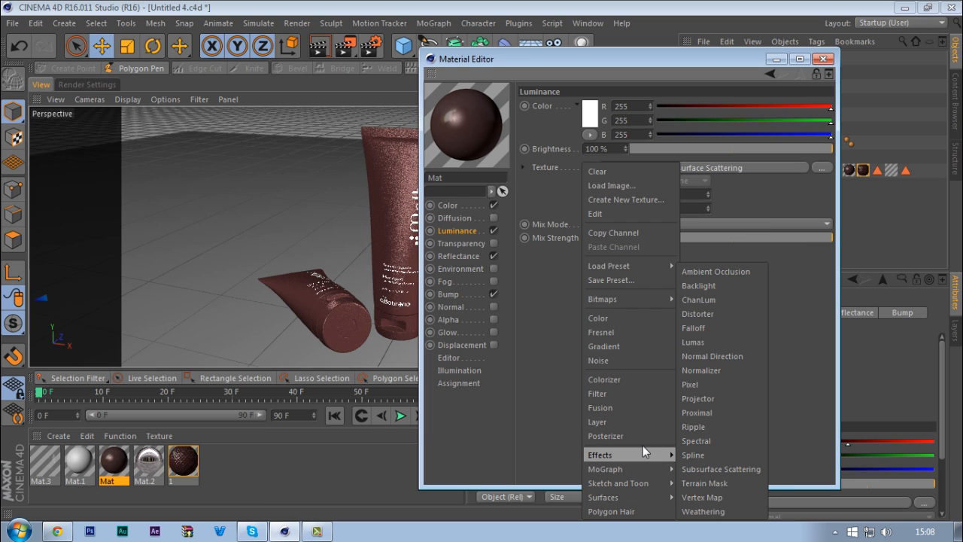
left_click(706, 470)
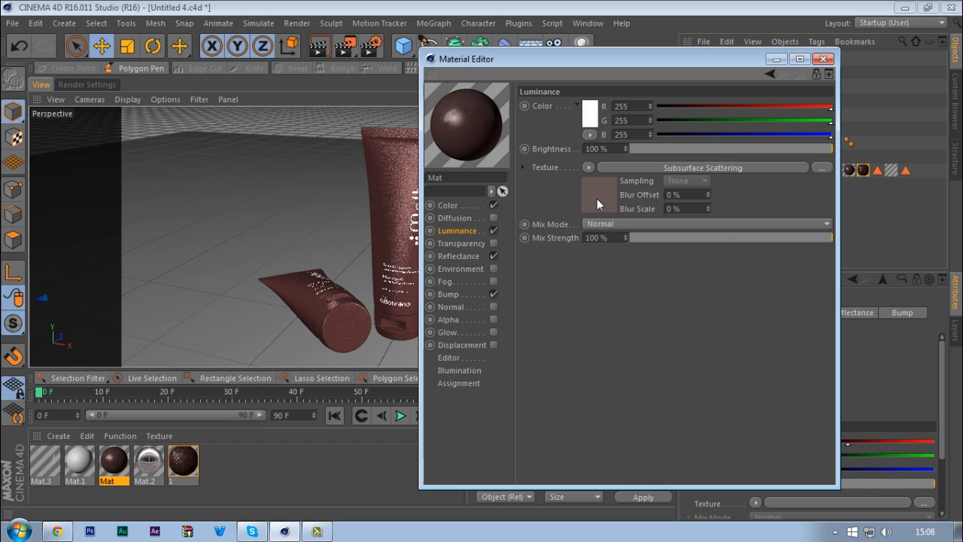
left_click(597, 198)
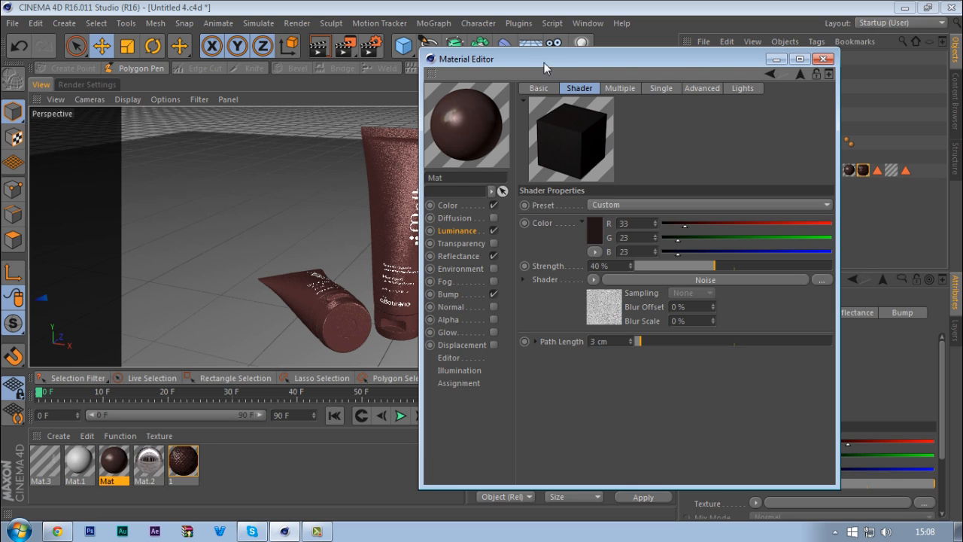
- Review the presets and colour of the Subsurface Scattering shader in Mat, keeping the Custom preset and the existing colour
left_click_drag(543, 63, 595, 74)
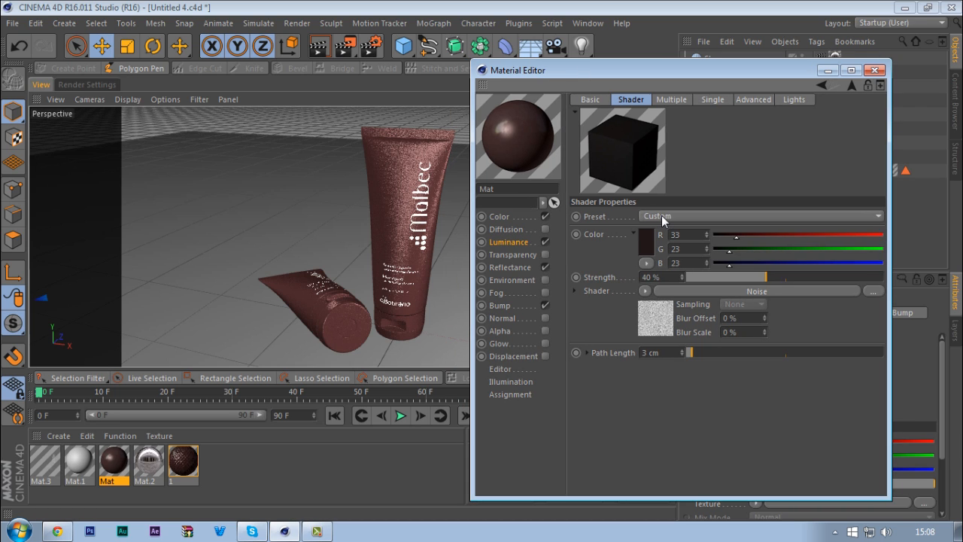
left_click(652, 217)
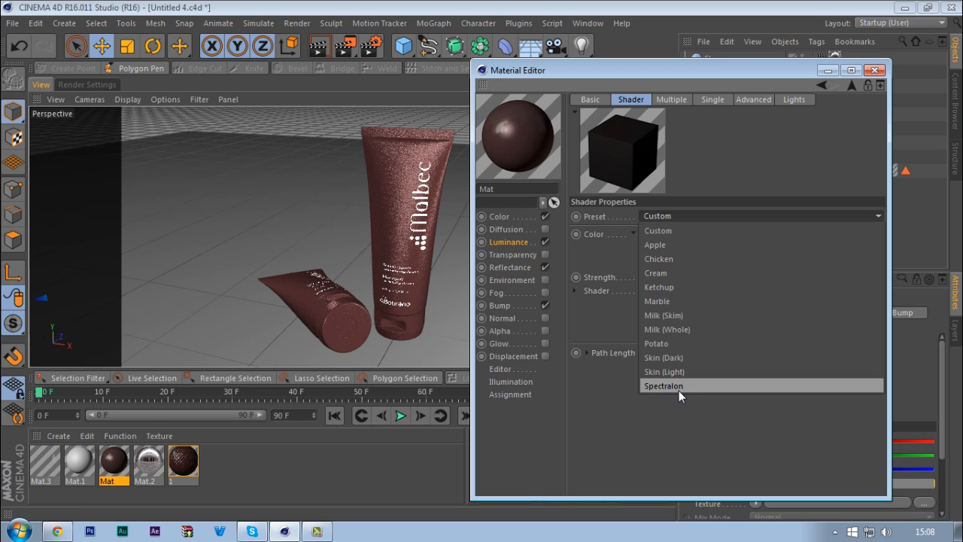
left_click(618, 416)
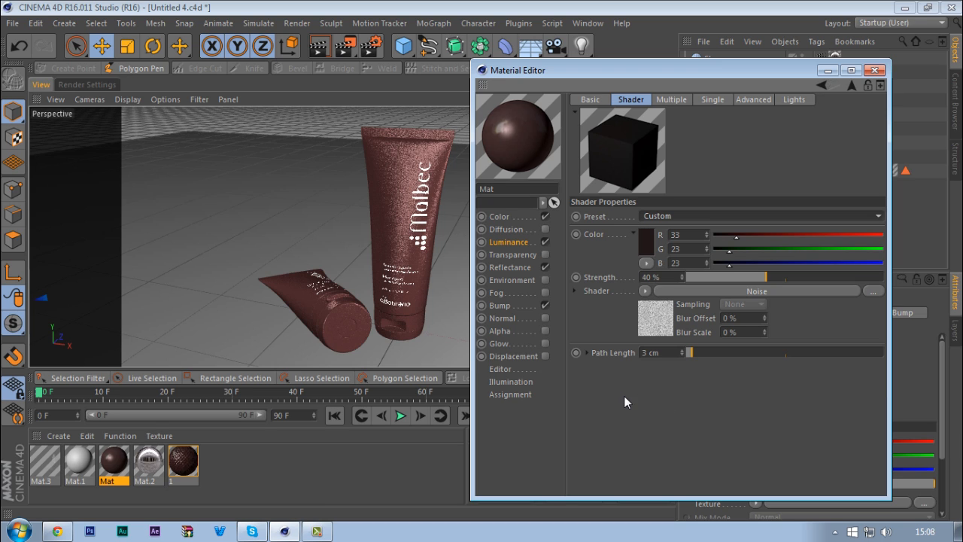
left_click(641, 239)
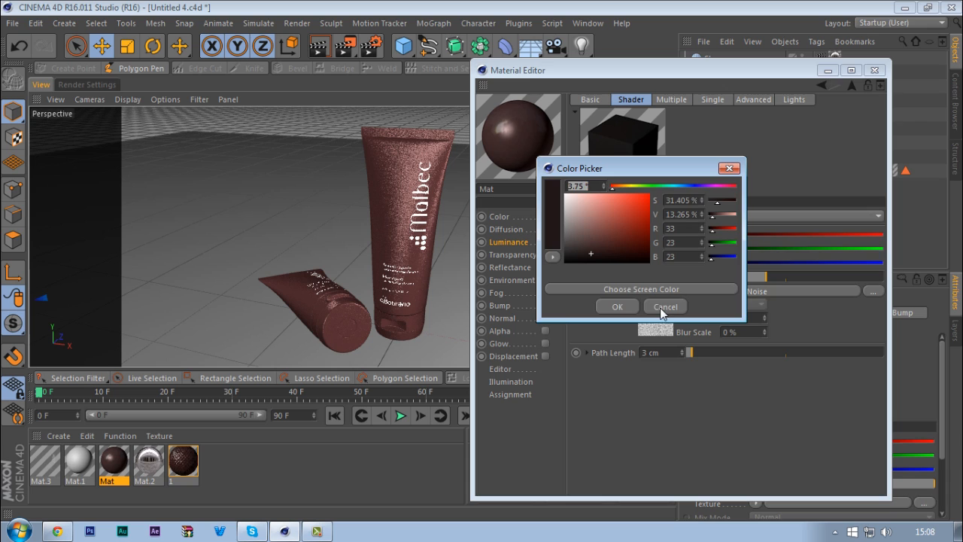
left_click(660, 306)
left_click(667, 216)
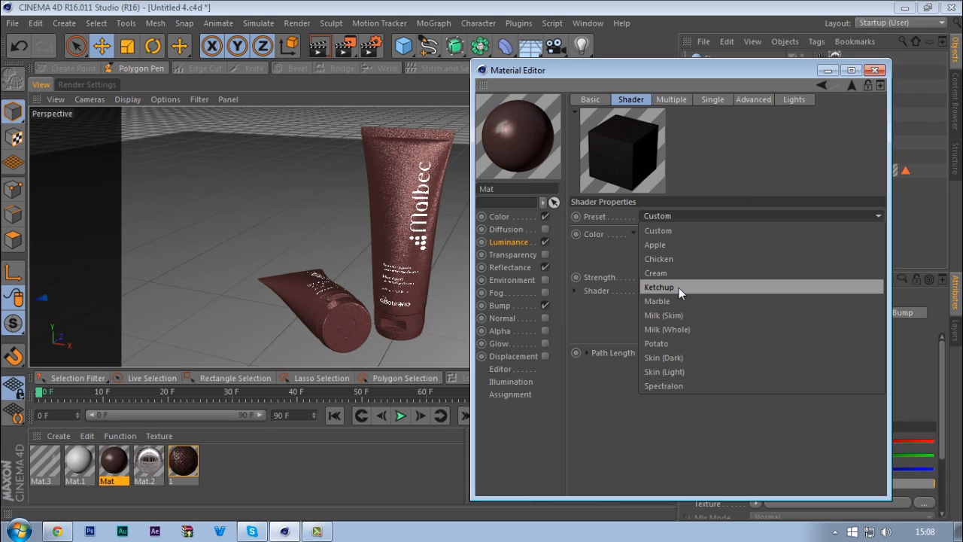
left_click(609, 242)
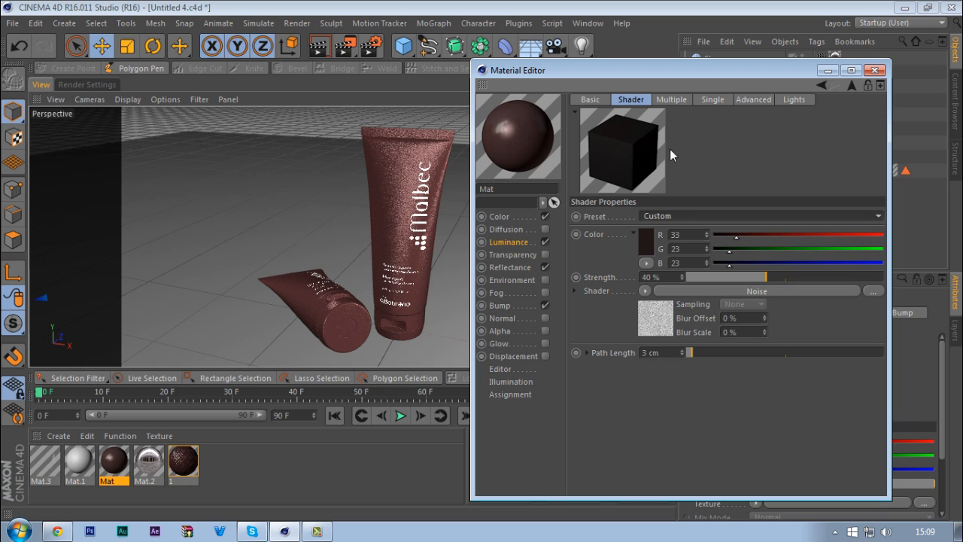
- Look through the Multiple, Single, Advanced and Lights settings of the Subsurface Scattering shader and return to its main properties
left_click(671, 100)
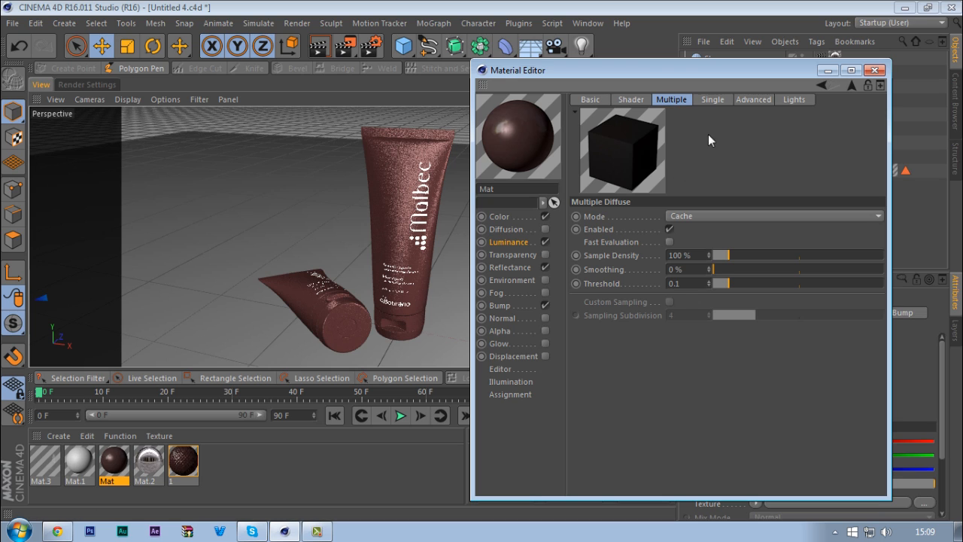
left_click(712, 99)
left_click(751, 100)
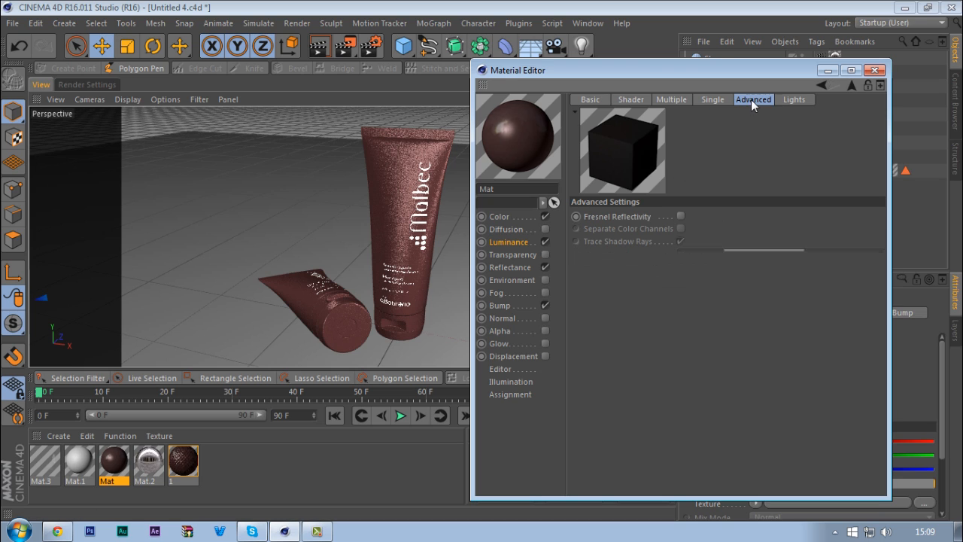
left_click(796, 99)
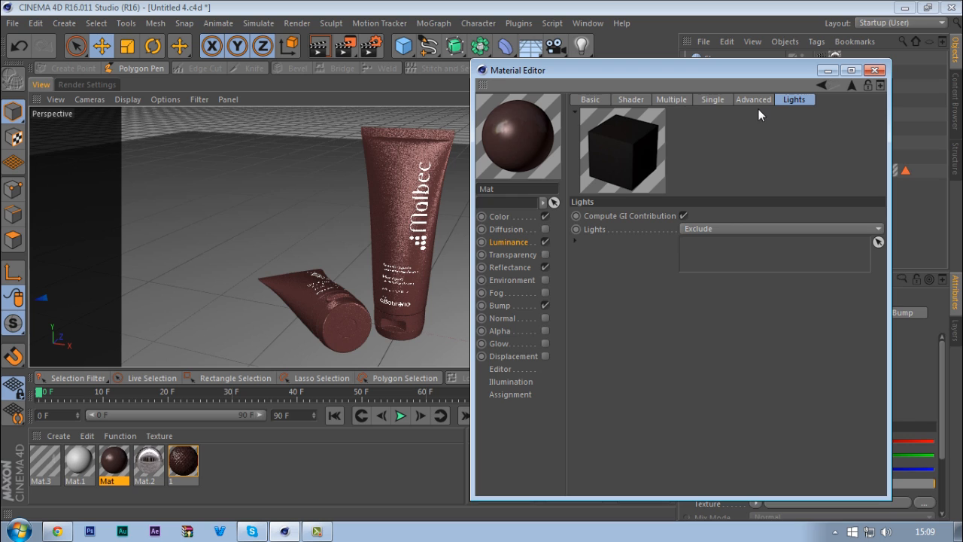
left_click(632, 100)
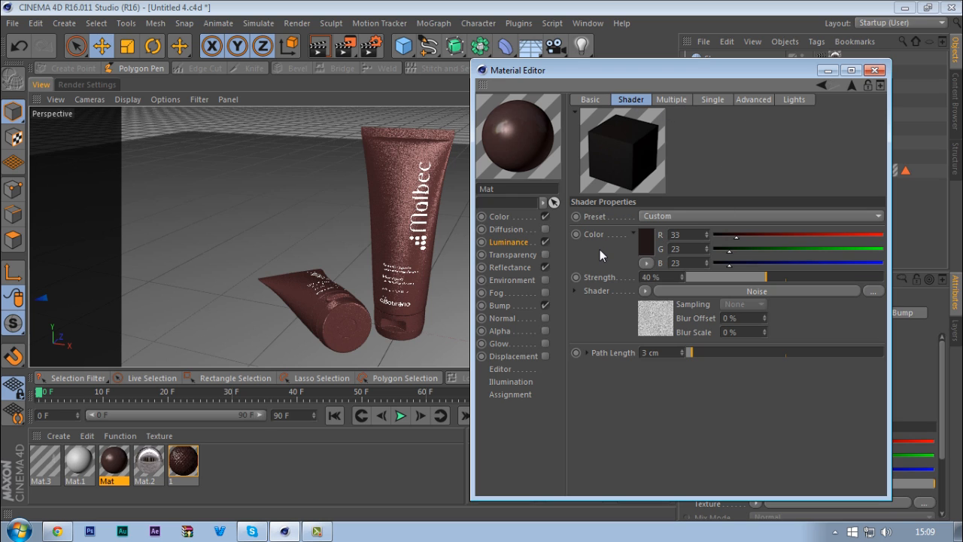
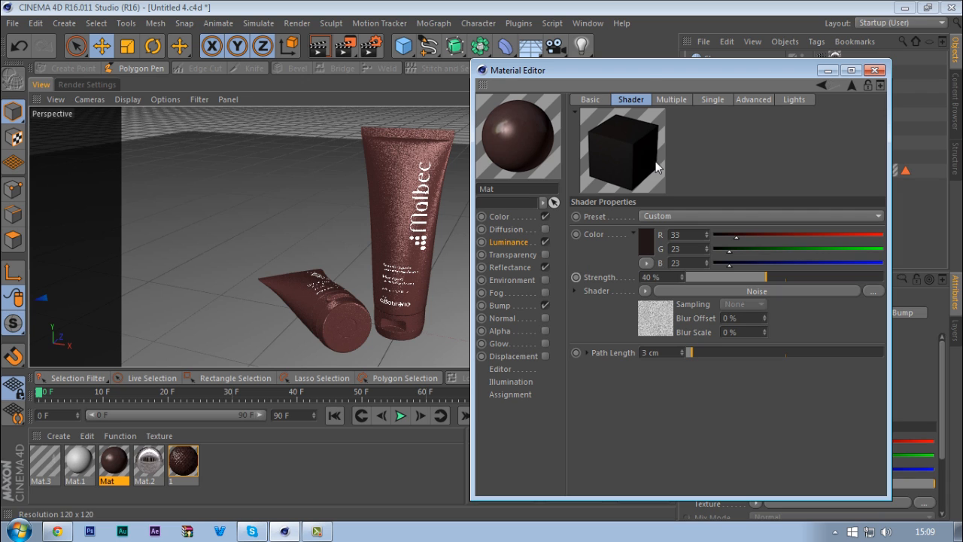
- Reposition and enlarge the Material Editor, and review Mat's Reflectance channel, including the Default Specular layer's settings and colour
left_click_drag(654, 60, 660, 23)
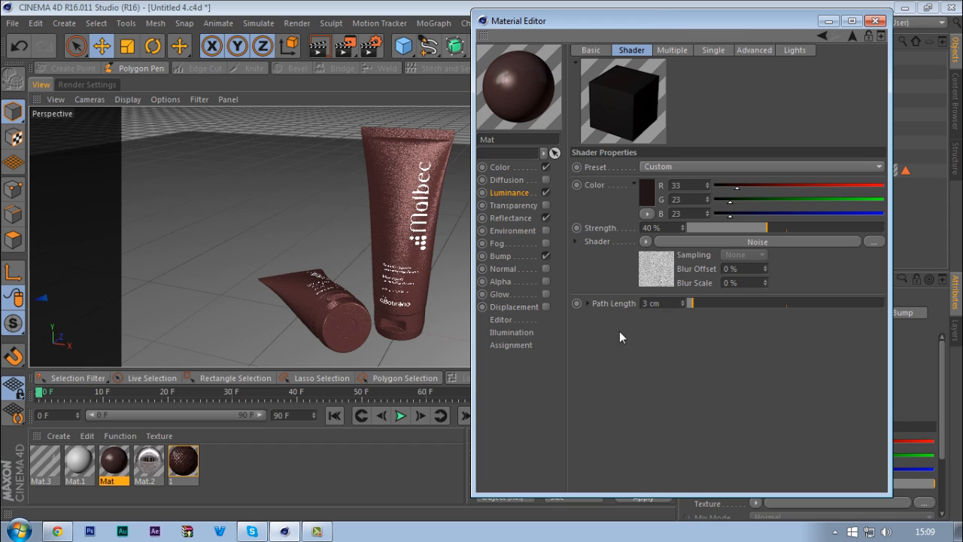
mouse_move(649, 497)
left_mouse_down()
mouse_move(644, 518)
mouse_move(652, 502)
left_mouse_up()
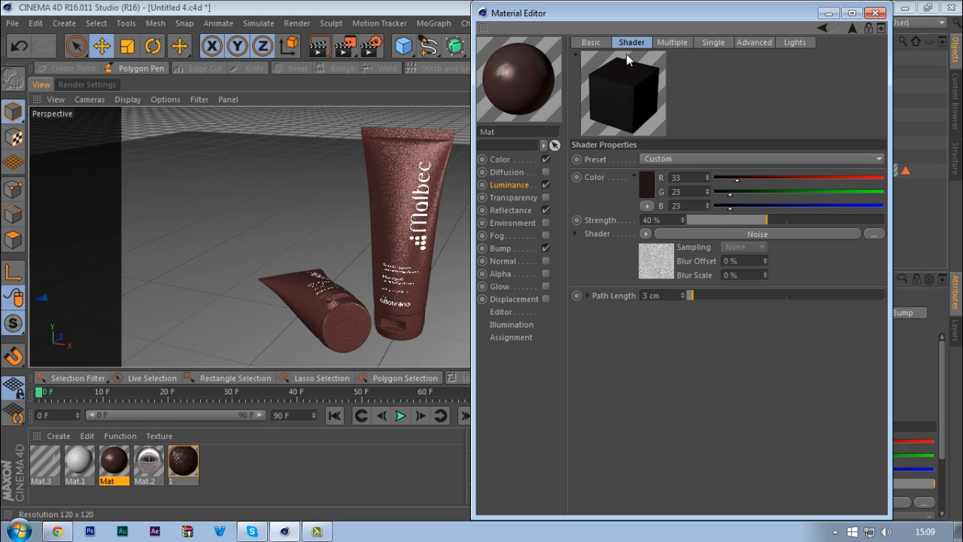
left_click(505, 184)
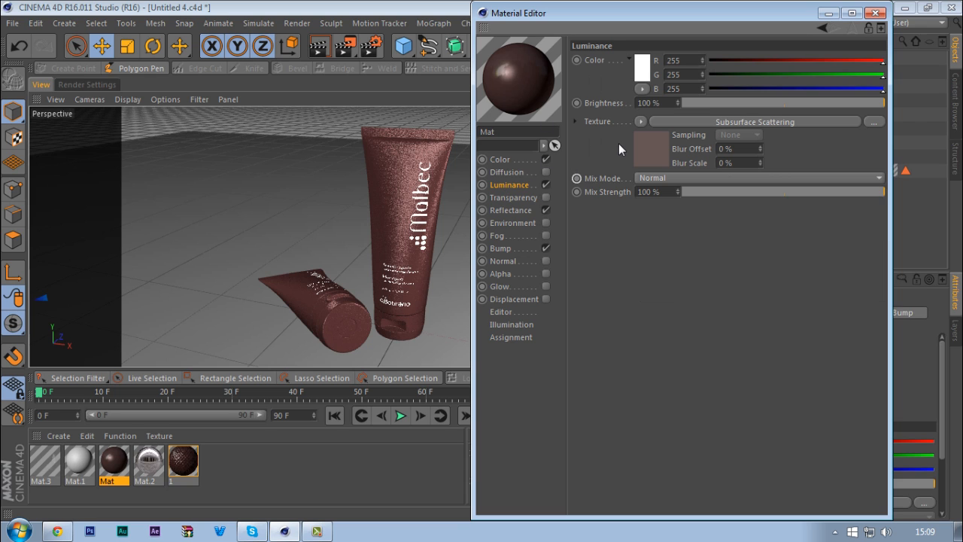
left_click(516, 210)
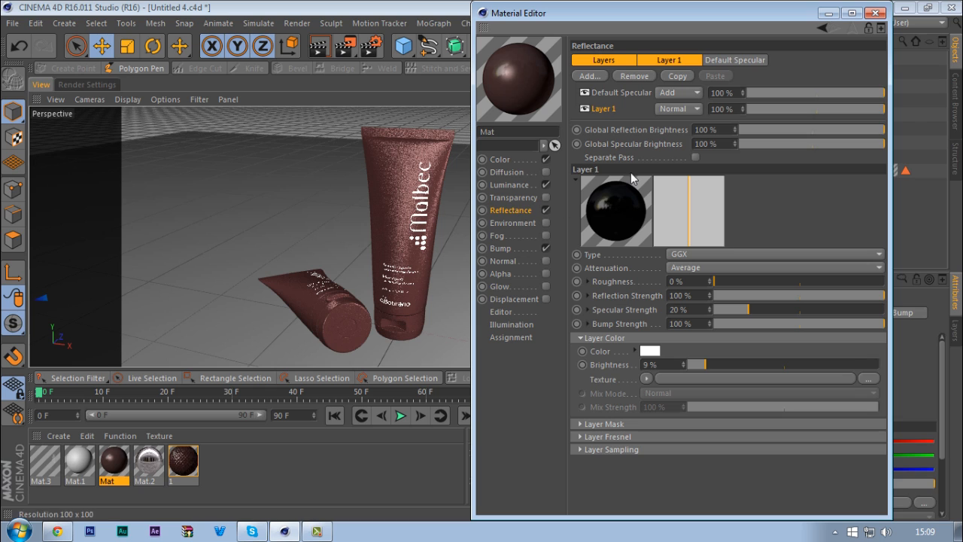
left_click(613, 92)
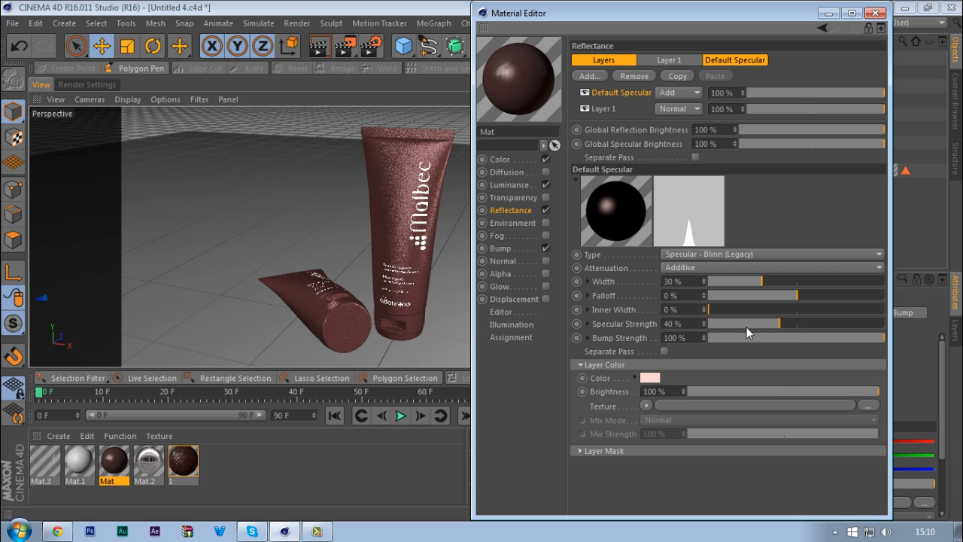
left_click(649, 378)
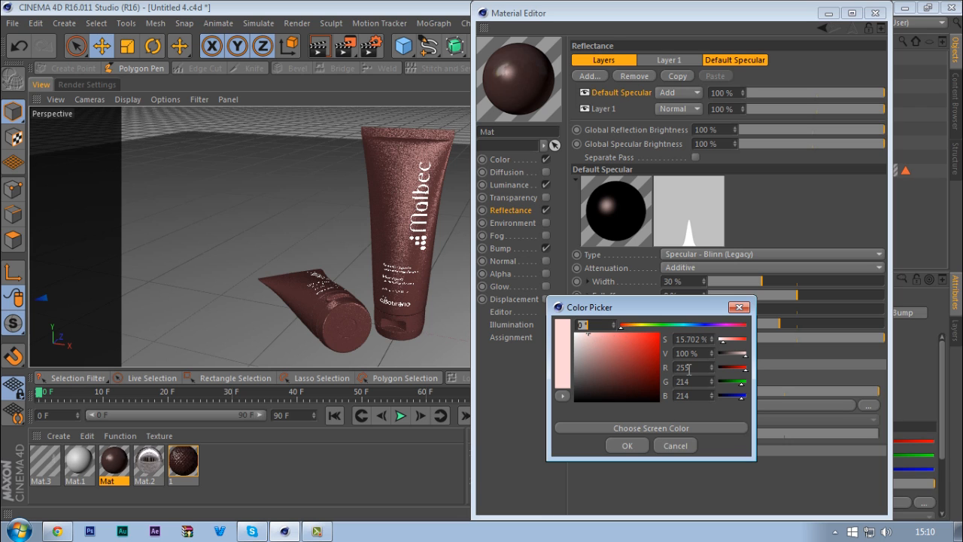
left_click(670, 447)
left_click(655, 378)
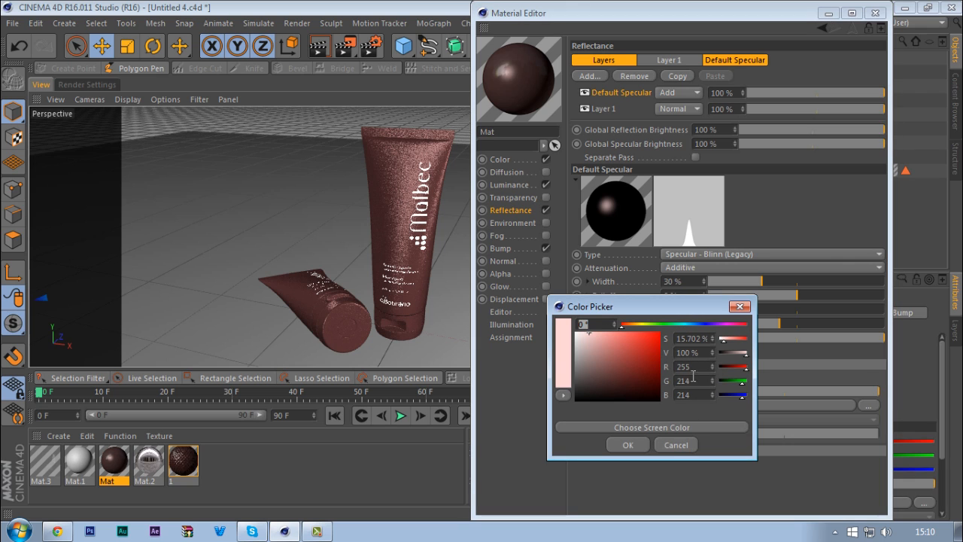
left_click(672, 445)
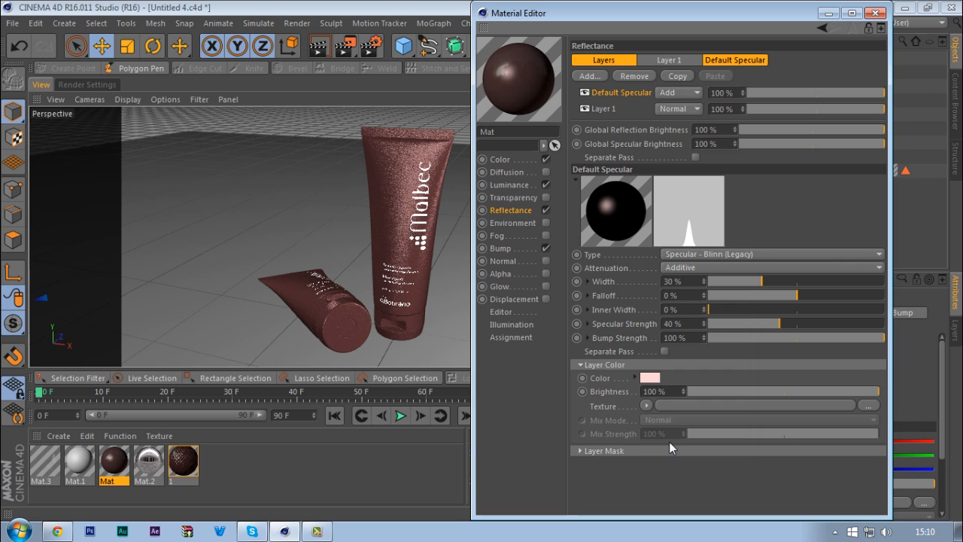
- Review Layer 1 of Mat's Reflectance channel and the GGX type among the layers that can be added, without adding one
left_click(602, 108)
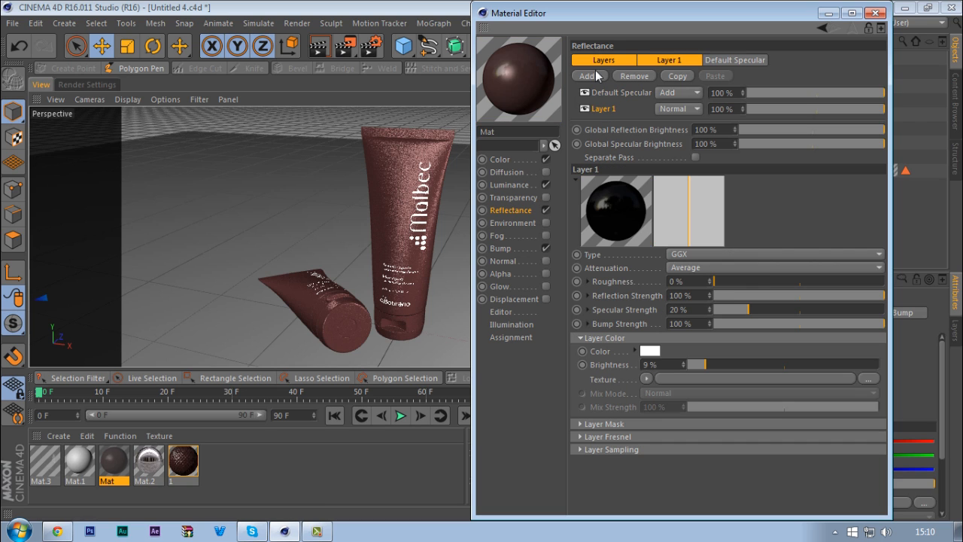
left_click(598, 77)
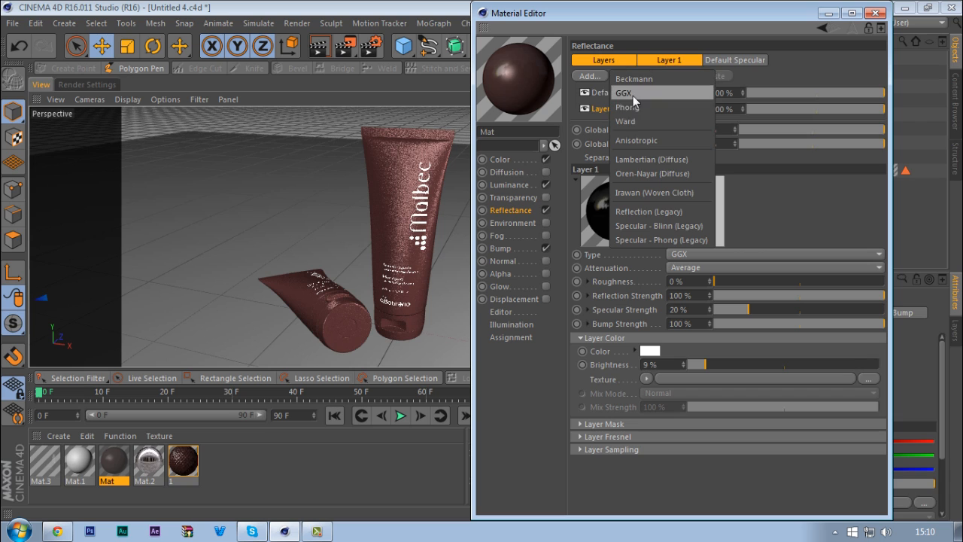
left_click(783, 199)
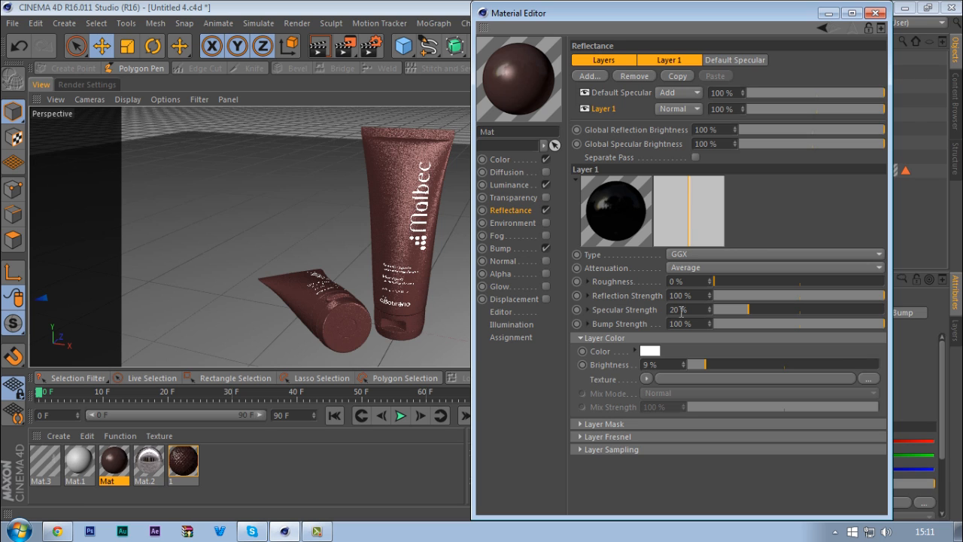
- Open the Noise shader in Mat's Bump channel and review its noise type, Global Scale and Delta settings
left_click(533, 248)
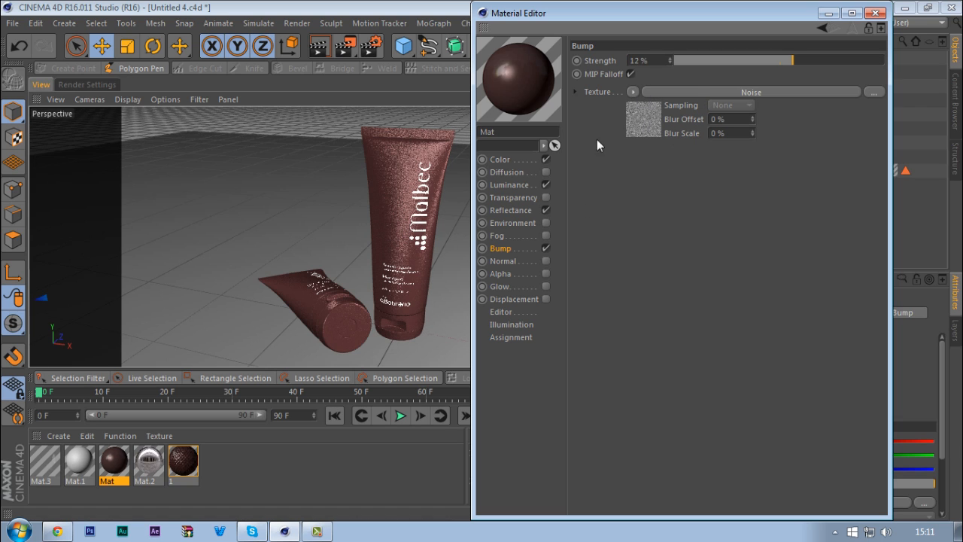
left_click(633, 92)
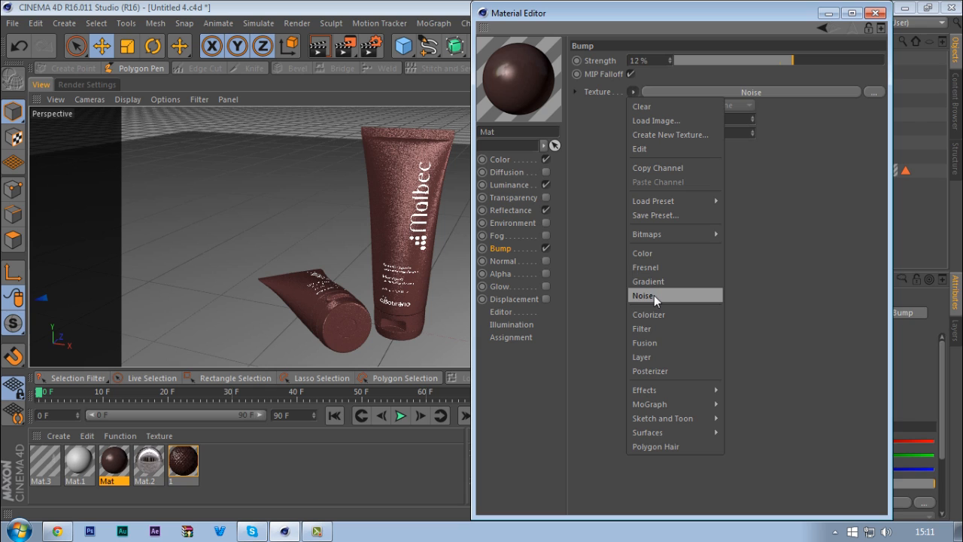
left_click(654, 294)
left_click(651, 115)
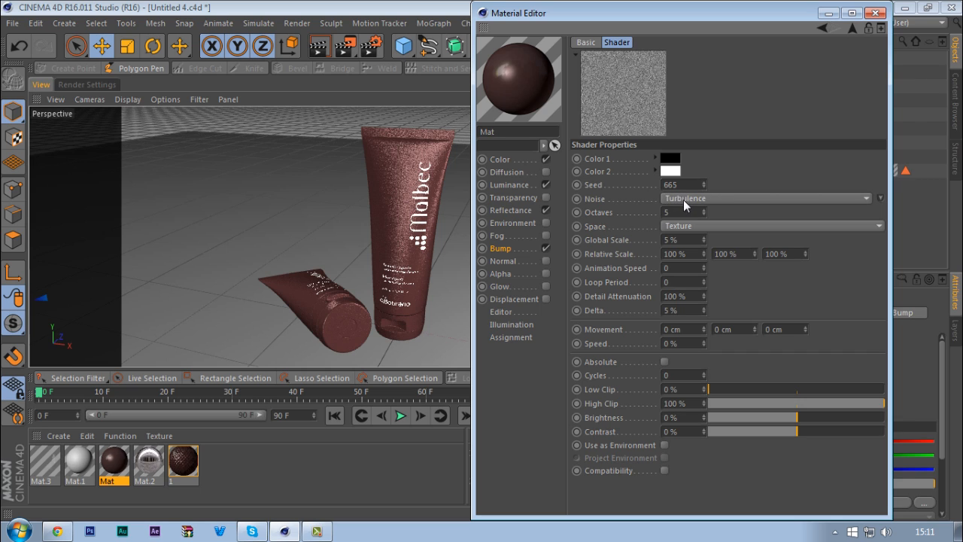
double_click(672, 239)
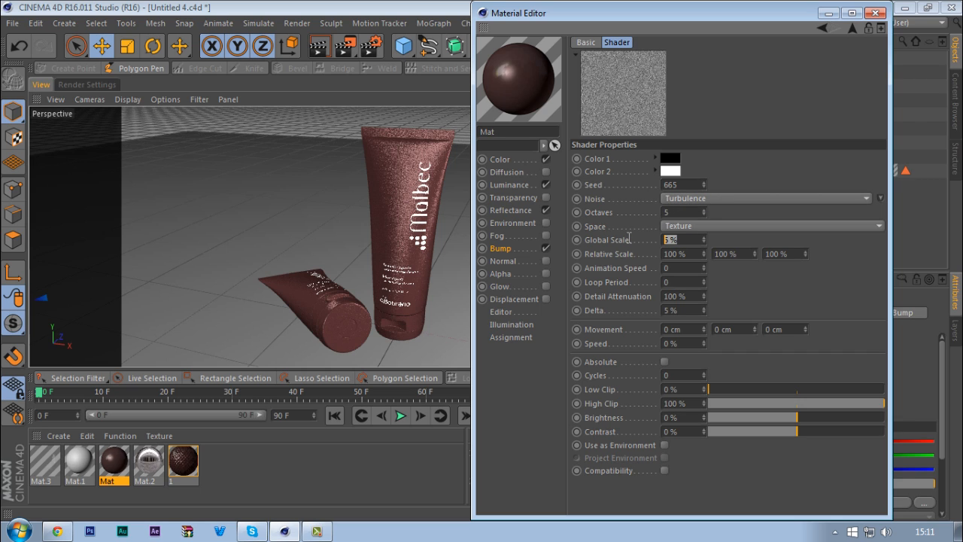
double_click(677, 310)
- Copy Mat's bump Noise channel and show the Paste Channel option for Mat.3's bump texture, leaving it unpasted
left_click(501, 249)
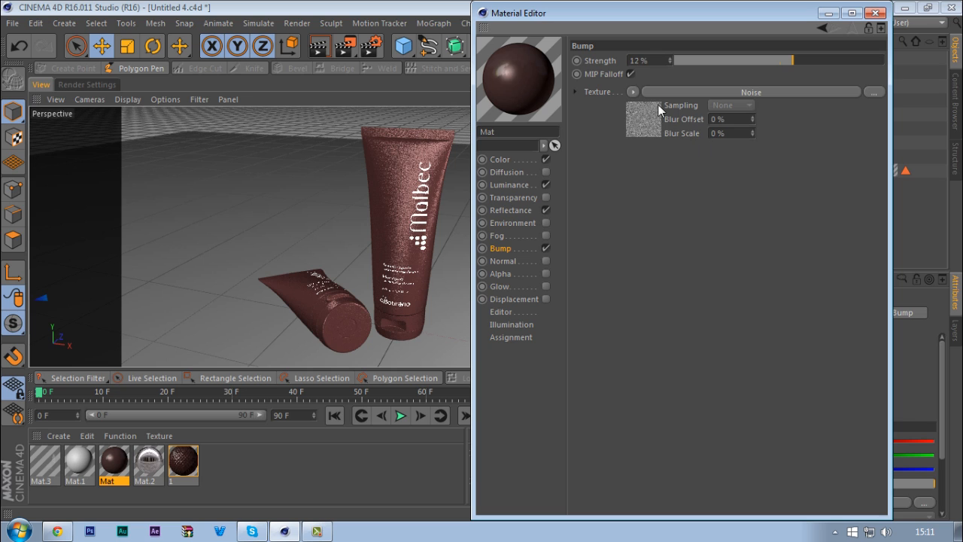
left_click(632, 92)
left_click(659, 165)
left_click(44, 465)
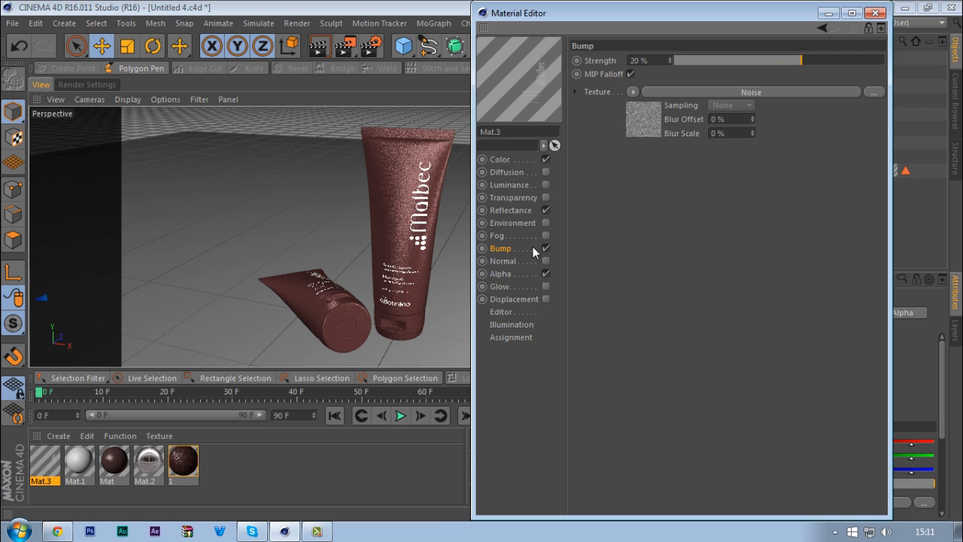
left_click(632, 92)
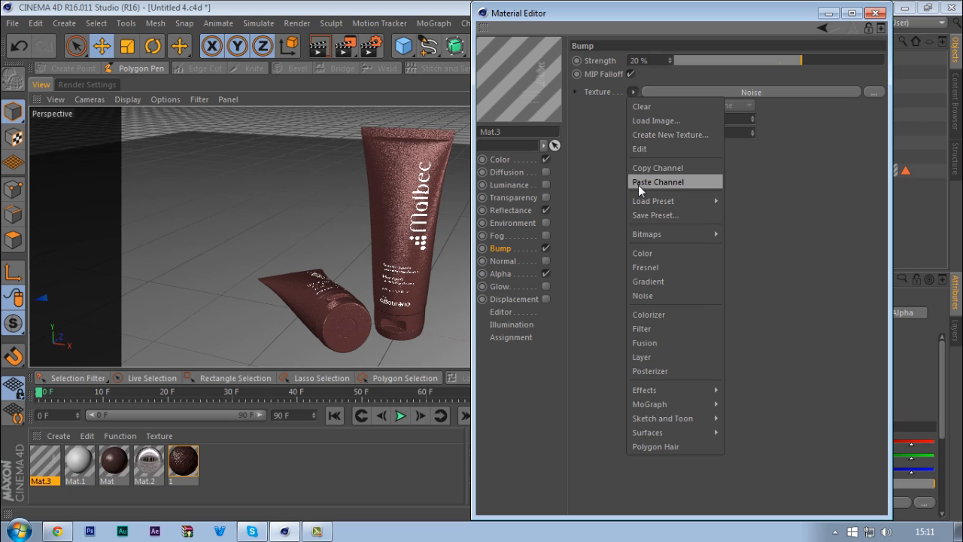
left_click(523, 218)
- Review the Default Specular layer in Mat.3's Reflectance channel and close the Material Editor
left_click(522, 212)
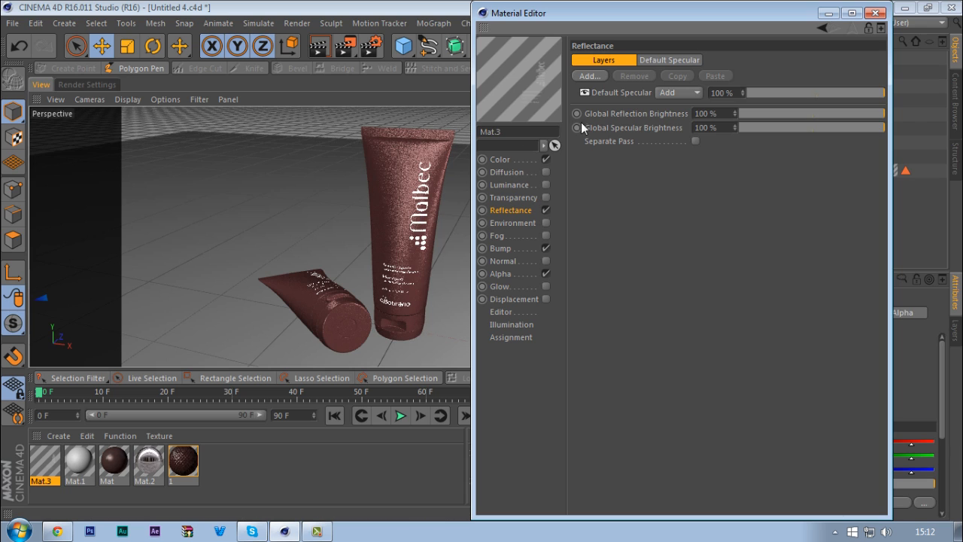
left_click(616, 92)
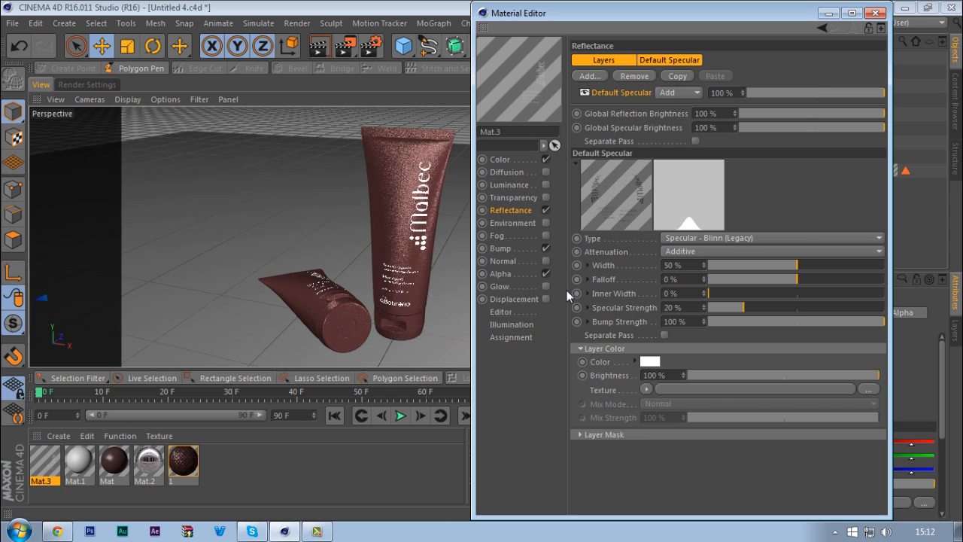
left_click(875, 15)
- Maximise the Front view and hide Subdivision Surface in the viewport to show the crimped edge of the tube in the reference image
middle_click(550, 197)
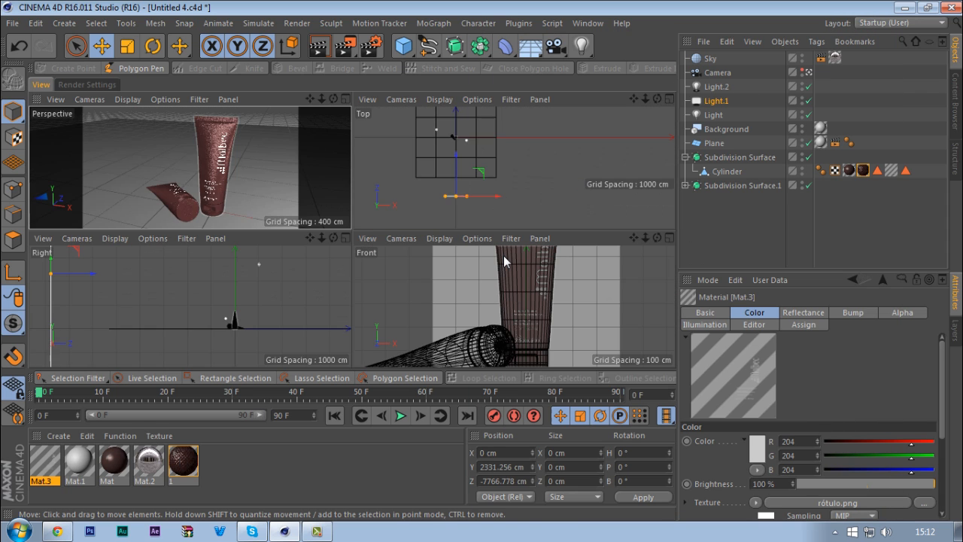
middle_click(457, 280)
scroll(451, 265, "down", 5)
scroll(407, 163, "up", 4)
scroll(400, 208, "up", 3)
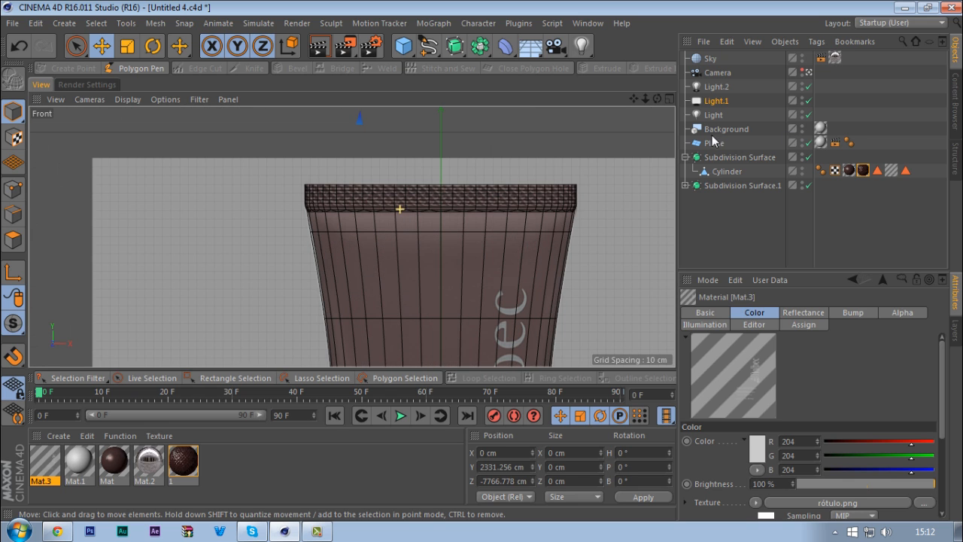
left_click(685, 157)
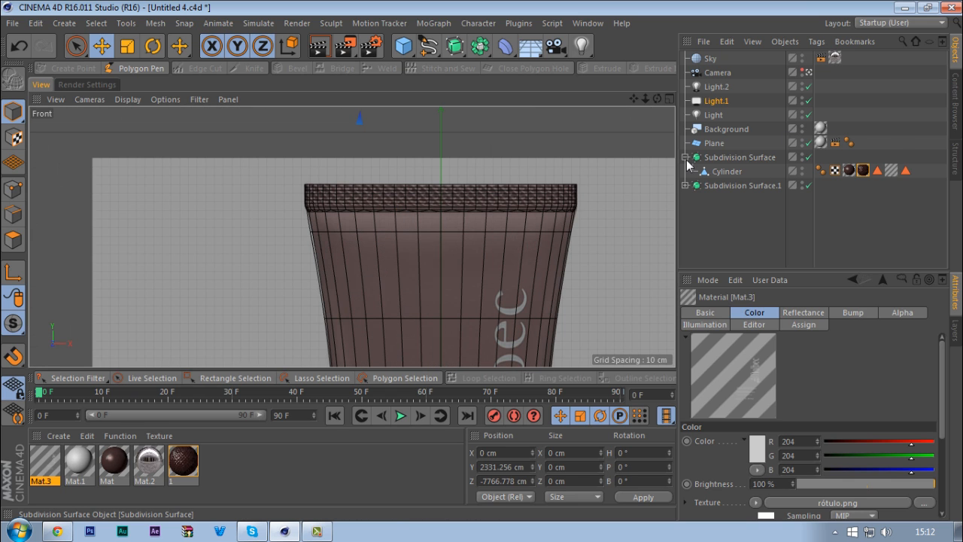
left_click(802, 155)
scroll(406, 186, "up", 3)
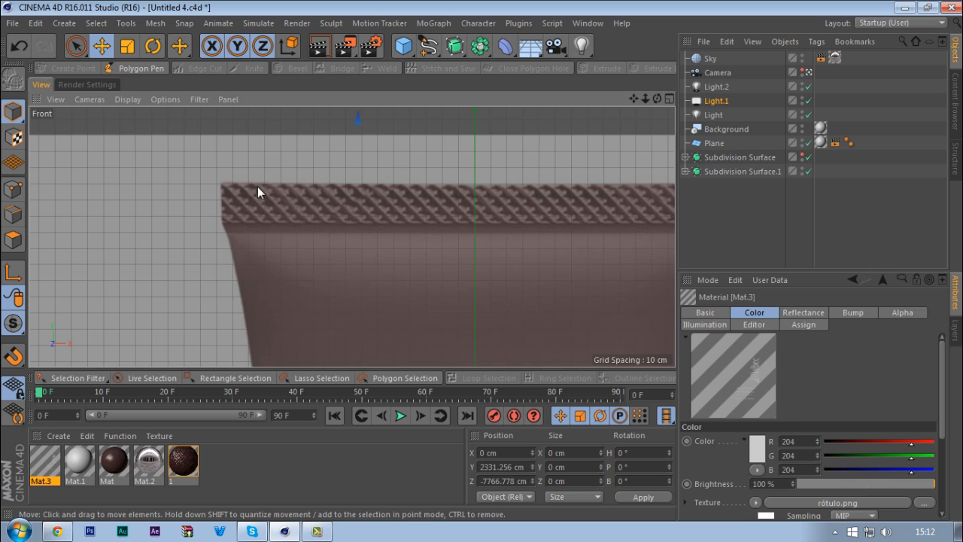
- Examine the crimp pattern in the reference image, show Subdivision Surface in the viewport again and maximise the Perspective view
scroll(458, 191, "down", 2)
scroll(473, 188, "up", 3)
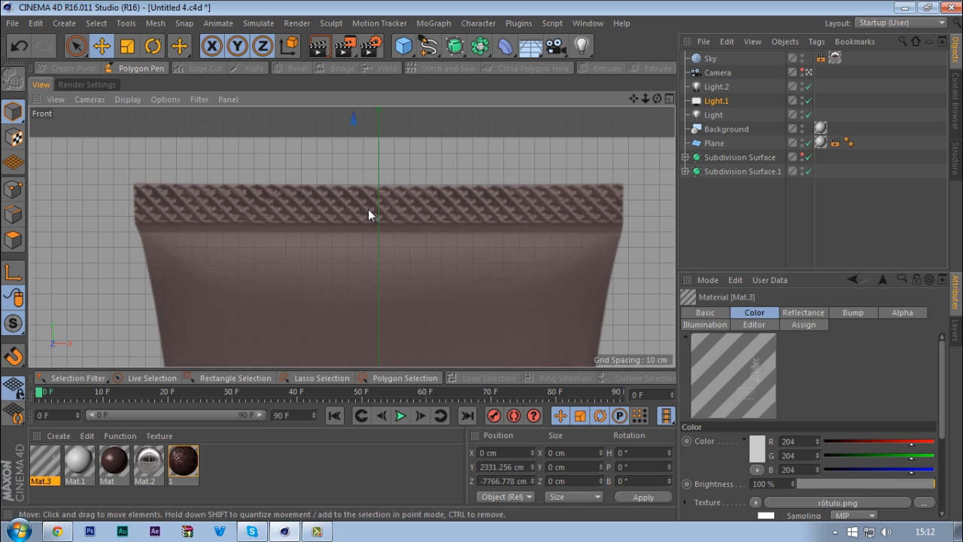
scroll(368, 208, "up", 2)
scroll(364, 209, "down", 1)
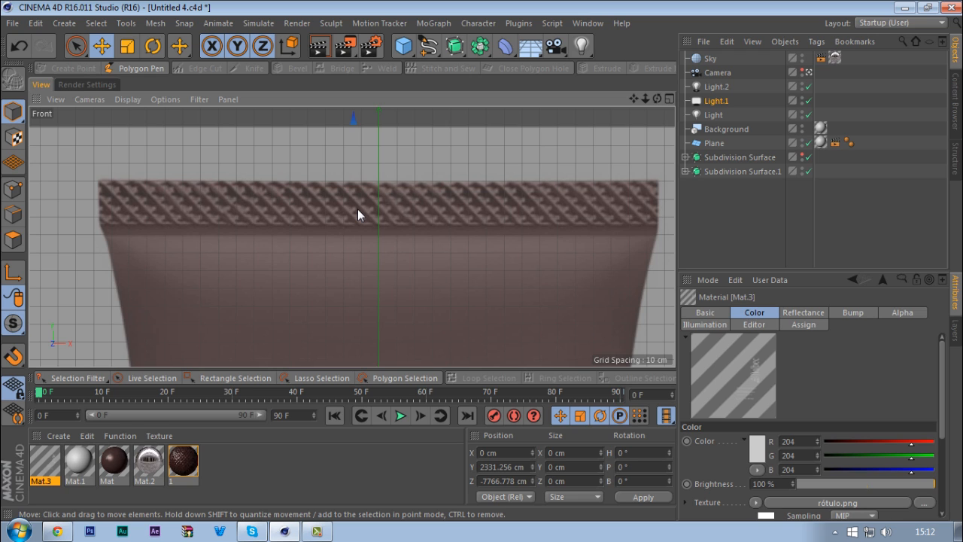
scroll(357, 208, "down", 4)
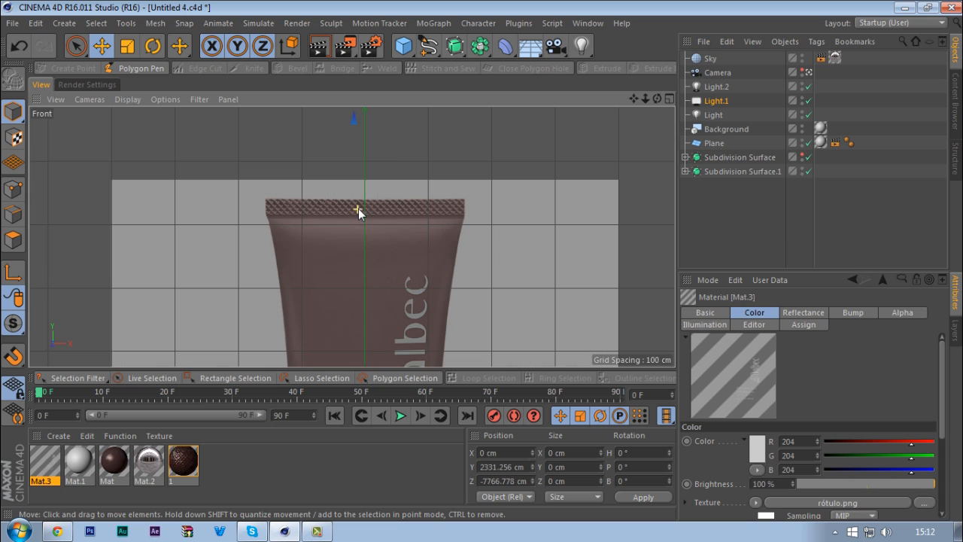
middle_click(392, 163)
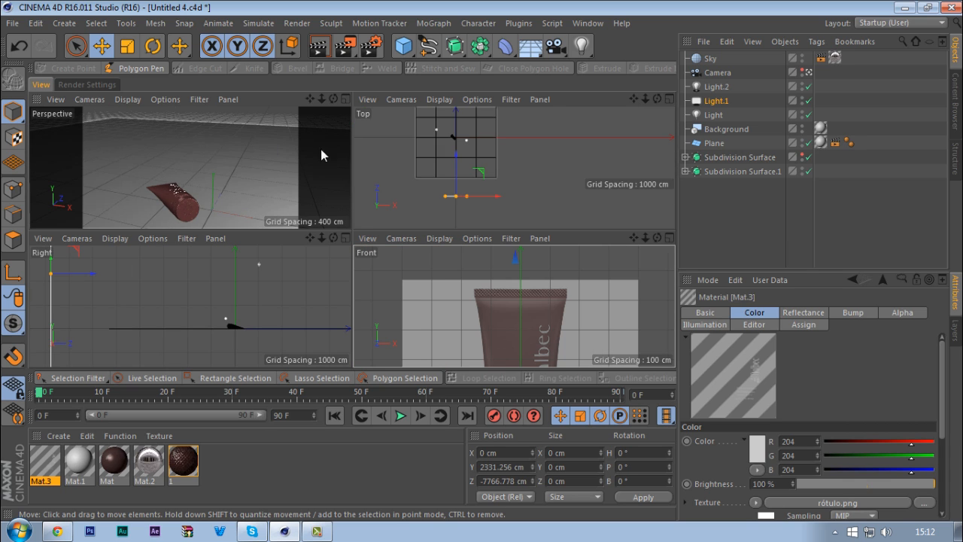
left_click(802, 155)
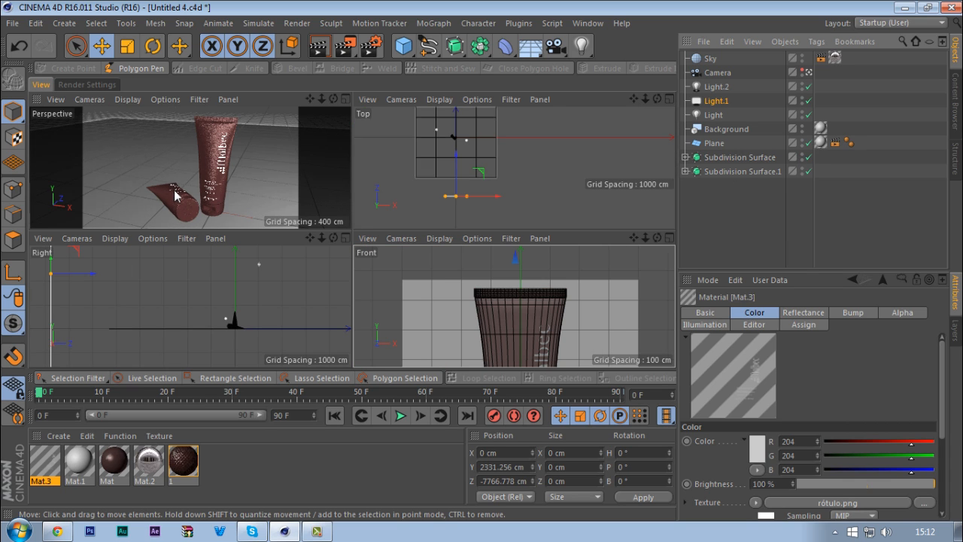
middle_click(196, 147)
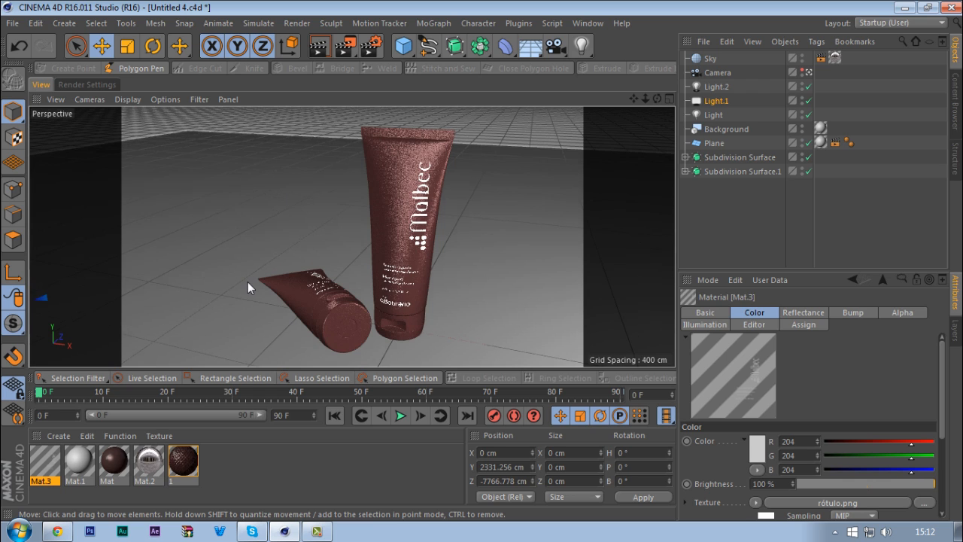
- Open material 1's Displacement channel, review its settings and show the Layer option for its texture without choosing it
double_click(184, 460)
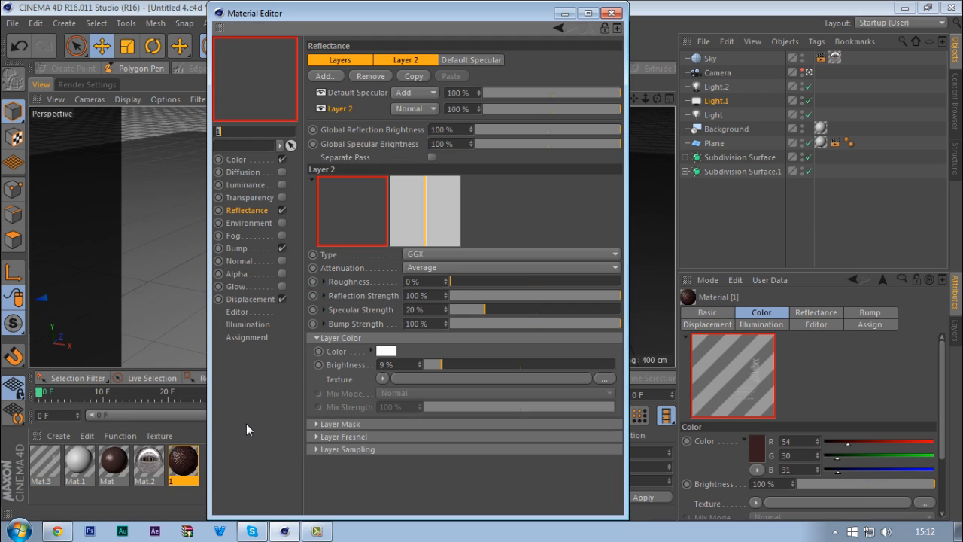
left_click(255, 298)
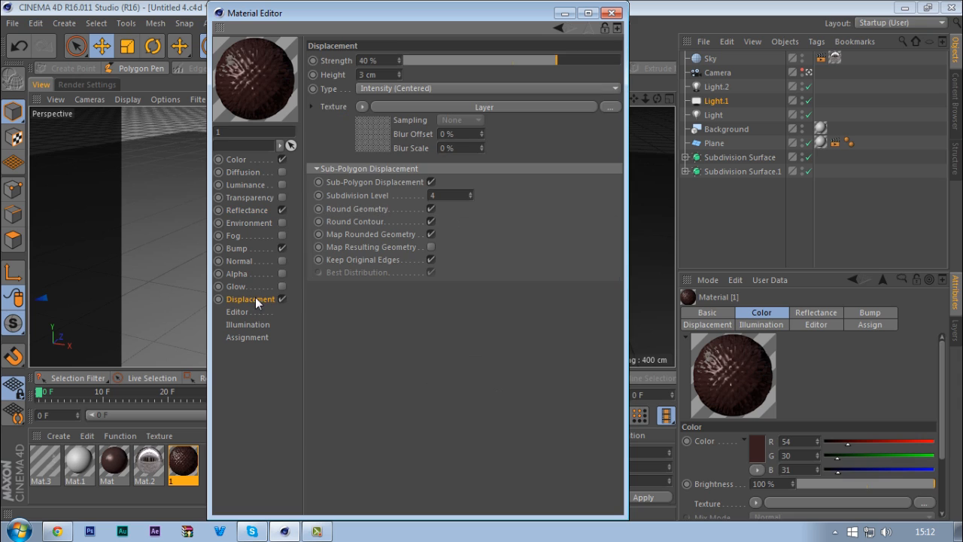
left_click(362, 106)
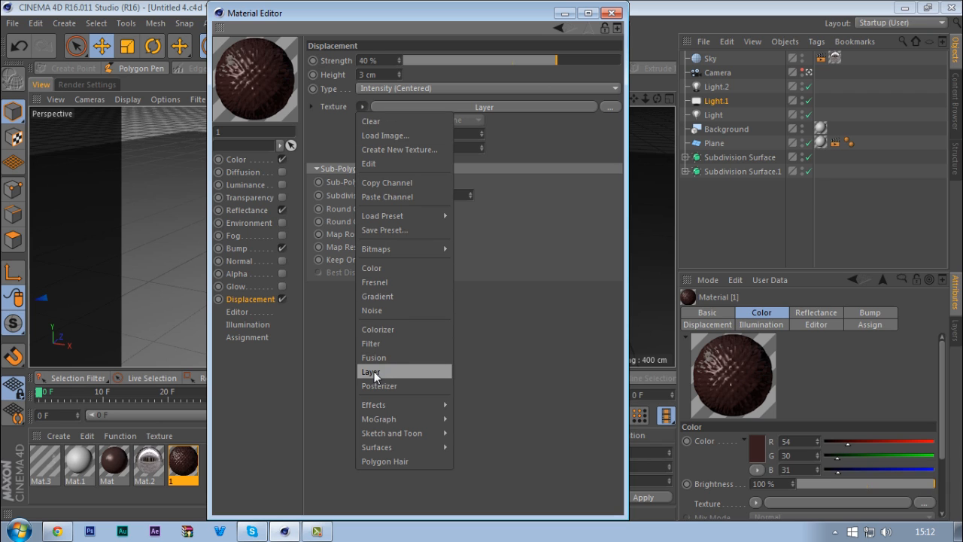
left_click(330, 153)
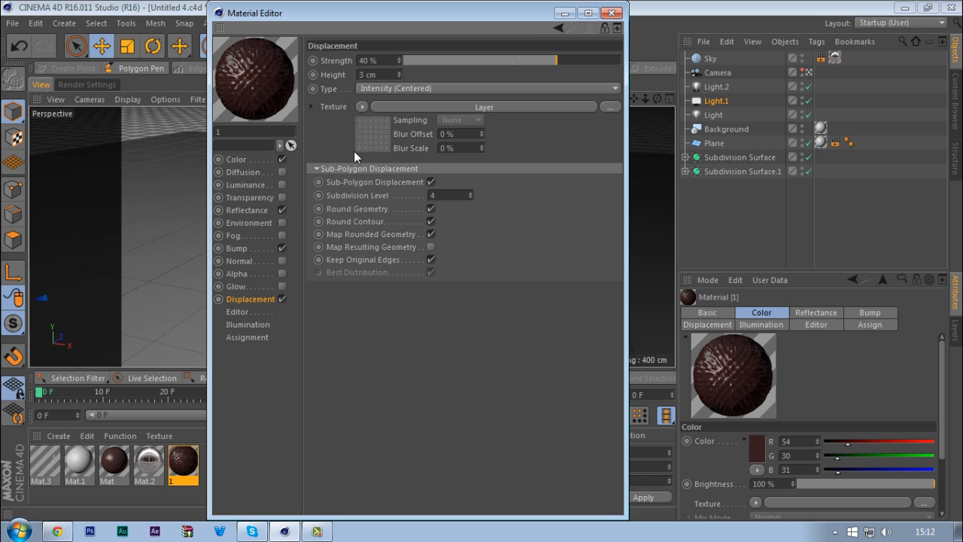
- Open the displacement's Layer shader and show where the Tiles surface shader can be added, leaving the layers as they are
left_click(367, 139)
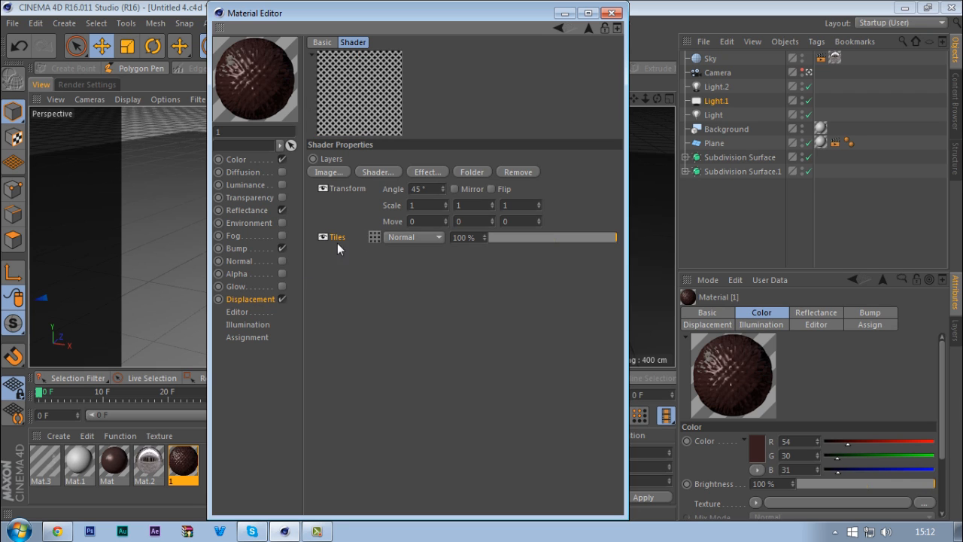
left_click(372, 171)
mouse_move(441, 368)
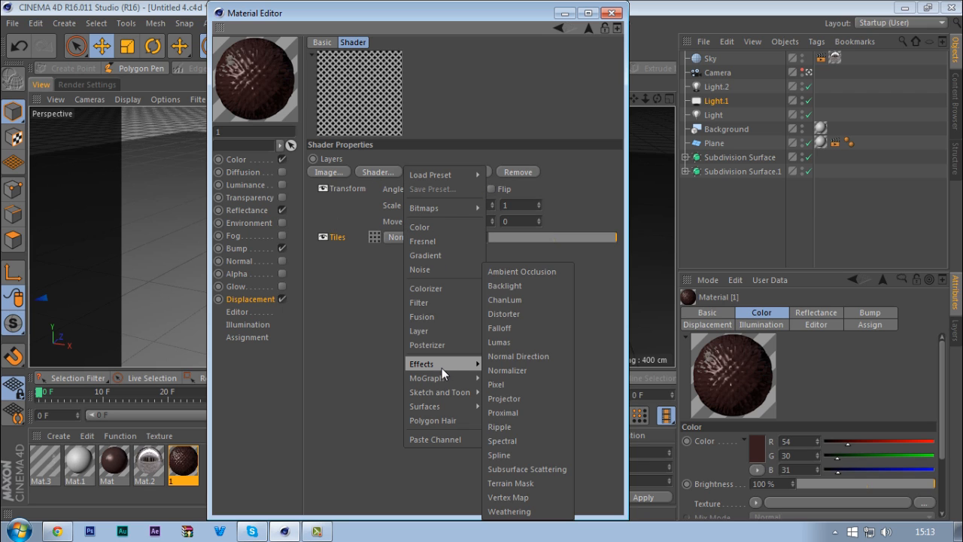
mouse_move(437, 405)
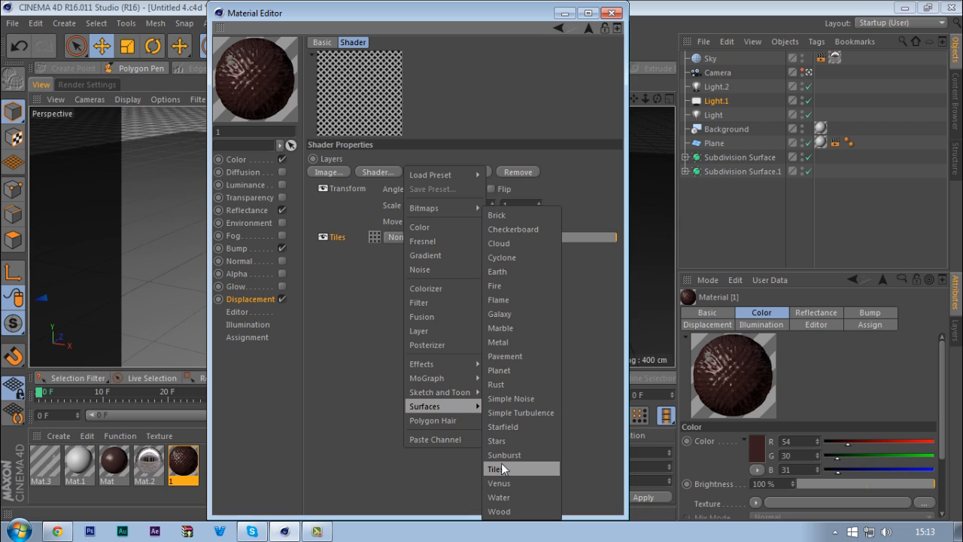
left_click(341, 235)
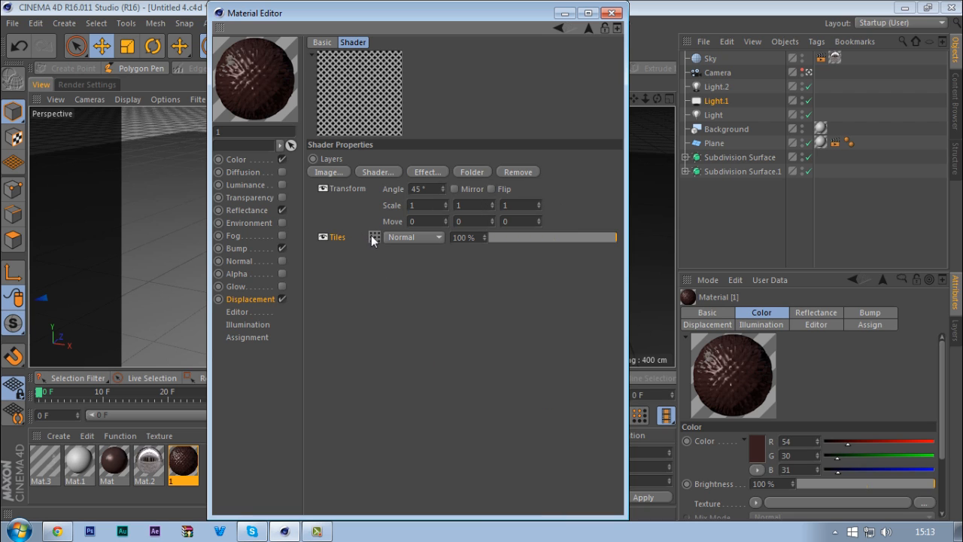
- Open the Tiles shader's properties, enlarge its pattern in a separate preview window and move both windows clear of the tubes
left_click(373, 237)
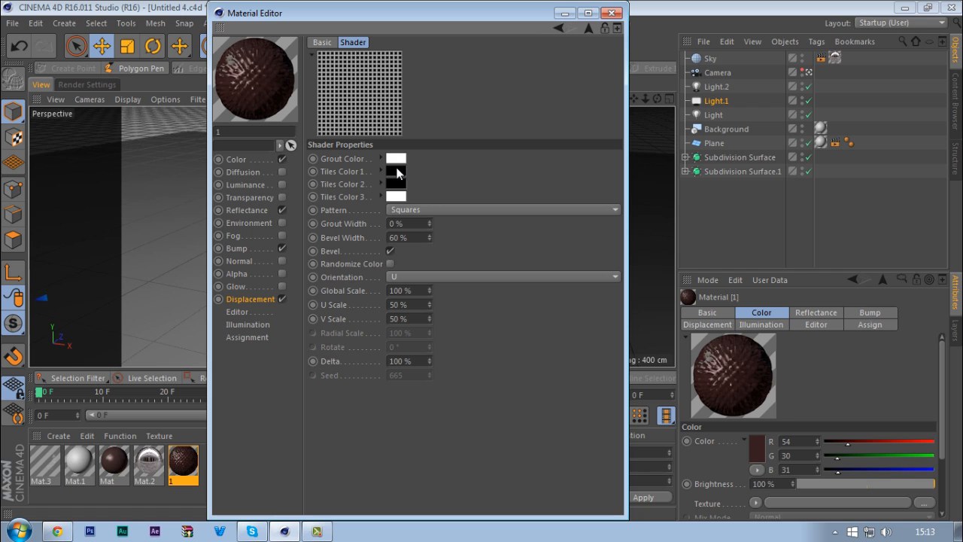
left_click_drag(455, 15, 629, 22)
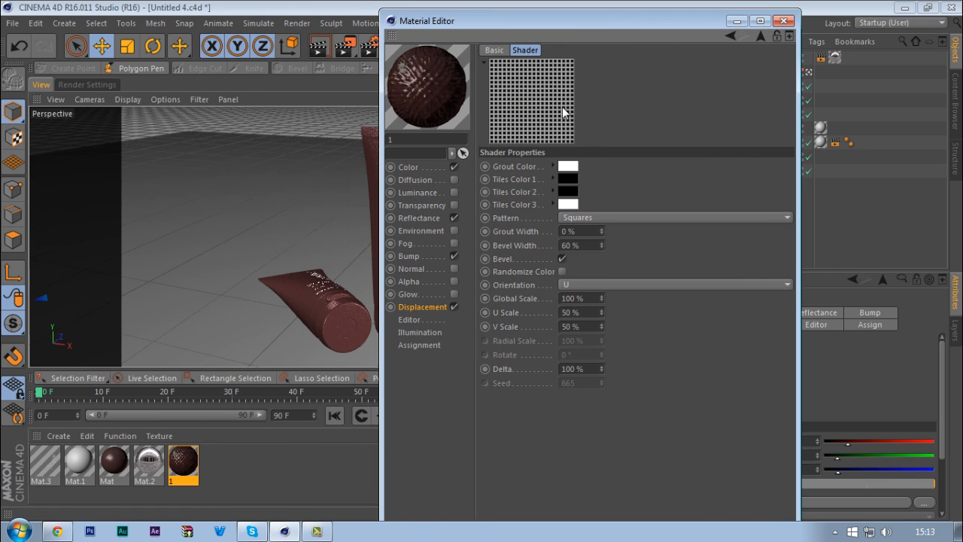
right_click(528, 93)
left_click(584, 31)
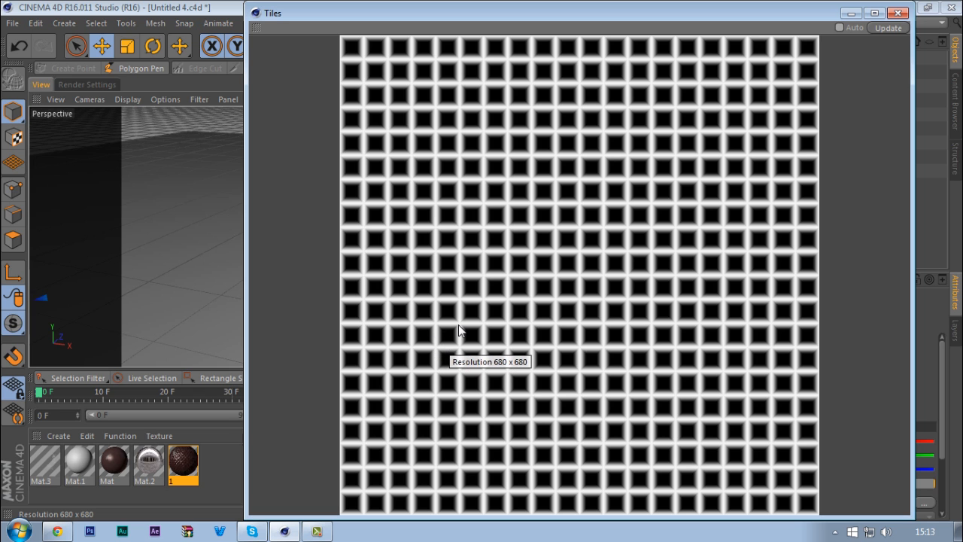
left_click_drag(430, 6, 671, 25)
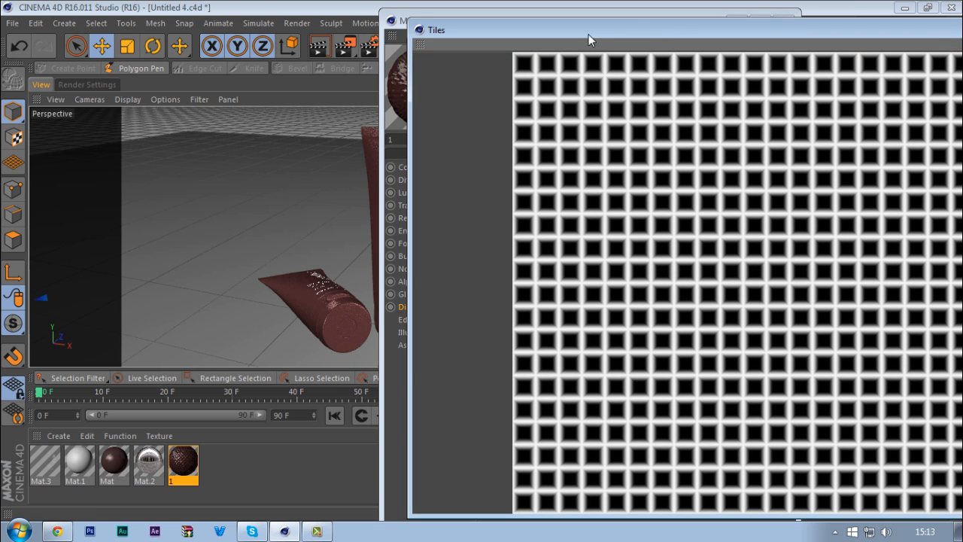
left_click_drag(588, 33, 419, 391)
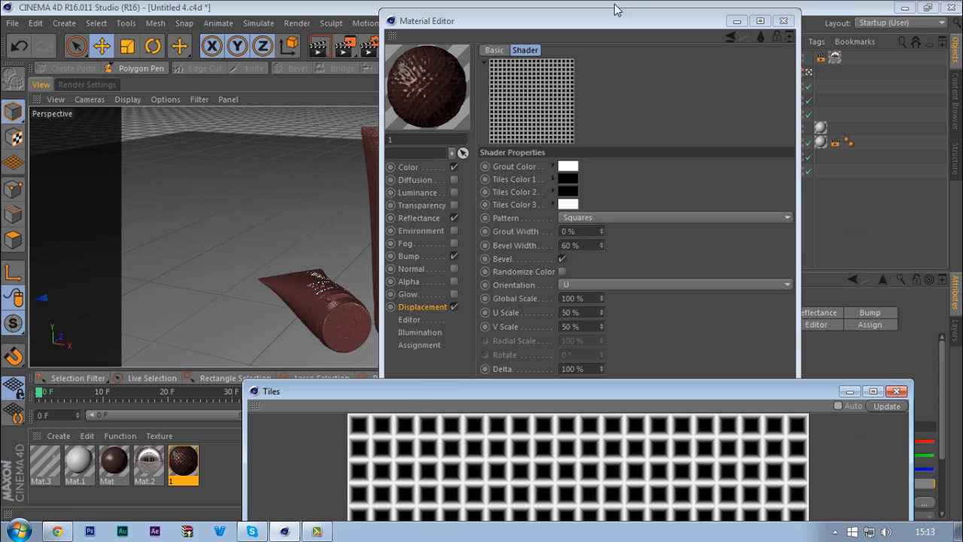
left_click_drag(590, 20, 809, 26)
- Maximise the Front view on the crimp and compare the reference texture with the enlarged Tiles pattern
middle_click(386, 193)
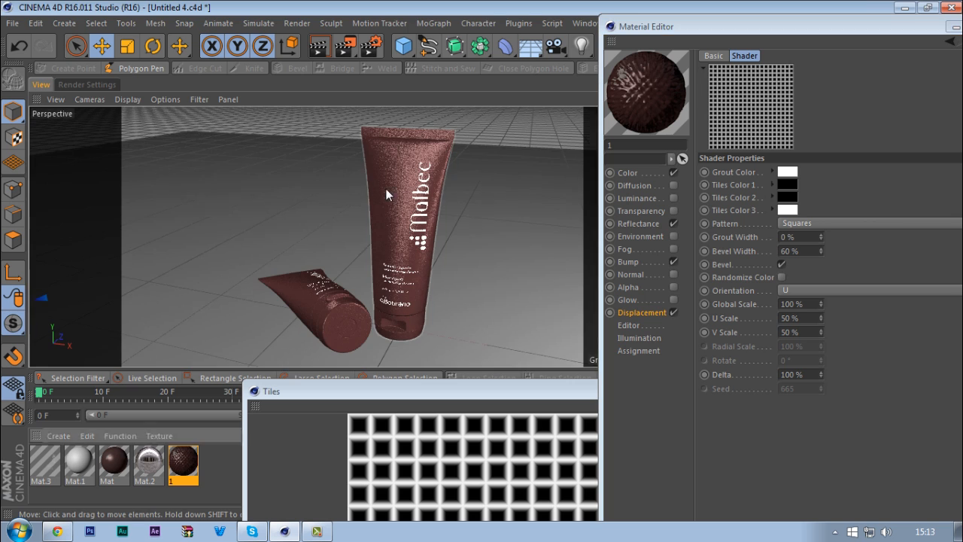
middle_click(467, 294)
scroll(318, 198, "up", 4)
scroll(322, 226, "up", 6)
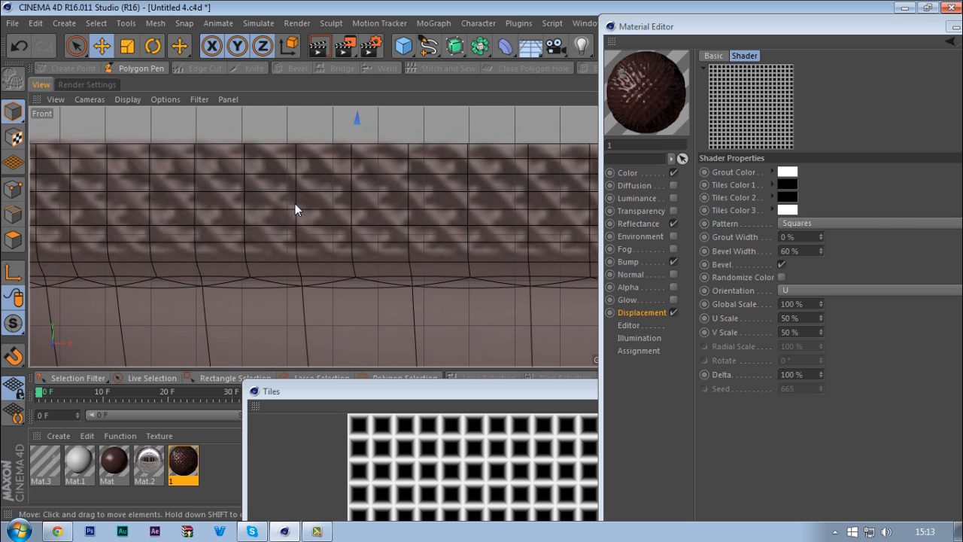
left_click_drag(368, 387, 292, 124)
left_click_drag(579, 134, 390, 120)
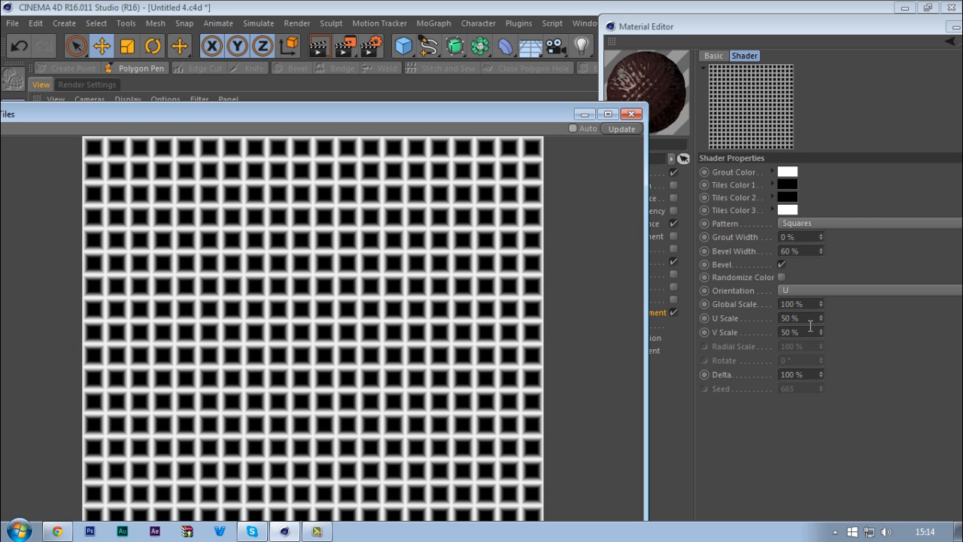
left_click_drag(500, 116, 433, 338)
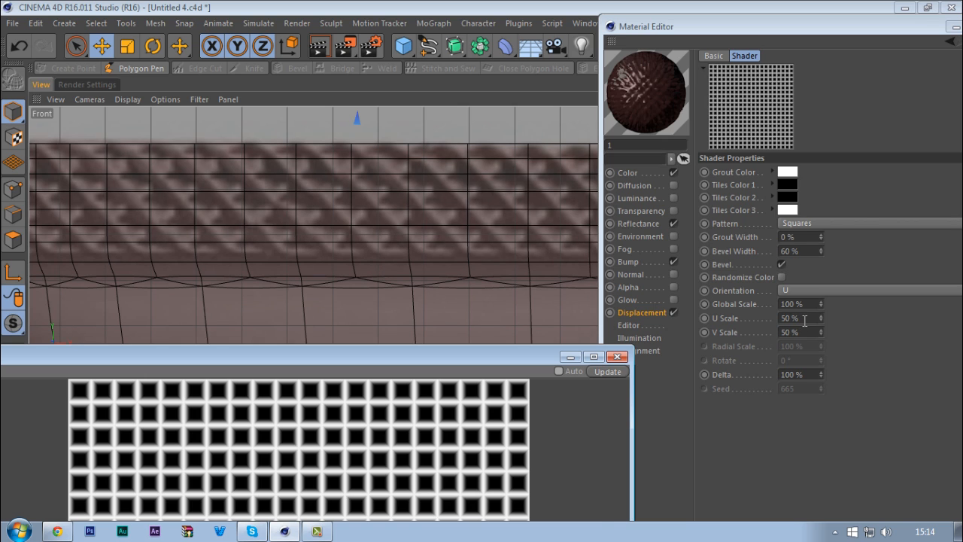
- Point out the Tiles shader's U Scale and V Scale settings and close the enlarged Tiles preview
left_click_drag(805, 320, 730, 320)
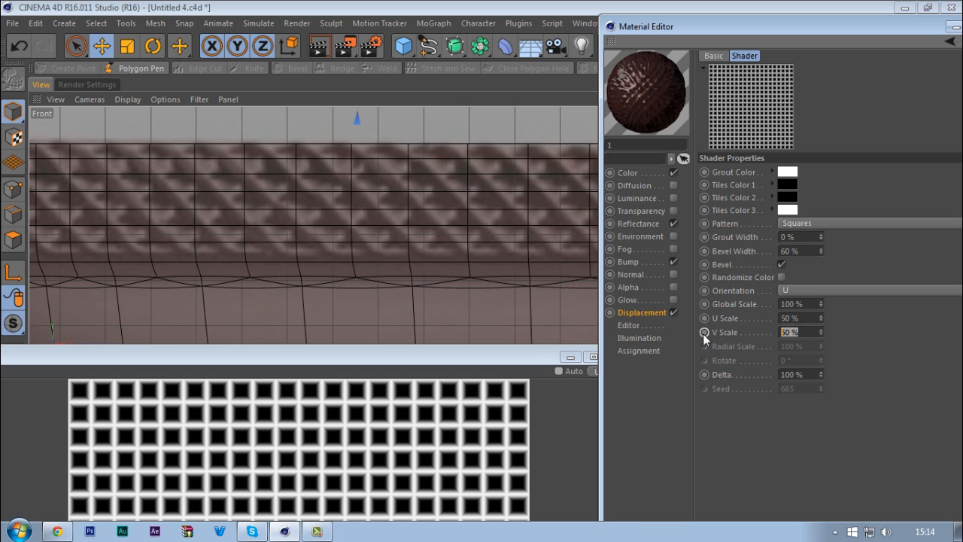
left_click_drag(530, 367, 470, 341)
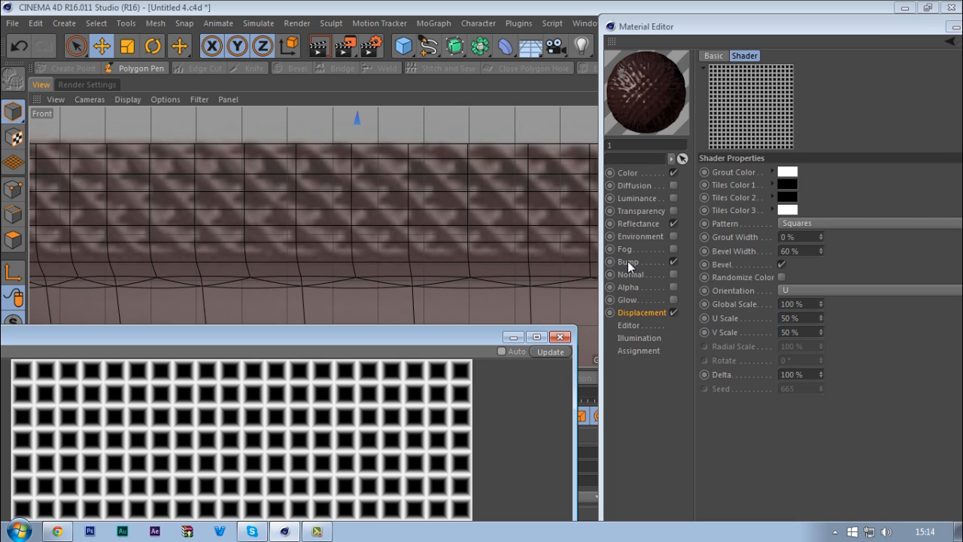
left_click_drag(835, 25, 751, 26)
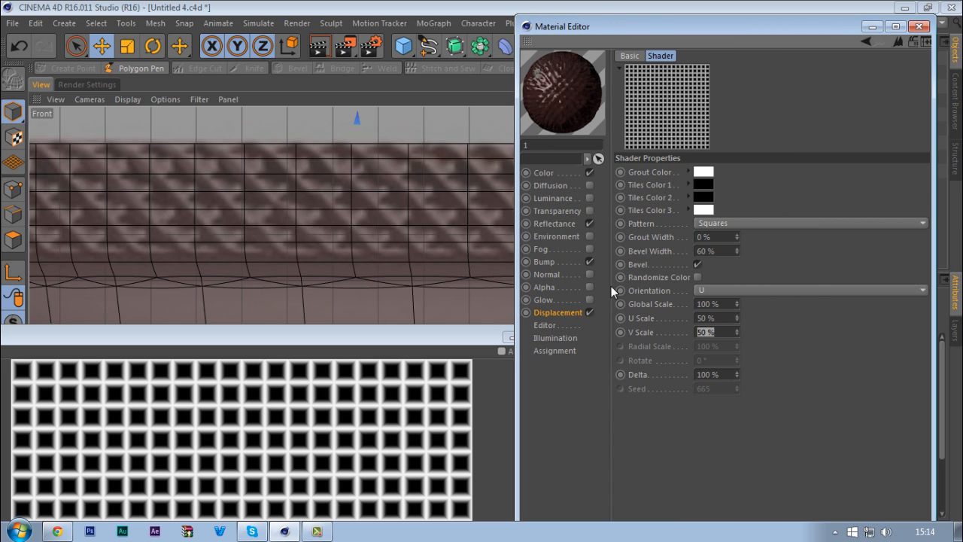
left_click_drag(481, 336, 440, 338)
left_click(489, 336)
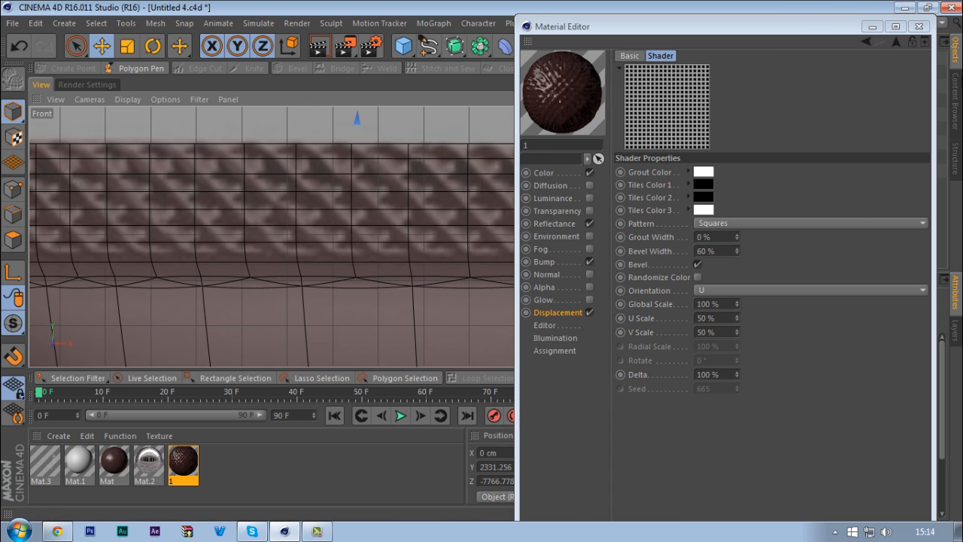
- Return to the Perspective view of both tubes and review the Noise texture in material 1's Bump channel
middle_click(424, 175)
middle_click(254, 160)
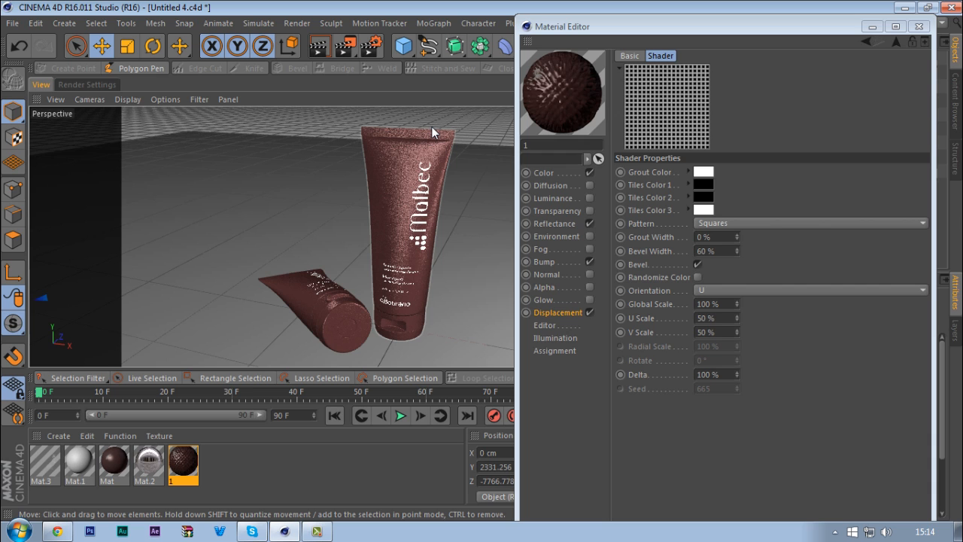
middle_click(431, 127)
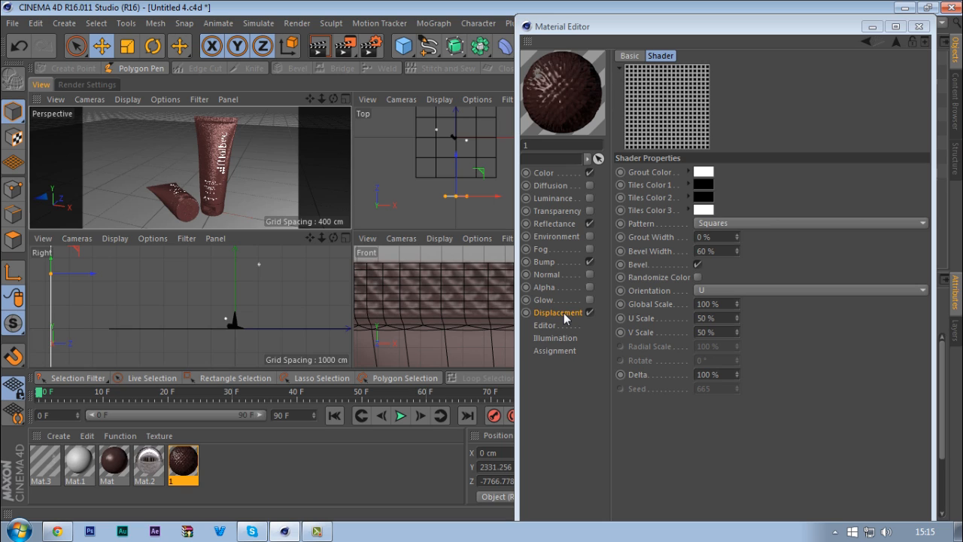
left_click(544, 262)
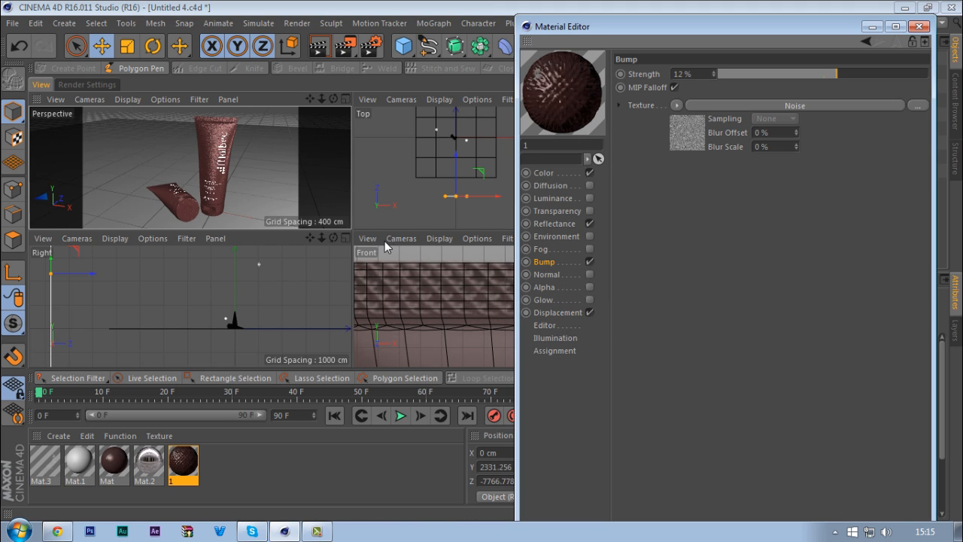
middle_click(294, 156)
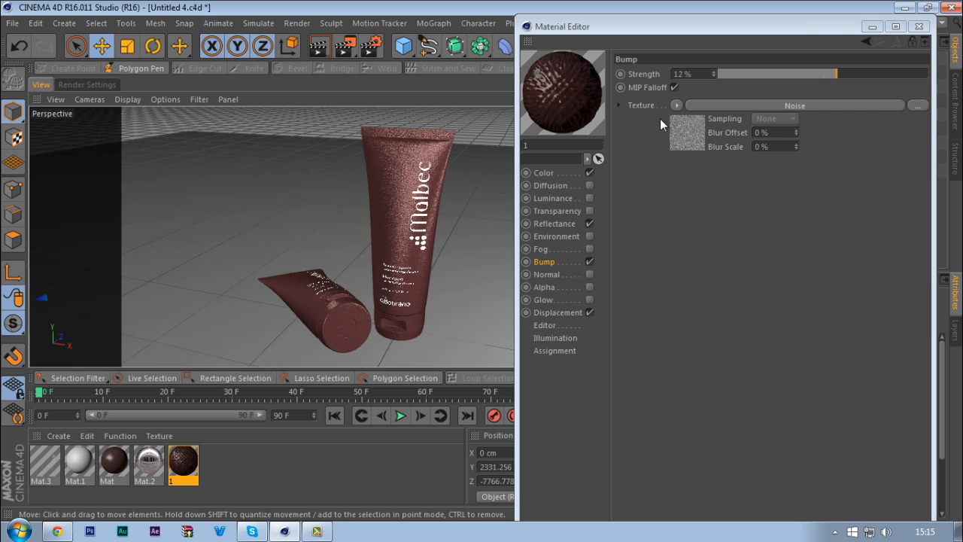
- Close the Material Editor, leave the scene camera and inspect the upright tube's crimped end from the side
left_click(923, 27)
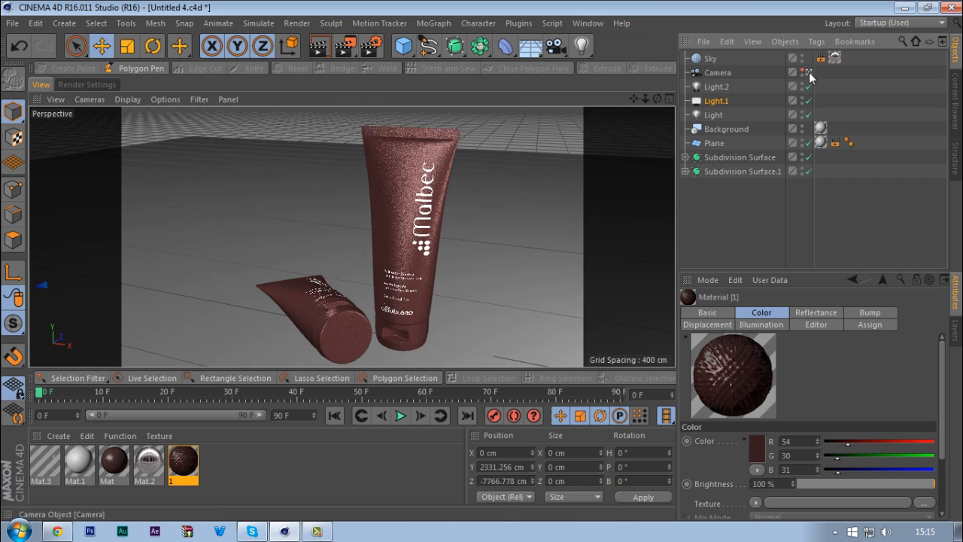
scroll(488, 209, "up", 5)
scroll(487, 208, "down", 6)
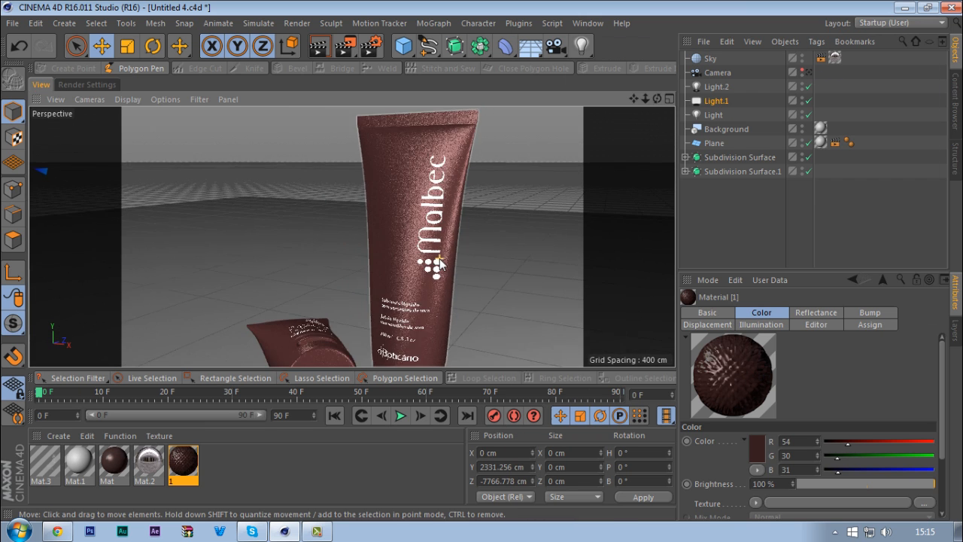
left_click_drag(460, 161, 315, 163, "alt")
scroll(469, 147, "up", 5)
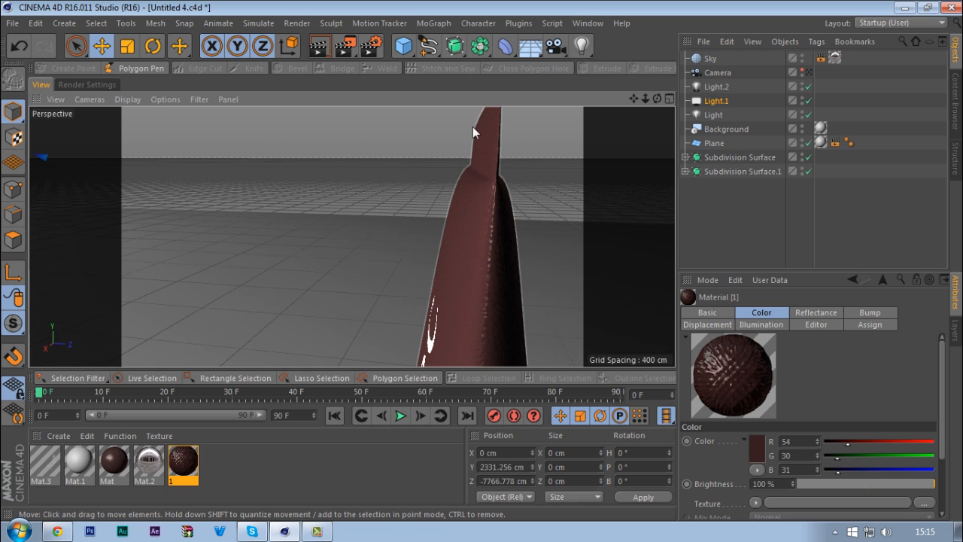
left_click_drag(509, 153, 439, 274, "alt")
left_click_drag(436, 223, 411, 213, "alt")
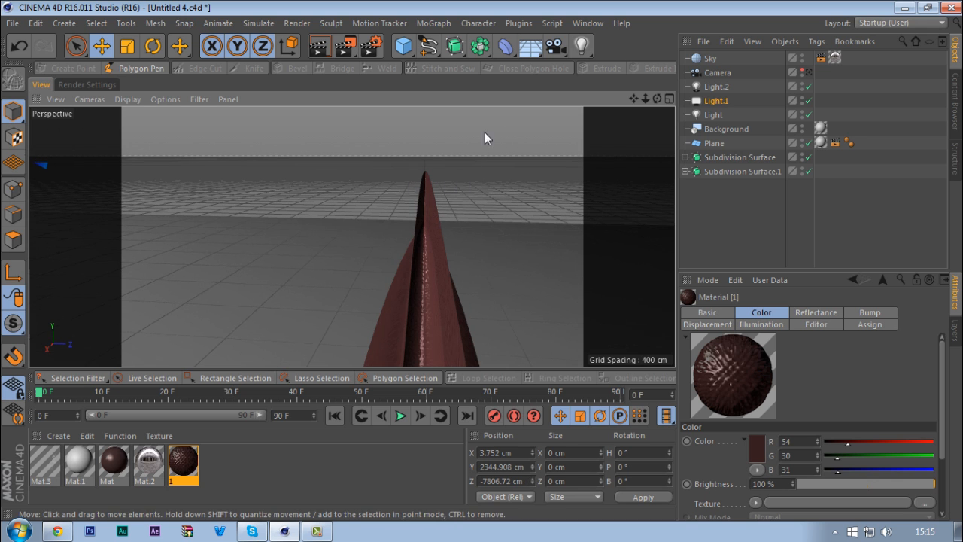
- Check both tubes through the scene camera, leave it again and inspect the upright tube's crimp from the side and front
left_click(809, 72)
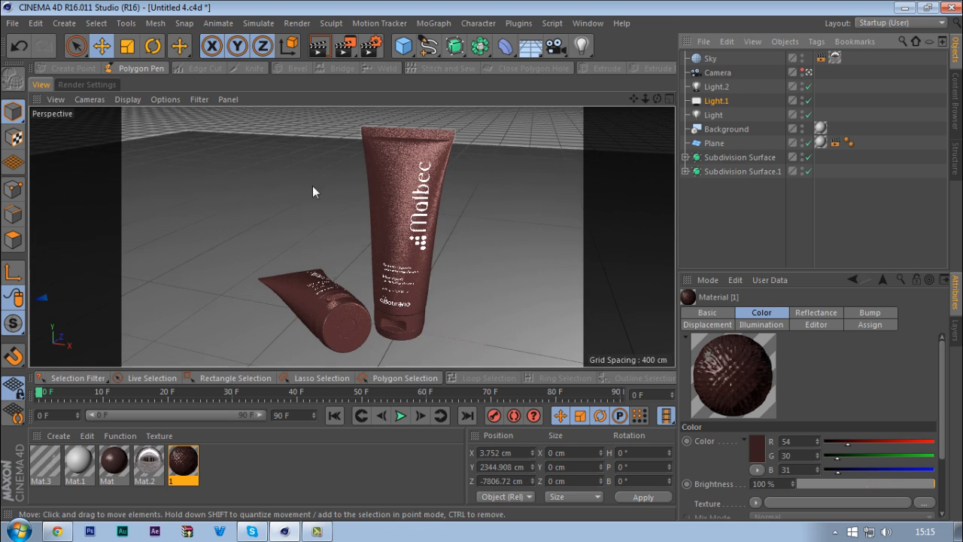
left_click(809, 73)
left_click_drag(607, 179, 423, 196, "alt")
mouse_move(459, 168)
left_mouse_down("alt")
mouse_move(461, 226)
mouse_move(436, 197)
mouse_move(474, 197)
mouse_move(436, 202)
left_mouse_up("alt")
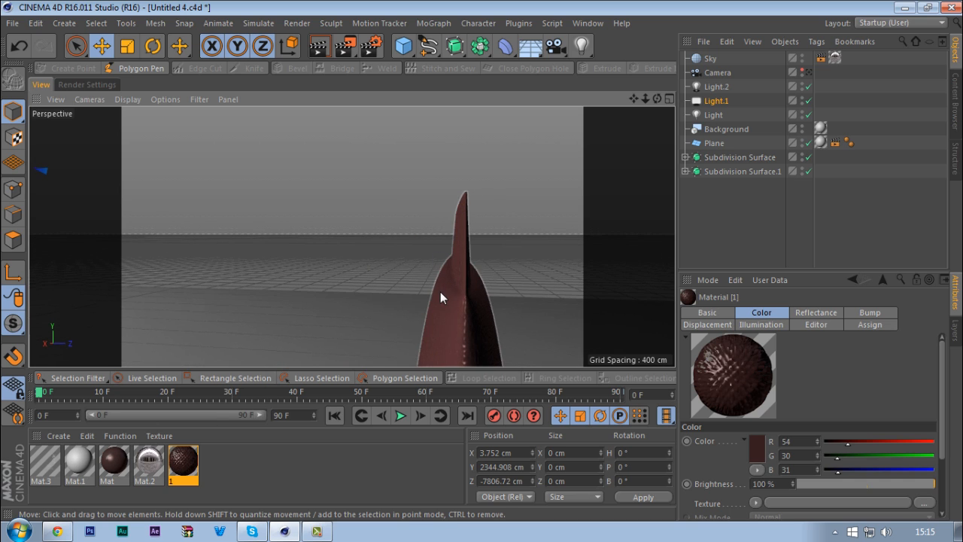
left_click_drag(440, 291, 549, 279, "alt")
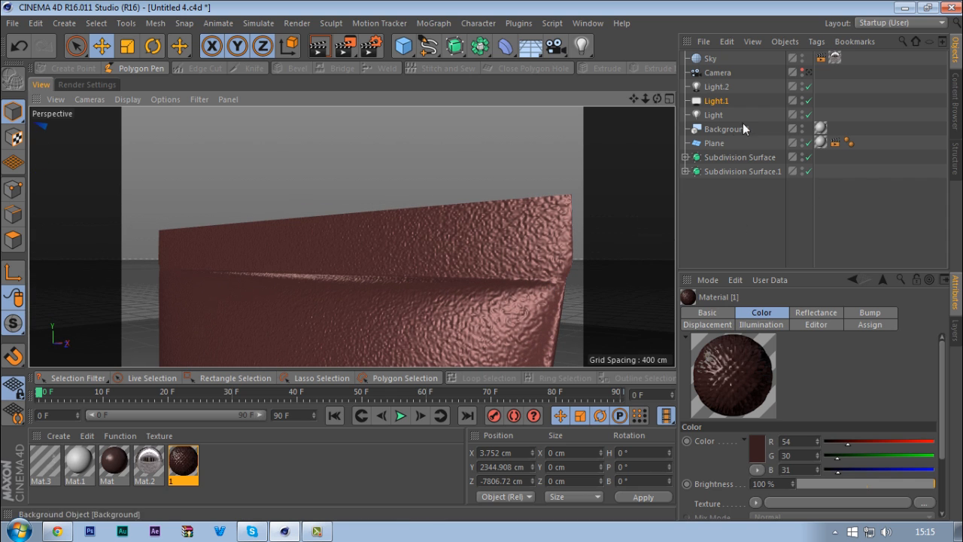
- Show the polygons of the upright tube's Cylinder with its Subdivision Surface turned off and examine the mesh on the crimp
left_click(685, 157)
left_click(733, 170)
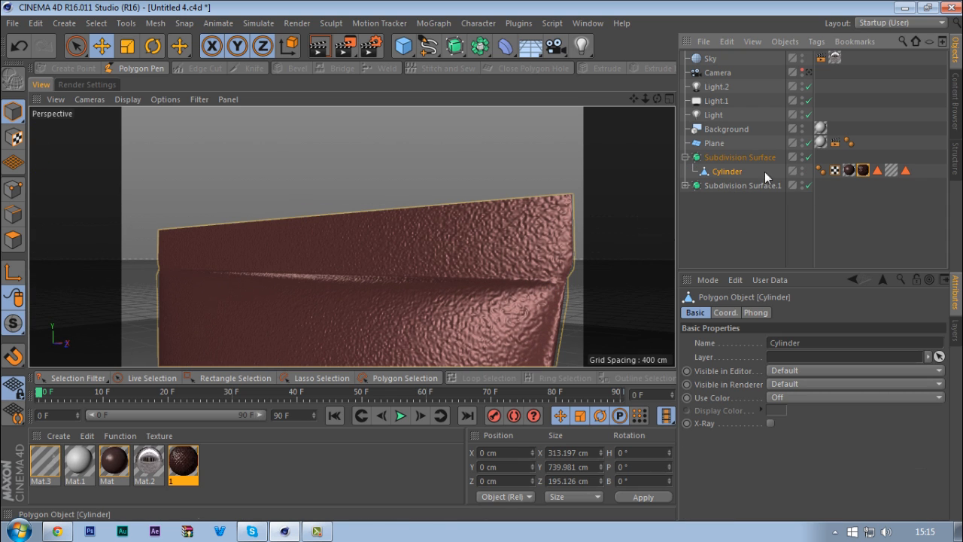
left_click(12, 239)
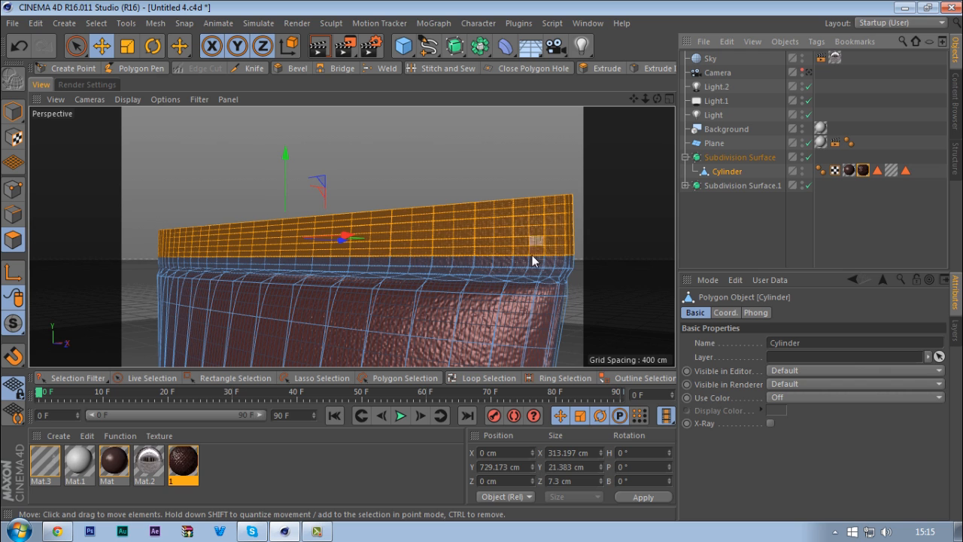
key("q")
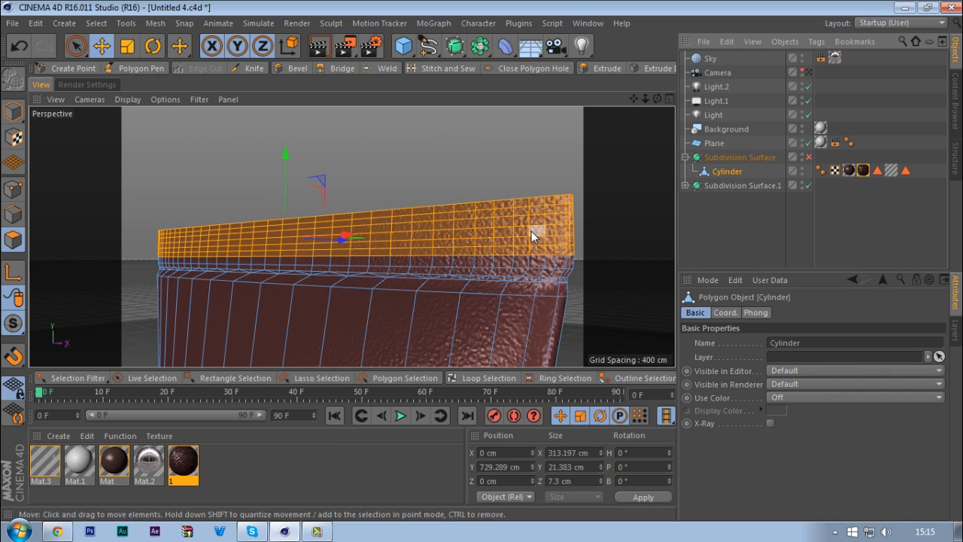
left_click_drag(285, 252, 309, 263, "alt")
left_click(718, 240)
key("q")
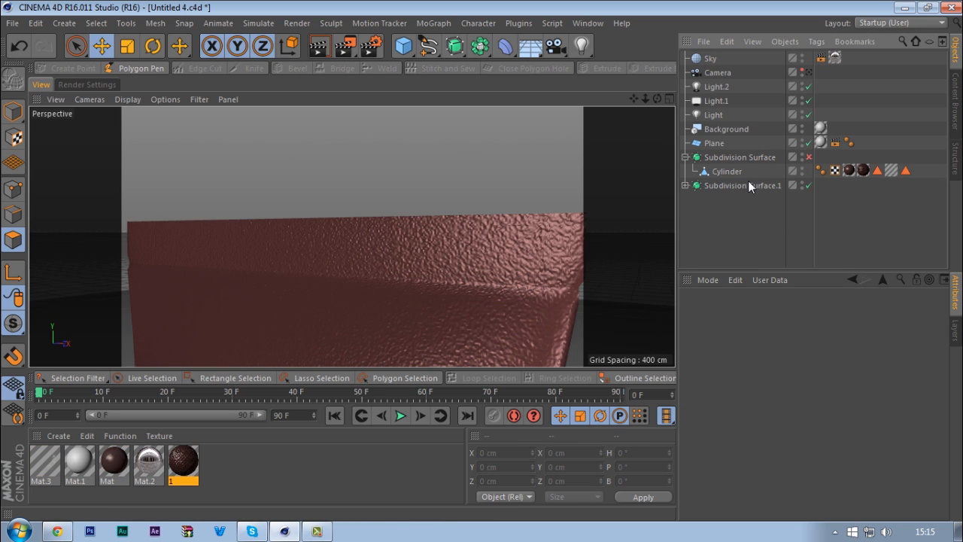
left_click(718, 172)
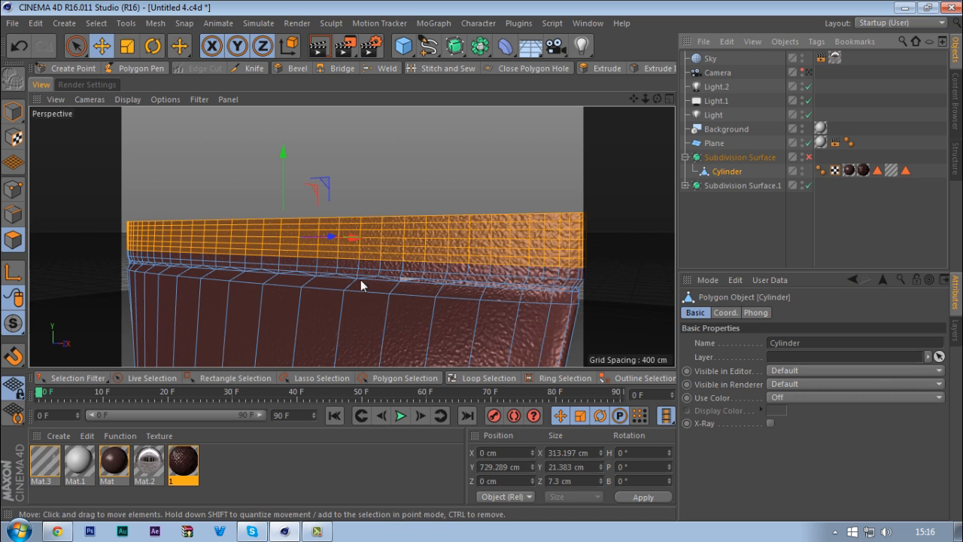
- Open material 1 and review its Displacement channel, pointing out the Sub-Polygon Displacement settings beside the crimp's mesh
double_click(174, 470)
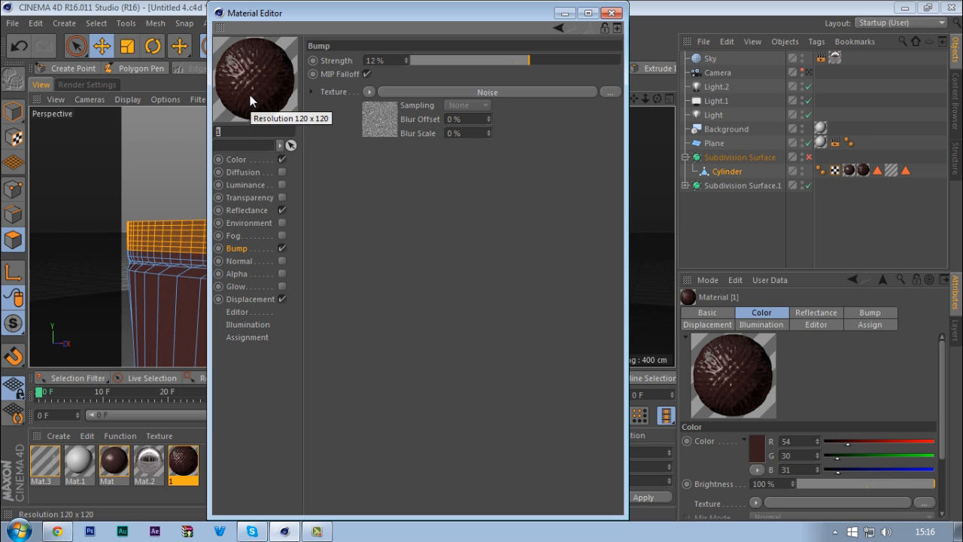
left_click_drag(424, 15, 665, 25)
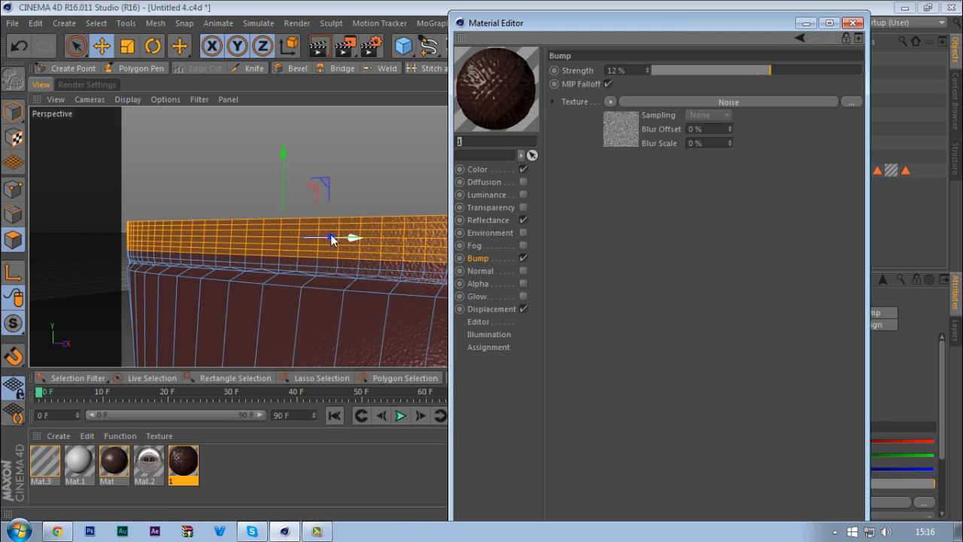
left_click(497, 310)
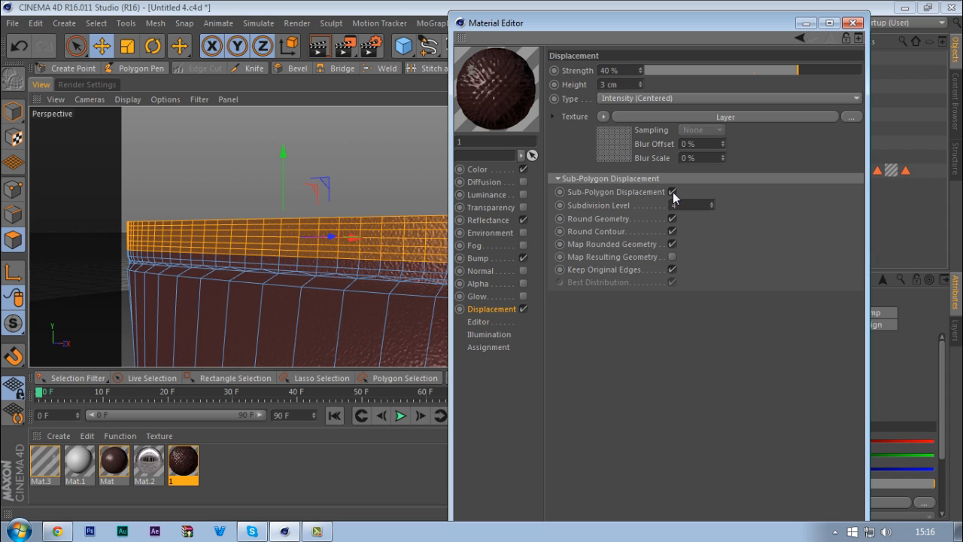
left_click_drag(621, 27, 688, 26)
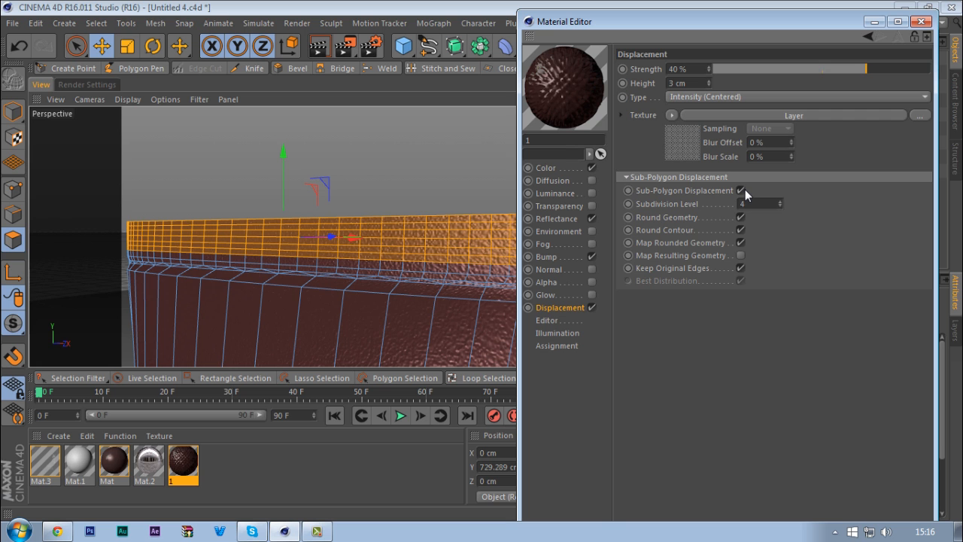
left_click_drag(690, 27, 421, 98)
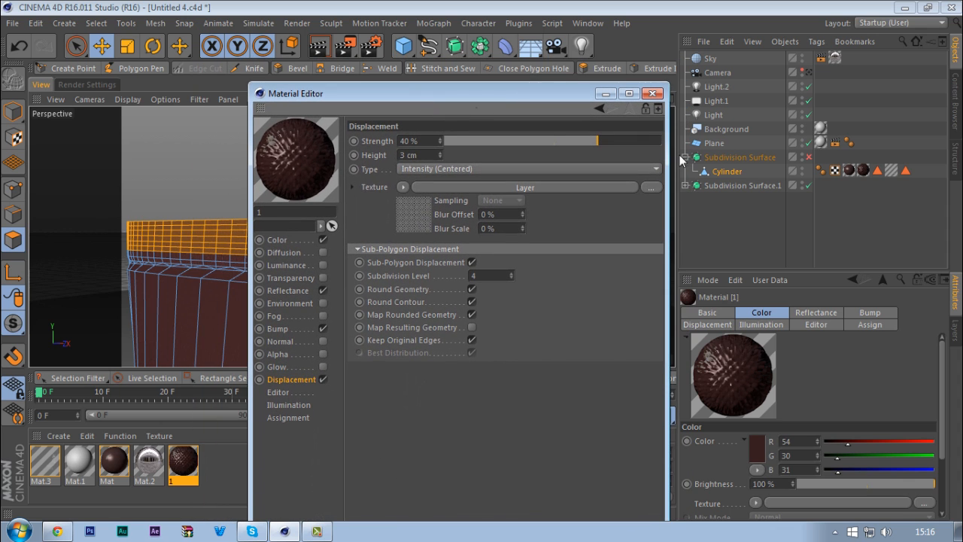
- Turn the upright tube's Subdivision Surface back on and return to Model mode to view the smoothed crimp
left_click(809, 157)
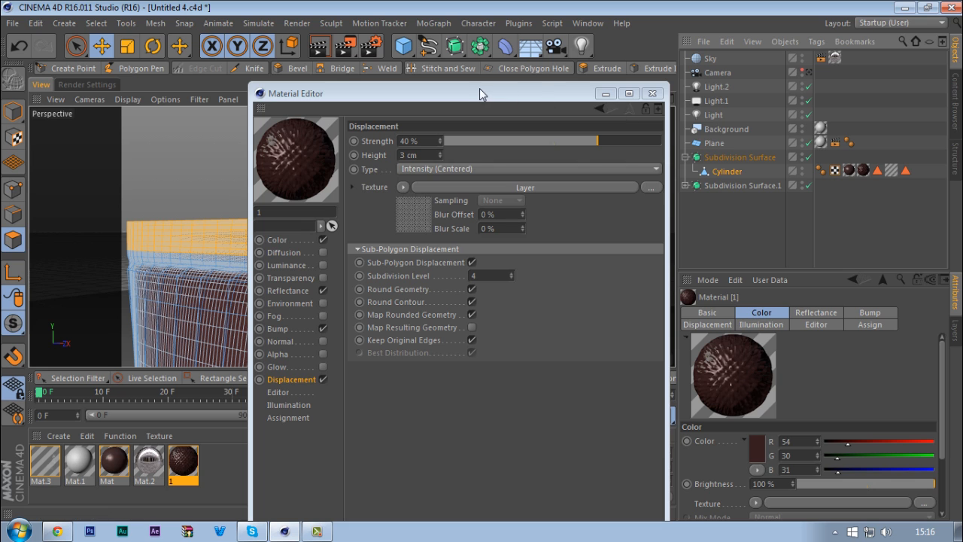
left_click_drag(481, 92, 660, 121)
left_click(12, 111)
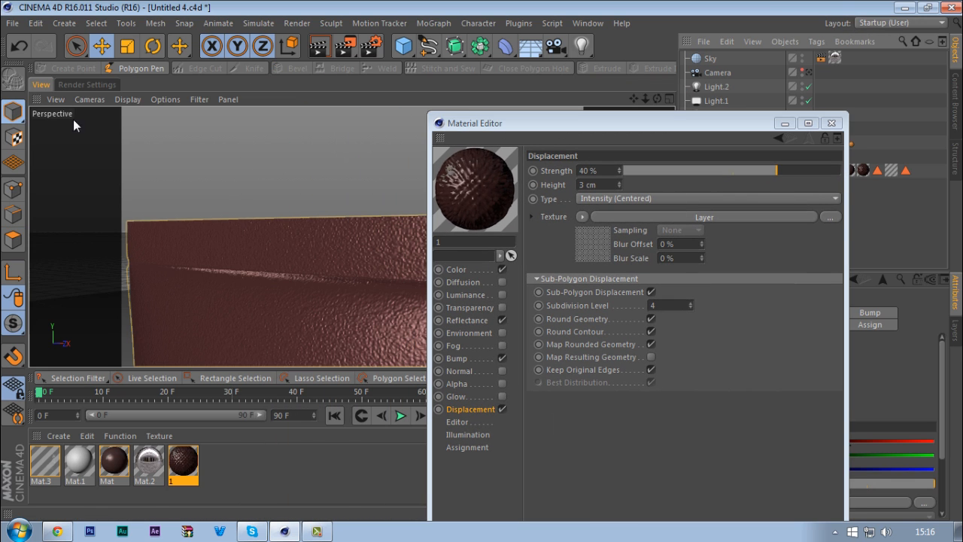
left_click_drag(386, 264, 308, 269, "alt")
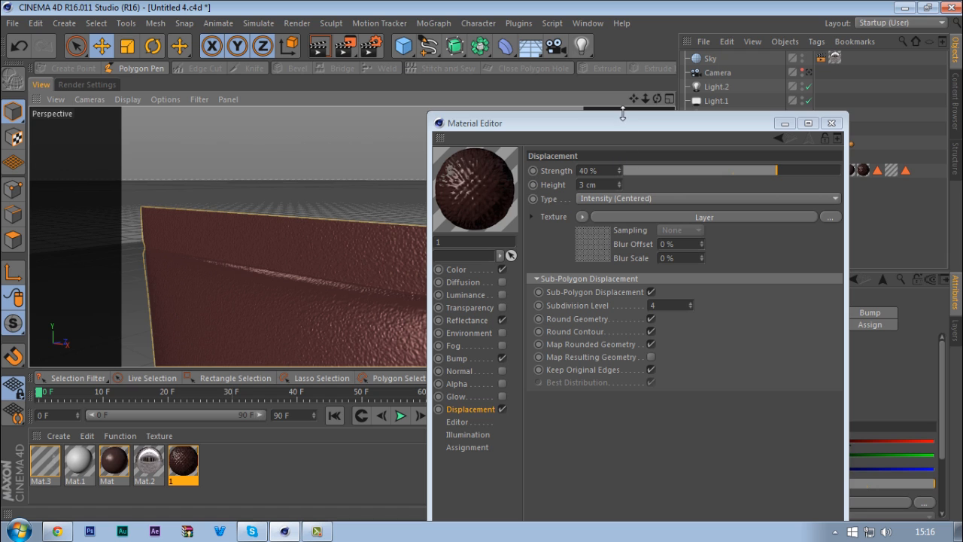
- Turn Sub-Polygon Displacement off and back on in material 1's Displacement channel
left_click_drag(609, 122, 508, 46)
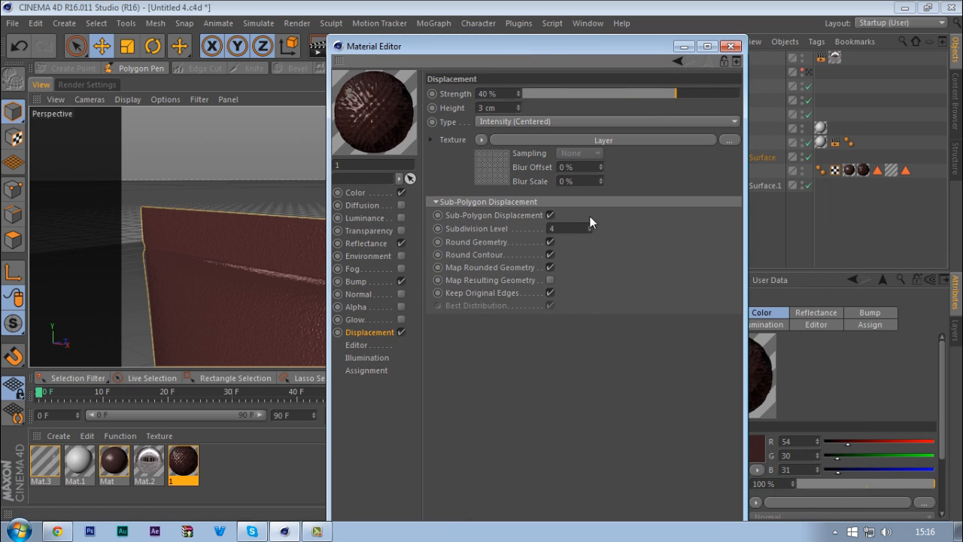
left_click_drag(551, 52, 468, 47)
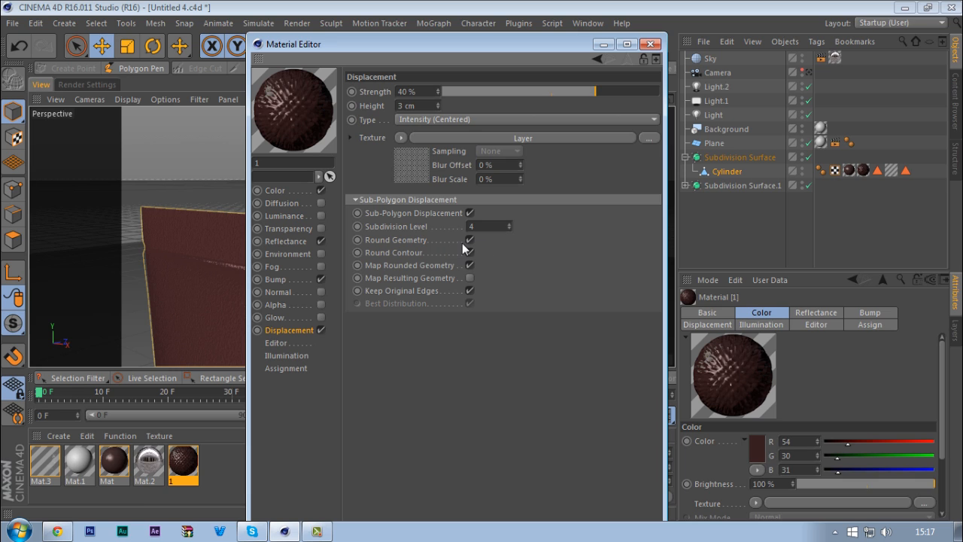
left_click(470, 214)
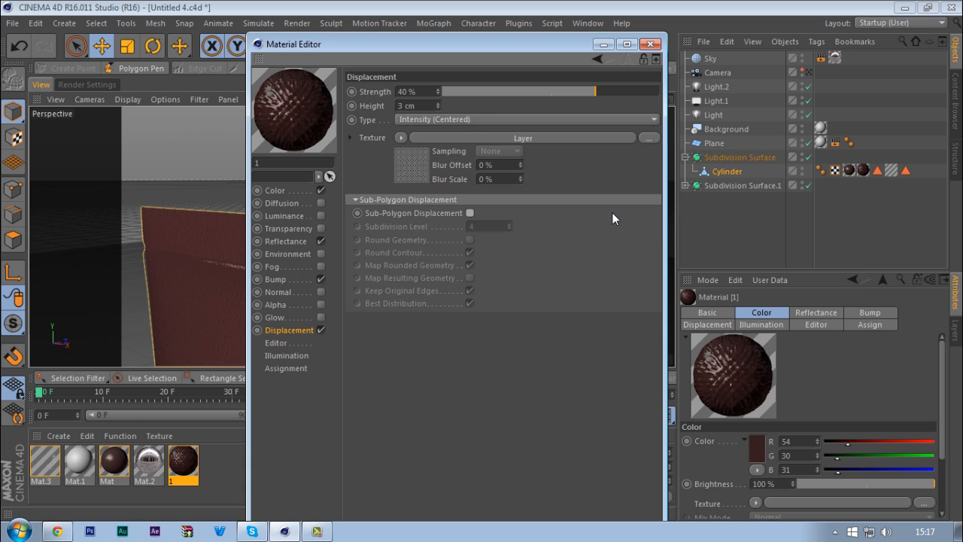
left_click_drag(480, 50, 571, 142)
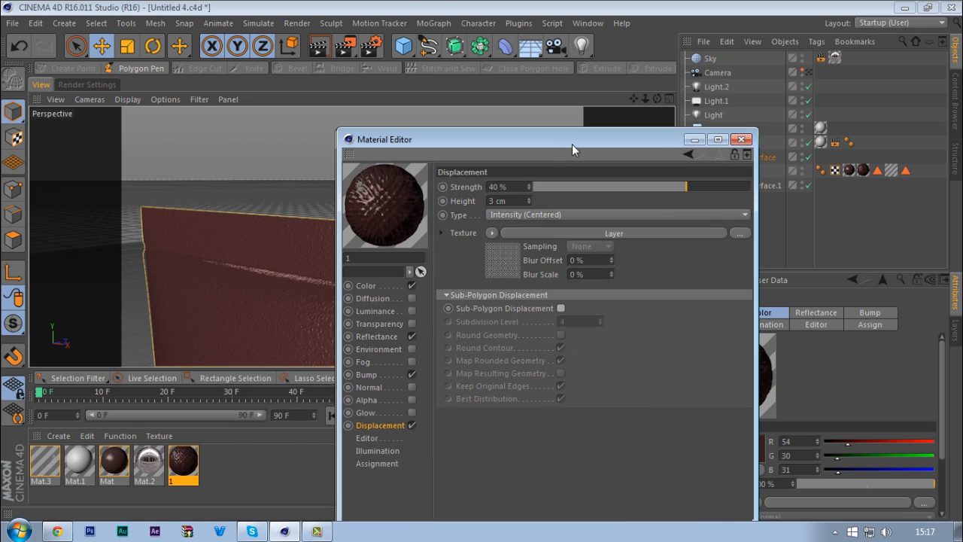
left_click(561, 305)
- Toggle Round Geometry, leaving it enabled, and point out the Subdivision Level of the sub-polygon displacement
left_click(562, 331)
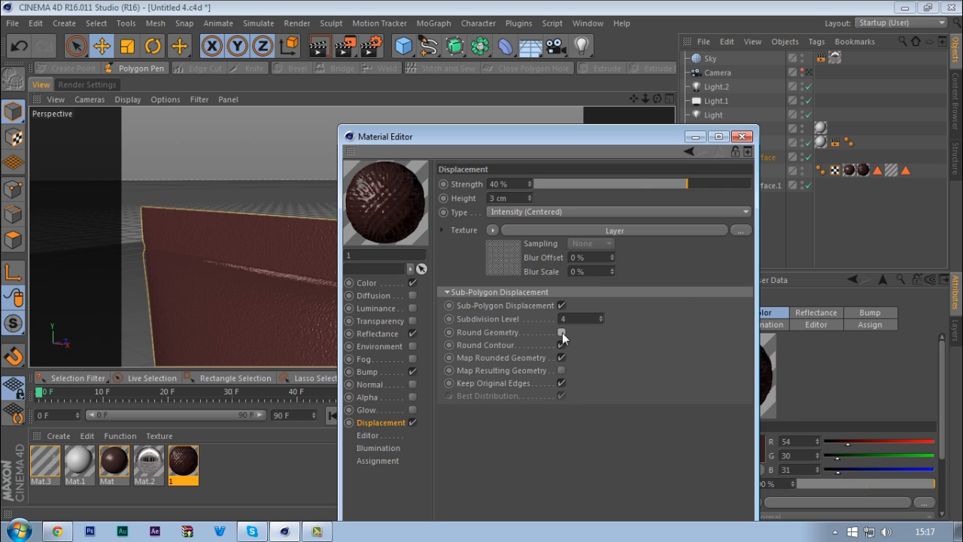
left_click(561, 333)
left_click(561, 332)
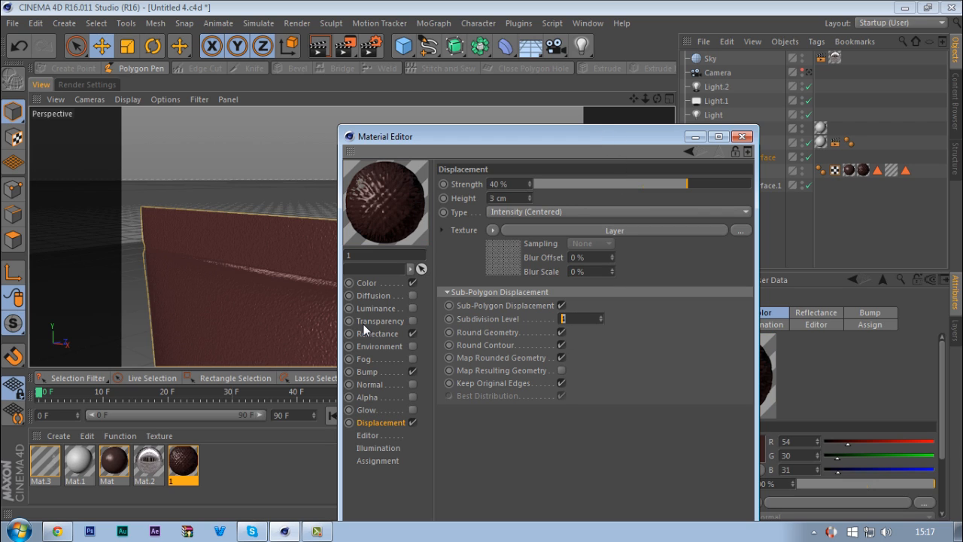
double_click(565, 319)
- Point out the upright tube's Cylinder and switch material 1's Sub-Polygon Displacement off and on again
left_click_drag(560, 135, 442, 89)
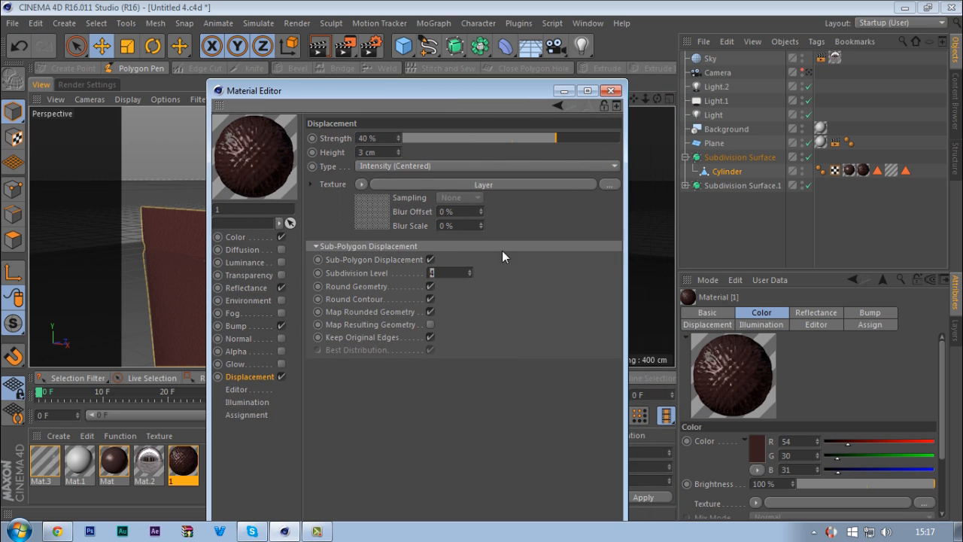
left_click(722, 170)
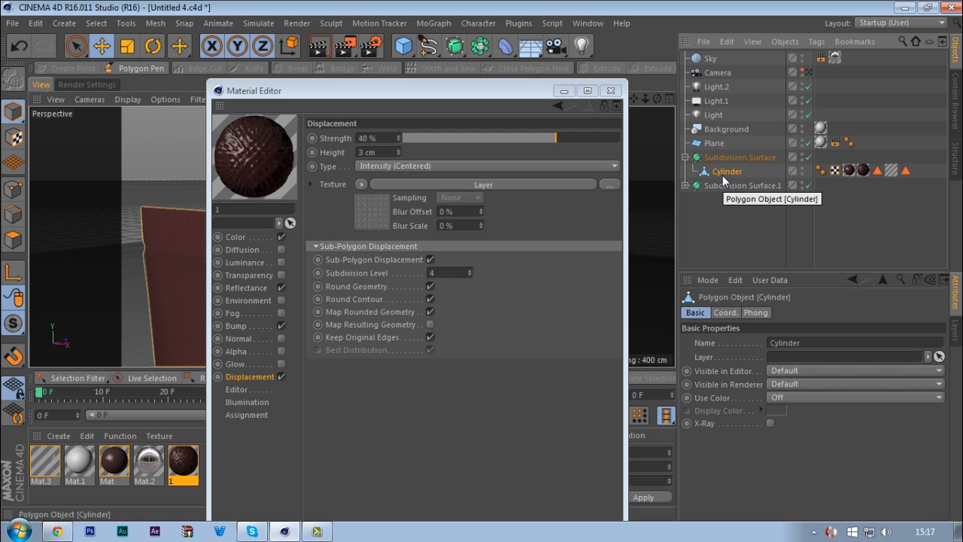
left_click(430, 260)
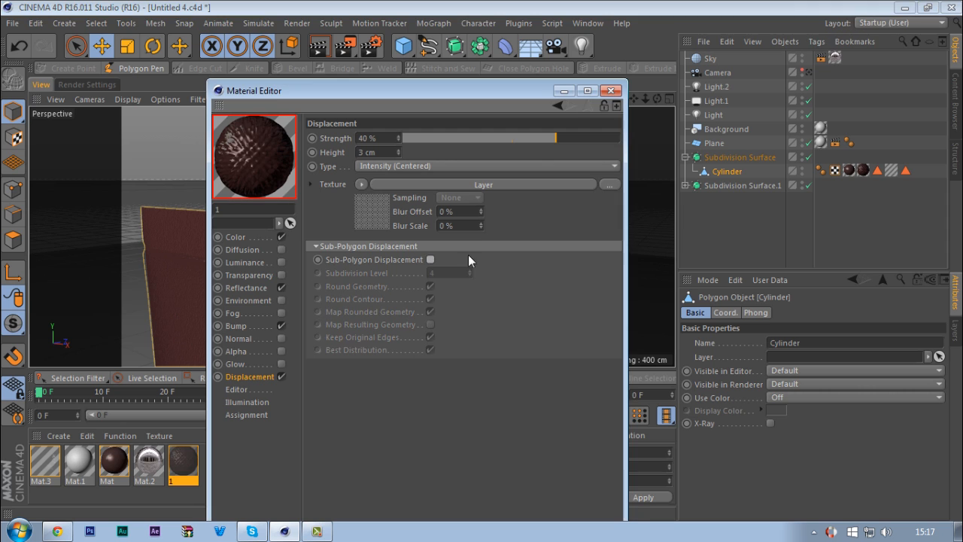
left_click(430, 260)
- Show the Cylinder's polygons and compare the crimp's mesh with the Subdivision Surface off and on
left_click_drag(508, 91, 541, 354)
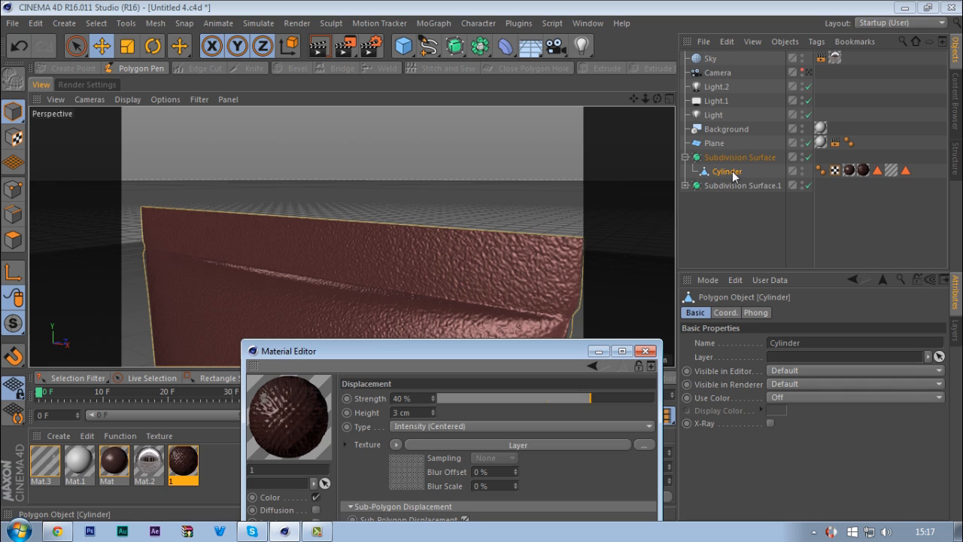
left_click(11, 239)
key("q")
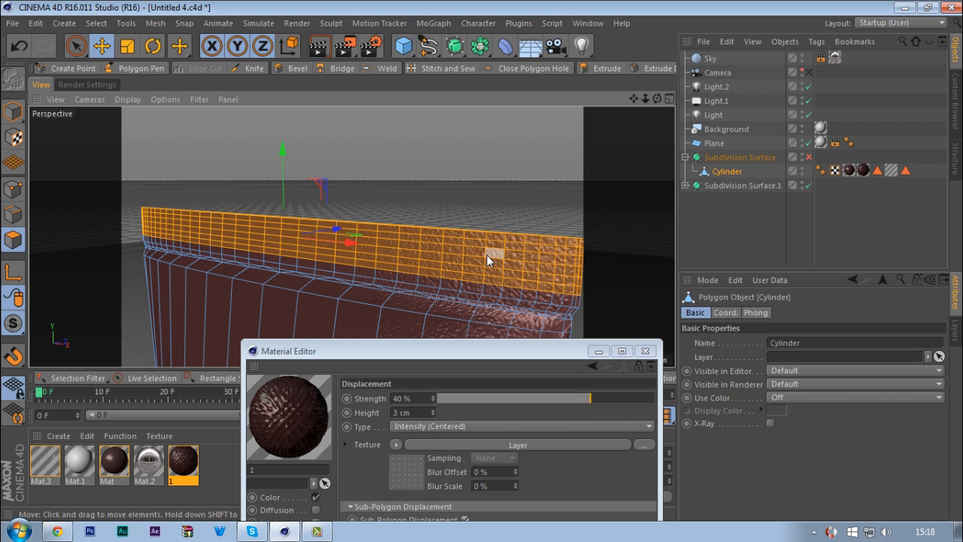
left_click(809, 157)
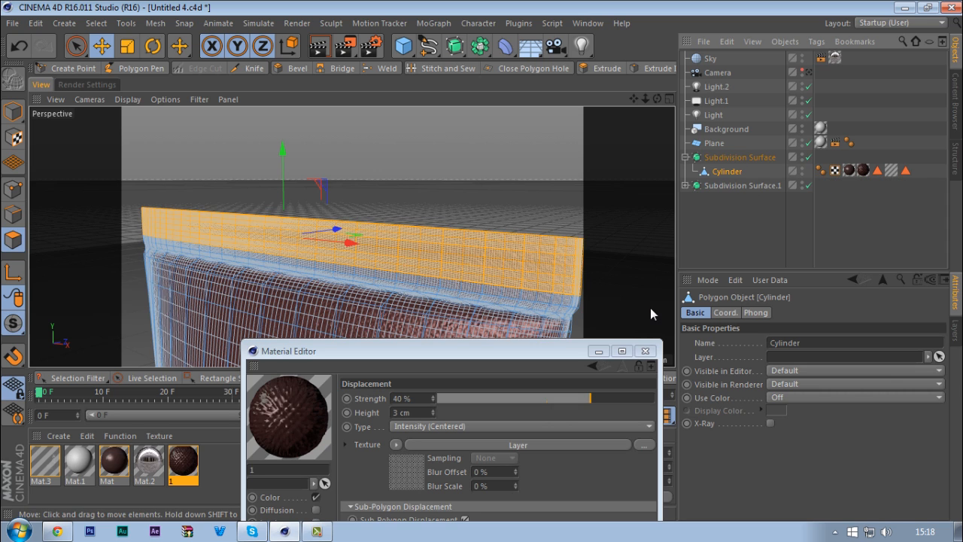
- Copy the upright tube's Subdivision Surface with Current State to Object, hide the original and select the copy's Cylinder
left_click(731, 157)
right_click(731, 157)
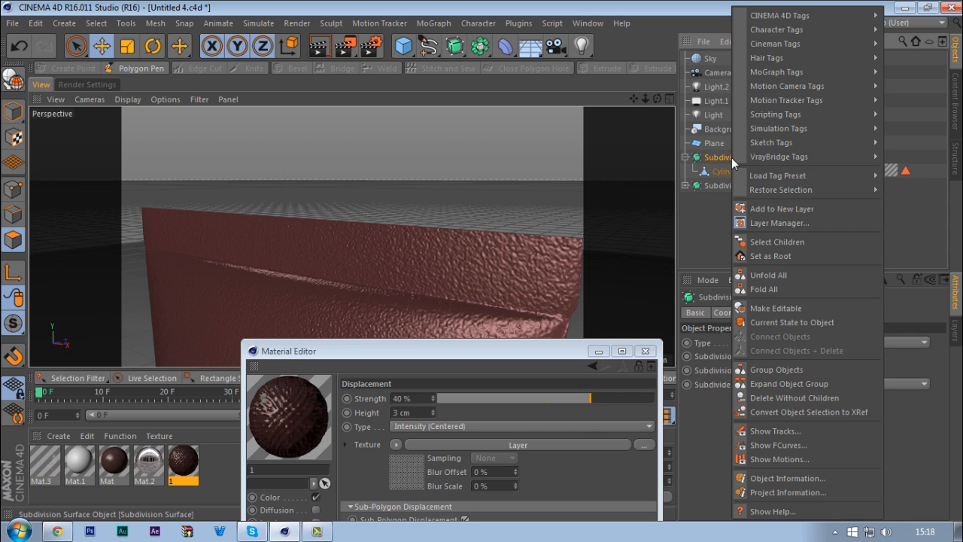
left_click(792, 323)
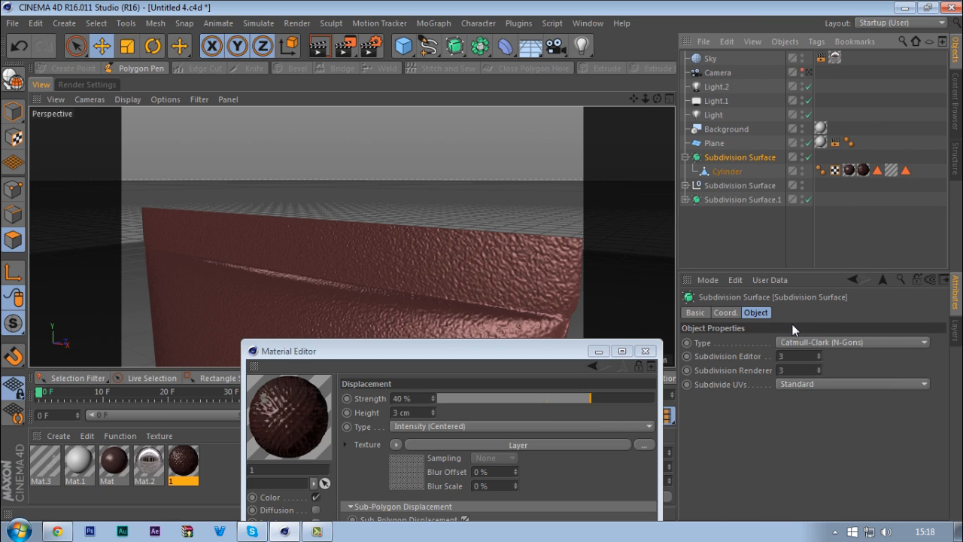
left_click(684, 185)
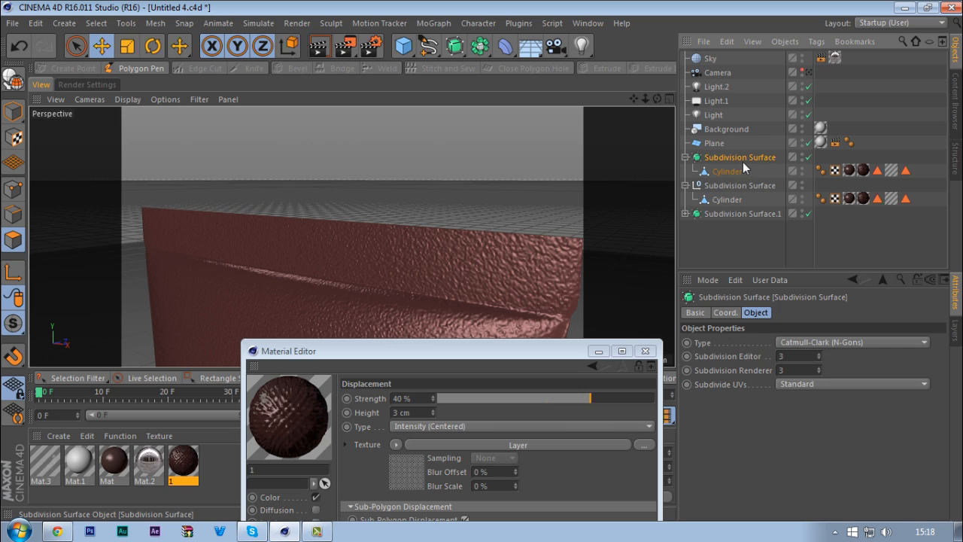
left_click(727, 201)
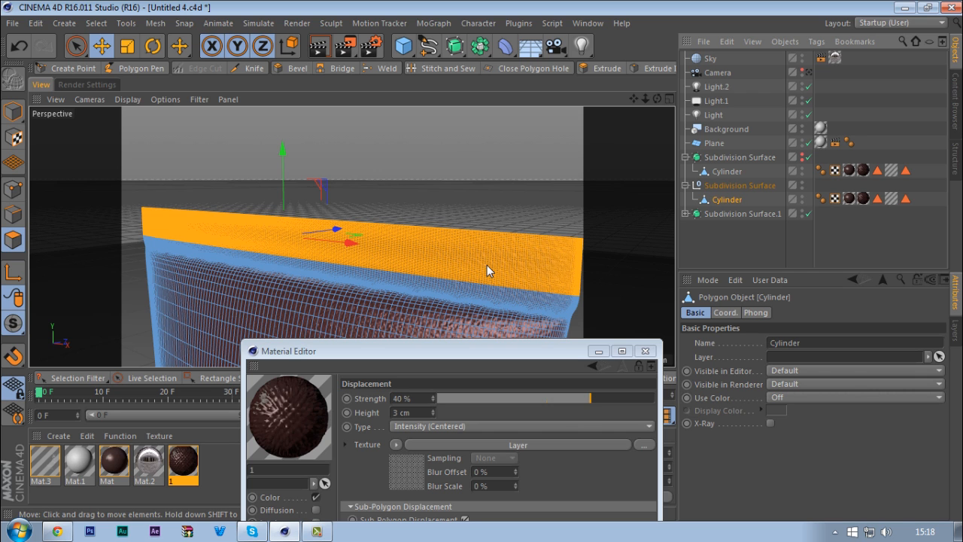
- Examine the converted copy's dense crimp mesh up close and delete the copy
scroll(487, 265, "up", 4)
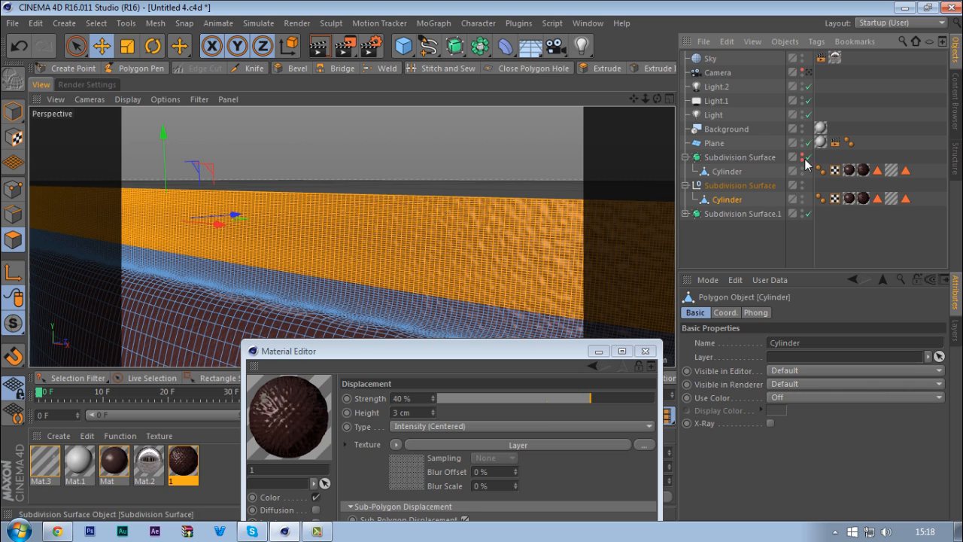
left_click(725, 186)
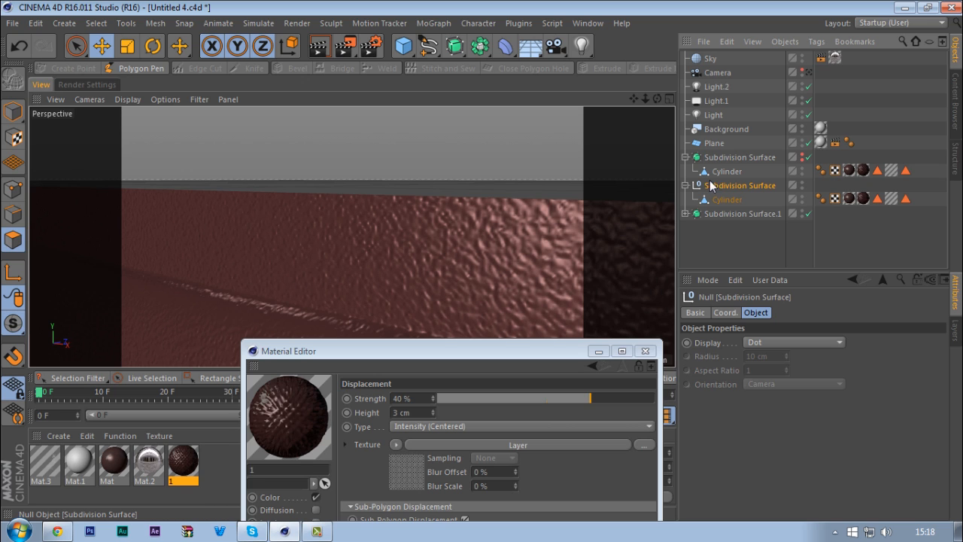
key("Delete")
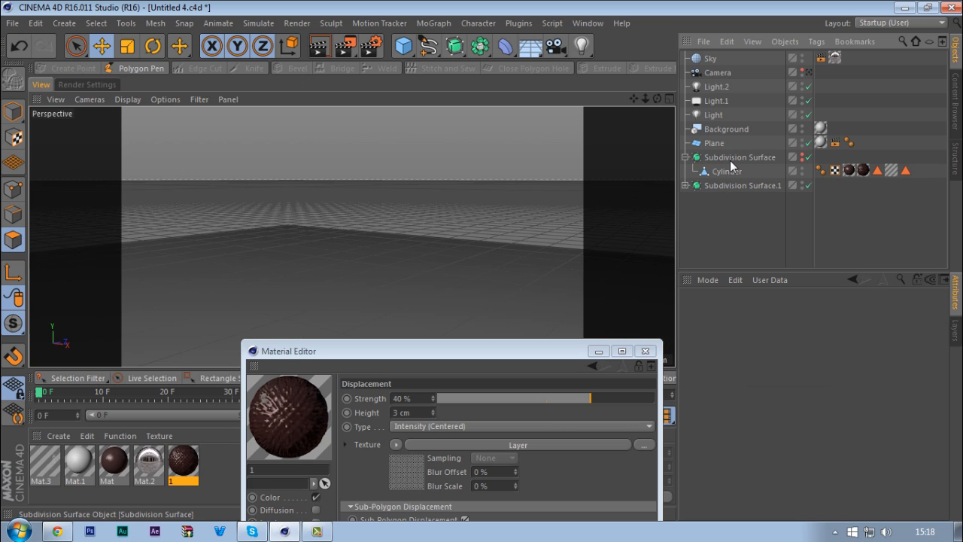
- Unhide the upright tube's Subdivision Surface, point out its Current State to Object command and select its Cylinder
left_click(803, 158, "alt")
right_click(737, 158)
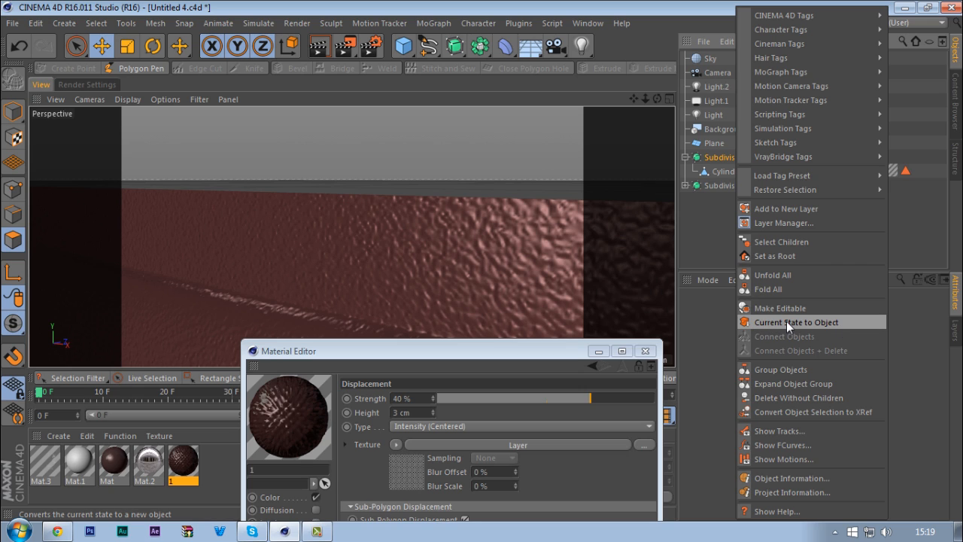
left_click(725, 175)
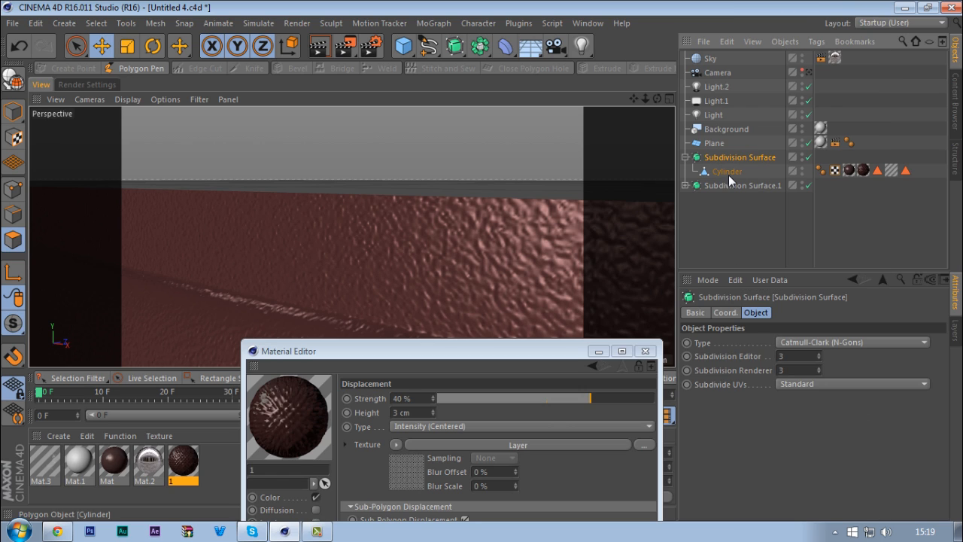
left_click(726, 173)
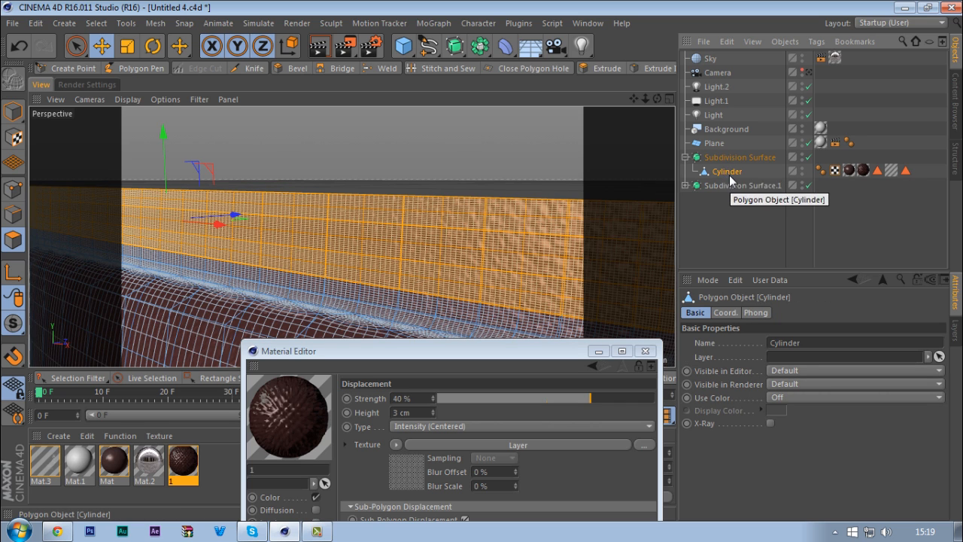
left_click(686, 158)
left_click(686, 158)
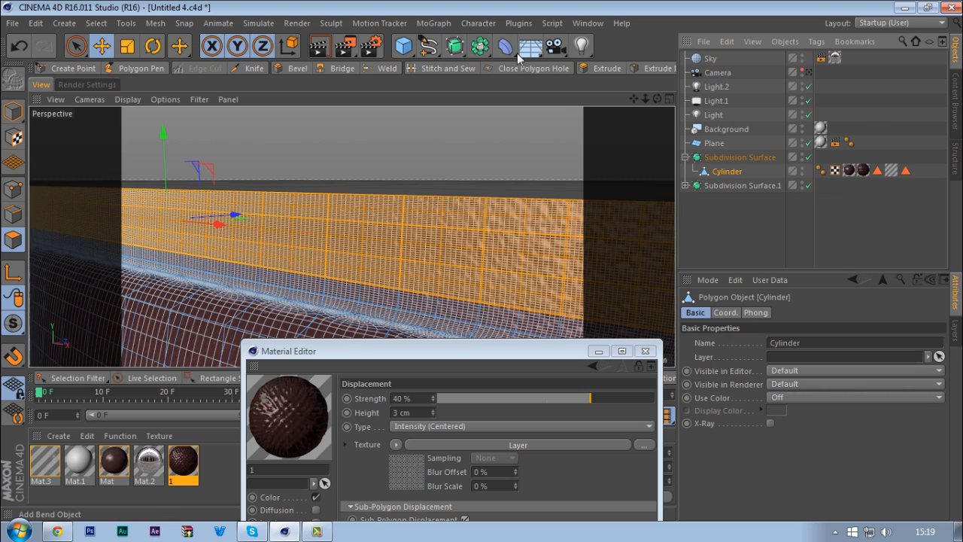
- Look through the available deformers and point out the upright tube's Subdivision Surface
left_click(505, 47)
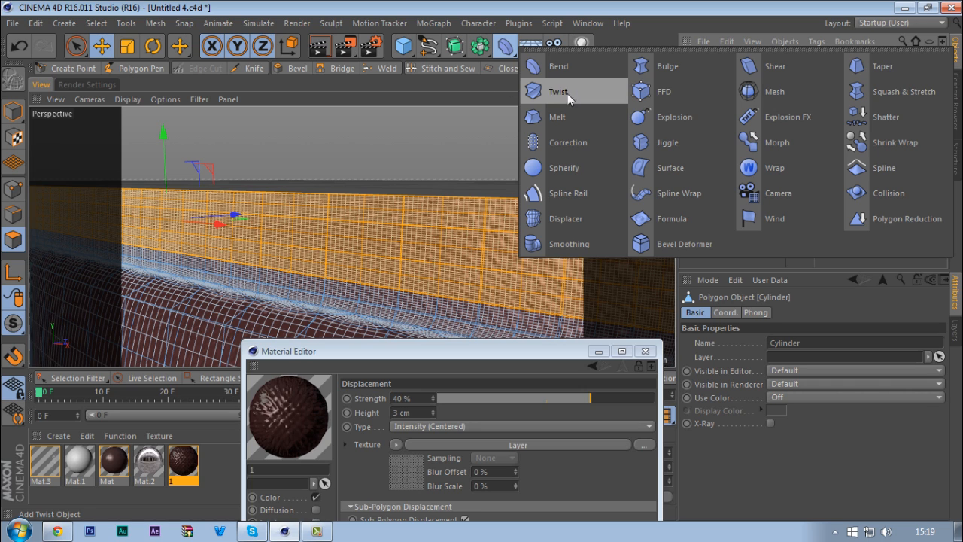
left_click(496, 85)
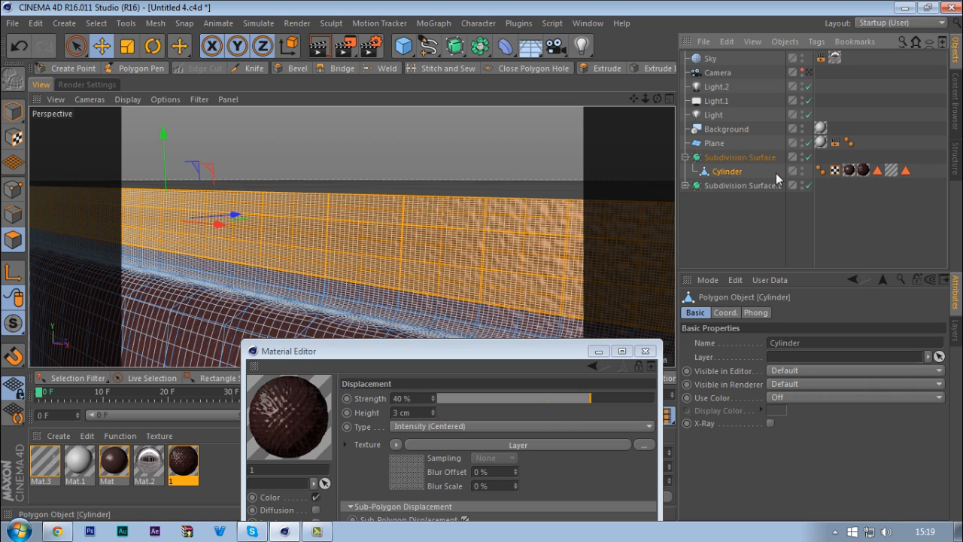
left_click(736, 162)
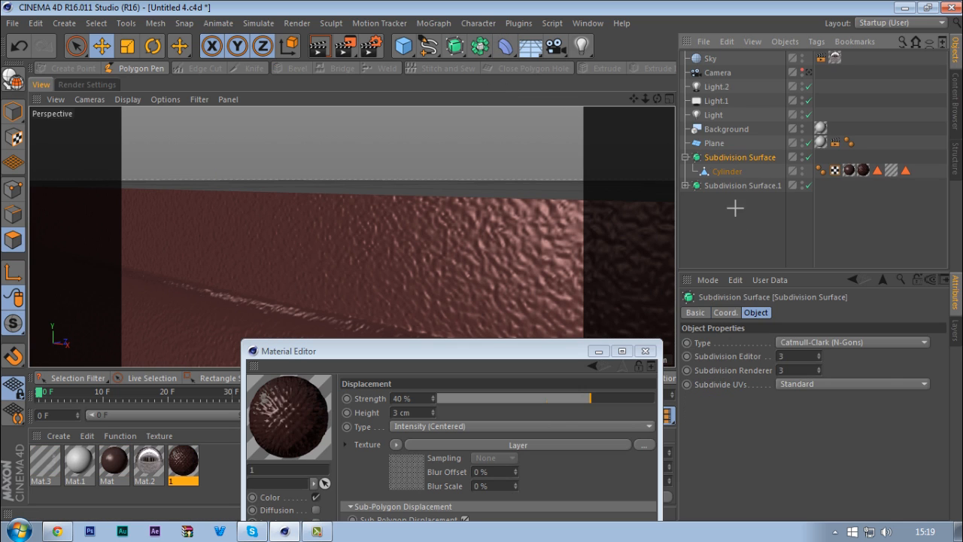
left_click(735, 208)
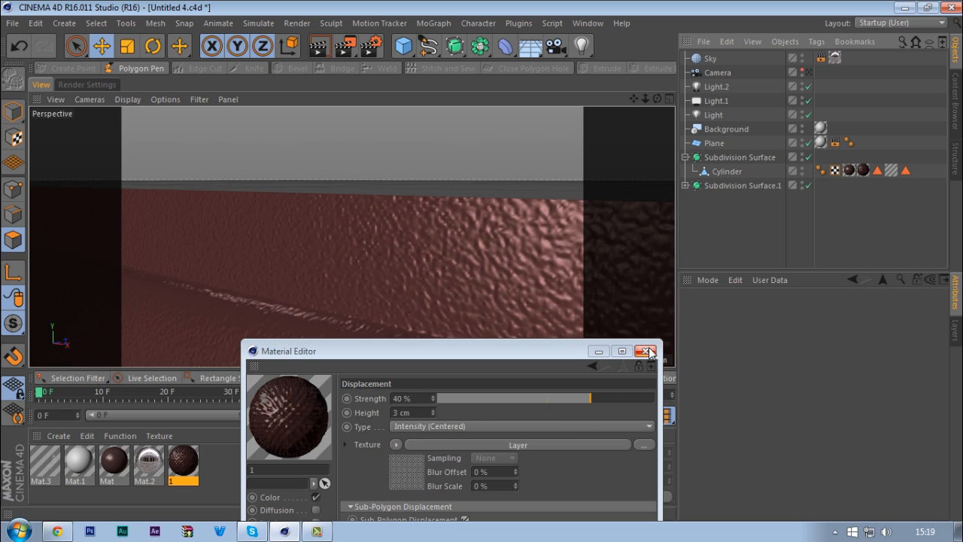
- Close material 1's editor and view the scene through the Camera
left_click_drag(544, 345, 628, 141)
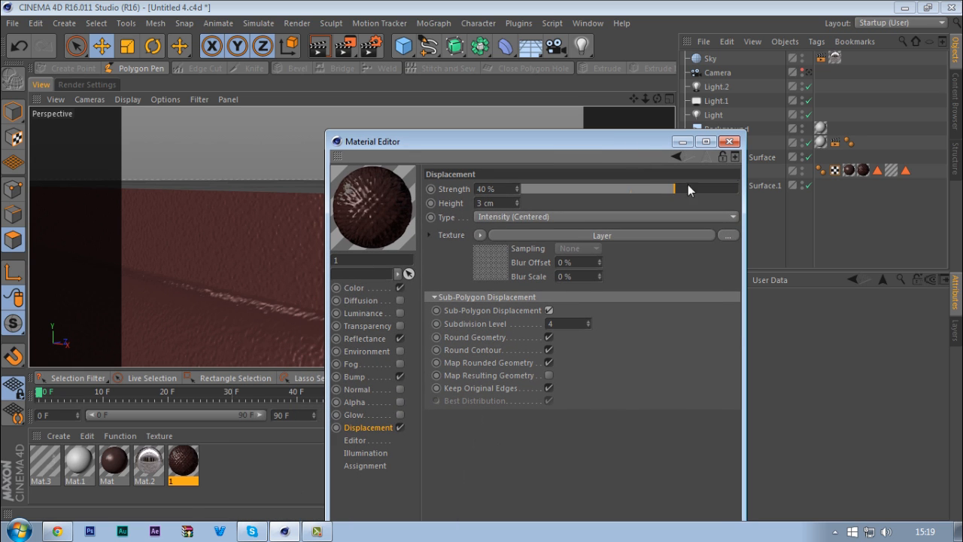
left_click(728, 141)
left_click(807, 73)
left_click(807, 72)
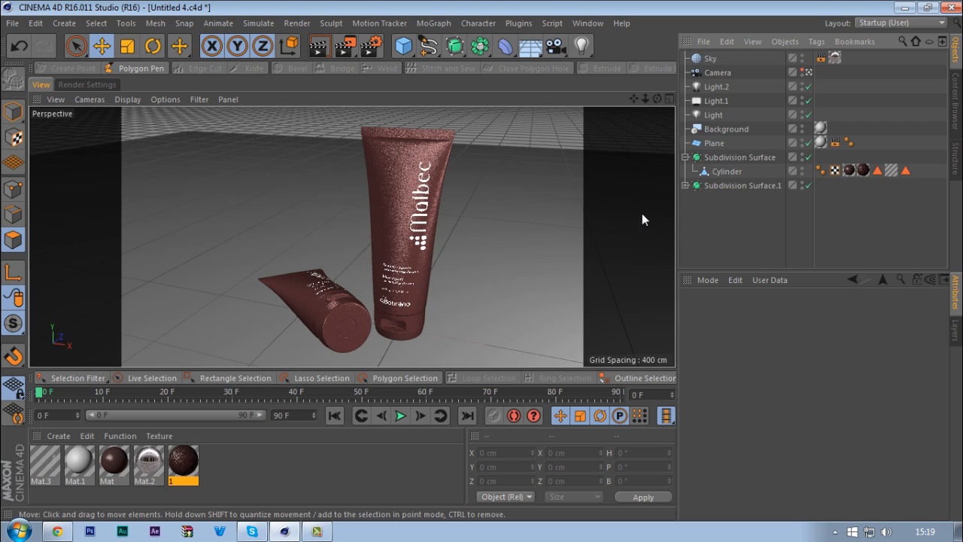
- Replace the Plane with a Floor object and apply Mat.1 to the Floor
left_click(728, 130)
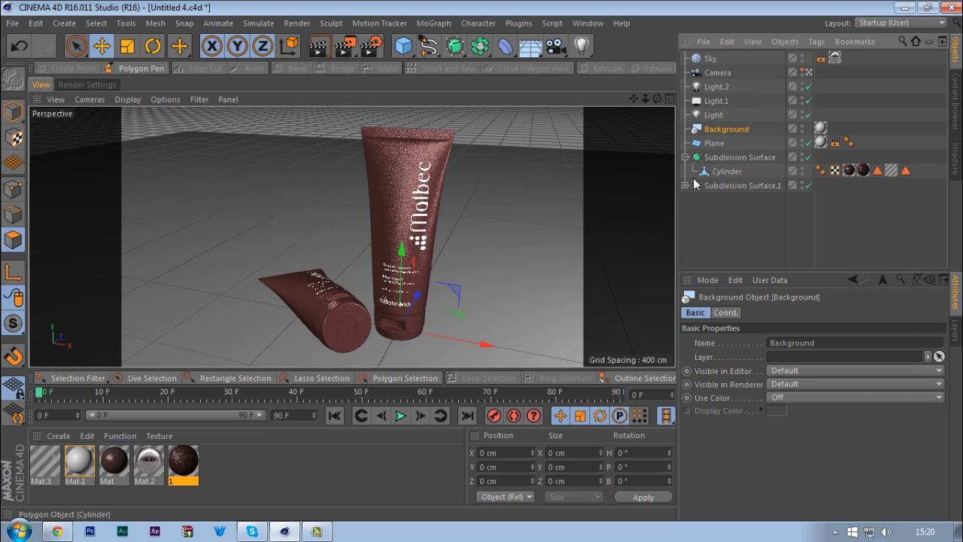
left_click(714, 143)
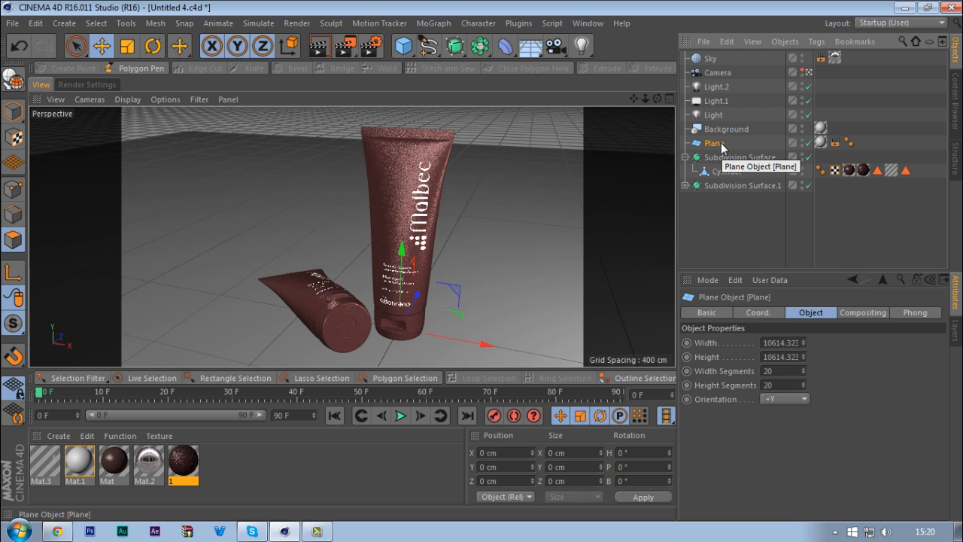
key("Delete")
left_click(531, 48)
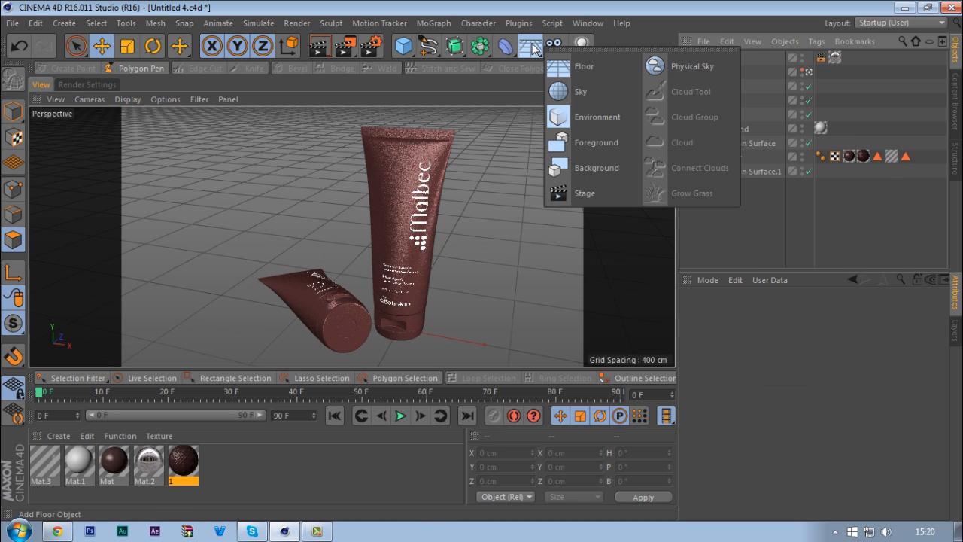
left_click(564, 69)
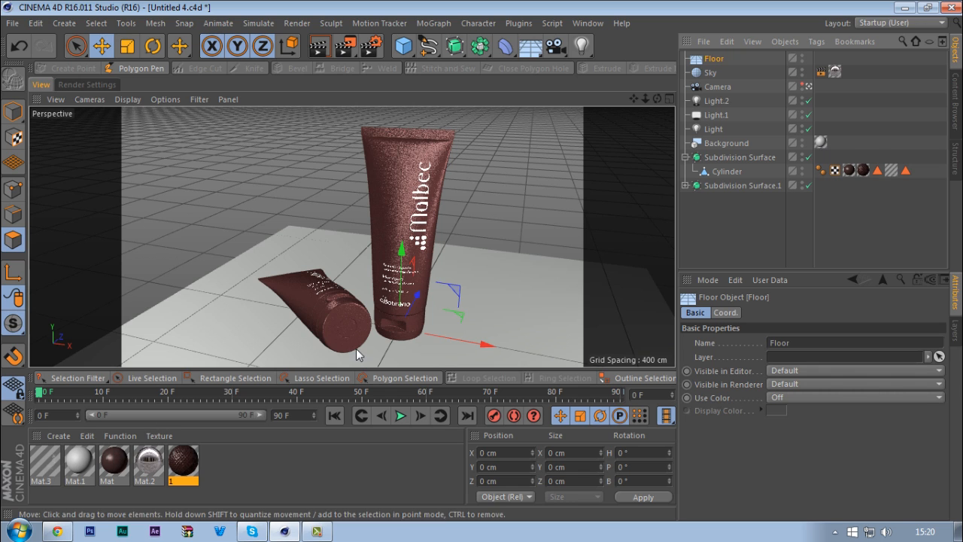
left_click_drag(77, 460, 713, 63)
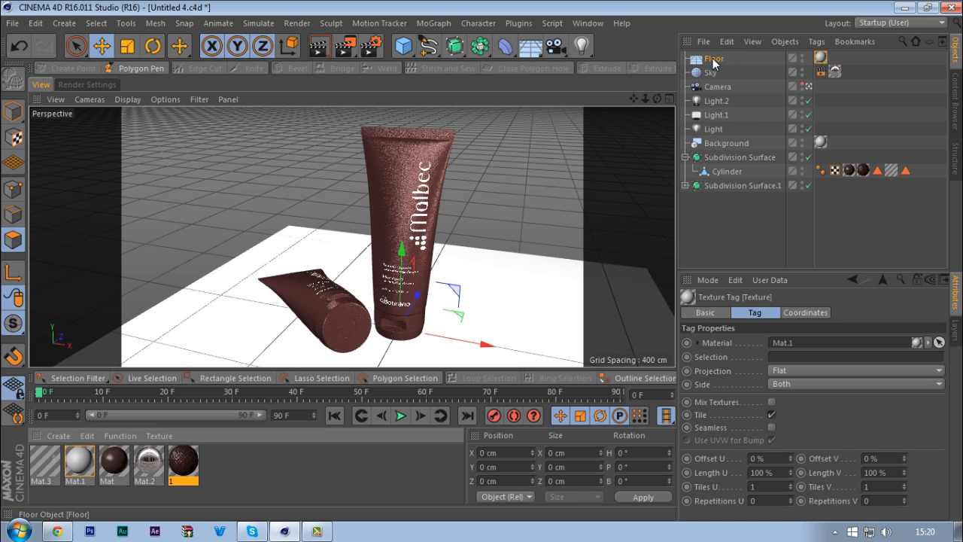
- Add a Compositing tag to the Floor and enable Compositing Background on it
right_click(718, 66)
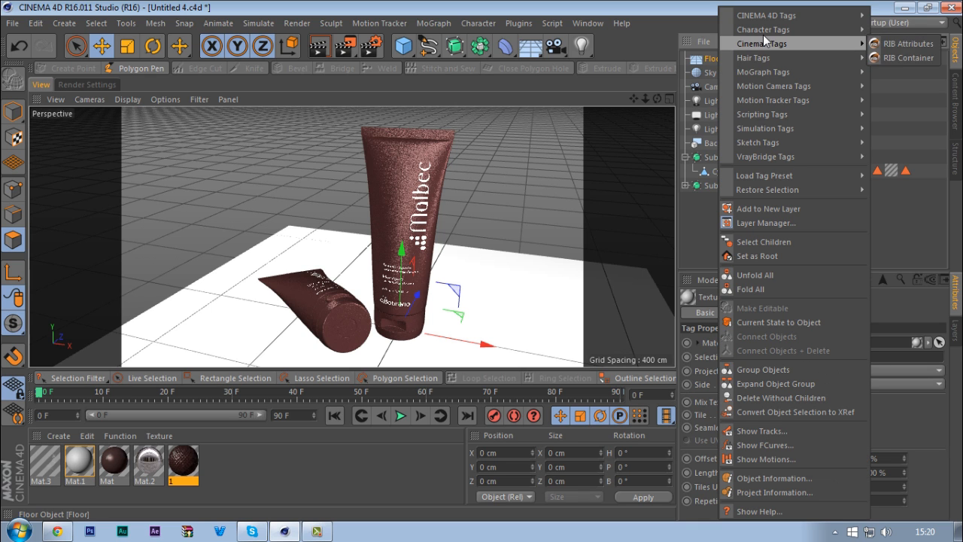
key("Escape")
right_click(702, 66)
mouse_move(740, 18)
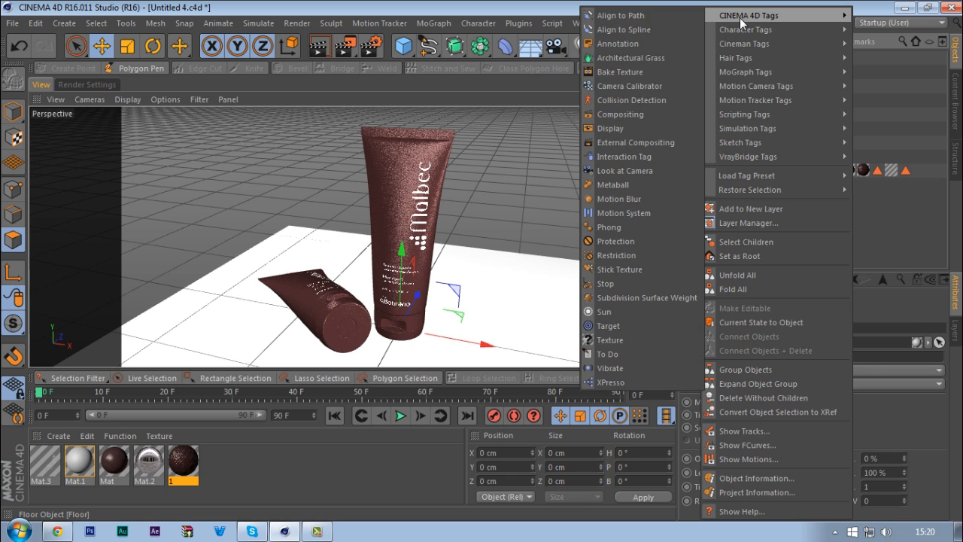
left_click(609, 114)
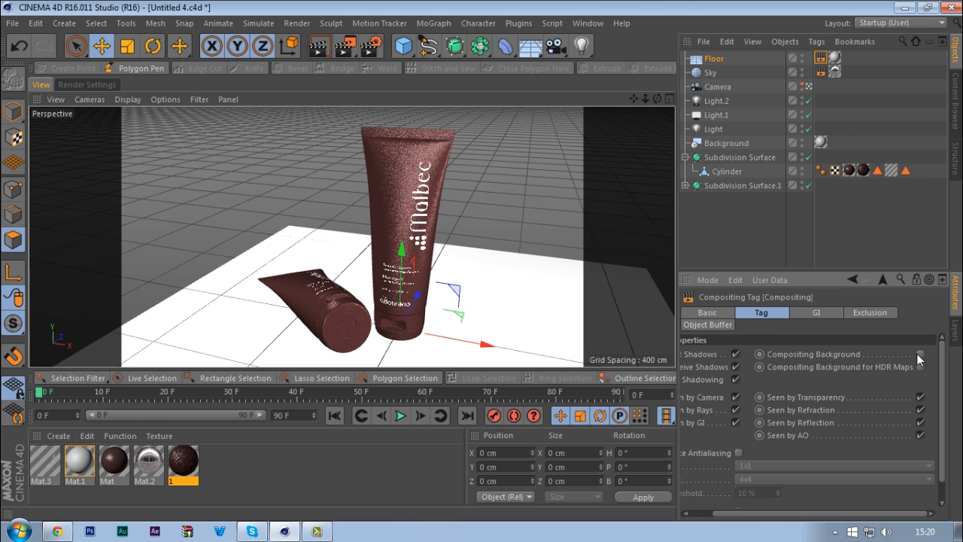
left_click(919, 355)
- Group the two tubes' Subdivision Surfaces under a Null and move the Floor directly above it in the object list
left_click(685, 157)
left_click(737, 157)
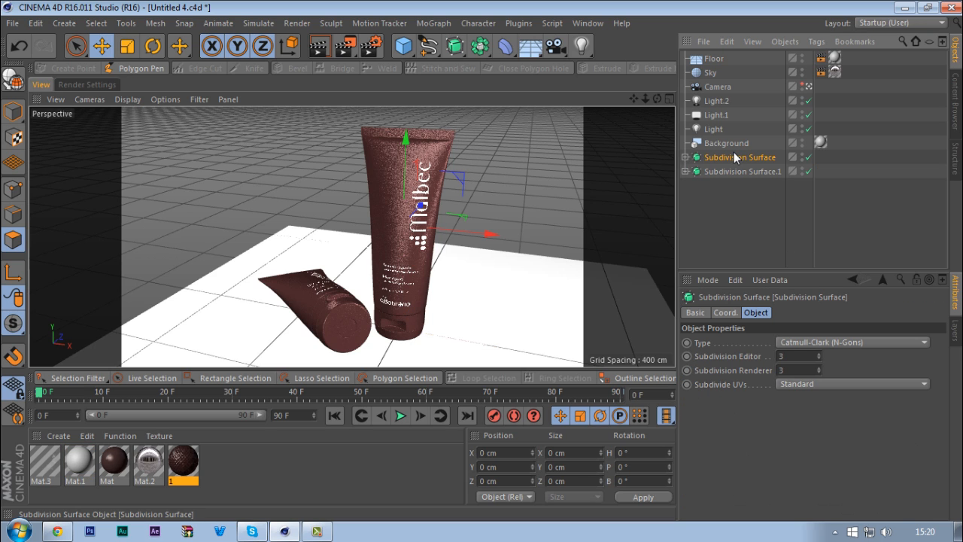
left_click_drag(722, 201, 723, 195)
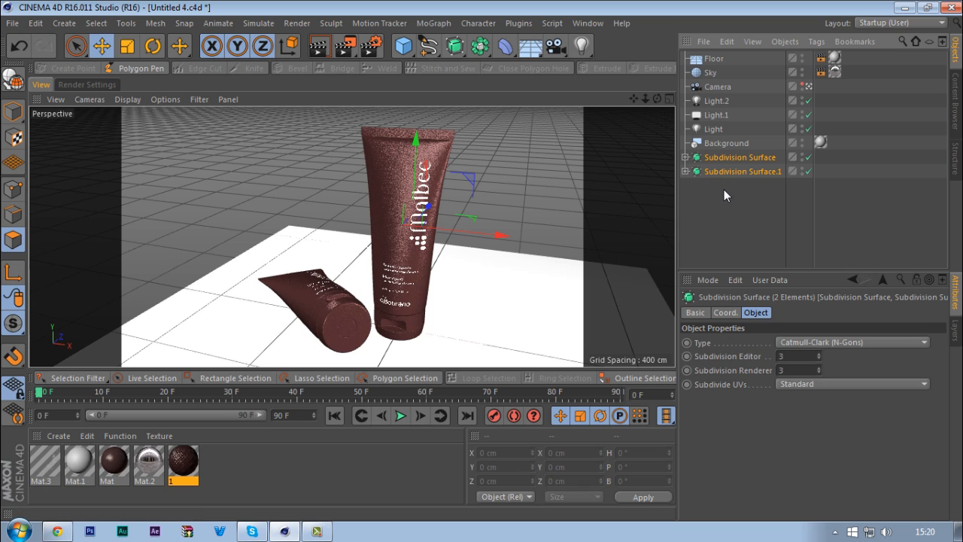
key("alt+g")
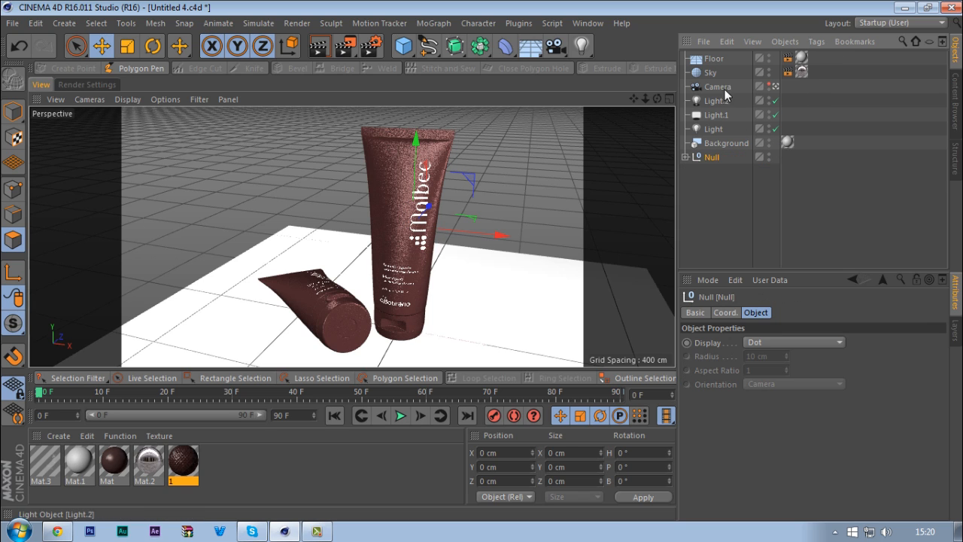
left_click_drag(712, 62, 718, 150)
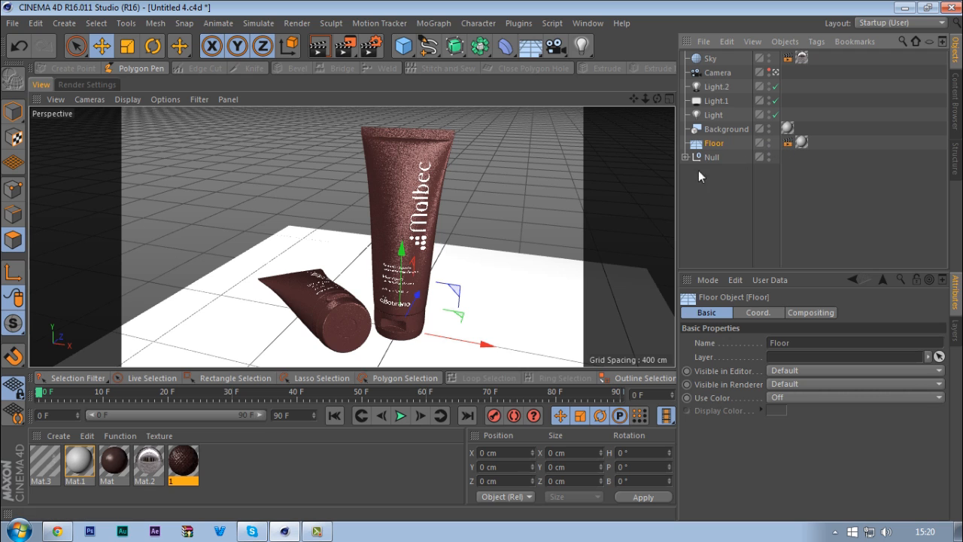
- Hide the tubes' Null and test-render the Floor empty and with a raised 200 cm cube on it
double_click(768, 155)
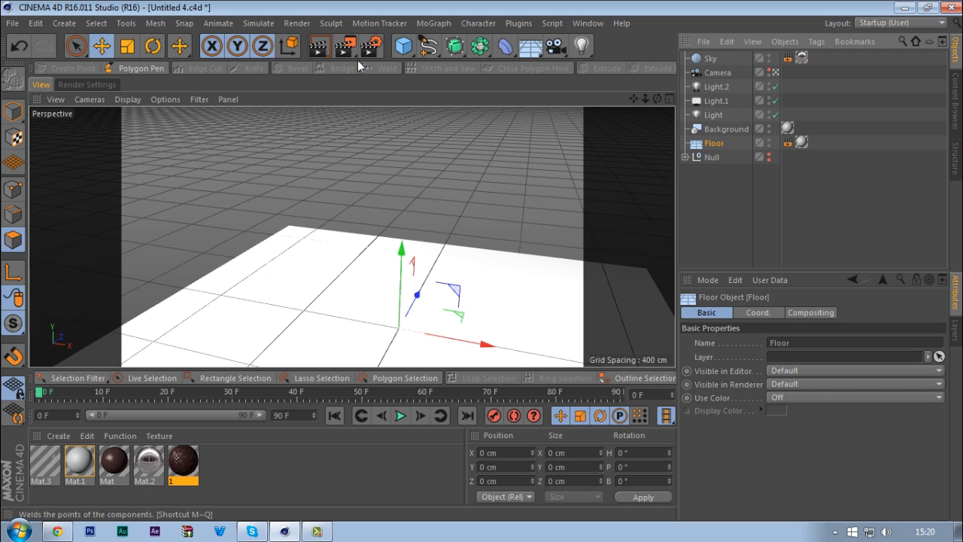
left_click(319, 46)
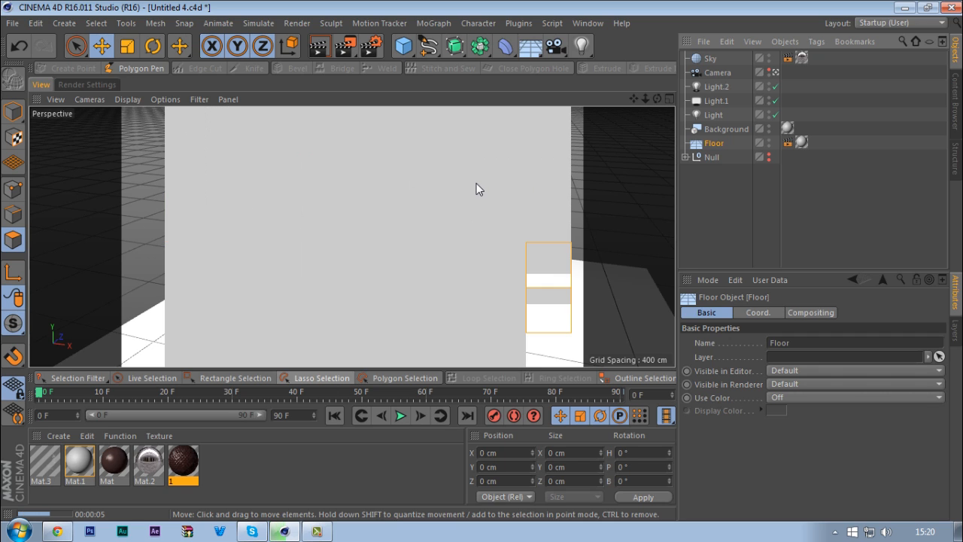
left_click(403, 46)
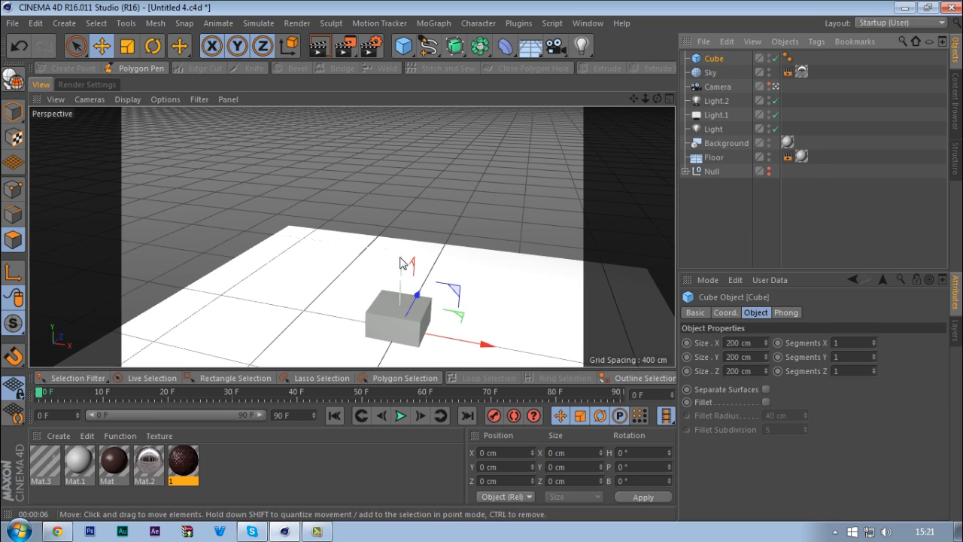
mouse_move(403, 246)
left_mouse_down()
mouse_move(401, 226)
mouse_move(401, 234)
left_mouse_up()
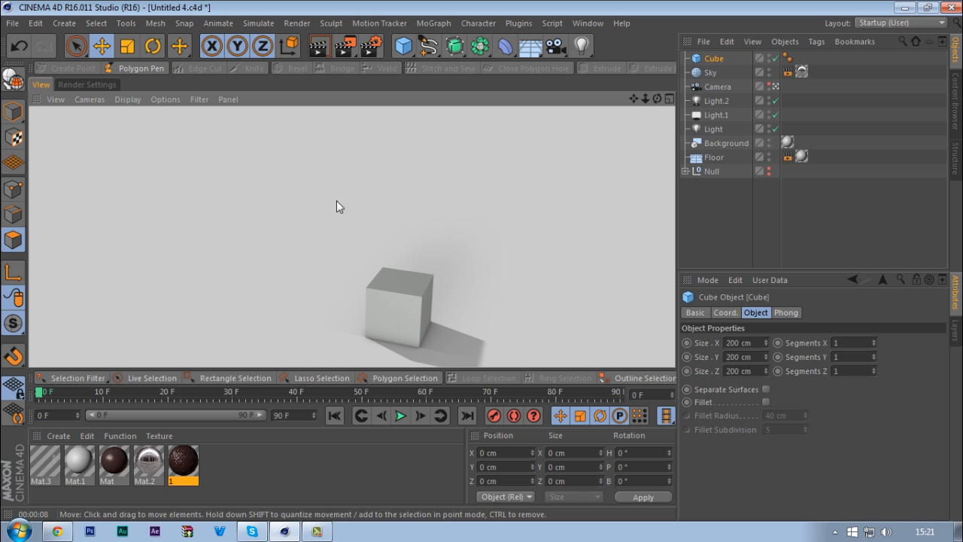
- Delete the test cube and show the tubes' Null again
left_click(699, 59)
key("Delete")
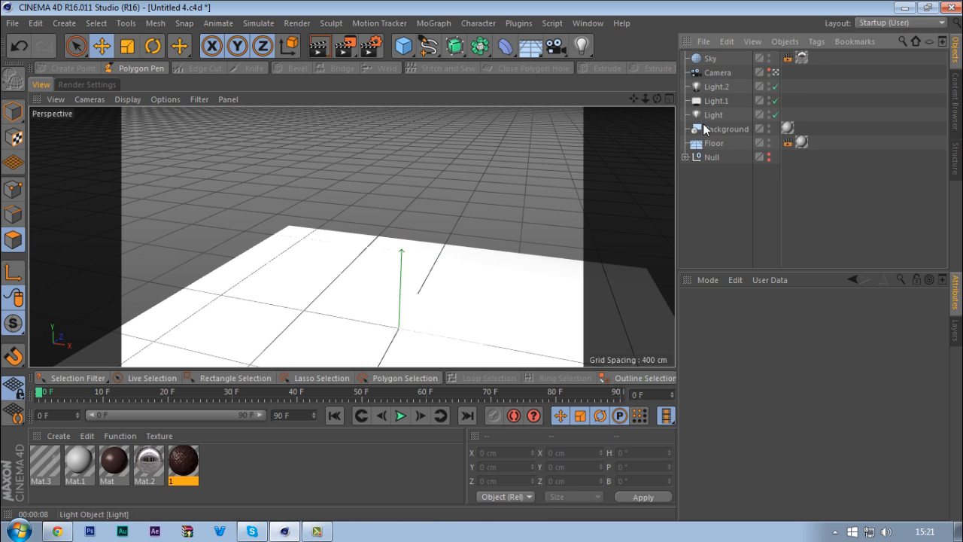
left_click(768, 154)
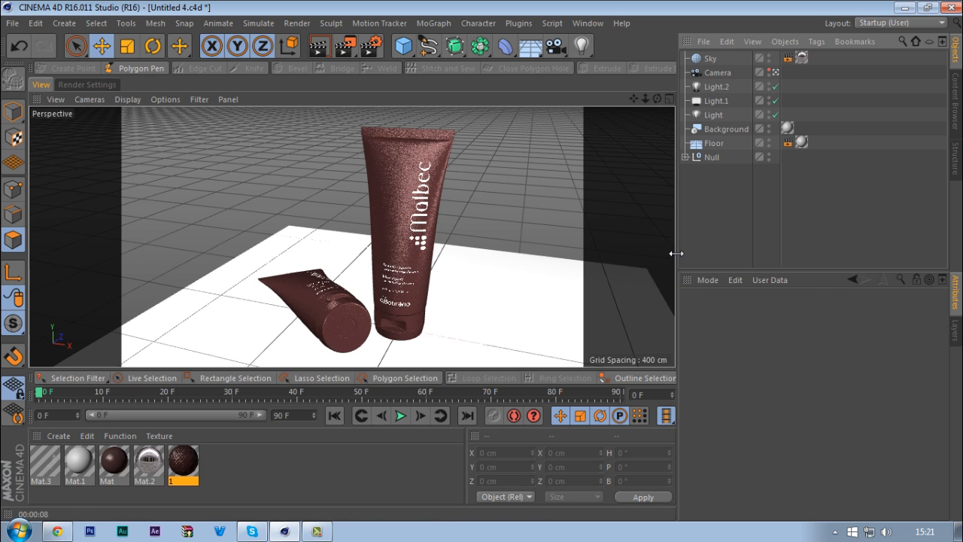
- Widen the viewport and locate the area light Light.1 in the Top view
left_click_drag(677, 252, 714, 253)
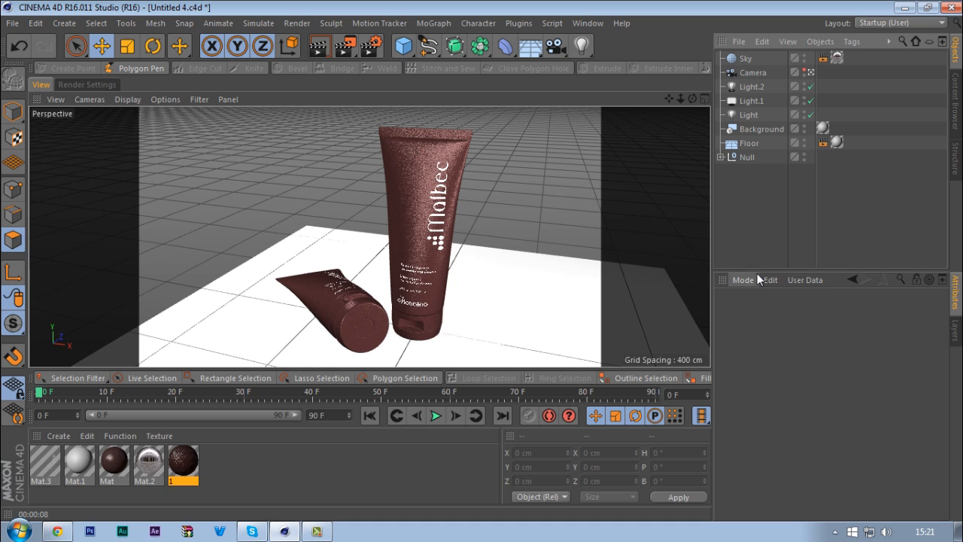
middle_click(456, 172)
middle_click(494, 180)
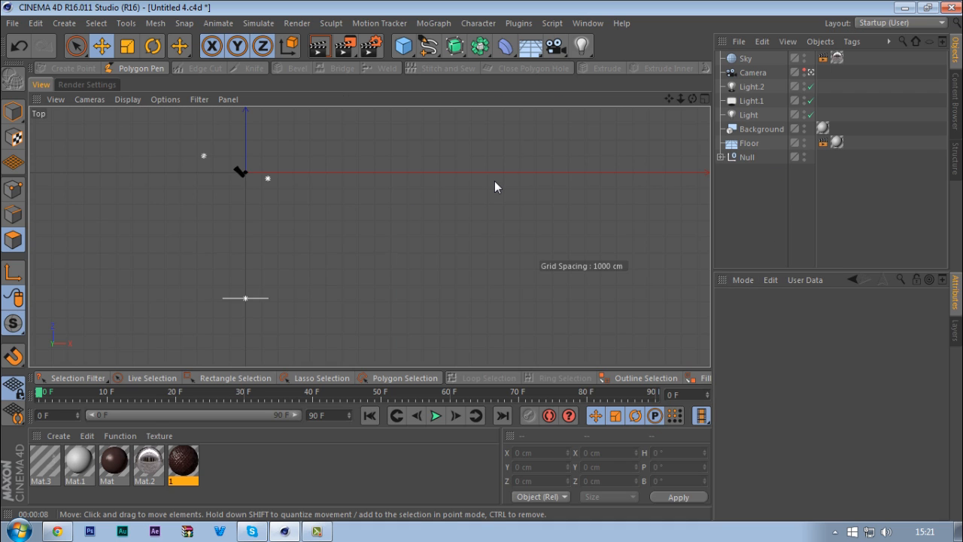
scroll(319, 188, "up", 2)
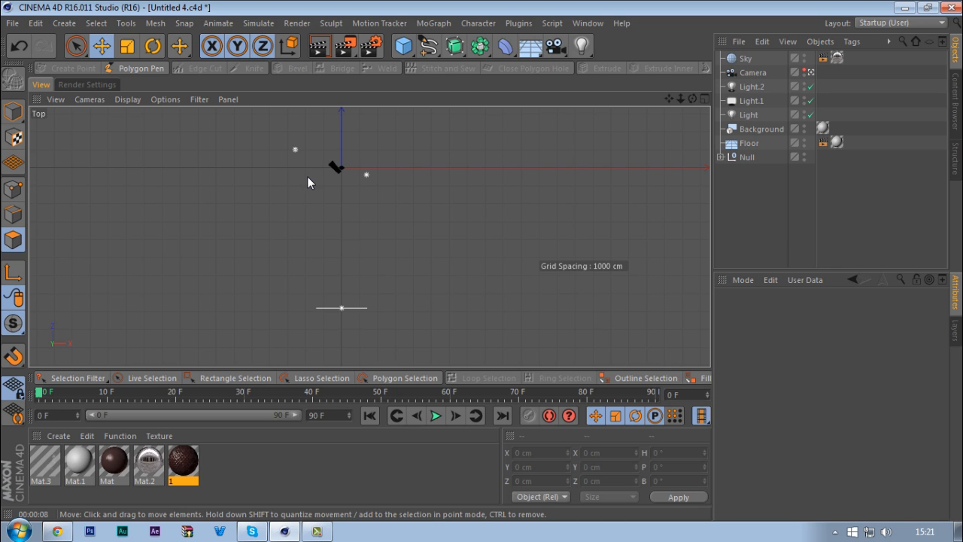
scroll(307, 155, "down", 1)
left_click(751, 101)
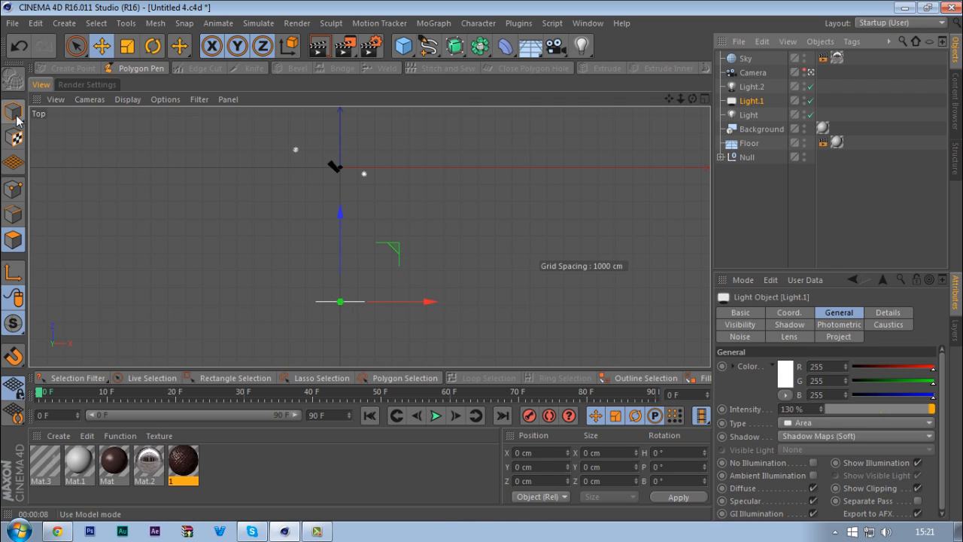
- Examine the placement of Light.1 and Light.2 in the four-view layout in Model mode and return to the Perspective view
middle_click(381, 248)
scroll(102, 309, "down", 3)
scroll(102, 309, "down", 3)
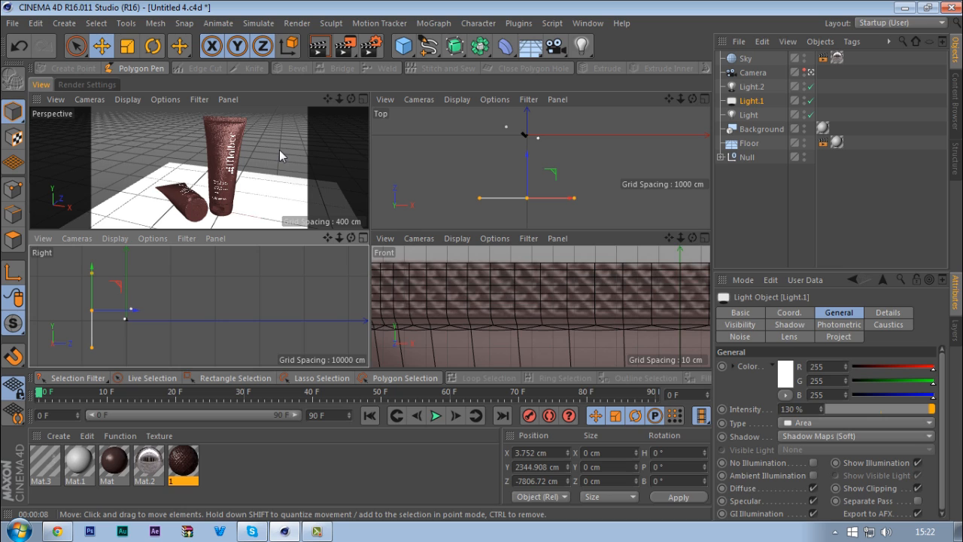
left_click(750, 88)
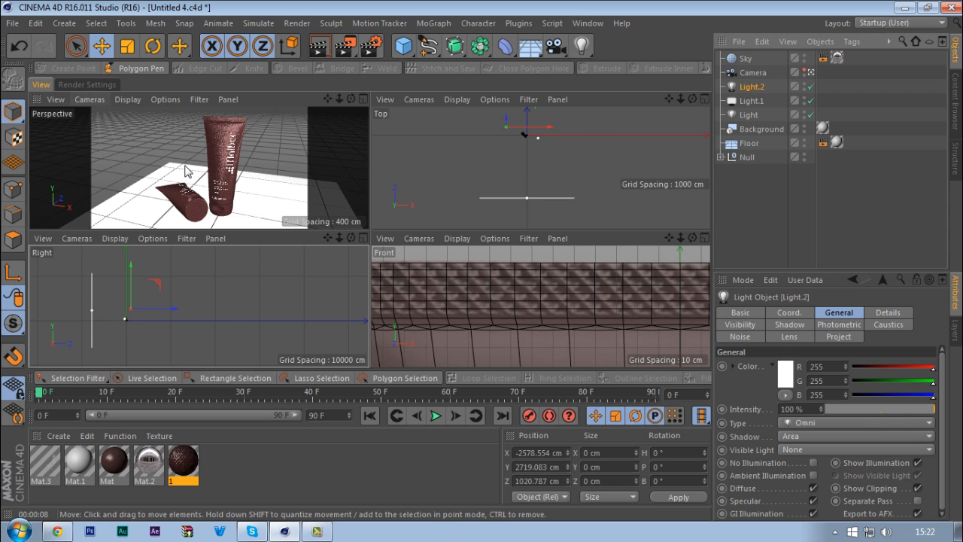
middle_click(148, 145)
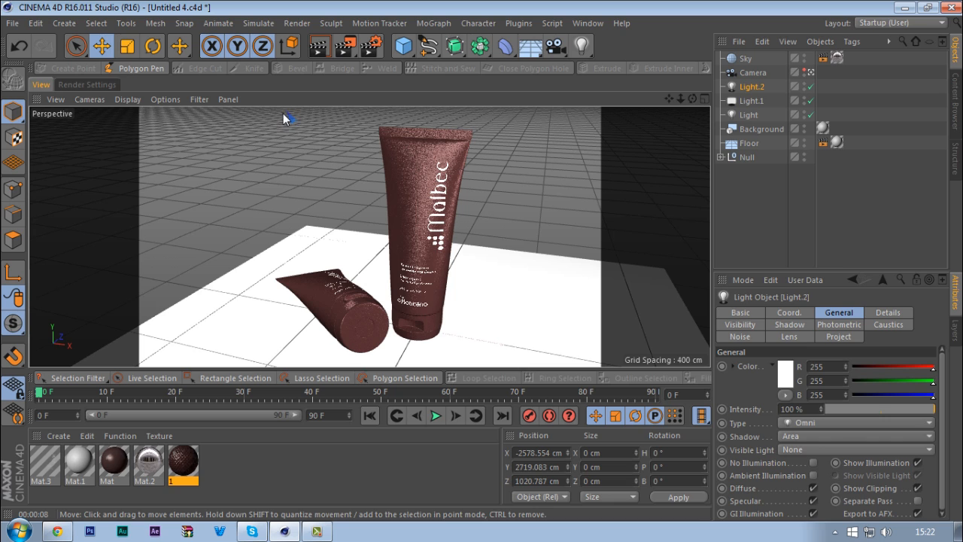
- Switch Light.2 off and on twice to compare its effect on the tubes
left_click(811, 88)
left_click(812, 88)
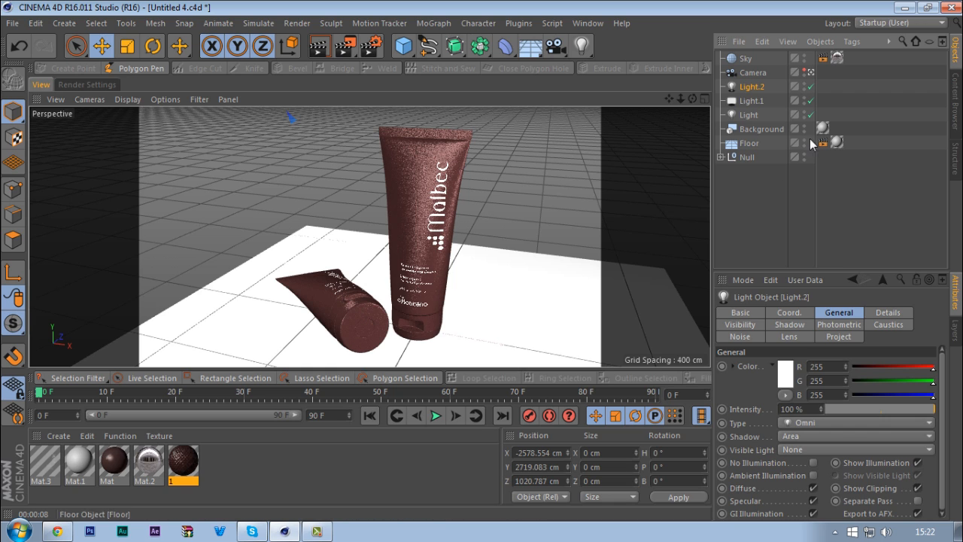
left_click(811, 87)
left_click(812, 87)
- Toggle the Light object off and on in the four-view layout and the Perspective view to compare its effect, leaving it enabled
middle_click(493, 209)
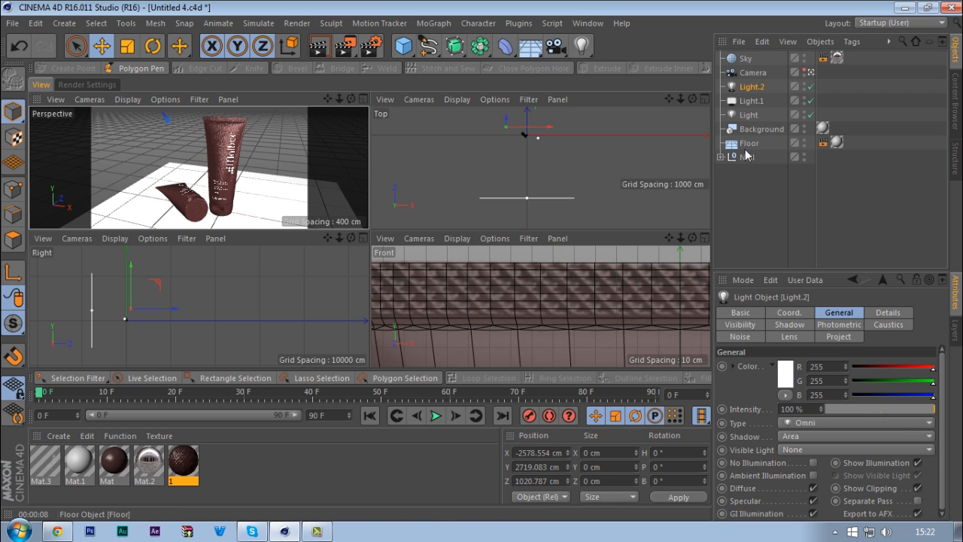
left_click(811, 116)
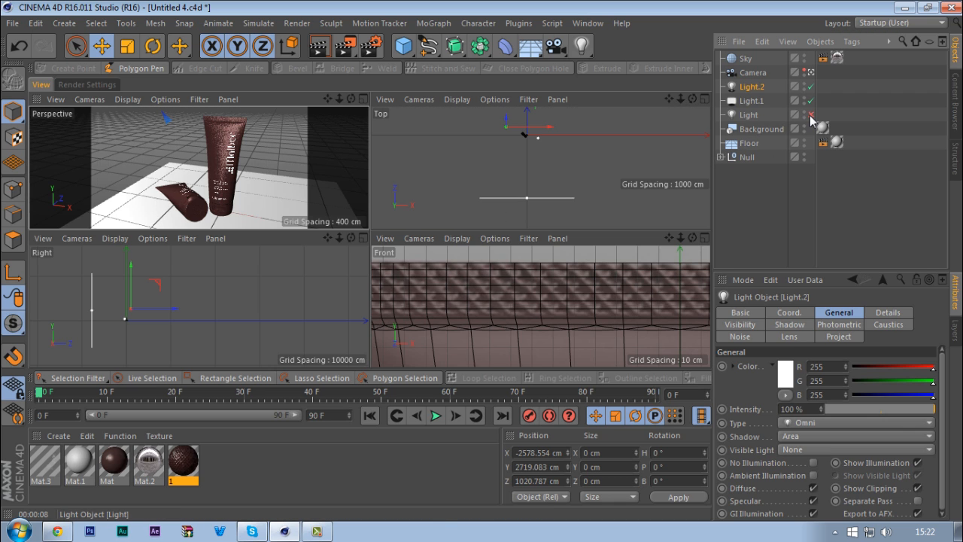
left_click(811, 115)
key("F1")
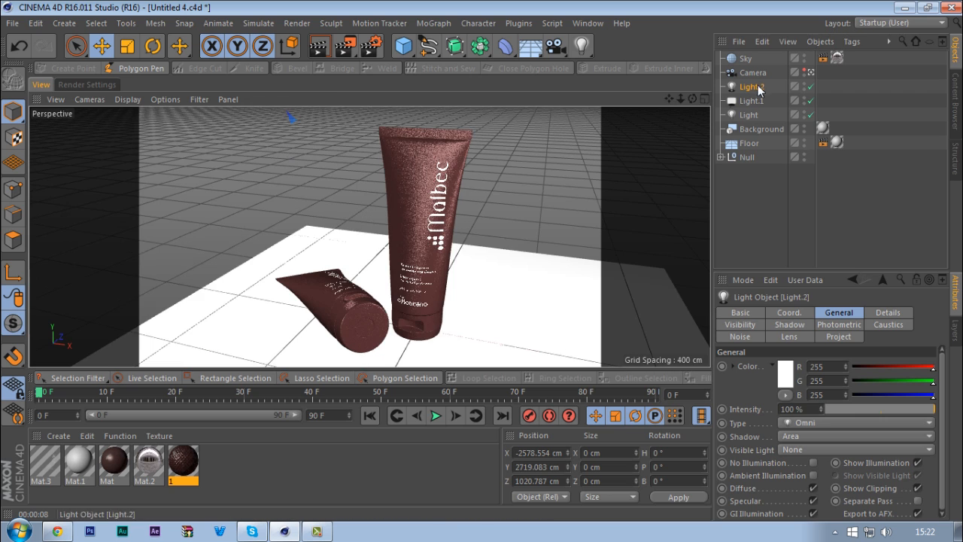
left_click(810, 115)
left_click(811, 115)
left_click(810, 115)
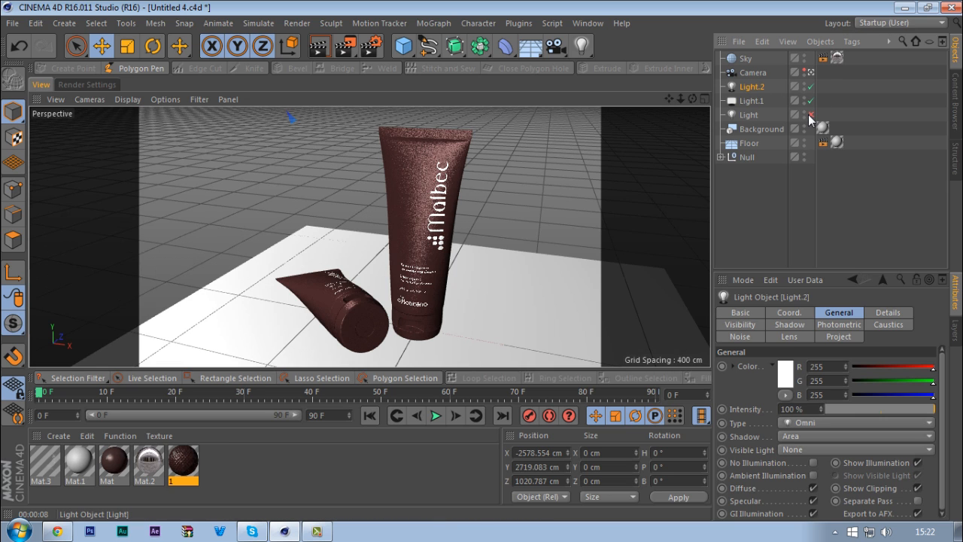
left_click(811, 115)
left_click(809, 115)
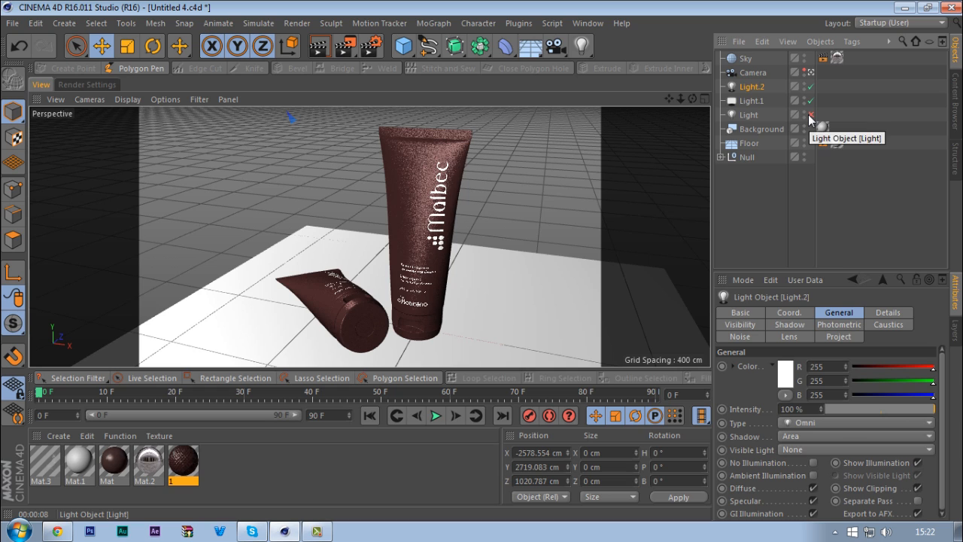
left_click(809, 114)
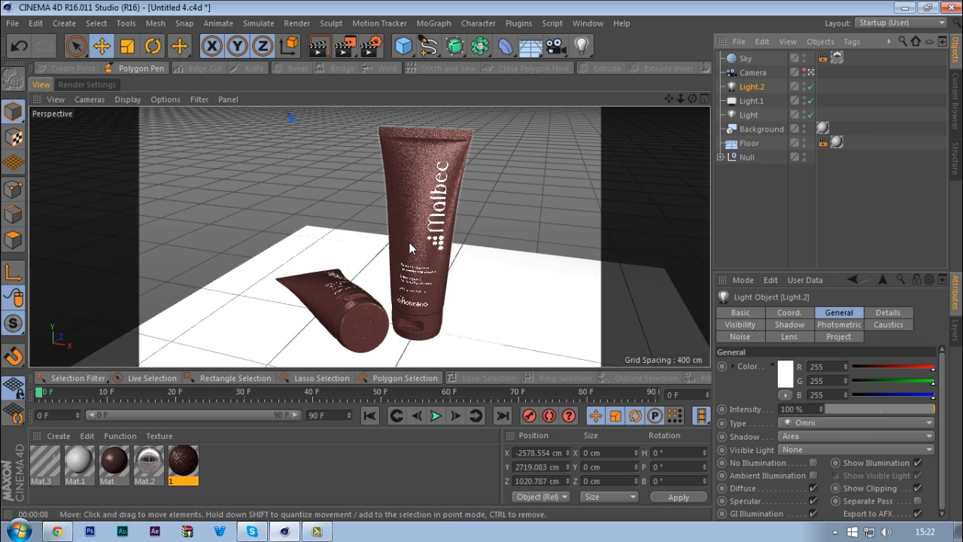
left_click(809, 115)
left_click(809, 116)
- Activate the My Render physical preset and set the Physical renderer's Shading Error Threshold to 5 %
left_click(86, 84)
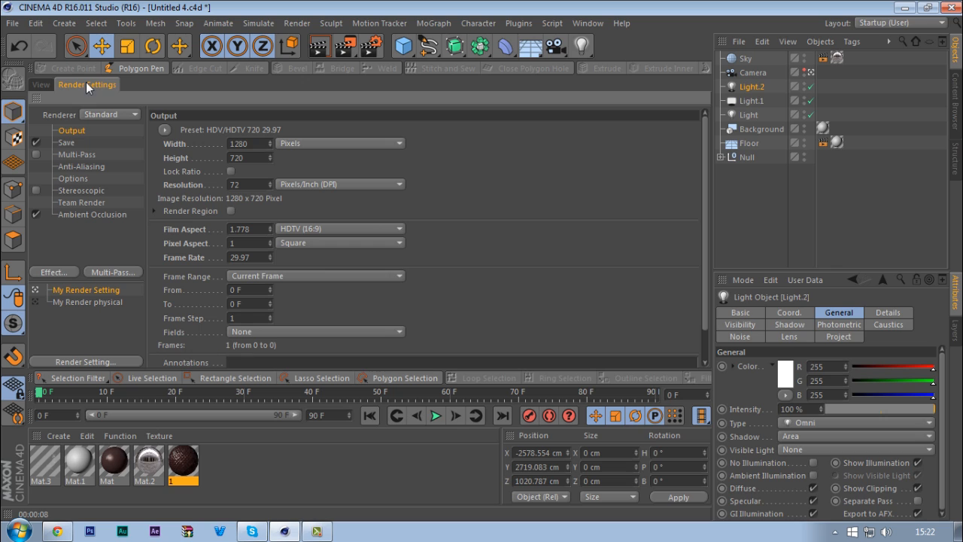
left_click(35, 302)
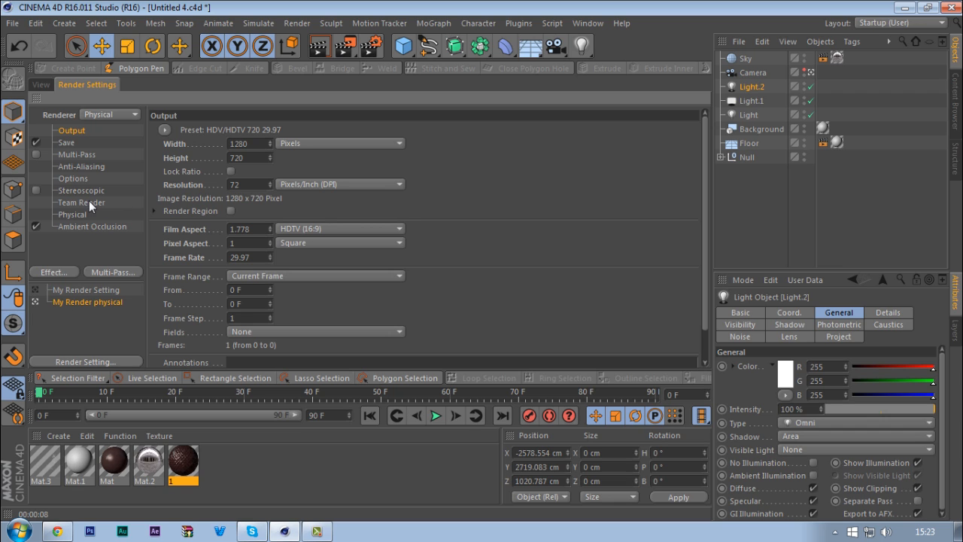
left_click(64, 214)
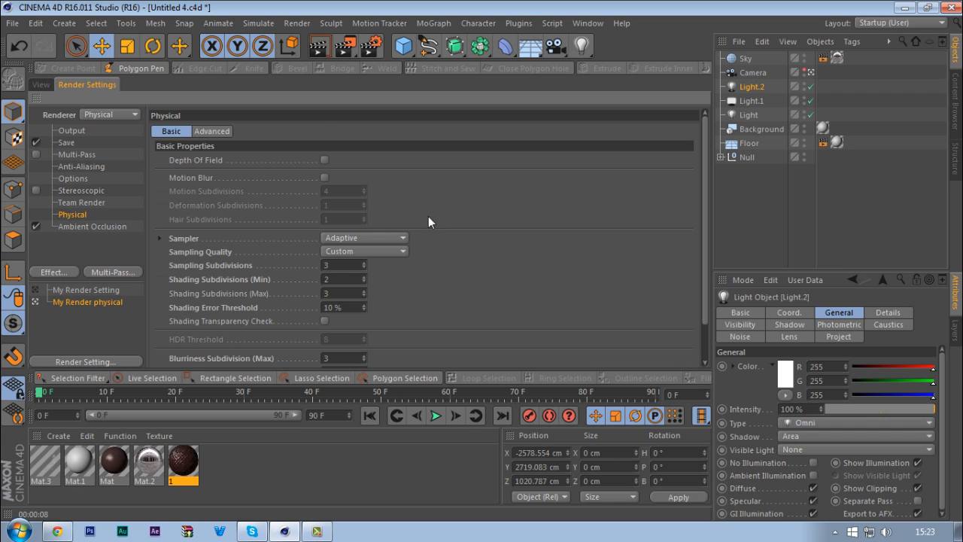
scroll(532, 246, "down", 2)
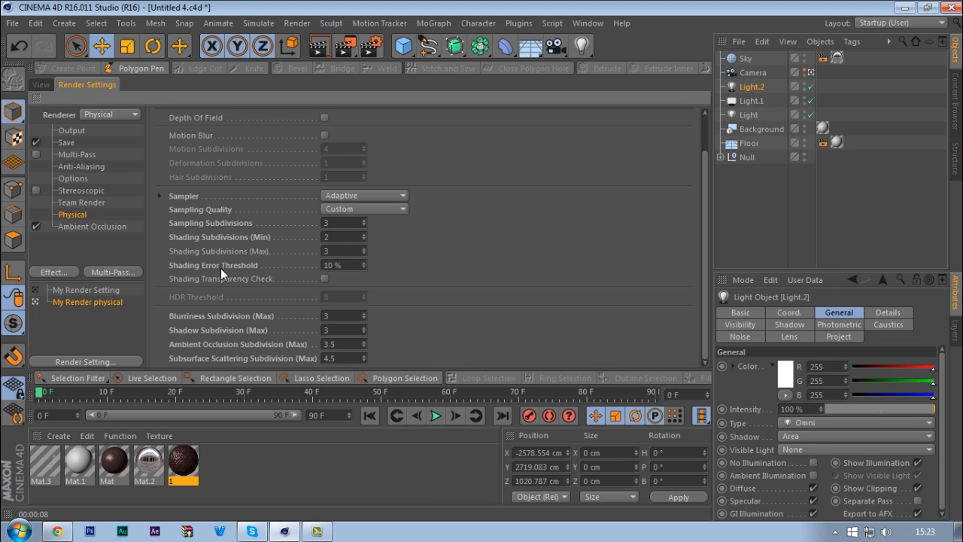
left_click(364, 268)
double_click(331, 265)
- Try the Medium sampling quality for the Physical renderer and undo it
left_click(361, 211)
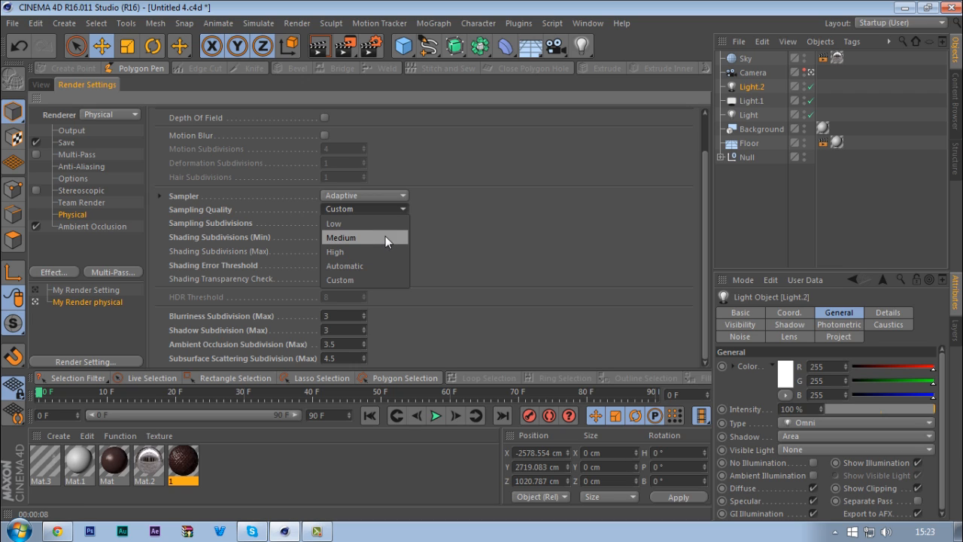
left_click(386, 240)
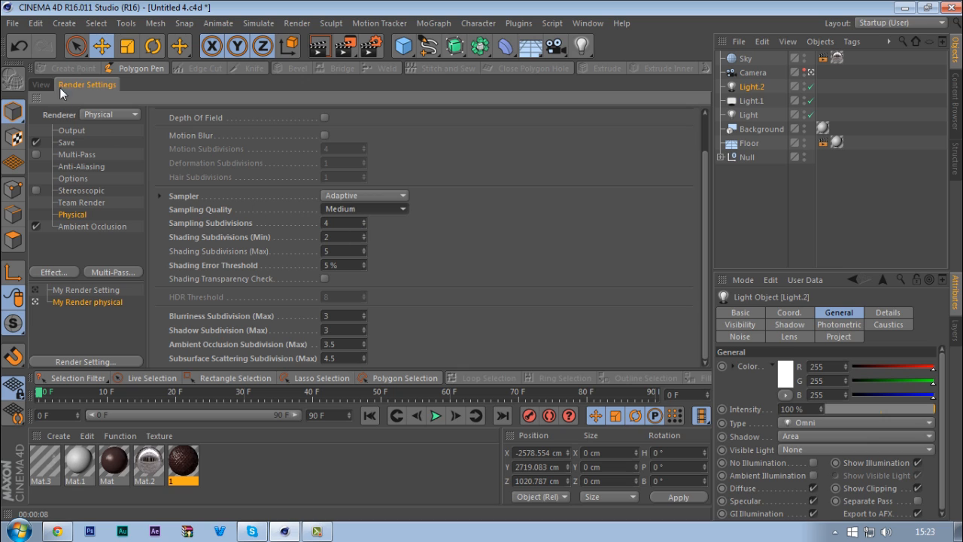
left_click(19, 46)
- Open the Mat material's Reflectance channel and place the Material Editor beside the render settings
double_click(119, 462)
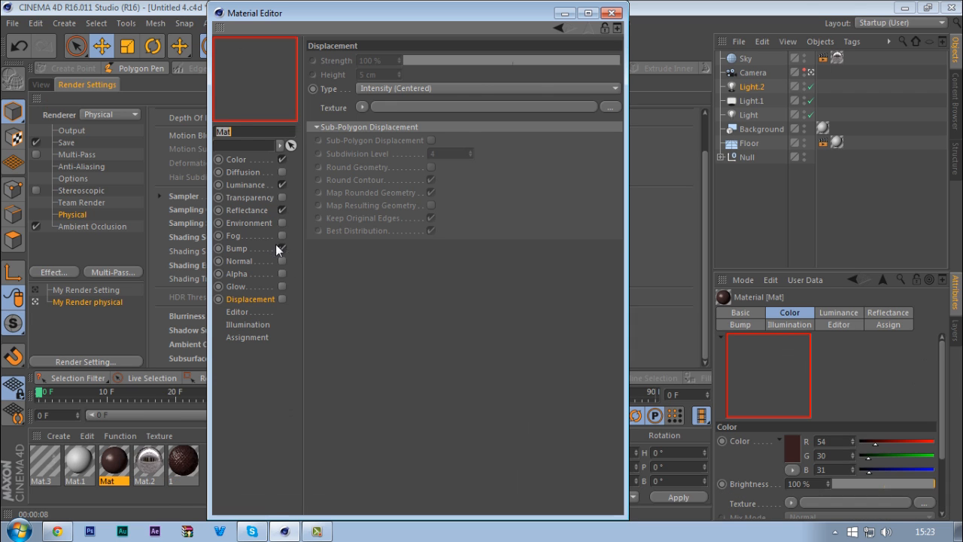
left_click(252, 211)
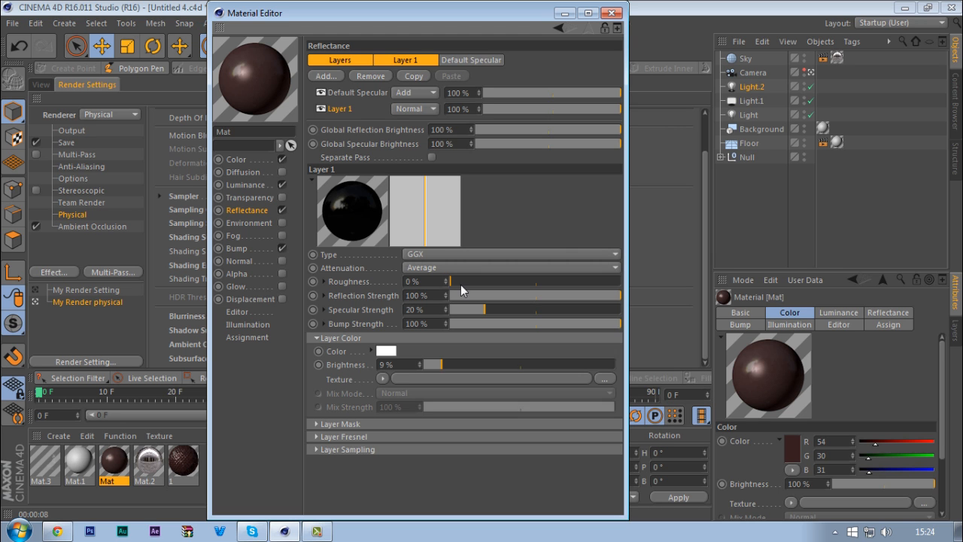
left_click_drag(479, 16, 736, 7)
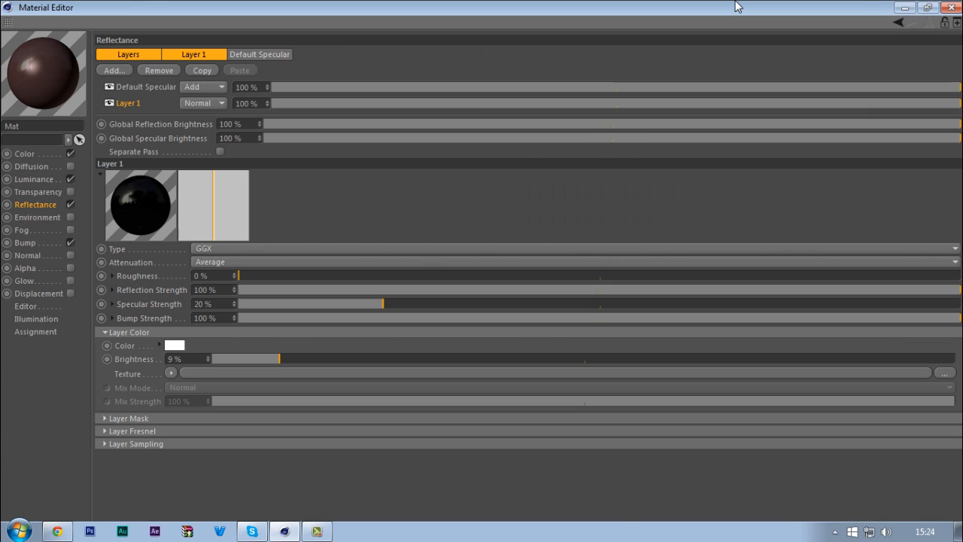
double_click(726, 9)
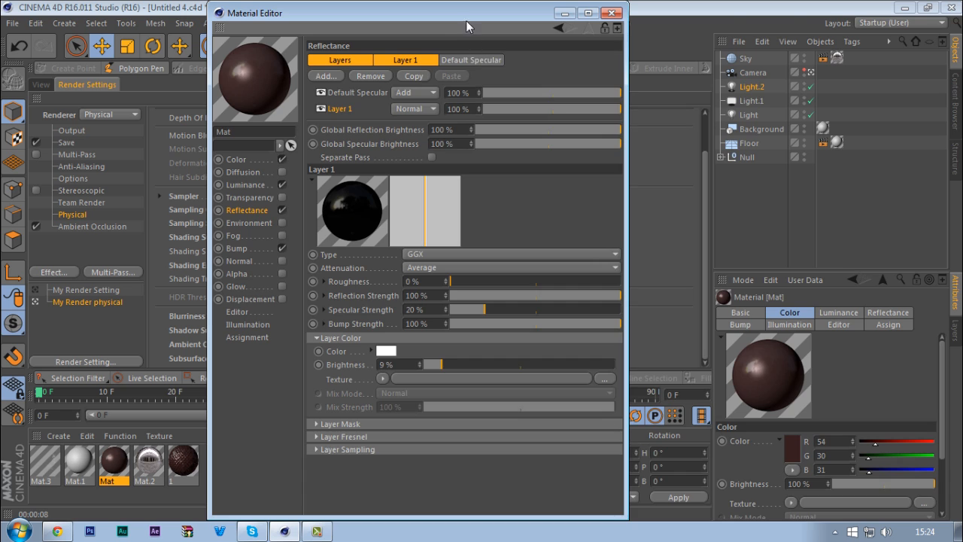
left_click_drag(466, 21, 673, 30)
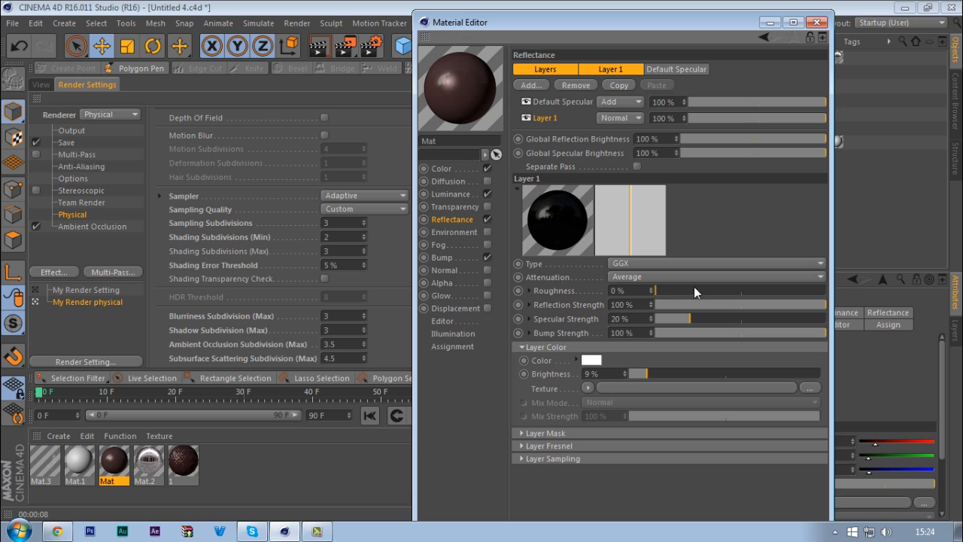
- Try a Layer 1 roughness of 29 % and 63 % on Mat's reflectance, and return it to 0 %
left_click_drag(693, 291, 706, 291)
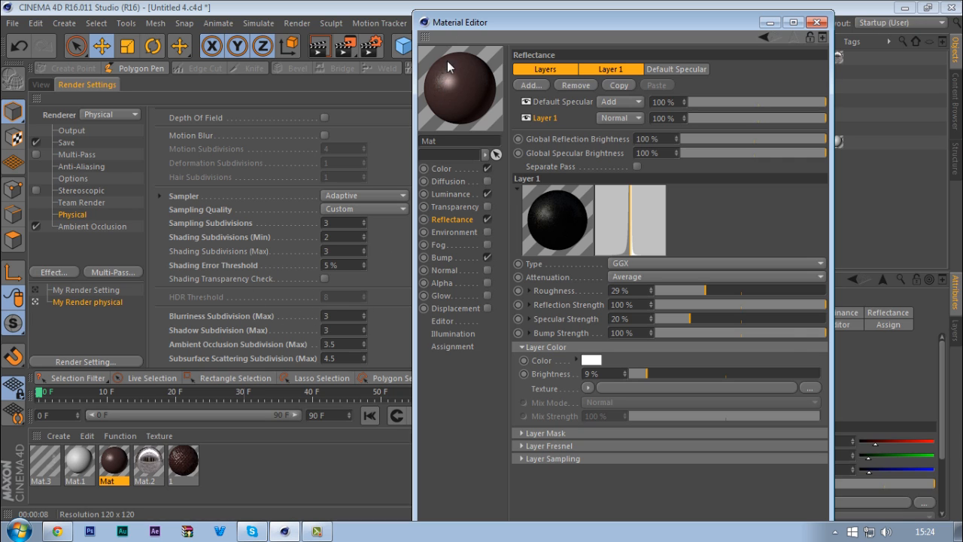
left_click(764, 291)
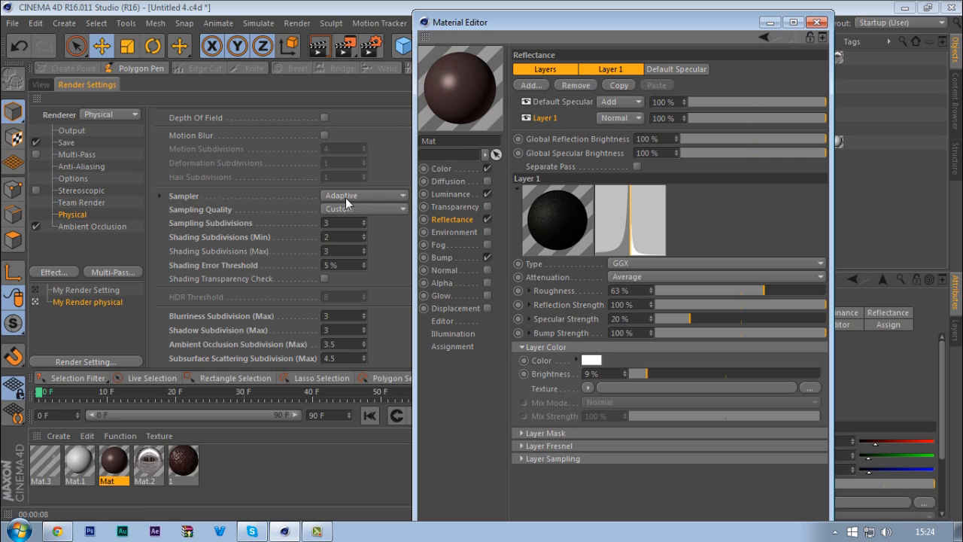
left_click_drag(762, 290, 300, 269)
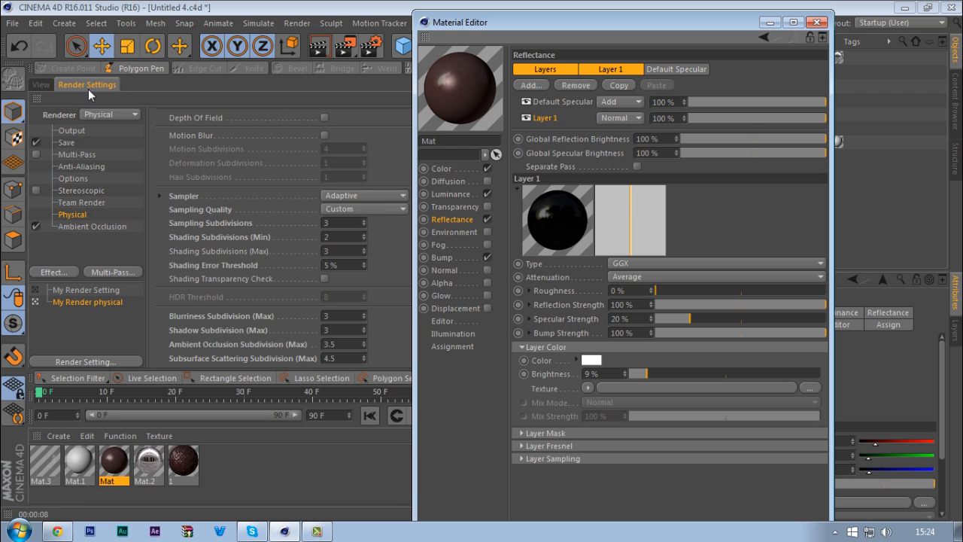
- Return to the Perspective view and move the Material Editor aside to examine the tubes
left_click(46, 86)
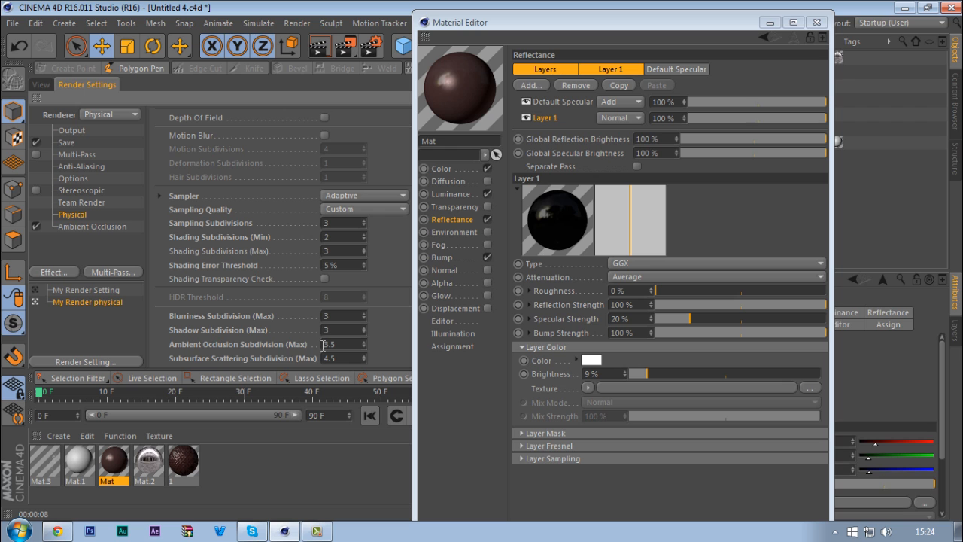
left_click(43, 85)
left_click_drag(579, 23, 702, 14)
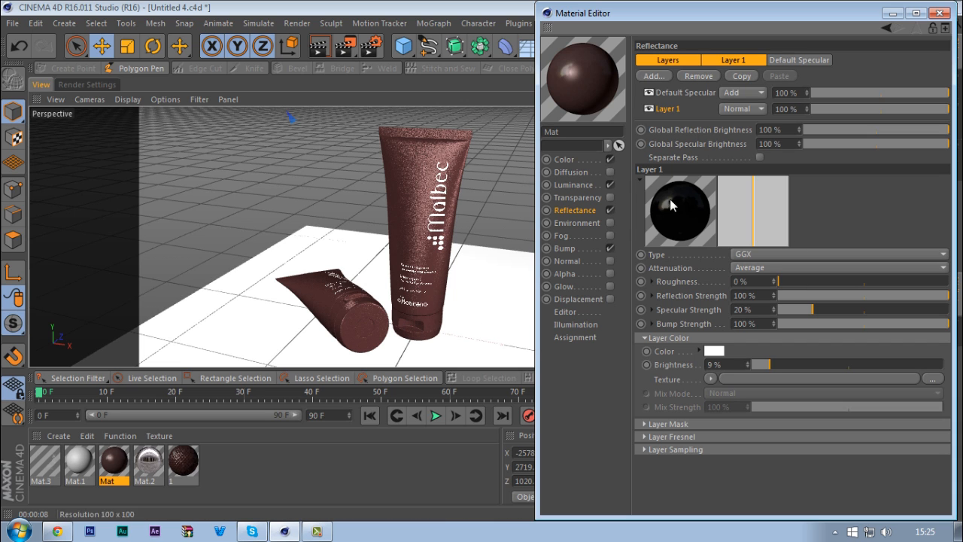
left_click_drag(723, 24, 662, 21)
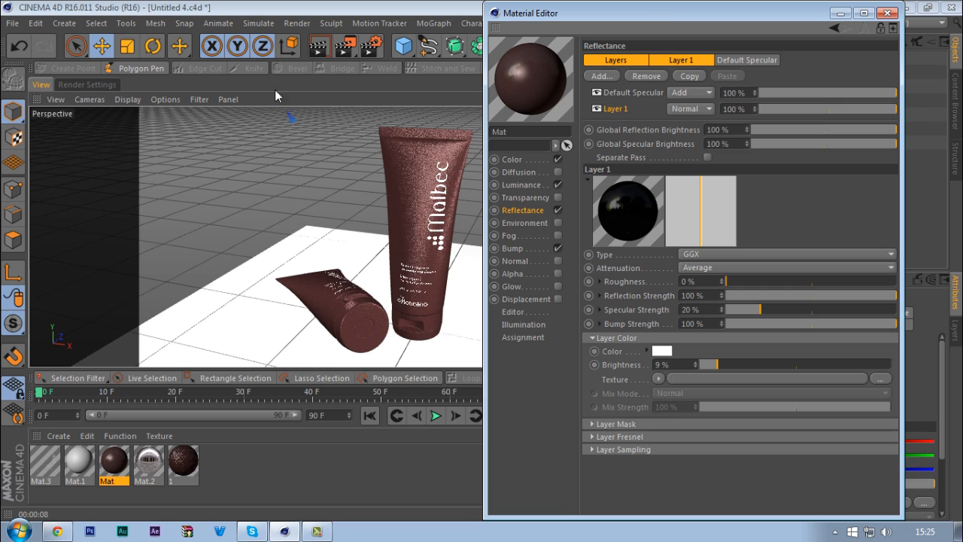
- Show Mat's Luminance channel with its Subsurface Scattering texture and set the renderer's Subsurface Scattering Subdivision (Max) to 3
left_click(91, 84)
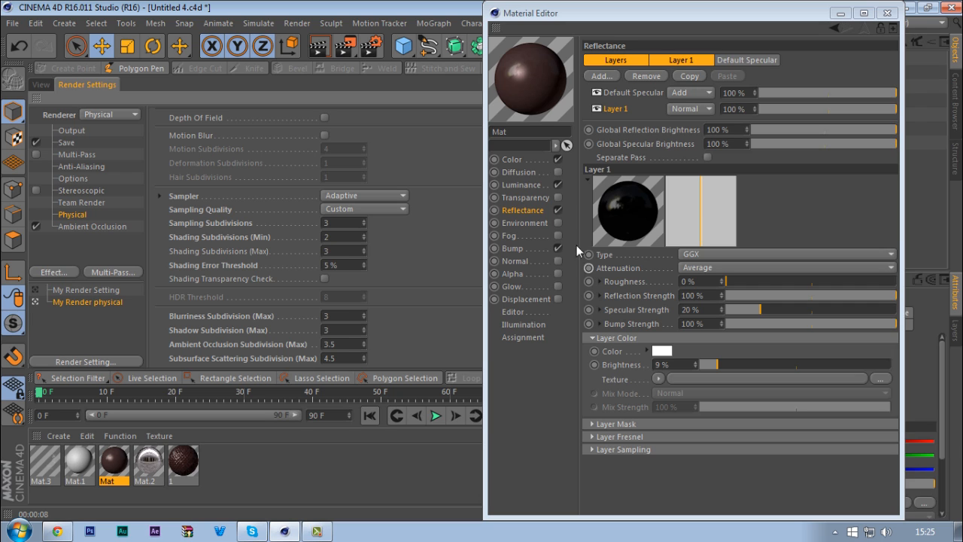
left_click(524, 185)
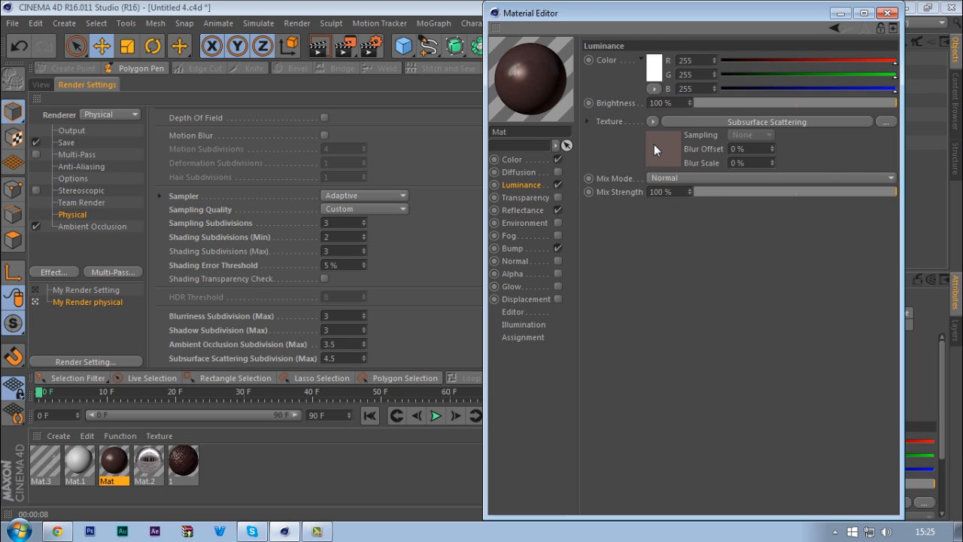
left_click(342, 358)
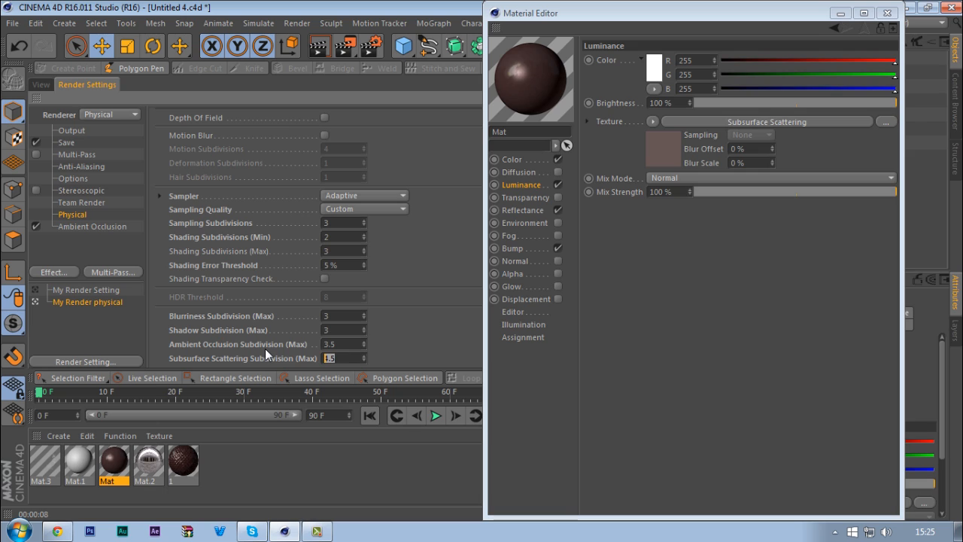
type("3")
left_click(317, 531)
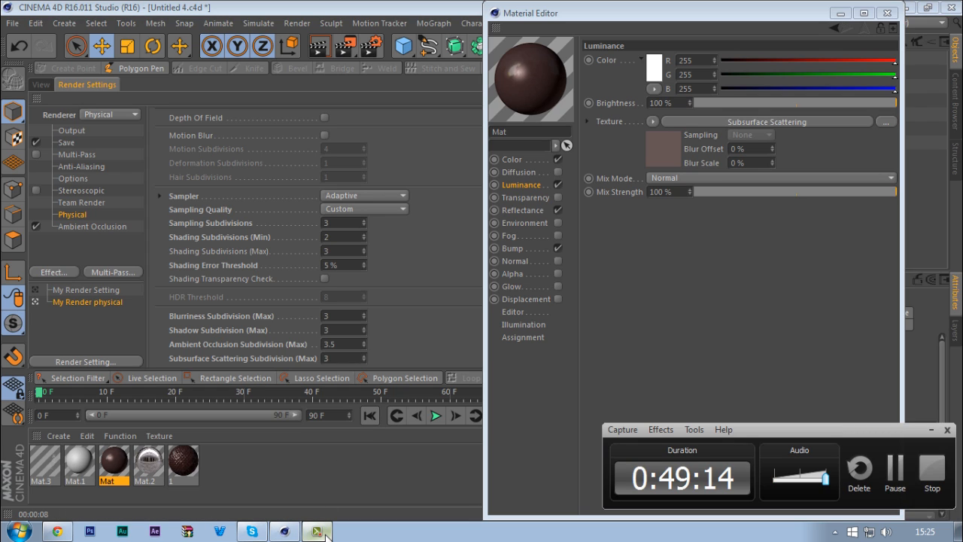
left_click(326, 535)
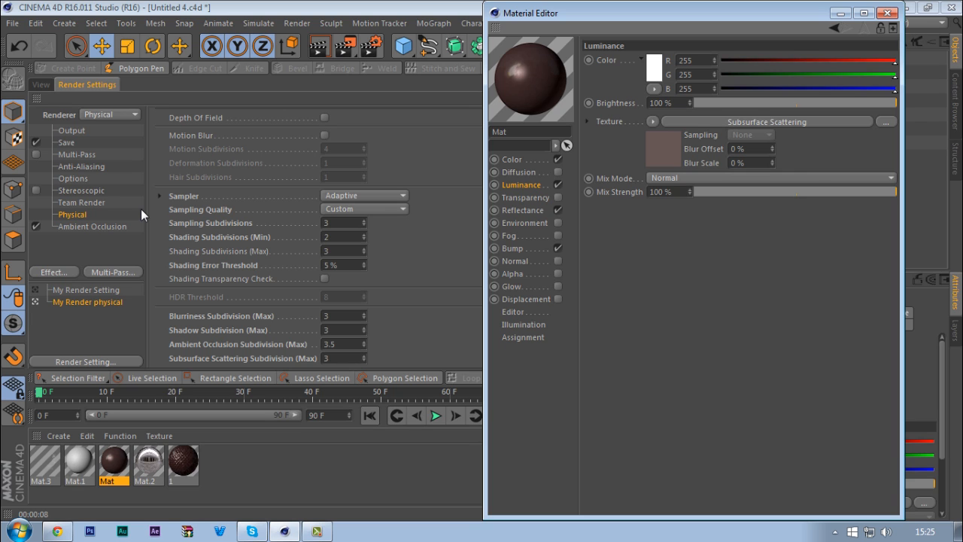
- Review the Anti-Aliasing, Physical and Ambient Occlusion render settings and return to the Perspective view
left_click(88, 167)
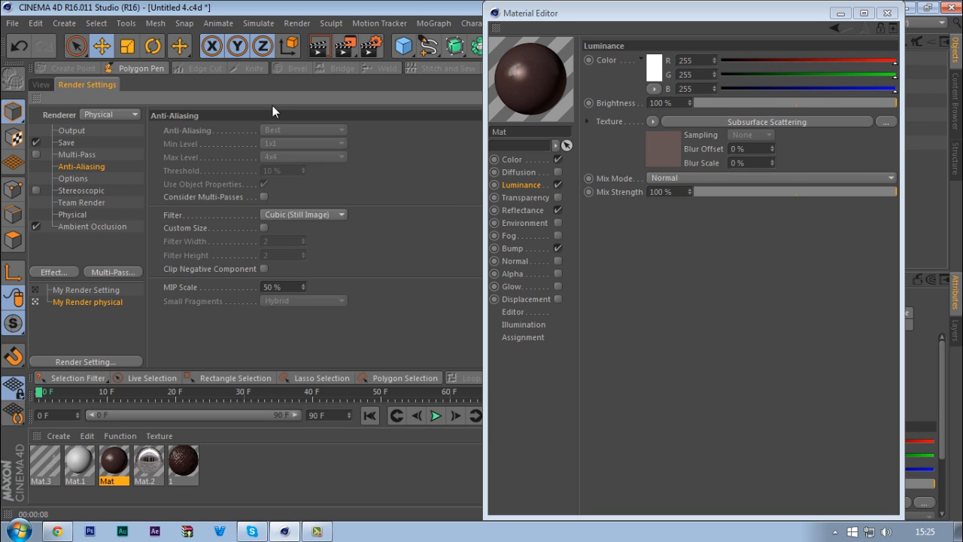
left_click(94, 223)
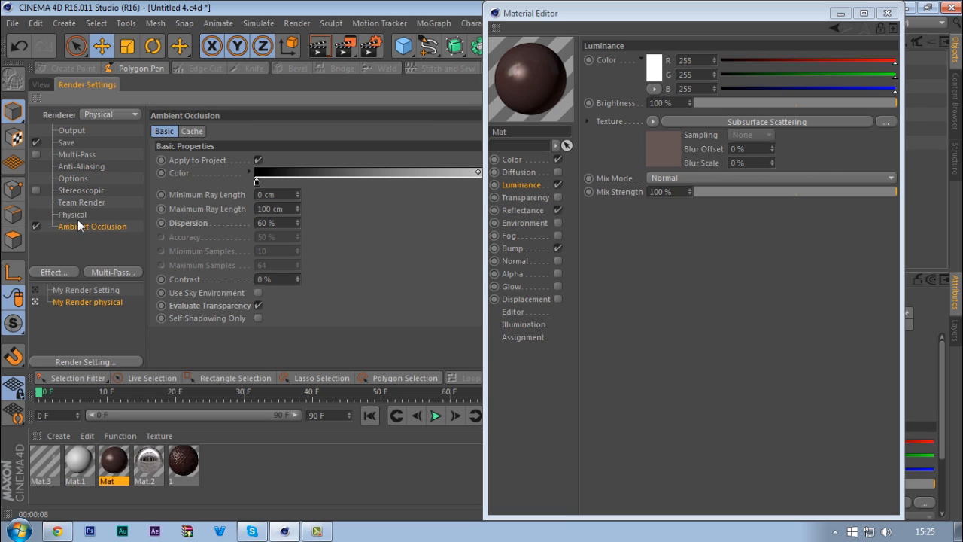
left_click(85, 214)
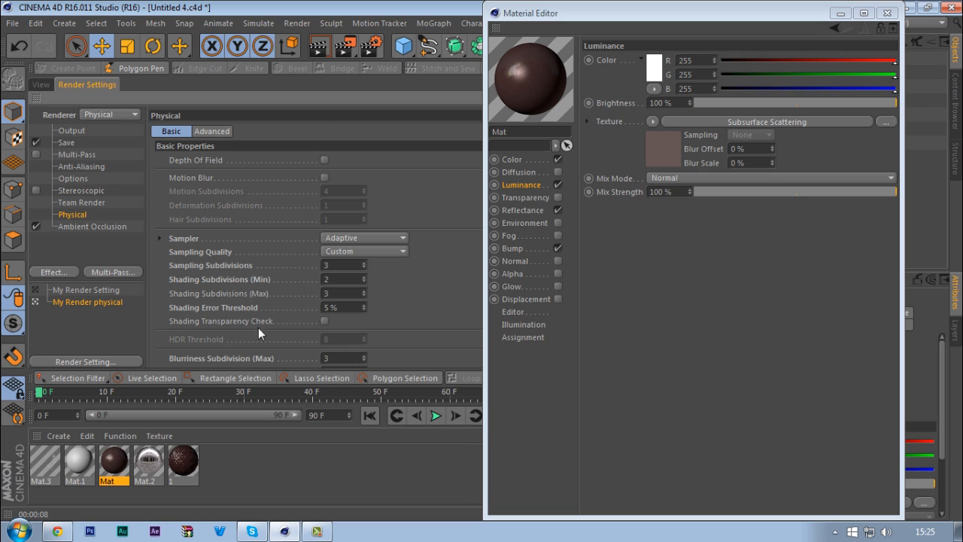
scroll(250, 300, "down", 1)
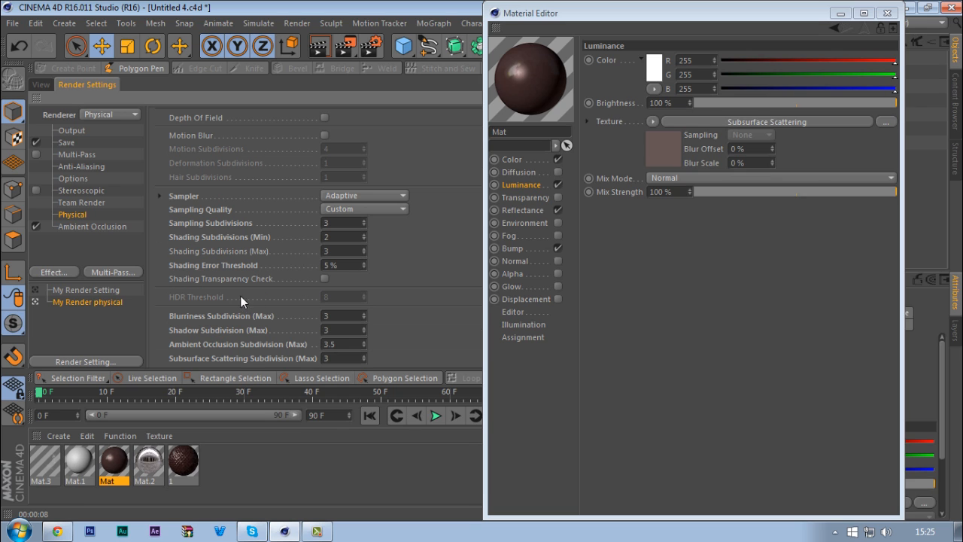
left_click(75, 227)
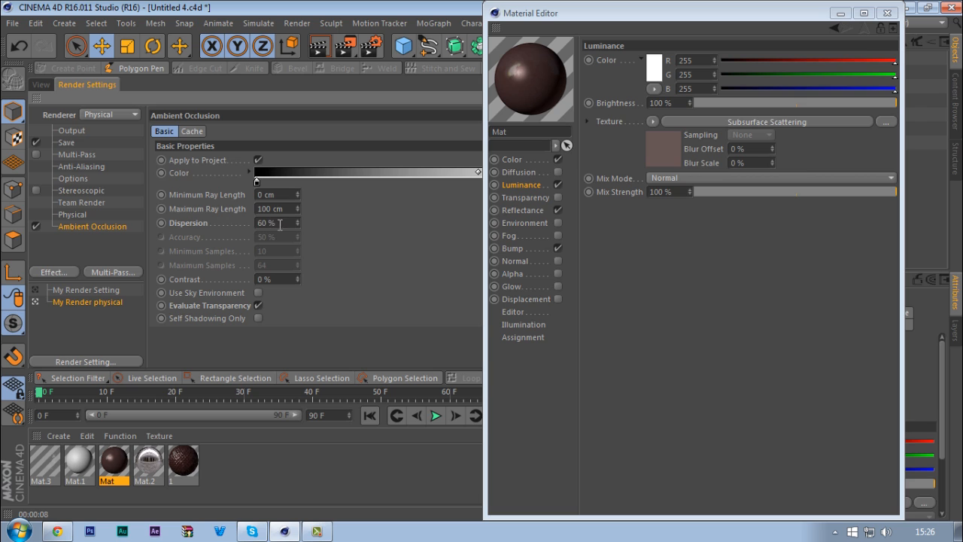
left_click(40, 82)
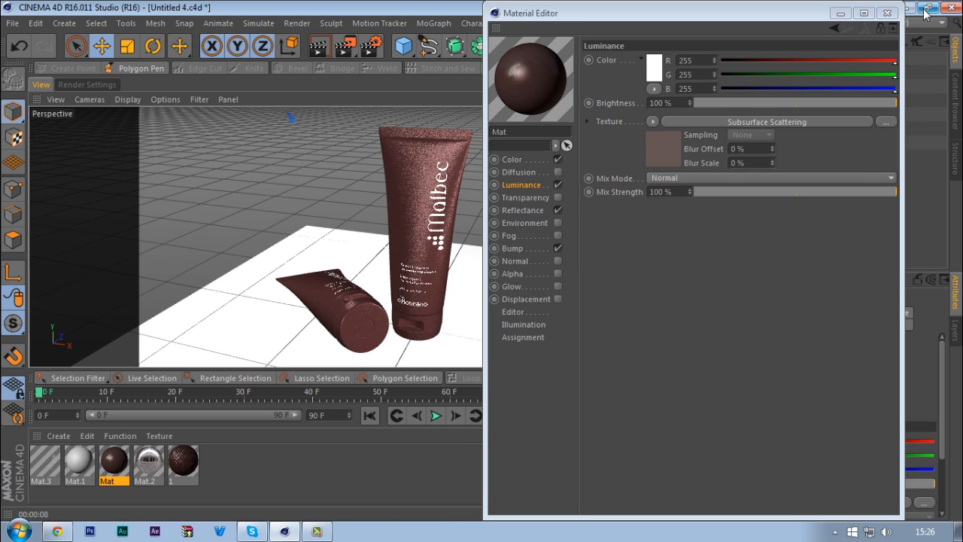
- Close the Material Editor and show the settings of the scene lights Light and Light.1
left_click(887, 13)
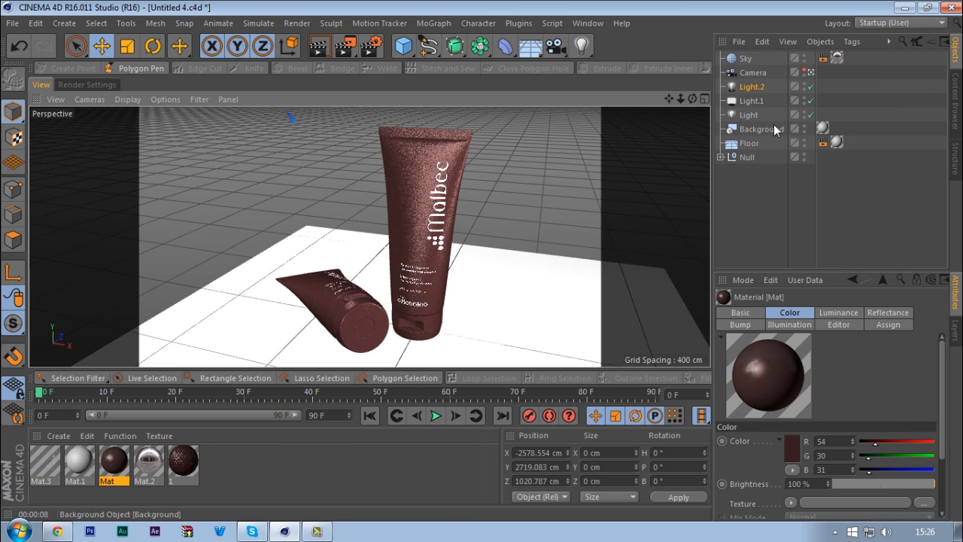
left_click(749, 115)
left_click(751, 101)
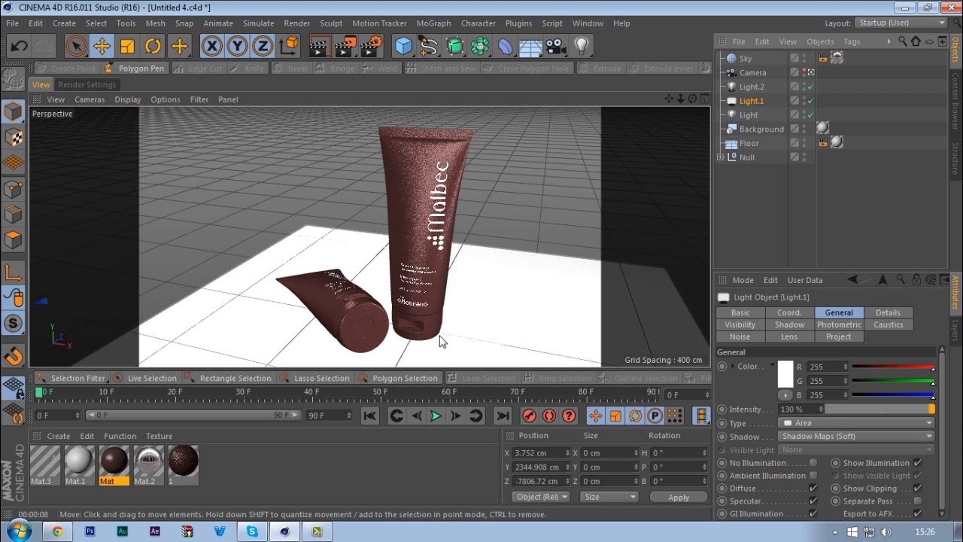
- Show the Save Preset and Load Preset options for the My Render physical render setting, then return to the Perspective view
left_click(82, 85)
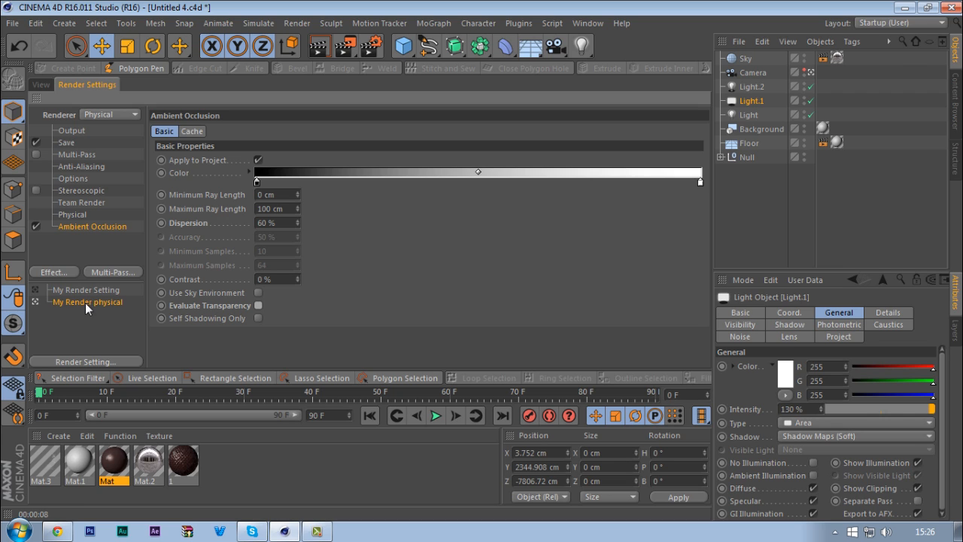
left_click(98, 362)
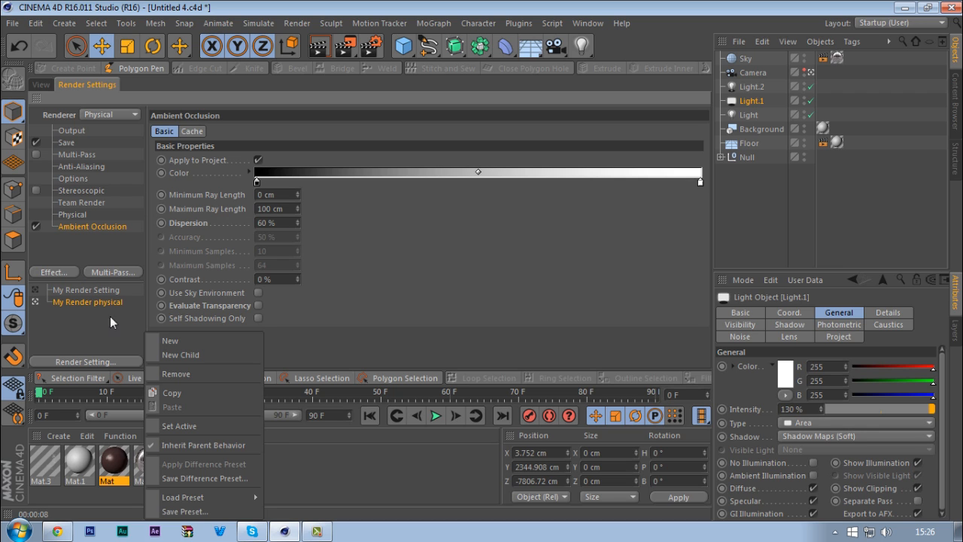
left_click(192, 511)
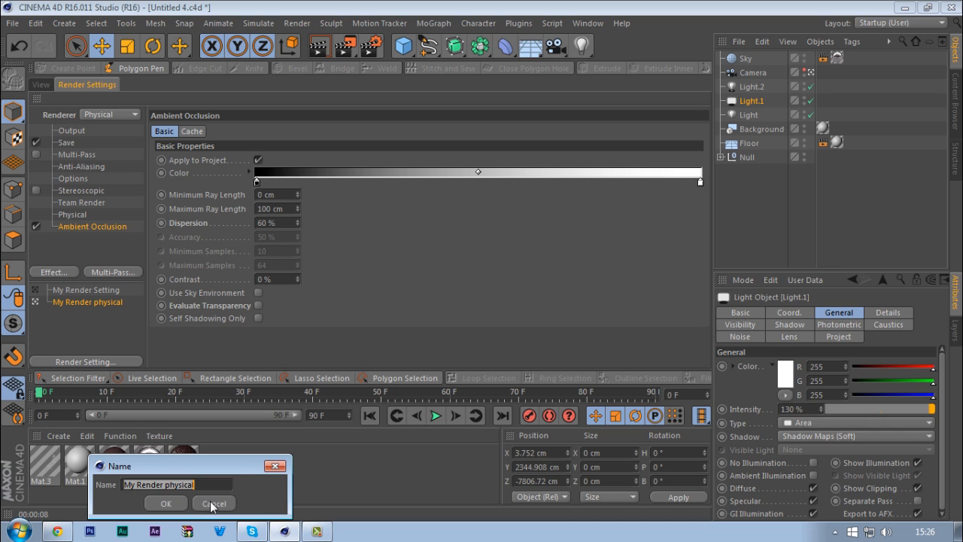
left_click(212, 504)
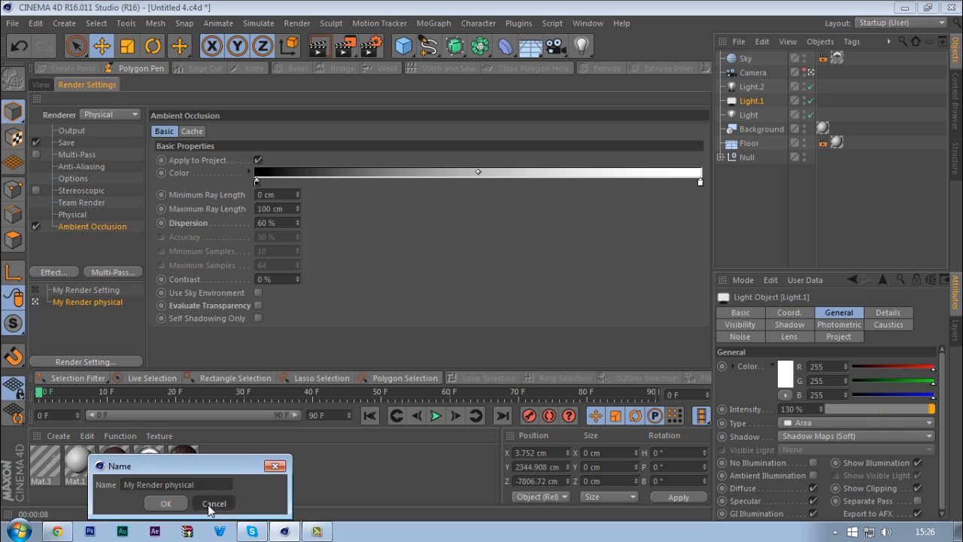
left_click(83, 362)
mouse_move(187, 498)
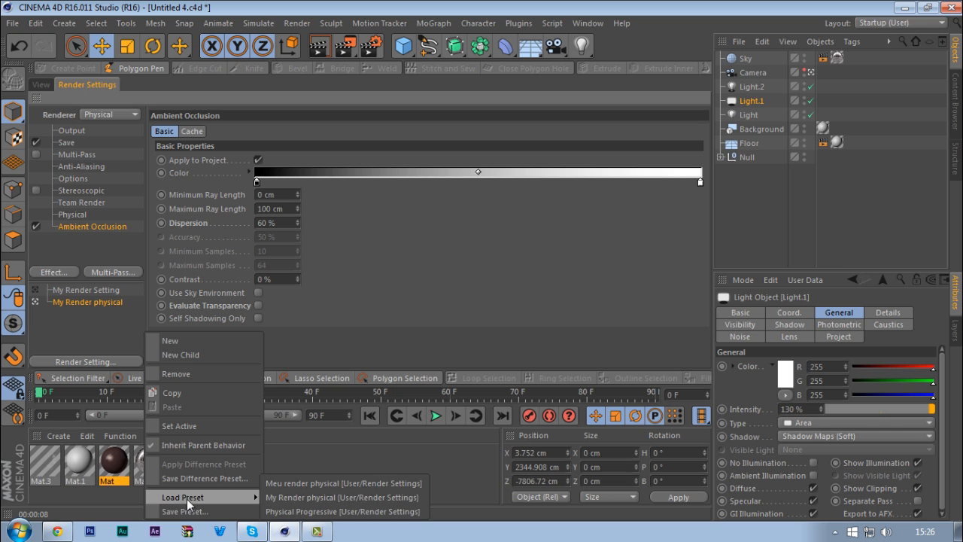
left_click(359, 499)
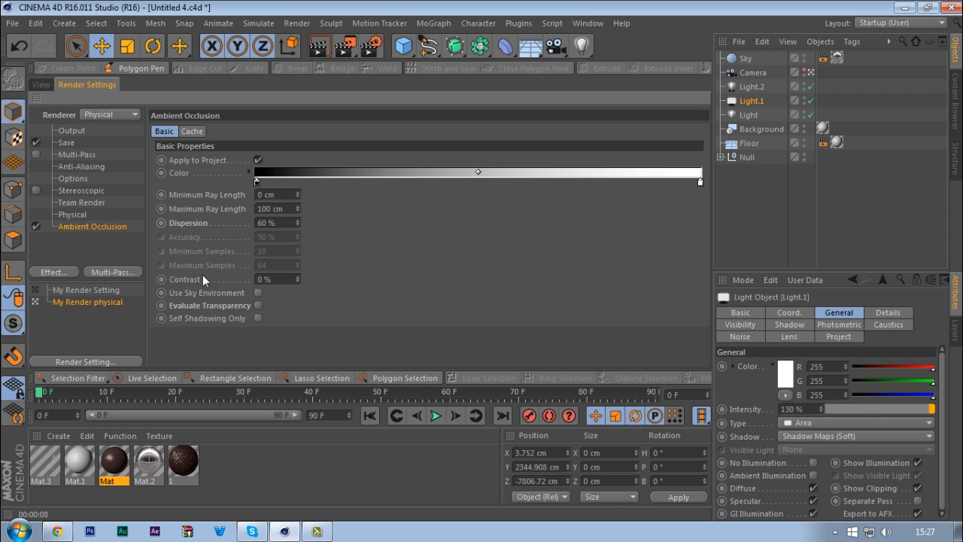
left_click(42, 86)
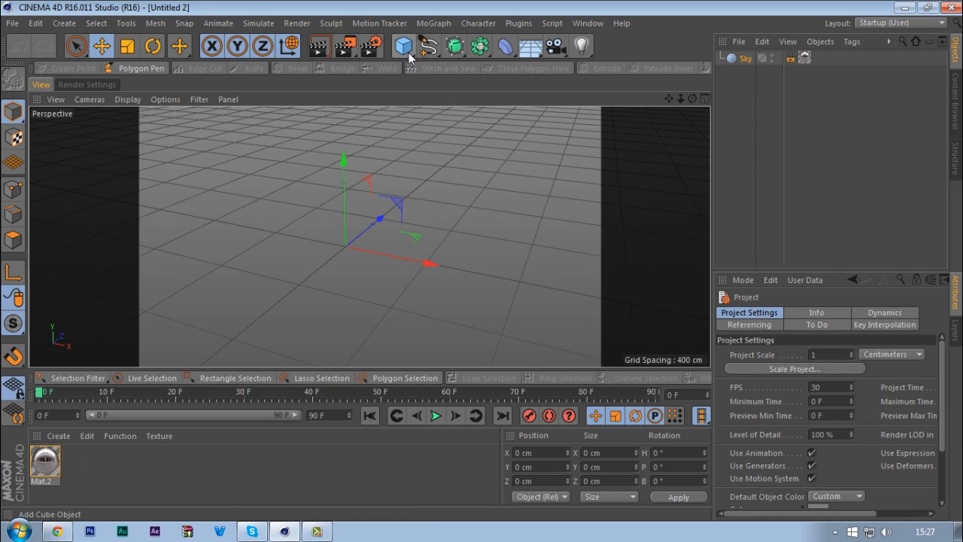
- Add a Disc to the Untitled 2 scene, set Disc Segments to 1, adjust its Rotation Segments and make it editable
left_click_drag(410, 58, 455, 91)
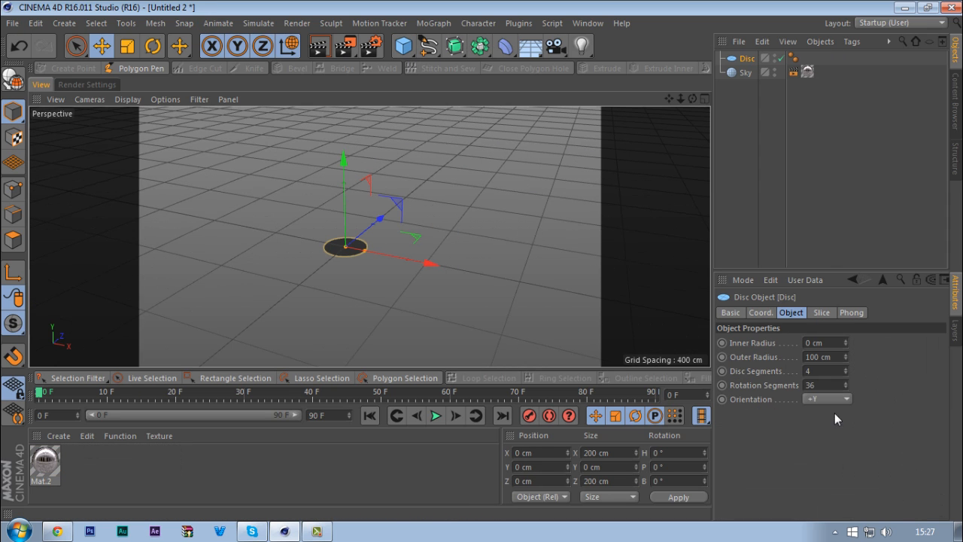
left_click(846, 369)
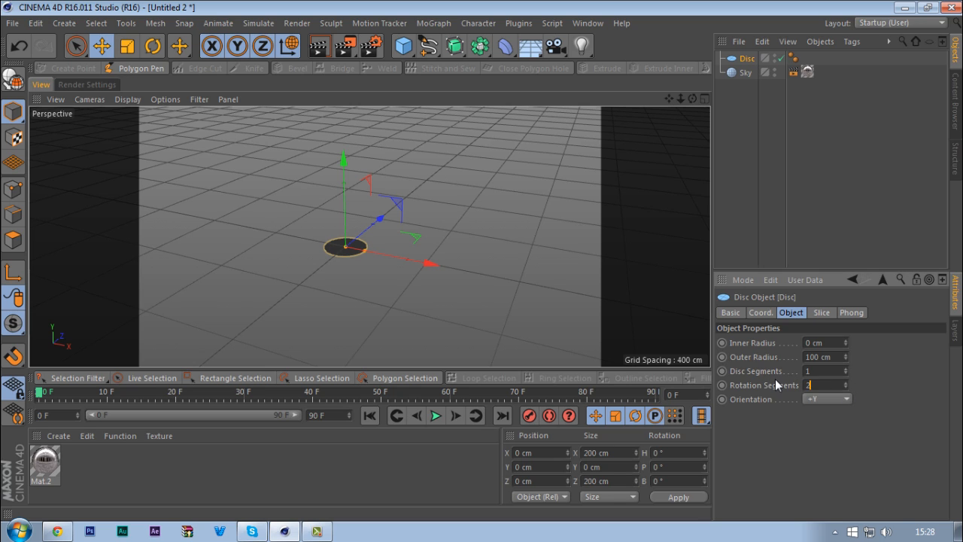
key("c")
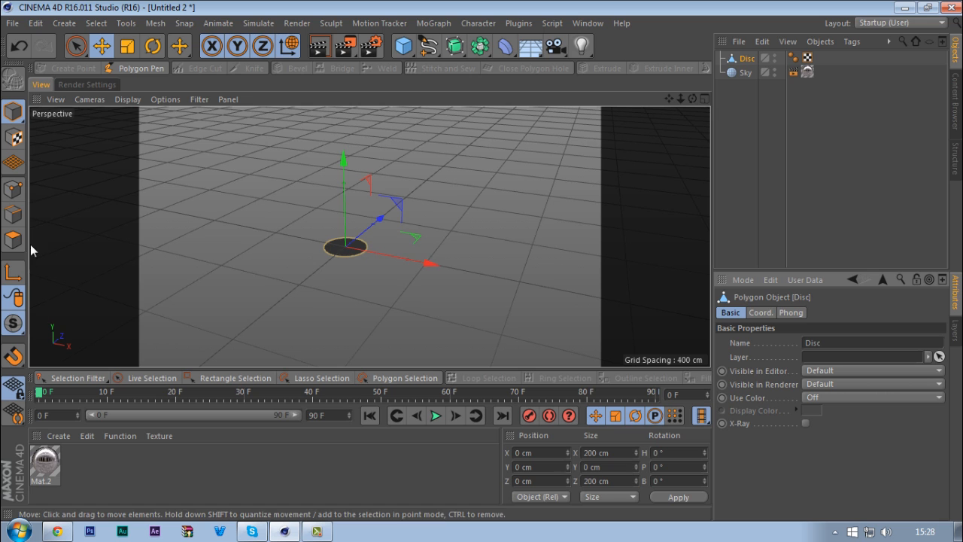
- Select the disc's outer edge loop and extrude it upward in stages to about 169 cm, widening it to about 217 cm
left_click(13, 215)
left_click(479, 376)
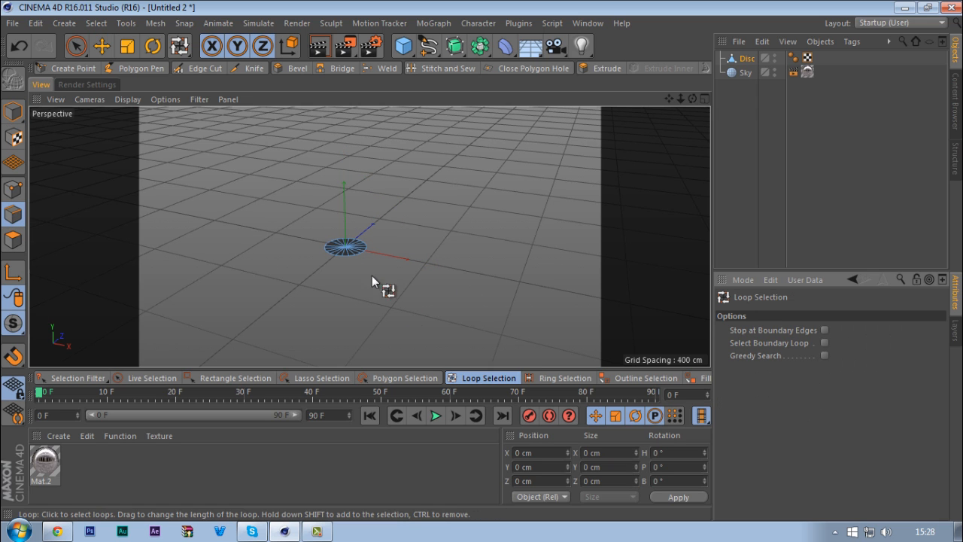
left_click(331, 244)
scroll(331, 245, "up", 5)
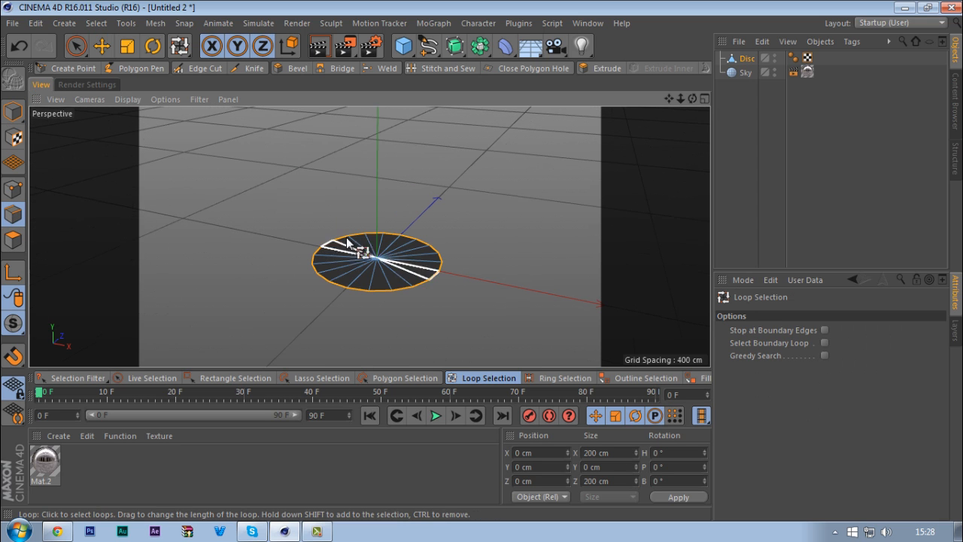
key("e")
left_click_drag(377, 171, 380, 124, "ctrl")
key("t")
key("e")
key("t")
left_click_drag(319, 126, 378, 71)
key("e")
scroll(380, 297, "down", 5)
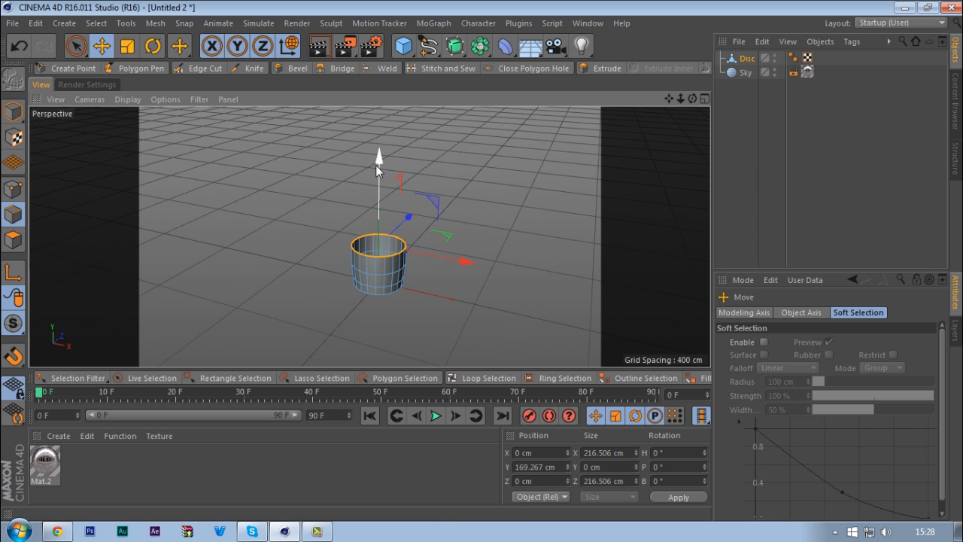
- Extrude the rim up to about 272 cm and 371 cm, narrowing its Z depth to about 204 cm and 171 cm
left_click_drag(375, 165, 376, 138, "ctrl")
key("t")
left_click_drag(415, 194, 409, 195)
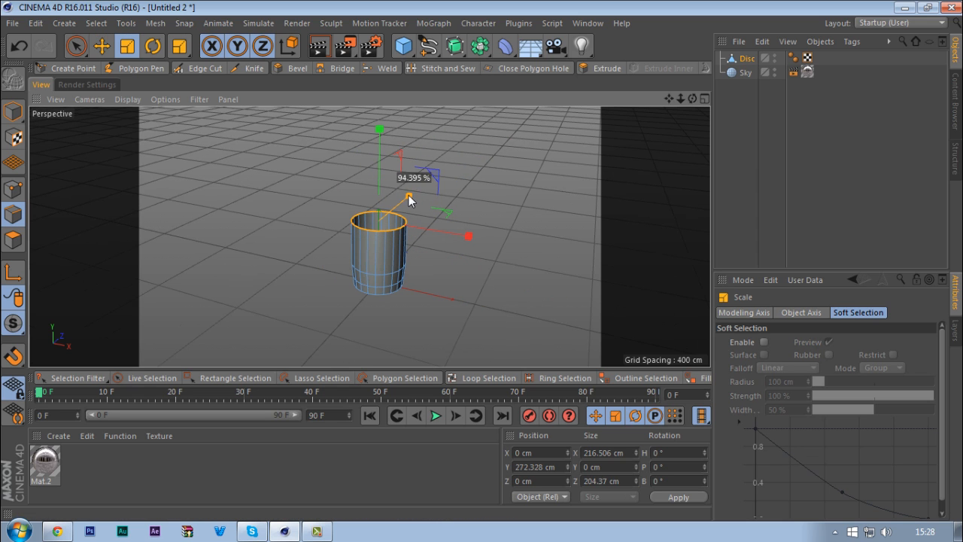
key("e")
left_click_drag(379, 165, 379, 118, "ctrl")
key("t")
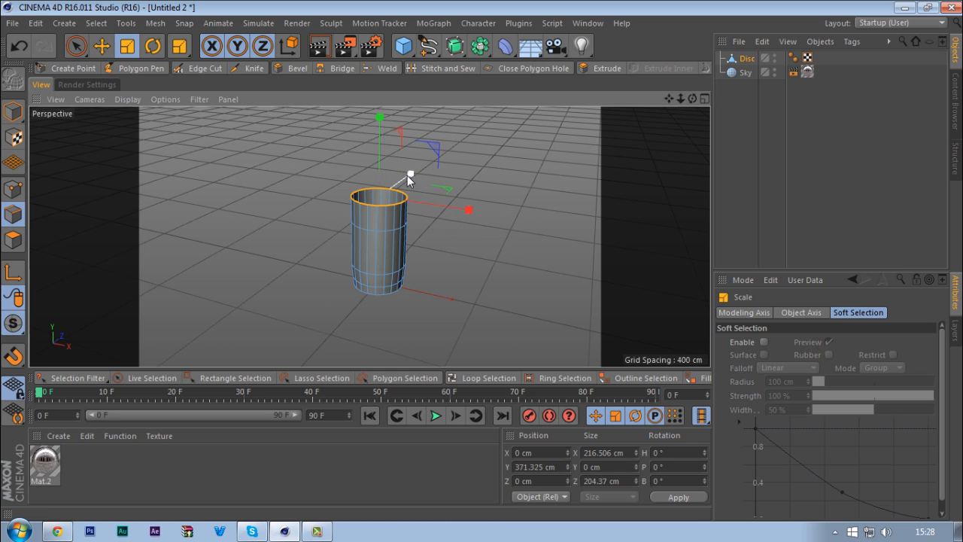
left_click_drag(410, 175, 405, 179)
- Extrude the rim further in stages up to about 525 cm, widening it to about 237 cm and narrowing its depth to about 29 cm
key("e")
left_click_drag(381, 134, 382, 99, "ctrl")
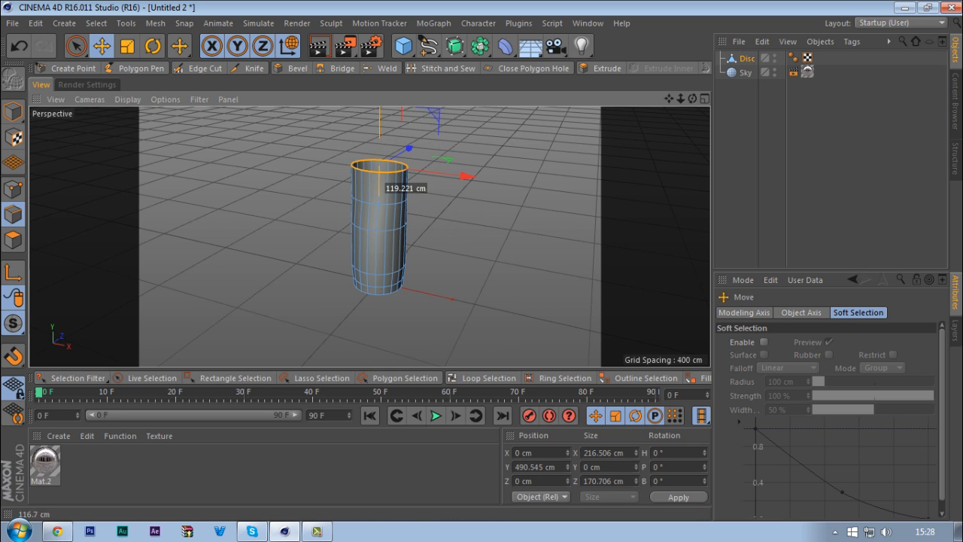
key("t")
left_click_drag(466, 174, 472, 169)
left_click_drag(407, 142, 382, 116)
scroll(380, 177, "up", 3)
key("e")
key("t")
key("e")
- Flatten the tube's open top edge by scaling its Z depth down to about 4 cm
right_click_drag(389, 139, 446, 117, "alt")
left_click_drag(385, 159, 272, 156, "alt")
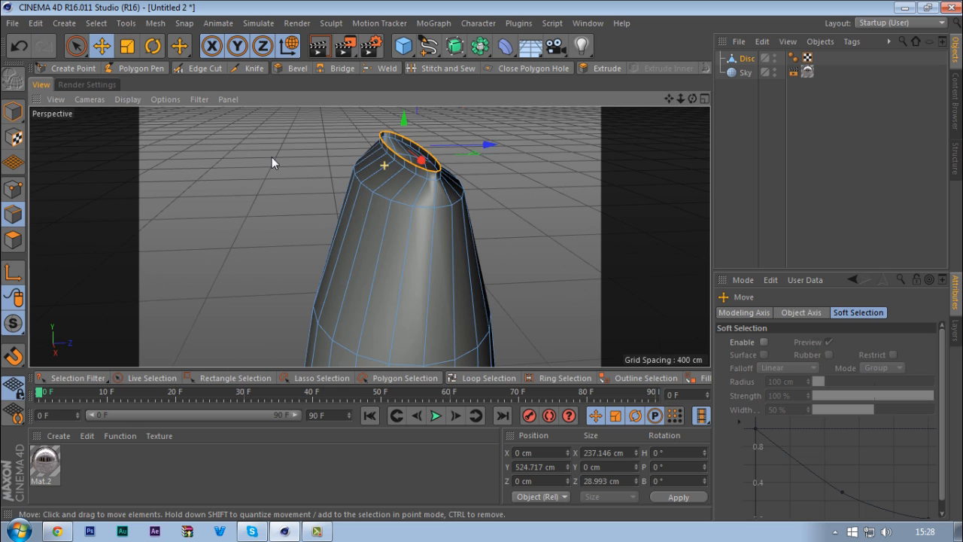
key("t")
left_click_drag(490, 144, 434, 145)
left_click_drag(382, 159, 521, 264, "alt")
- In the Front view, select the edge loop at the tube's mid-height and widen it along X to about 227 cm
left_click(481, 378)
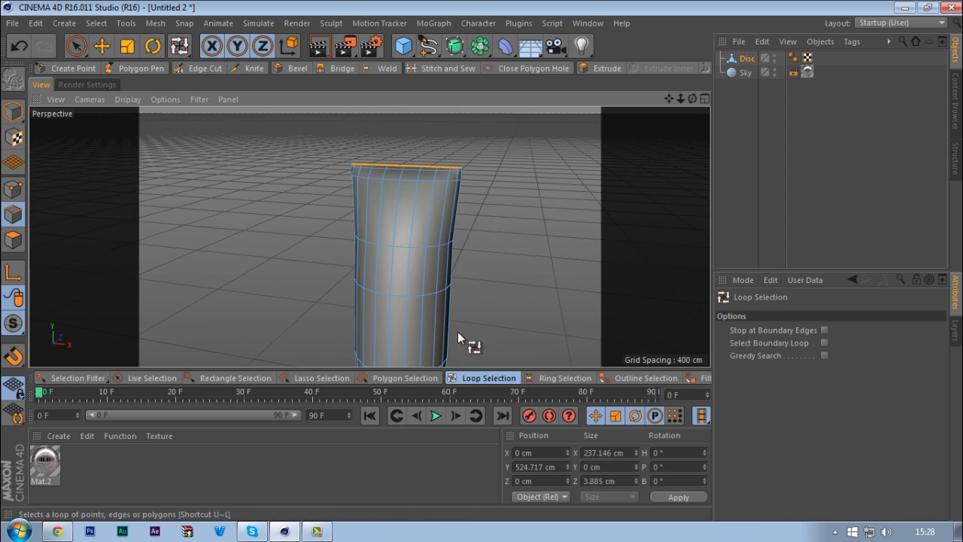
middle_click(414, 301)
middle_click(497, 289)
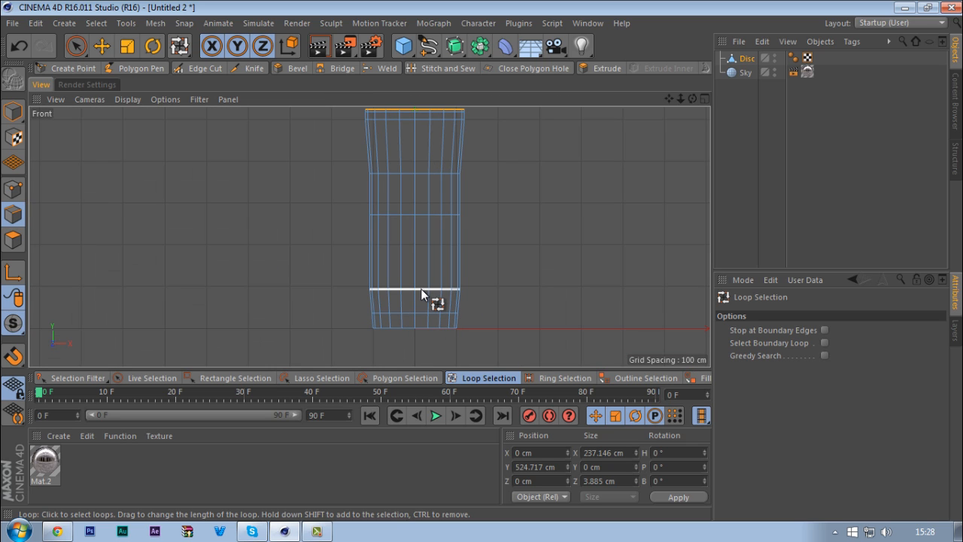
left_click(423, 213)
key("t")
left_click_drag(260, 225, 270, 226)
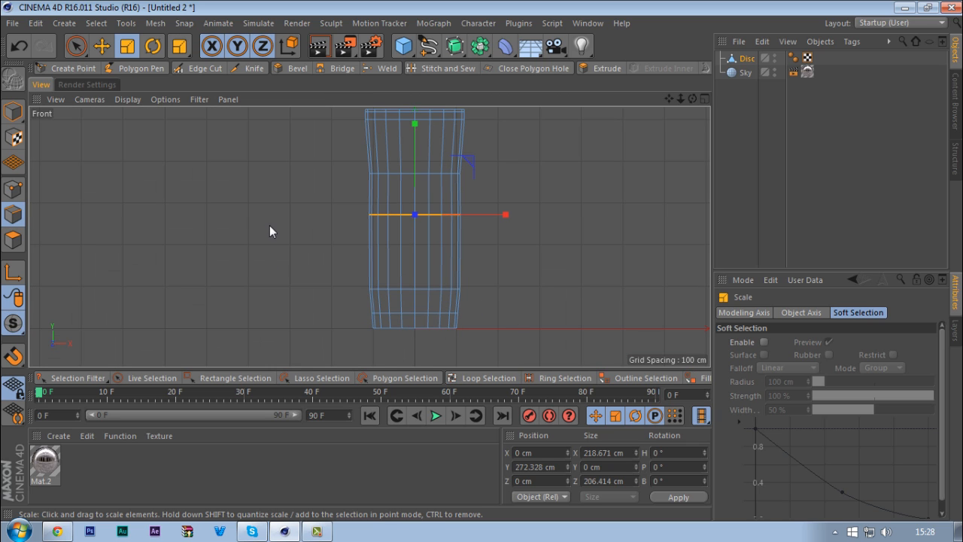
left_click_drag(510, 213, 421, 309)
- Select the edge loop above the middle one and widen it along X to about 231 cm
left_click(489, 378)
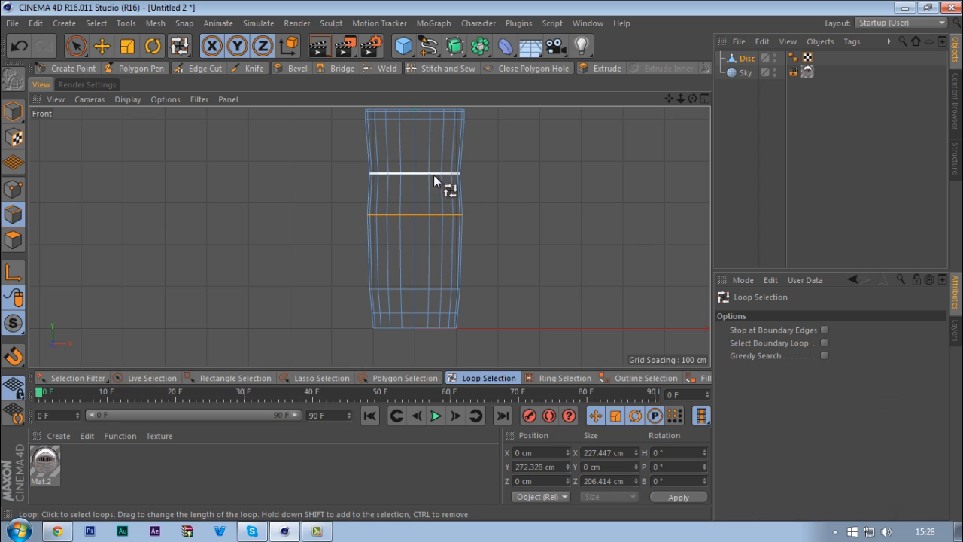
left_click(435, 173)
key("t")
left_click_drag(489, 172, 495, 173)
scroll(428, 308, "down", 2)
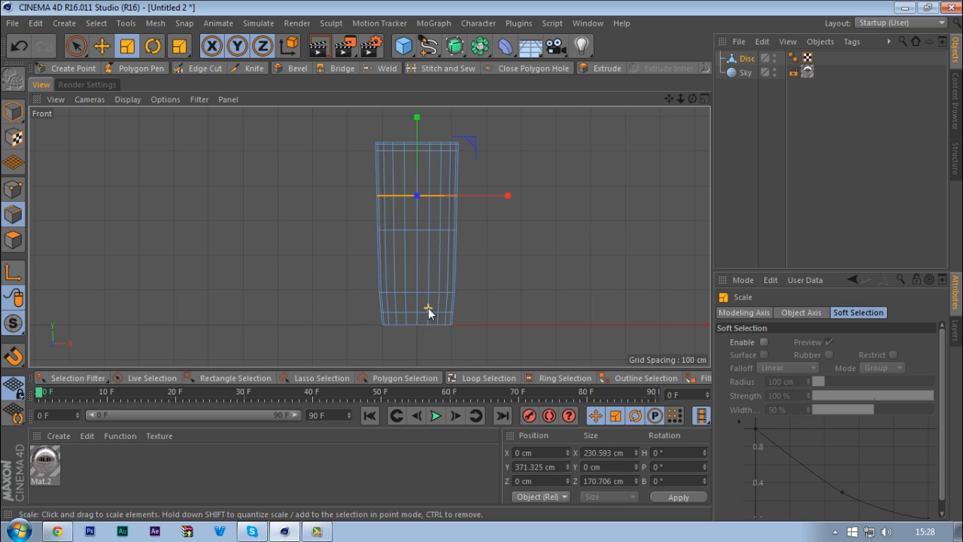
- Reselect the tube's mid-height edge loop and widen it along X to about 245 cm
scroll(422, 263, "up", 3)
key("u")
key("l")
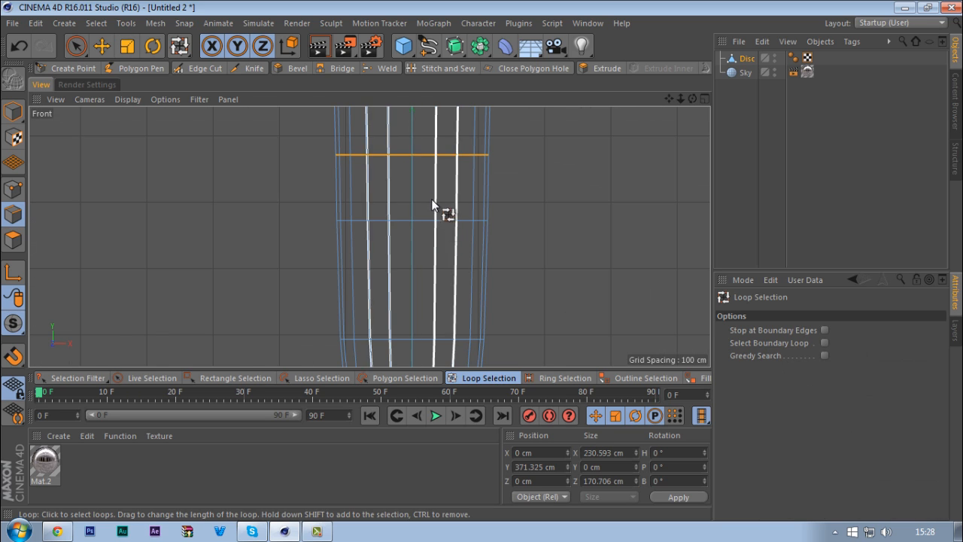
left_click(425, 220)
key("t")
left_click_drag(504, 220, 513, 219)
- Reselect the edge loop above the middle one and widen it along X to about 261 cm
left_click(484, 378)
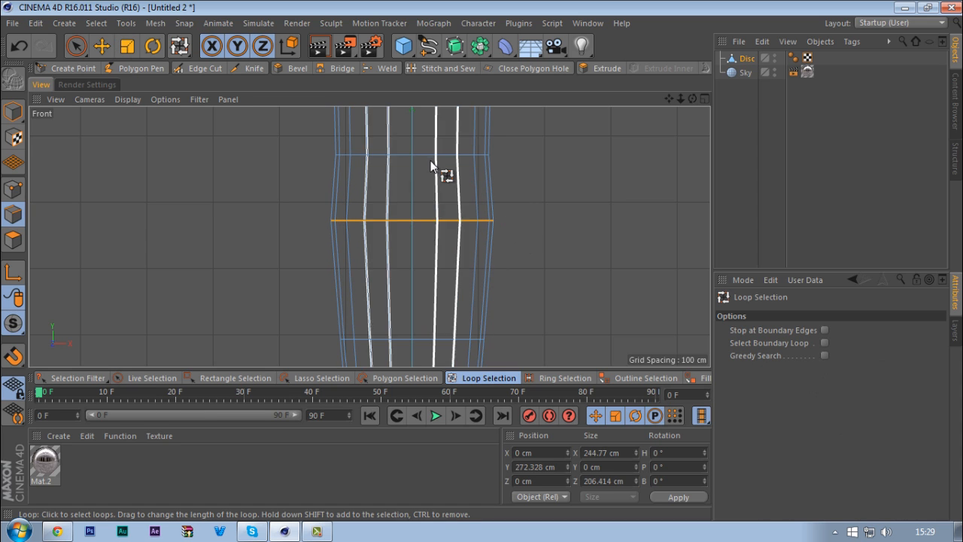
left_click(430, 156)
key("t")
left_click_drag(503, 154, 515, 152)
scroll(466, 263, "down", 3)
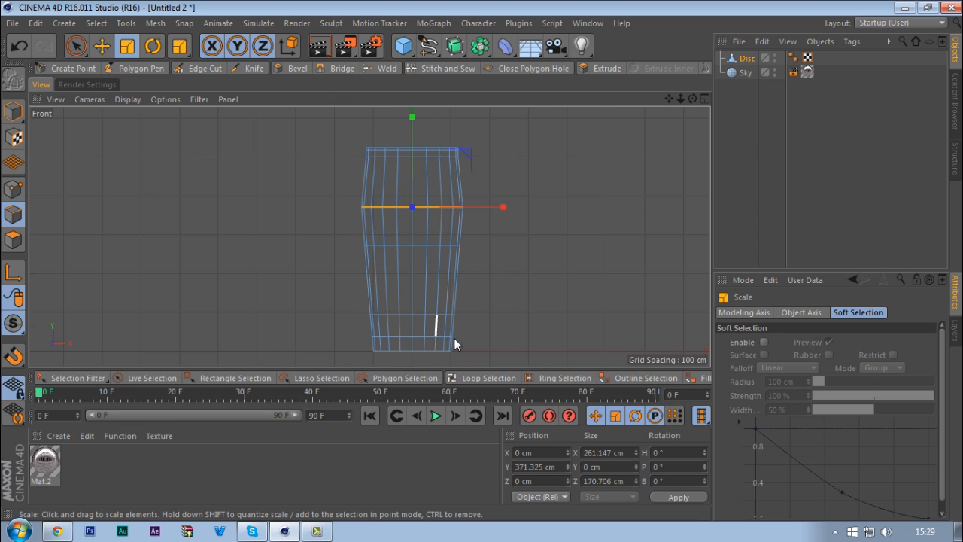
- Select the third edge loop from the tube's top and widen it along X to about 268 cm
left_click(485, 378)
left_click(418, 156)
key("t")
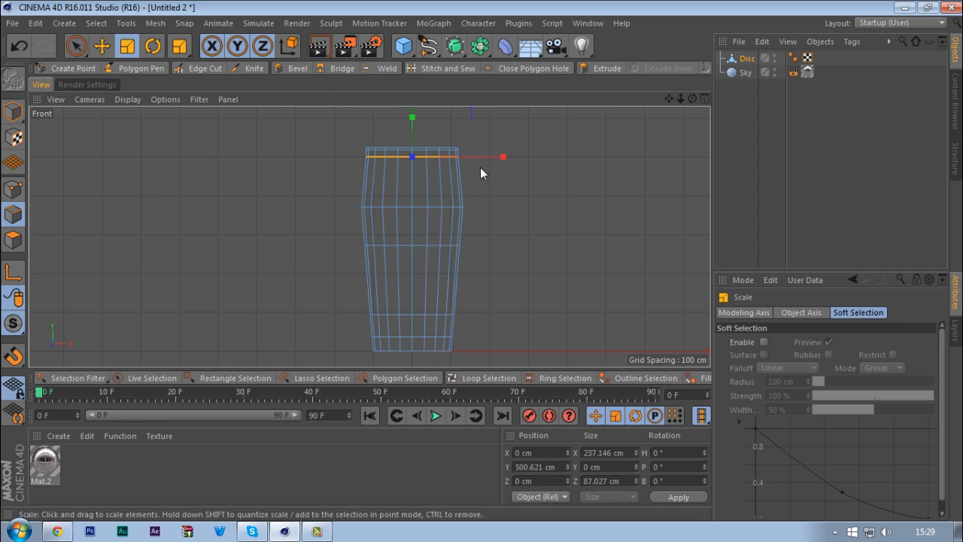
left_click_drag(497, 157, 509, 155)
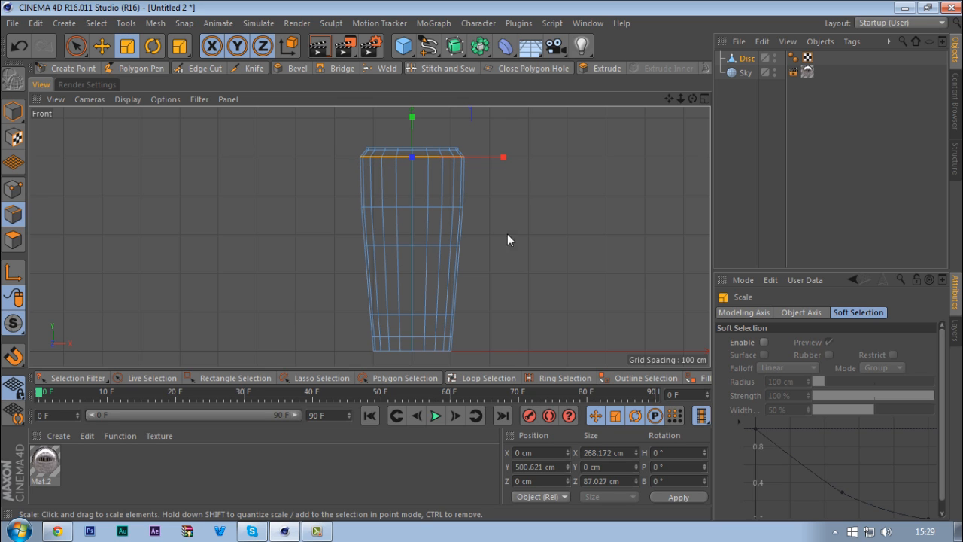
- Widen the tube's two topmost edge loops along X to about 269 cm and 272 cm, so the sides line up
left_click(487, 377)
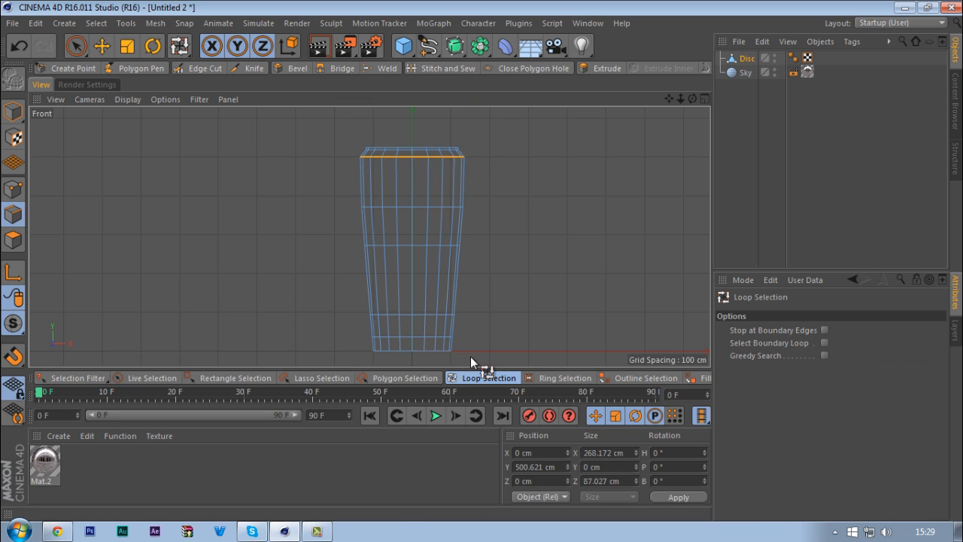
left_click(427, 151)
key("t")
left_click_drag(479, 149, 496, 149)
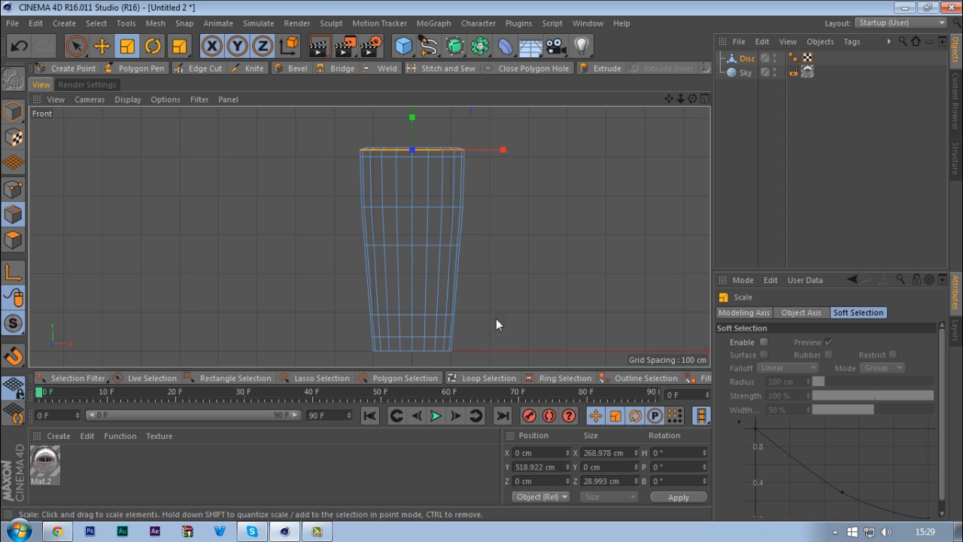
left_click(487, 377)
left_click(433, 147)
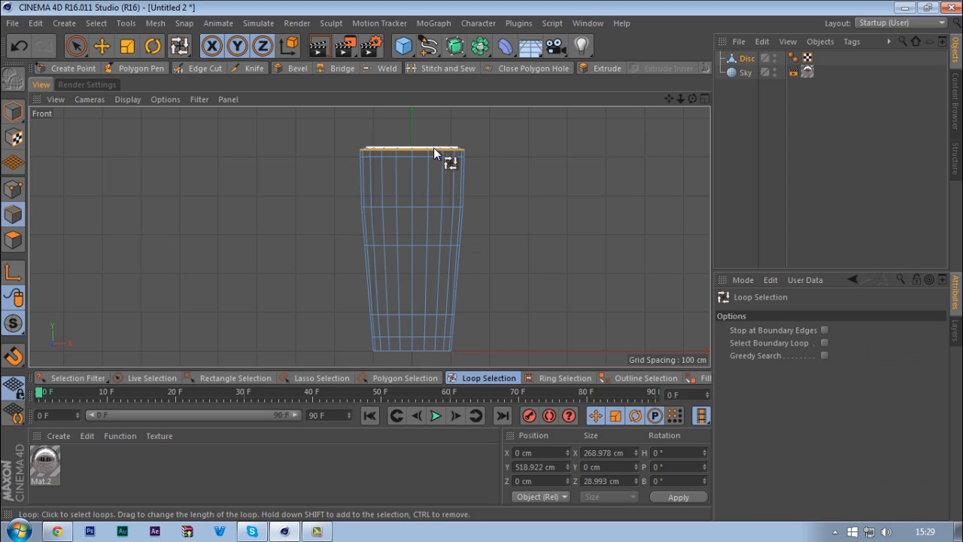
key("t")
left_click_drag(463, 147, 505, 153)
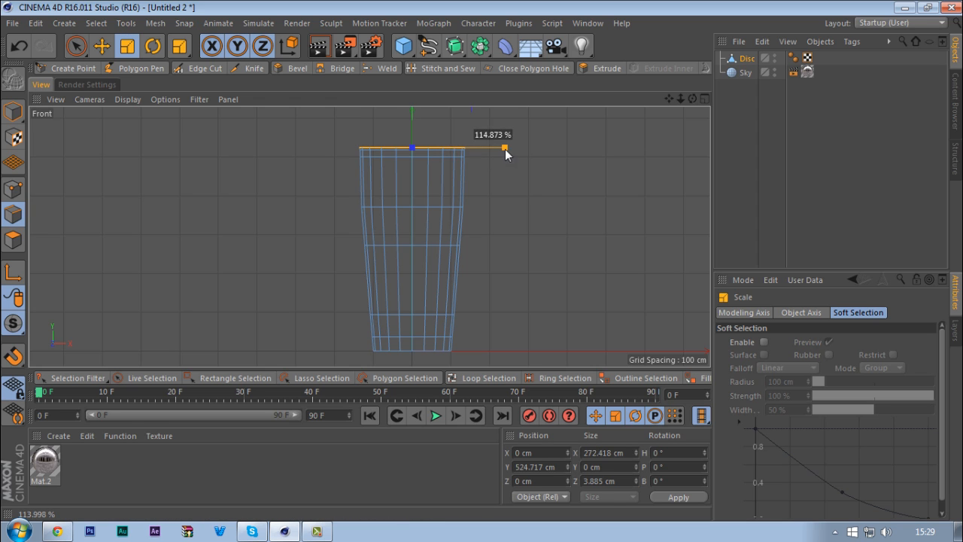
- Extrude the flattened top edge up to about 558 cm as the tube's seal and examine the shape in Perspective
right_click_drag(402, 116, 462, 109, "alt")
key("e")
left_click_drag(448, 134, 448, 89, "ctrl")
middle_click(412, 185)
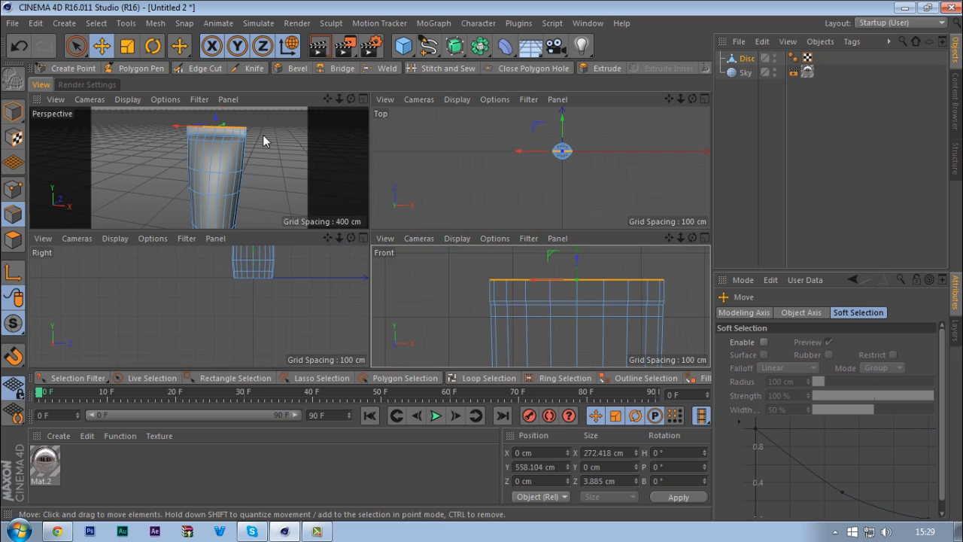
middle_click(262, 135)
left_click_drag(413, 228, 408, 268, "alt")
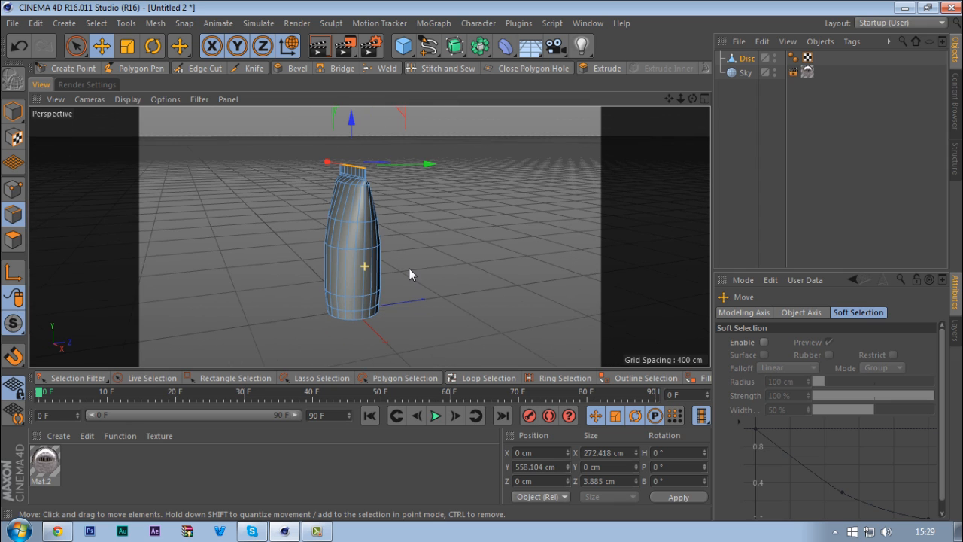
- Delete the Disc tube and add a Circle spline oriented on the XZ plane
left_click(727, 60)
key("Delete")
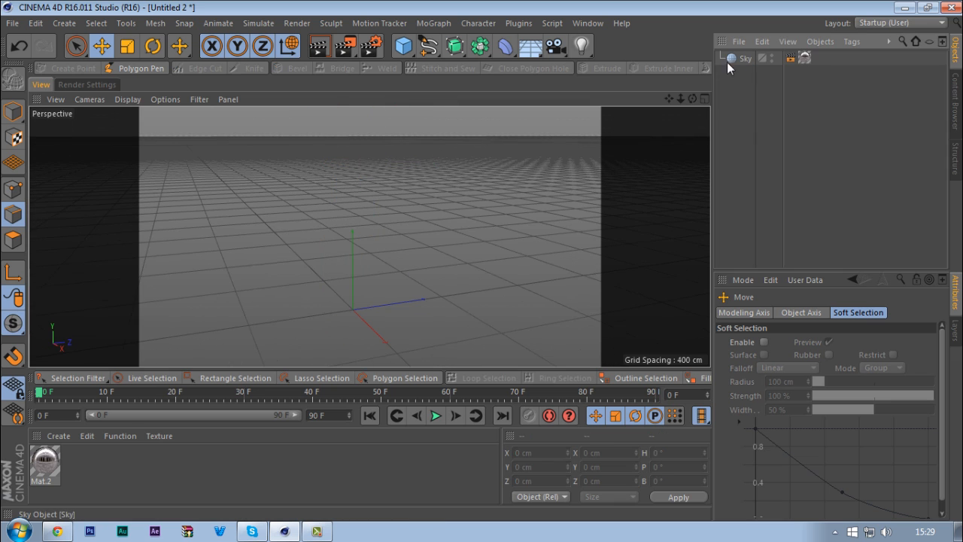
left_click(426, 47)
left_click(552, 117)
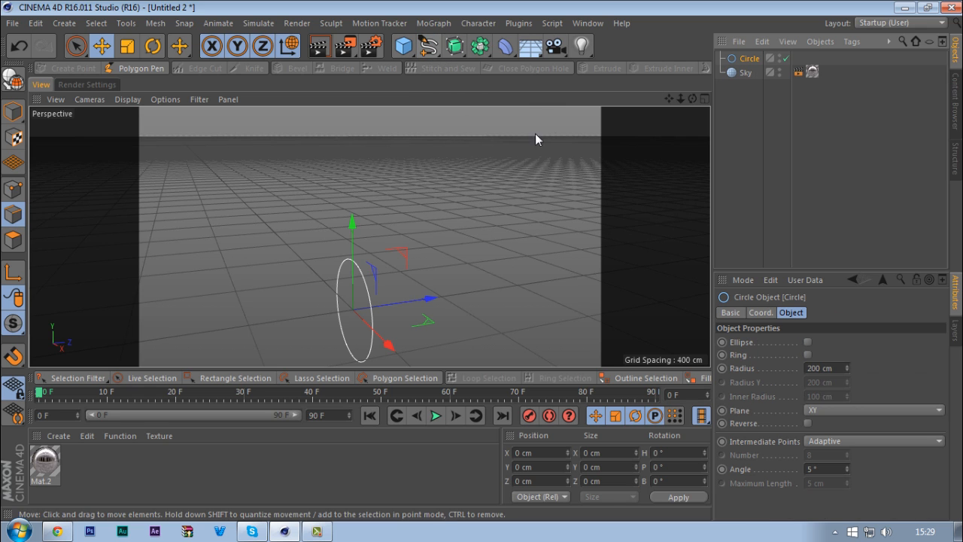
left_click(831, 410)
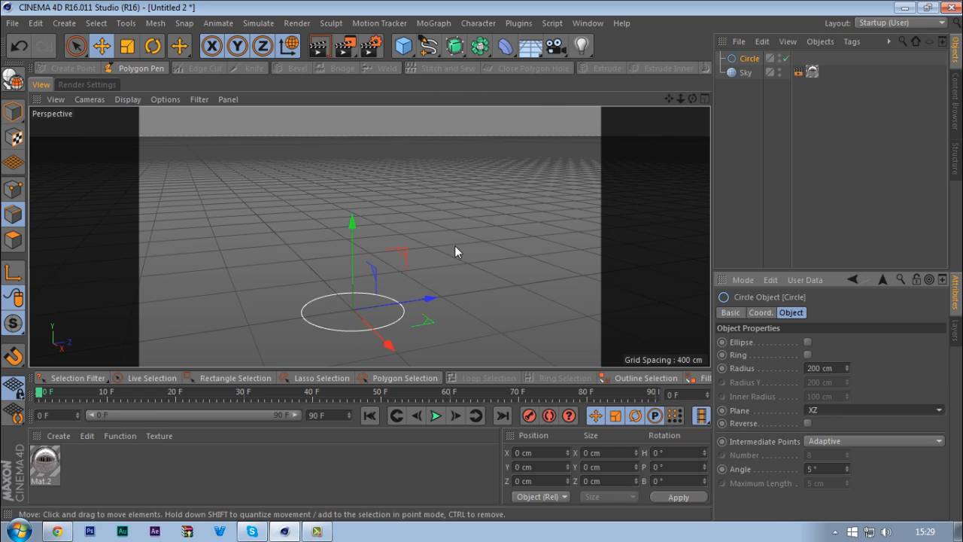
left_click_drag(370, 281, 449, 308, "alt")
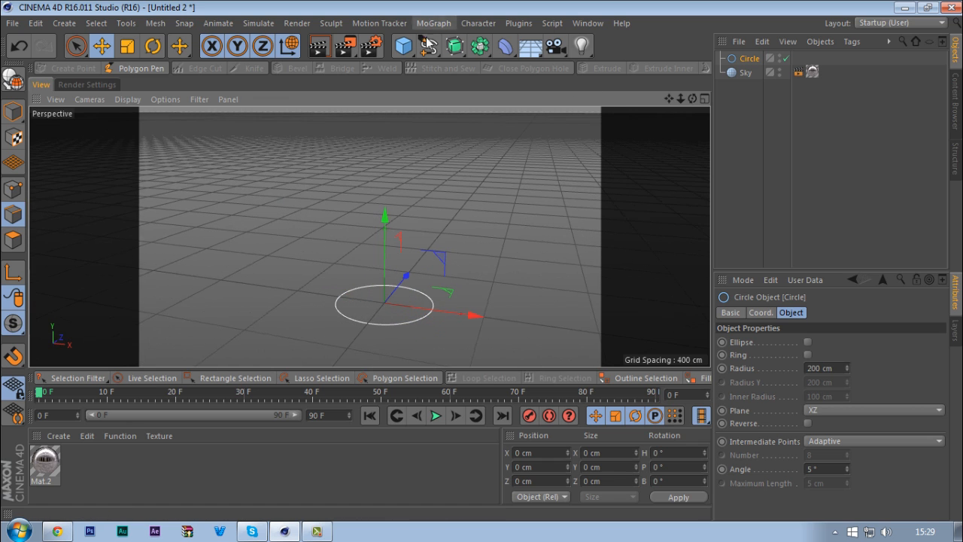
- Add a Loft generator and nest the Circle spline inside it, keeping the circle parametric
left_click(454, 46)
left_click(626, 94)
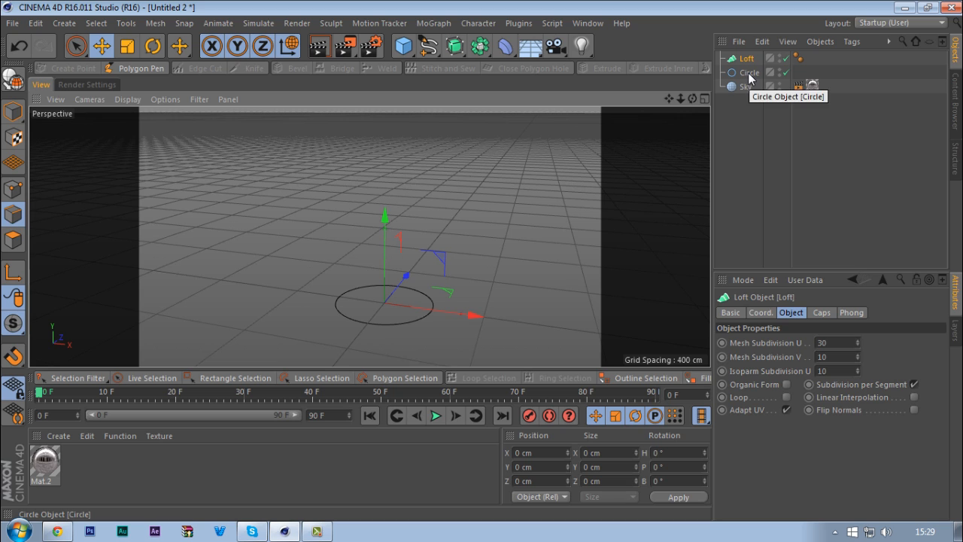
left_click_drag(749, 73, 747, 60)
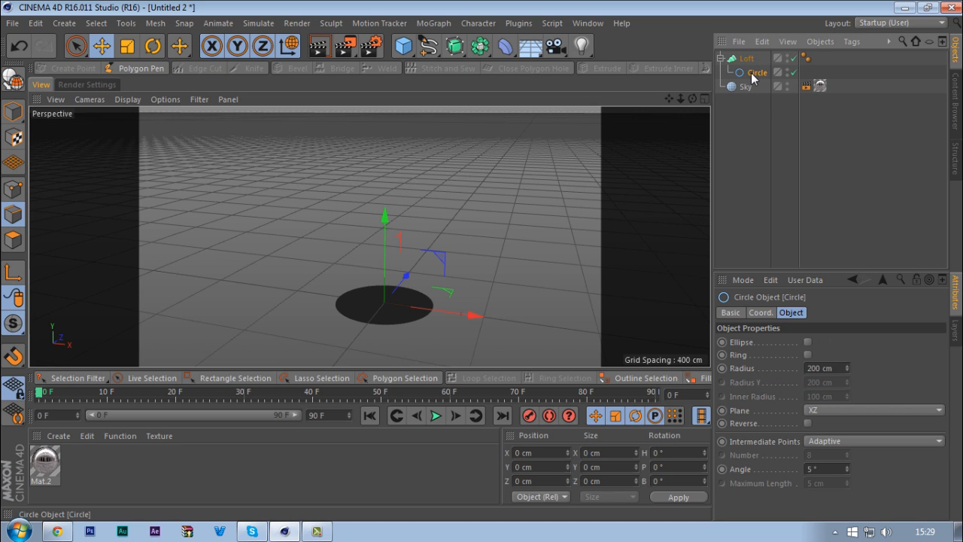
key("c")
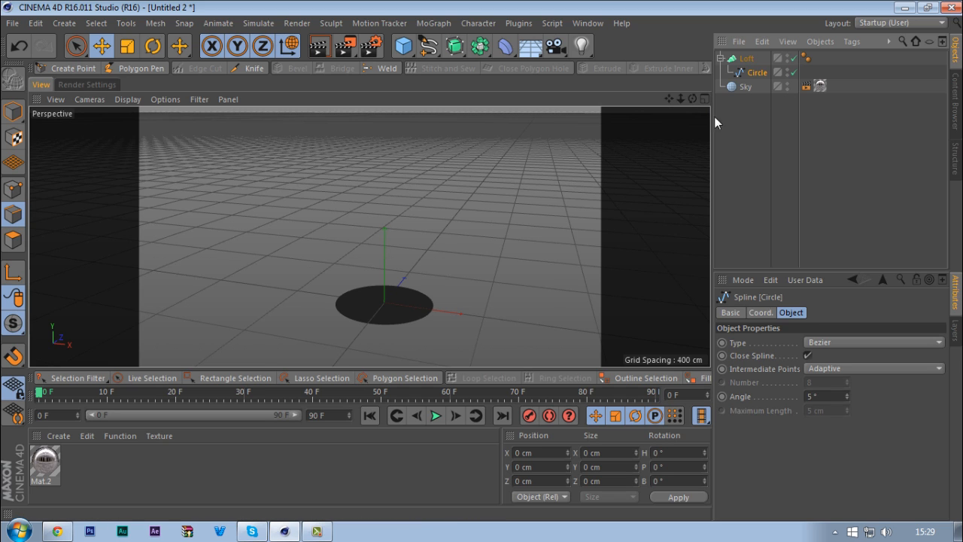
key("ctrl+z")
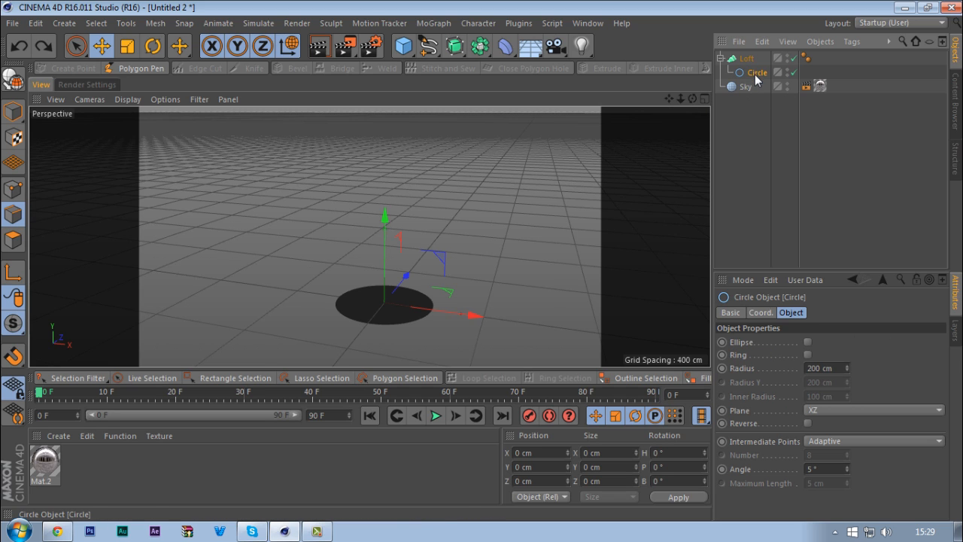
- In Model mode, duplicate the circle upward inside the Loft to about 271 cm and make the copy editable
left_click(13, 112)
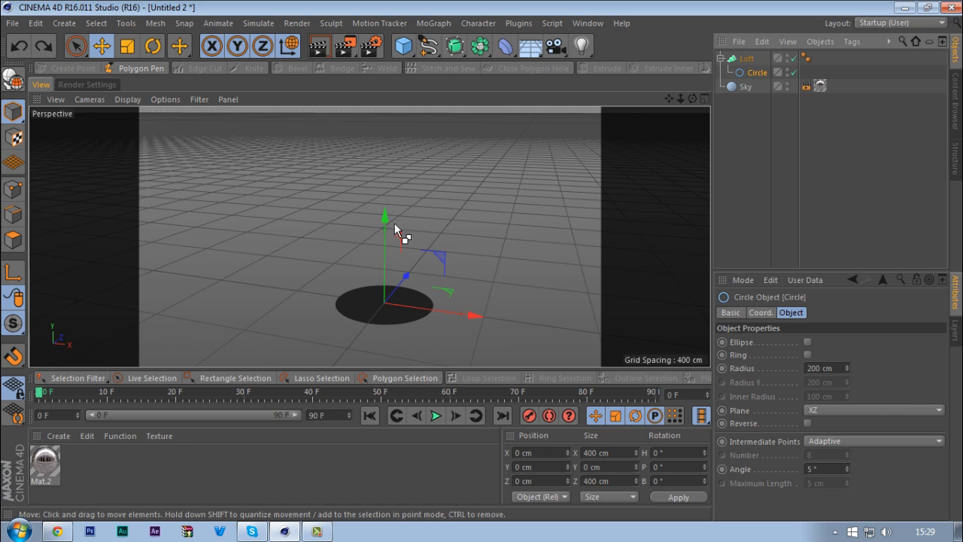
left_click_drag(382, 216, 251, 251, "ctrl")
key("t")
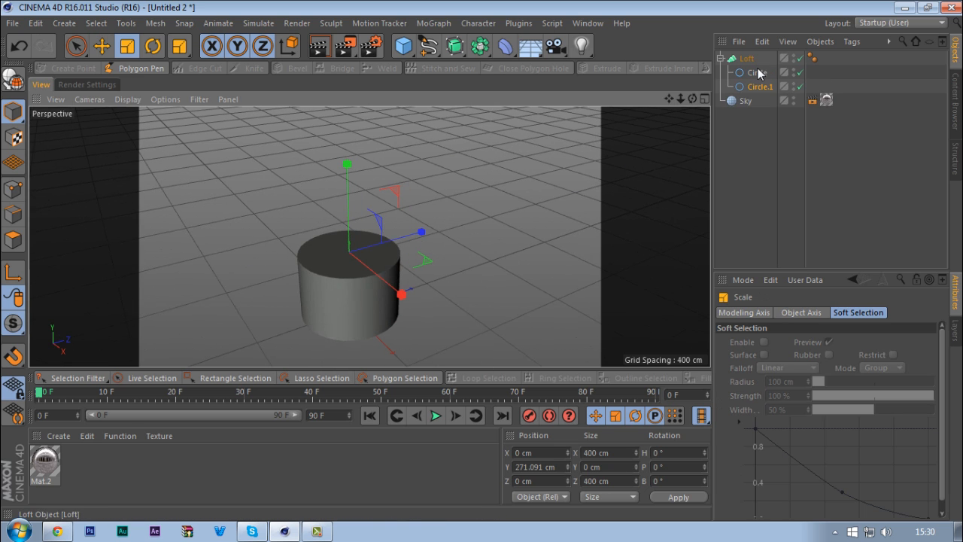
key("v")
mouse_move(752, 95)
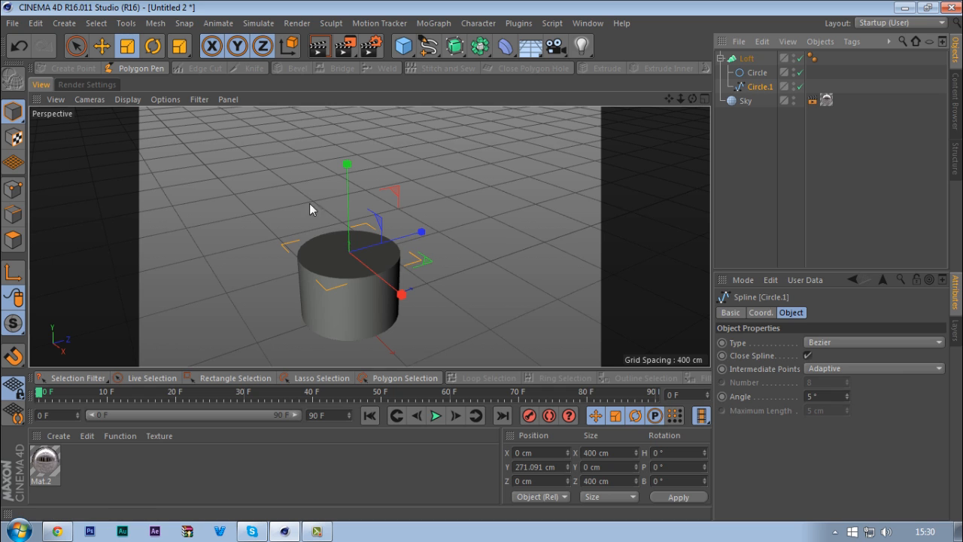
- Narrow the copied circle along Z to about 311 cm and duplicate it upward to about 534 cm
left_click_drag(421, 232, 405, 241)
key("e")
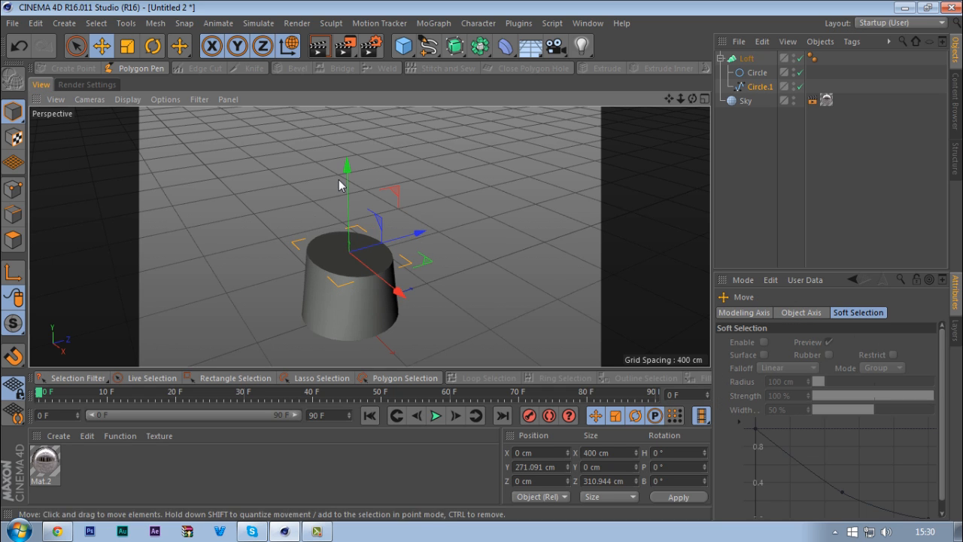
left_click_drag(350, 178, 348, 113)
- Add two more circle copies above, narrowing them along Z until the topmost is about 62 cm deep at about 713 cm height
key("t")
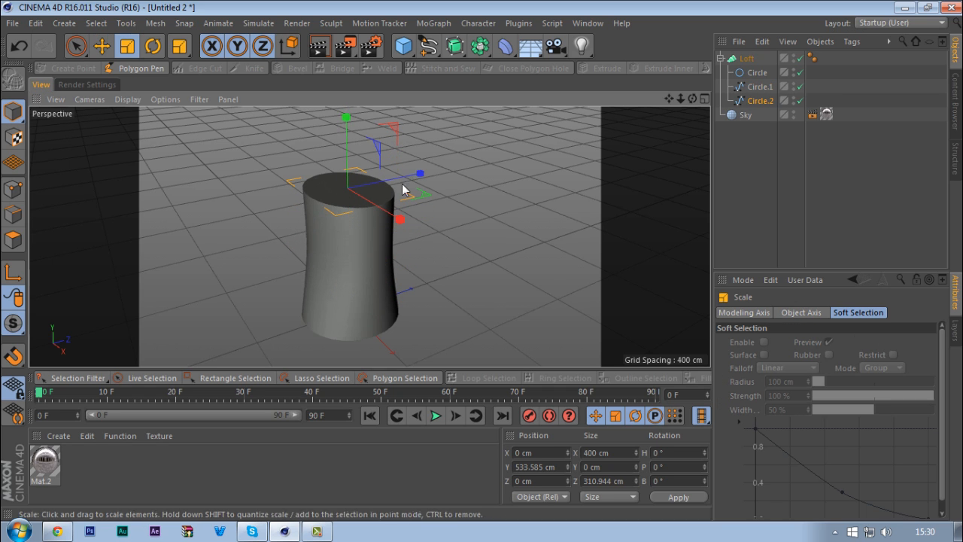
left_click_drag(419, 173, 348, 140)
key("e")
key("t")
key("e")
- Display the loft with Gouraud Shading (Lines) and narrow the topmost circle along Z to about 25 cm
key("n")
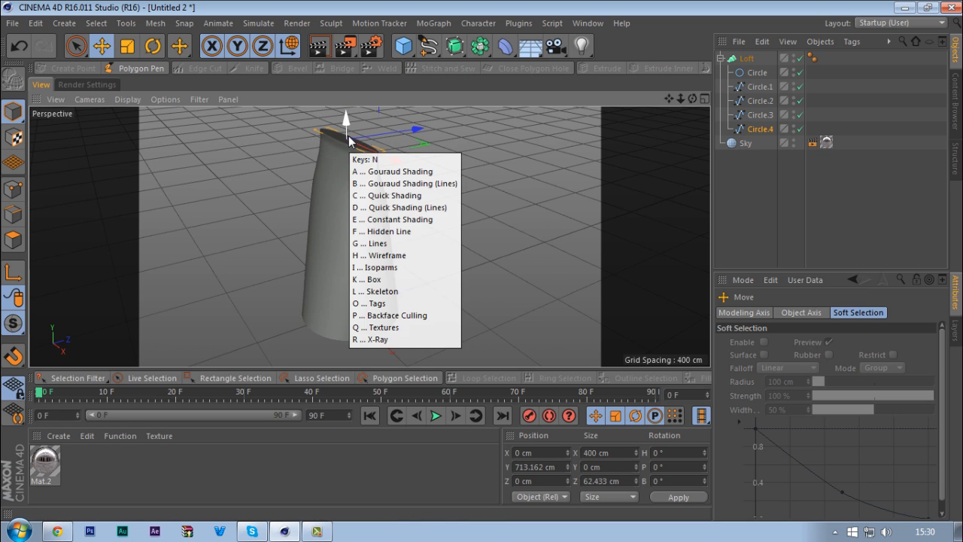
key("b")
scroll(342, 222, "up", 5)
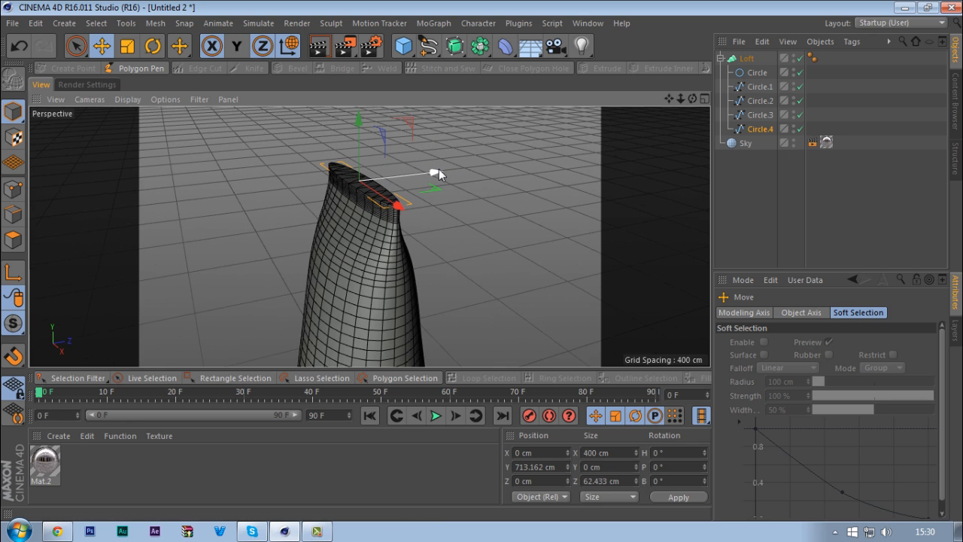
key("t")
left_click_drag(437, 170, 392, 181)
key("r")
- Duplicate the topmost circle up to about 726 cm, narrow the copy along Z to about 8 cm, and examine the lofted tube
key("e")
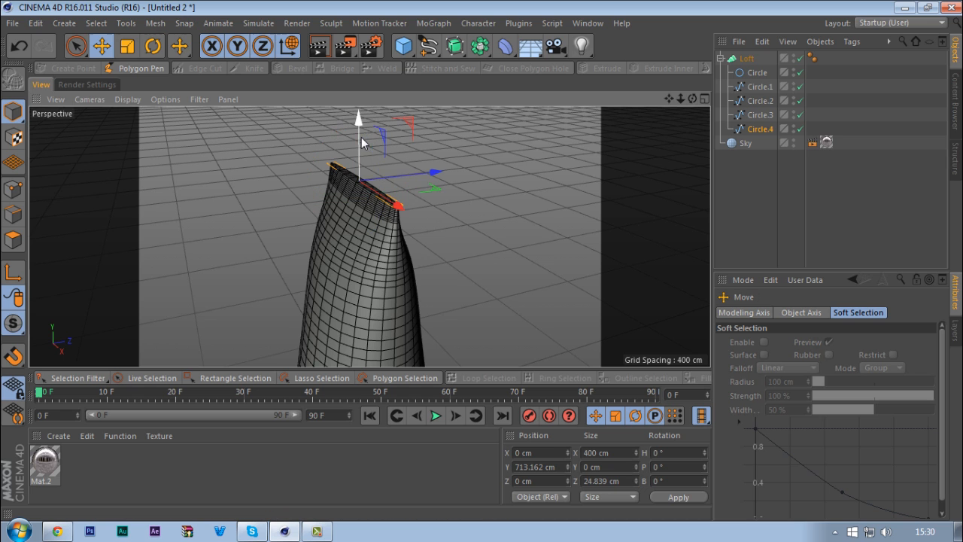
left_click_drag(359, 125, 359, 119, "ctrl")
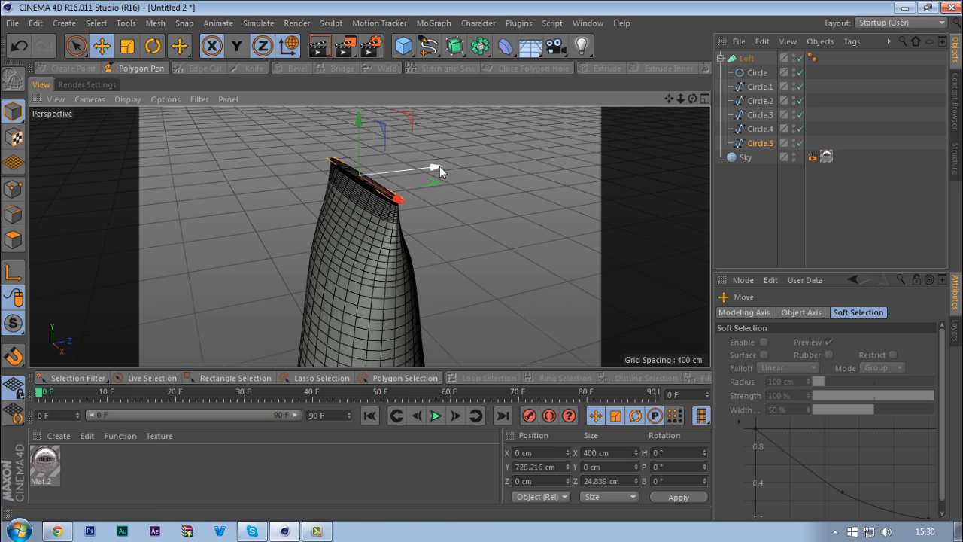
key("t")
left_click_drag(439, 166, 374, 183)
scroll(323, 198, "down", 4)
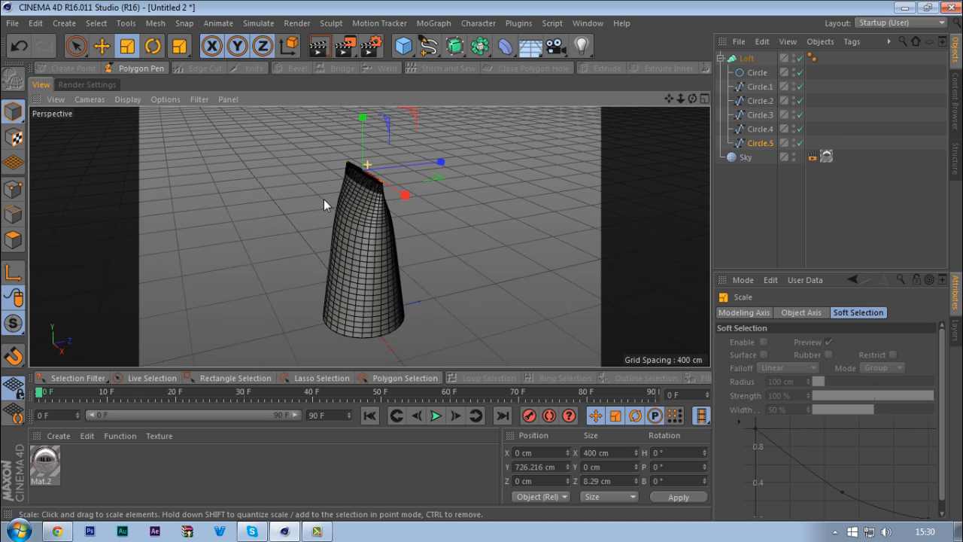
left_click_drag(355, 246, 430, 319, "alt")
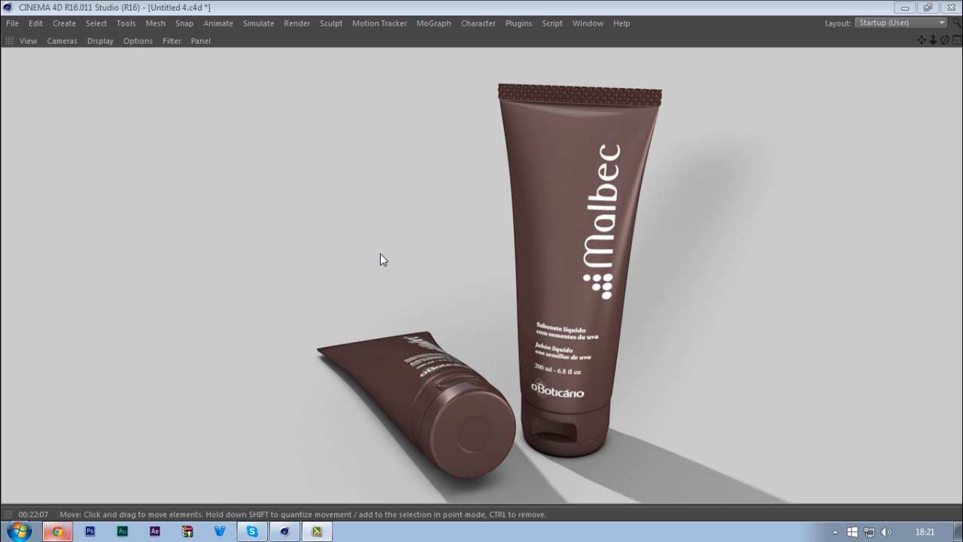
- Restore the full layout of the Malbec scene, expand the Null and its first Subdivision Surface, and review the Mat material's color settings
key("ctrl+Tab")
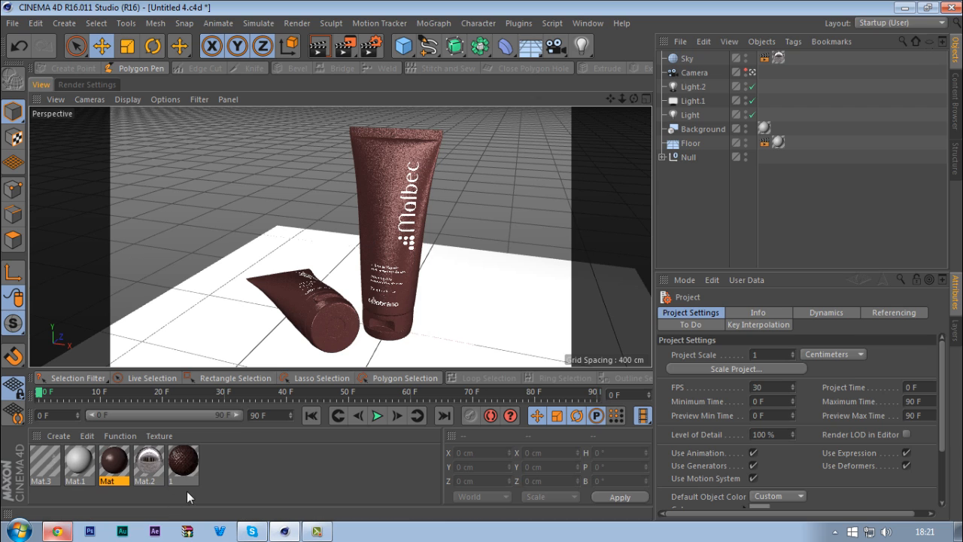
left_click(663, 158)
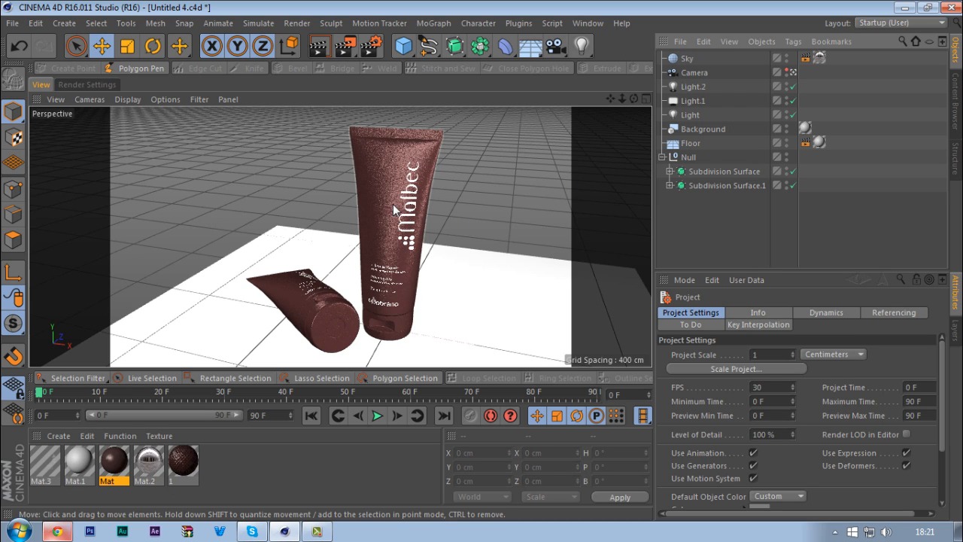
left_click(110, 467)
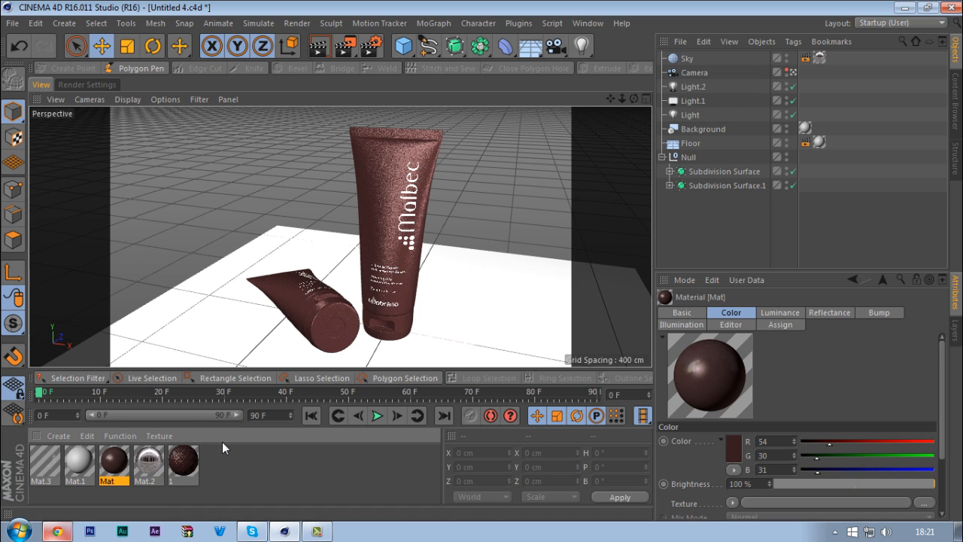
left_click(670, 172)
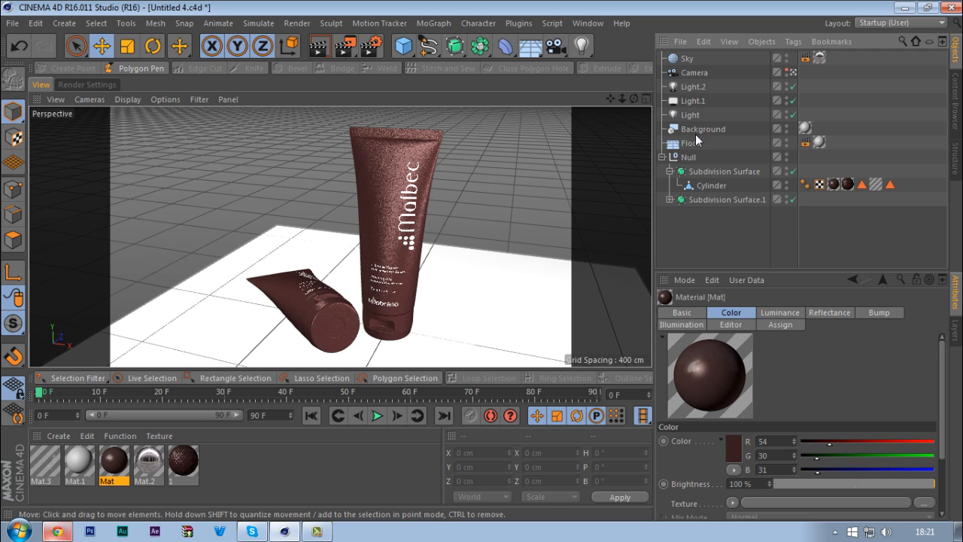
- Leave the scene camera's view, show the upright tube's Cylinder in Polygon mode, and disable its Subdivision Surface
left_click(792, 72)
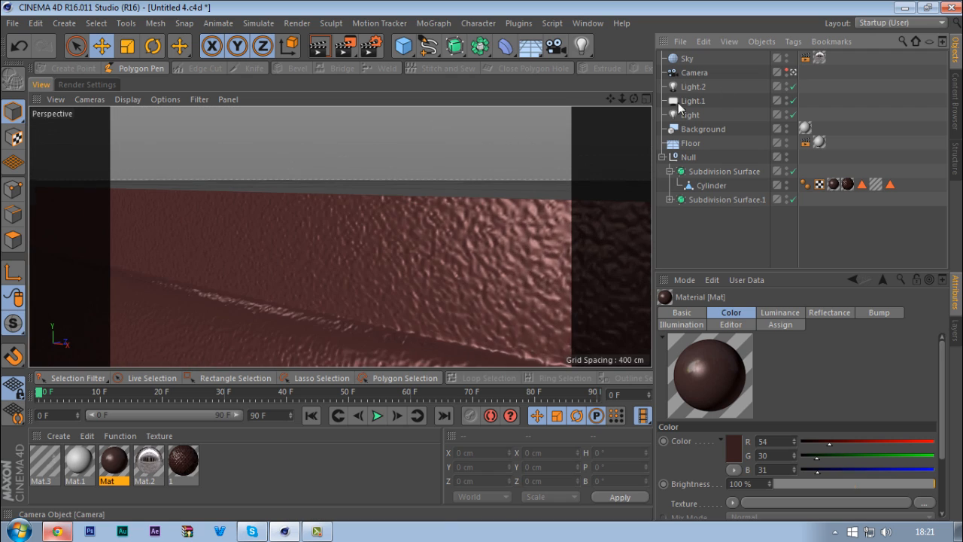
left_click_drag(466, 169, 350, 221)
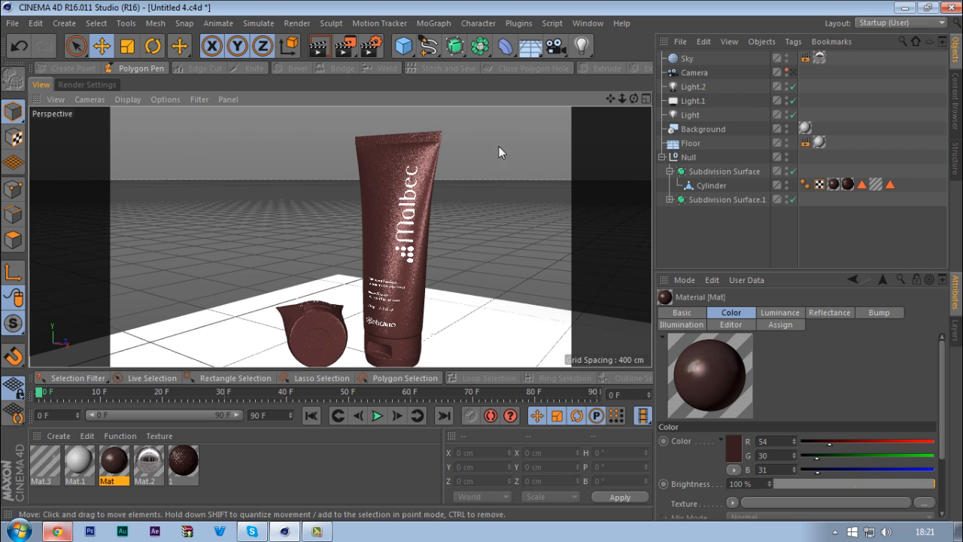
left_click(710, 187)
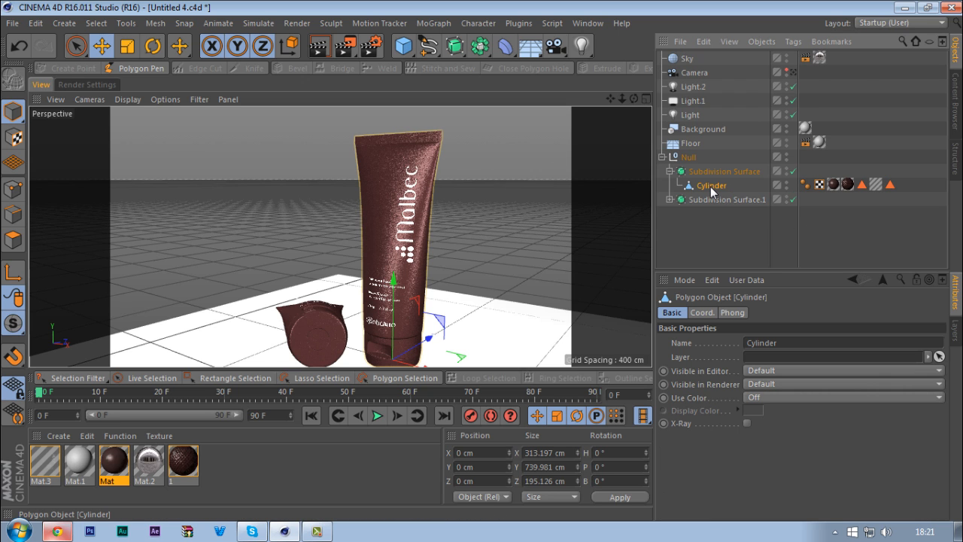
left_click(14, 241)
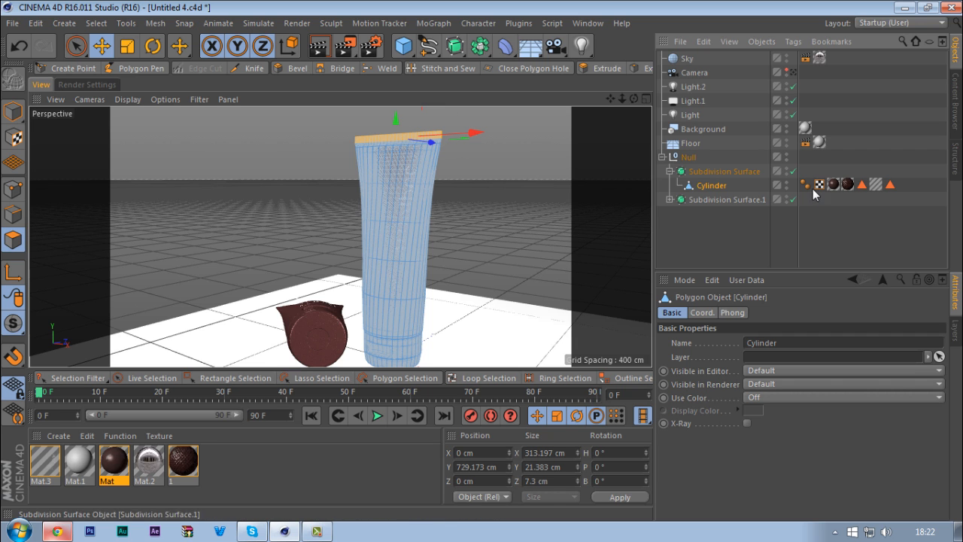
left_click(793, 171)
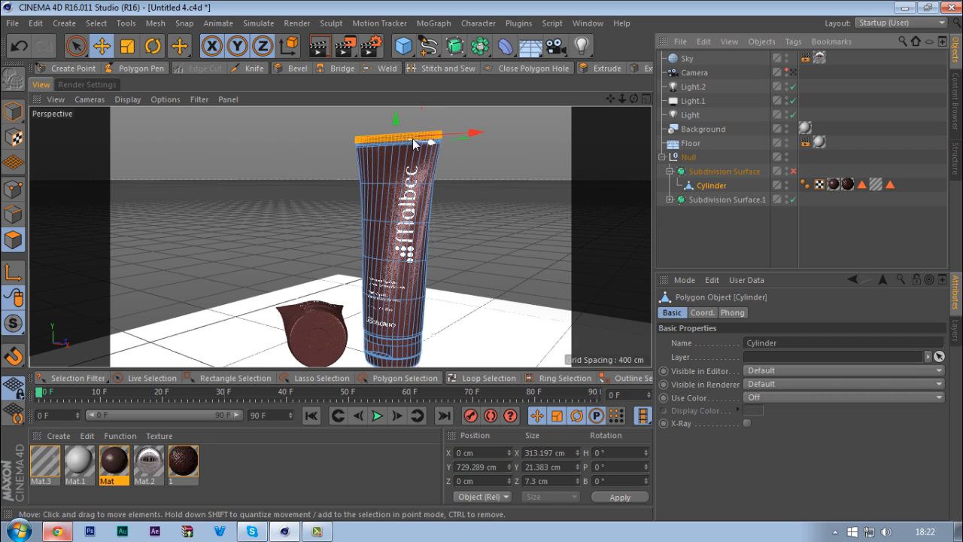
scroll(395, 126, "up", 8)
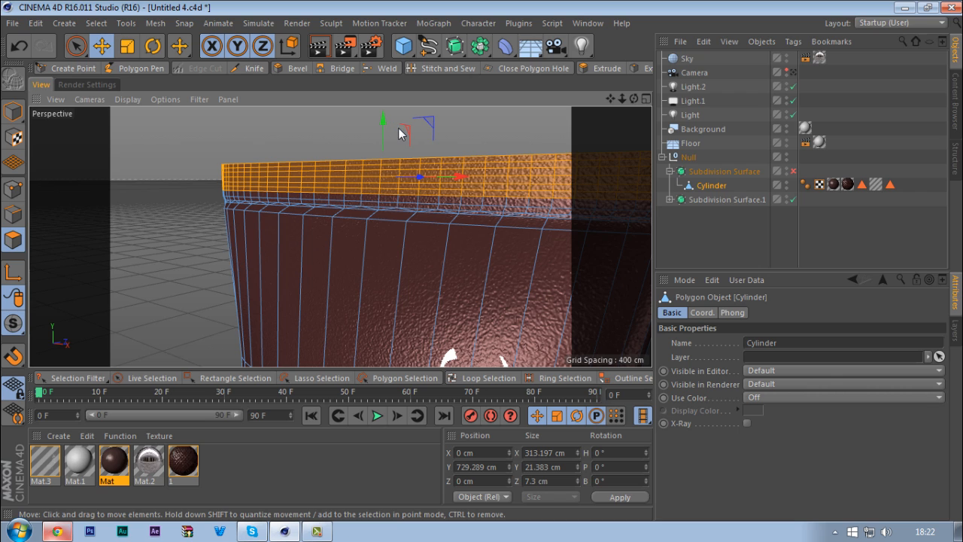
- Select the polygons stored in the Cylinder's Polygon Selection.1 tag, examine the tube's top seal, and clear the selection
left_click(185, 143)
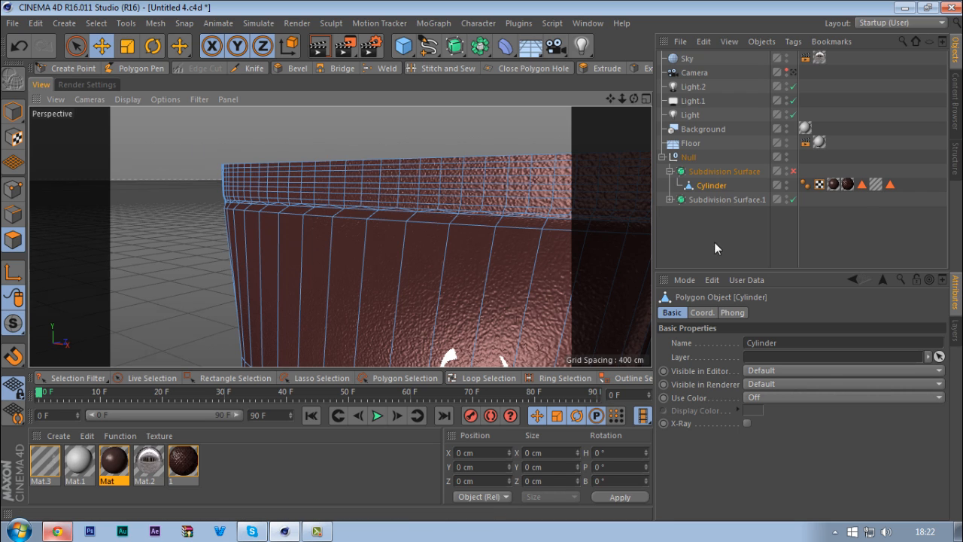
left_click(861, 185)
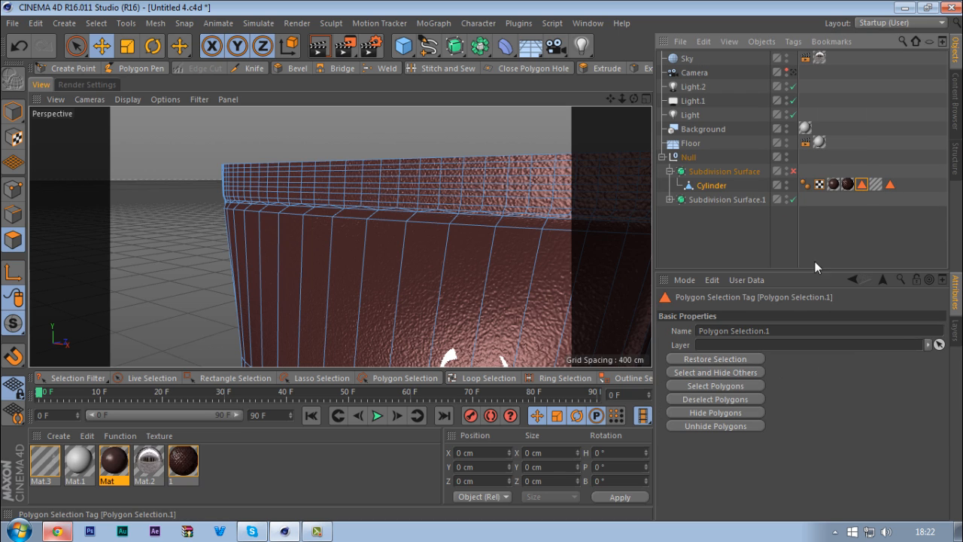
left_click(715, 386)
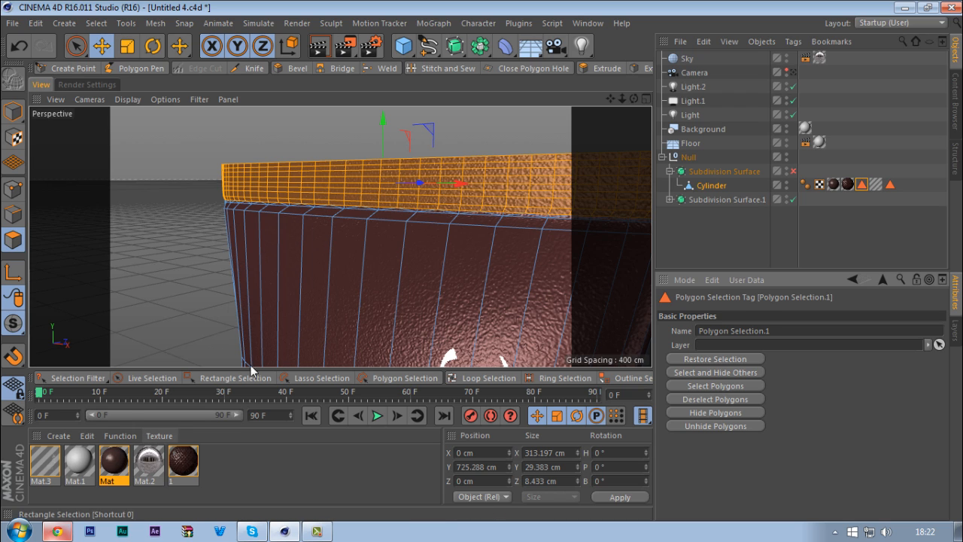
scroll(307, 186, "down", 5)
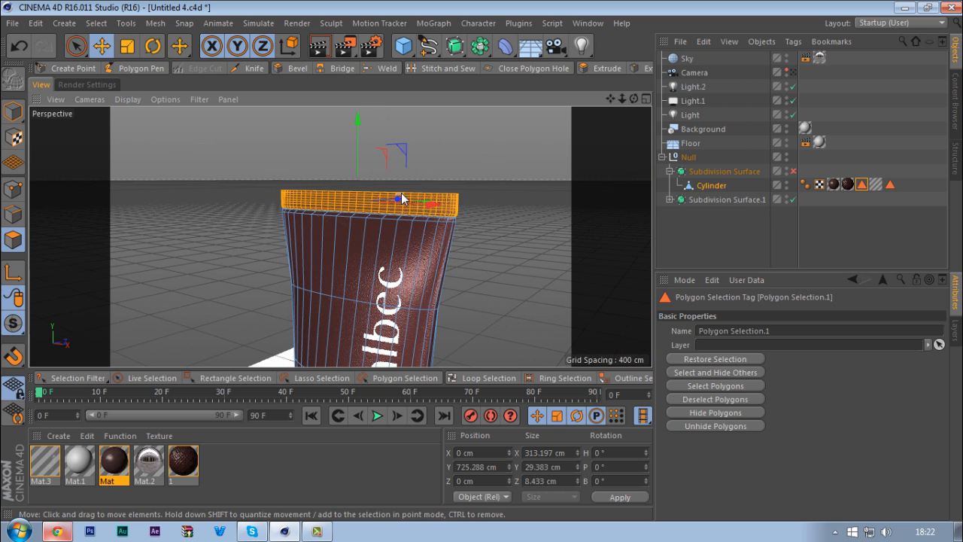
scroll(394, 195, "up", 3)
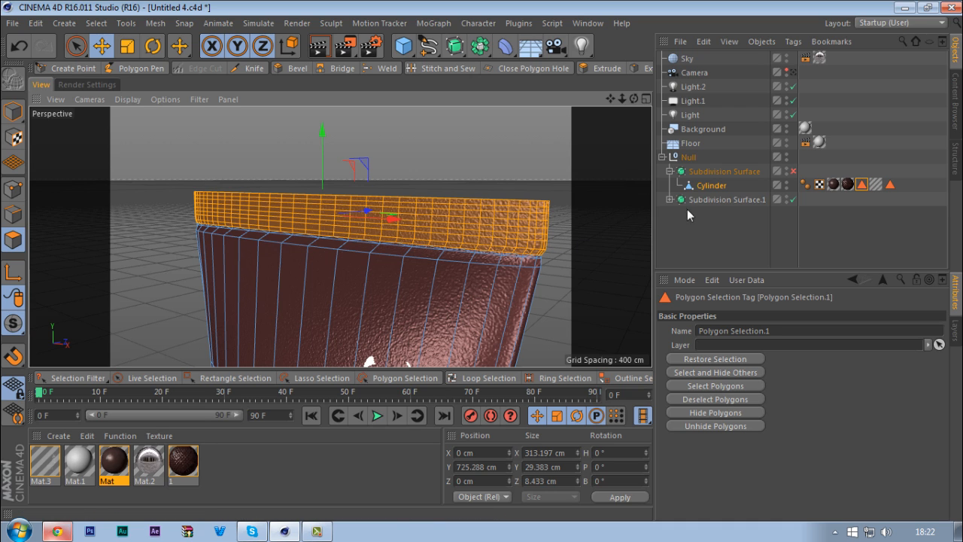
left_click(483, 137)
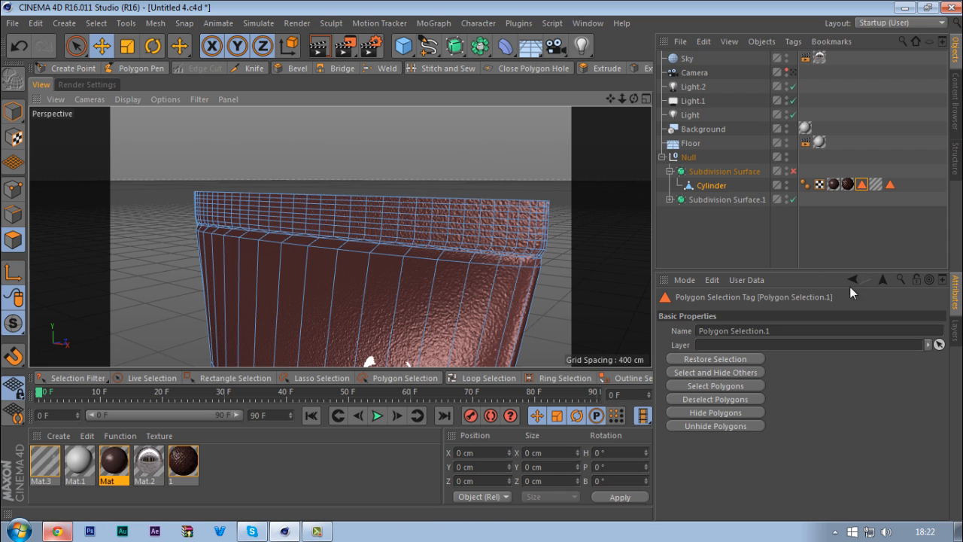
- Reselect the polygons stored in the Cylinder's Polygon Selection.1 tag, examine the top seal, and review material 1's texture tag
left_click(718, 385)
left_click(890, 184)
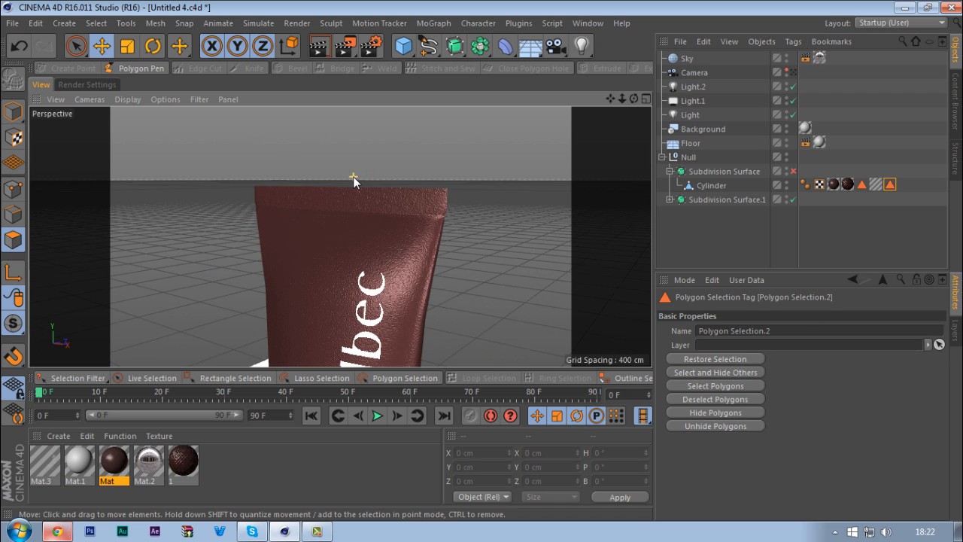
left_click(736, 185)
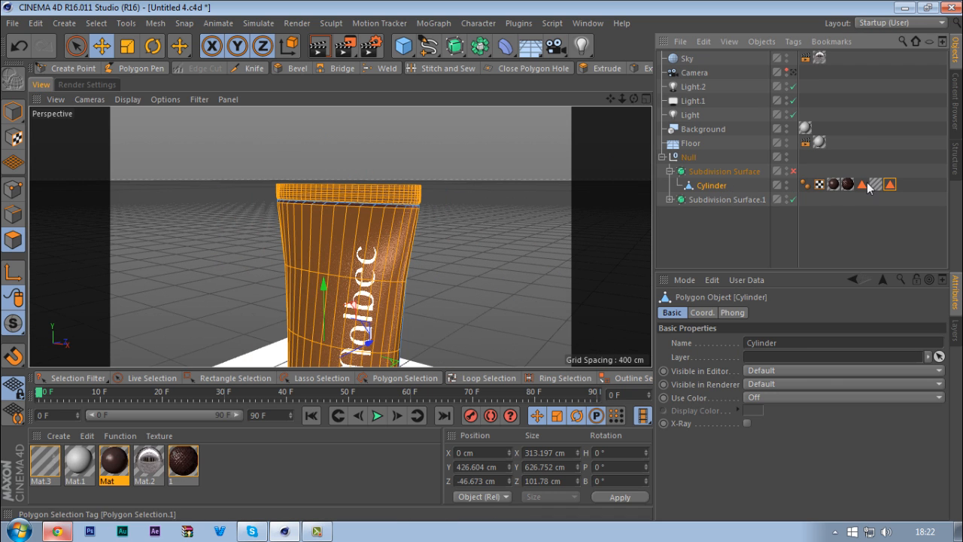
left_click(500, 208)
left_click(861, 184)
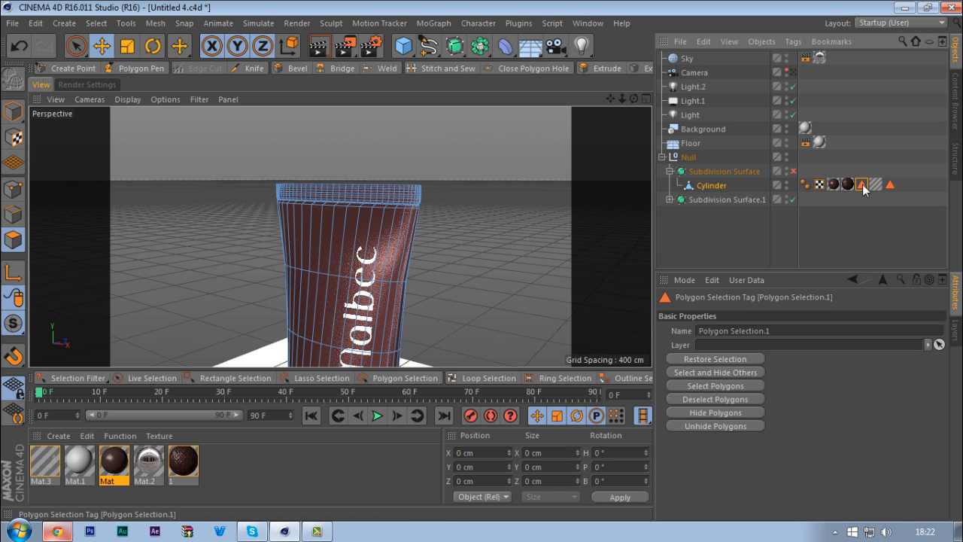
left_click(709, 385)
scroll(206, 297, "up", 5)
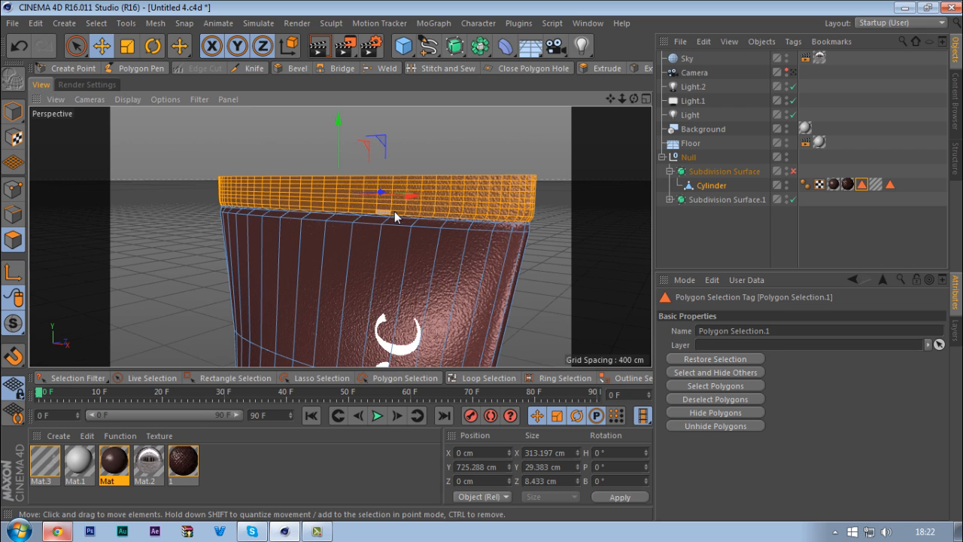
left_click(849, 185)
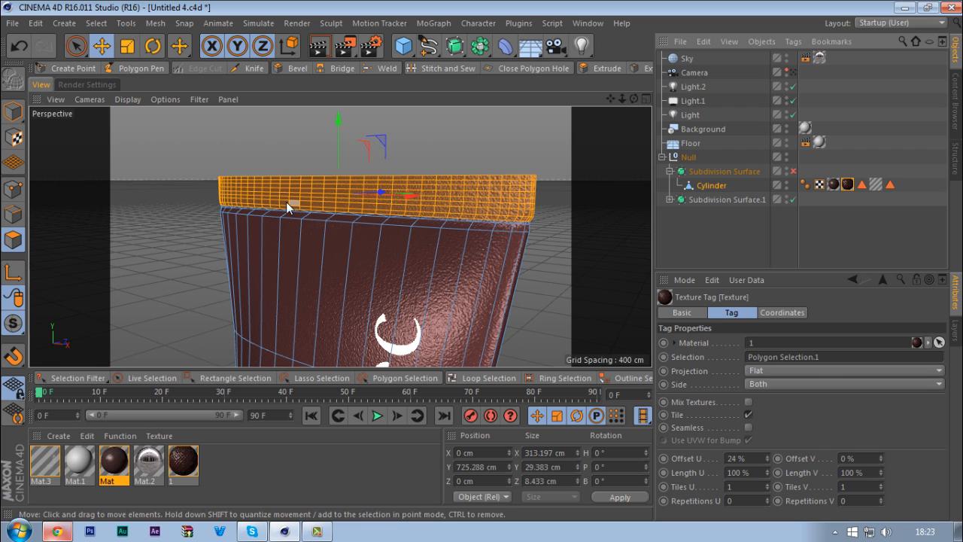
- Examine the upright tube from the side and front, and review the Cylinder's Mat and Mat.3 texture tags
scroll(422, 221, "down", 8)
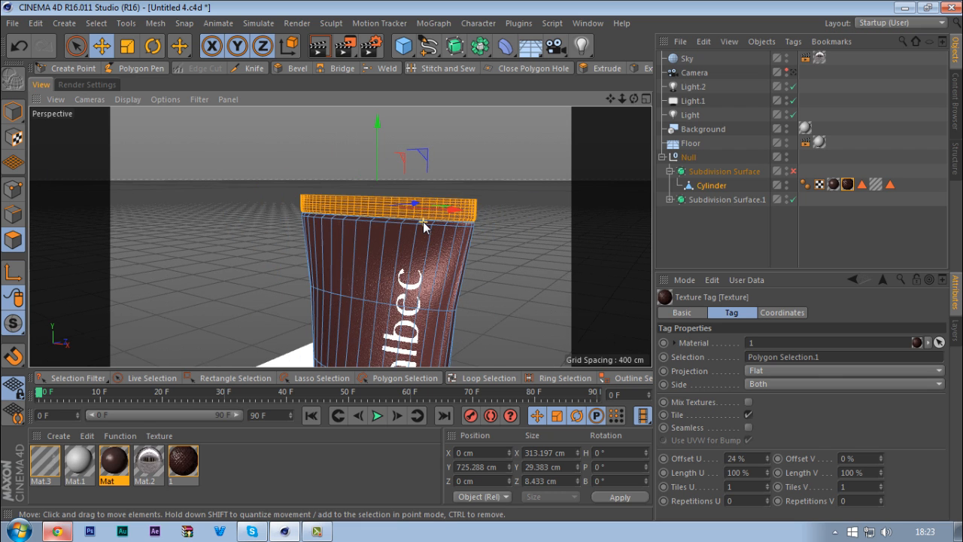
left_click_drag(365, 246, 219, 239, "alt")
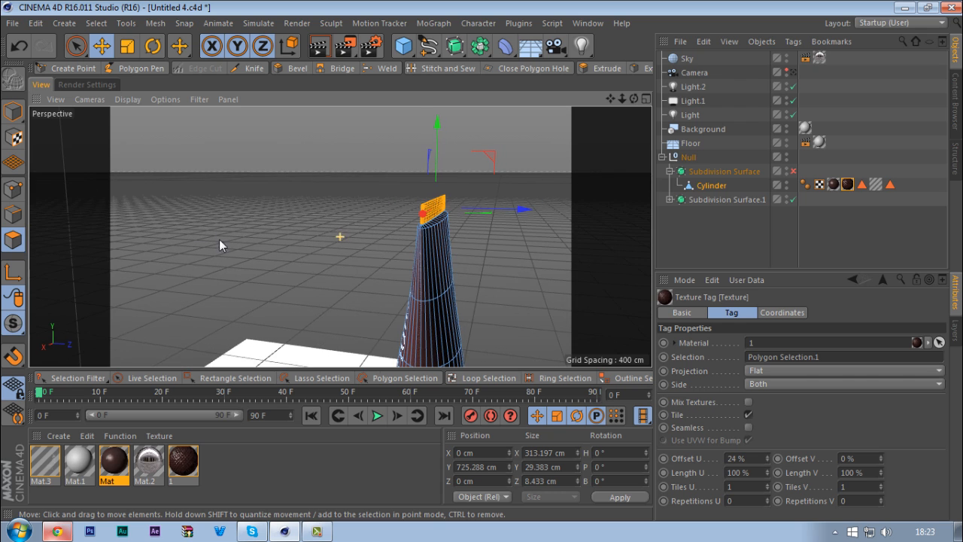
middle_click_drag(440, 315, 453, 150, "alt")
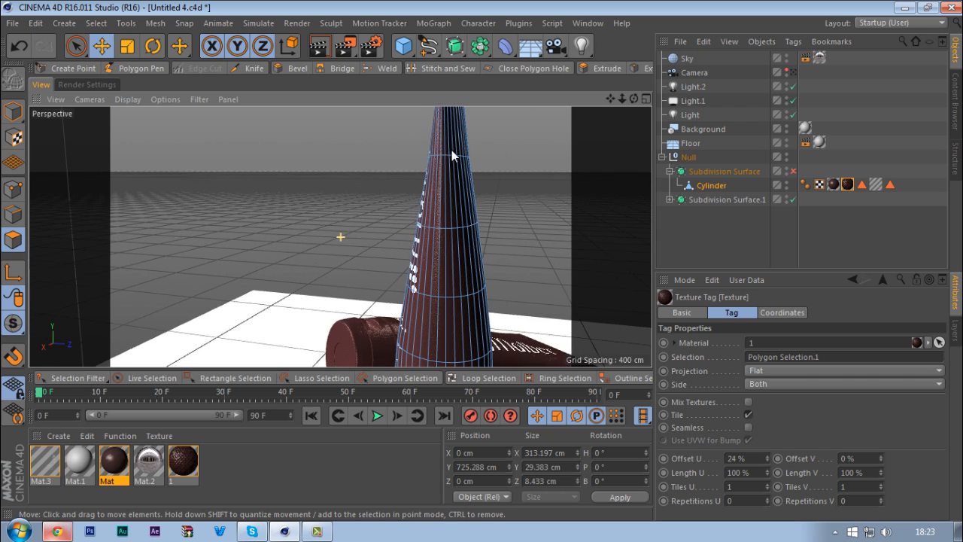
left_click_drag(435, 227, 569, 295, "alt")
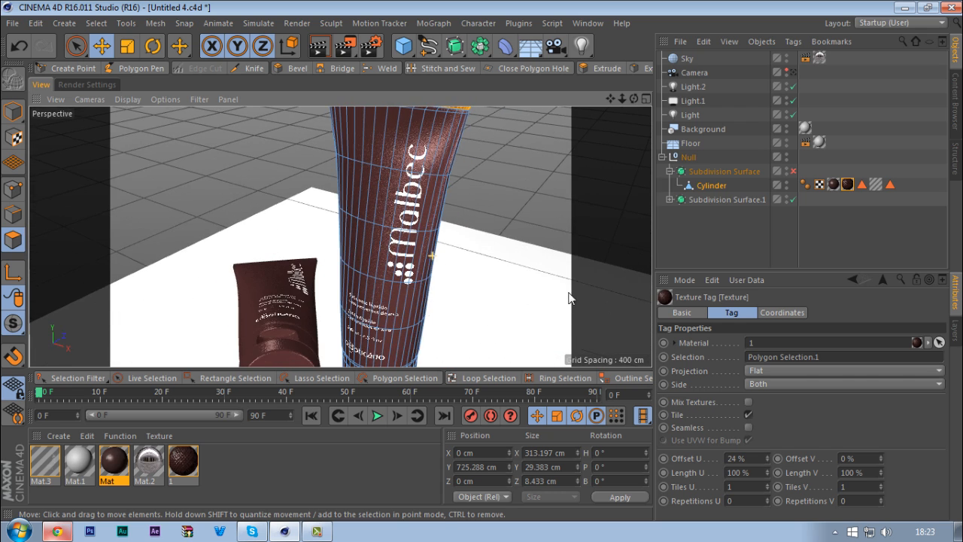
left_click(832, 185)
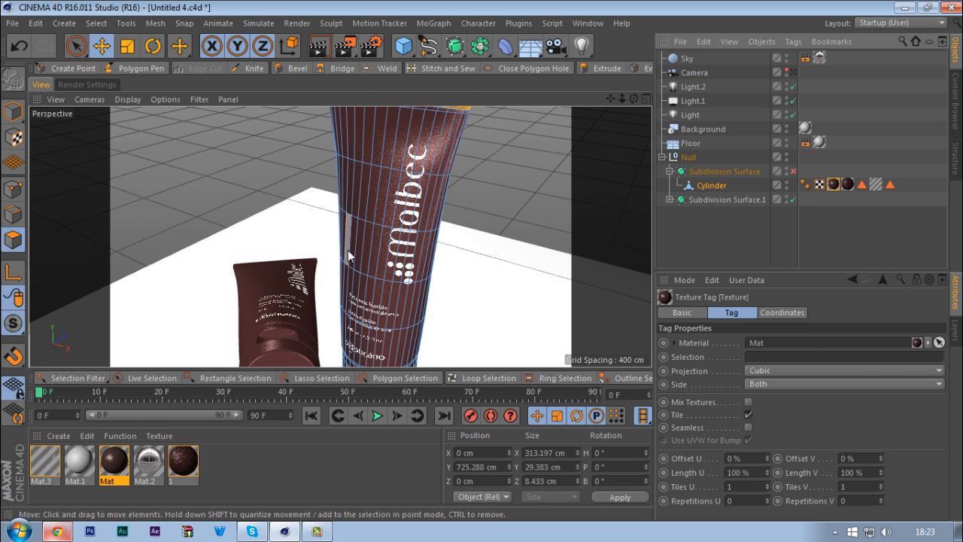
left_click(876, 185)
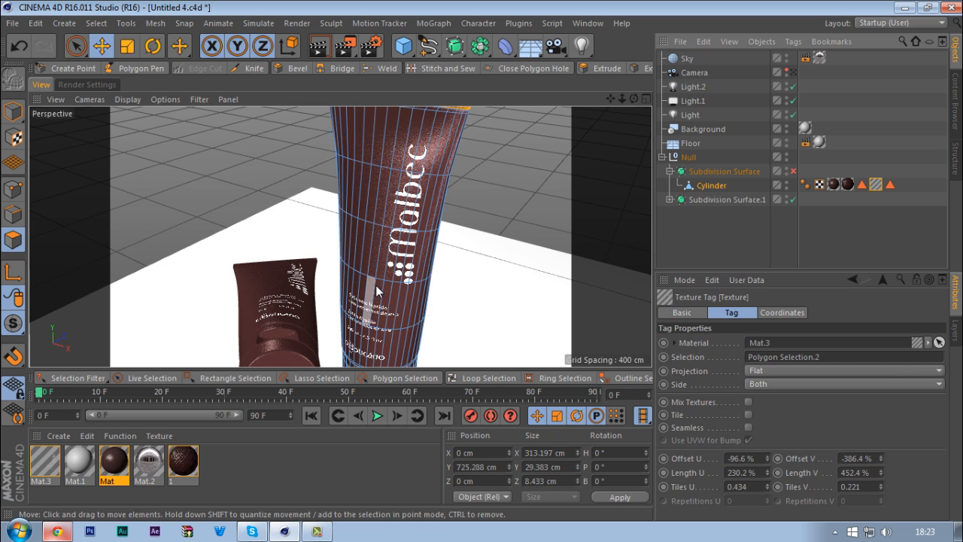
scroll(386, 229, "down", 5)
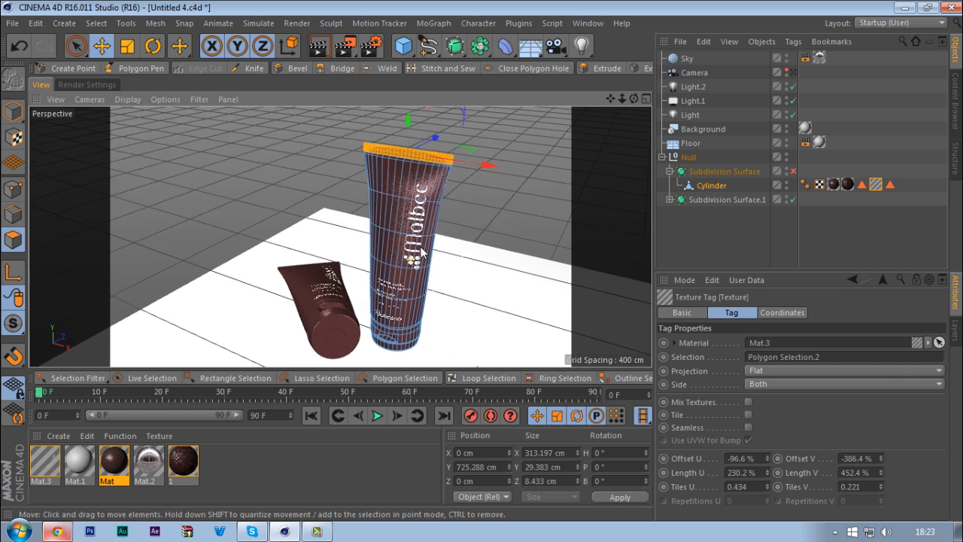
- Select the polygons stored in the Cylinder's Polygon Selection.2 tag and face the tube's front
left_click(890, 184)
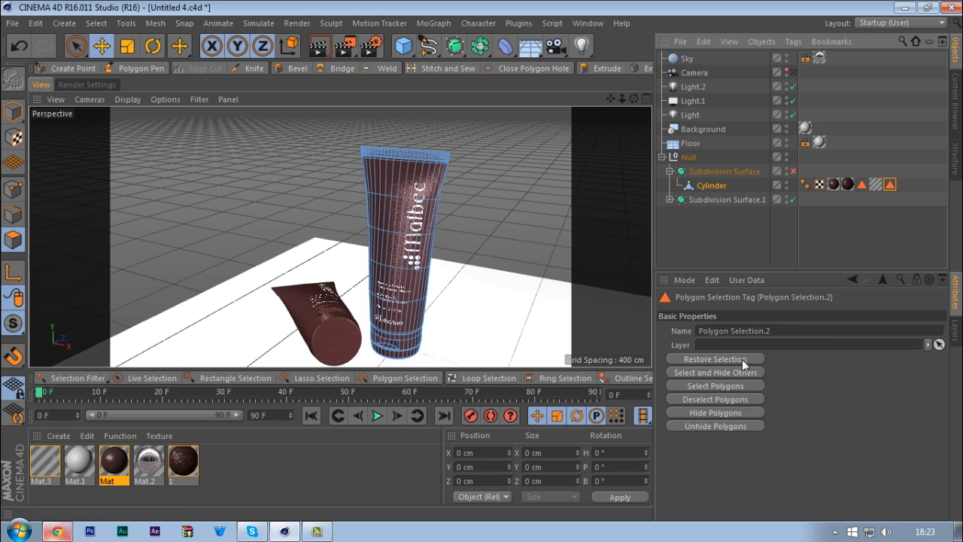
left_click(709, 386)
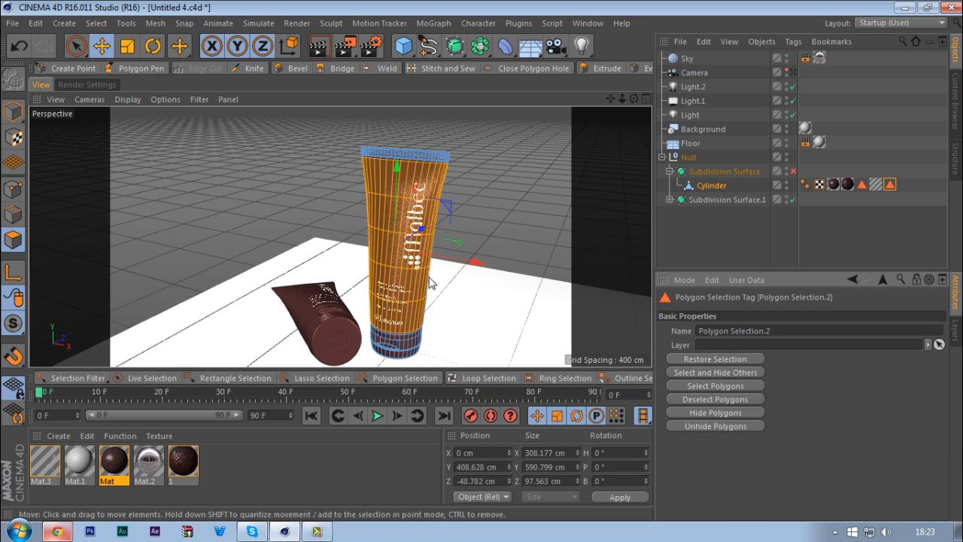
left_click_drag(431, 276, 453, 247, "alt")
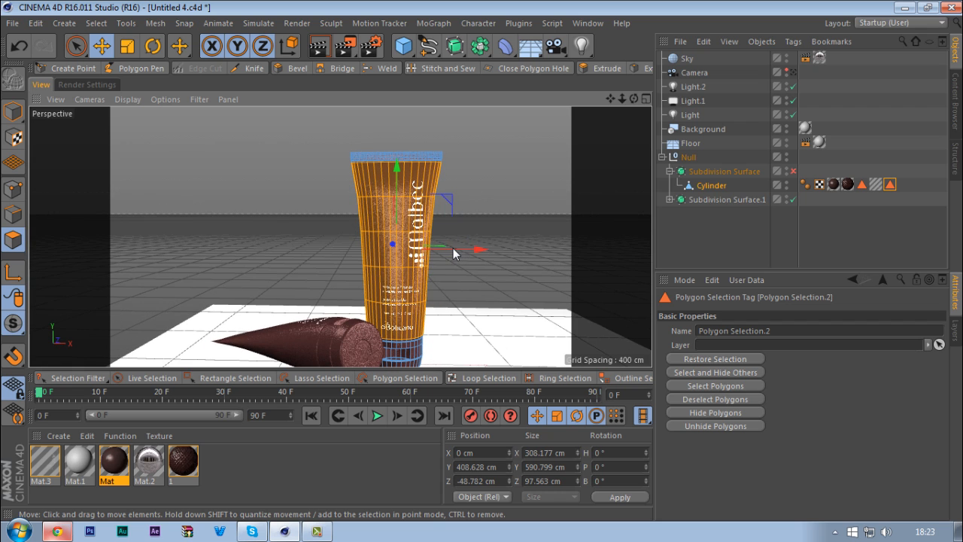
- Examine the selected body polygons from the seal down to the cap in the Front view, and return to Perspective
middle_click(453, 248)
middle_click(470, 278)
scroll(345, 191, "down", 5)
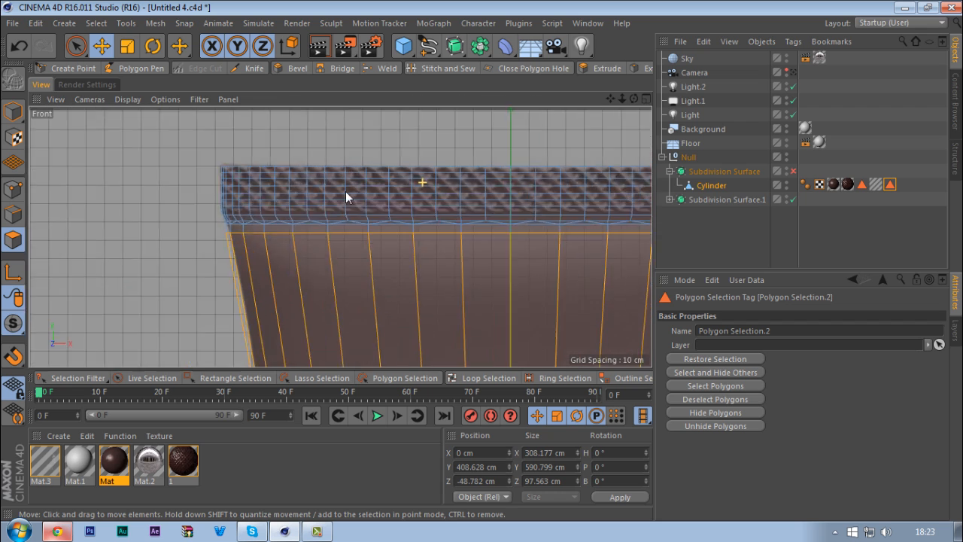
scroll(253, 226, "down", 2)
key("9")
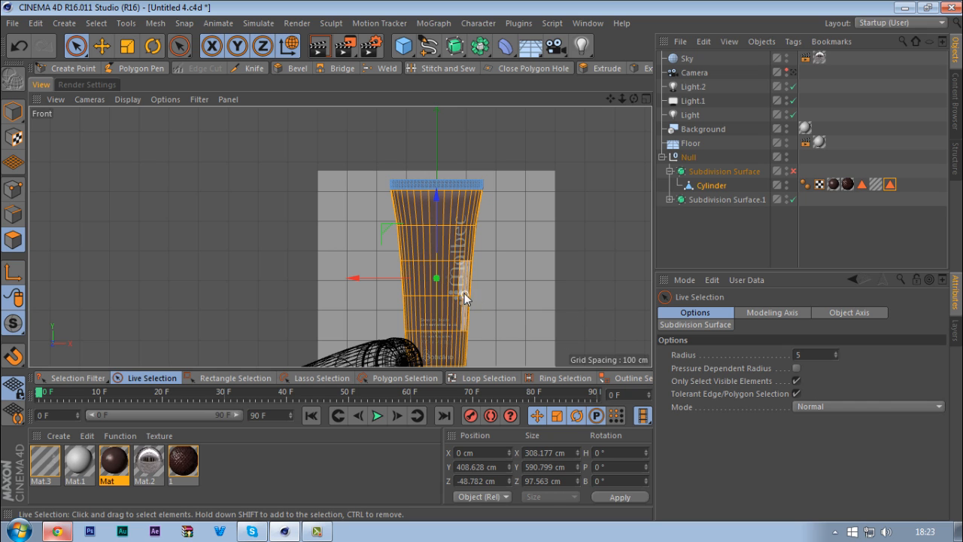
middle_click_drag(463, 292, 444, 242, "alt")
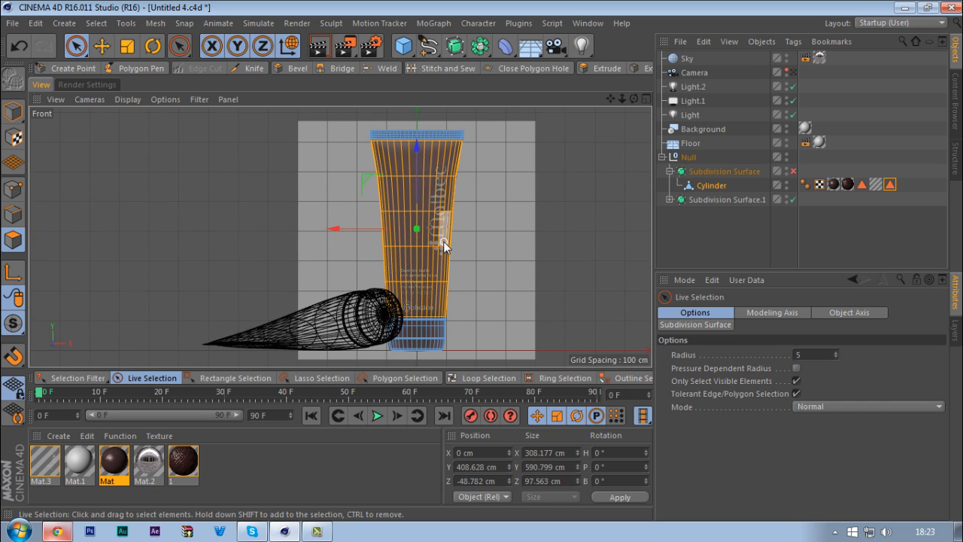
middle_click(444, 242)
middle_click(233, 155)
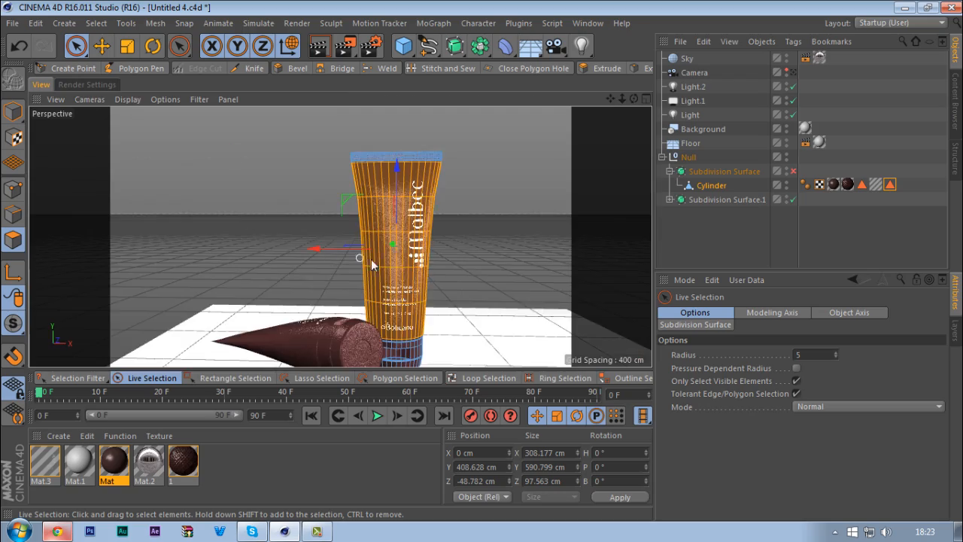
- Orbit around the upright tube to examine which side of its body the stored polygon selection covers
left_click_drag(370, 263, 551, 300, "alt")
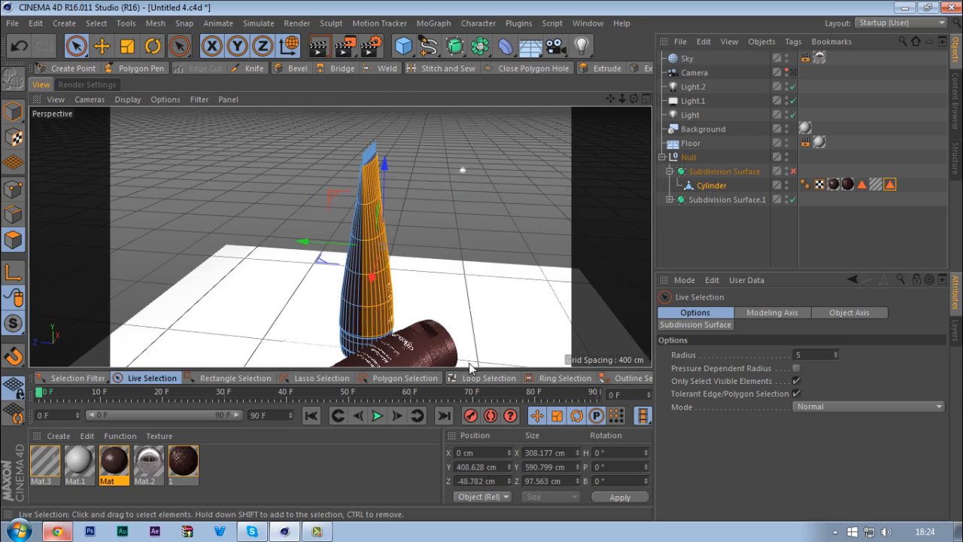
left_click_drag(318, 276, 198, 242, "alt")
right_click_drag(553, 225, 577, 200, "alt")
left_click_drag(523, 230, 311, 277, "alt")
right_click_drag(311, 277, 344, 263, "alt")
middle_click_drag(344, 263, 411, 294, "alt")
left_click_drag(411, 294, 342, 288, "alt")
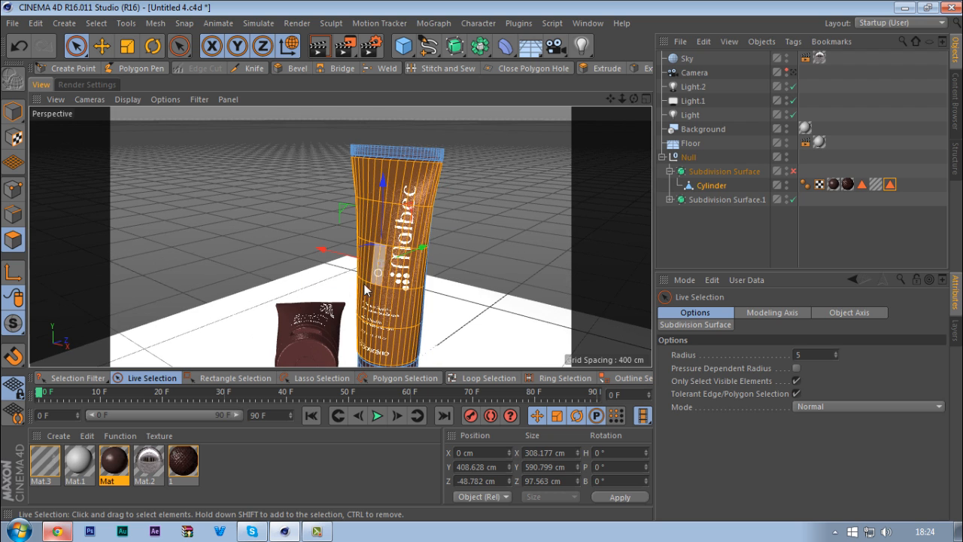
- Show the Mat.3 texture tag's settings and switch to Texture mode to display its flat projection on the tube
middle_click_drag(360, 295, 392, 256, "alt")
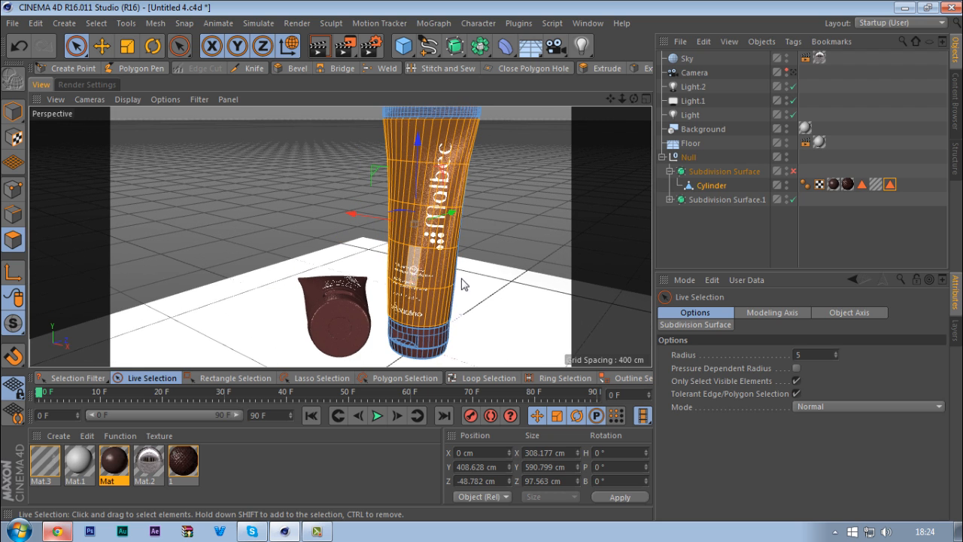
left_click(876, 184)
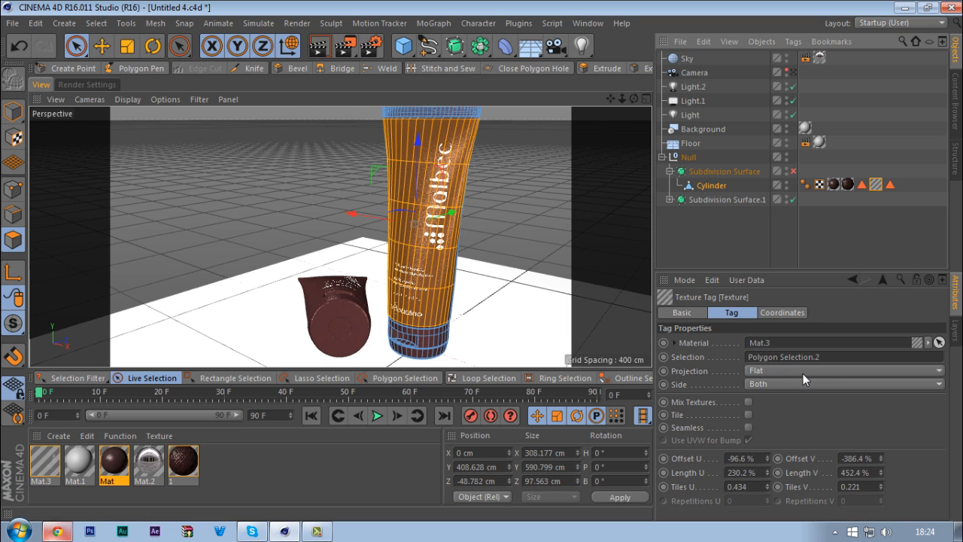
left_click(13, 137)
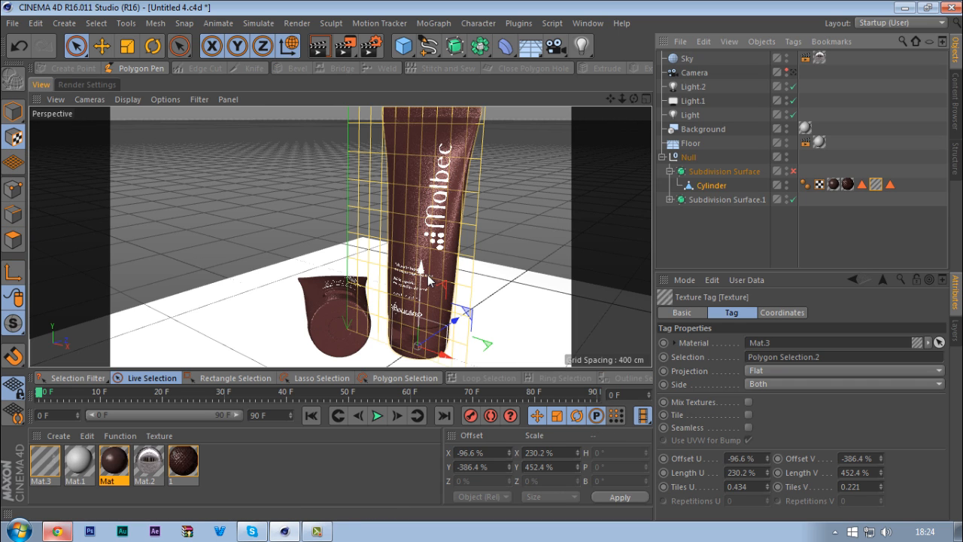
- Try shifting the Mat.3 label projection to about -411.2% Offset V and -89% Offset U, and undo both moves
left_click_drag(422, 273, 409, 185)
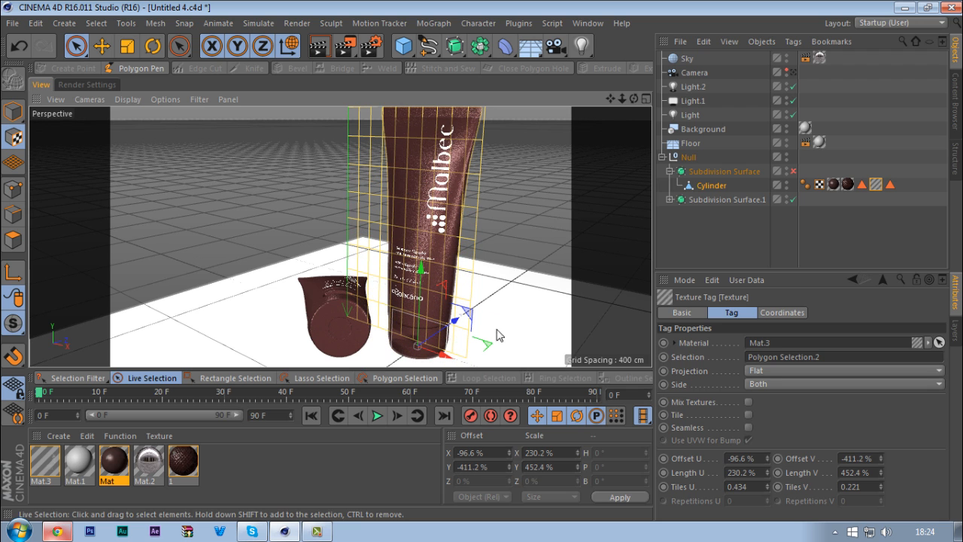
mouse_move(449, 355)
left_mouse_down()
mouse_move(477, 367)
mouse_move(439, 361)
mouse_move(461, 364)
left_mouse_up()
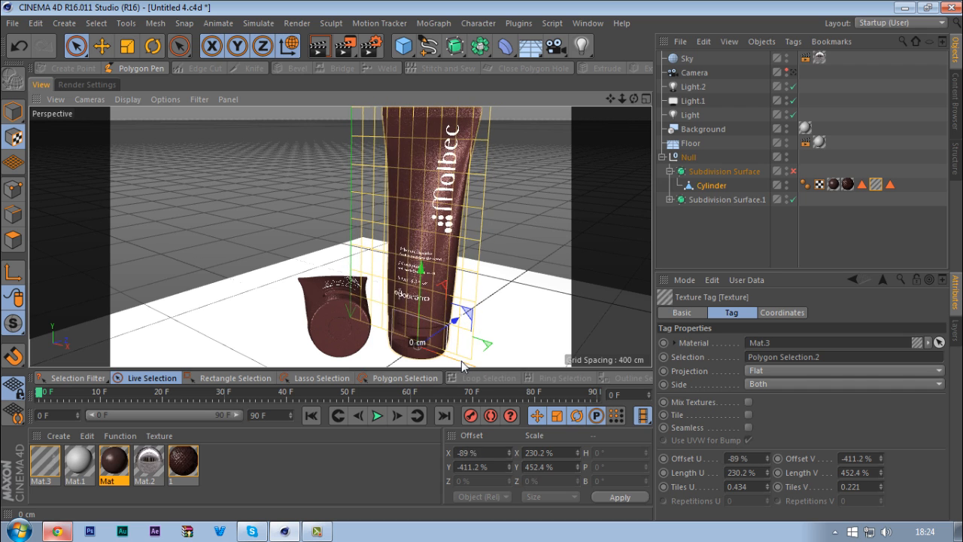
key("ctrl+z")
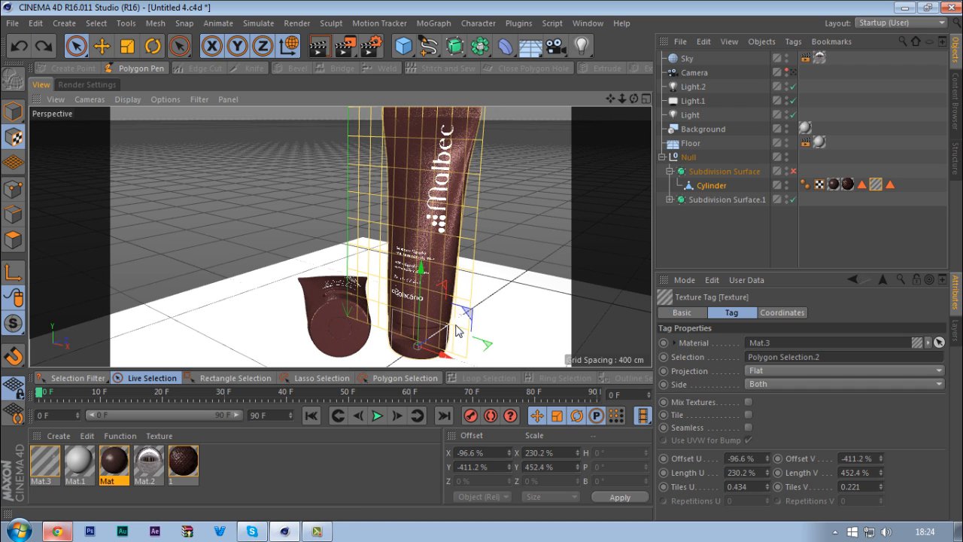
left_click(492, 305)
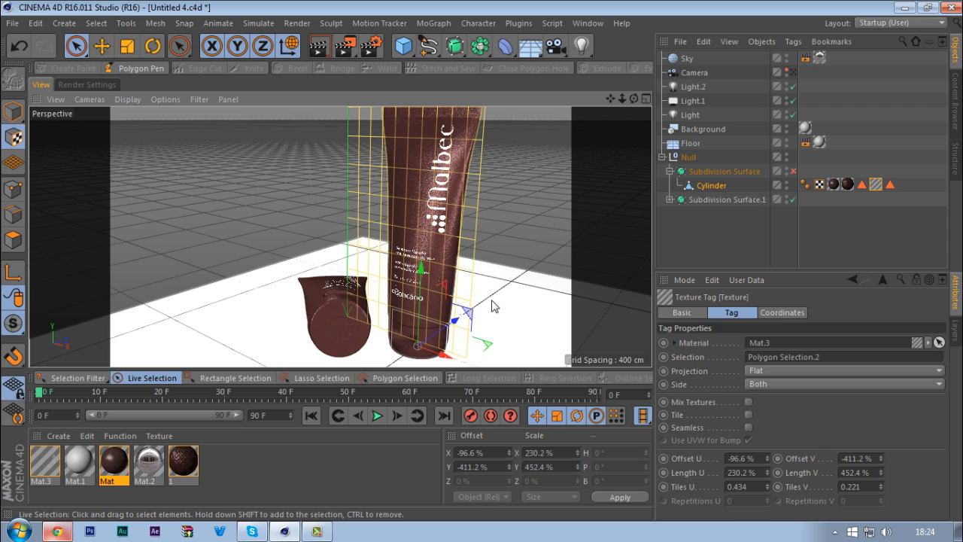
key("e")
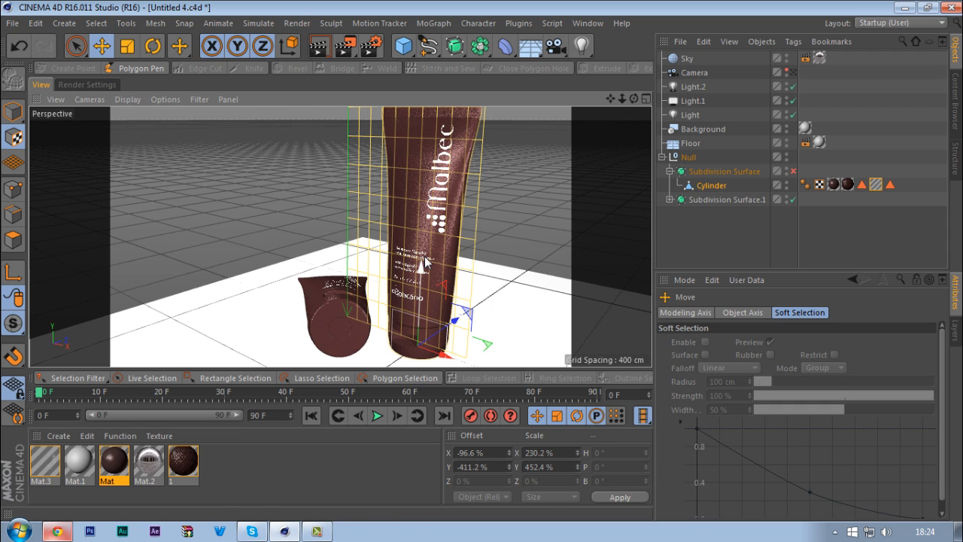
key("r")
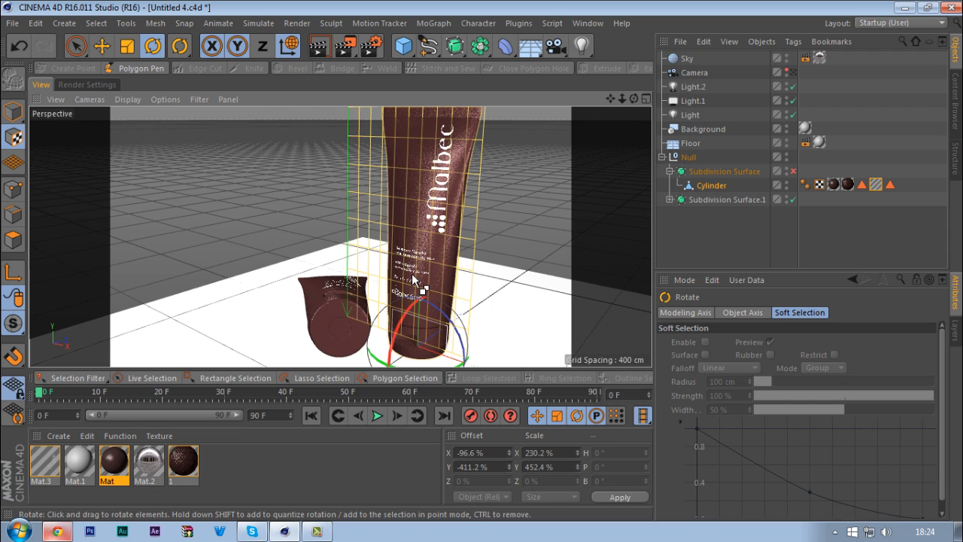
key("ctrl+z")
key("ctrl+z")
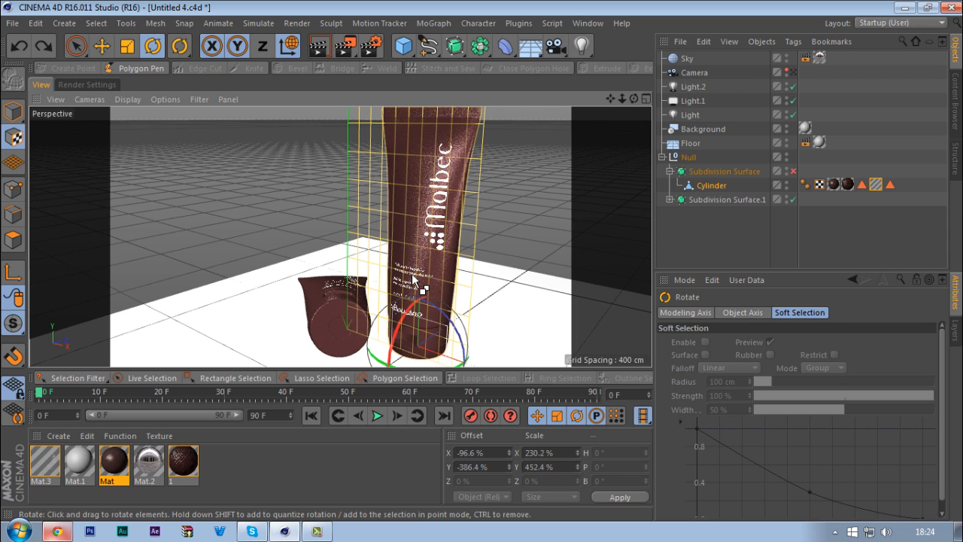
- Reselect the Cylinder's Mat.3 texture tag, enable Tile, and examine the label on the tube
left_click(761, 204)
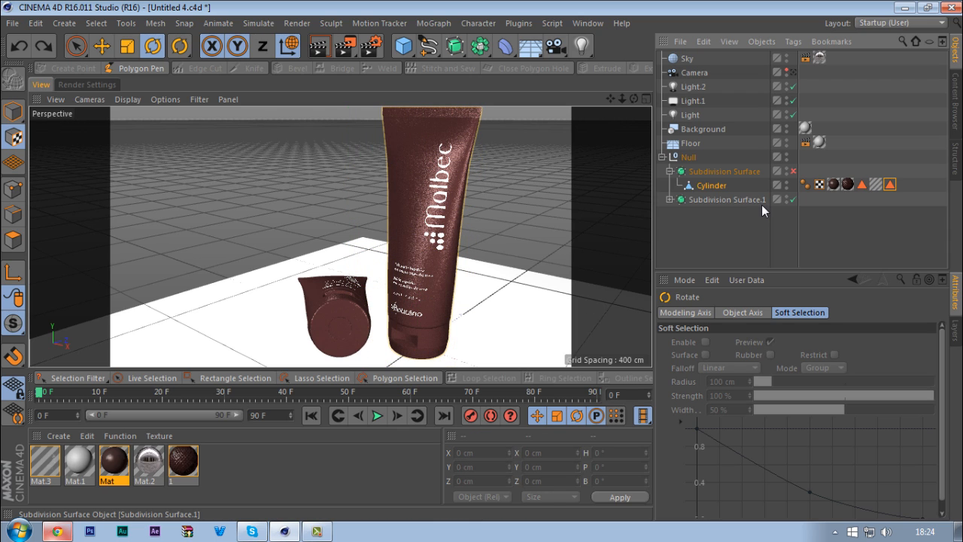
left_click(885, 186)
left_click(876, 187)
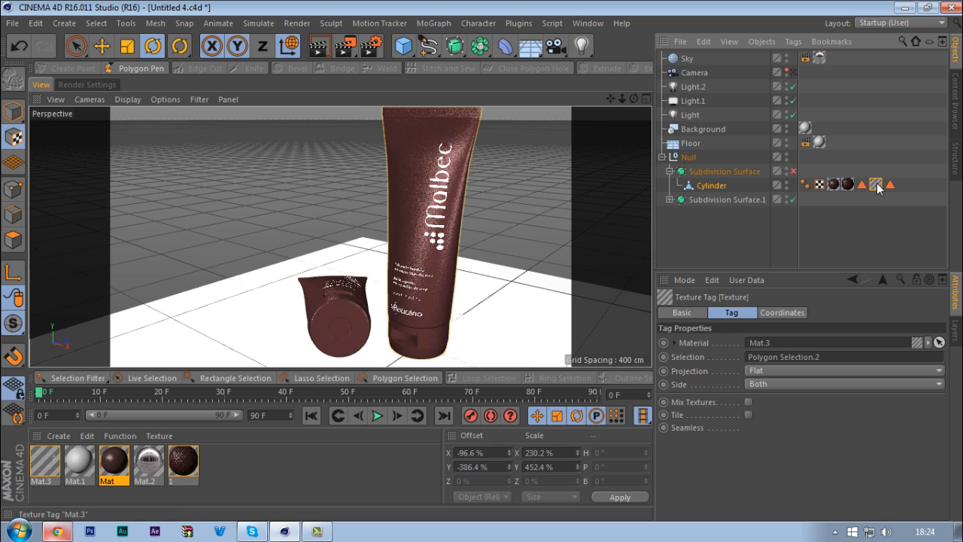
left_click(750, 415)
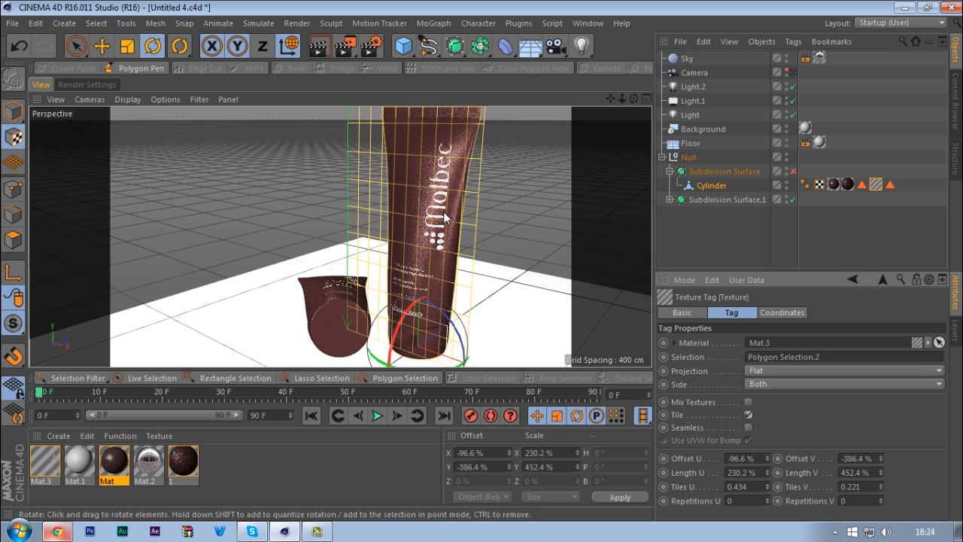
left_click_drag(382, 251, 373, 315, "alt")
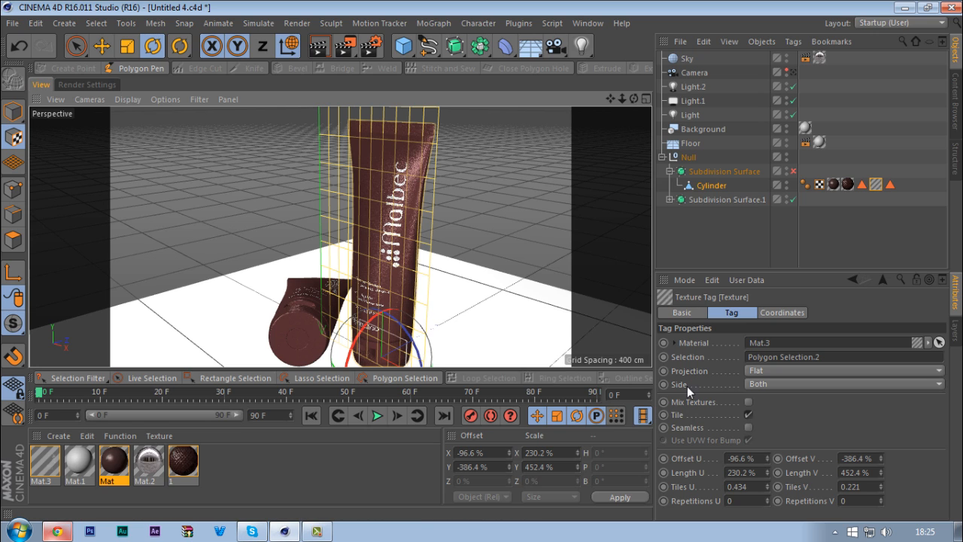
- Disable Tile and enable Seamless on the Mat.3 texture tag, and examine the label on the upright tube
left_click(744, 412)
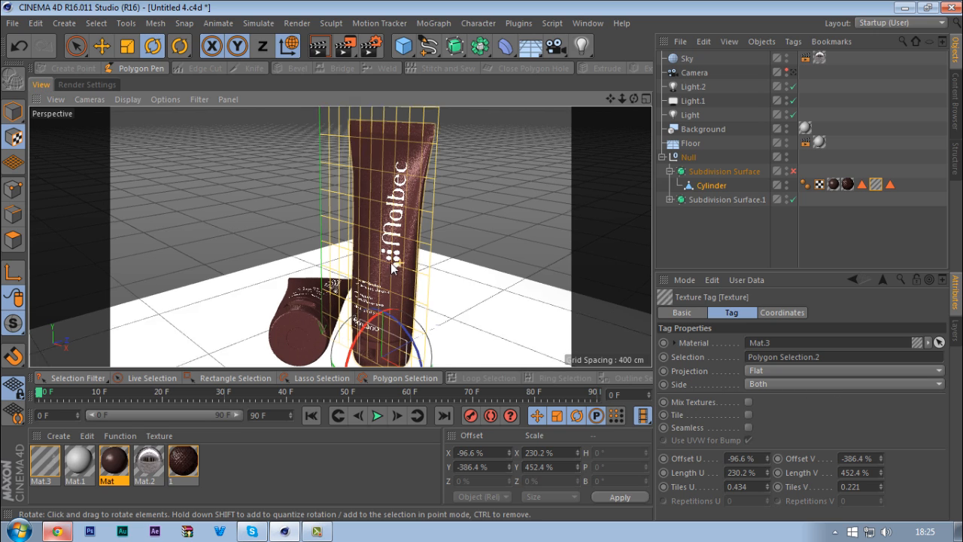
left_click_drag(541, 300, 396, 239, "alt")
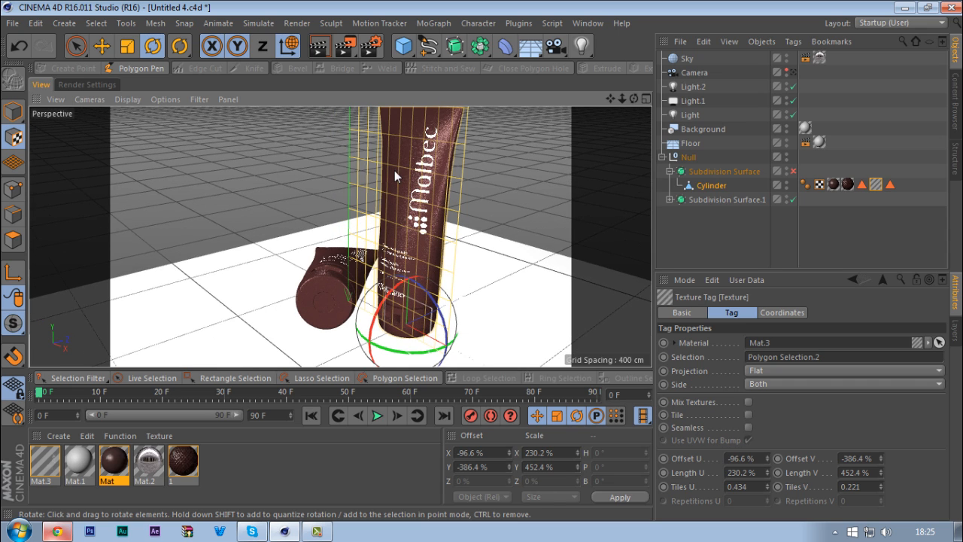
left_click_drag(408, 162, 430, 167, "alt")
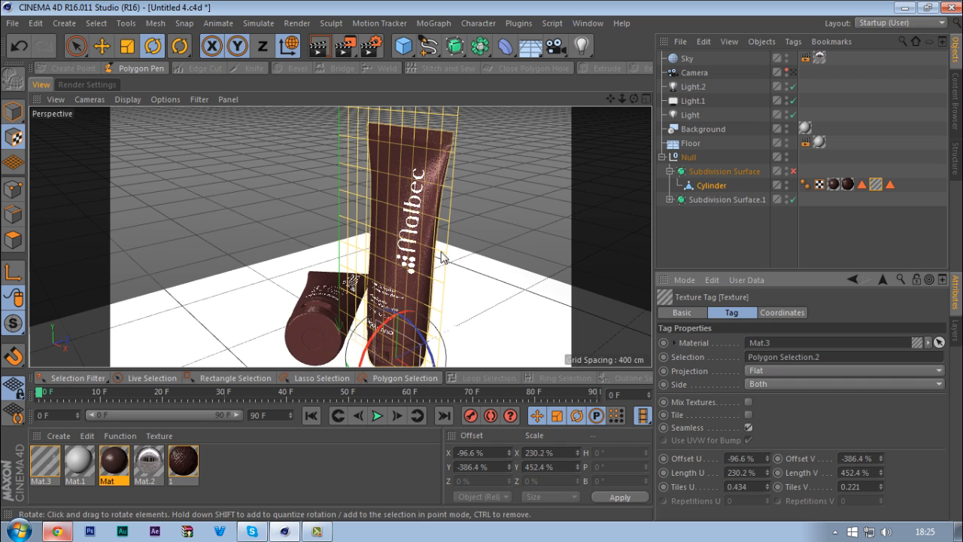
scroll(382, 266, "up", 4)
scroll(382, 266, "down", 3)
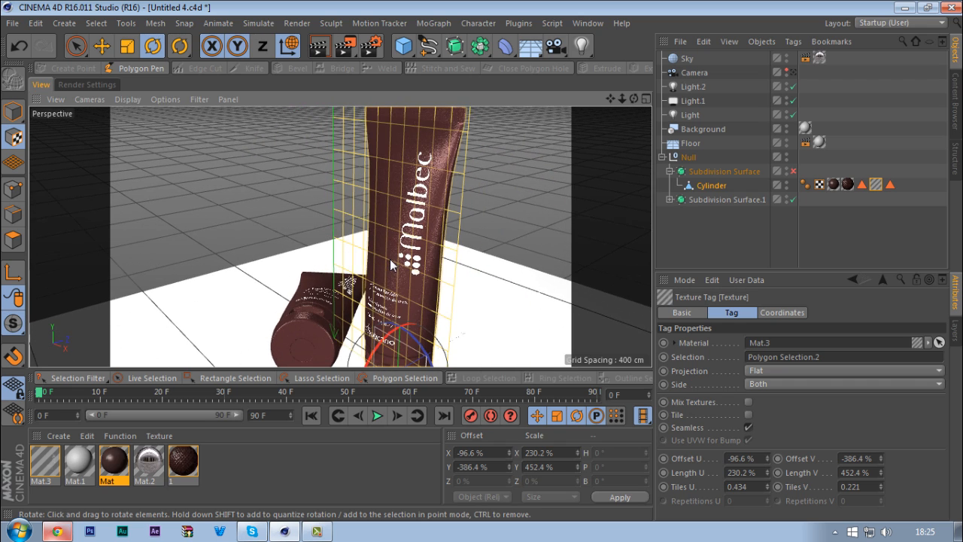
scroll(402, 262, "down", 1)
mouse_move(402, 259)
left_mouse_down("alt")
mouse_move(554, 276)
mouse_move(604, 269)
mouse_move(411, 270)
left_mouse_up("alt")
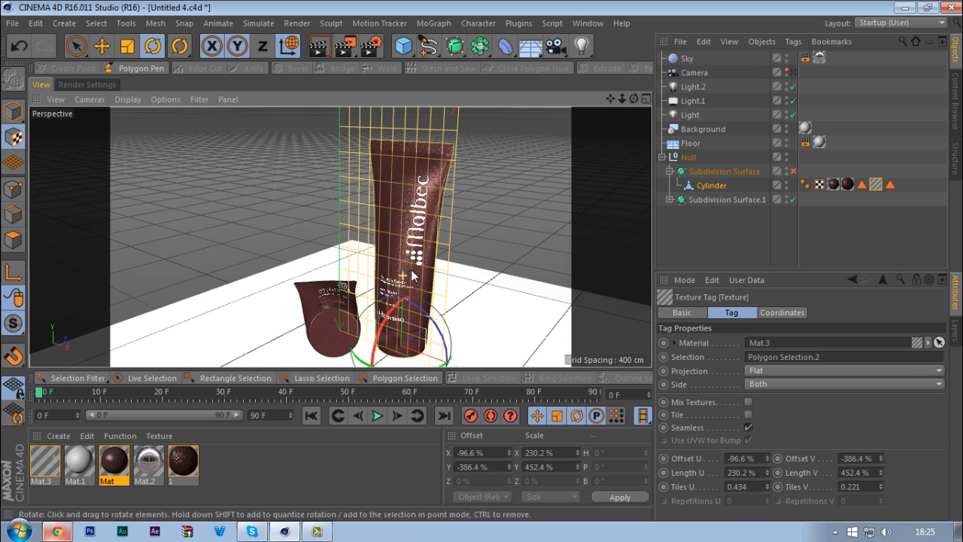
- Return to Model mode and view the two tubes through the scene's Camera
left_click(12, 111)
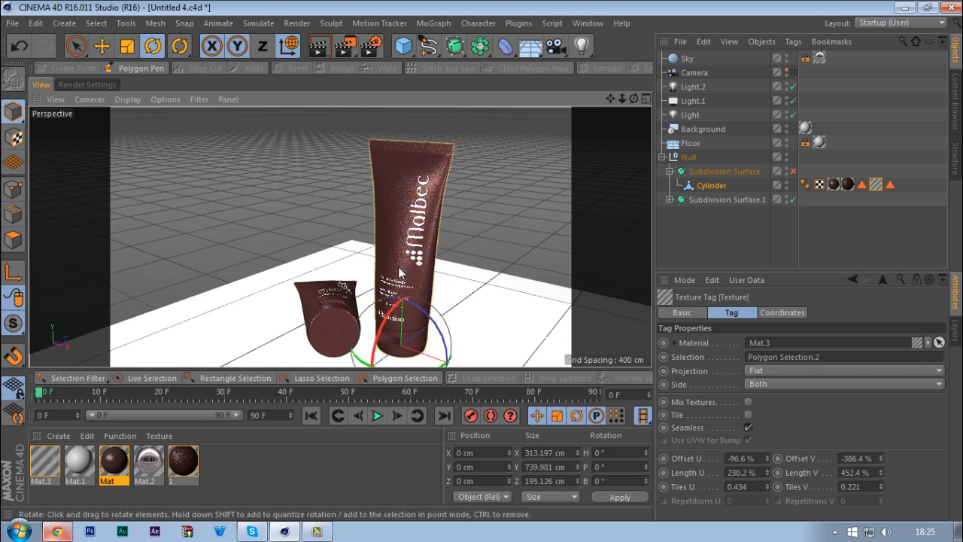
left_click_drag(411, 271, 410, 301, "alt")
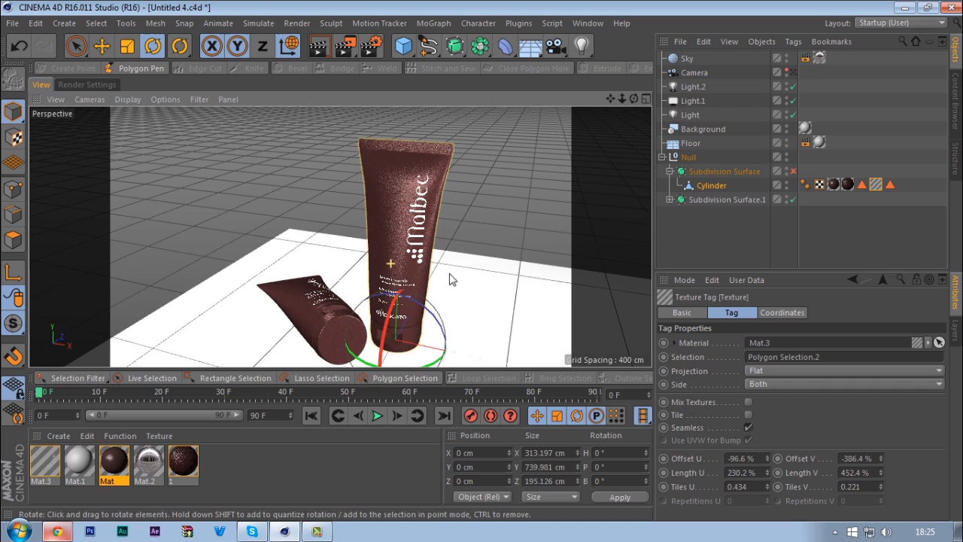
left_click(794, 71)
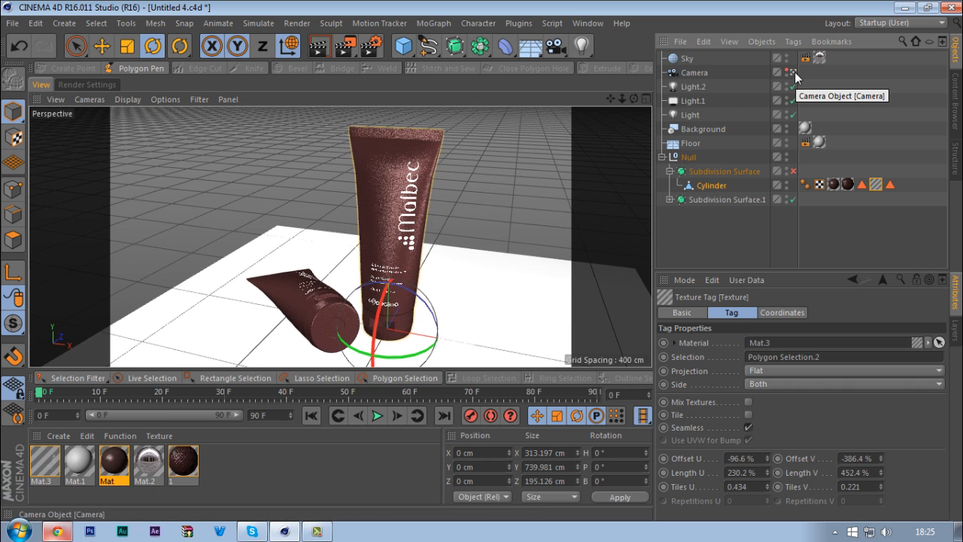
- Turn the upright tube's Subdivision Surface back on, clear the selection, and collapse the Null hierarchy
left_click(792, 171)
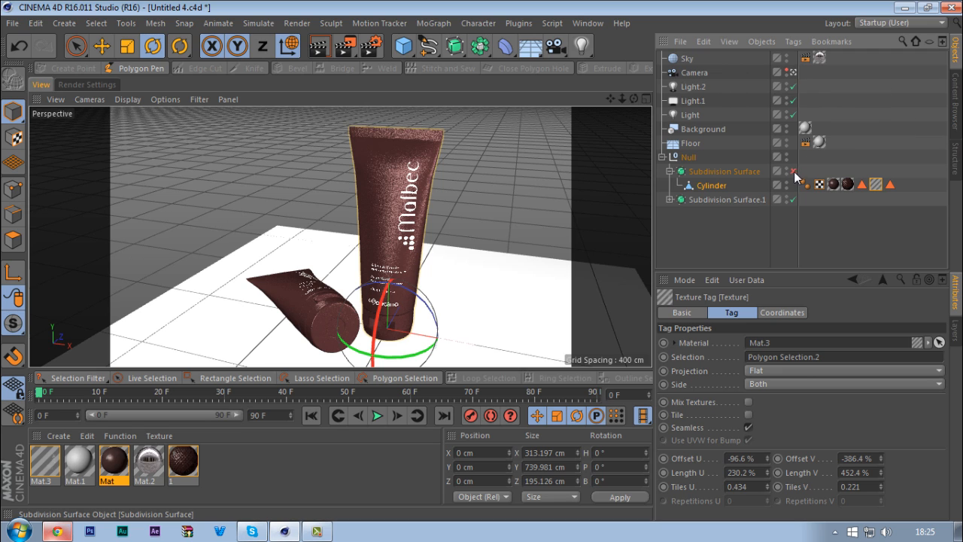
left_click(707, 243)
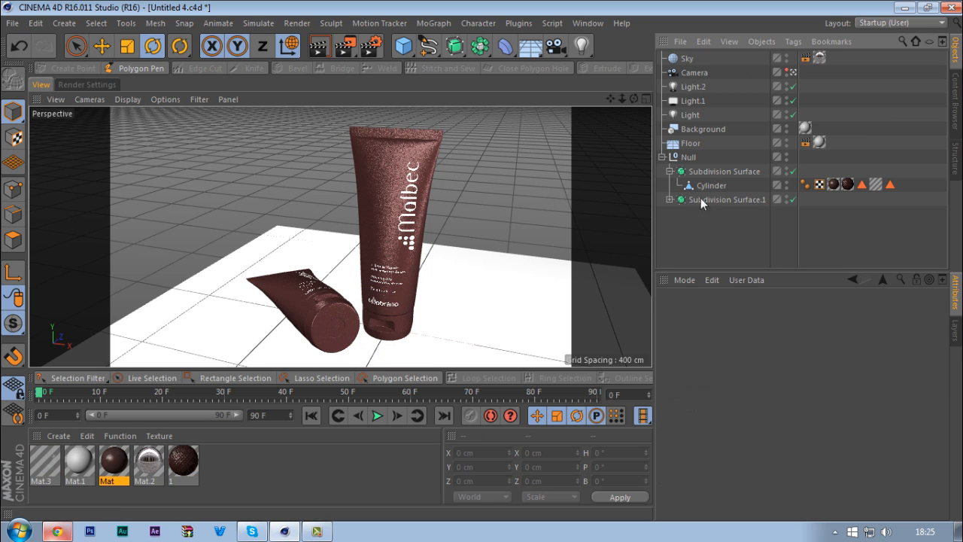
left_click(670, 171)
left_click(661, 156)
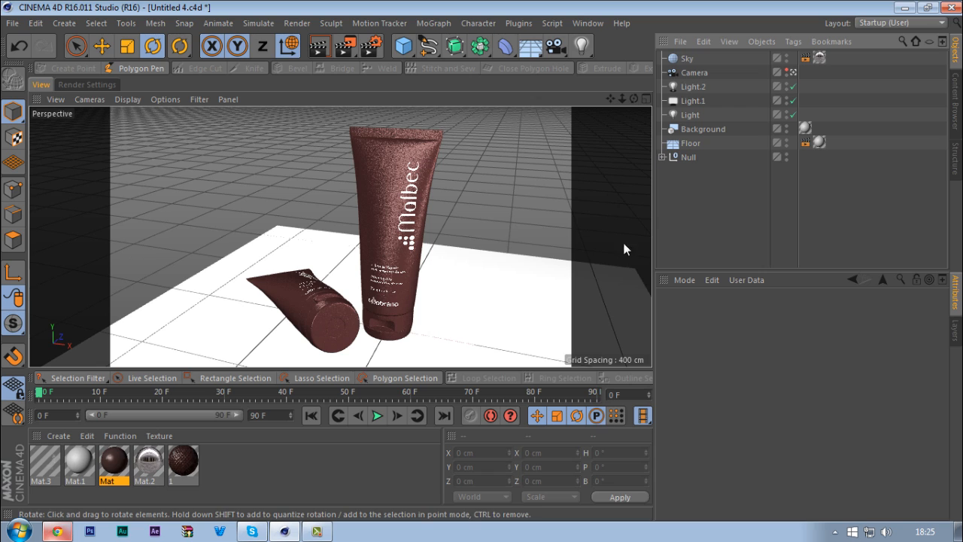